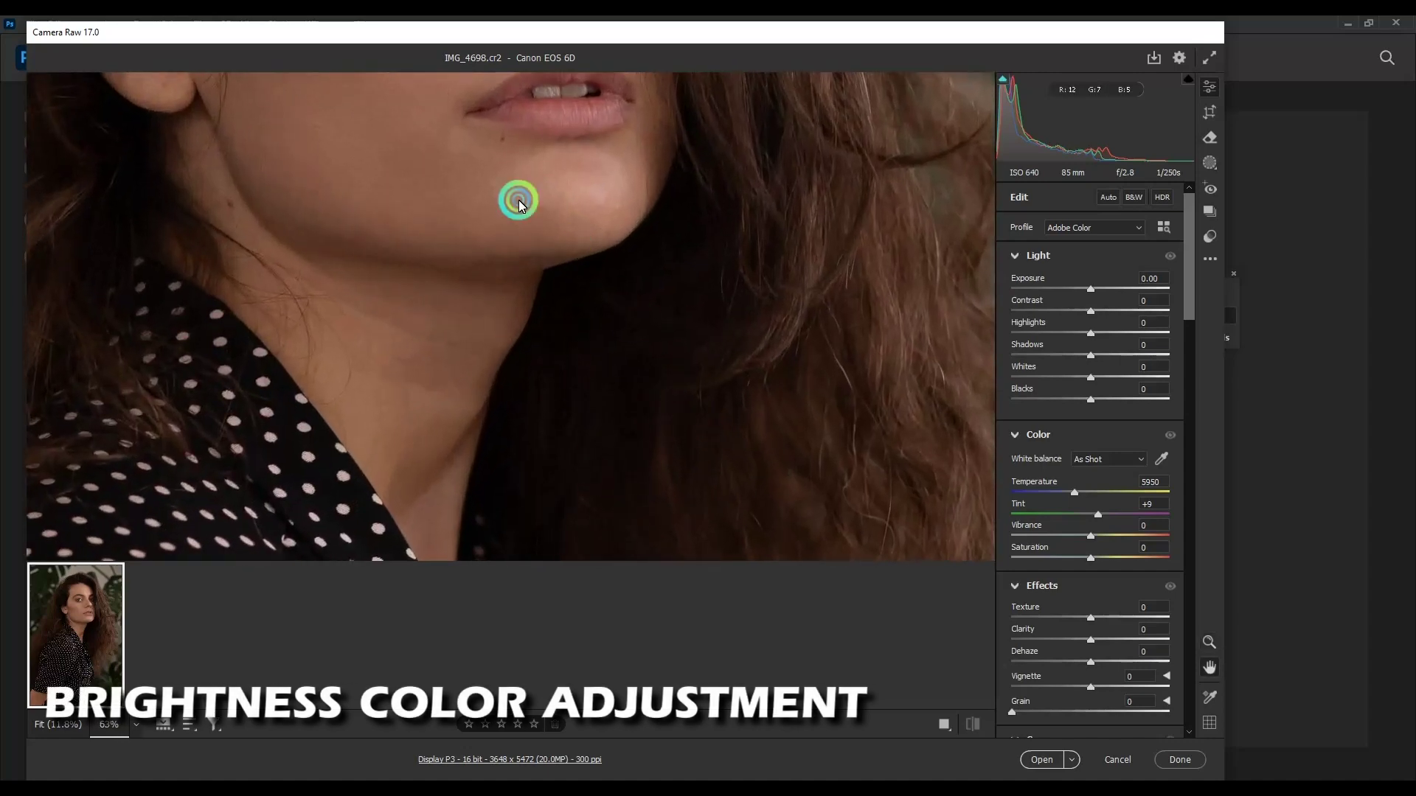
Step: Apply Auto tone settings and show the Before/After side-by-side view of the eyes and nose
drag(519, 201, 572, 497)
drag(572, 240, 540, 329)
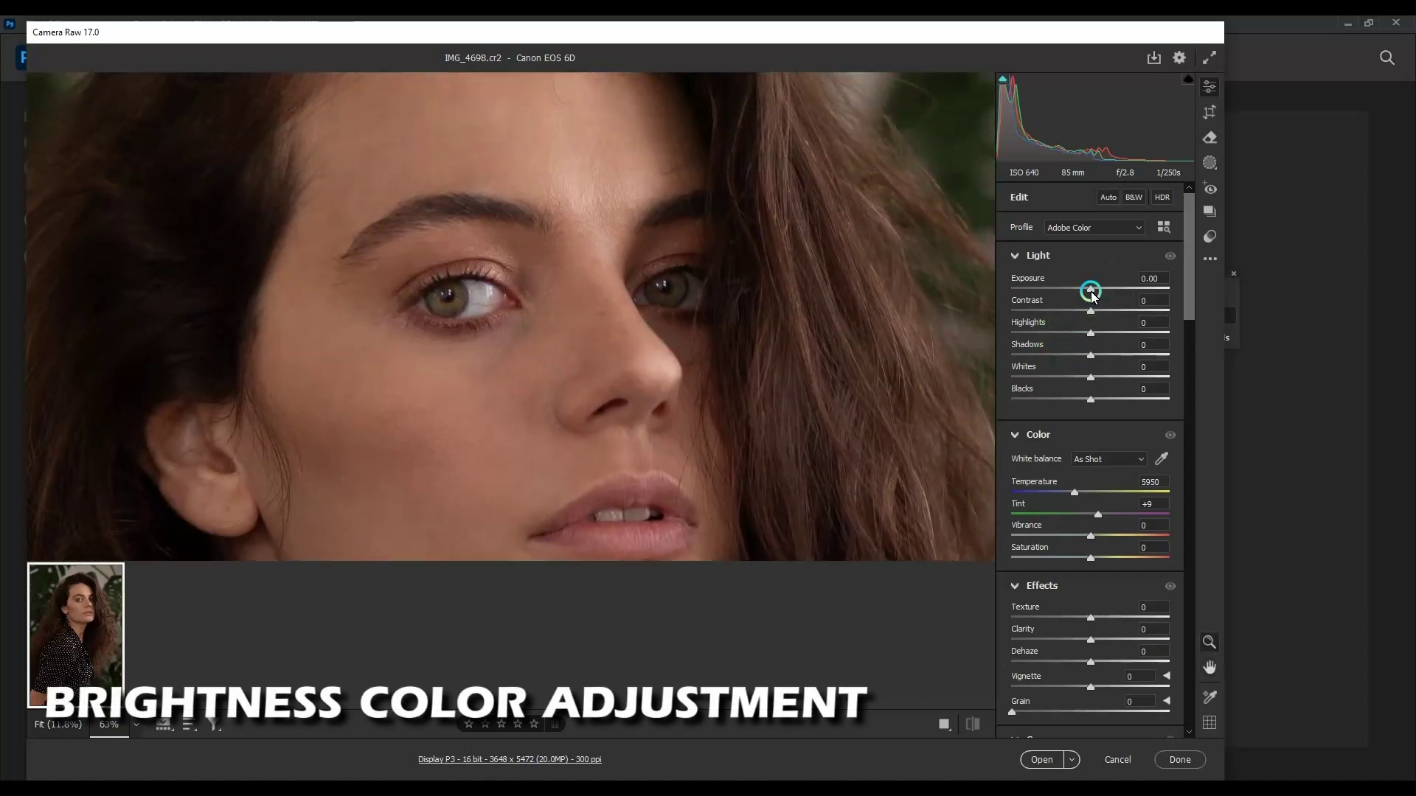
click(1106, 198)
click(949, 729)
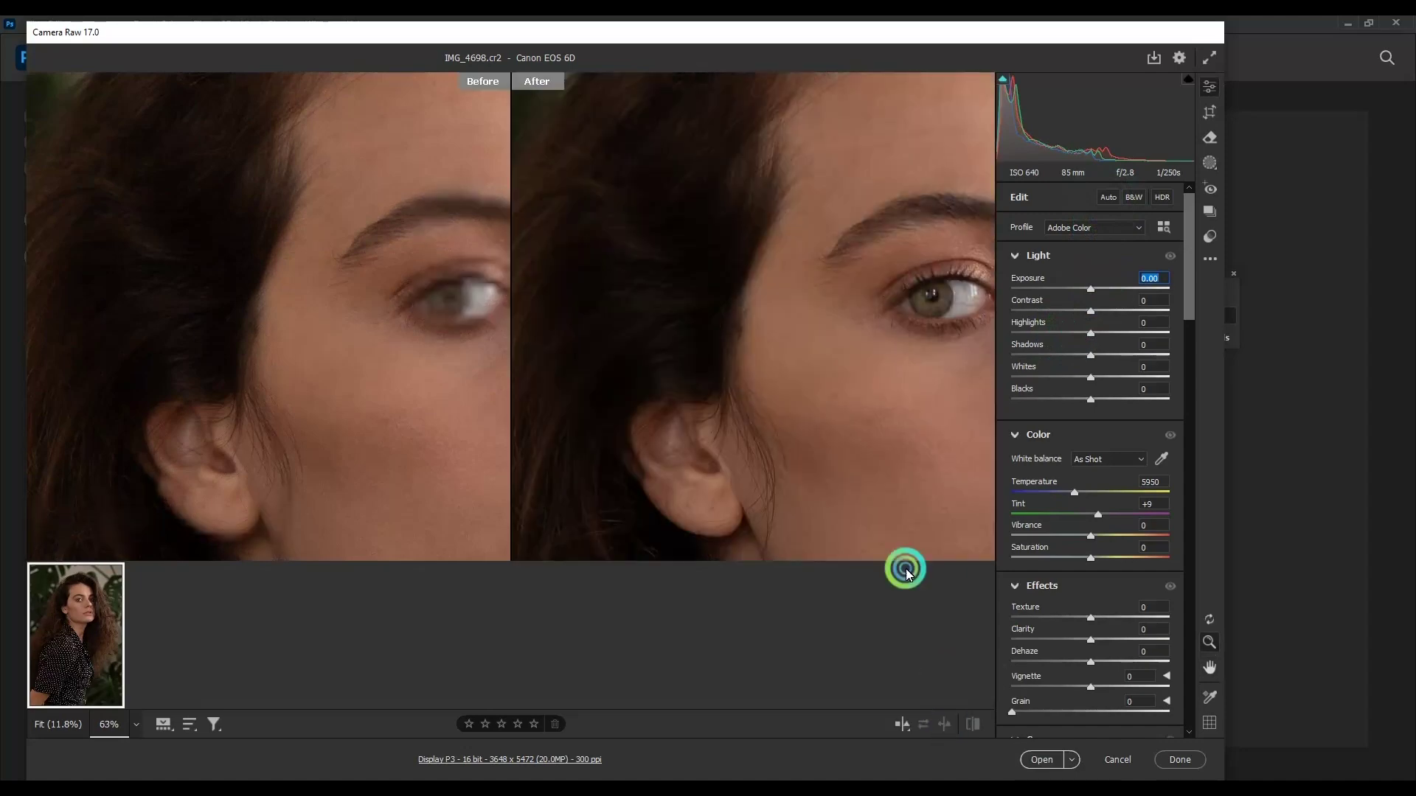
mouse_move(860, 366)
mouse_down()
mouse_move(578, 247)
mouse_move(630, 294)
mouse_up()
click(1076, 216)
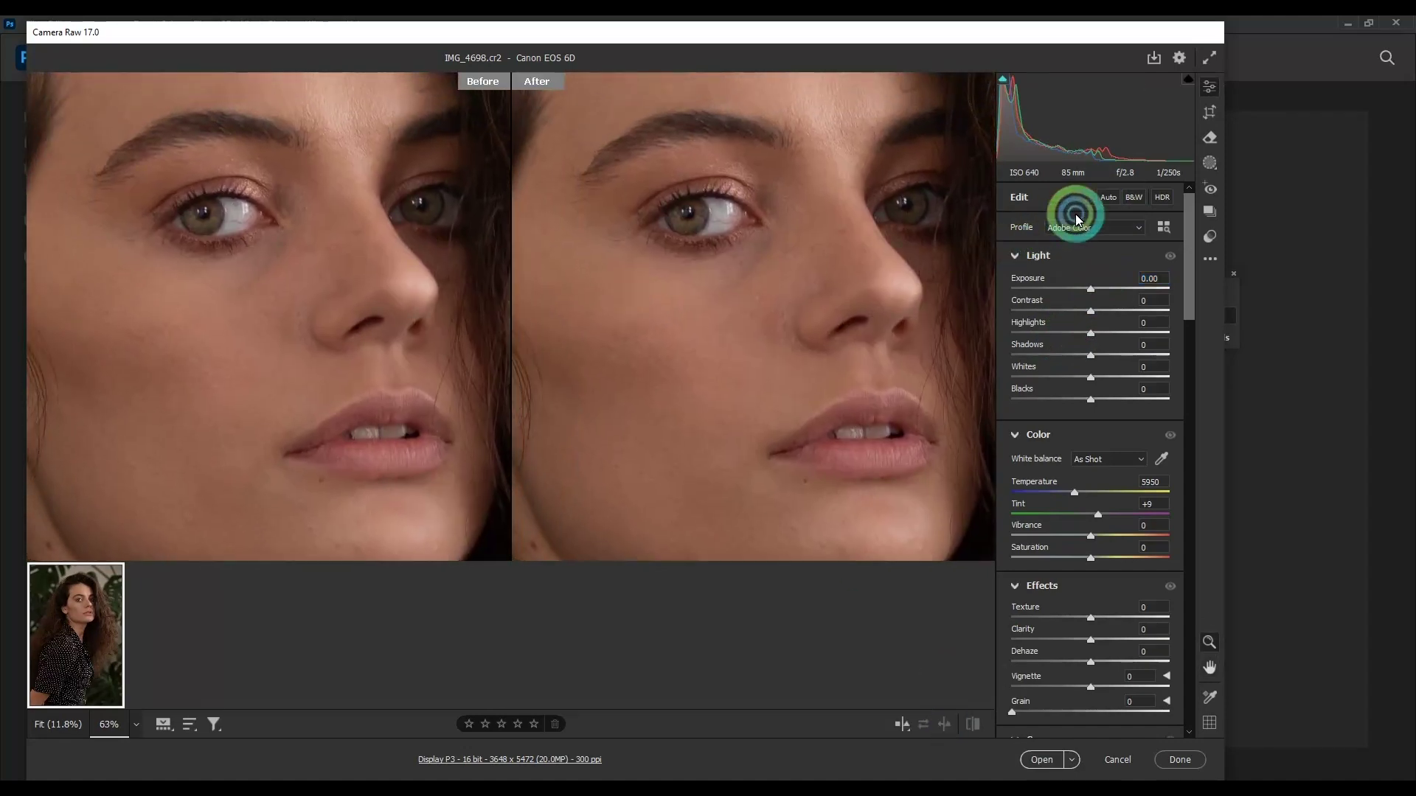
click(1106, 198)
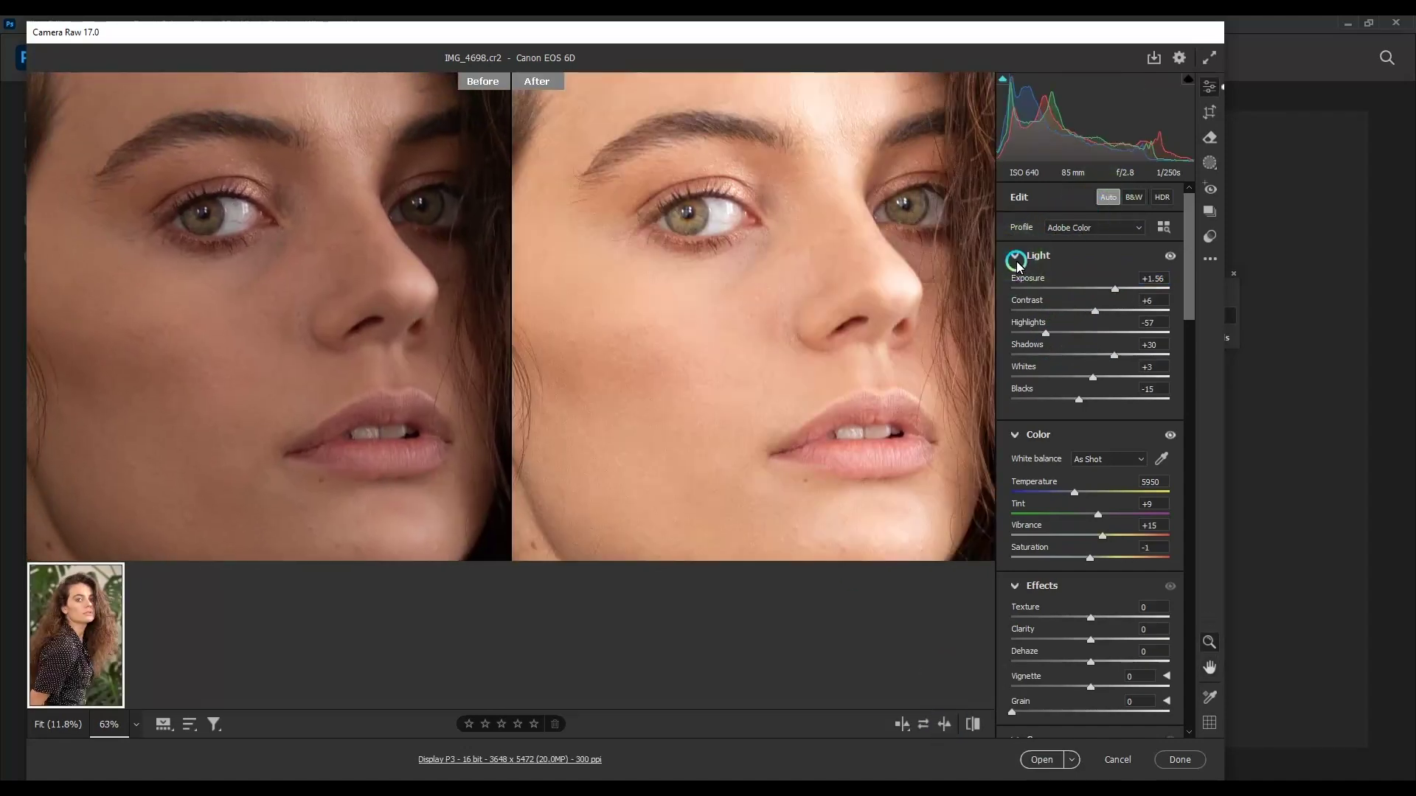
Step: Switch the Camera Raw profile to Adobe Portrait
click(1062, 233)
click(1059, 265)
click(1068, 231)
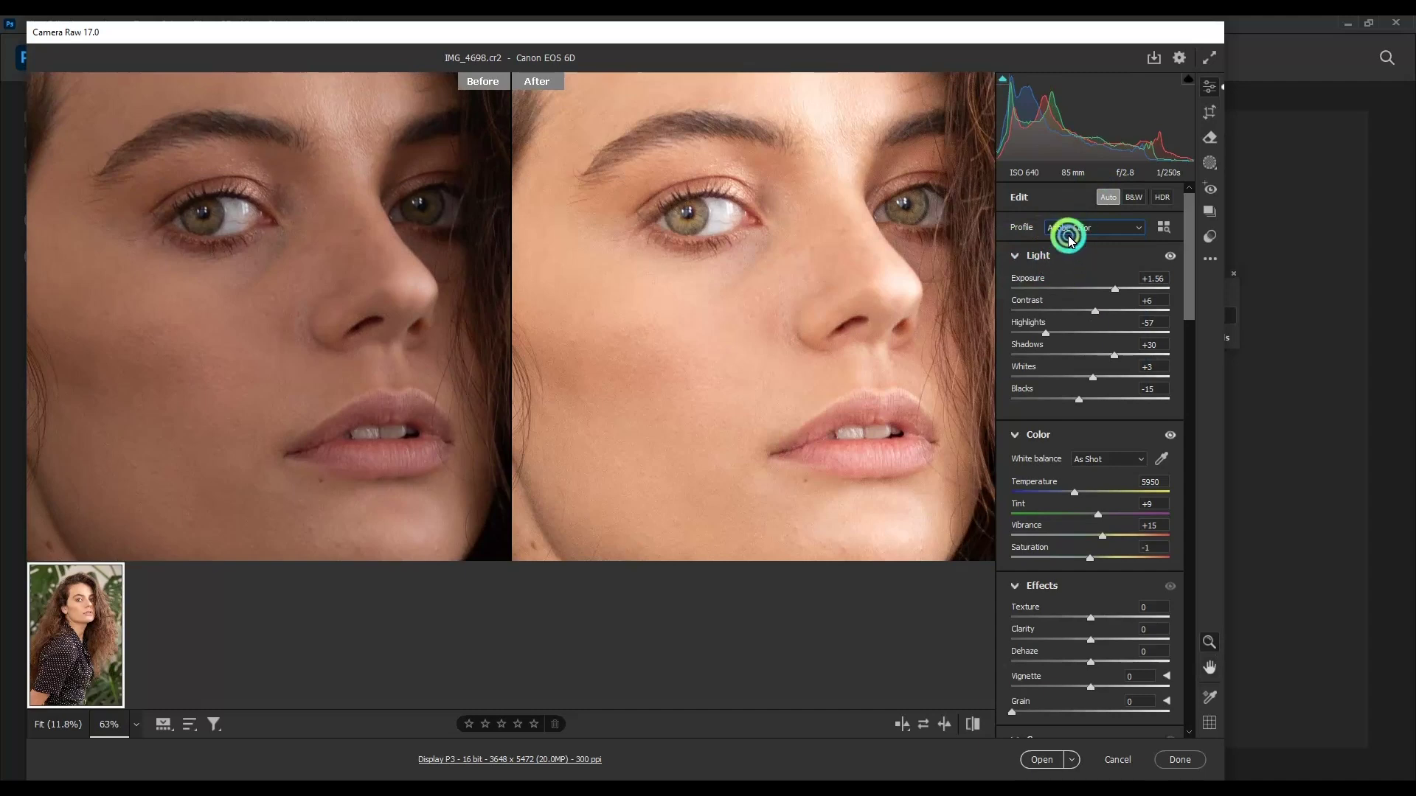
click(1069, 288)
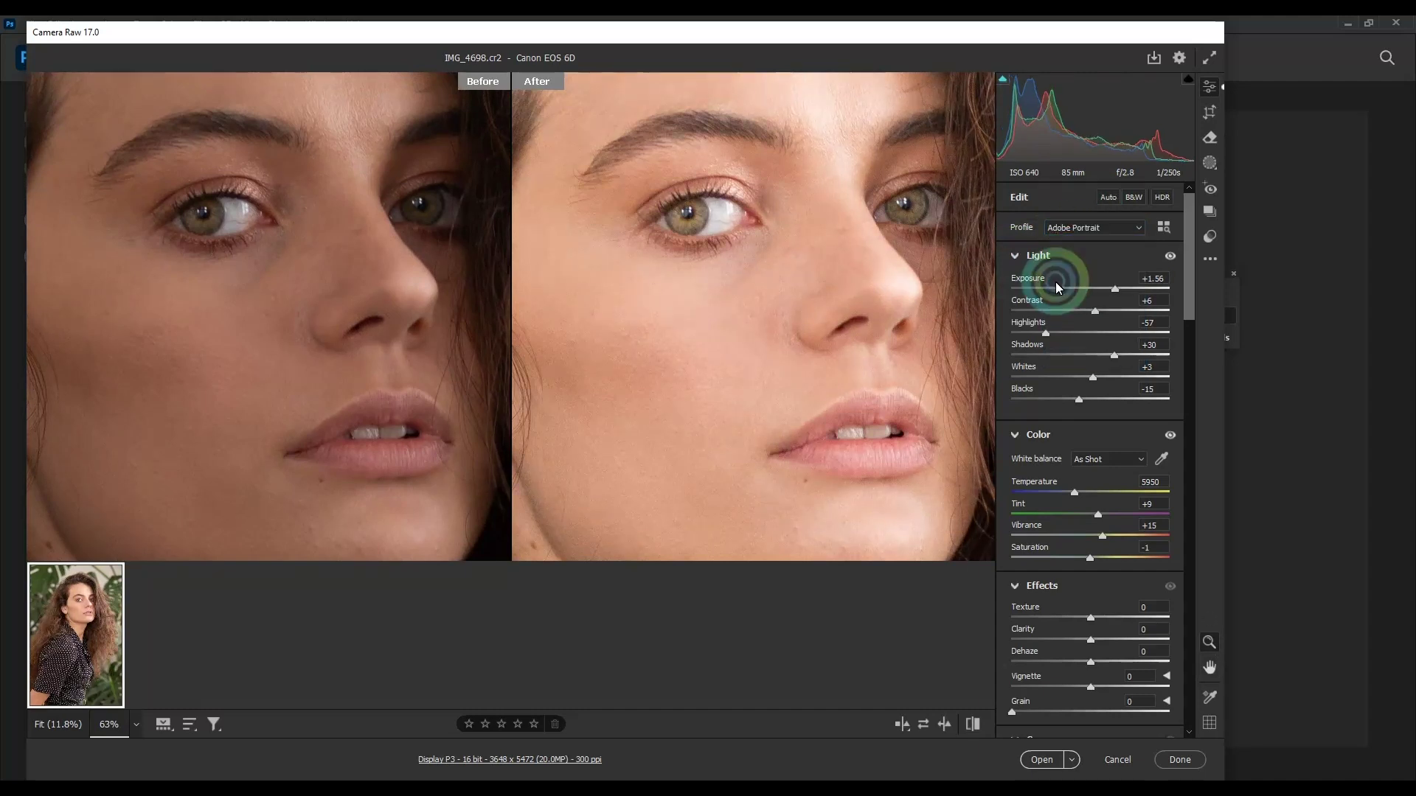
Step: Hand-tune the Light sliders to Exposure +0.80, Shadows +65 and Whites +16
drag(1112, 289, 1107, 291)
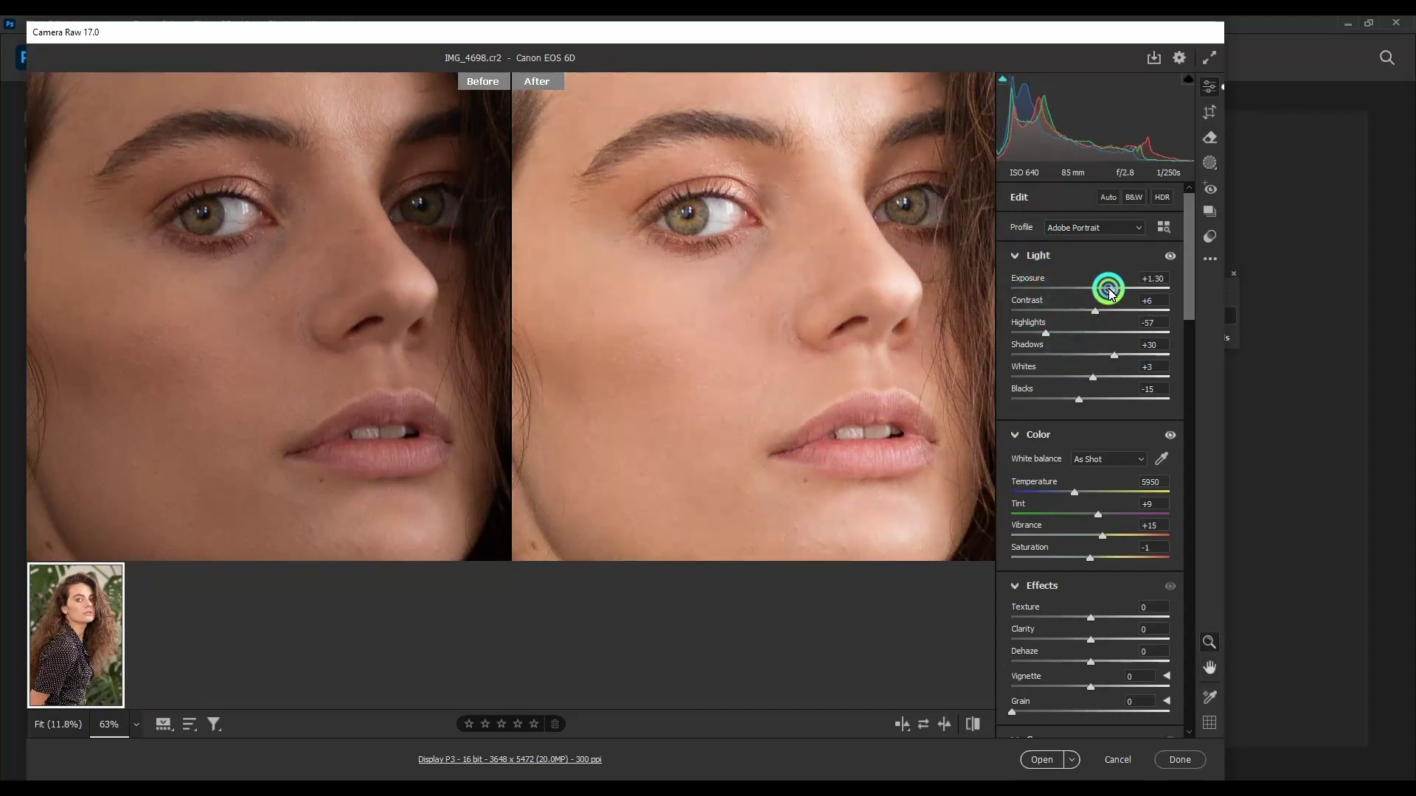
mouse_move(1078, 399)
mouse_down()
mouse_move(1024, 400)
mouse_move(1035, 399)
mouse_up()
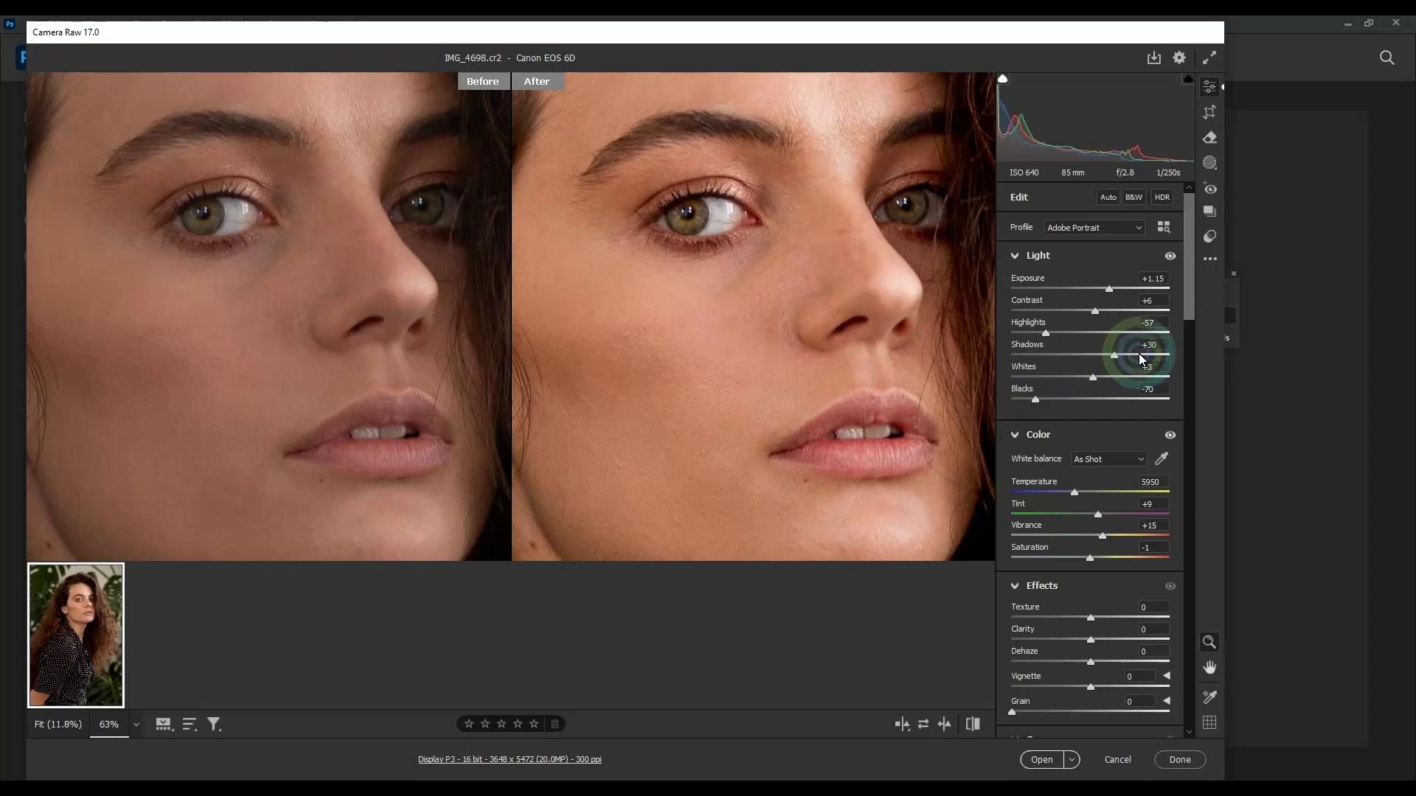
click(1097, 377)
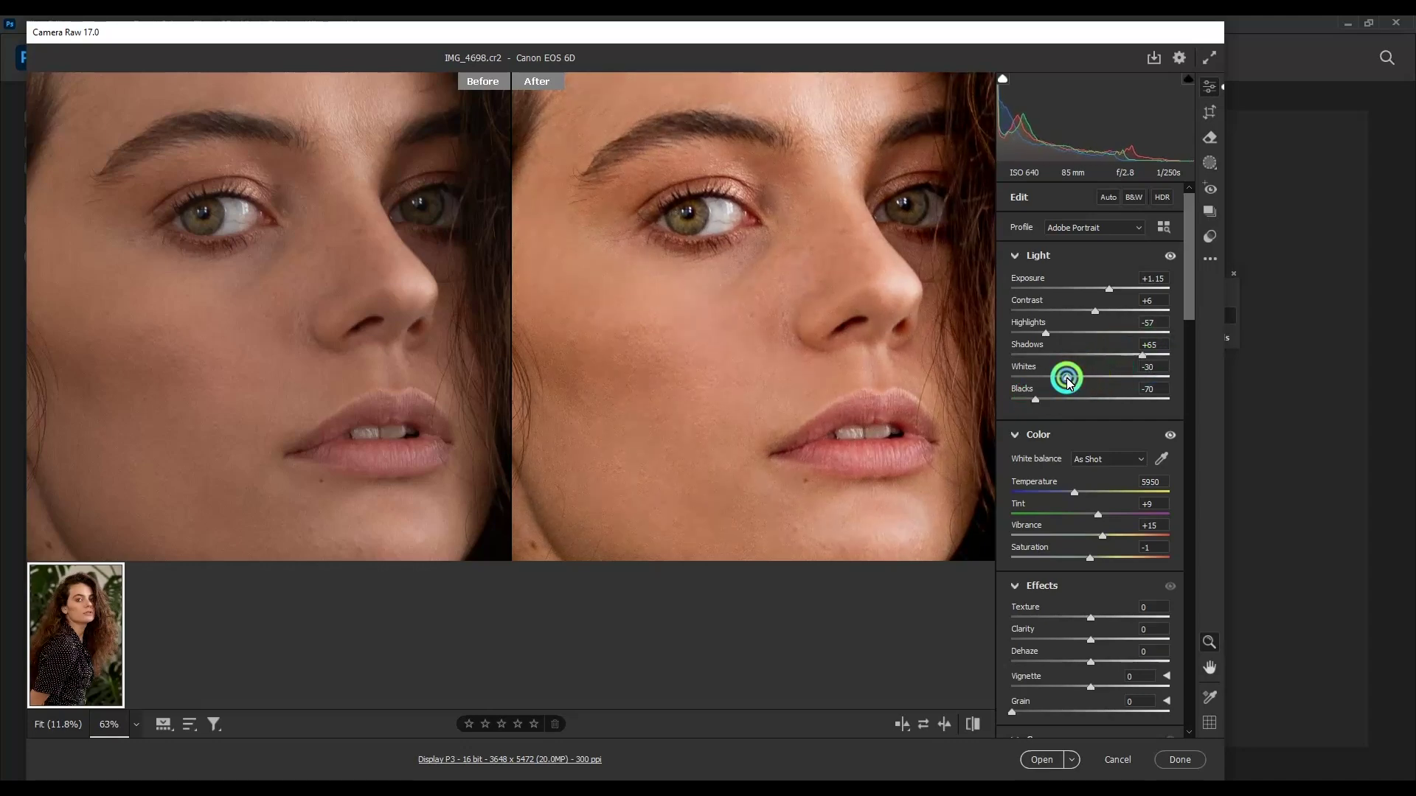
click(1098, 304)
drag(1113, 295, 1106, 293)
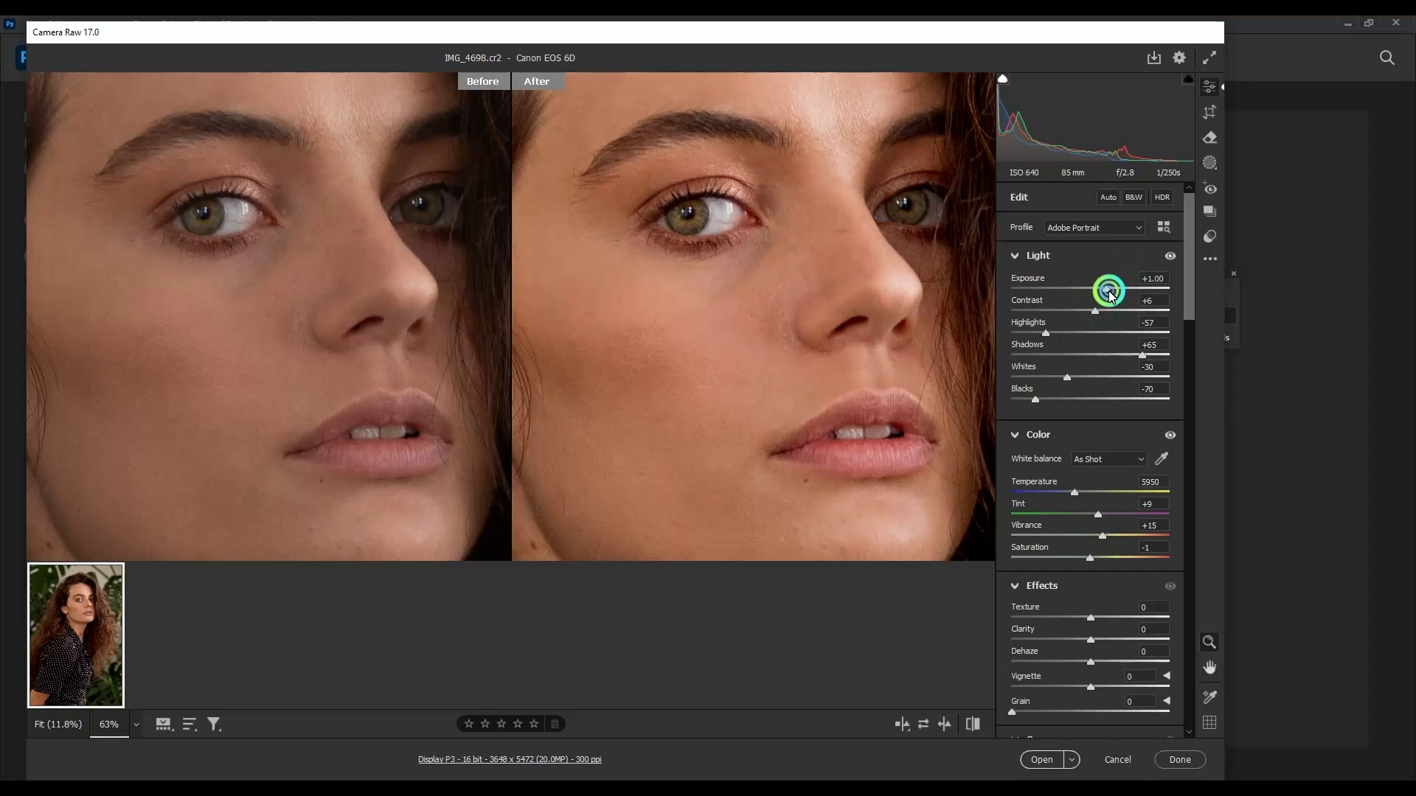
click(1109, 356)
click(1098, 377)
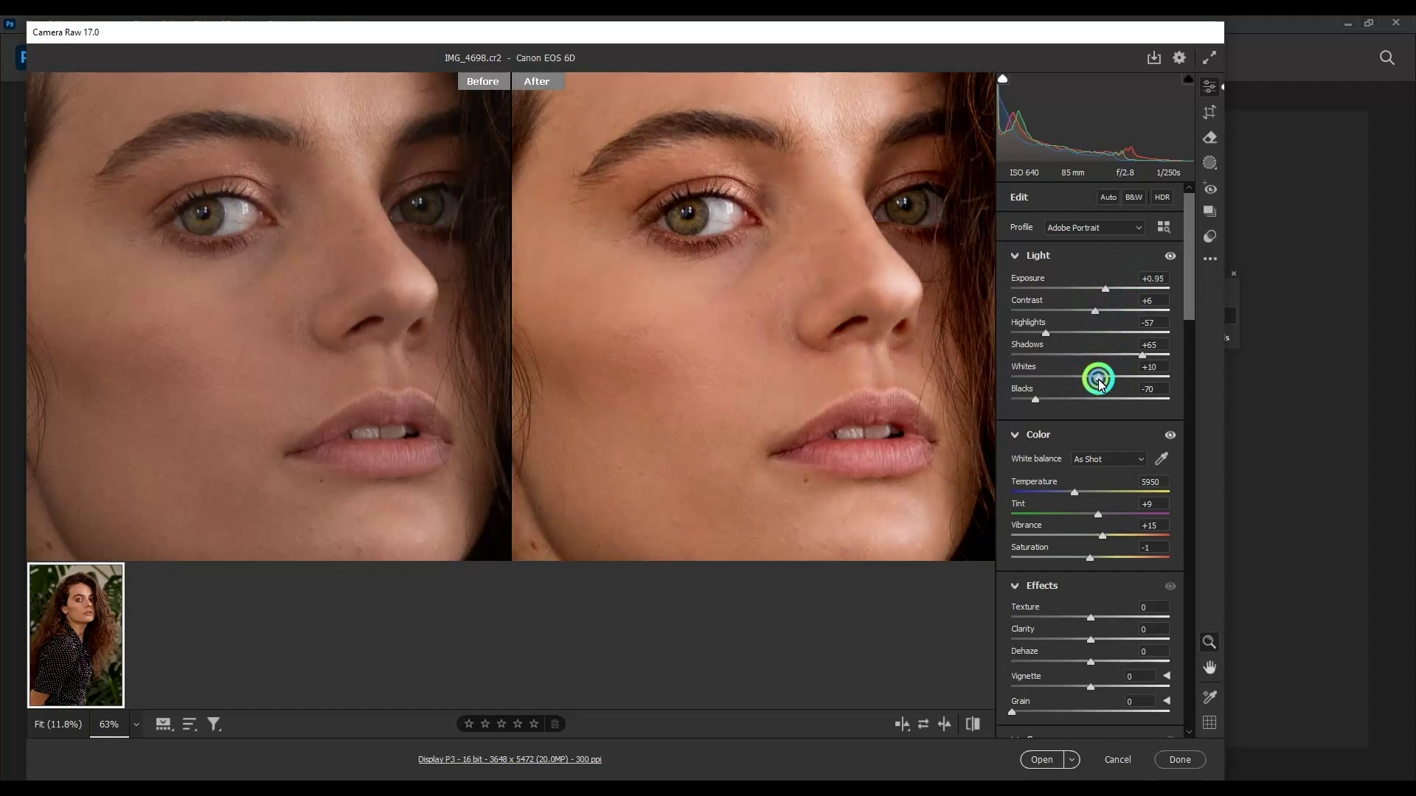
drag(1108, 289, 1104, 291)
click(1115, 376)
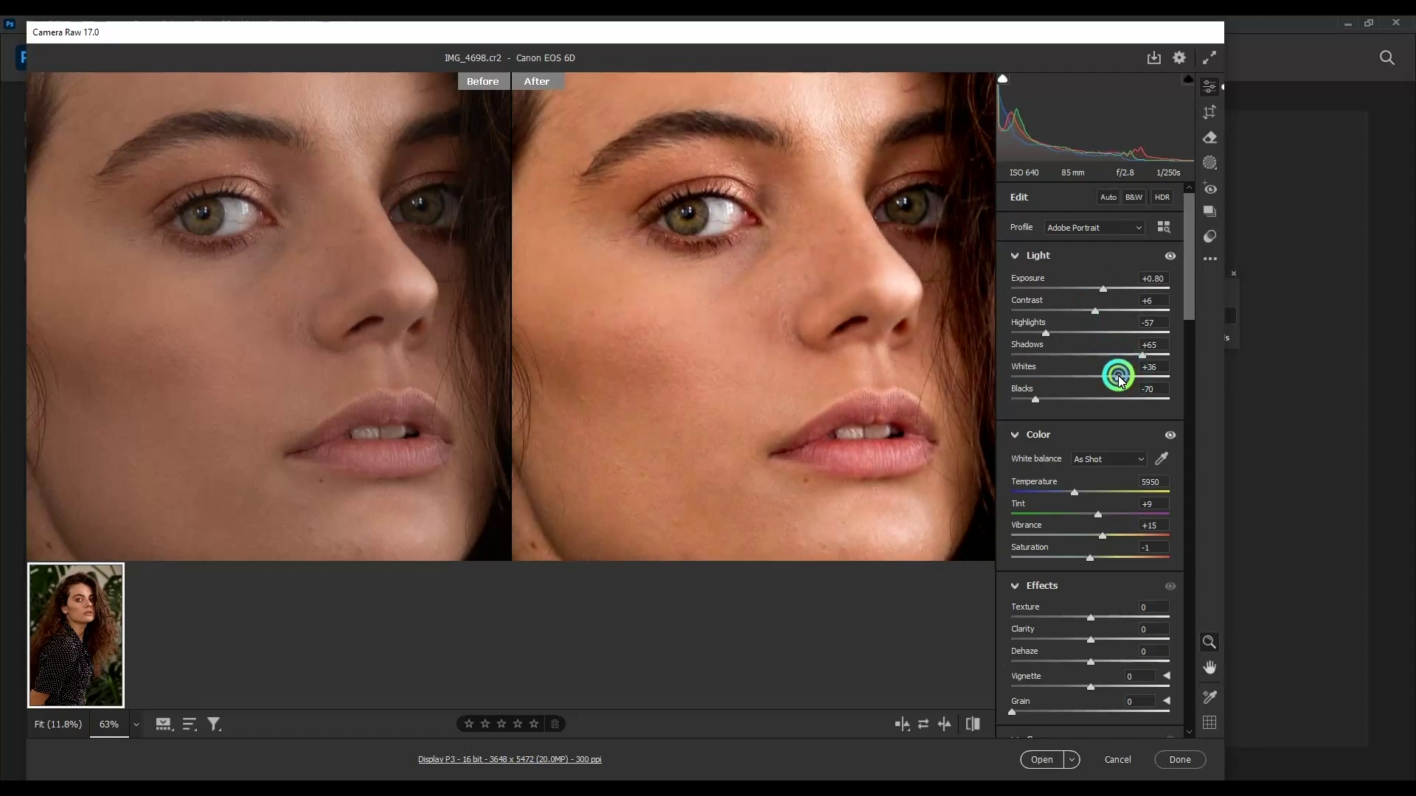
click(1104, 377)
Step: Set Blacks to -52 and raise Texture to +30
click(723, 338)
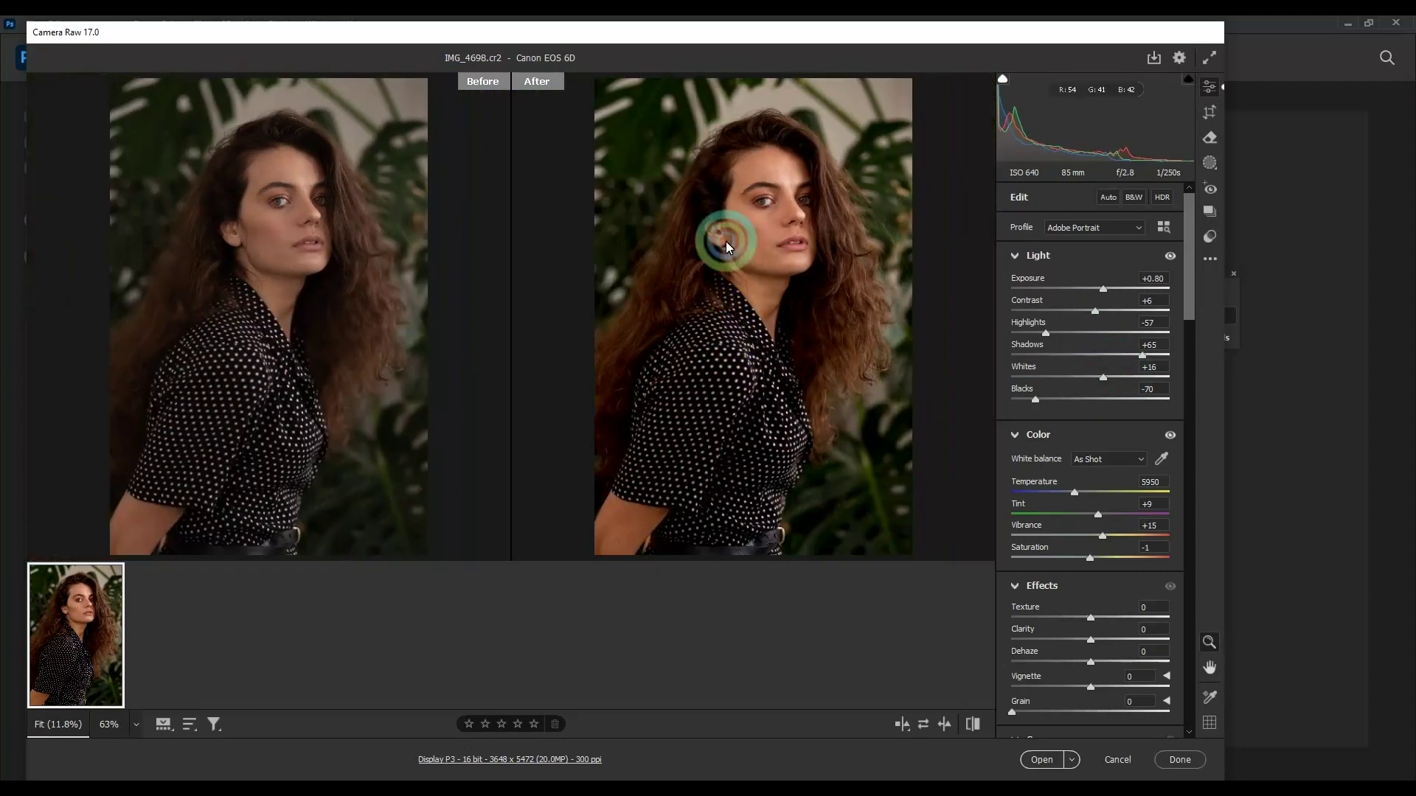
drag(724, 237, 829, 346)
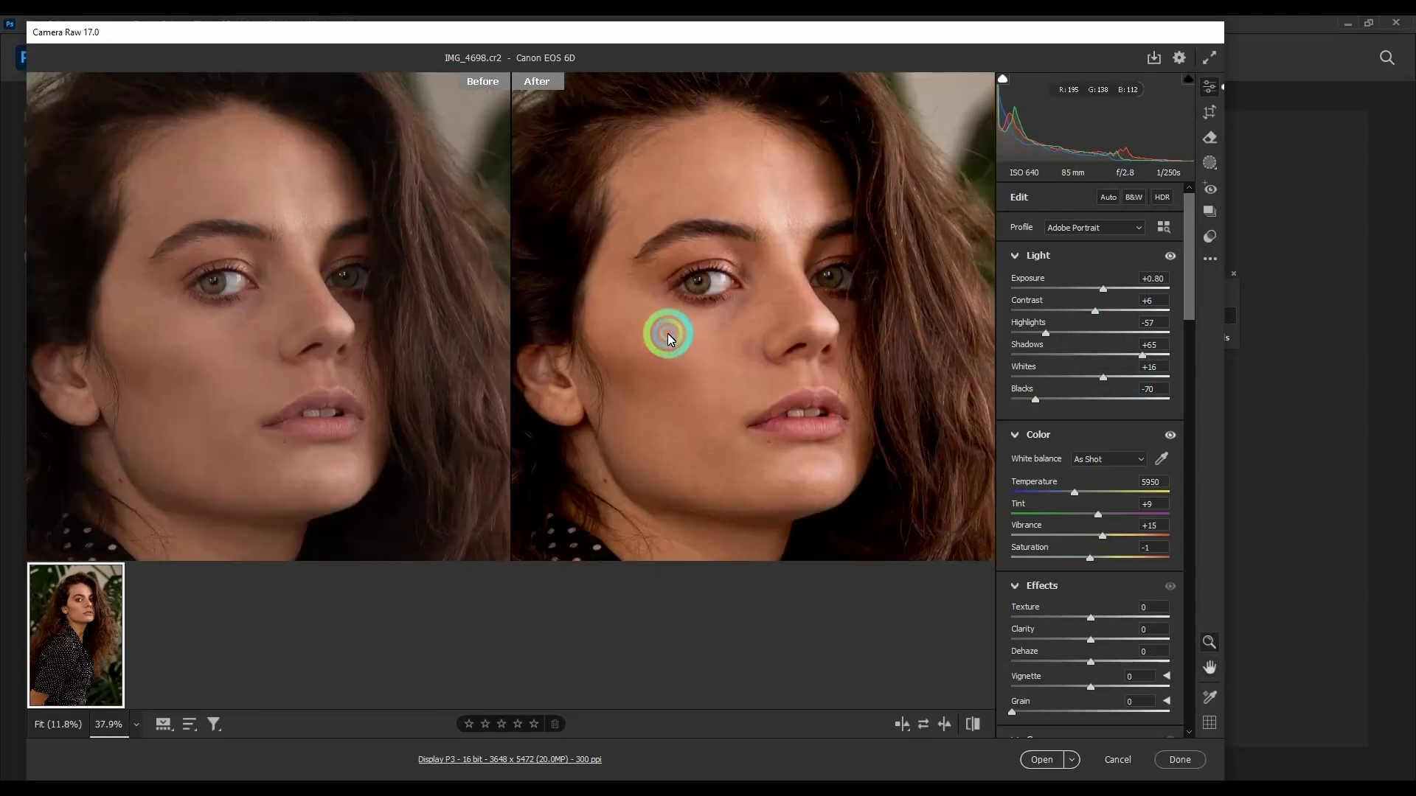
drag(667, 332, 730, 376)
drag(1018, 411, 1051, 399)
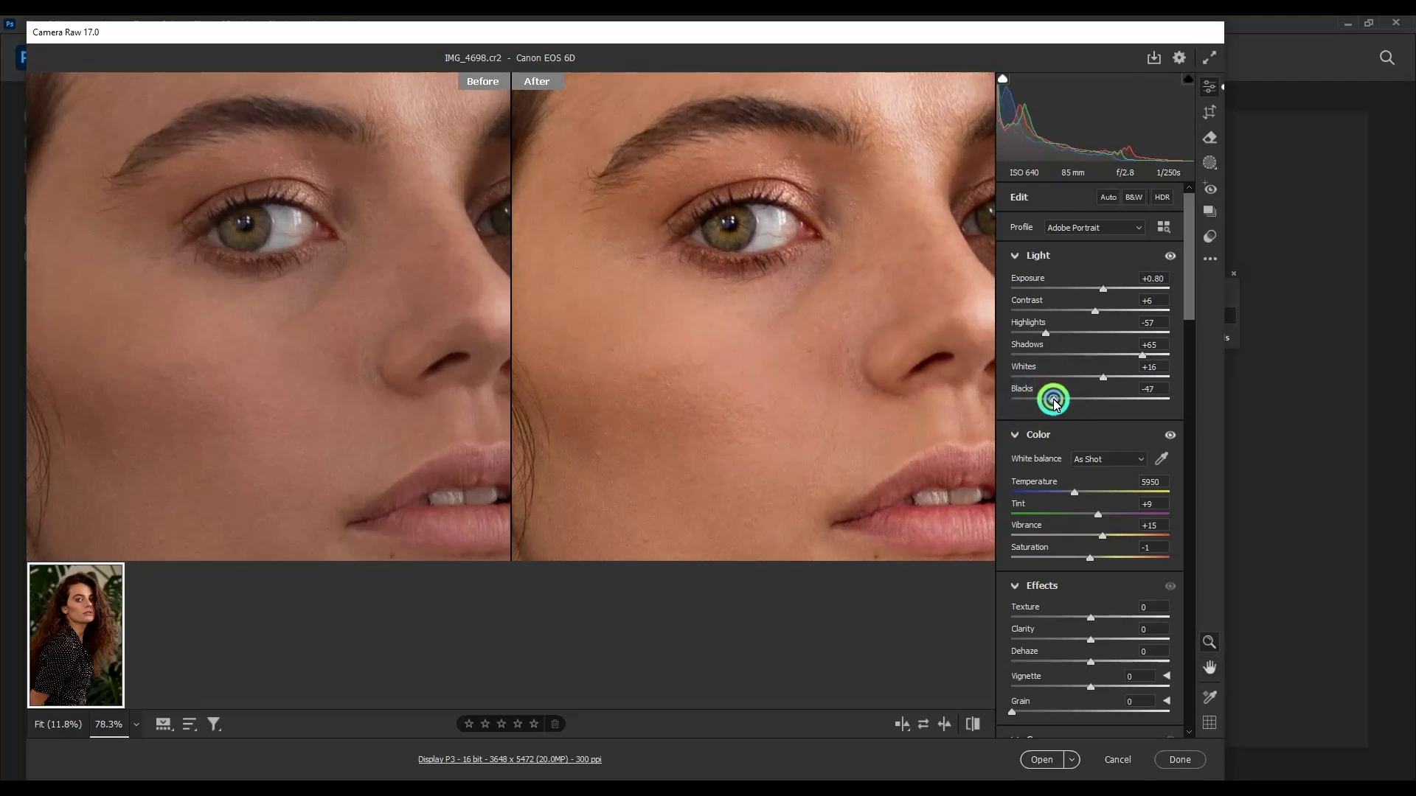
click(1093, 619)
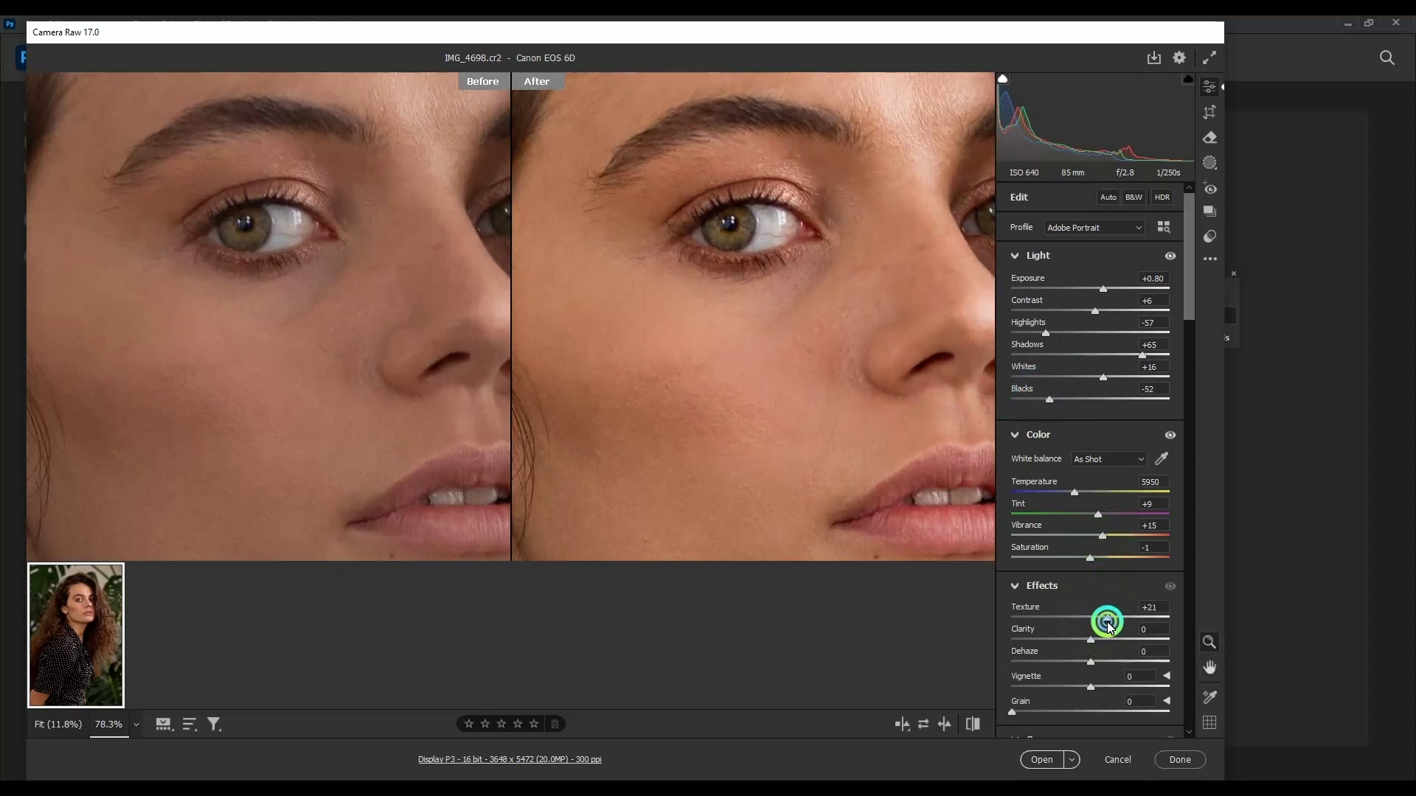
drag(1111, 626, 1115, 627)
Step: Raise Detail Sharpening to 66, easing Texture back to +6
scroll(1120, 542, down, 5)
scroll(1113, 561, down, 5)
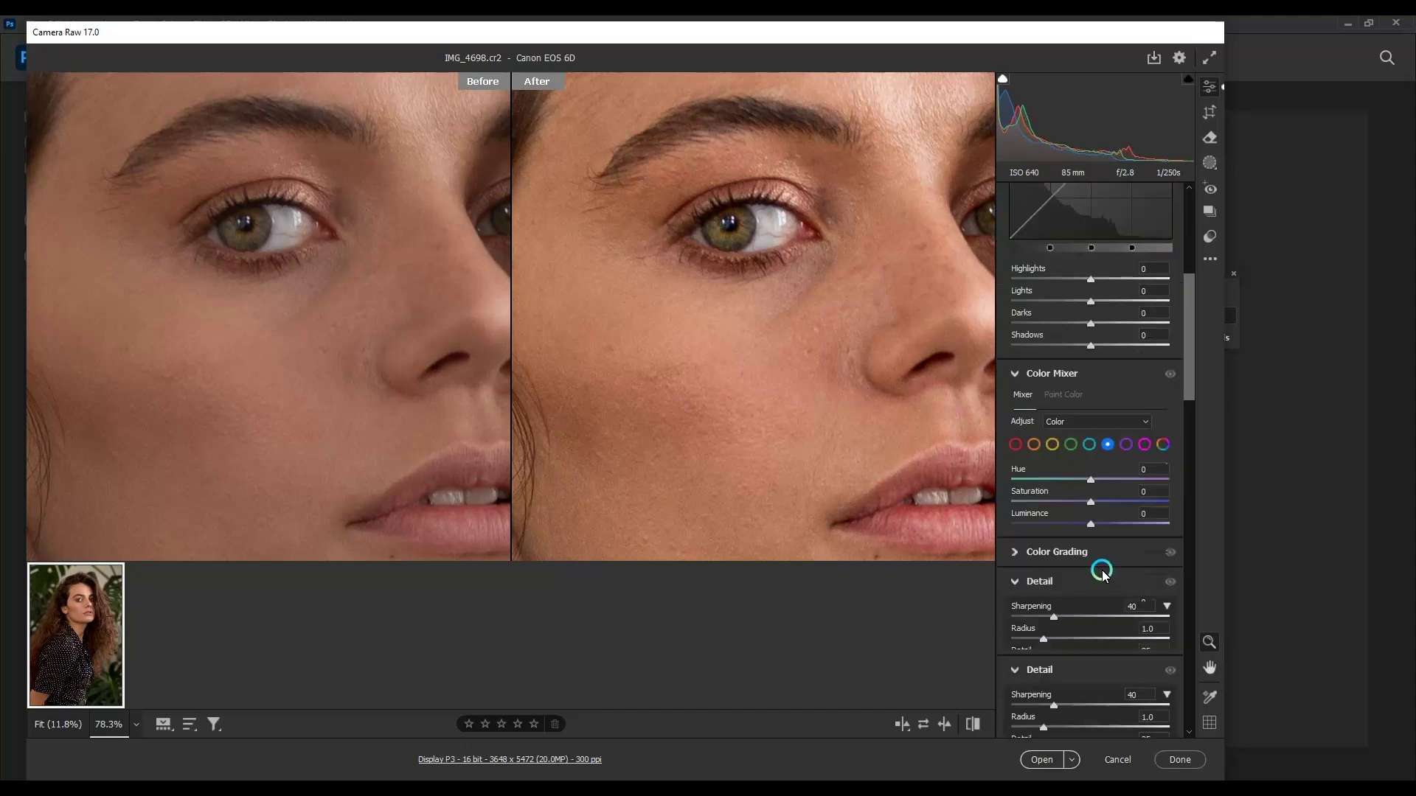
click(1074, 612)
mouse_move(1095, 621)
mouse_down()
mouse_move(1157, 619)
mouse_move(1081, 618)
mouse_up()
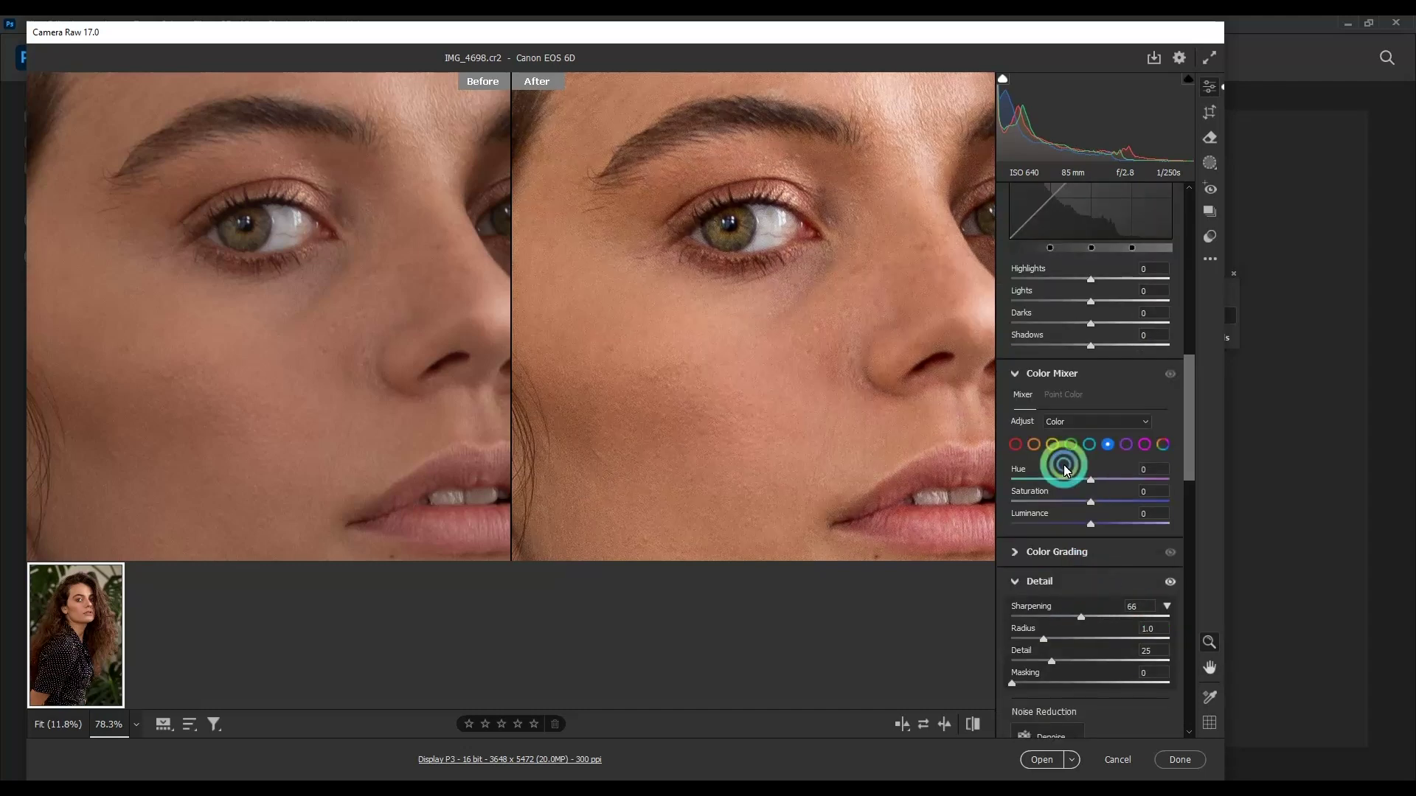
scroll(1062, 461, up, 3)
scroll(1073, 450, up, 2)
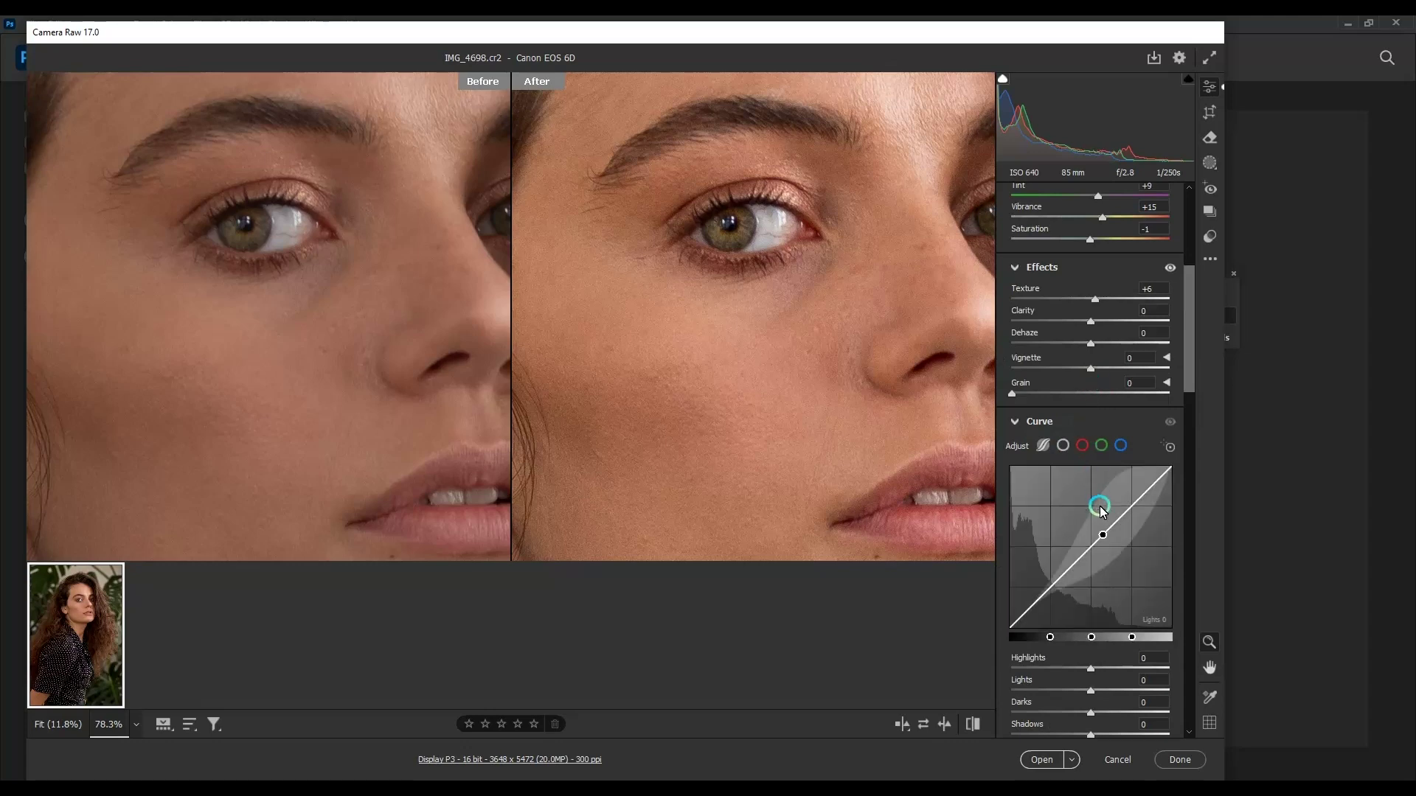
scroll(1100, 531, down, 2)
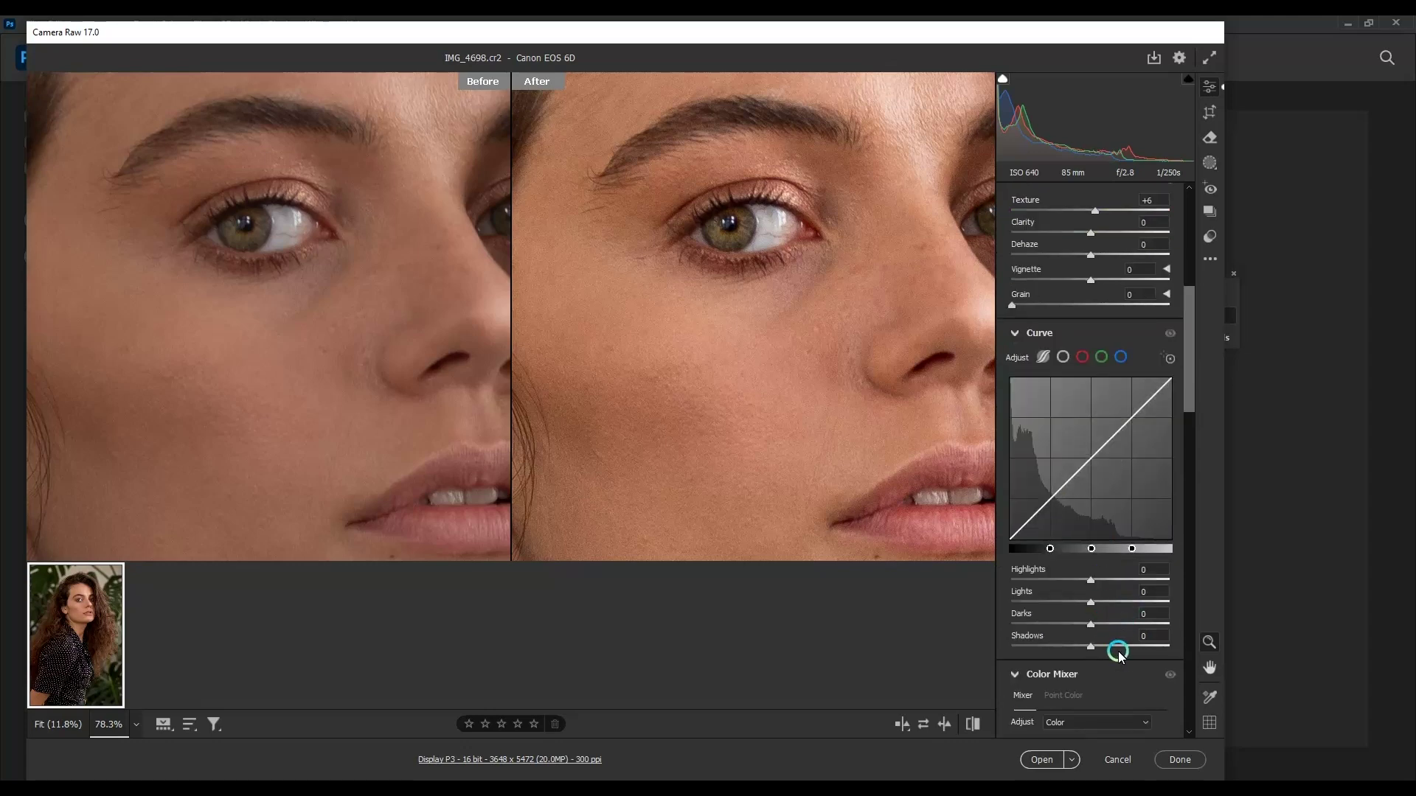
scroll(1136, 628, down, 2)
scroll(1135, 617, down, 2)
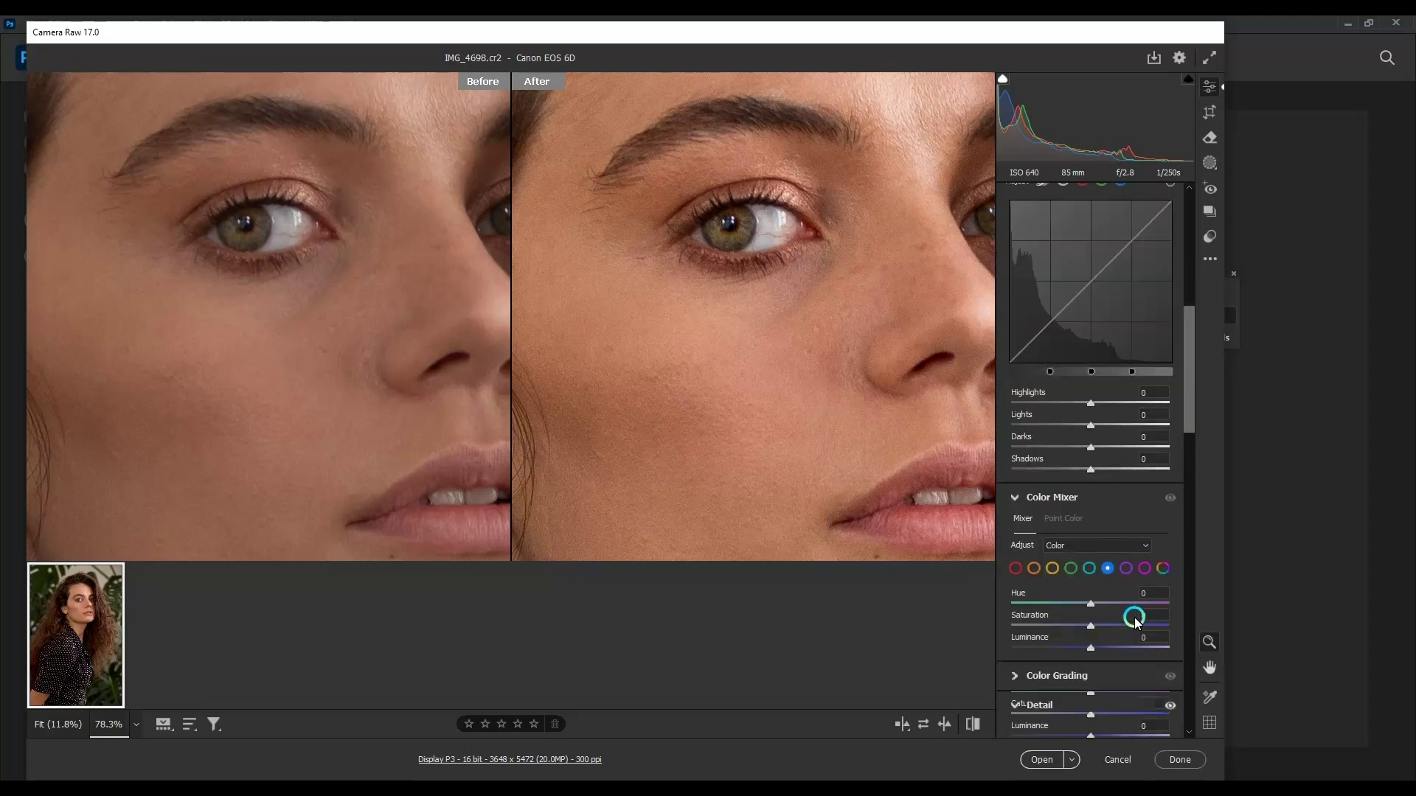
scroll(1135, 617, down, 2)
scroll(1136, 622, down, 2)
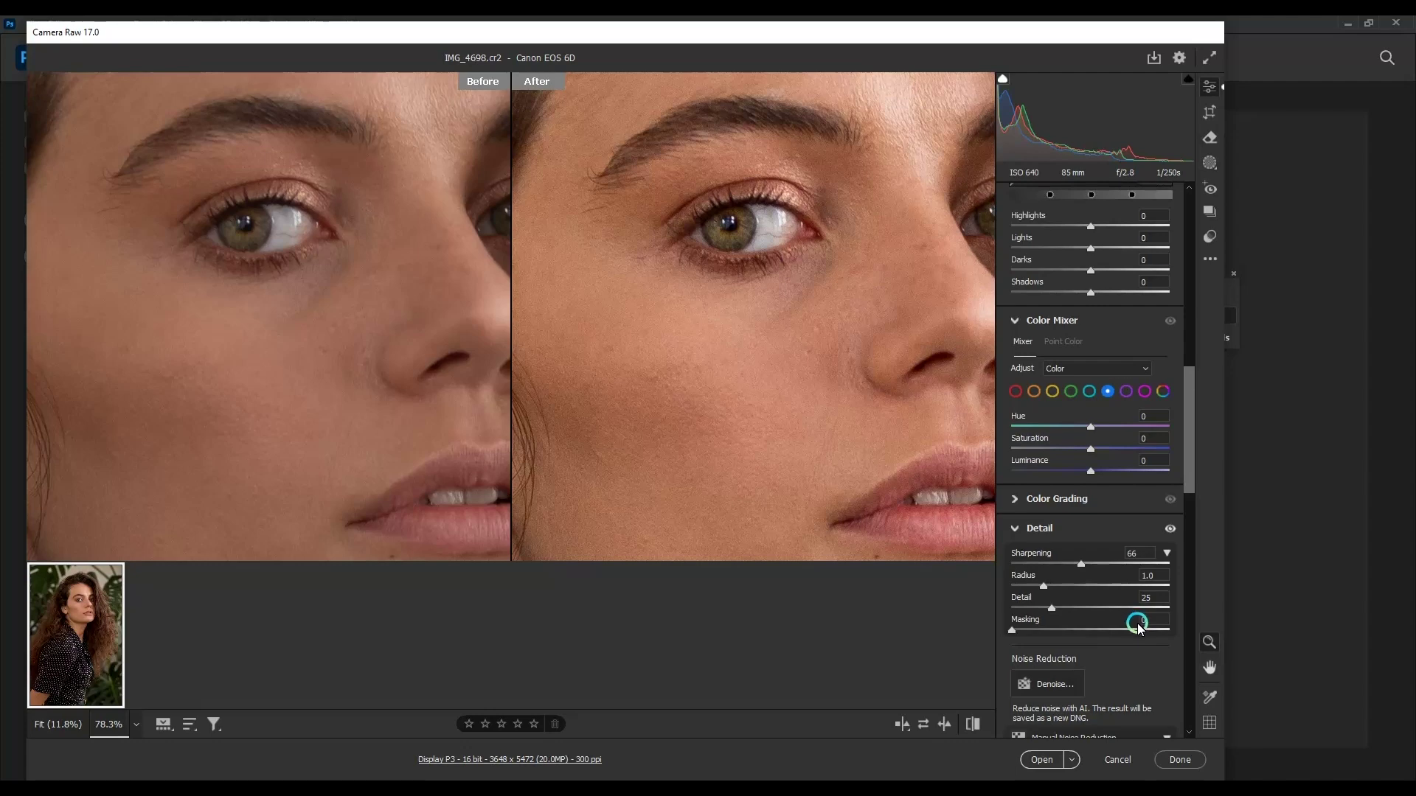
scroll(1147, 622, down, 2)
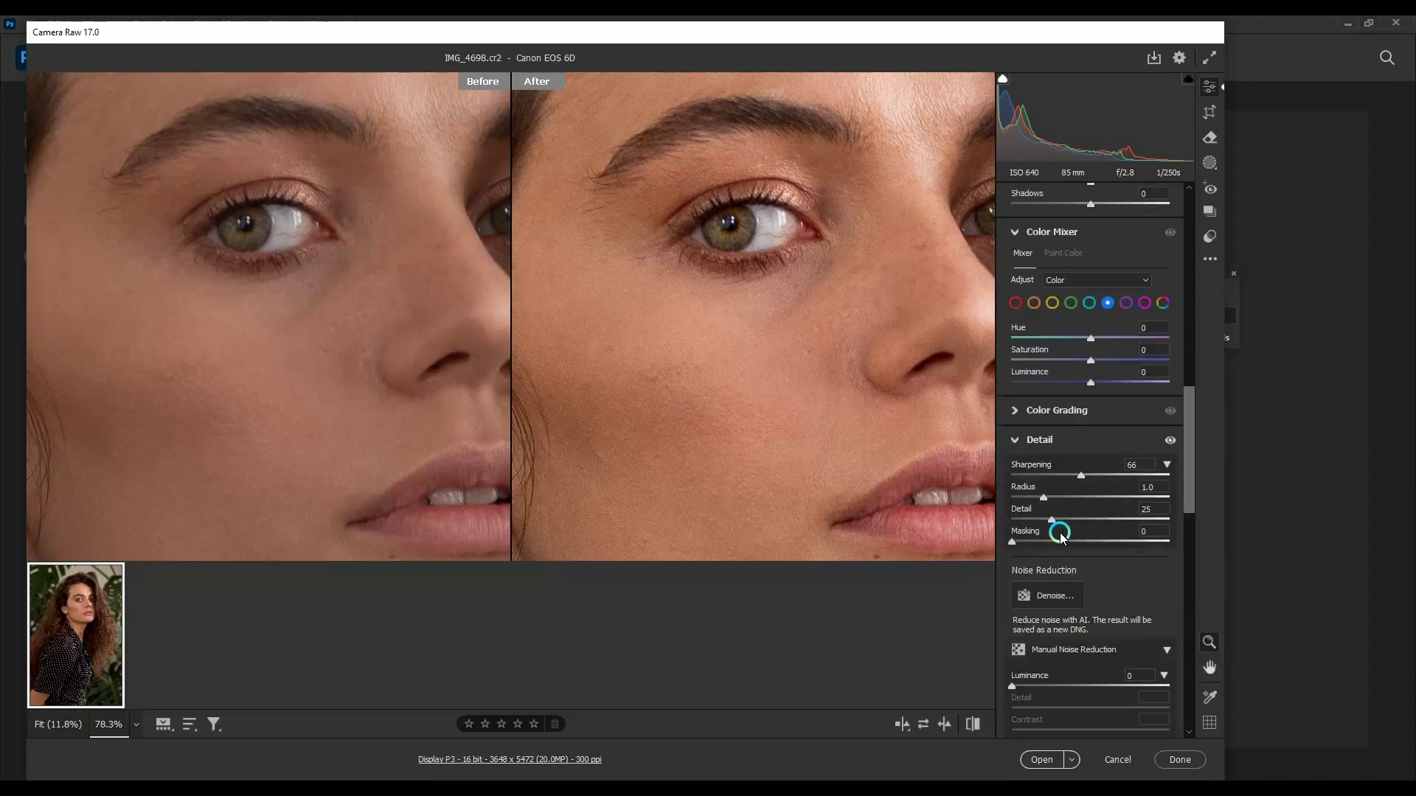
scroll(1075, 517, down, 2)
scroll(1079, 537, down, 4)
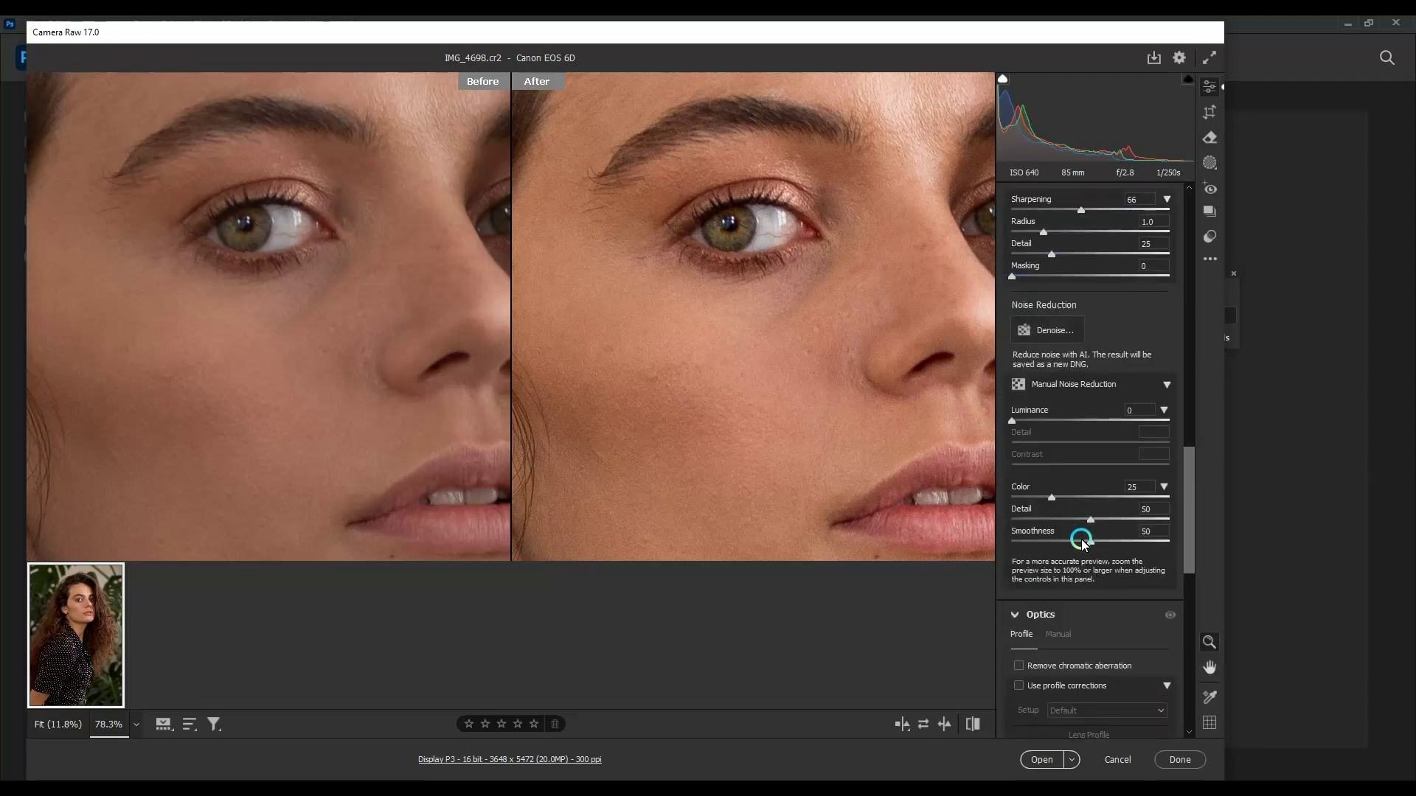
Step: Enable lens profile corrections and chromatic aberration removal in Optics
scroll(1090, 541, down, 3)
click(1019, 422)
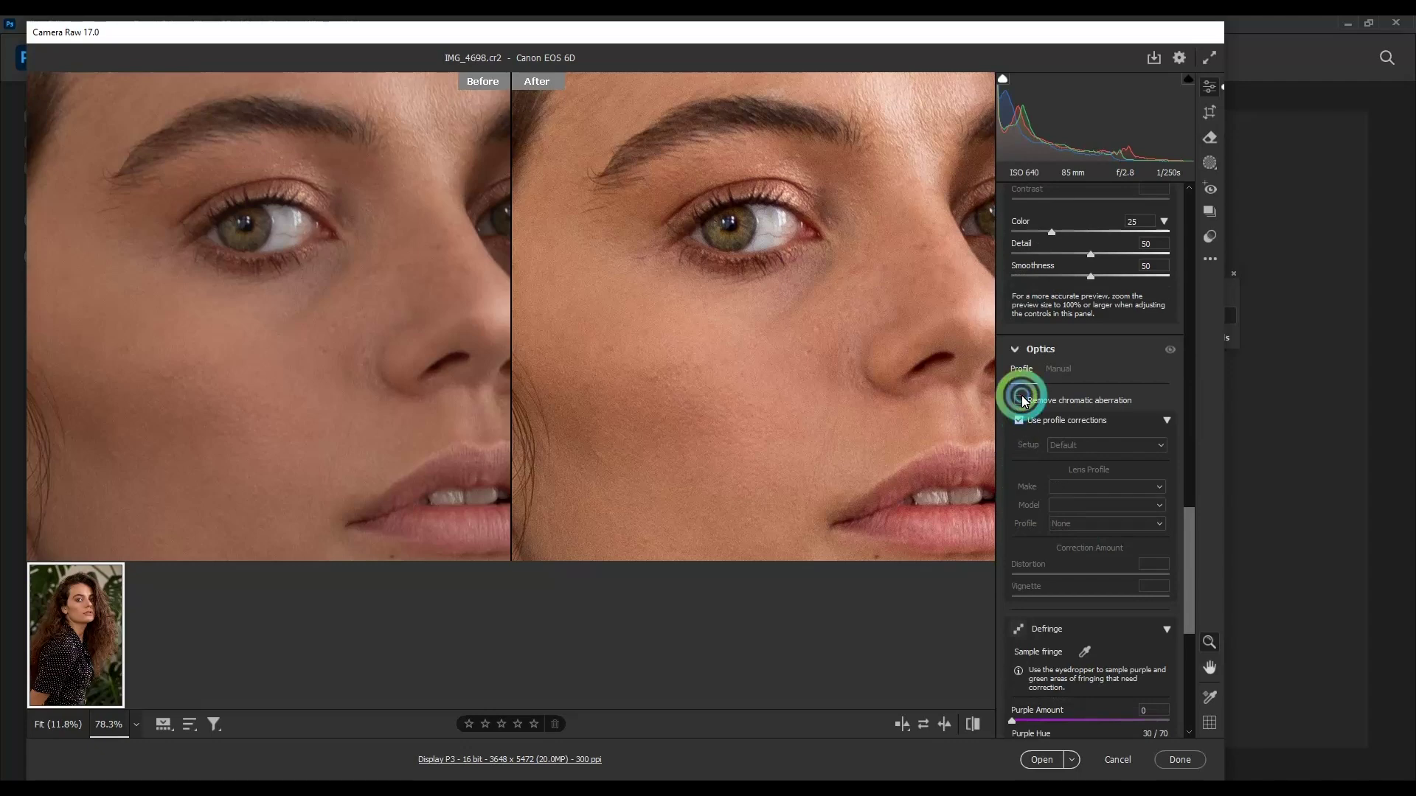
click(1019, 400)
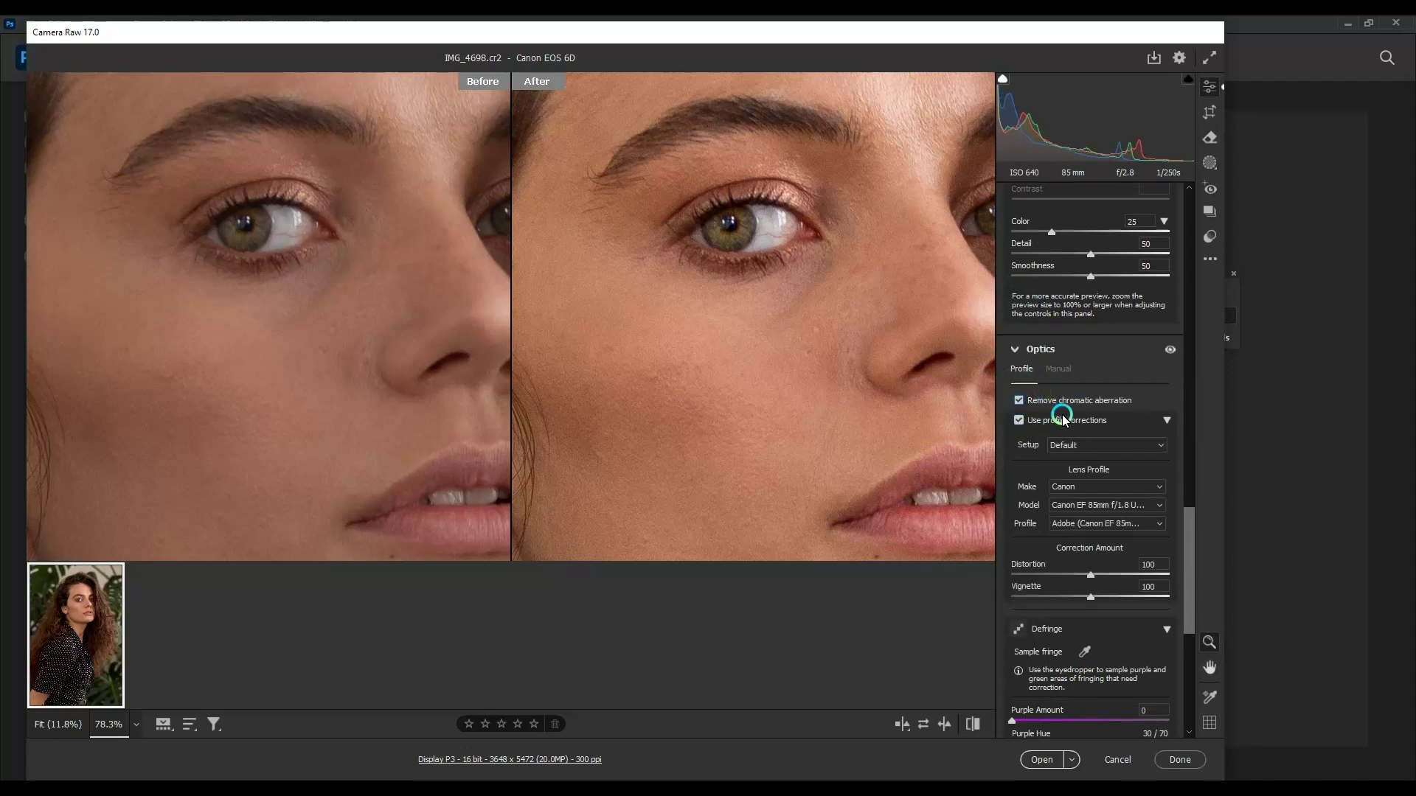
scroll(1065, 419, down, 3)
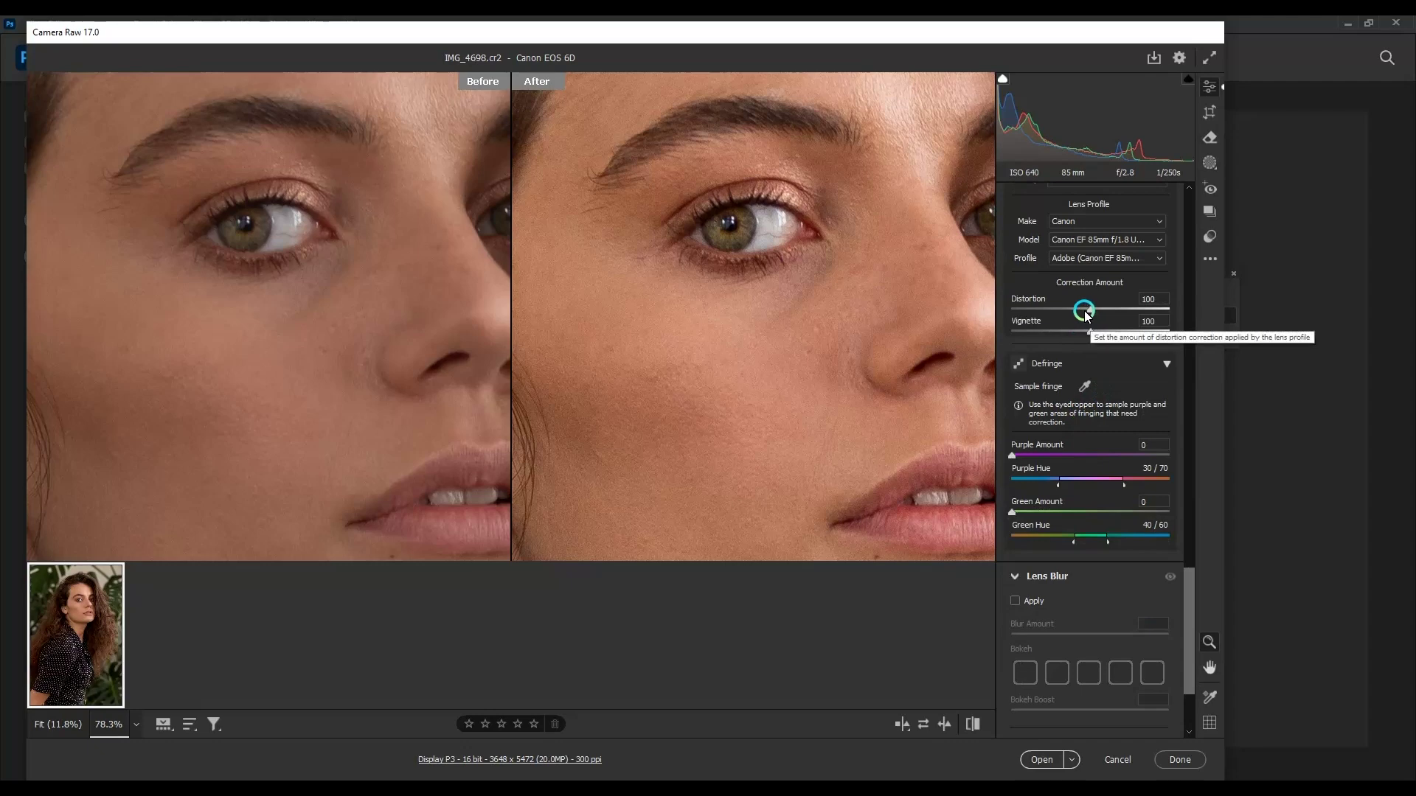
Step: Set the lens Vignette correction amount back to 100
mouse_move(1090, 341)
mouse_down()
mouse_move(1118, 335)
mouse_move(1095, 330)
mouse_up()
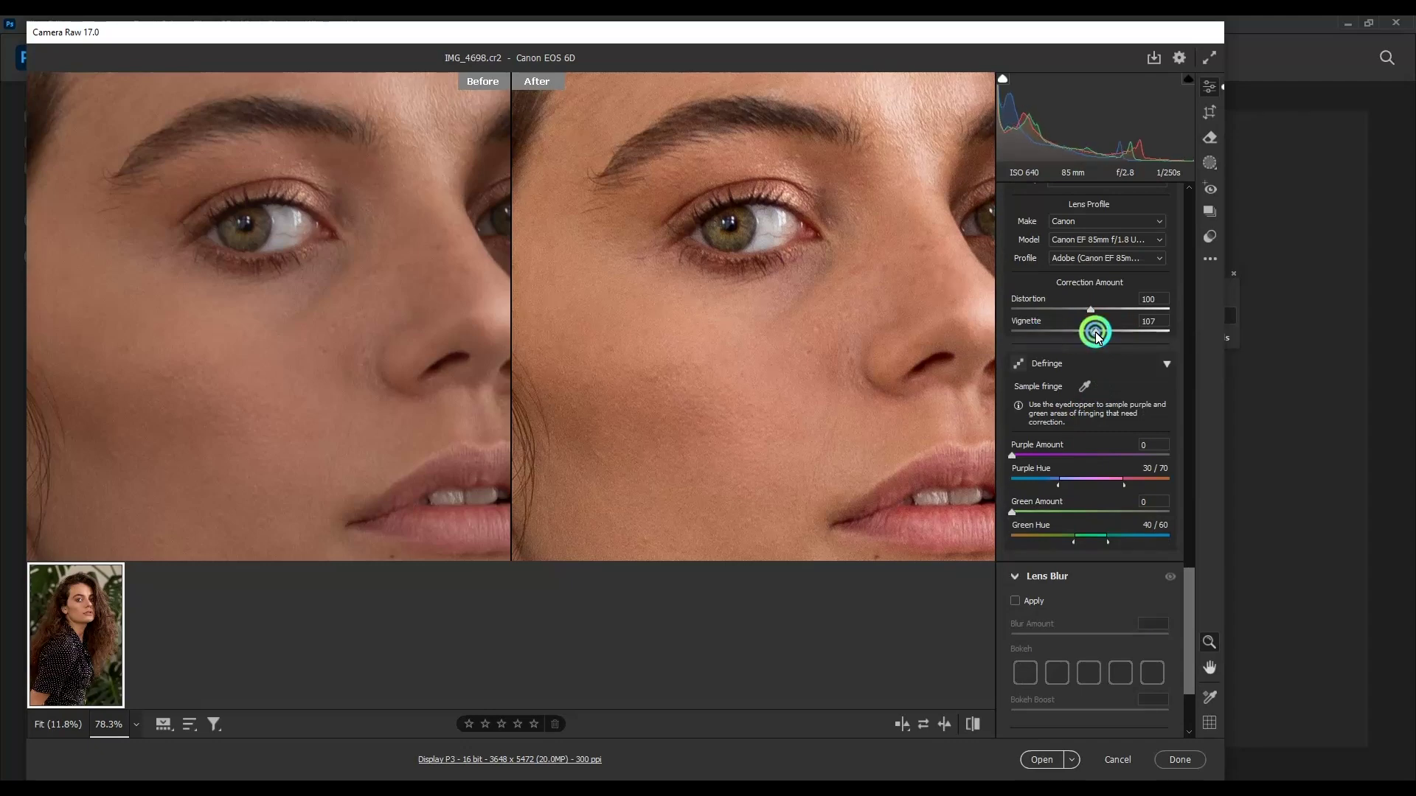
click(1156, 319)
text(0)
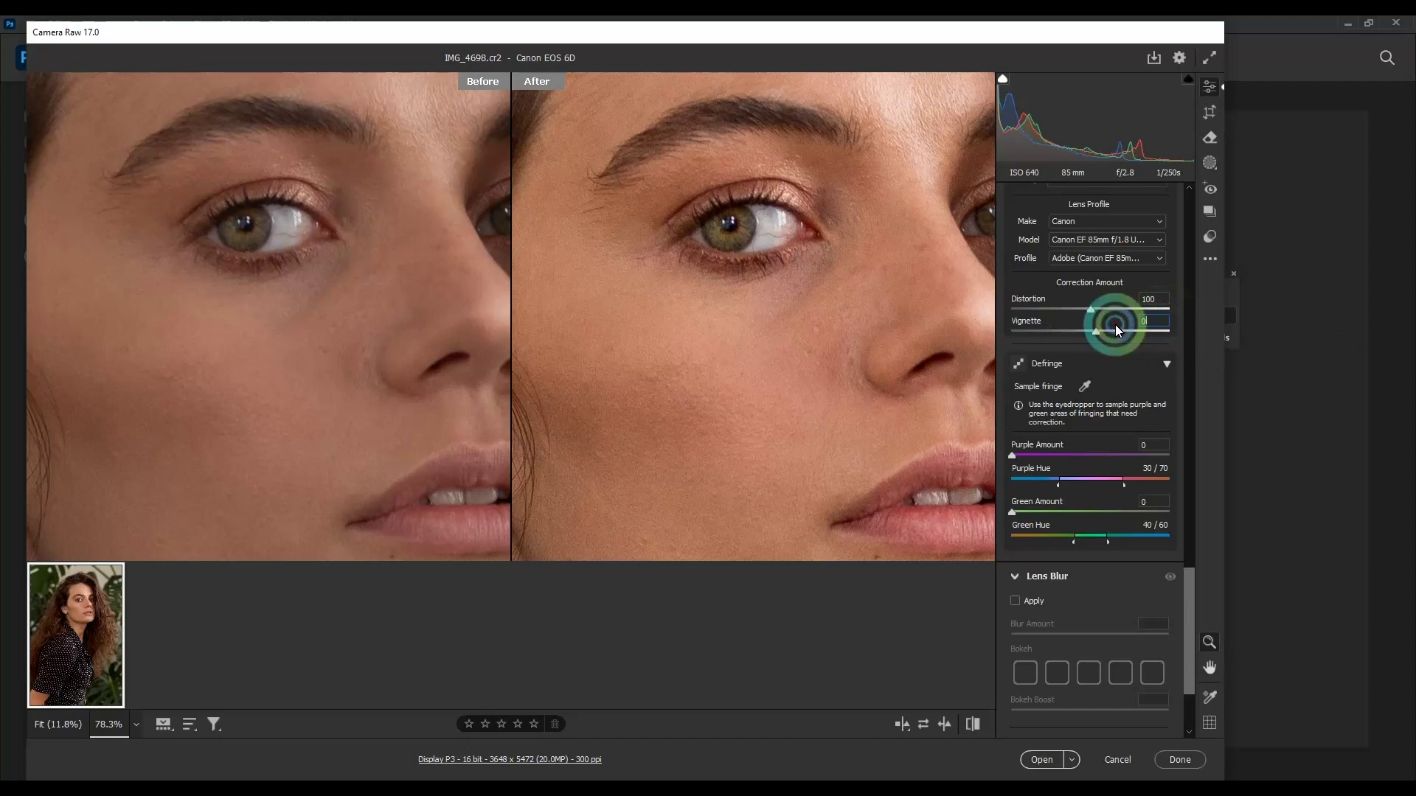
click(1126, 335)
key(BackSpace)
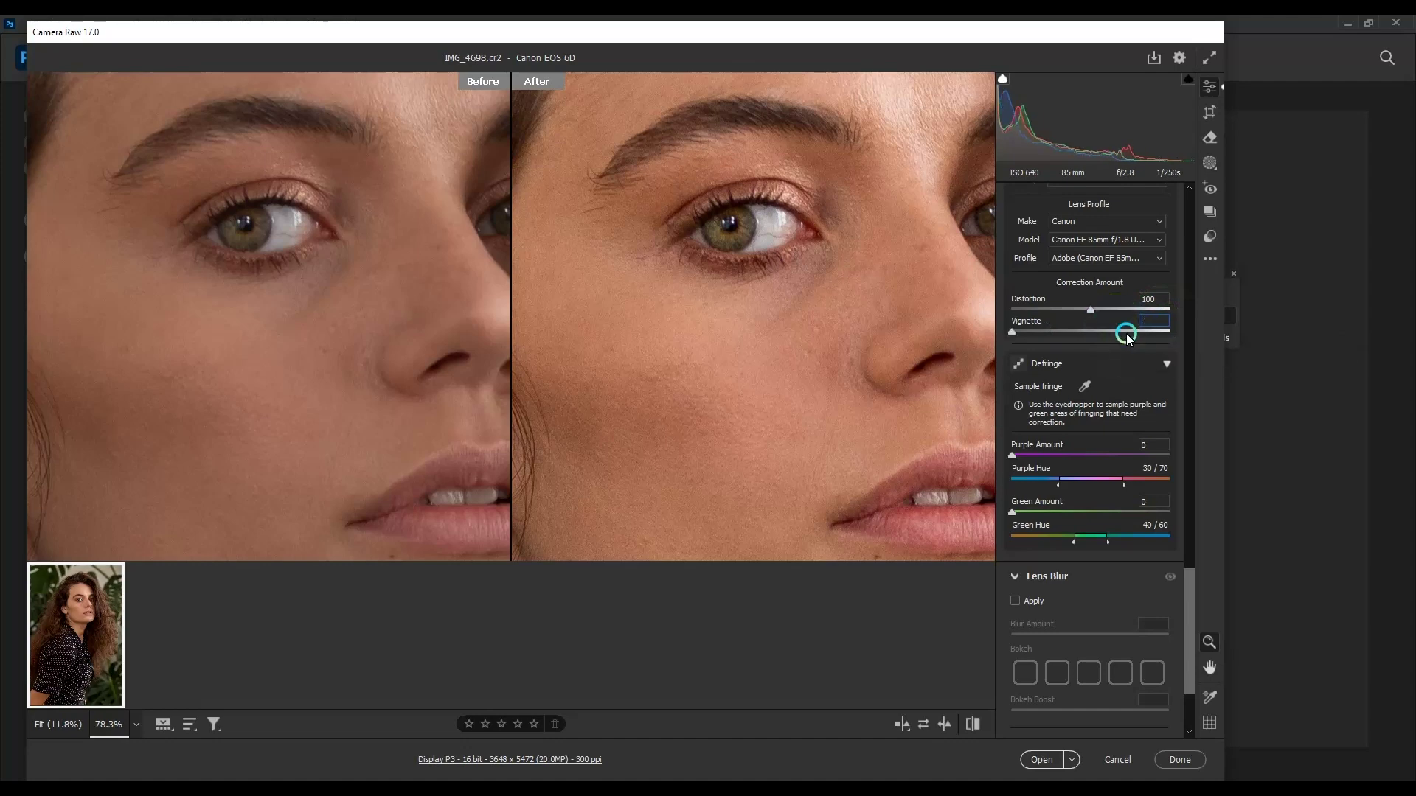
text(10)
key(Return)
scroll(753, 239, down, 3)
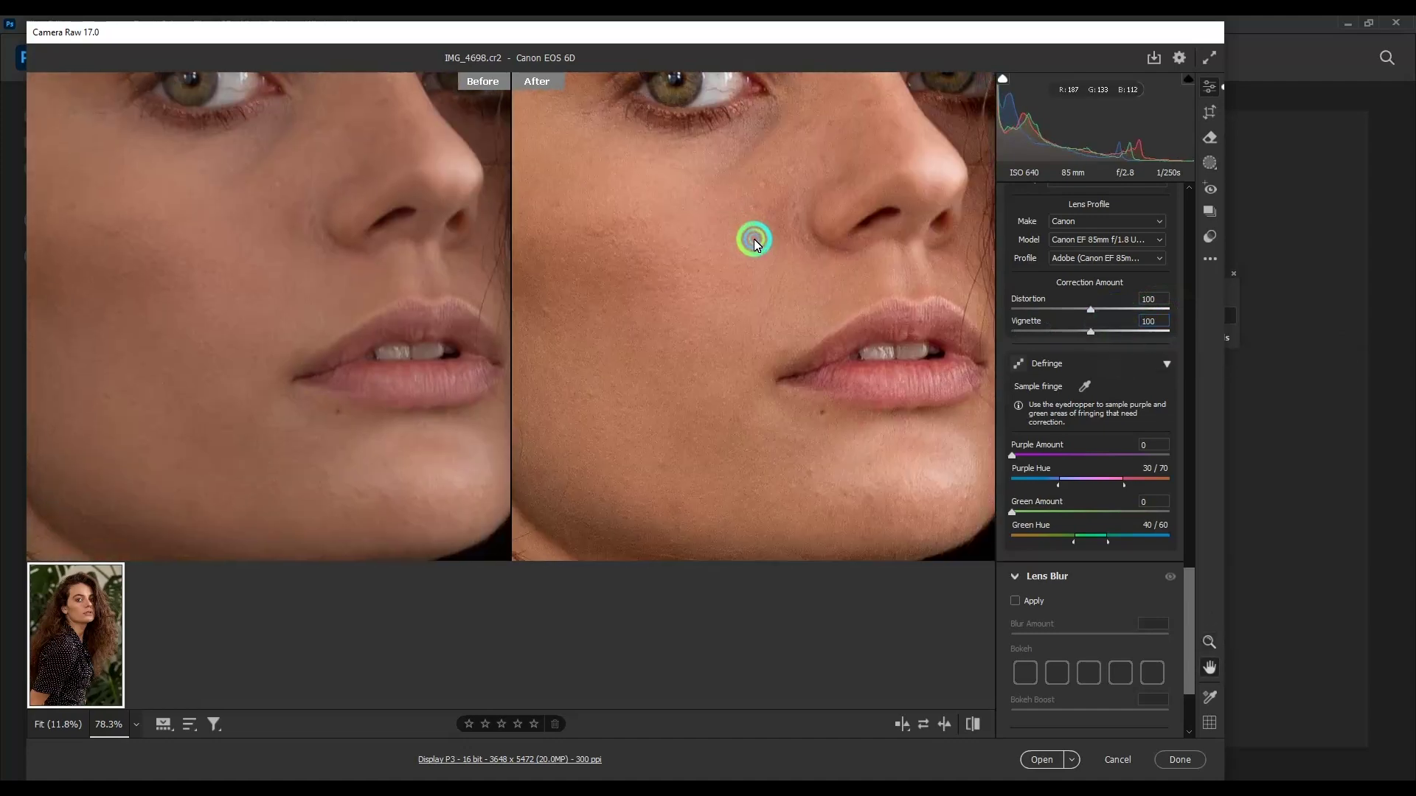
key(ctrl+minus)
key(ctrl+minus)
scroll(787, 346, down, 2)
Step: Set Defringe Purple Amount to 12 for the polka-dot shirt, leaving Green at 0
scroll(783, 343, down, 2)
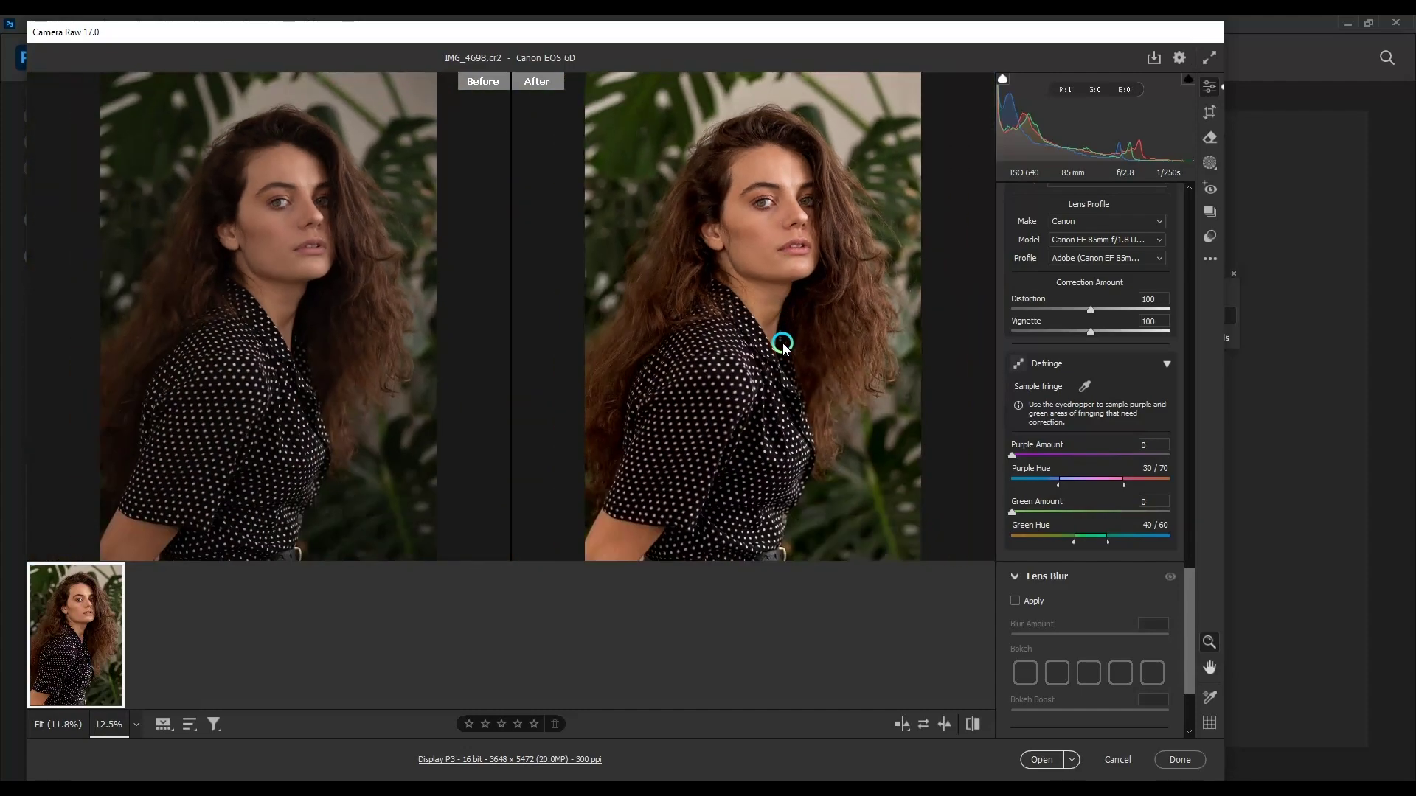
scroll(783, 343, up, 2)
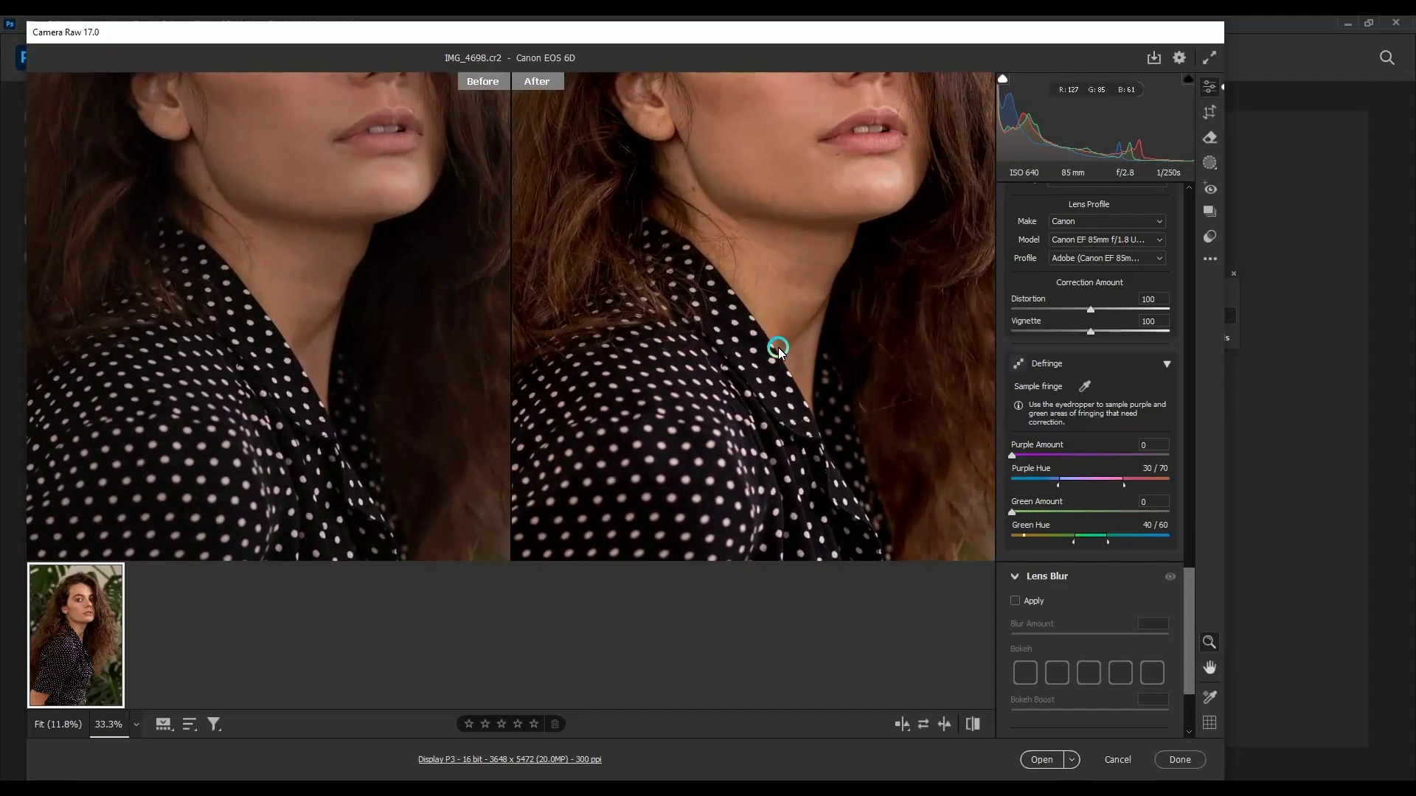
scroll(778, 347, up, 1)
scroll(725, 378, up, 1)
drag(722, 382, 815, 231)
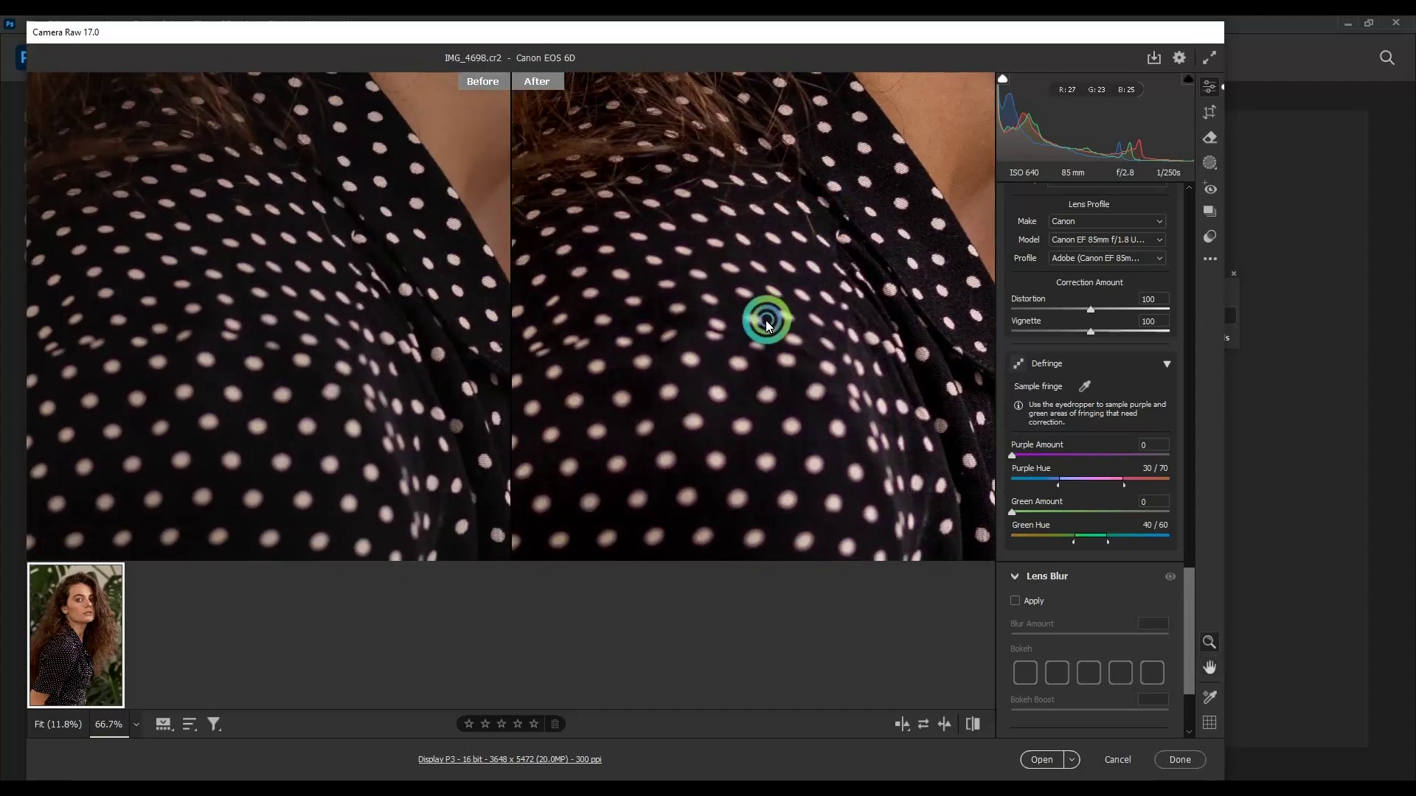
scroll(760, 325, up, 1)
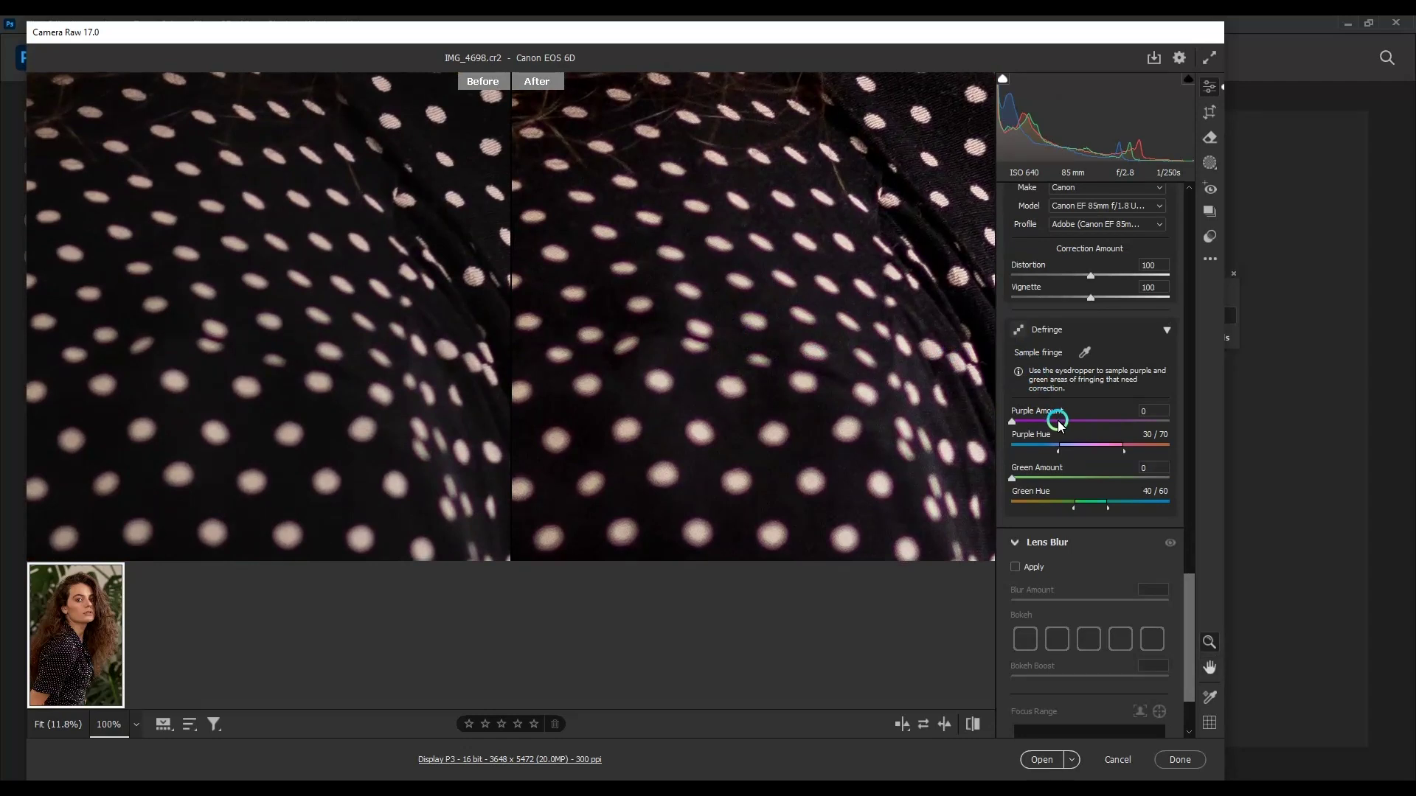
mouse_move(1059, 425)
mouse_down()
mouse_move(1129, 426)
mouse_move(1104, 419)
mouse_up()
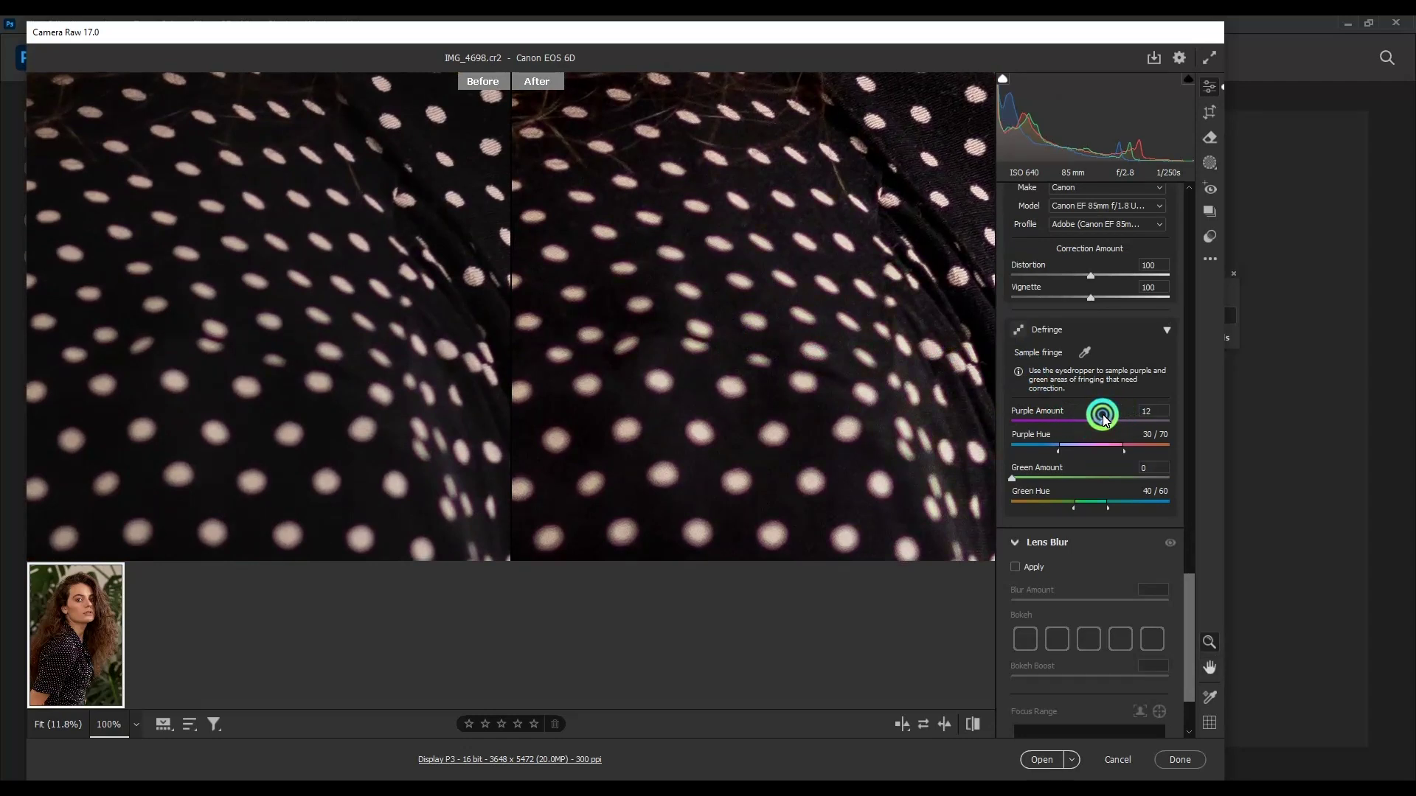
scroll(1102, 413, up, 5)
scroll(1096, 243, up, 5)
scroll(1128, 246, up, 5)
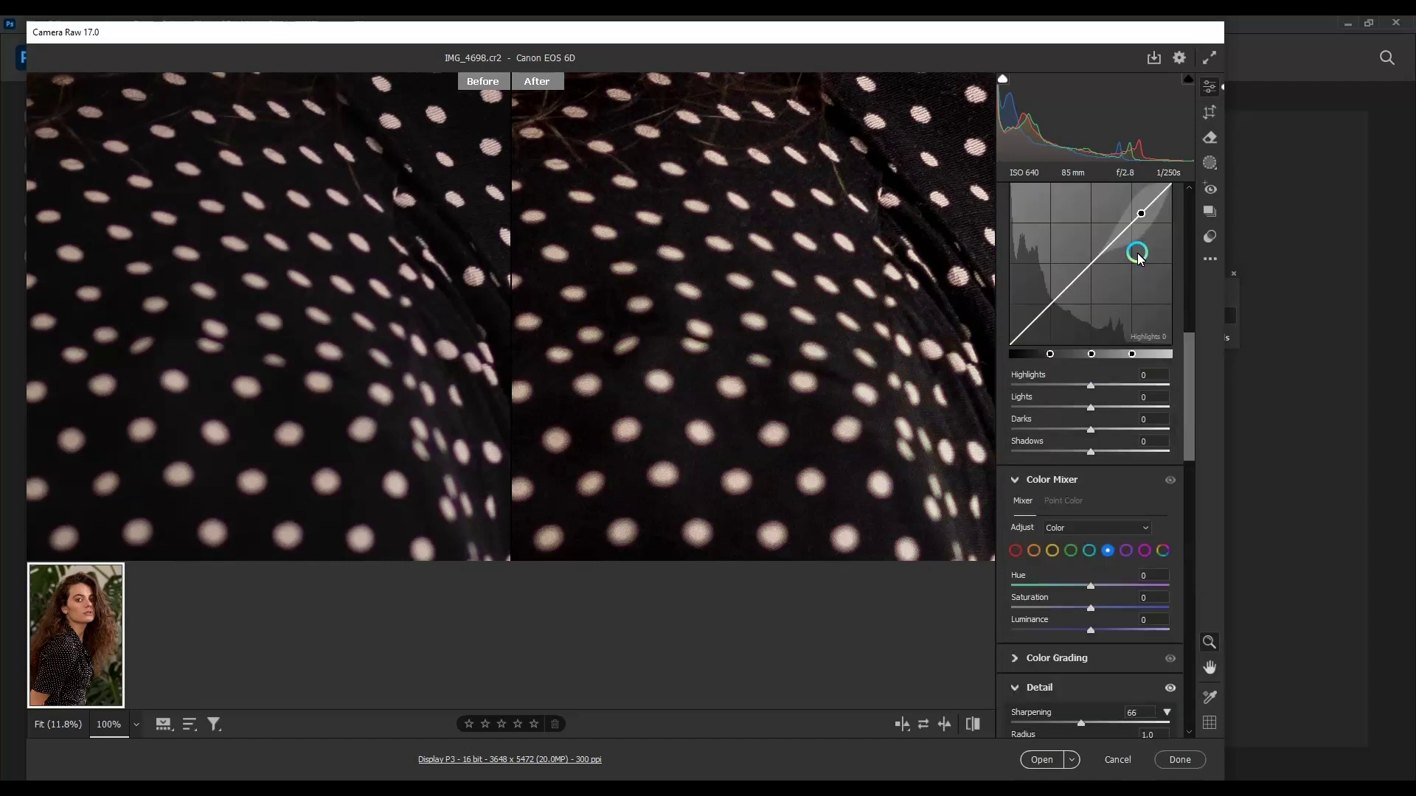
scroll(1164, 265, up, 5)
scroll(1171, 285, up, 5)
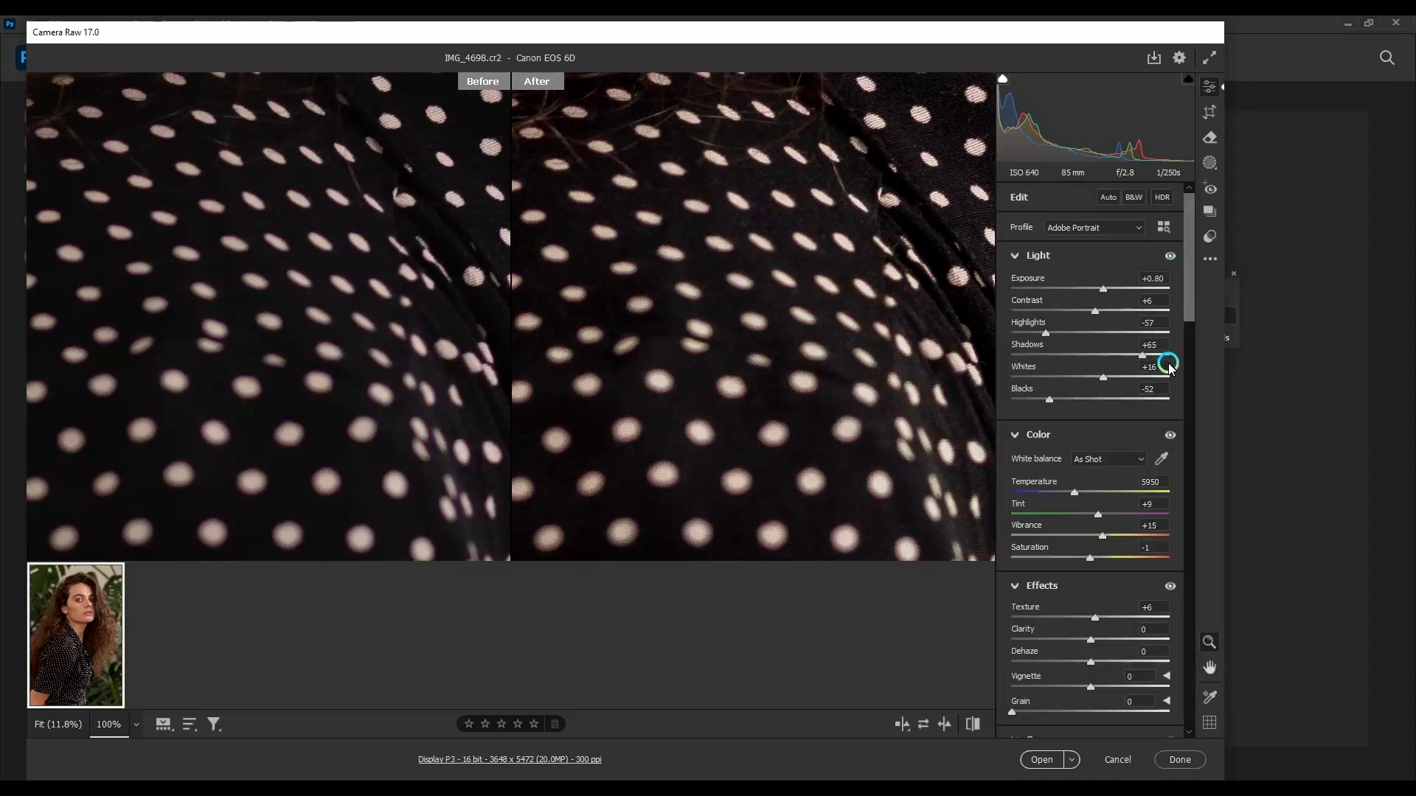
Step: Sample white balance from a neutral shirt spot, giving 4750 temperature and -15 tint
click(700, 433)
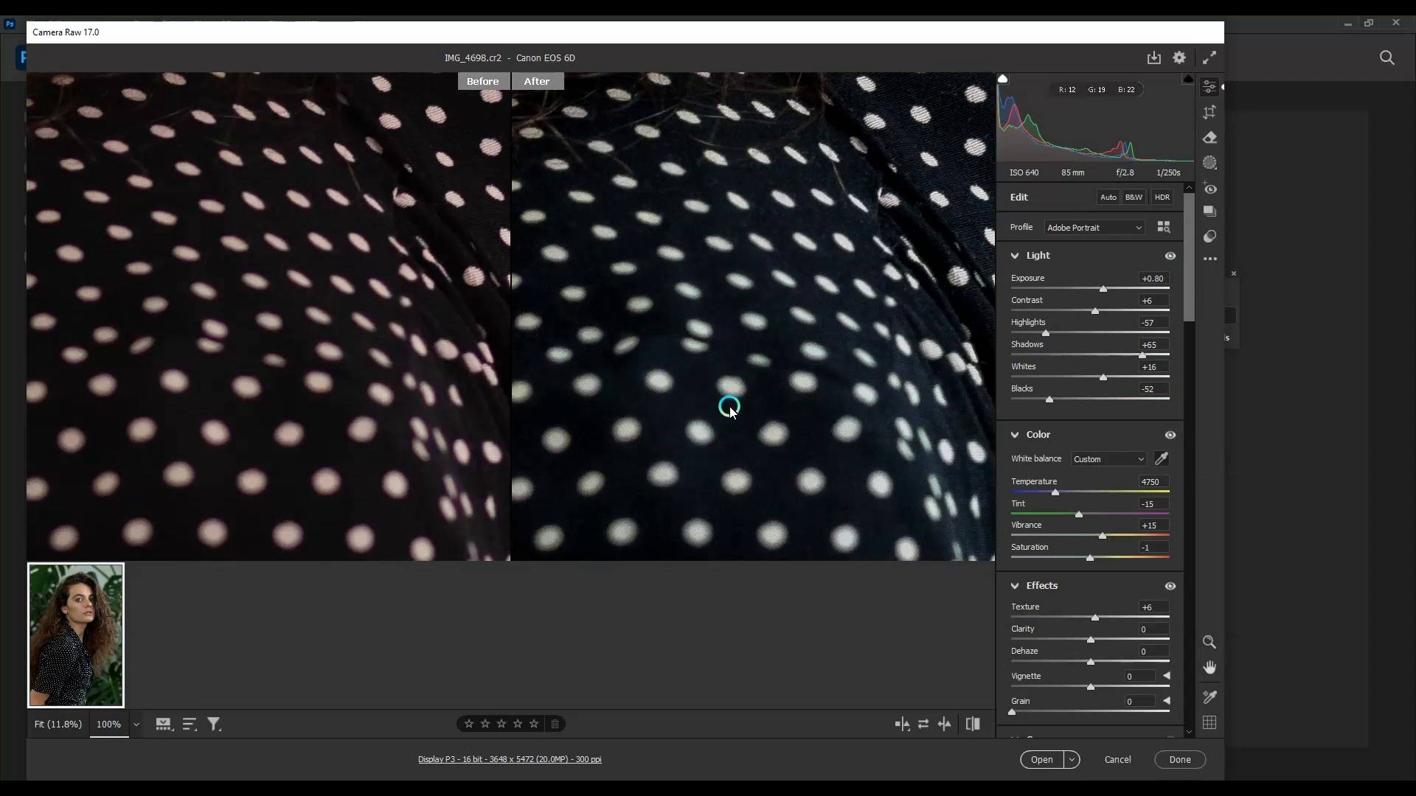
scroll(737, 388, down, 1)
scroll(737, 387, down, 1)
scroll(737, 387, down, 1)
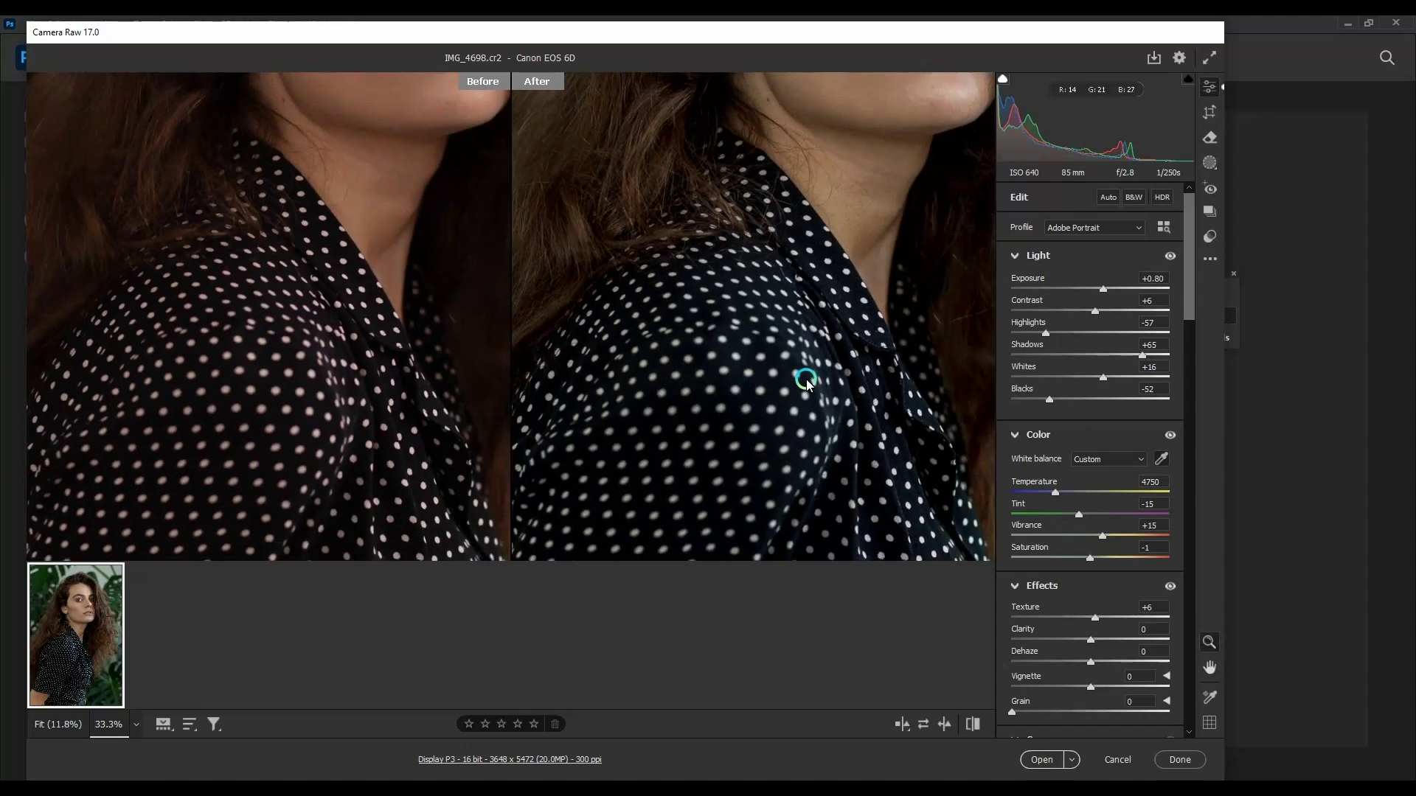
scroll(807, 383, down, 2)
scroll(811, 370, down, 1)
Step: Raise Vibrance to +68
scroll(727, 273, up, 2)
scroll(749, 251, up, 1)
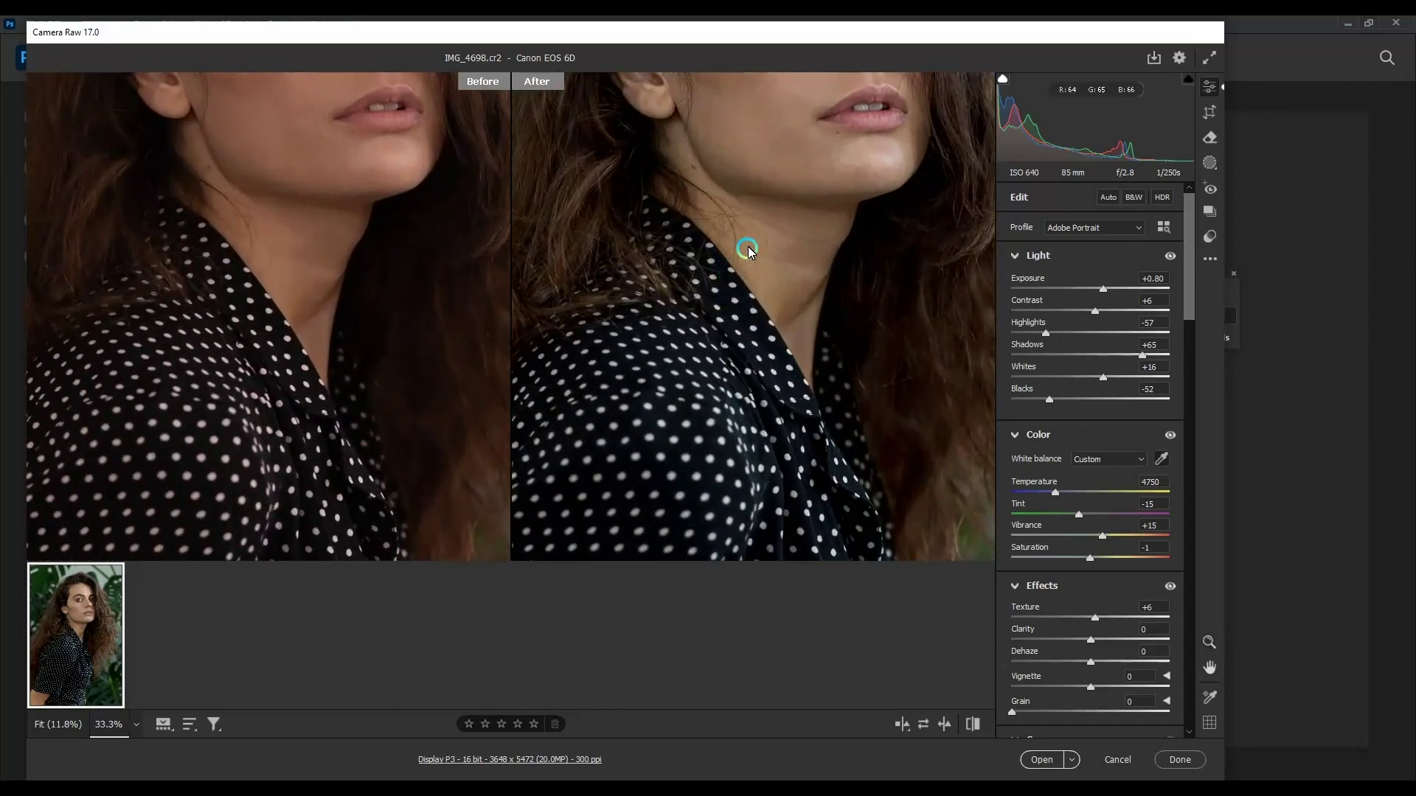
scroll(747, 251, up, 1)
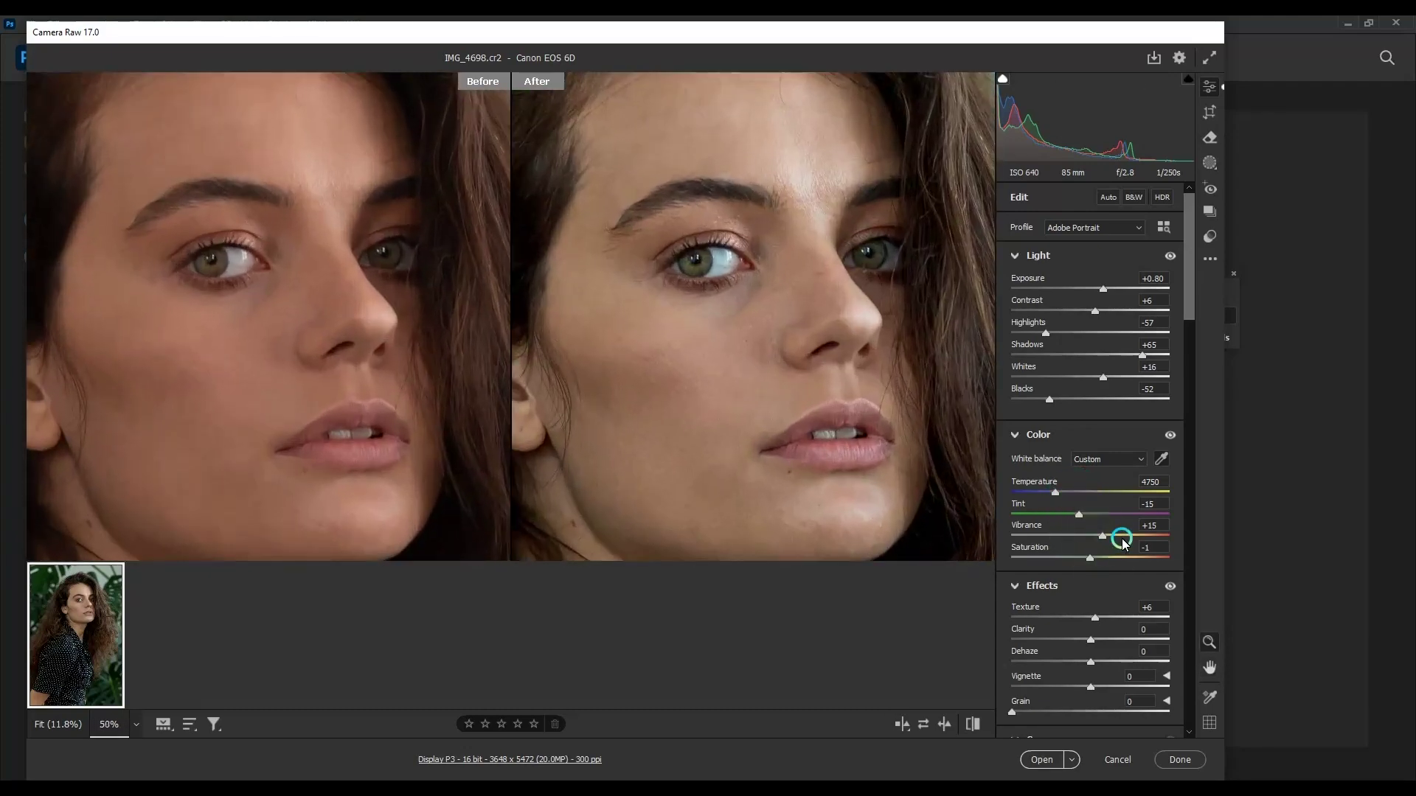
drag(1137, 541, 1151, 541)
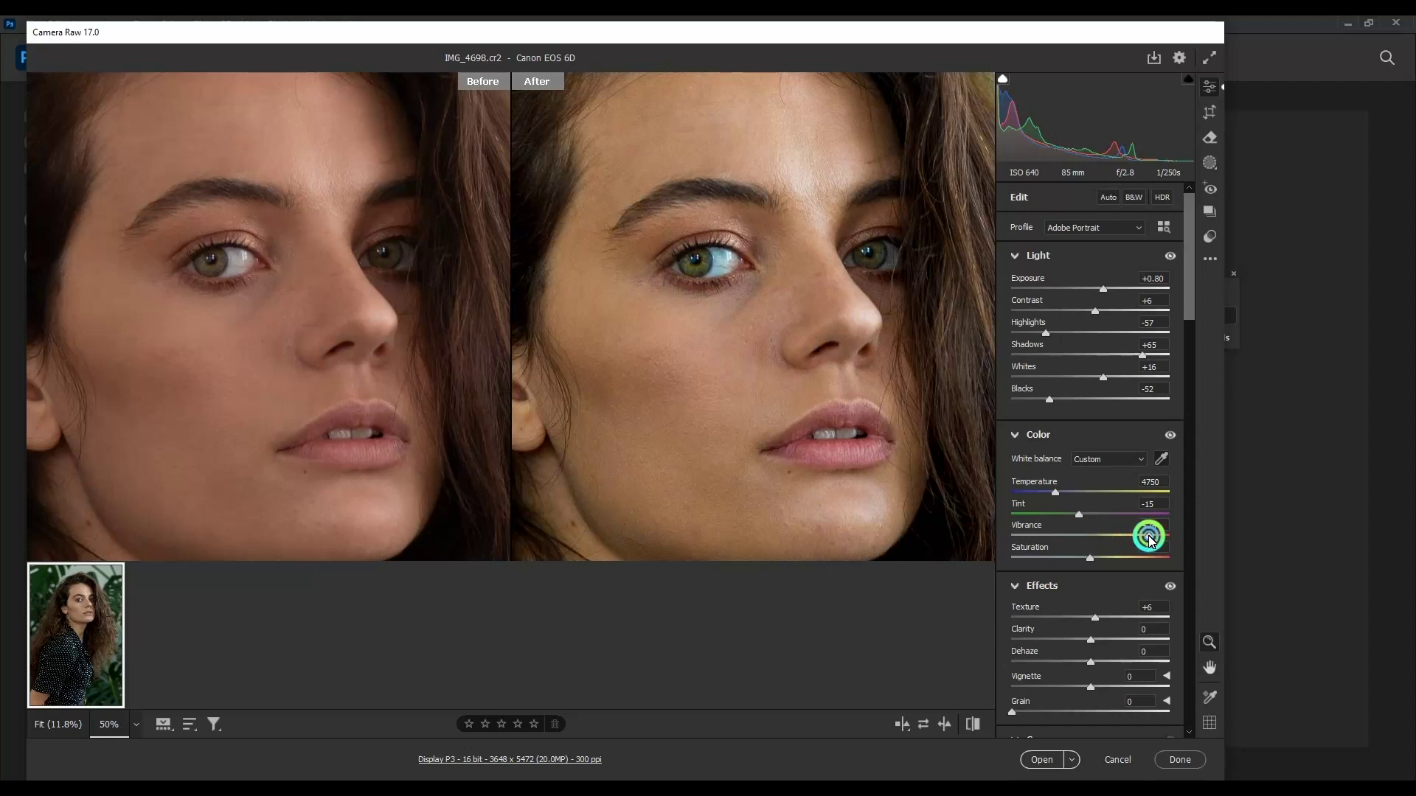
drag(1153, 540, 1145, 540)
Step: Set the Color Mixer greens to Hue +31 and Luminance -54
scroll(798, 452, down, 6)
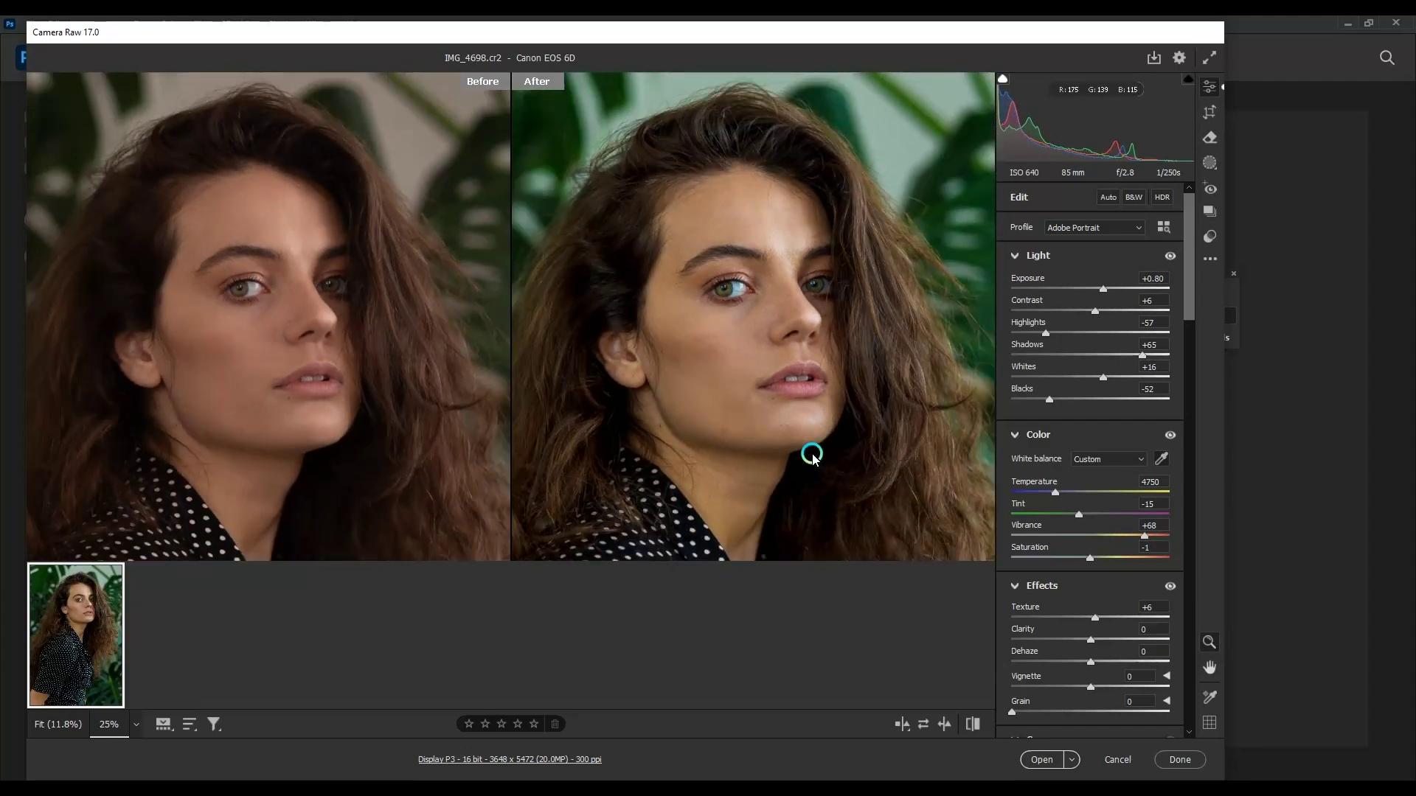
scroll(812, 459, up, 2)
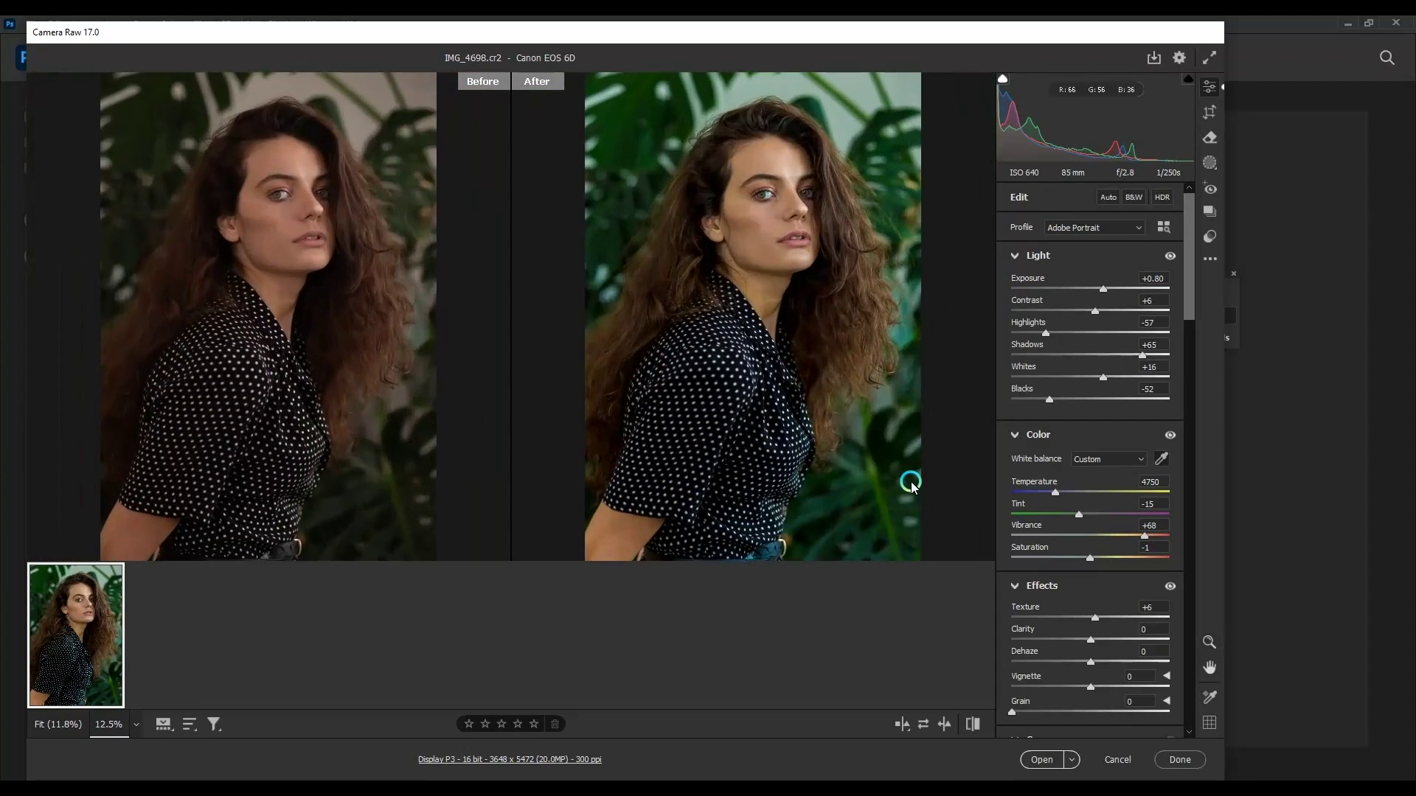
scroll(1082, 451, down, 2)
scroll(1083, 472, down, 5)
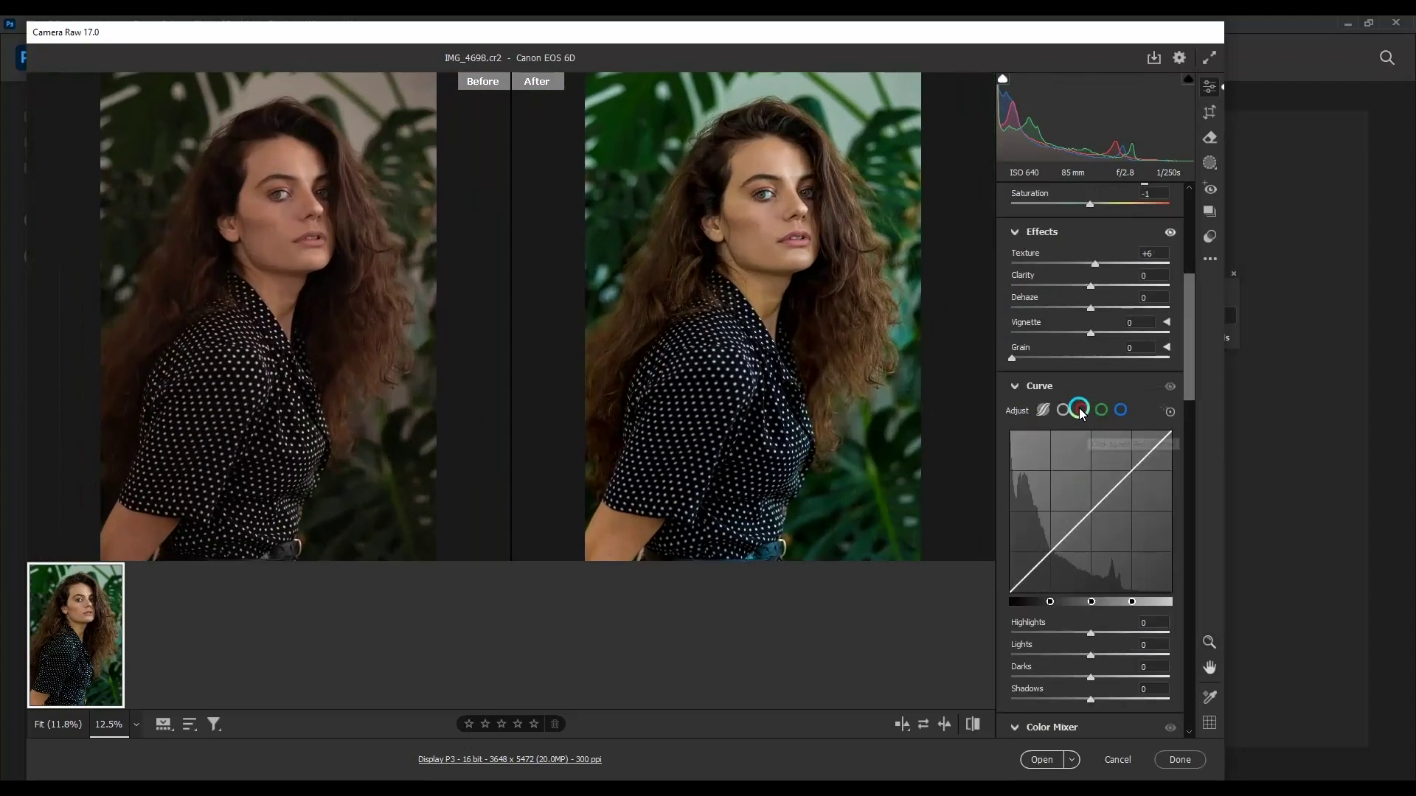
scroll(1078, 408, down, 5)
scroll(1084, 472, down, 2)
click(1056, 533)
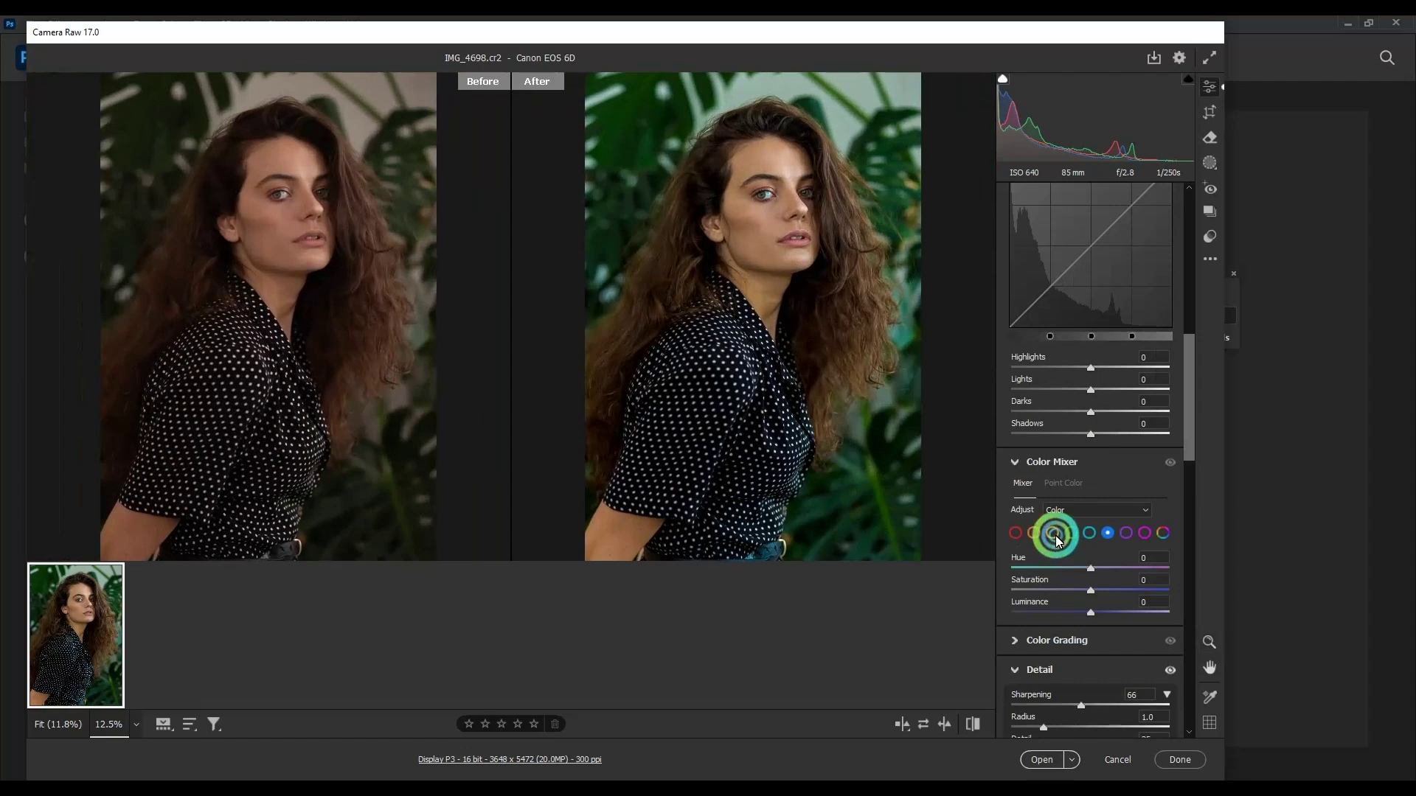
click(1073, 536)
mouse_move(1090, 568)
mouse_down()
mouse_move(1147, 567)
mouse_move(1119, 565)
mouse_move(1068, 613)
mouse_move(999, 616)
mouse_move(1042, 619)
mouse_up()
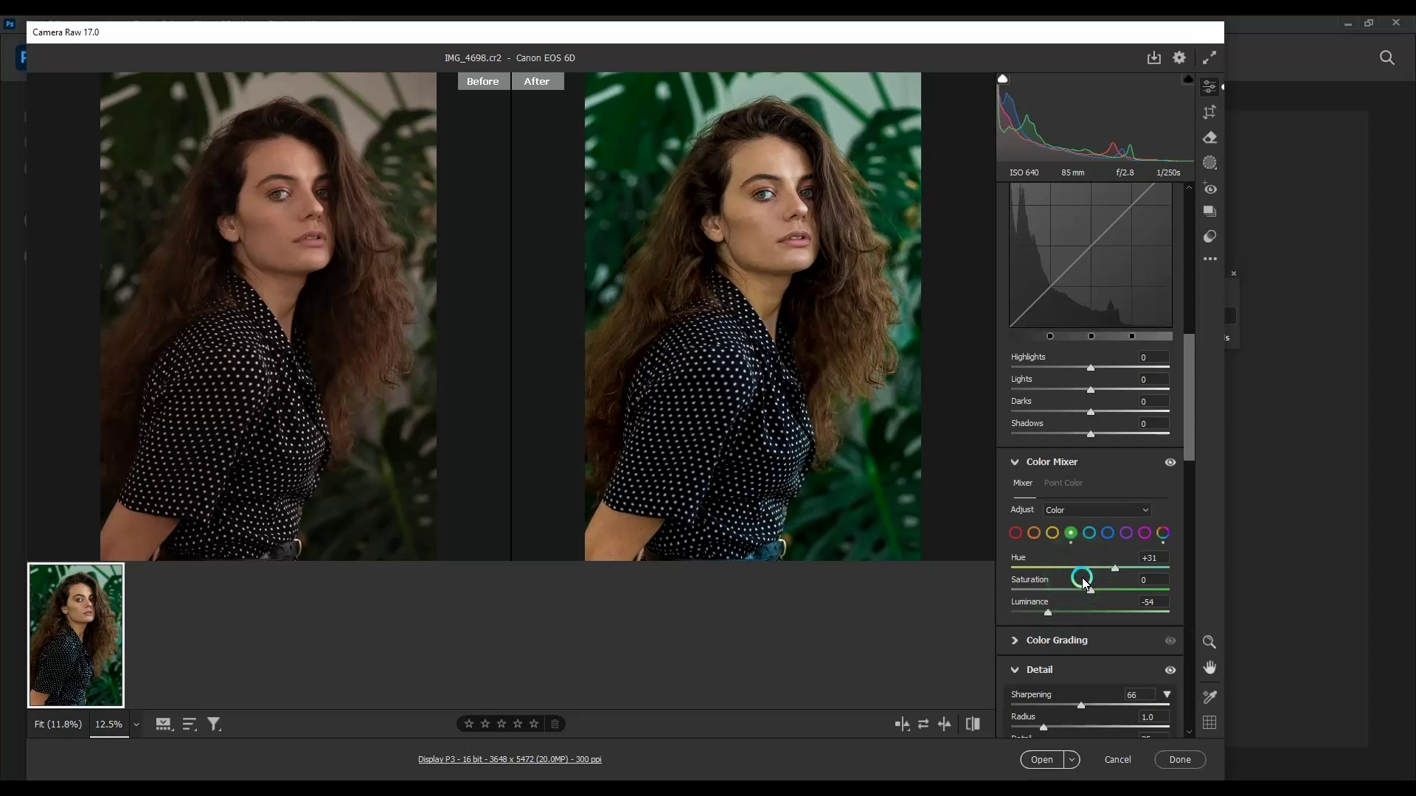
Step: Set the Color Mixer yellows to Hue -52 and Saturation +4
click(1047, 534)
click(1040, 534)
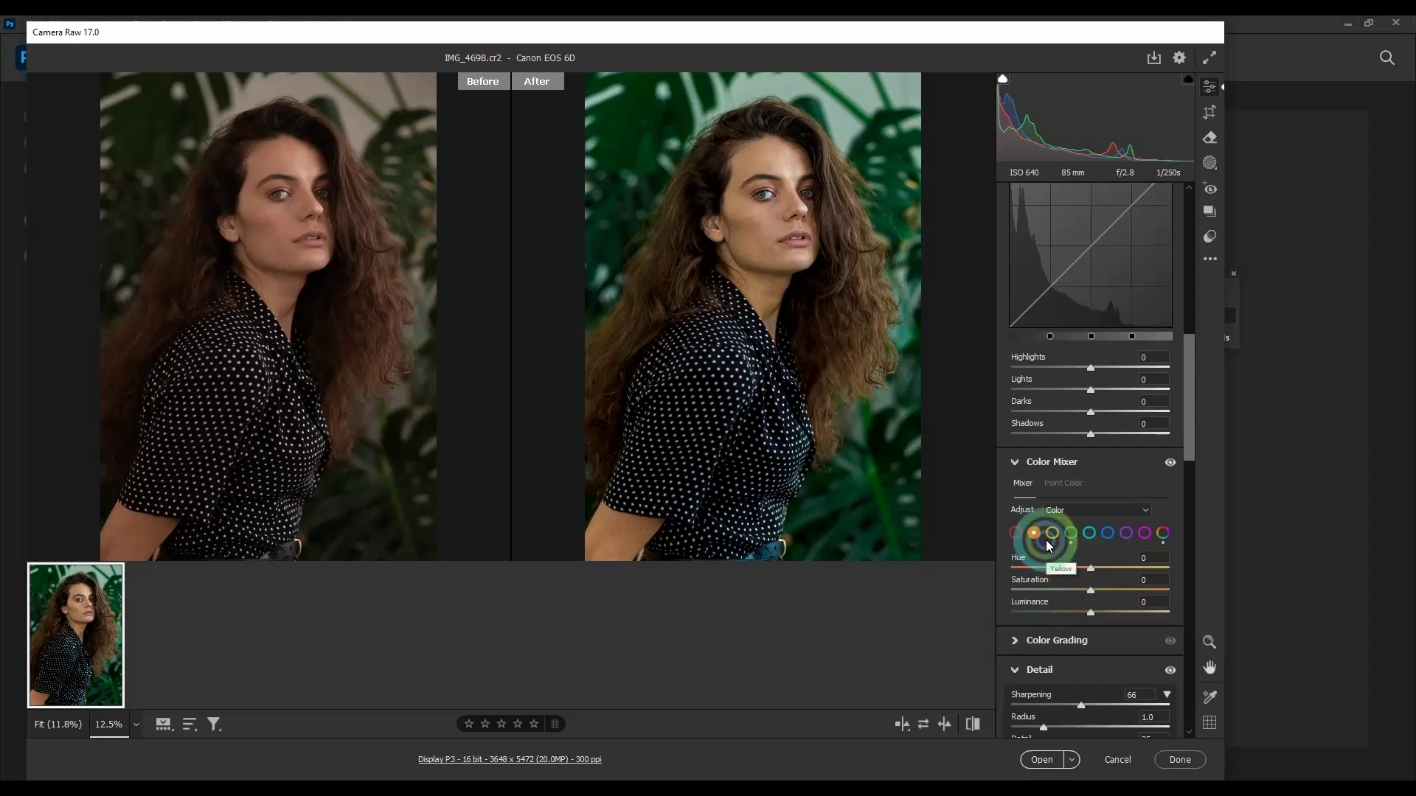
click(1050, 536)
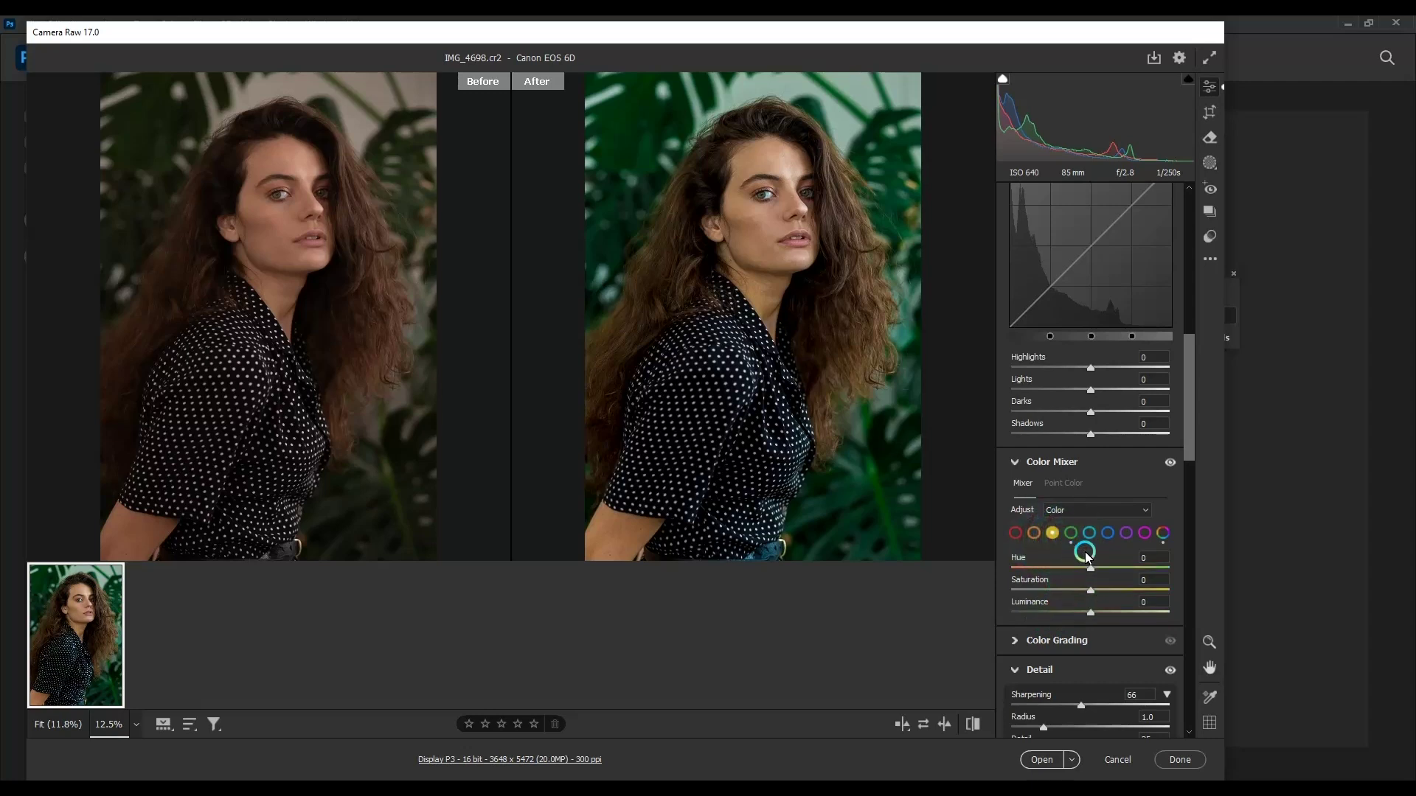
drag(1090, 568, 1051, 568)
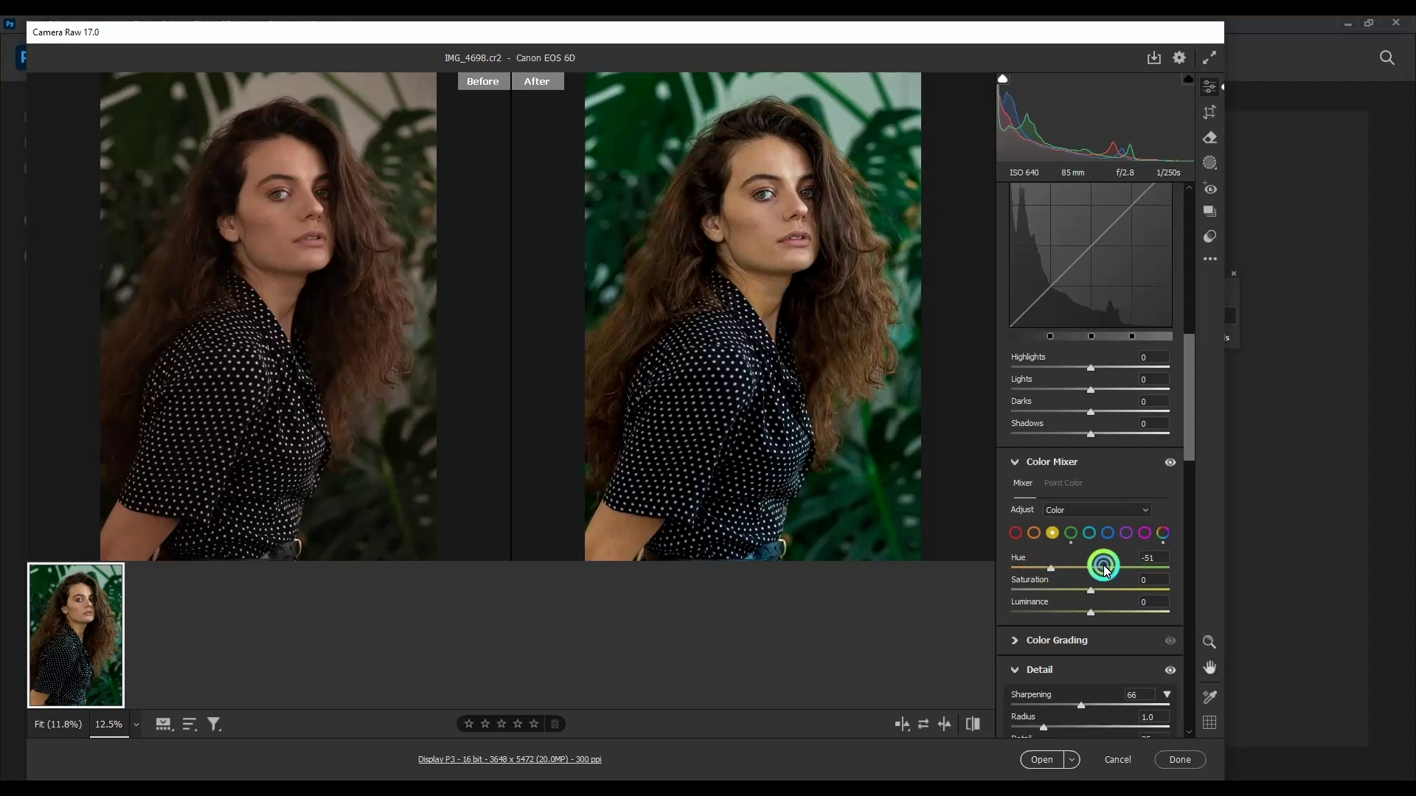
click(1049, 568)
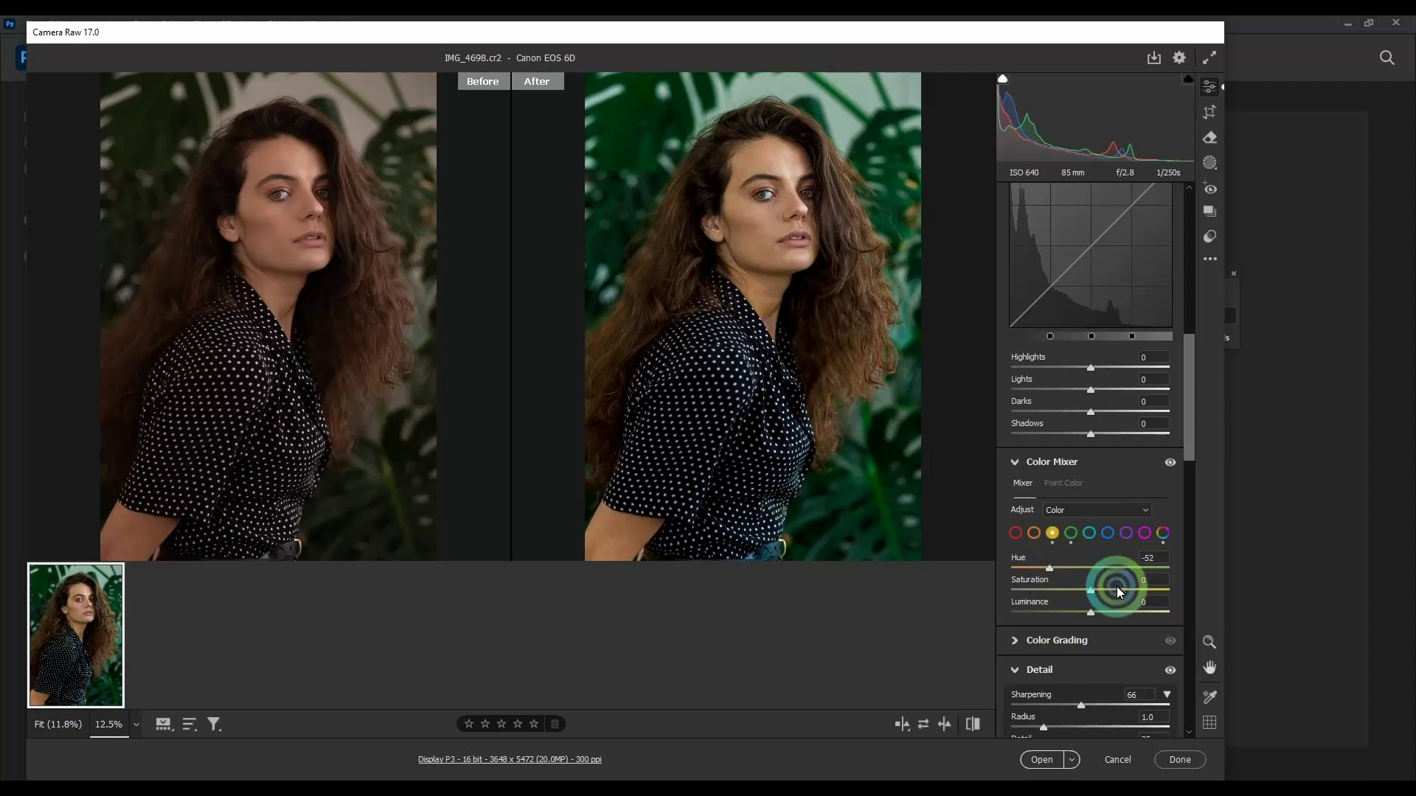
click(1094, 592)
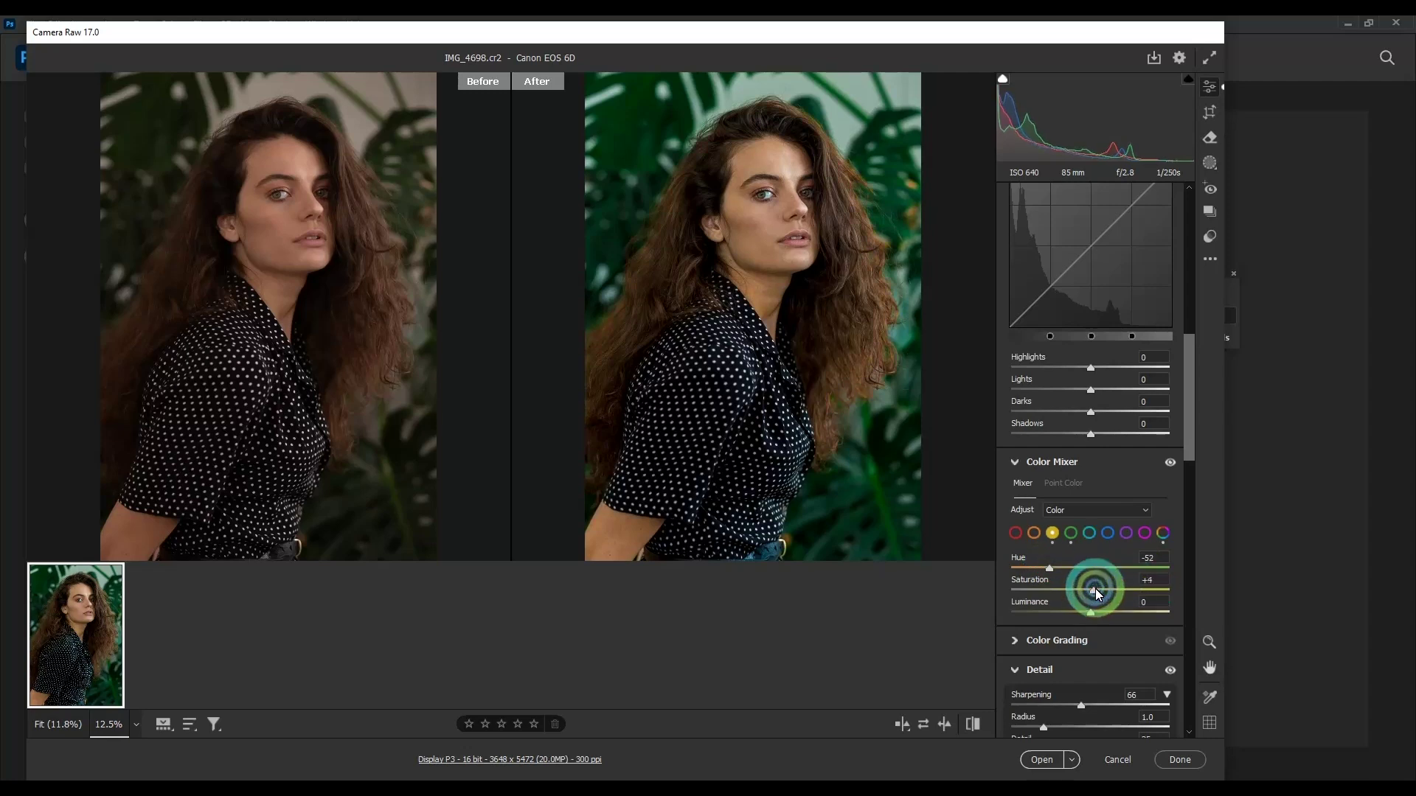
Step: Review the face and collar, then open the edited photo in Photoshop
scroll(819, 307, up, 2)
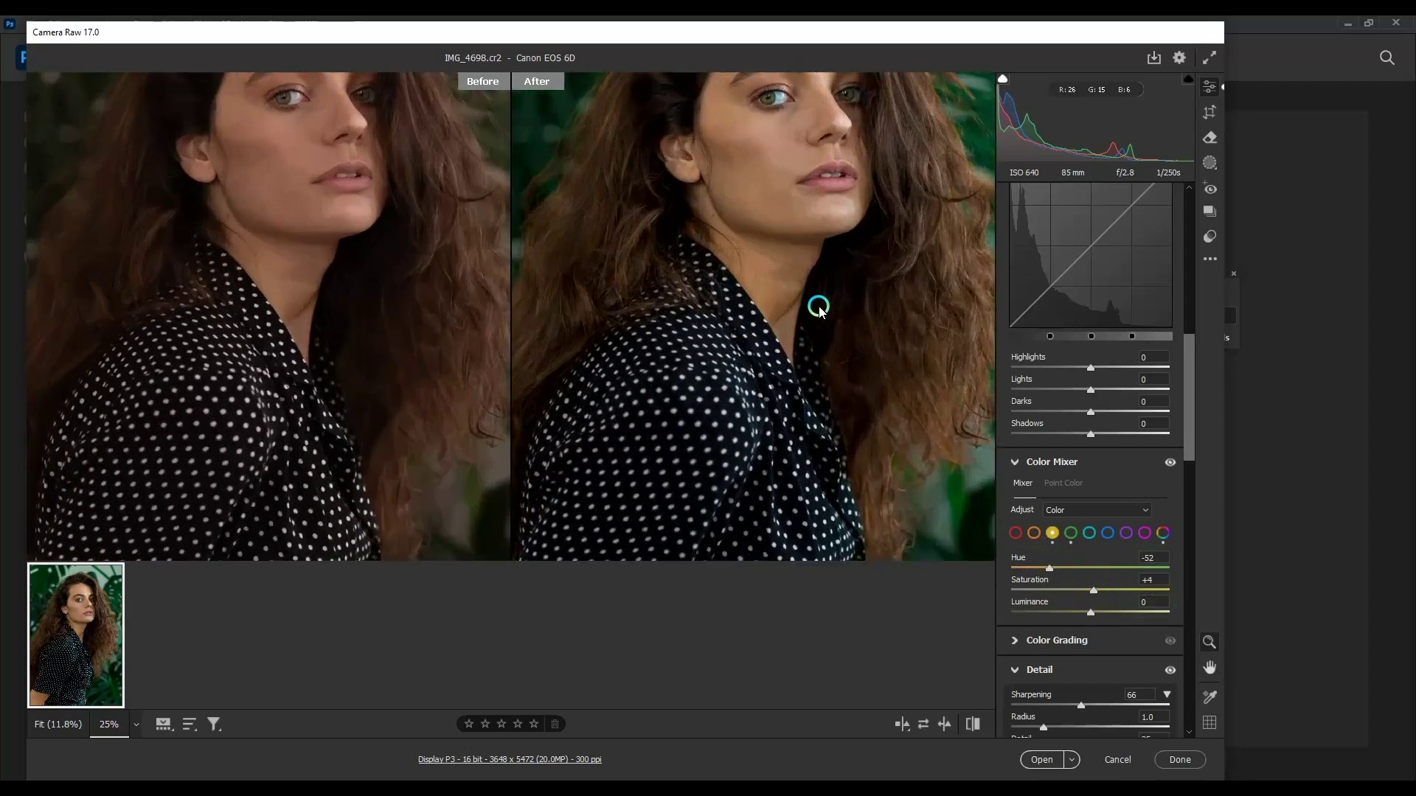
scroll(806, 291, up, 1)
drag(806, 291, 813, 451)
mouse_move(848, 225)
mouse_down()
mouse_move(846, 309)
mouse_move(732, 351)
mouse_up()
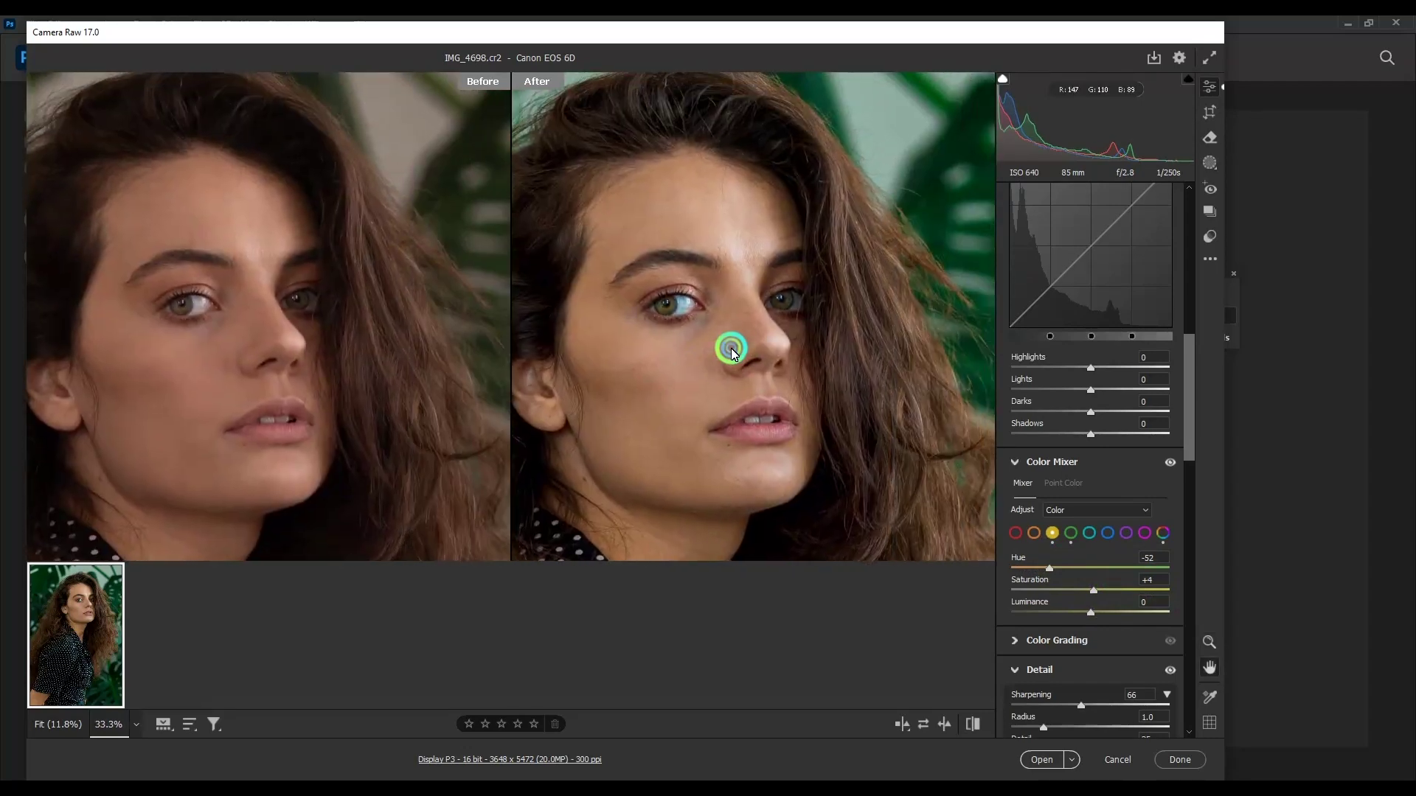
scroll(732, 348, down, 1)
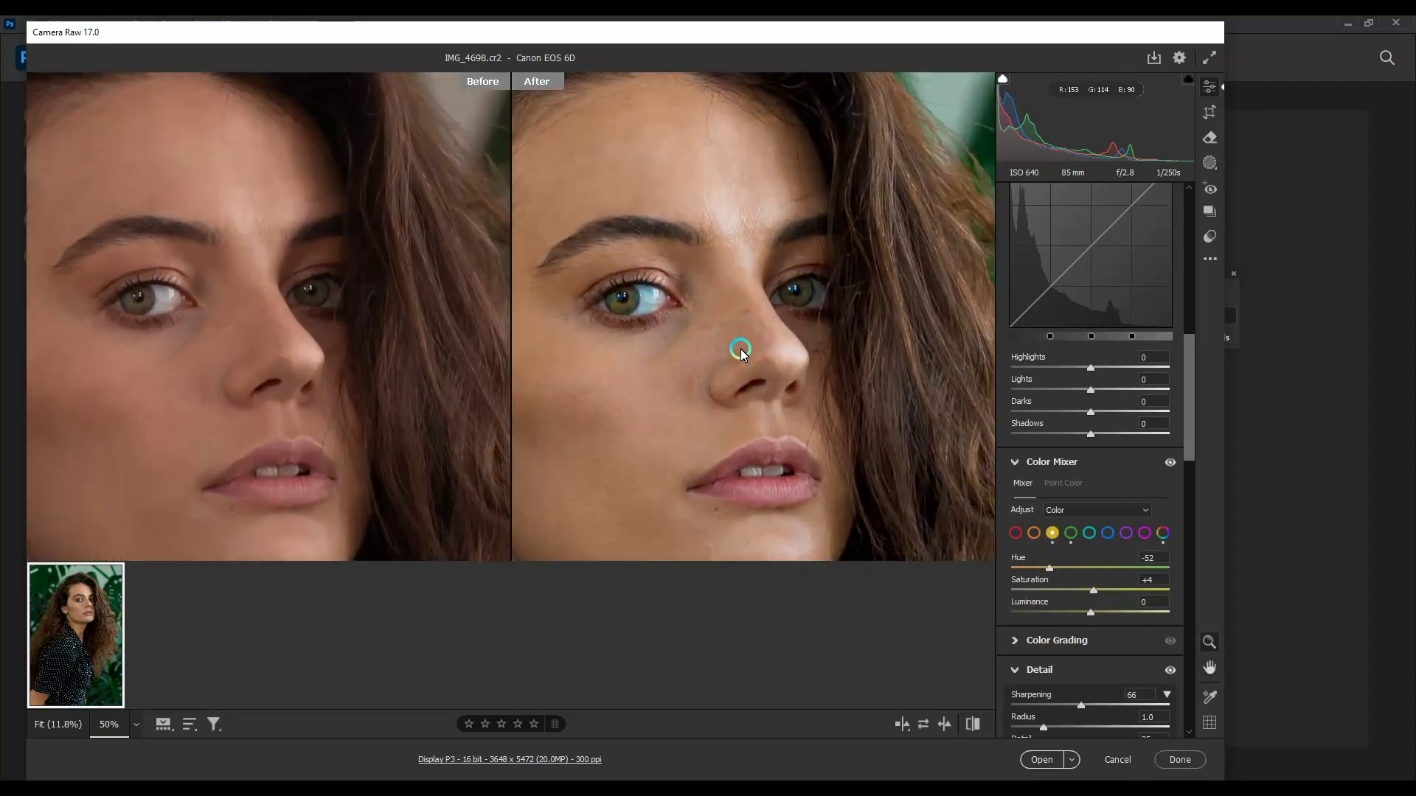
scroll(741, 349, down, 3)
scroll(746, 341, down, 1)
scroll(781, 342, up, 4)
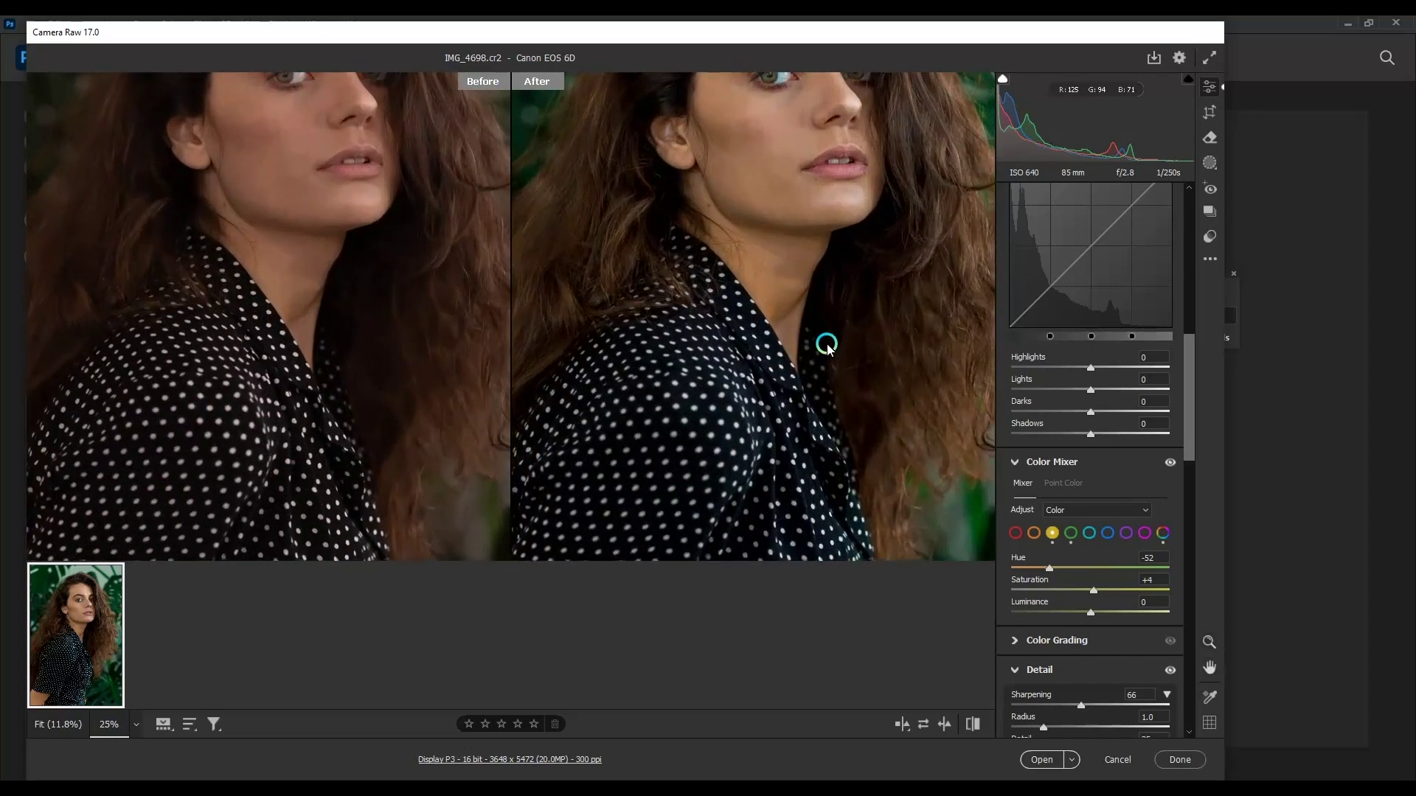
click(1047, 760)
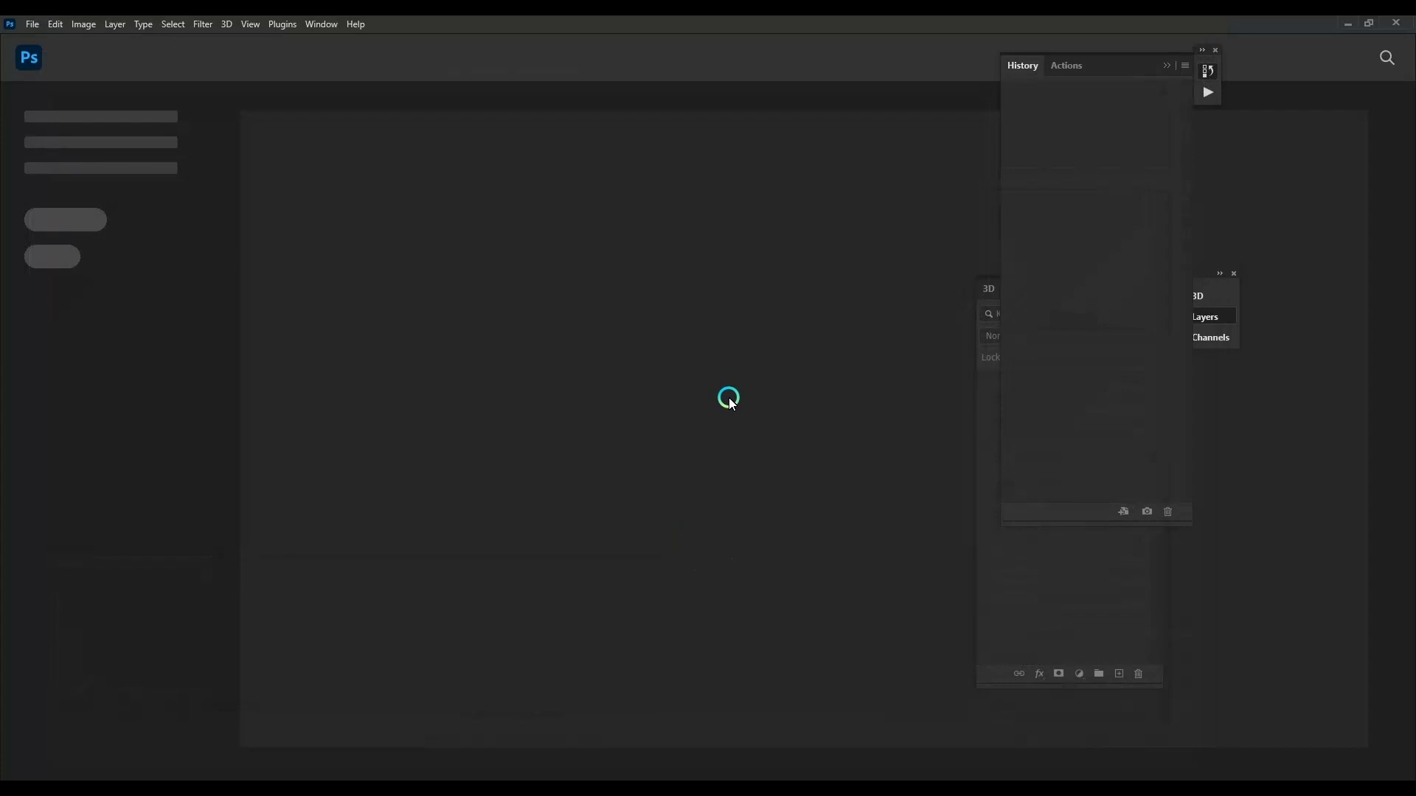
Step: Duplicate the photo onto Layer 1 and start a Hue/Saturation adjustment's colour-range choice
scroll(730, 379, up, 2)
scroll(723, 379, up, 2)
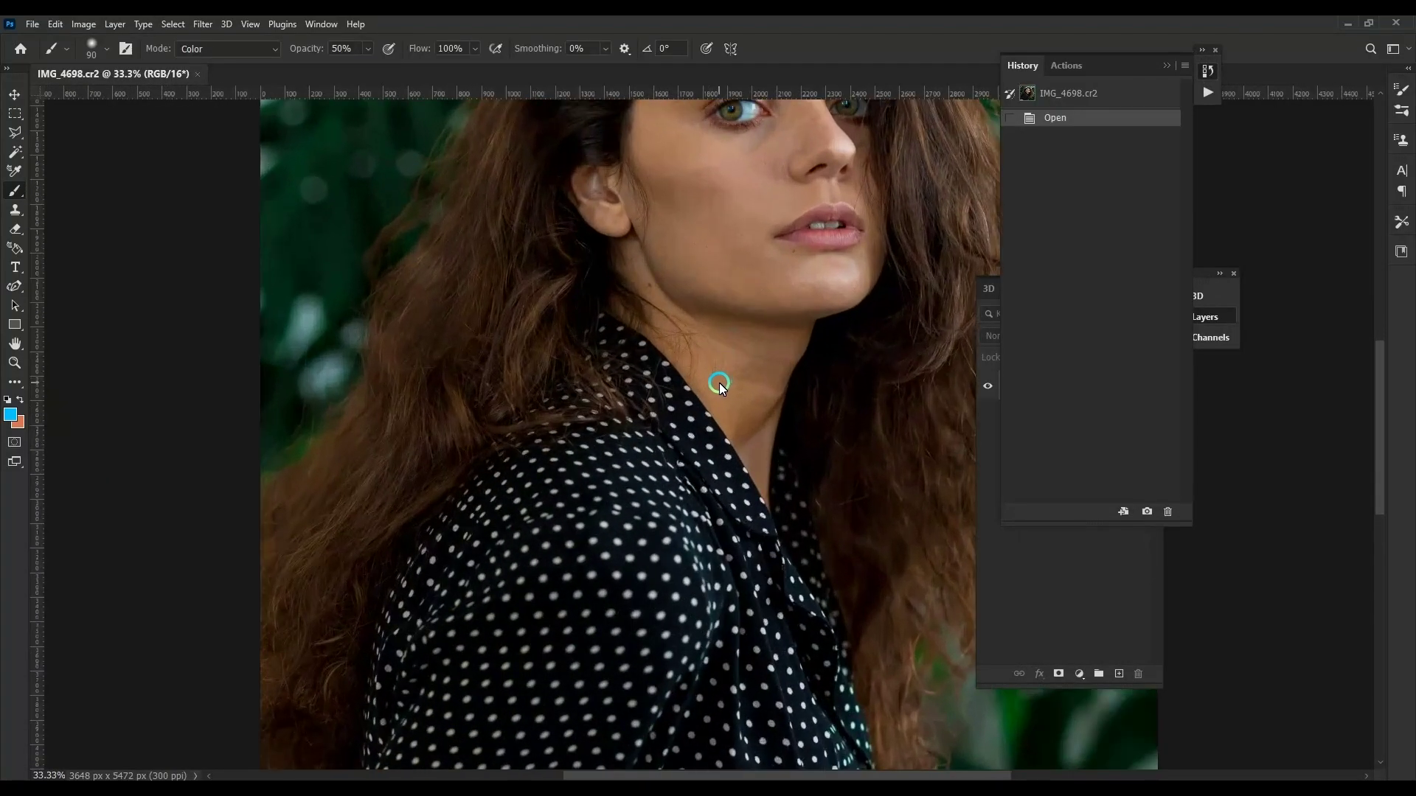
scroll(719, 386, up, 3)
scroll(673, 420, up, 2)
scroll(660, 404, up, 2)
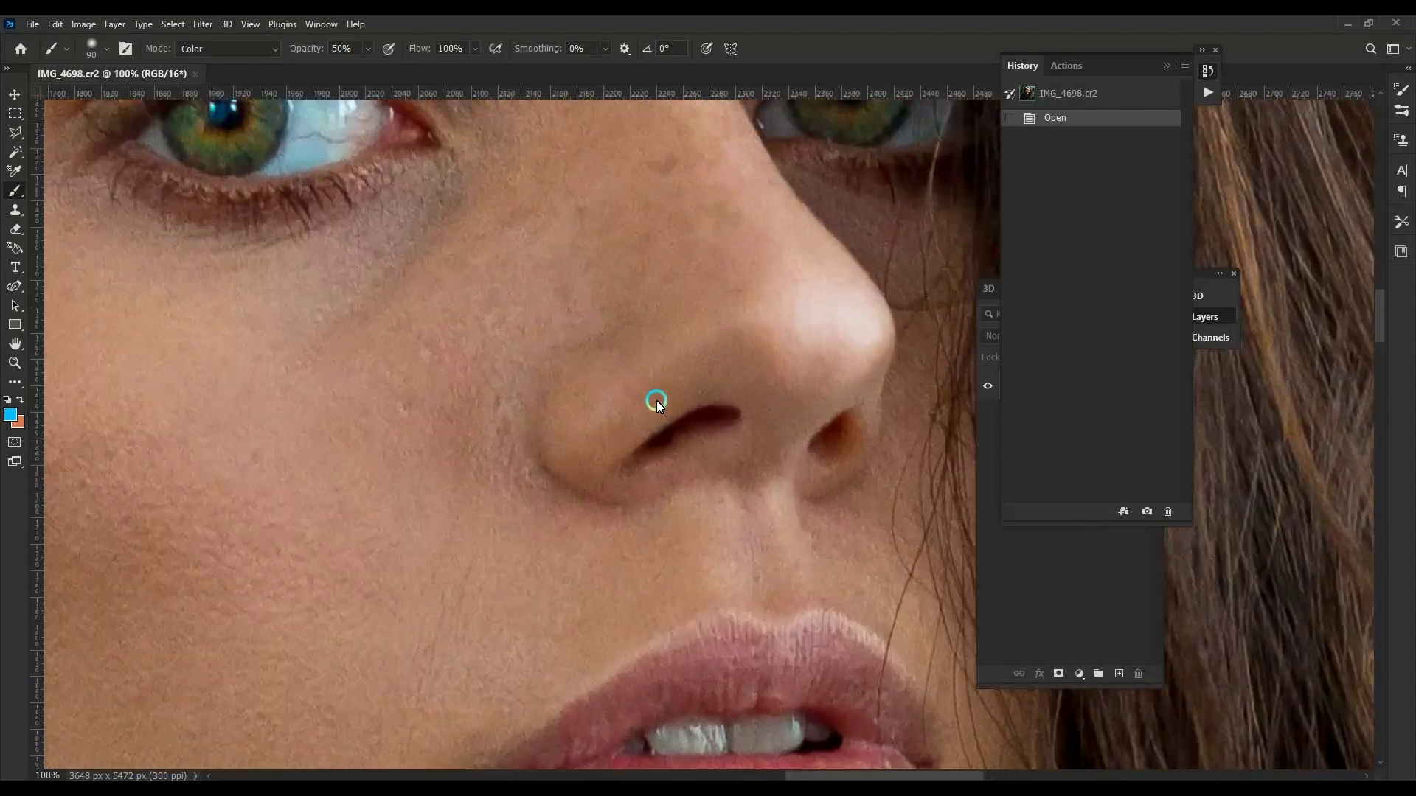
scroll(667, 516, down, 1)
scroll(714, 421, up, 1)
scroll(705, 386, down, 2)
scroll(702, 390, up, 2)
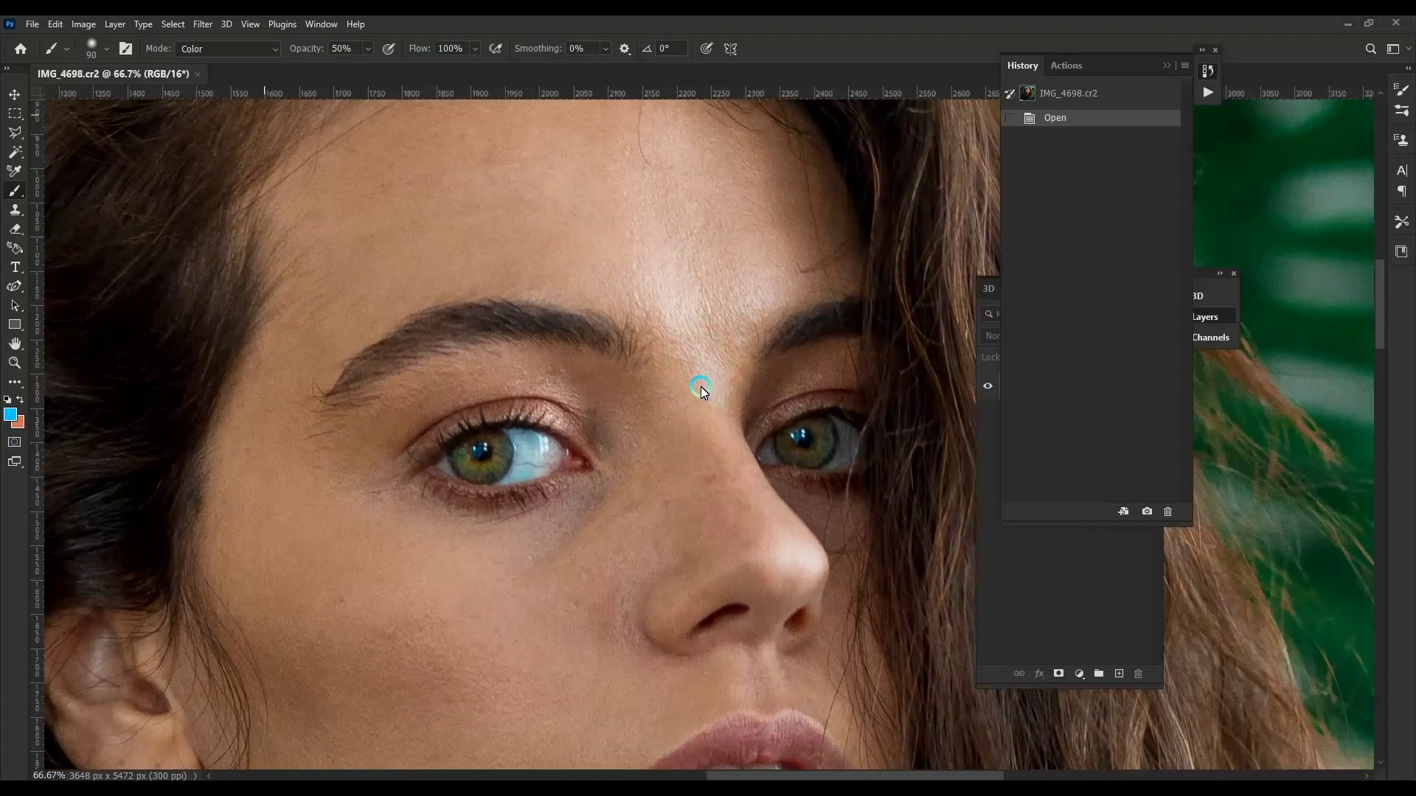
scroll(702, 388, up, 2)
key(ctrl+j)
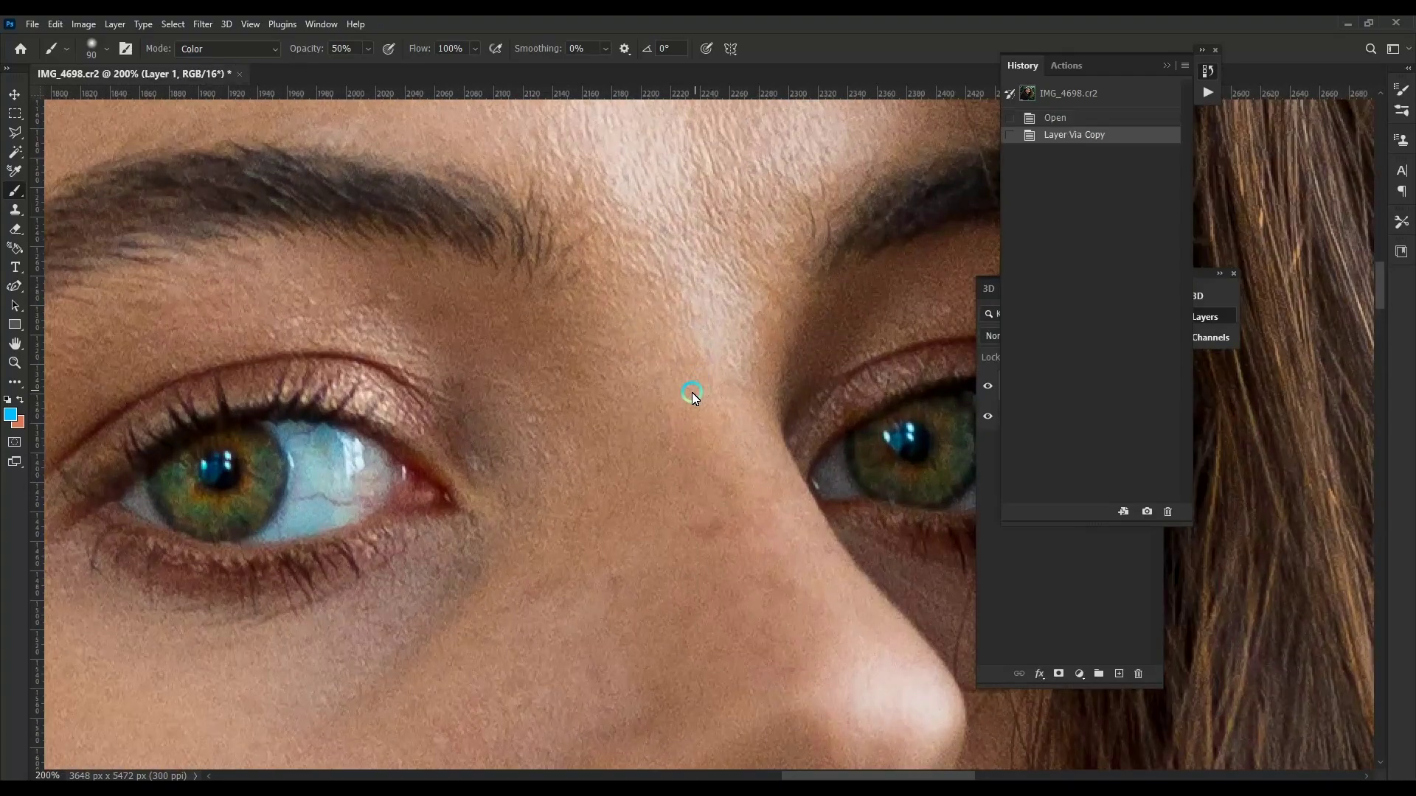
key(ctrl+u)
click(1042, 230)
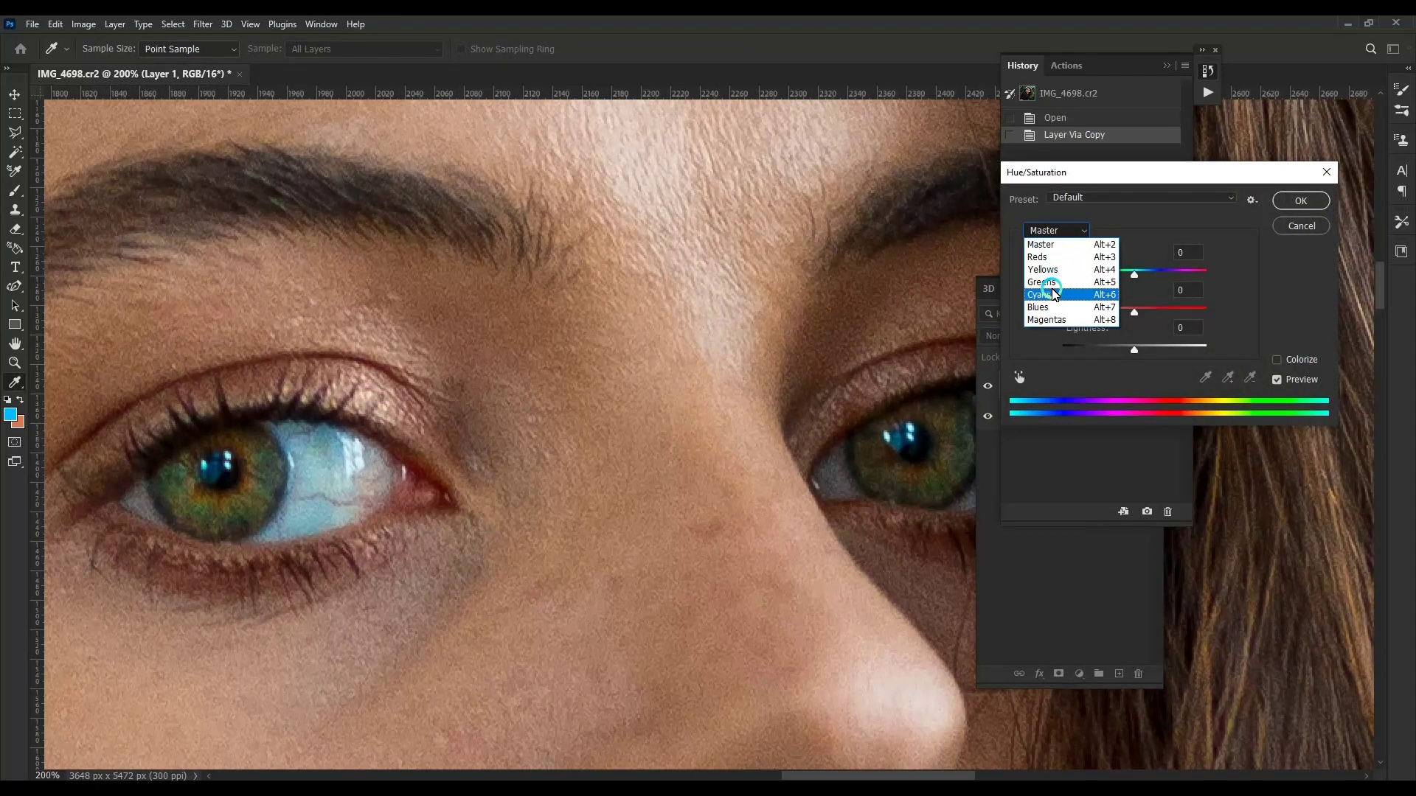
Step: Lighten the Cyans to +84 in Hue/Saturation and confirm
click(1047, 294)
drag(1134, 348, 1196, 348)
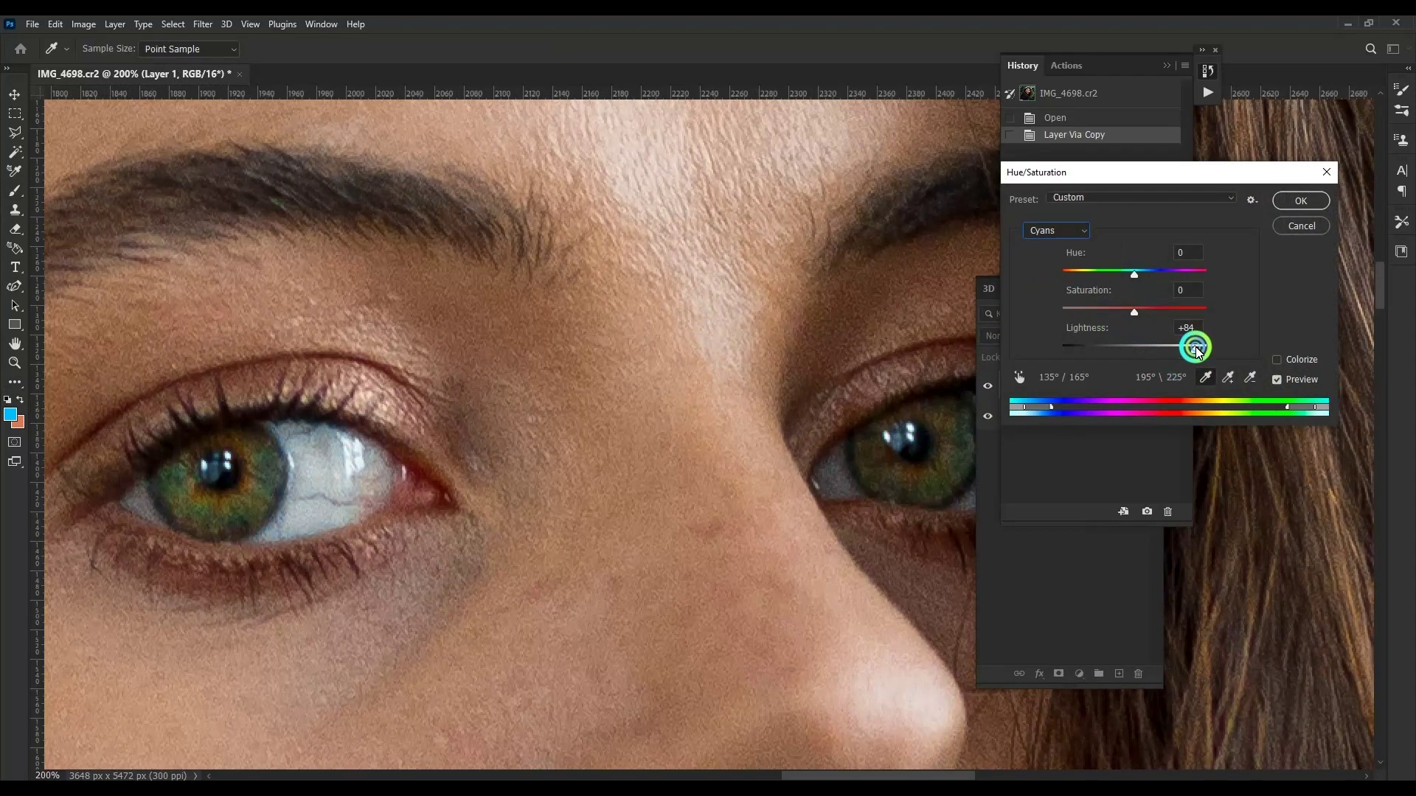
click(1054, 230)
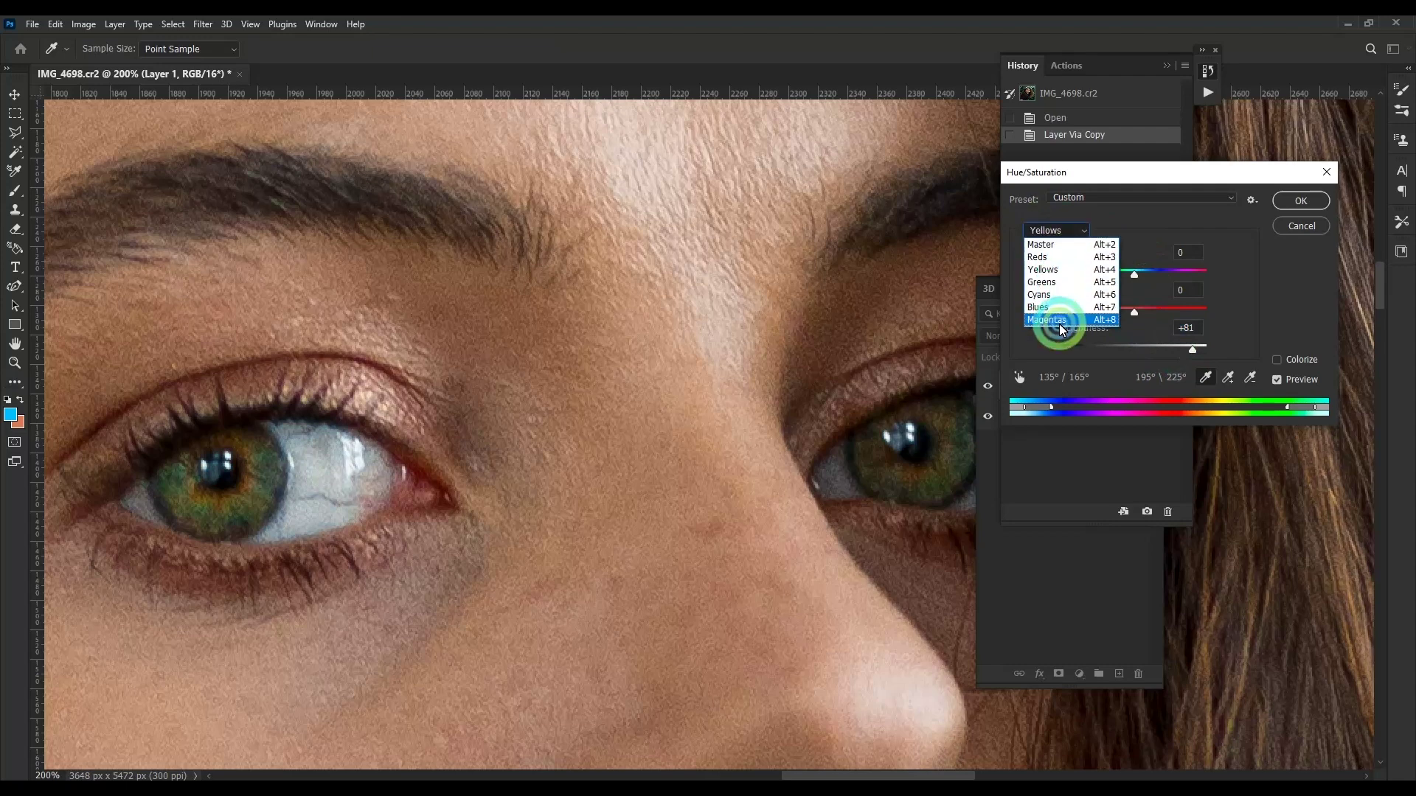
click(1051, 311)
key(Return)
Step: Hide the brightened layer behind a black mask and paint it back over both eye whites
key(b)
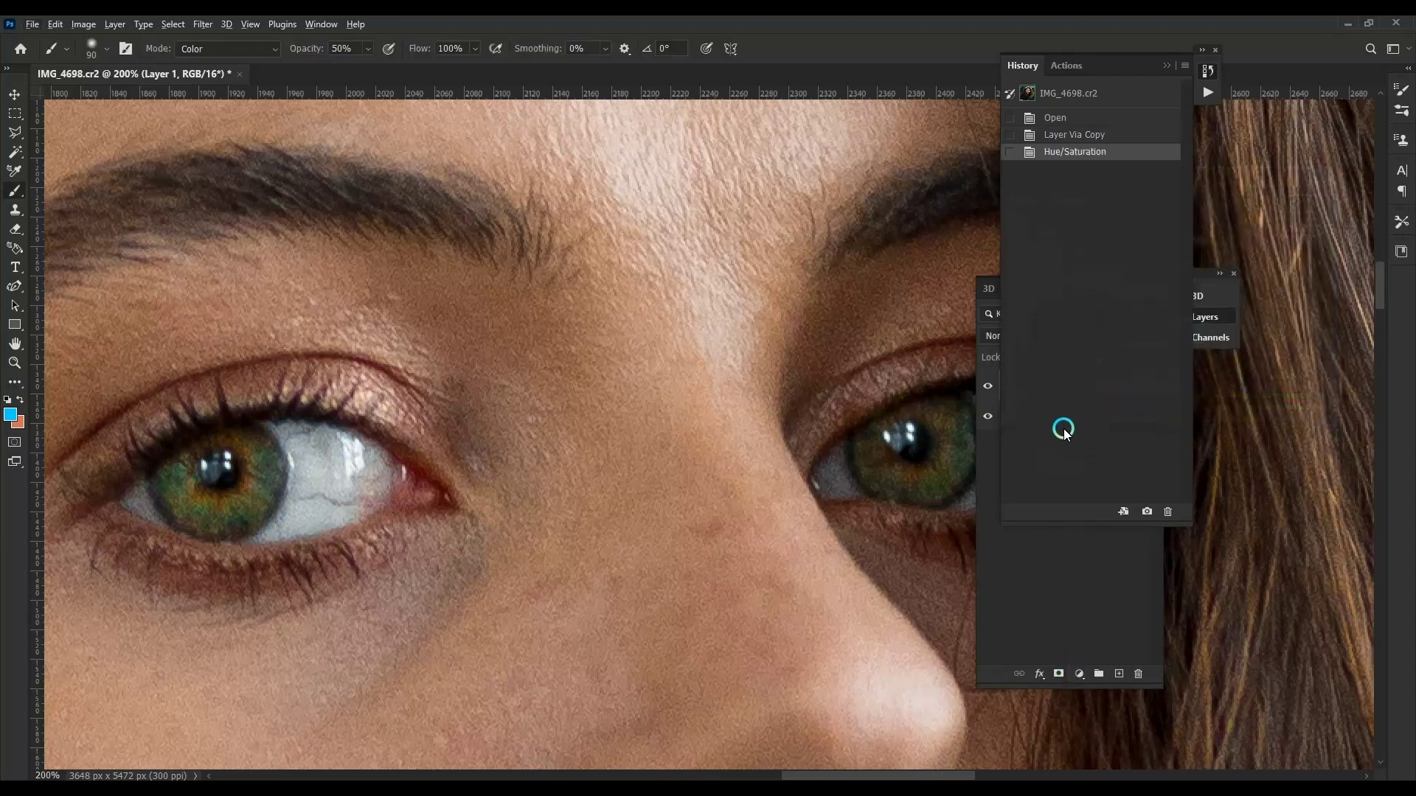
alt+click(1048, 682)
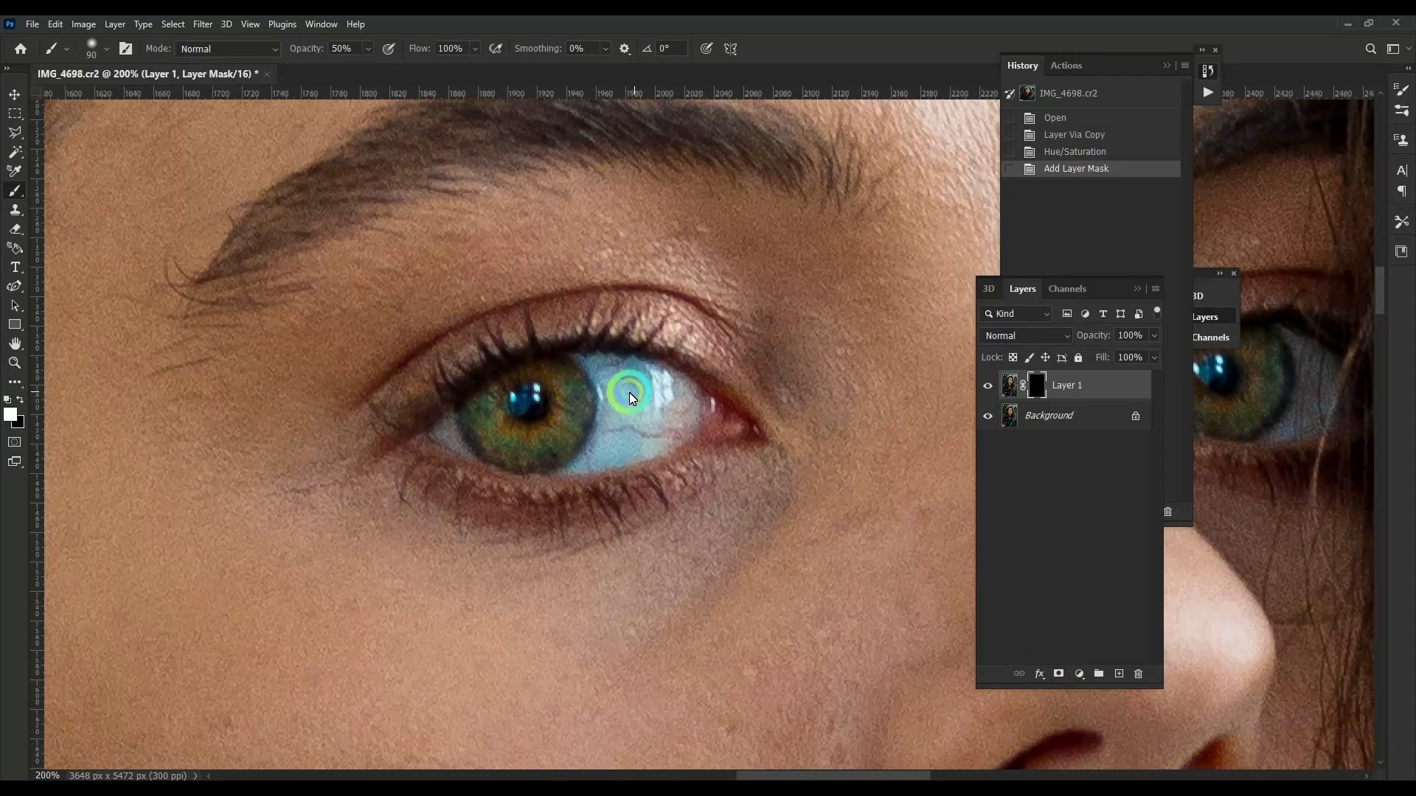
mouse_move(632, 386)
mouse_down()
mouse_move(649, 415)
mouse_move(606, 449)
mouse_move(679, 406)
mouse_up()
key(bracketleft)
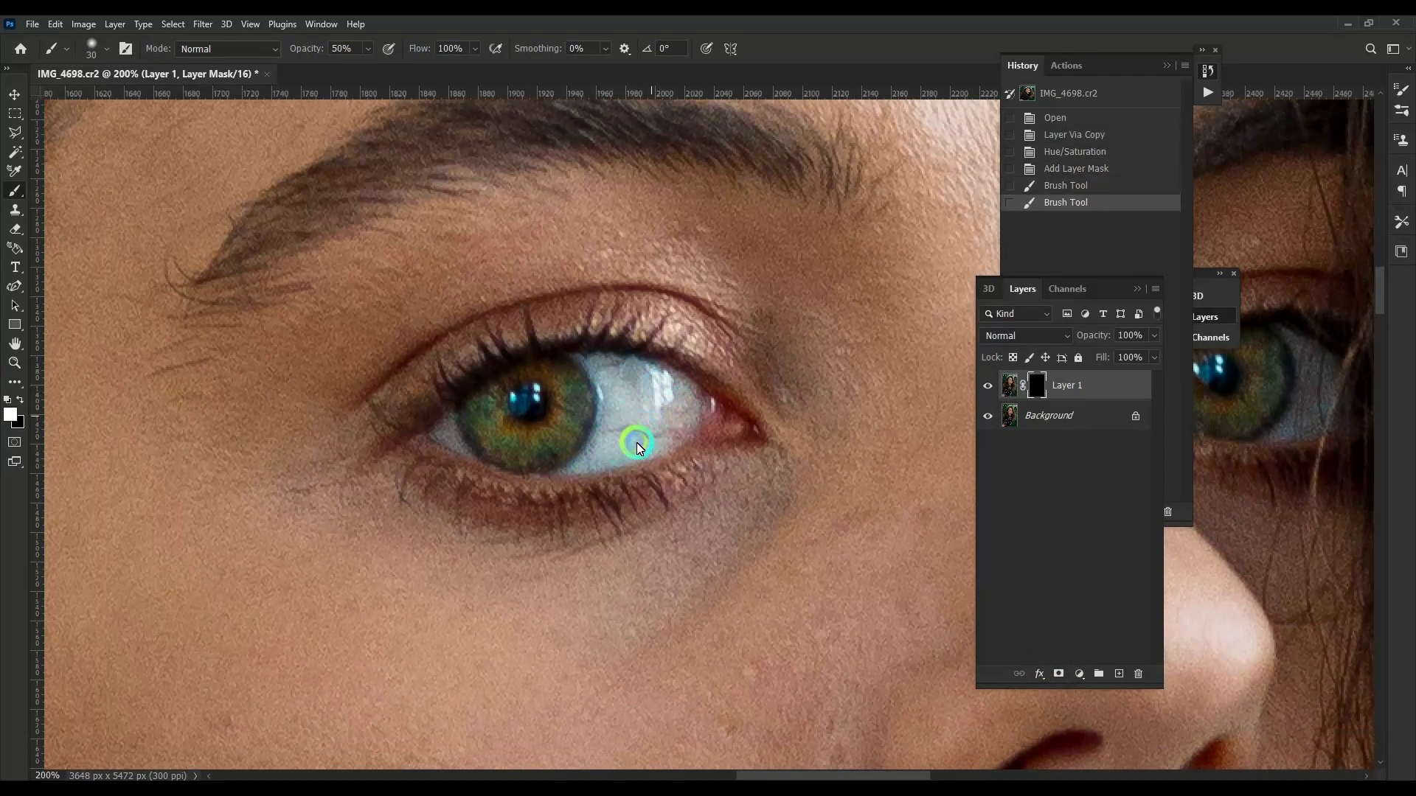
mouse_move(600, 461)
mouse_down()
mouse_move(619, 379)
mouse_move(599, 463)
mouse_up()
key(bracketleft)
key(0)
drag(472, 435, 522, 420)
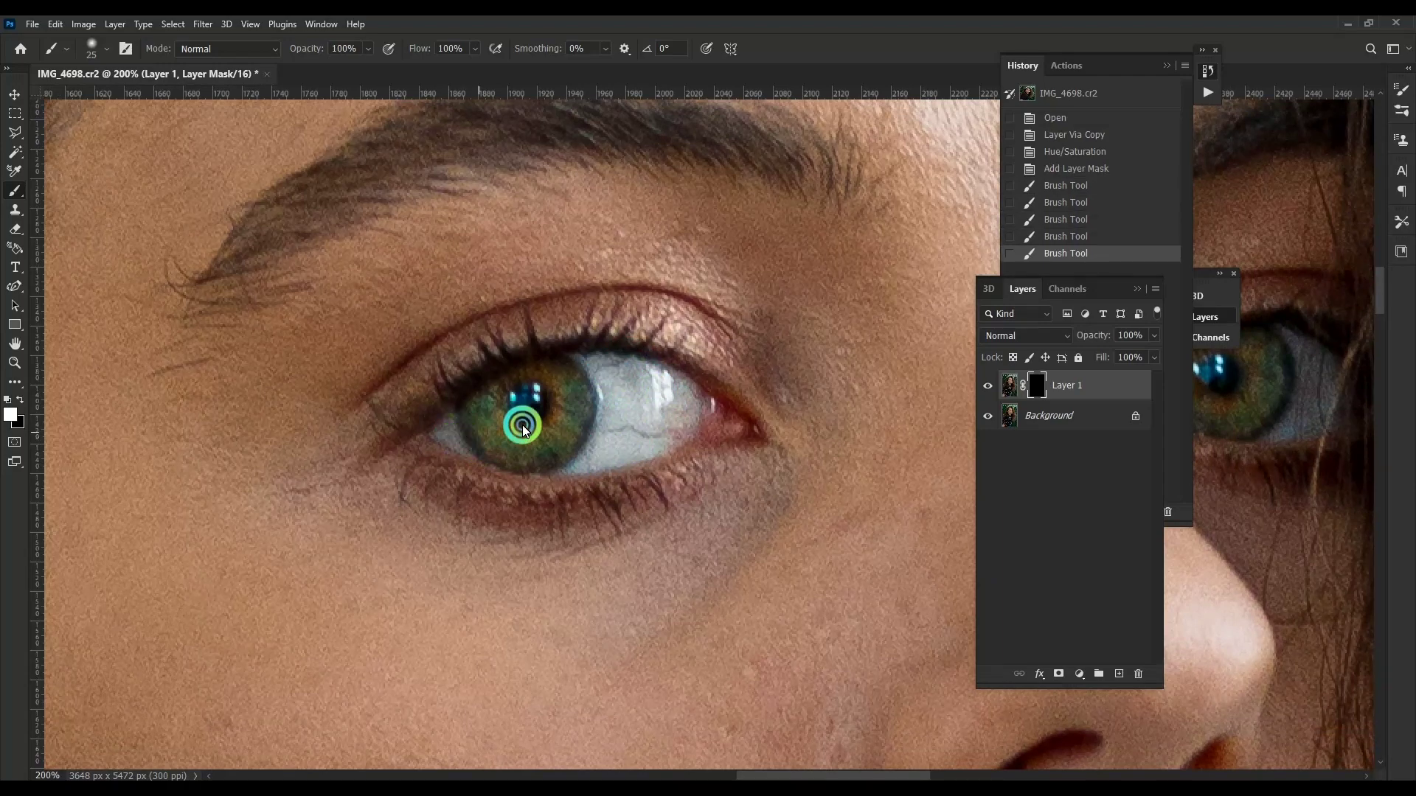
scroll(369, 417, right, 5)
drag(761, 442, 718, 436)
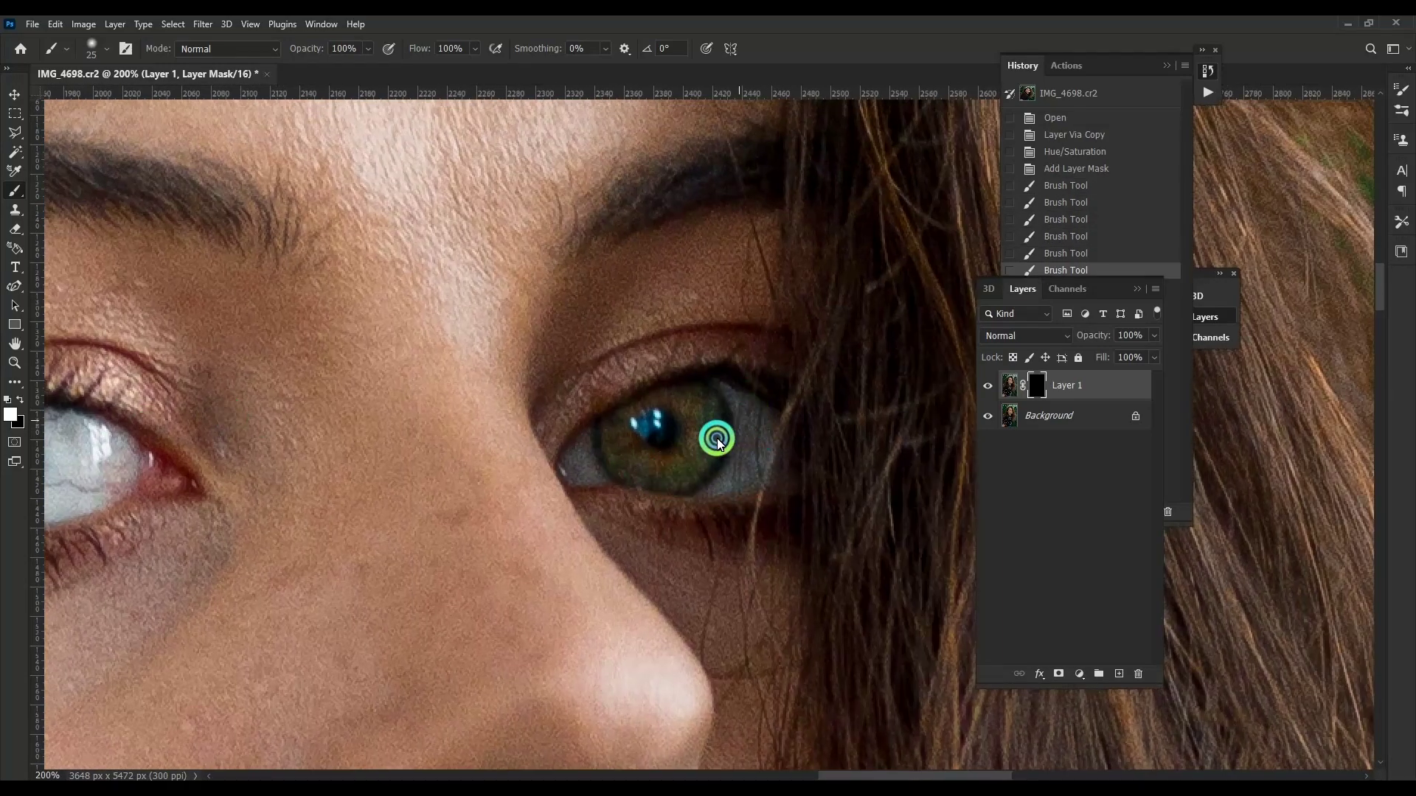
drag(579, 456, 600, 468)
scroll(775, 405, left, 5)
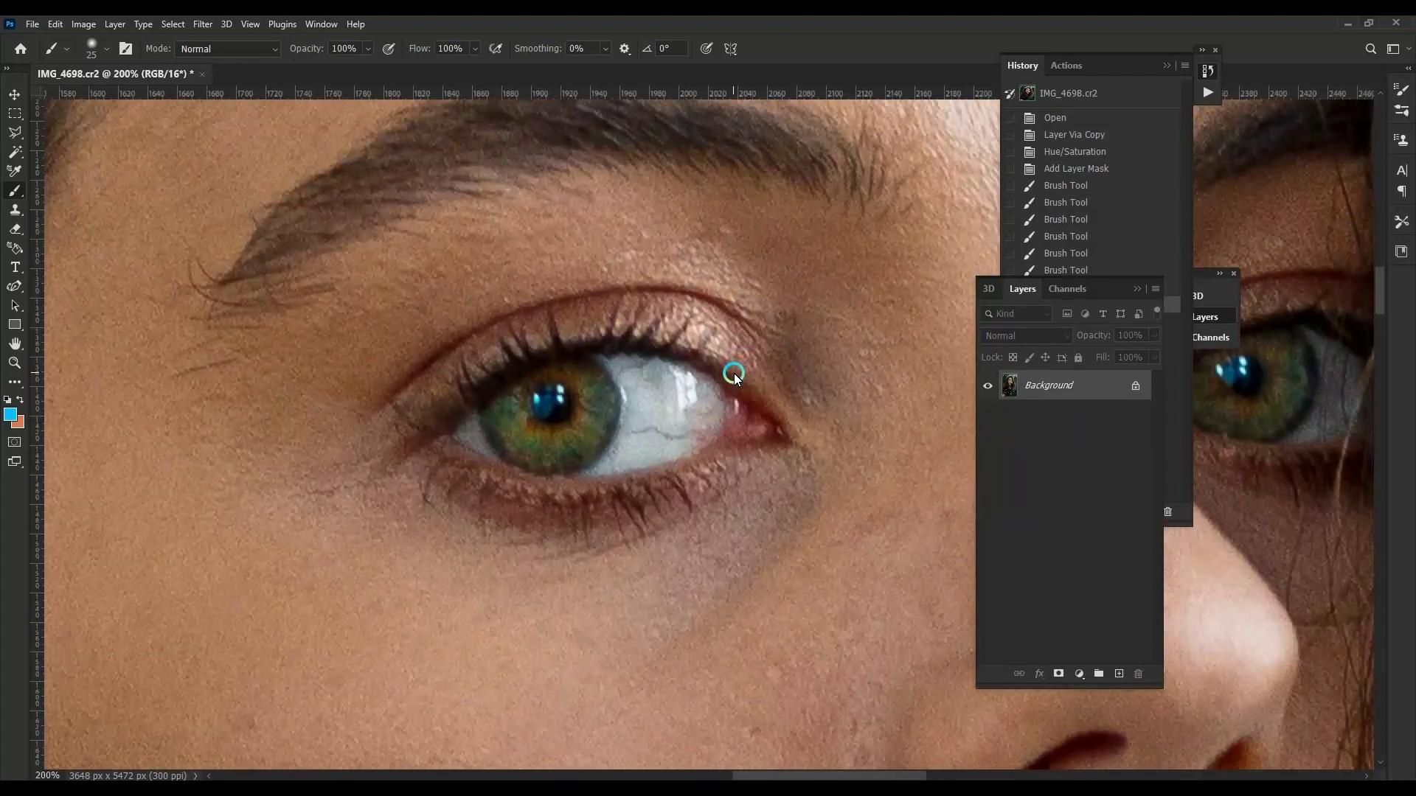
Step: Apply Shadows/Highlights, set the layer to Color Dodge, and hide it behind a black mask
key(alt+i)
key(a)
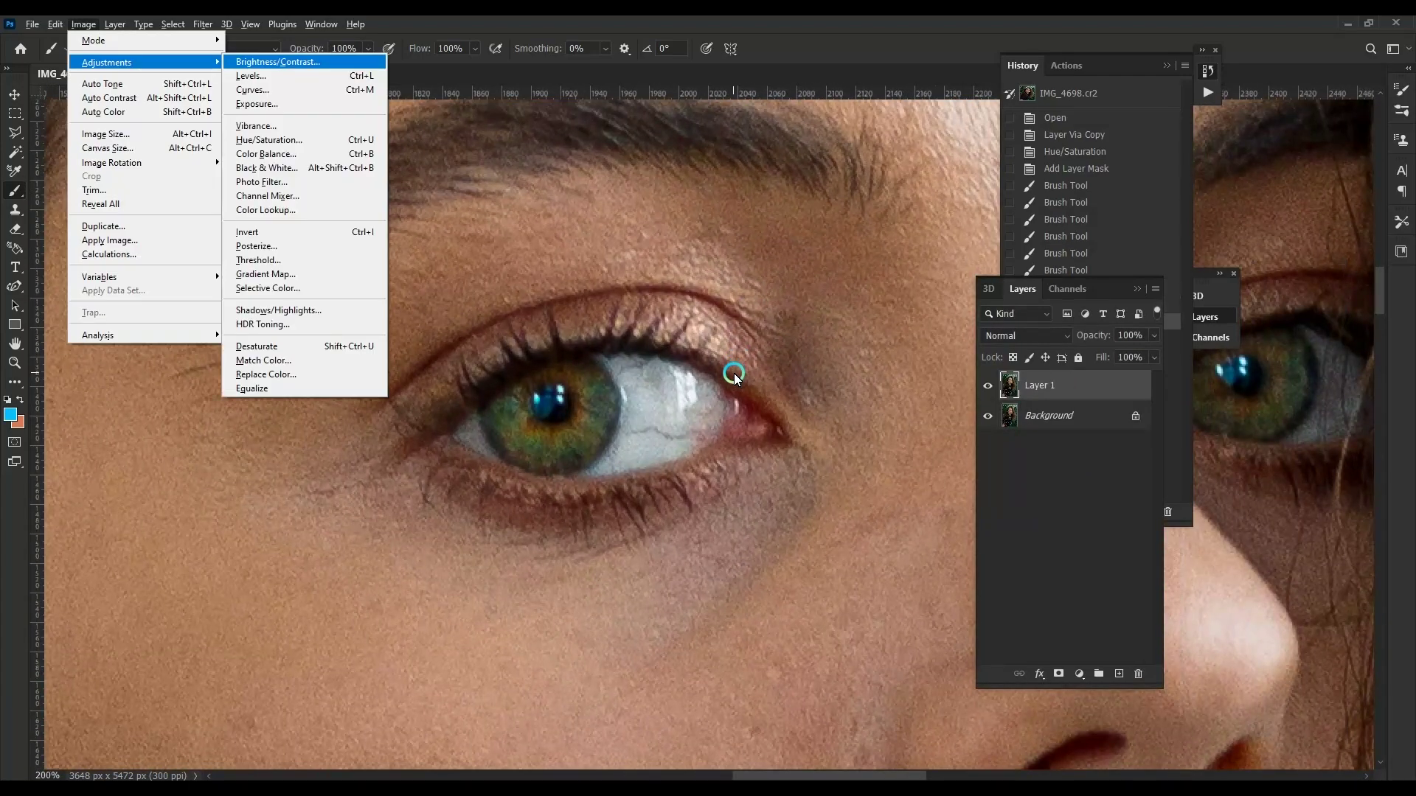
key(w)
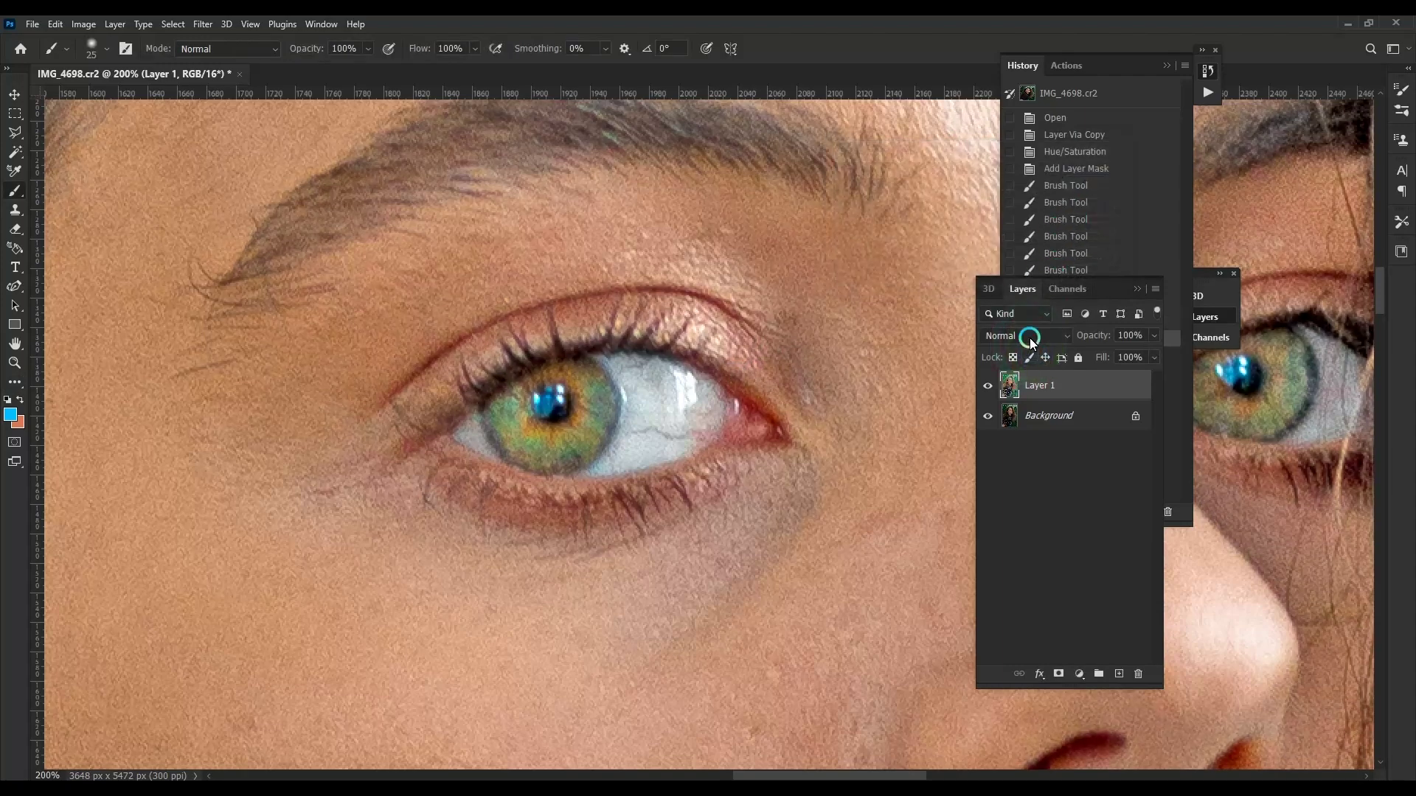
click(1030, 341)
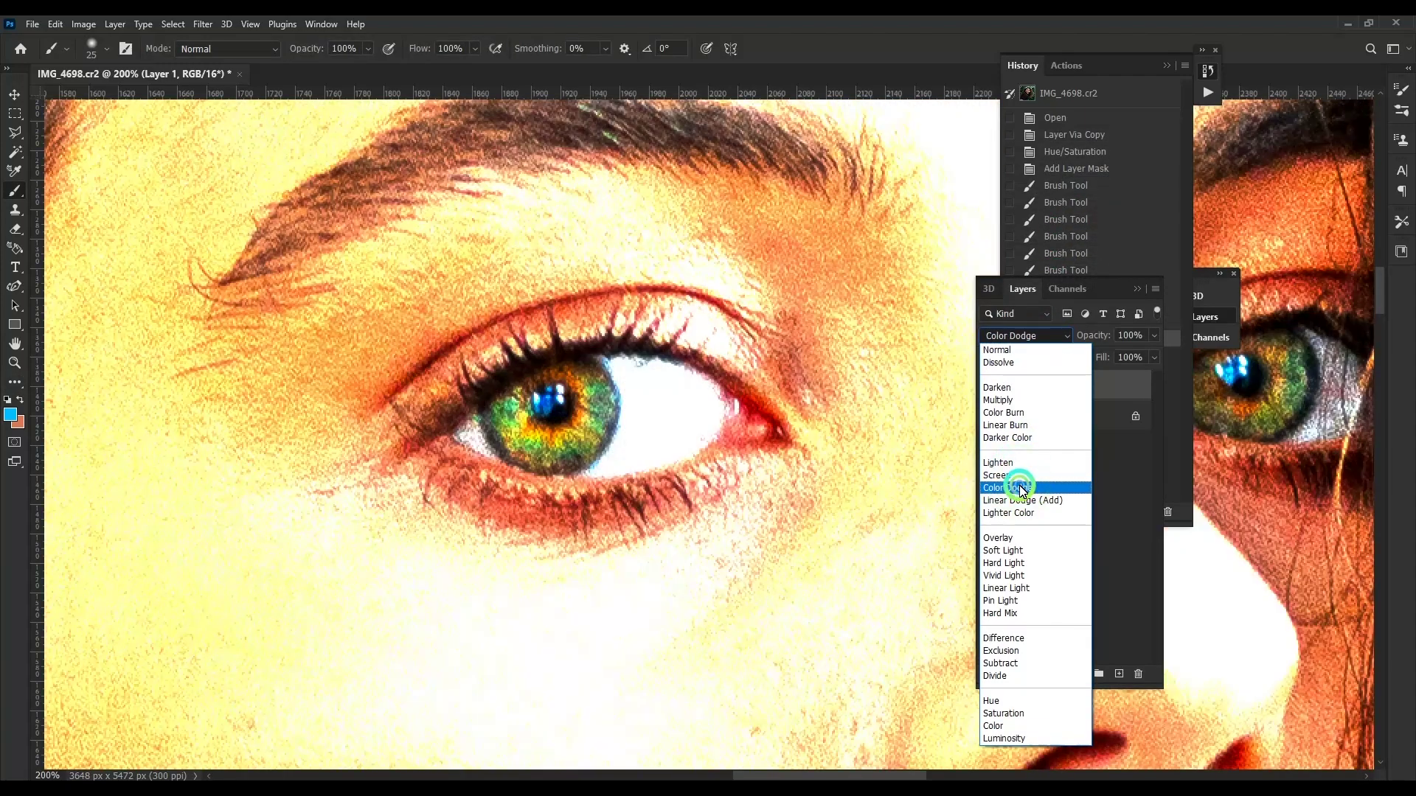
click(1028, 483)
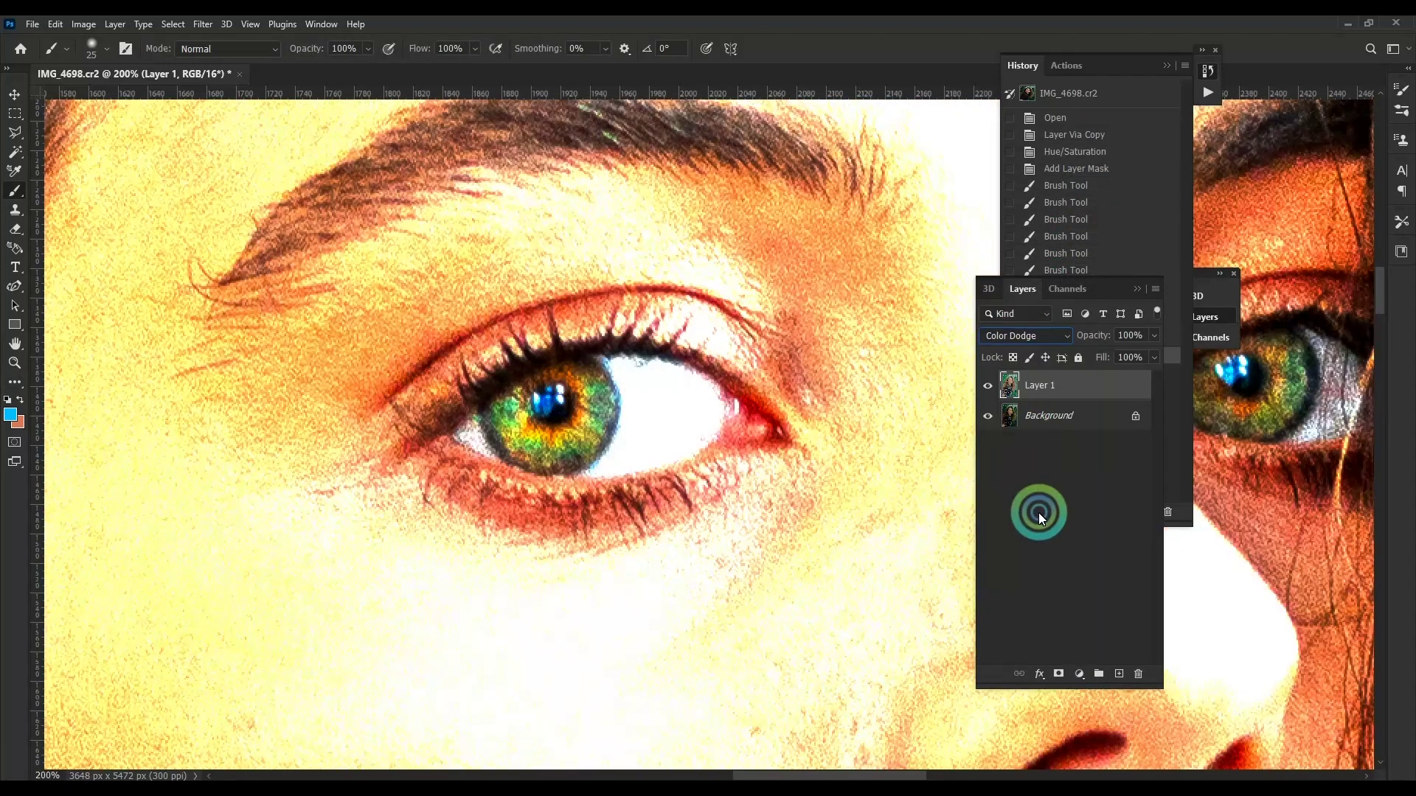
alt+click(1058, 674)
Step: Paint the Color Dodge effect onto the left and right irises through the mask
drag(588, 467, 663, 467)
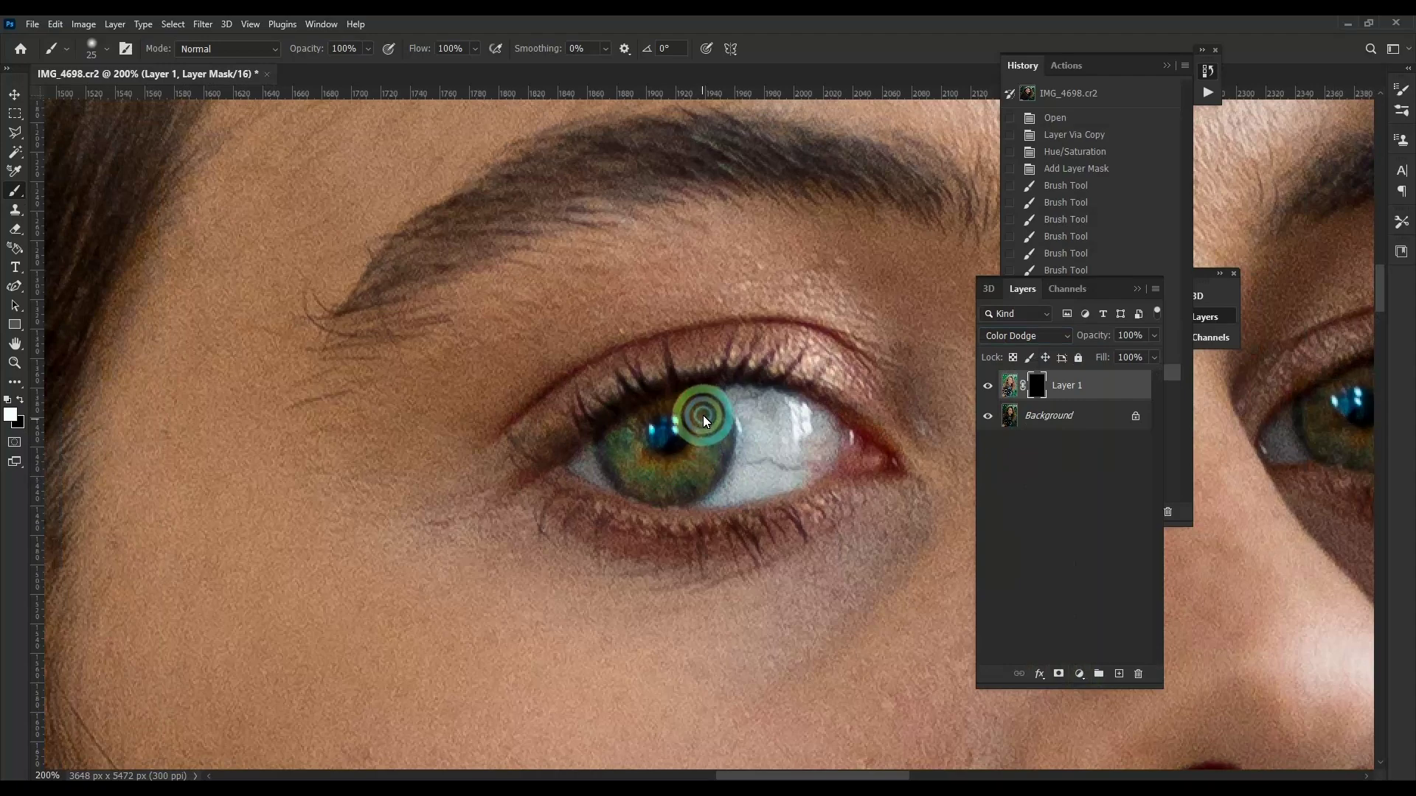
drag(704, 421, 695, 478)
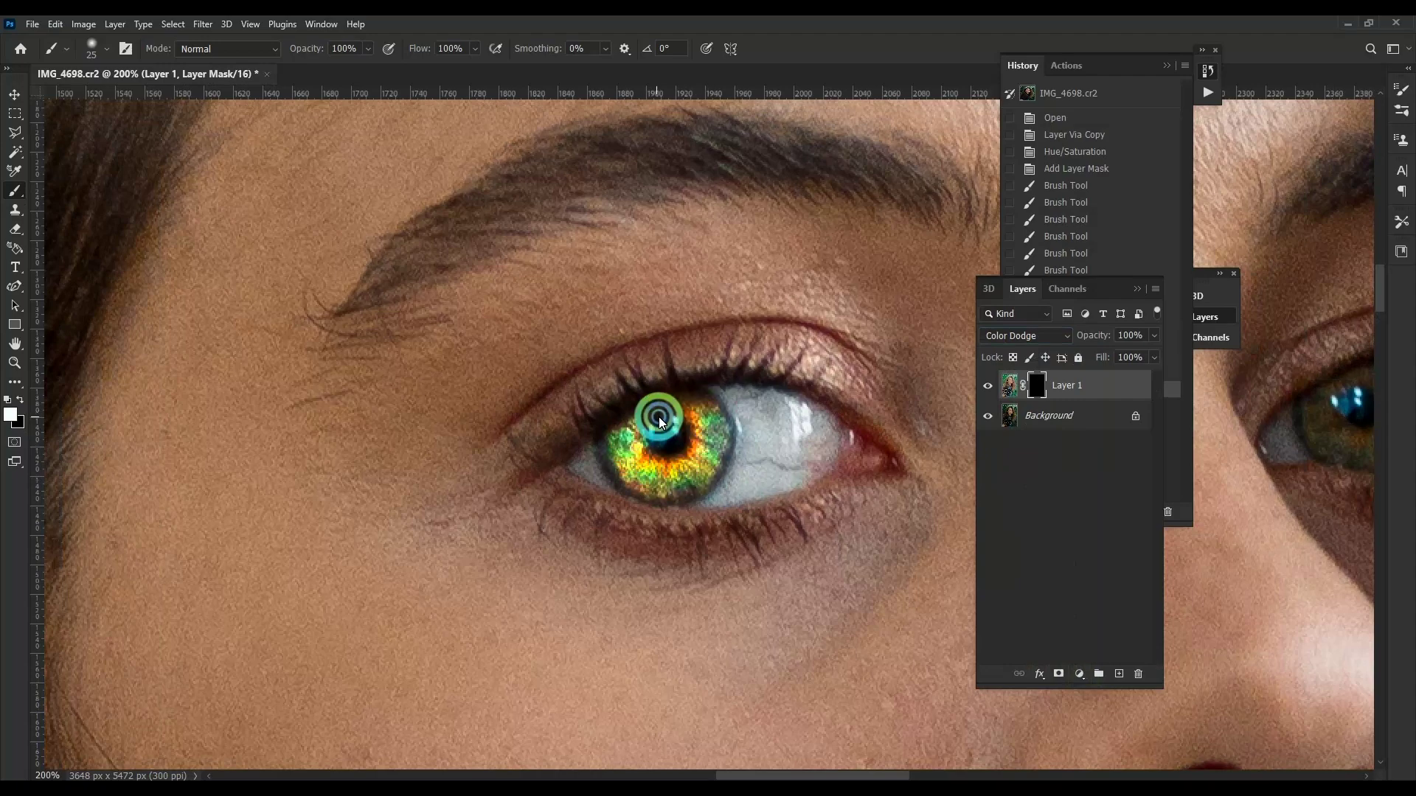
scroll(474, 427, right, 2)
scroll(461, 427, right, 2)
scroll(737, 435, right, 2)
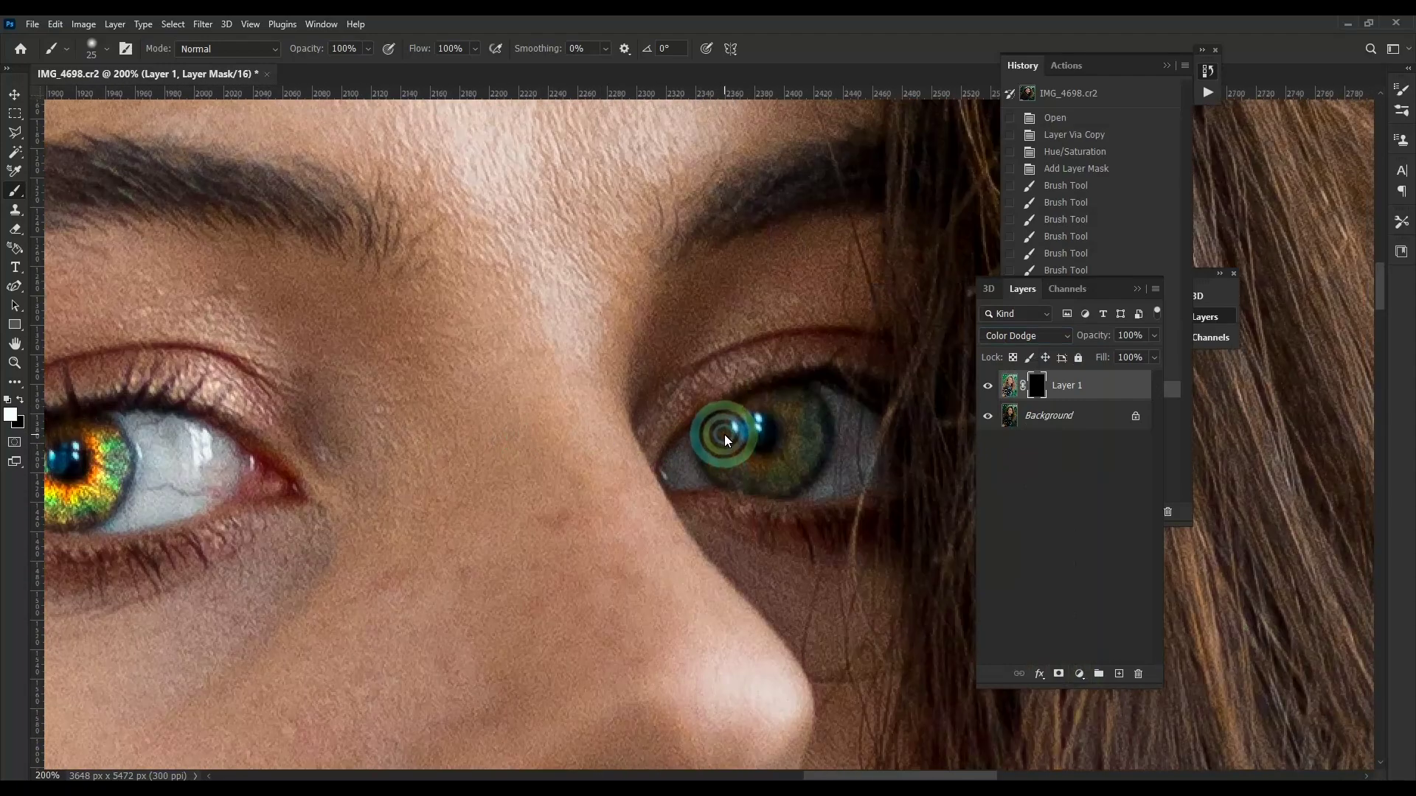
mouse_move(733, 420)
mouse_down()
mouse_move(752, 467)
mouse_move(805, 440)
mouse_up()
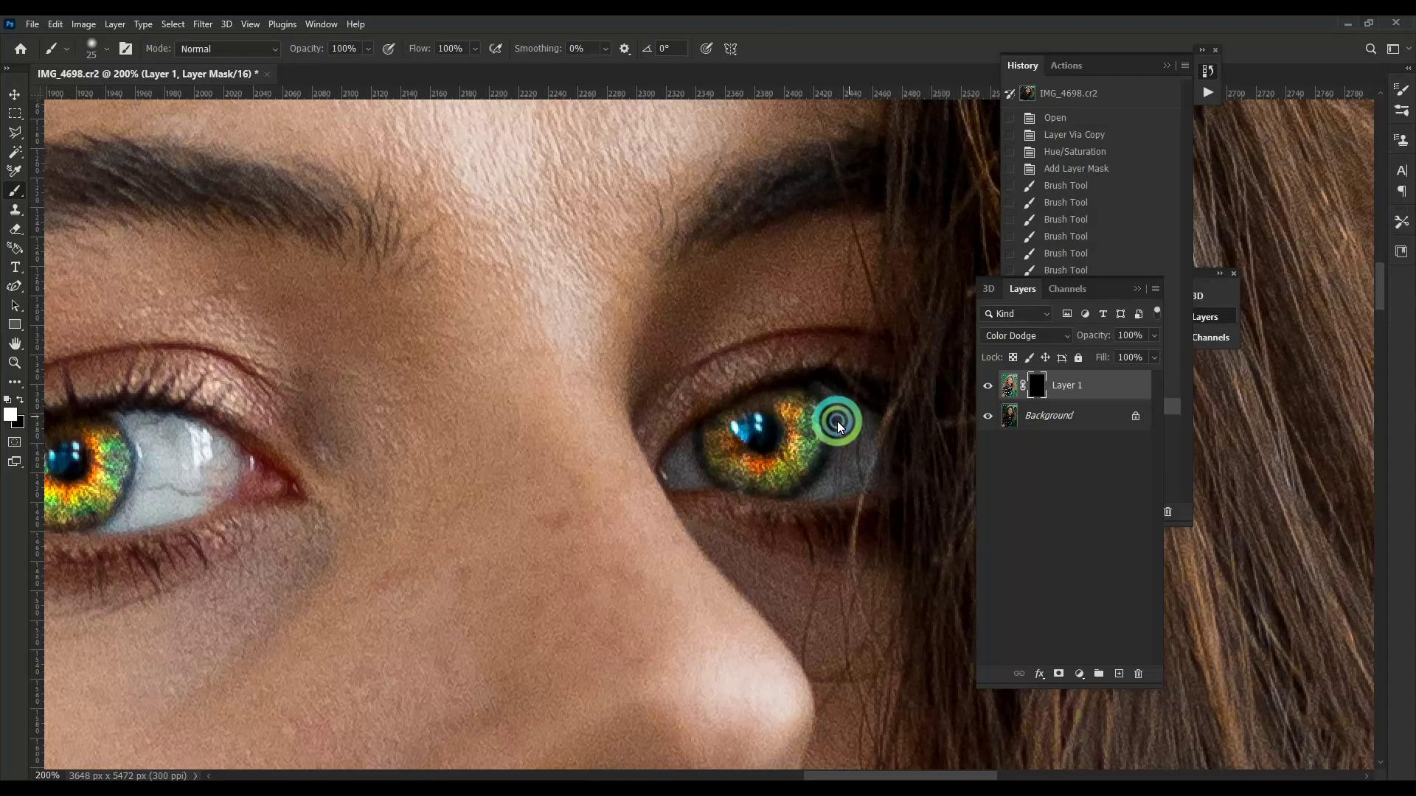
Step: Lower the iris layer's opacity to 12%, comparing the eyes at different zooms
key(ctrl+minus)
key(ctrl+minus)
key(ctrl+1)
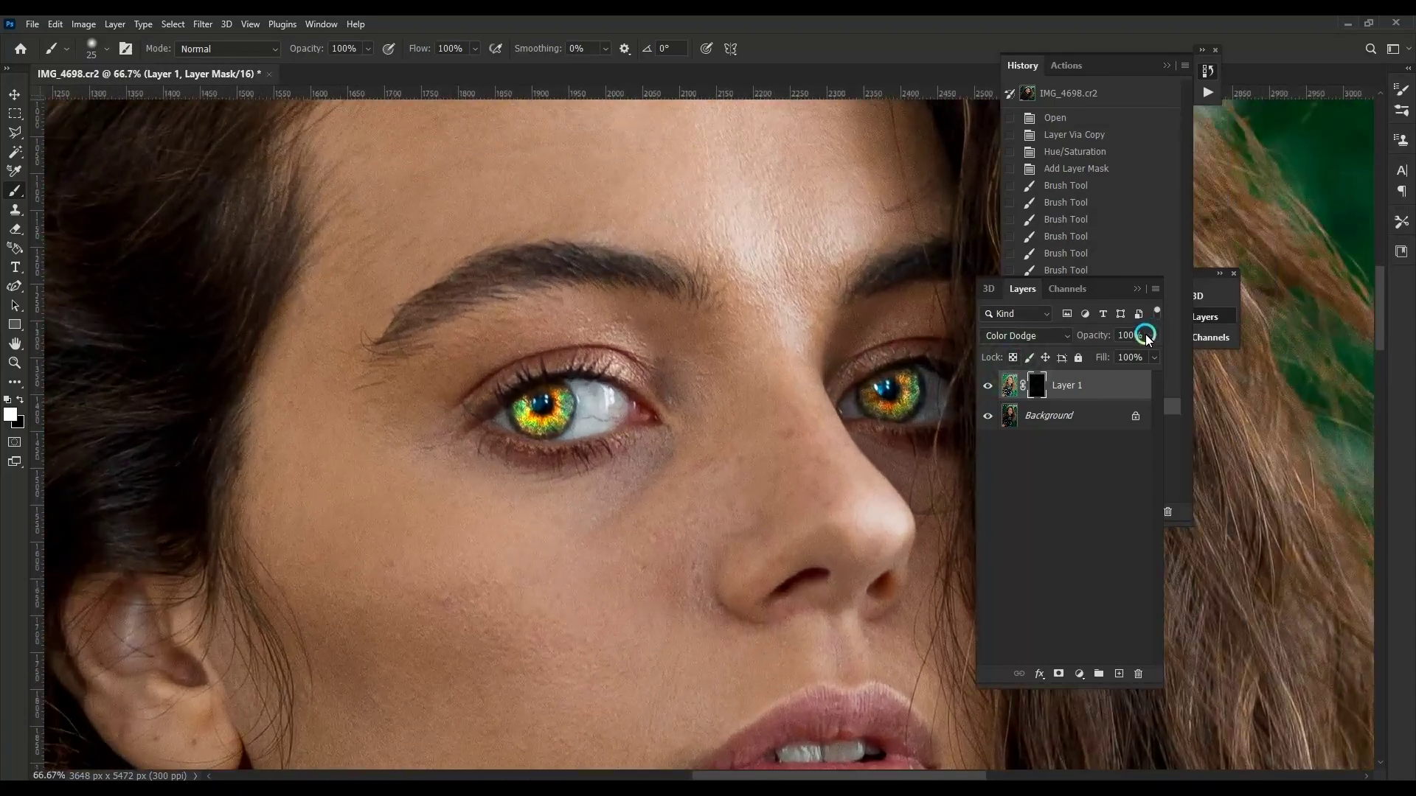
drag(1154, 335, 1097, 353)
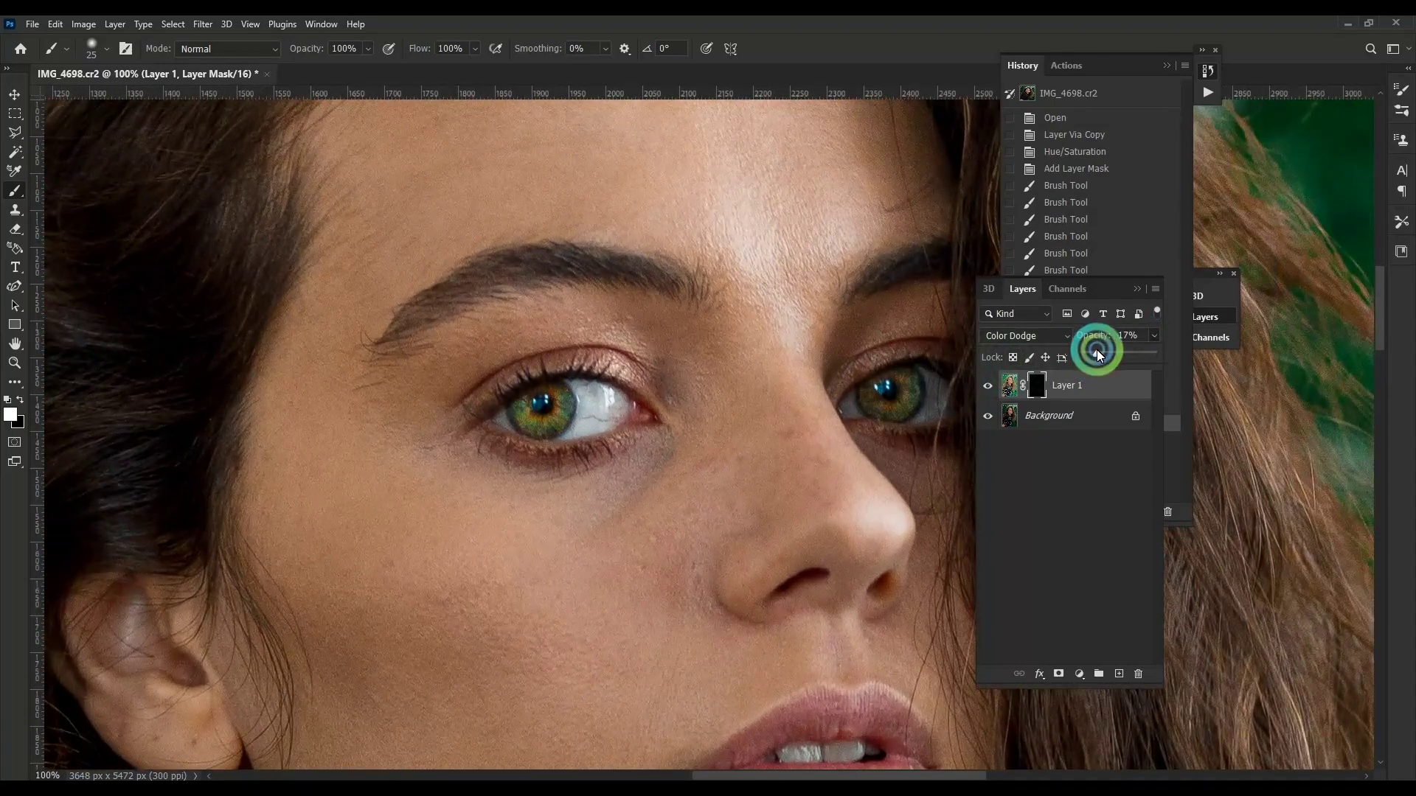
key(ctrl+minus)
key(ctrl+minus)
key(ctrl+plus)
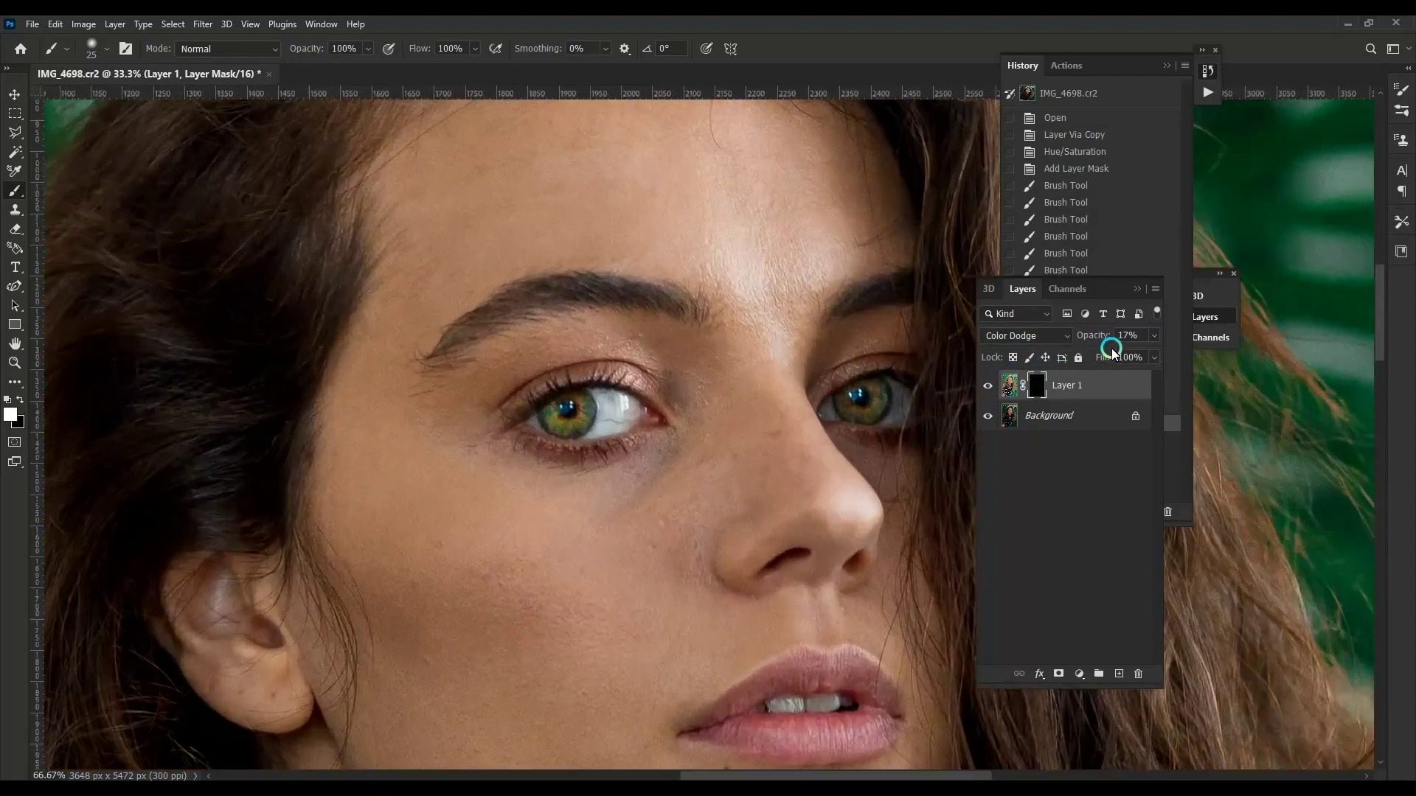
key(ctrl+1)
drag(1154, 336, 1075, 418)
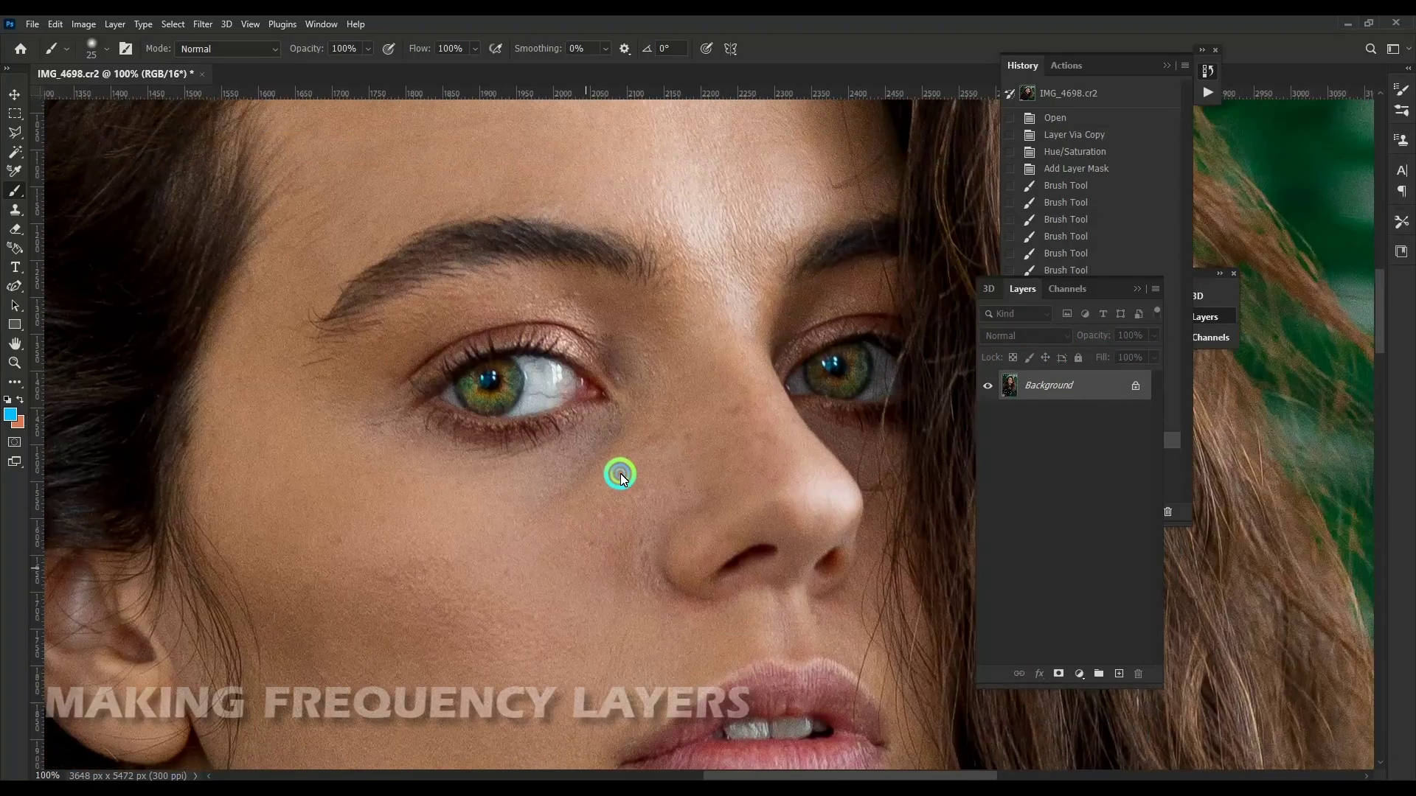
Step: Duplicate the image into two layers, hiding the top copy and selecting Layer 1
scroll(620, 476, up, 2)
scroll(607, 597, up, 3)
scroll(606, 516, up, 4)
scroll(631, 298, down, 4)
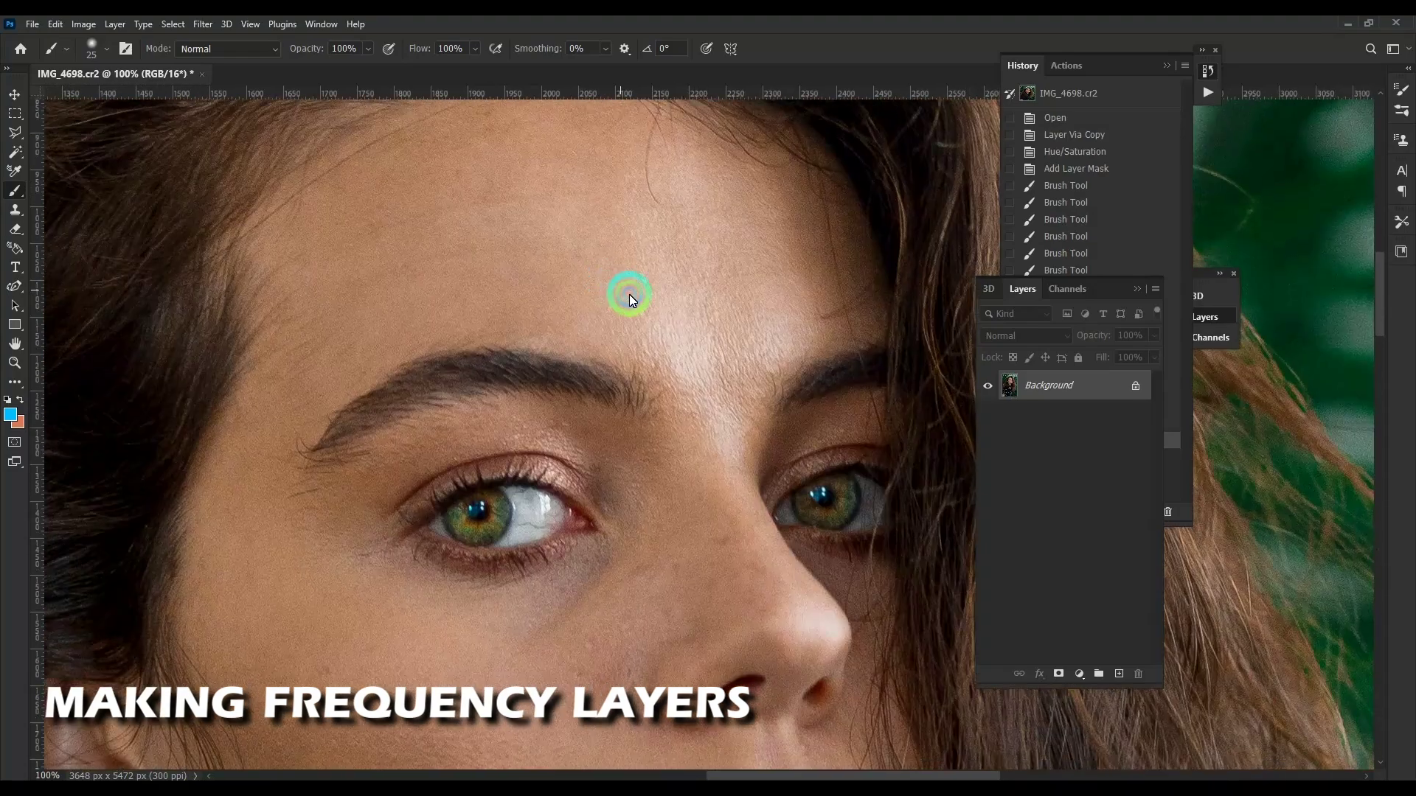
key(ctrl+j)
key(ctrl+j)
click(987, 385)
click(1055, 415)
Step: Apply a Gaussian Blur of radius 8 pixels to Layer 1
click(203, 24)
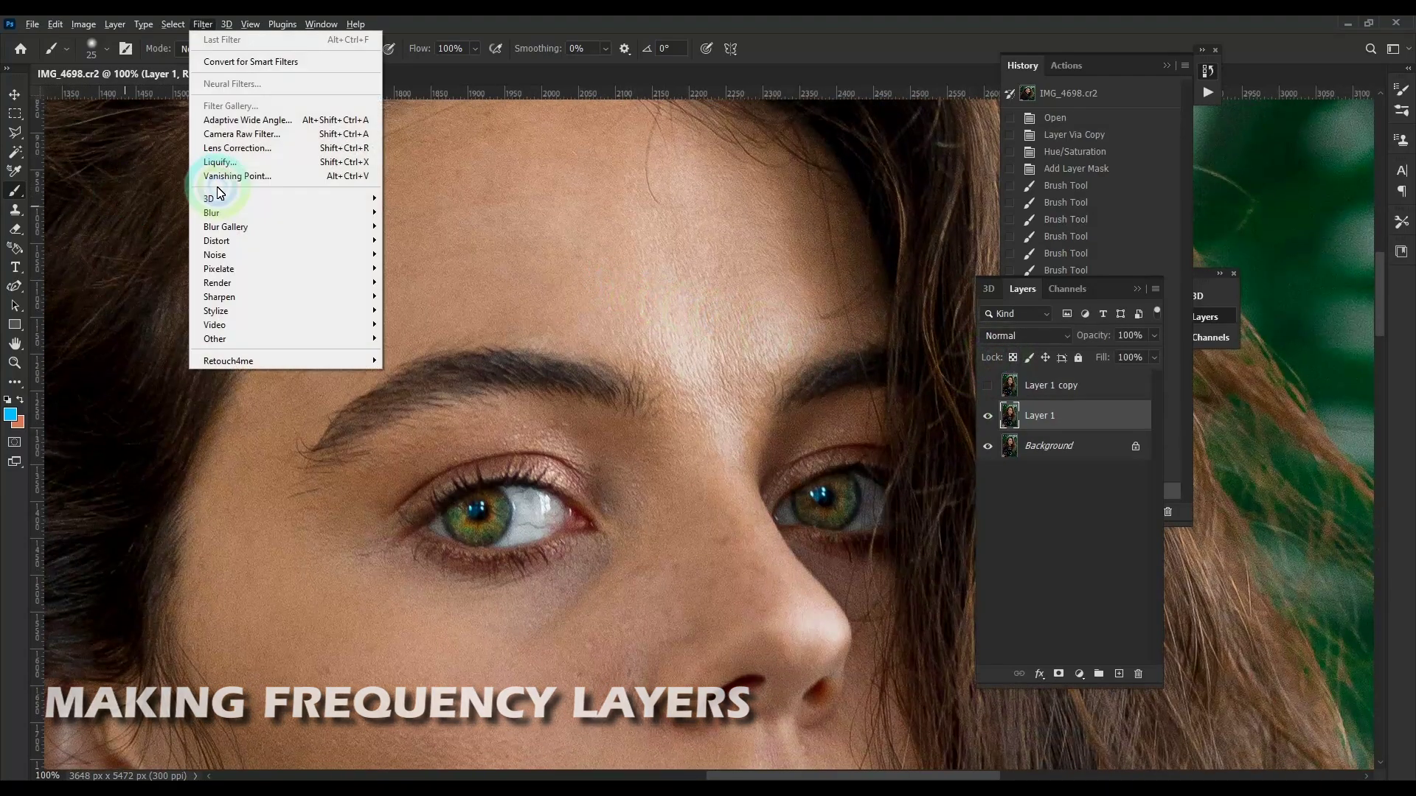
click(427, 269)
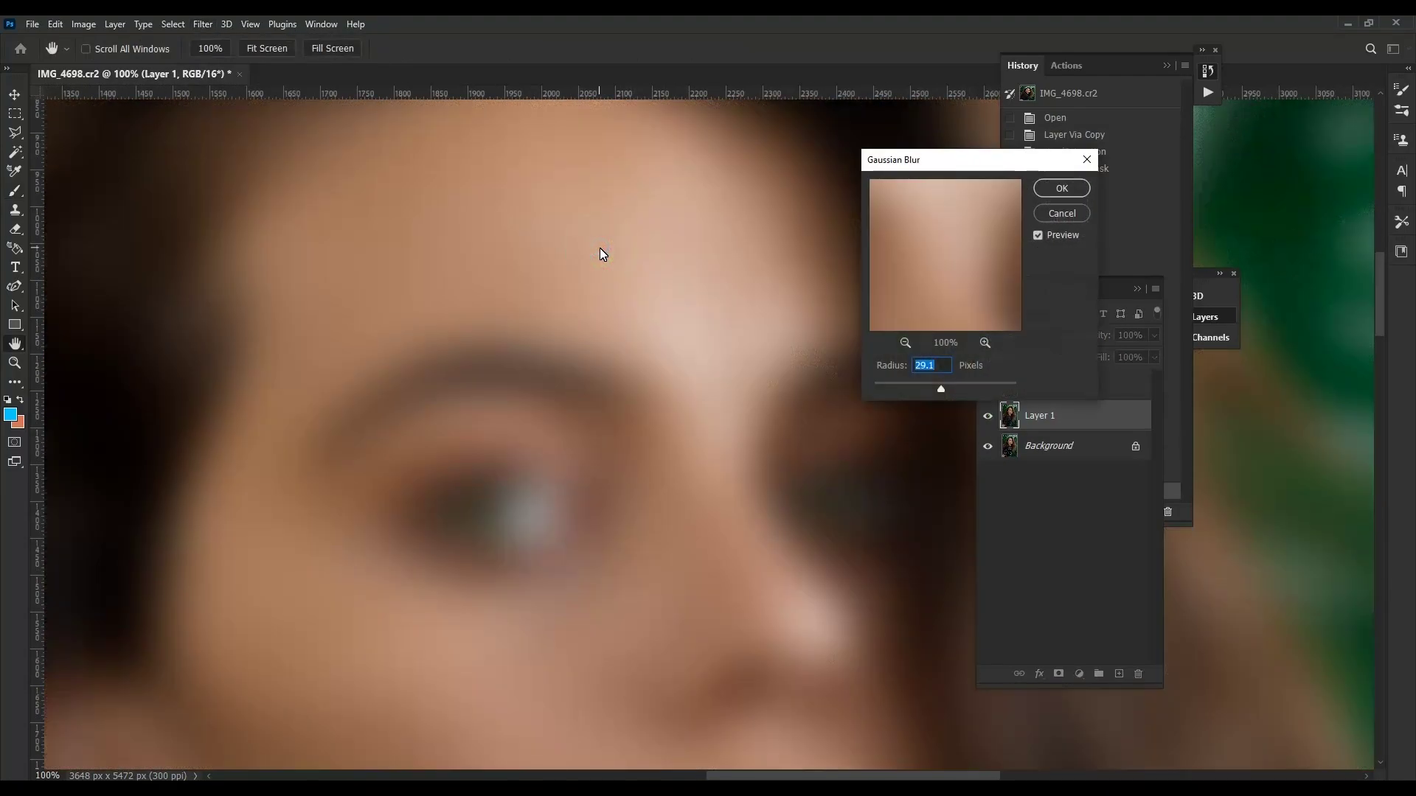
text(10)
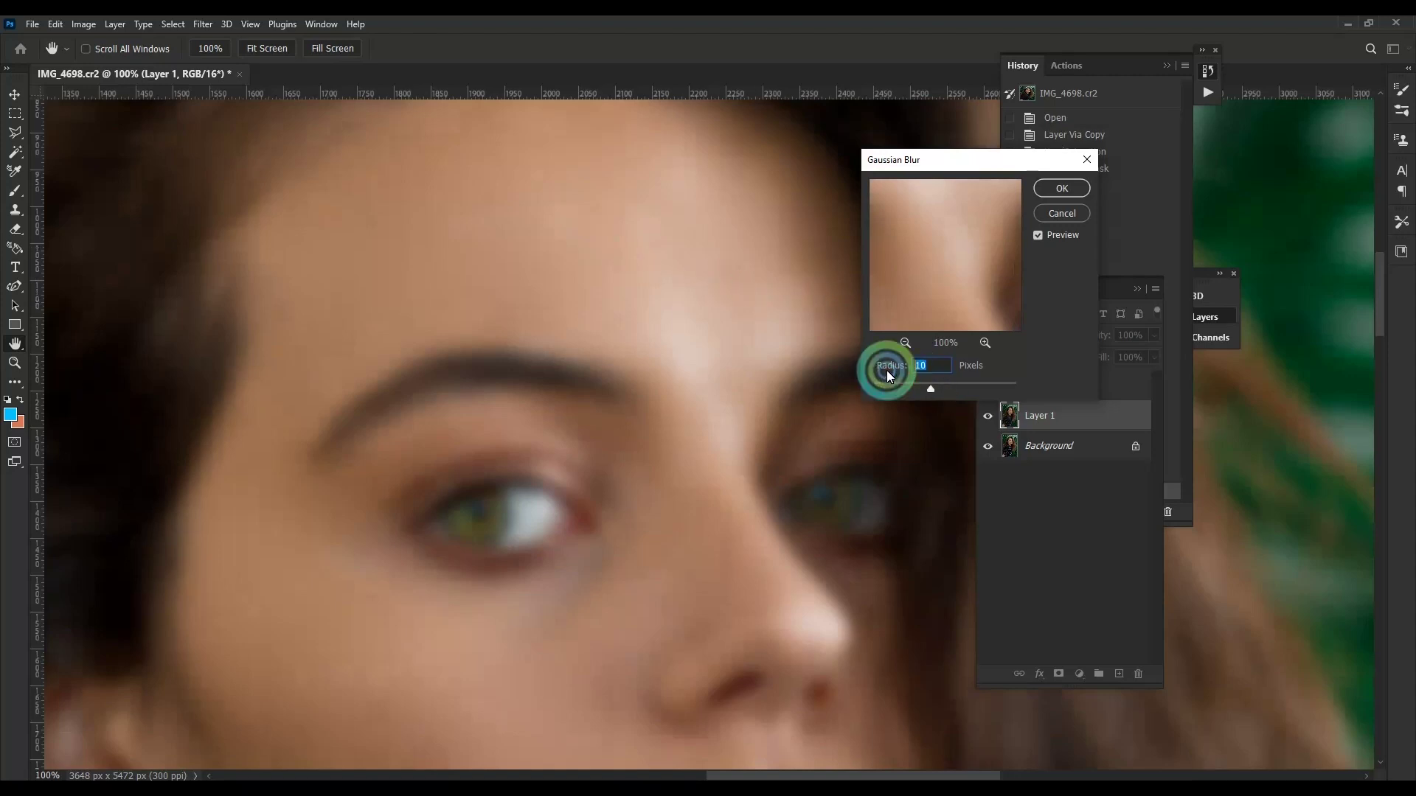
text(8)
click(905, 344)
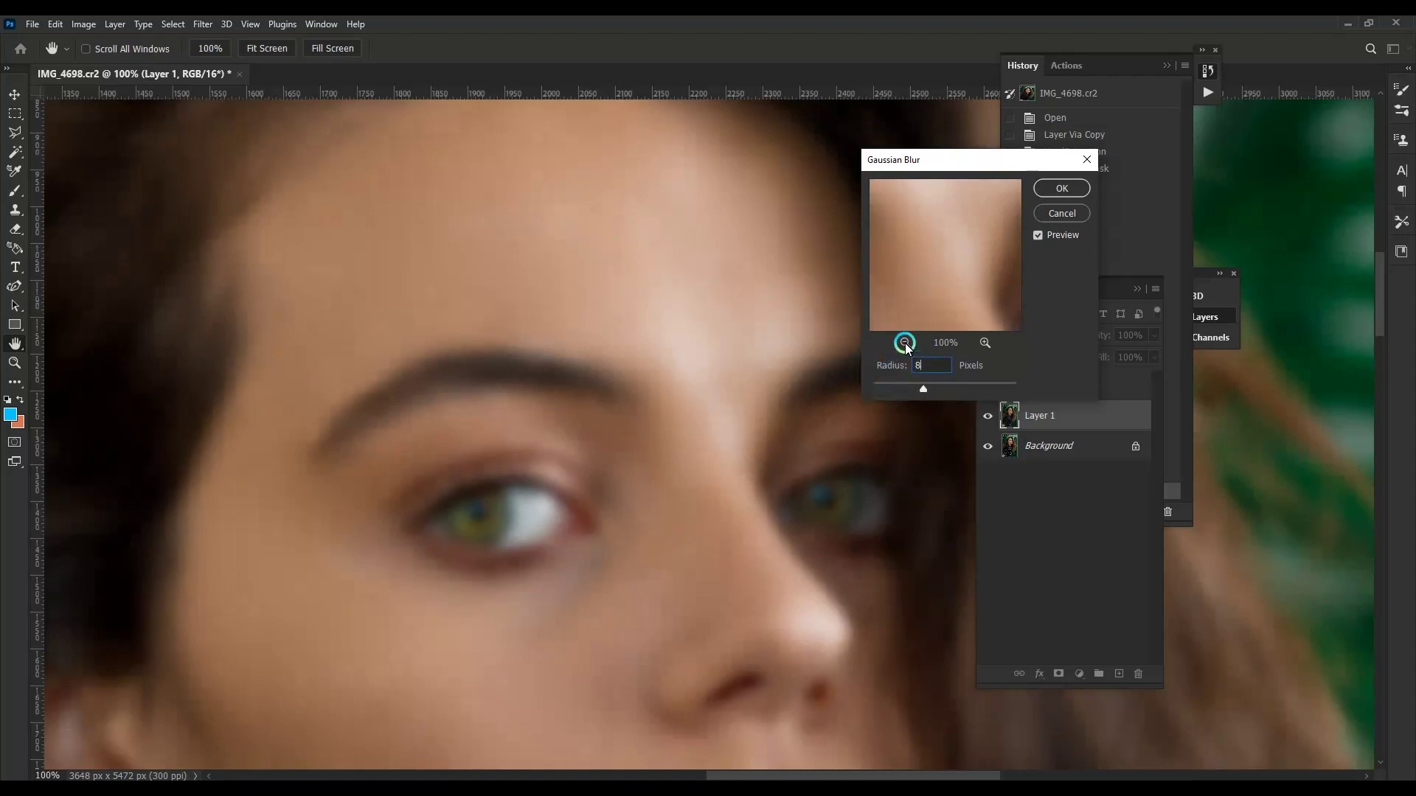
click(1054, 236)
click(1062, 188)
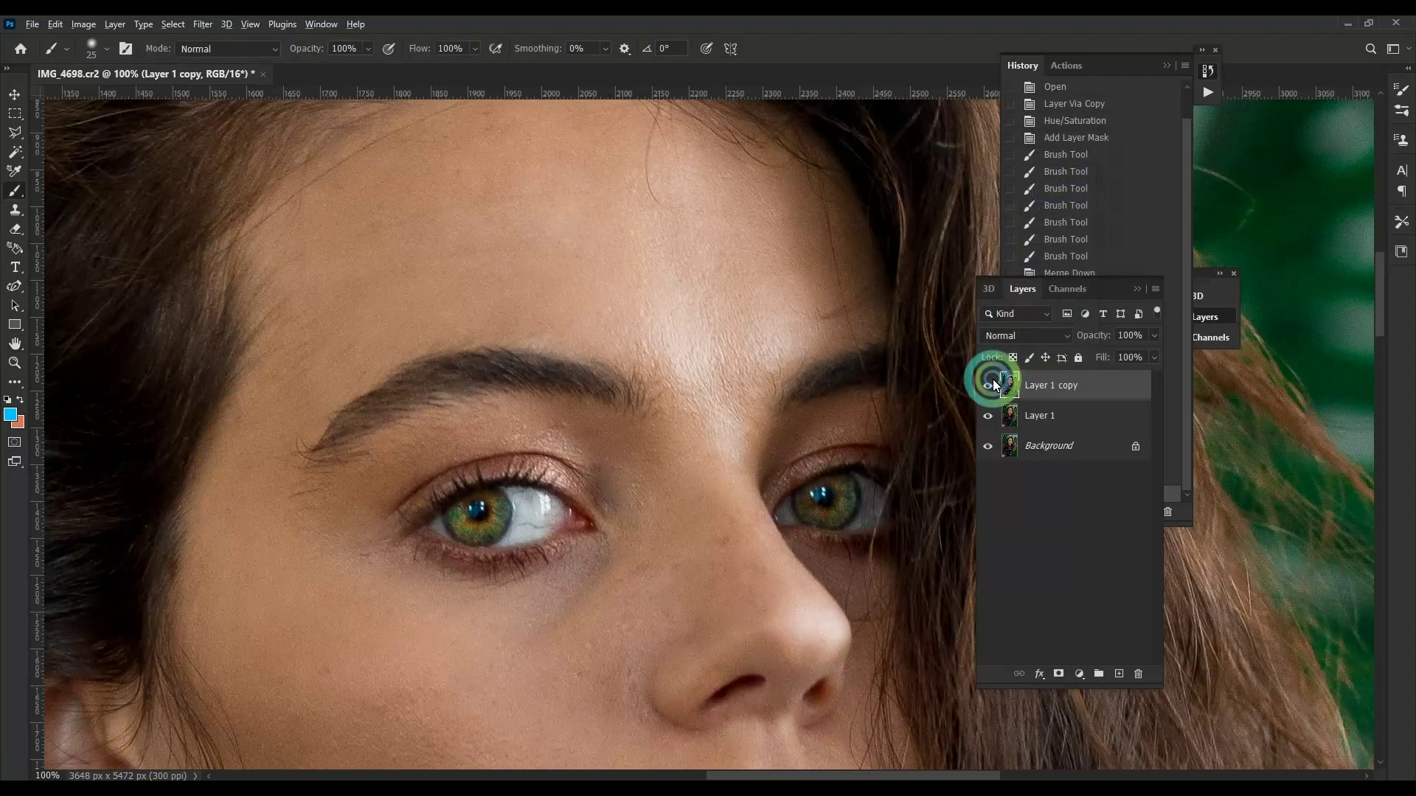
Step: Make the top copy a Linear Light detail layer via Apply Image, Layer 1 Subtract (Scale 2, Offset 128)
click(988, 385)
key(alt+i)
key(y)
click(618, 225)
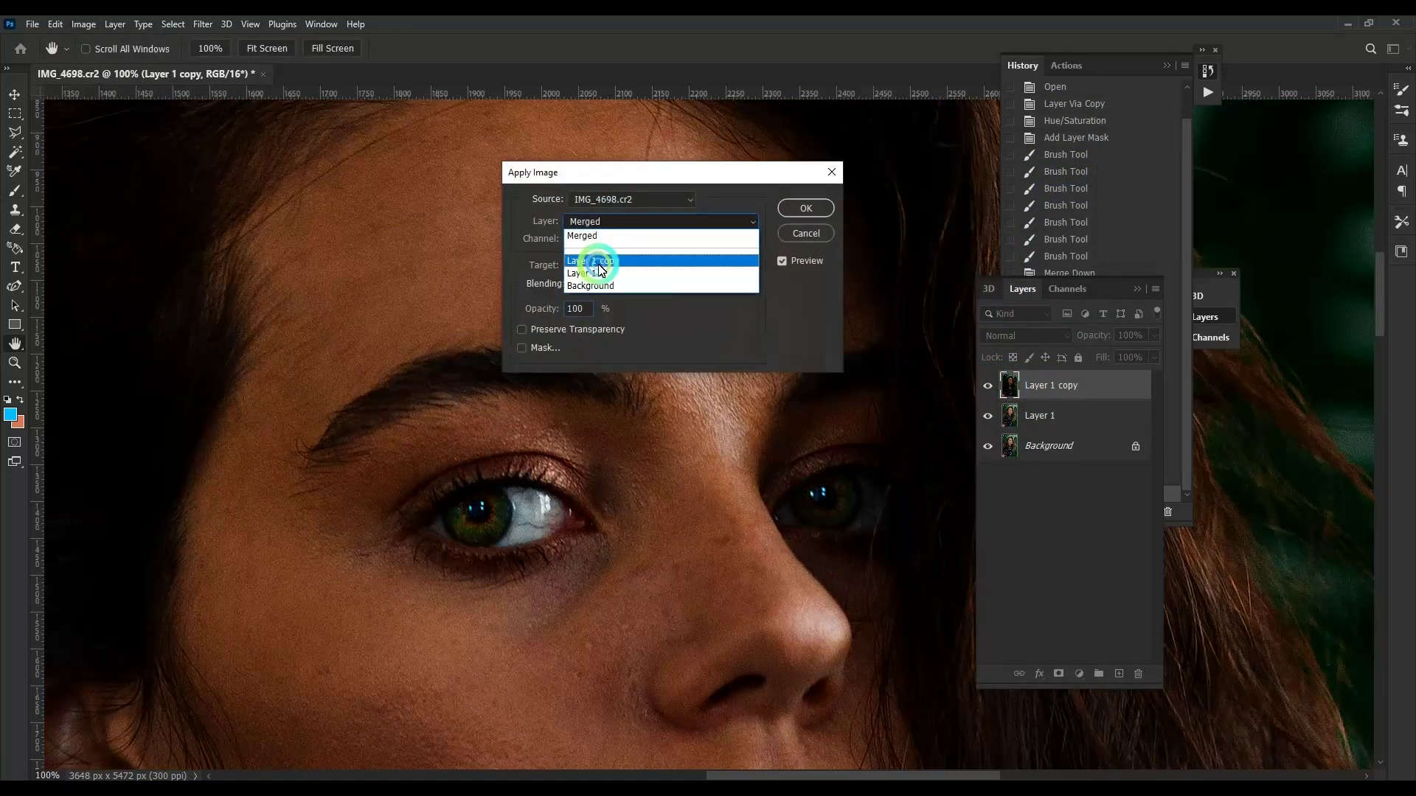
click(601, 269)
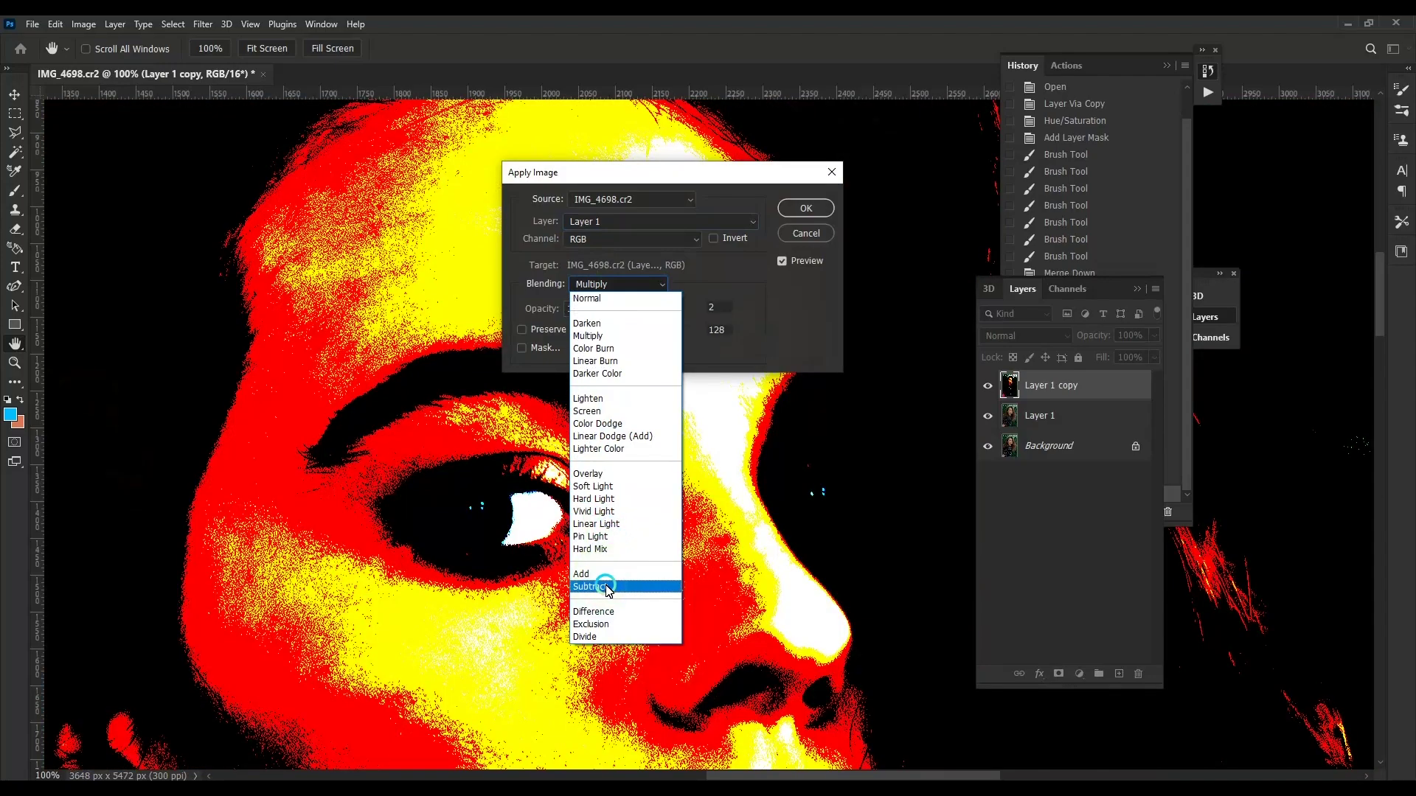
click(601, 586)
key(Return)
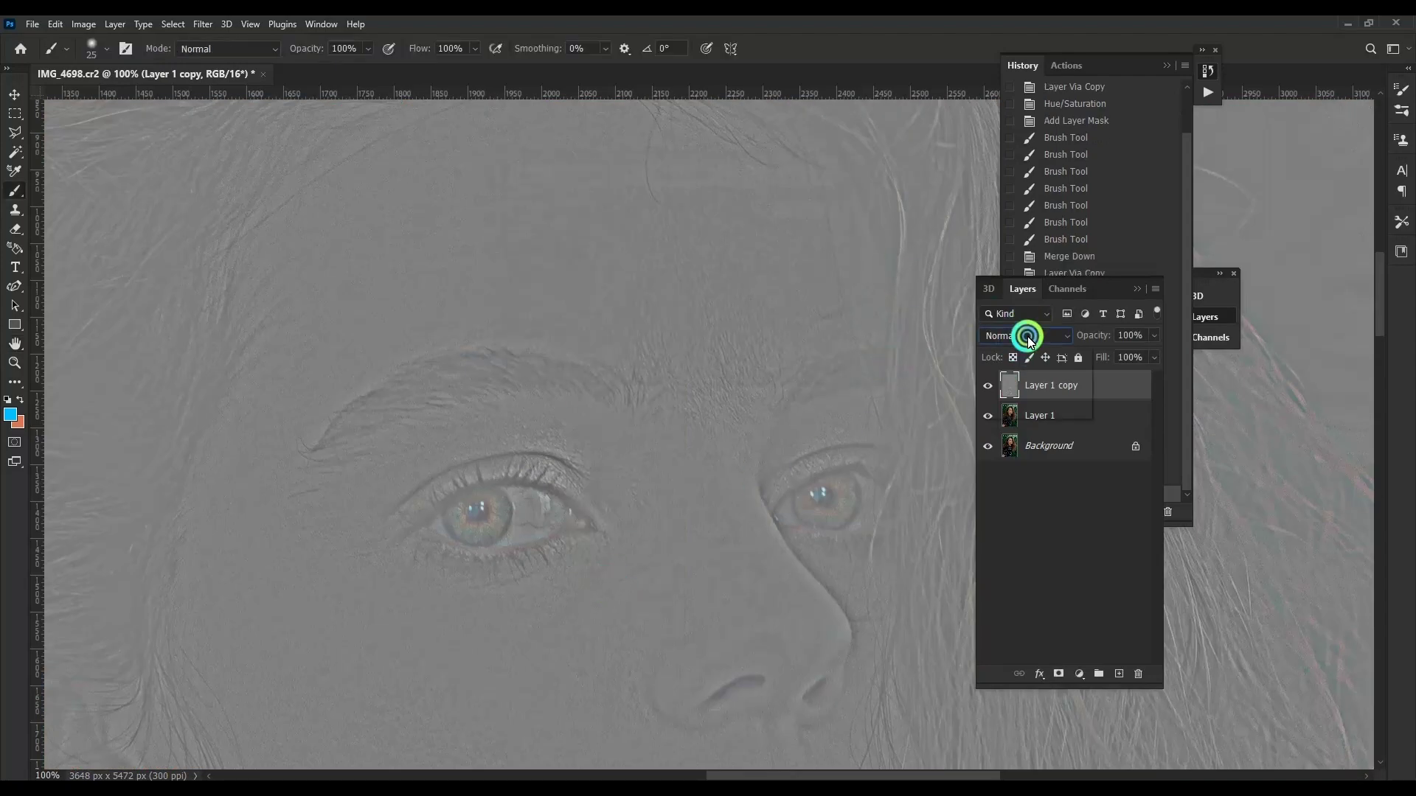
click(1025, 335)
click(1039, 588)
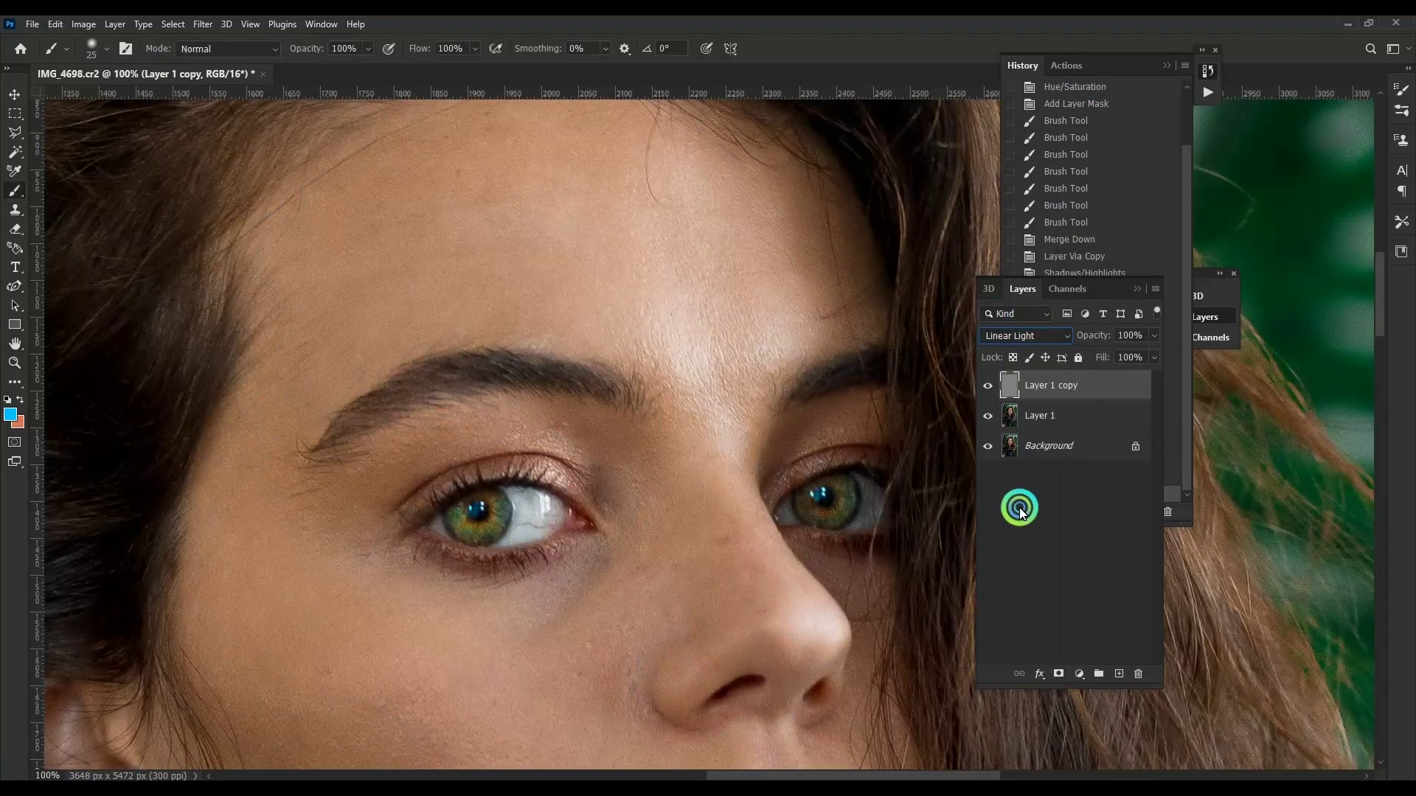
click(988, 385)
Step: Duplicate Layer 1 into Layer 1 copy 2 and add a Black & White adjustment with Reds darkened to -165
key(ctrl+minus)
click(1062, 415)
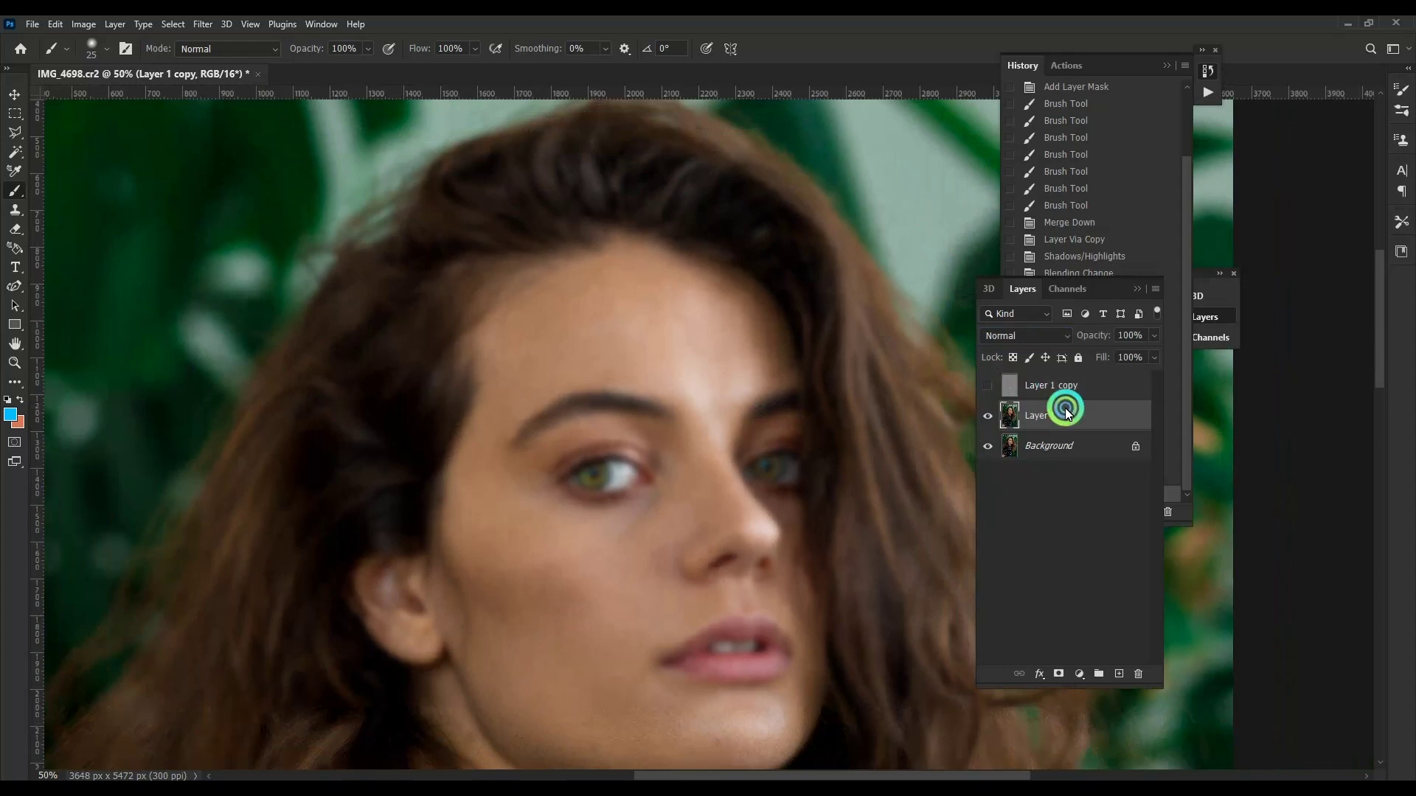
key(ctrl+j)
scroll(680, 367, down, 3)
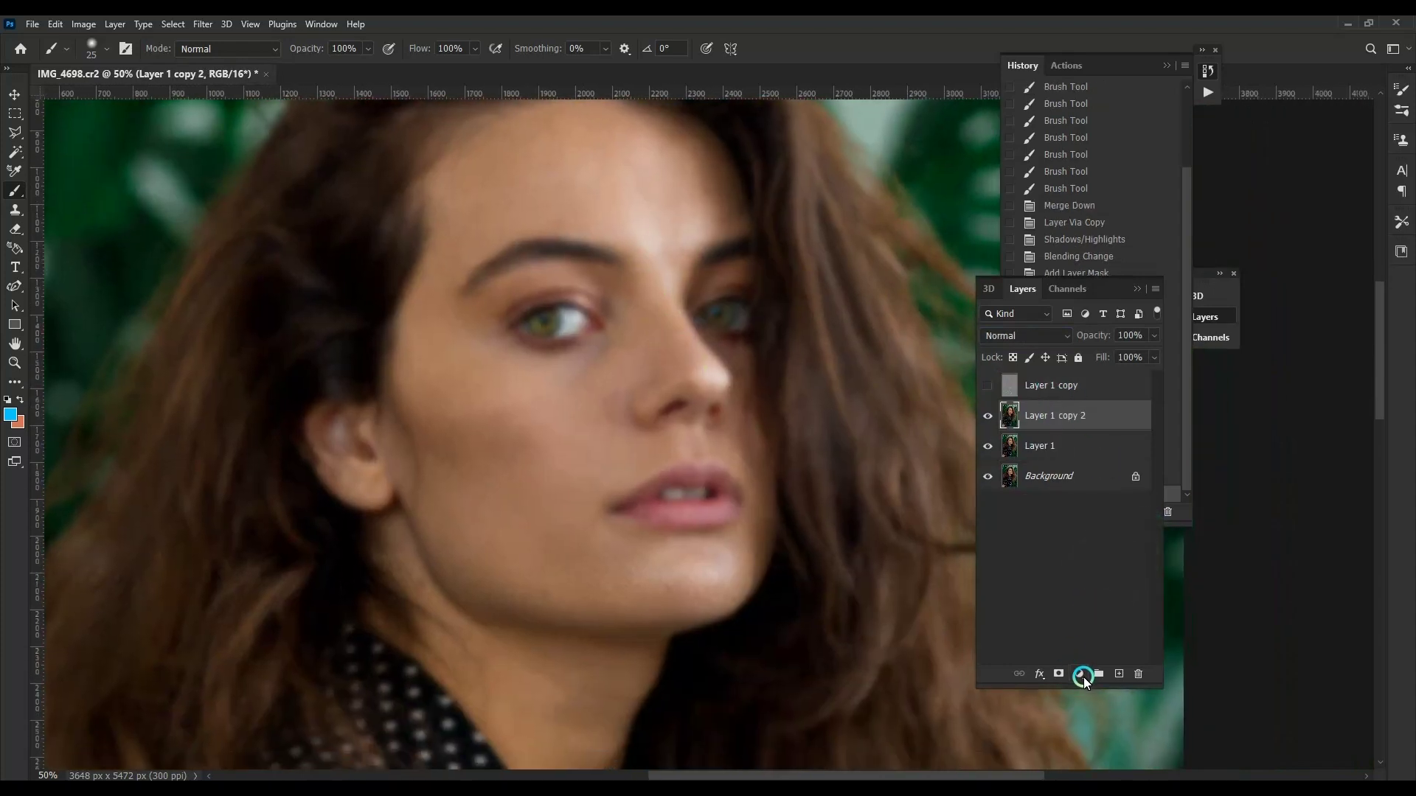
click(1083, 677)
click(1132, 554)
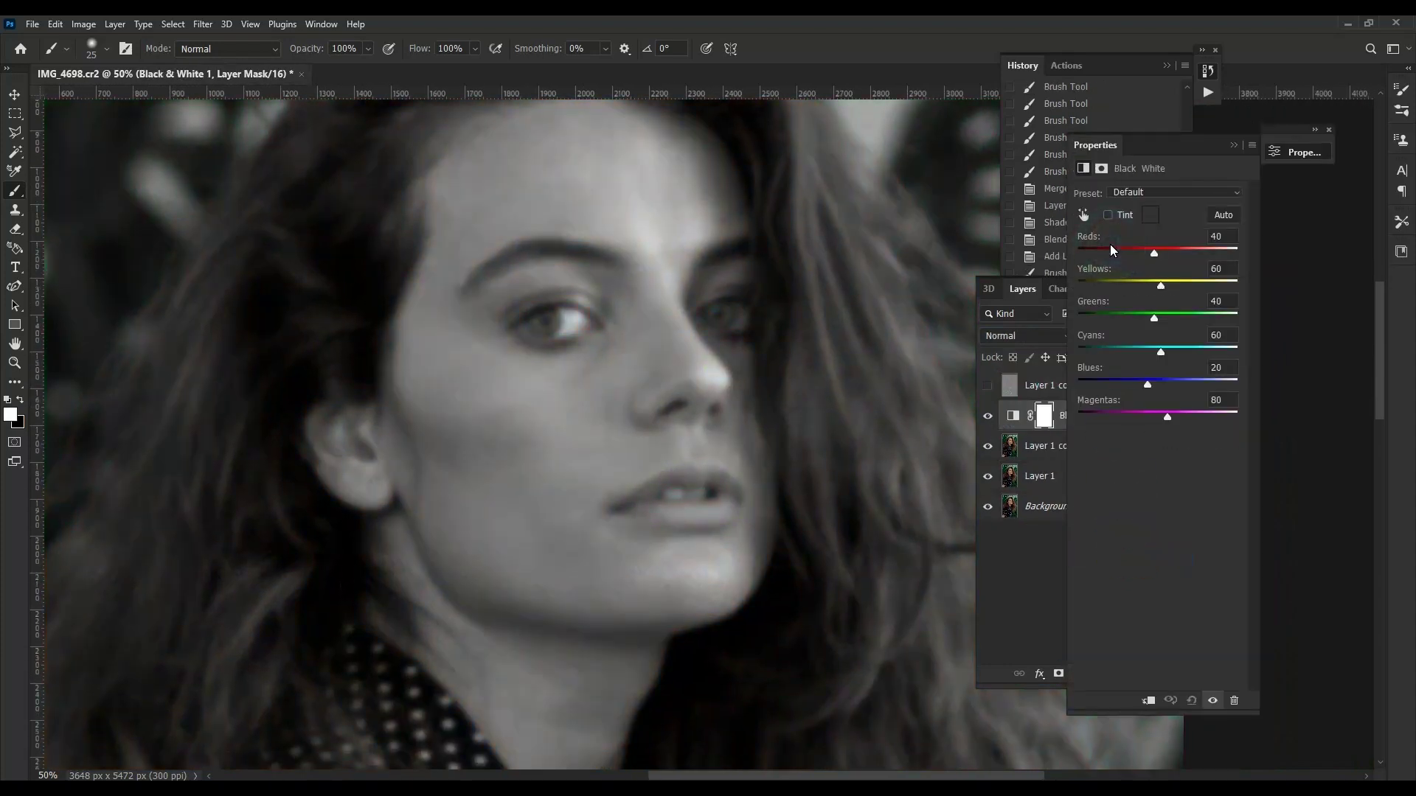
click(1091, 249)
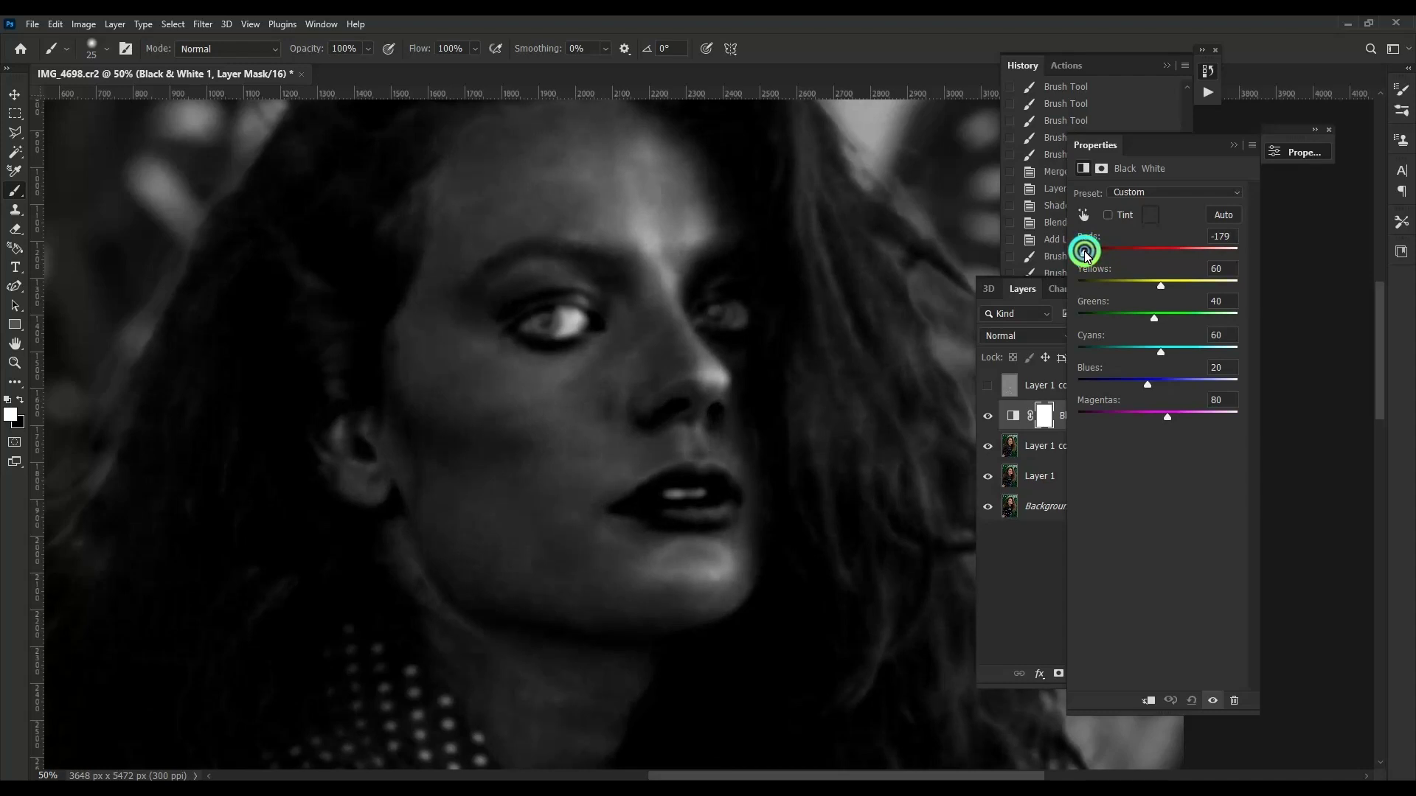
click(1014, 415)
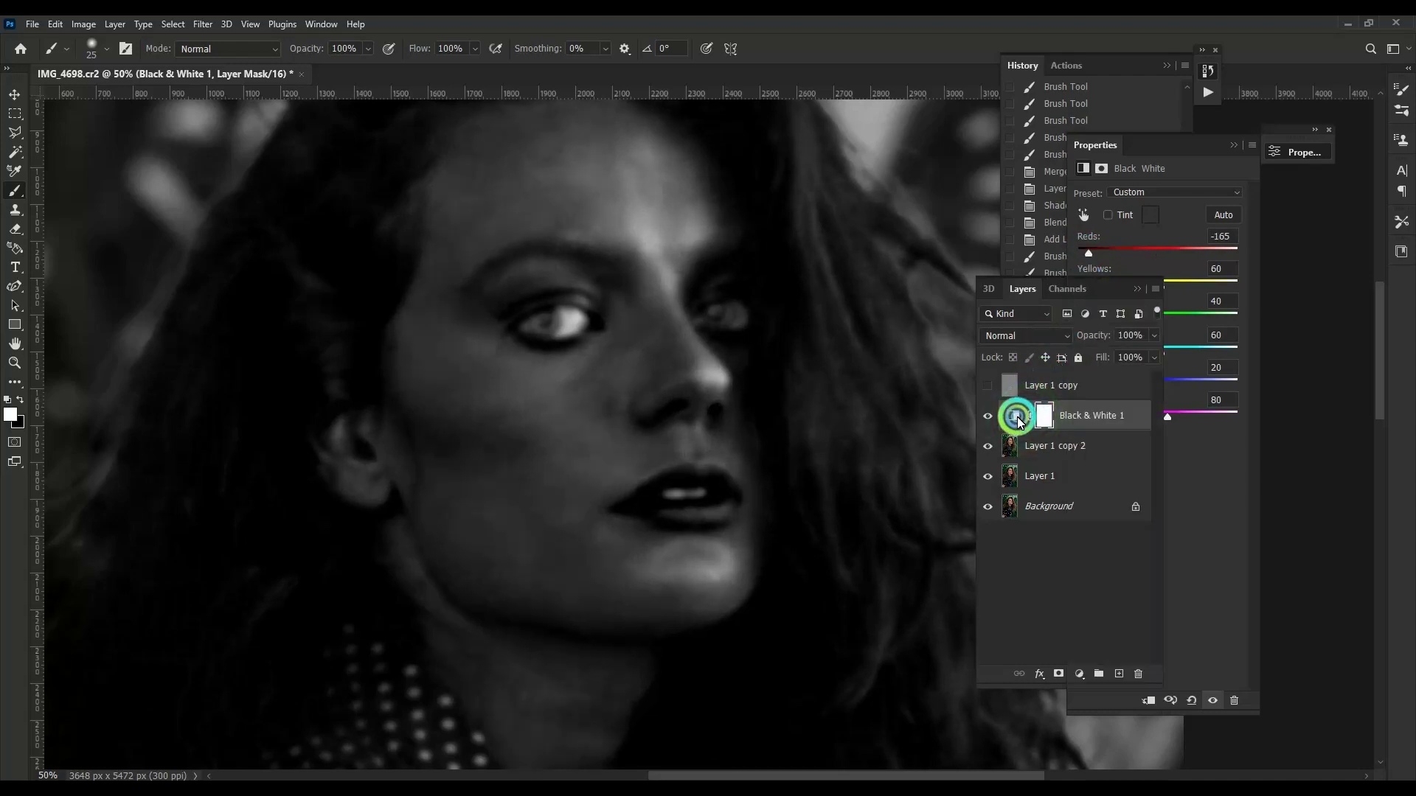
Step: Lower Black & White 1 opacity to 72% and make Layer 1 copy 2 the working layer
drag(1154, 337, 1134, 352)
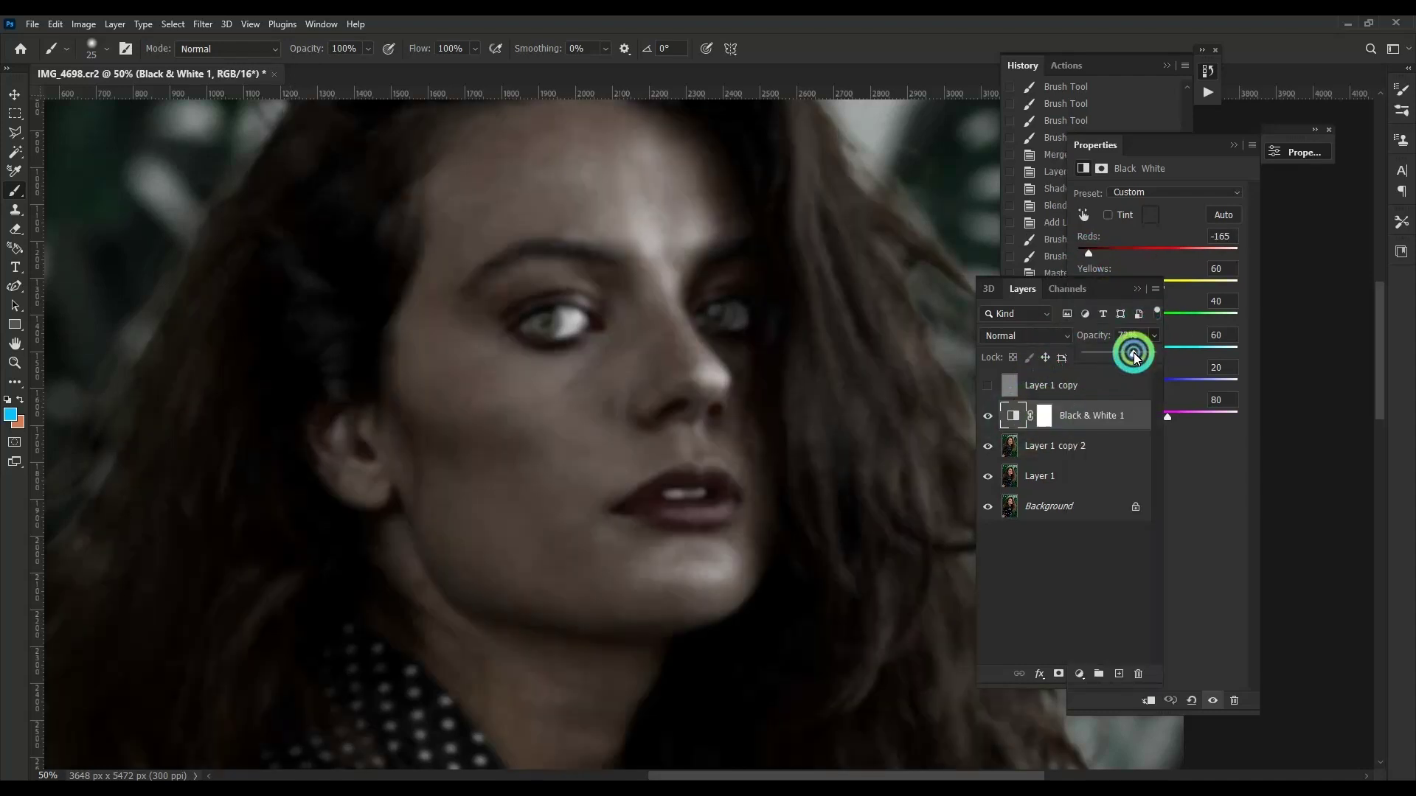
scroll(580, 441, up, 3)
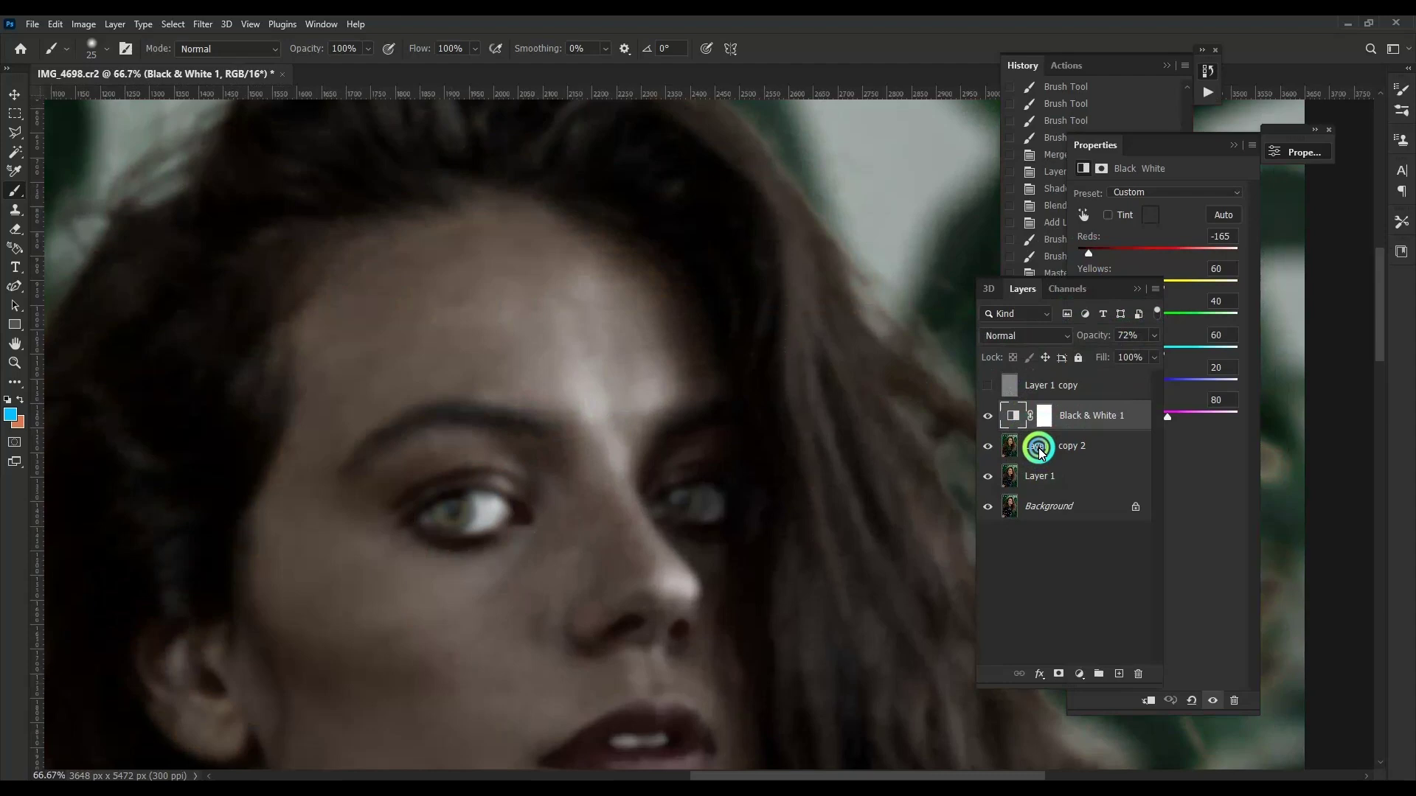
click(1054, 445)
Step: Turn off visibility for Layer 1 copy and the Black & White 1 adjustment
scroll(592, 422, up, 1)
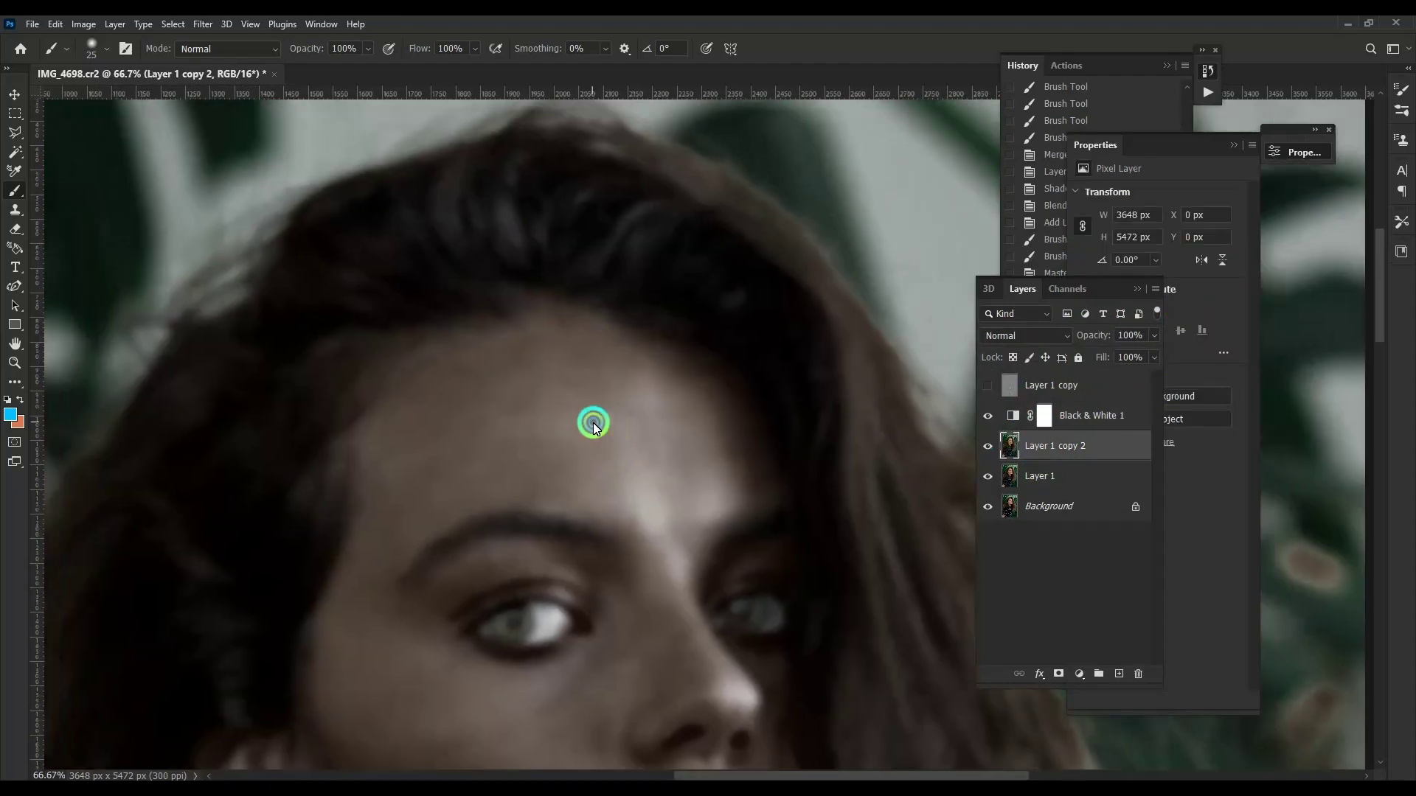
scroll(593, 423, up, 2)
scroll(612, 460, up, 1)
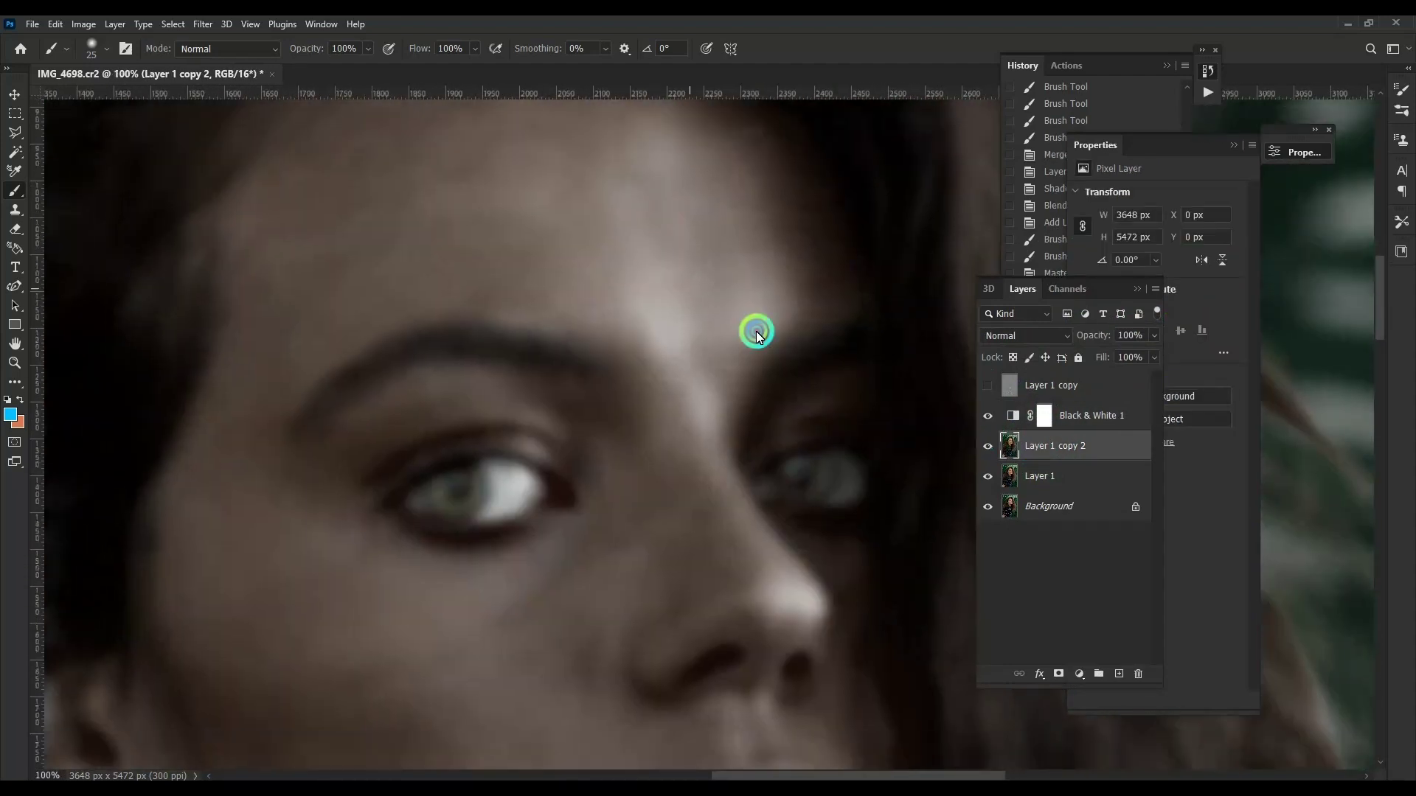
click(988, 385)
scroll(607, 366, down, 3)
click(987, 385)
click(987, 415)
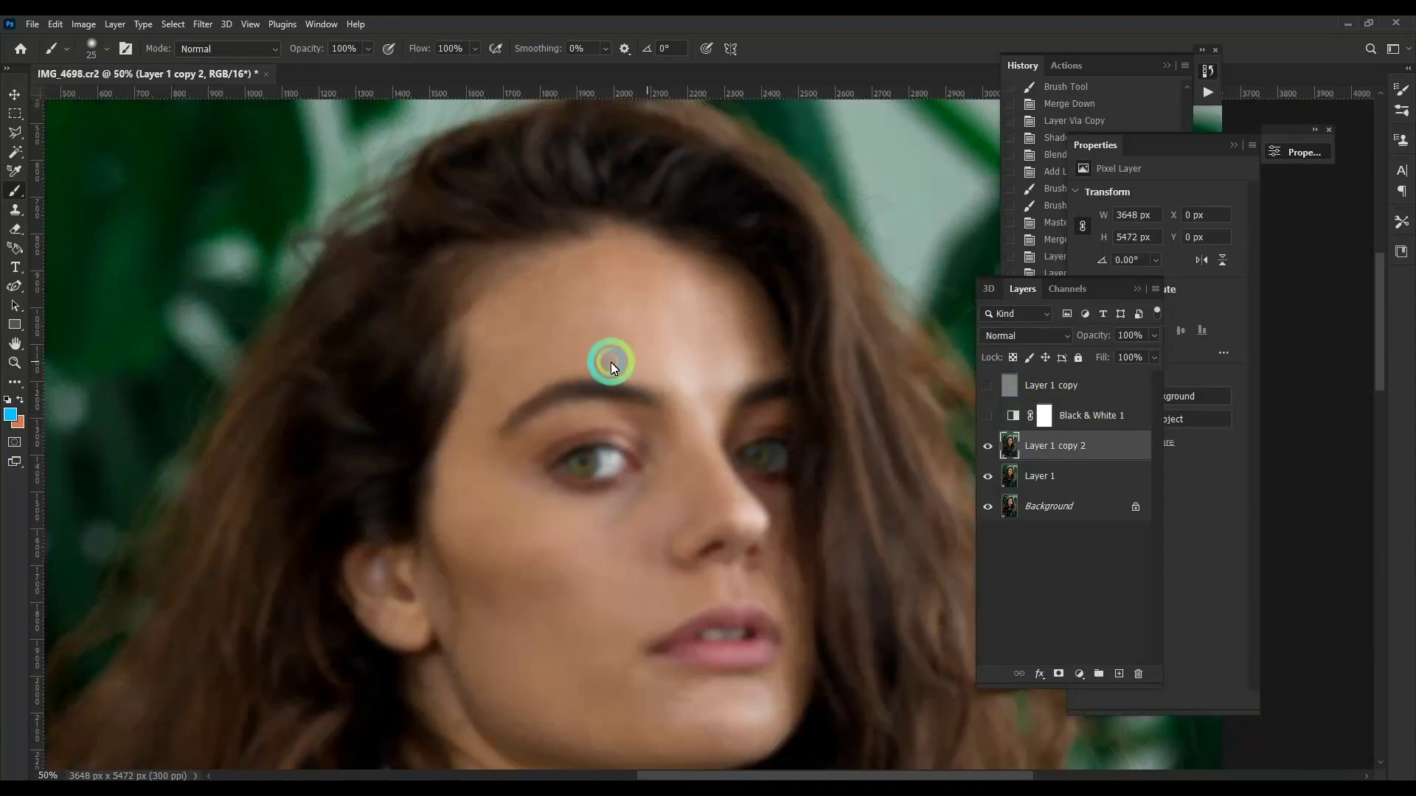
Step: Select the skin with Color Range set to Skin Tones and Detect Faces on
key(alt+s)
key(c)
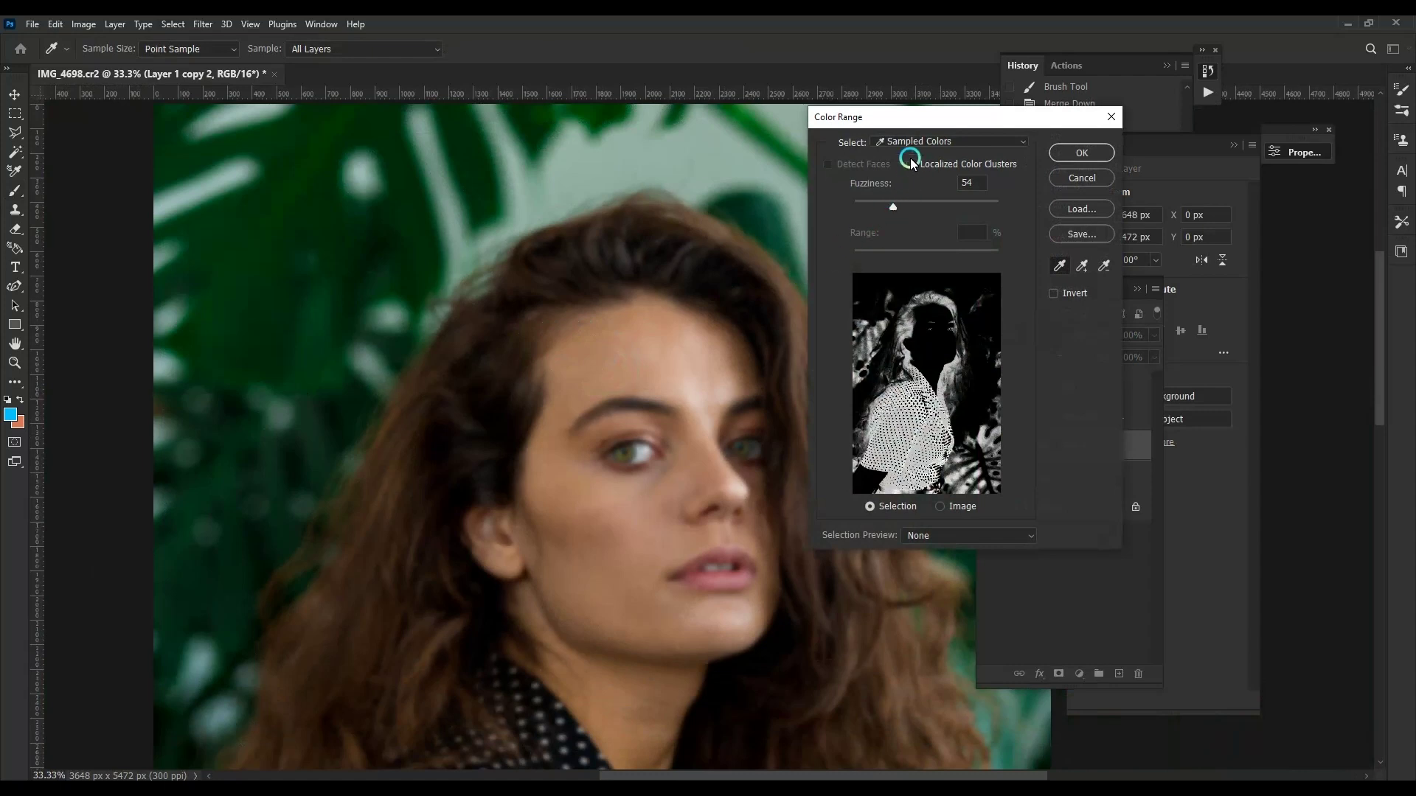
click(909, 142)
click(916, 336)
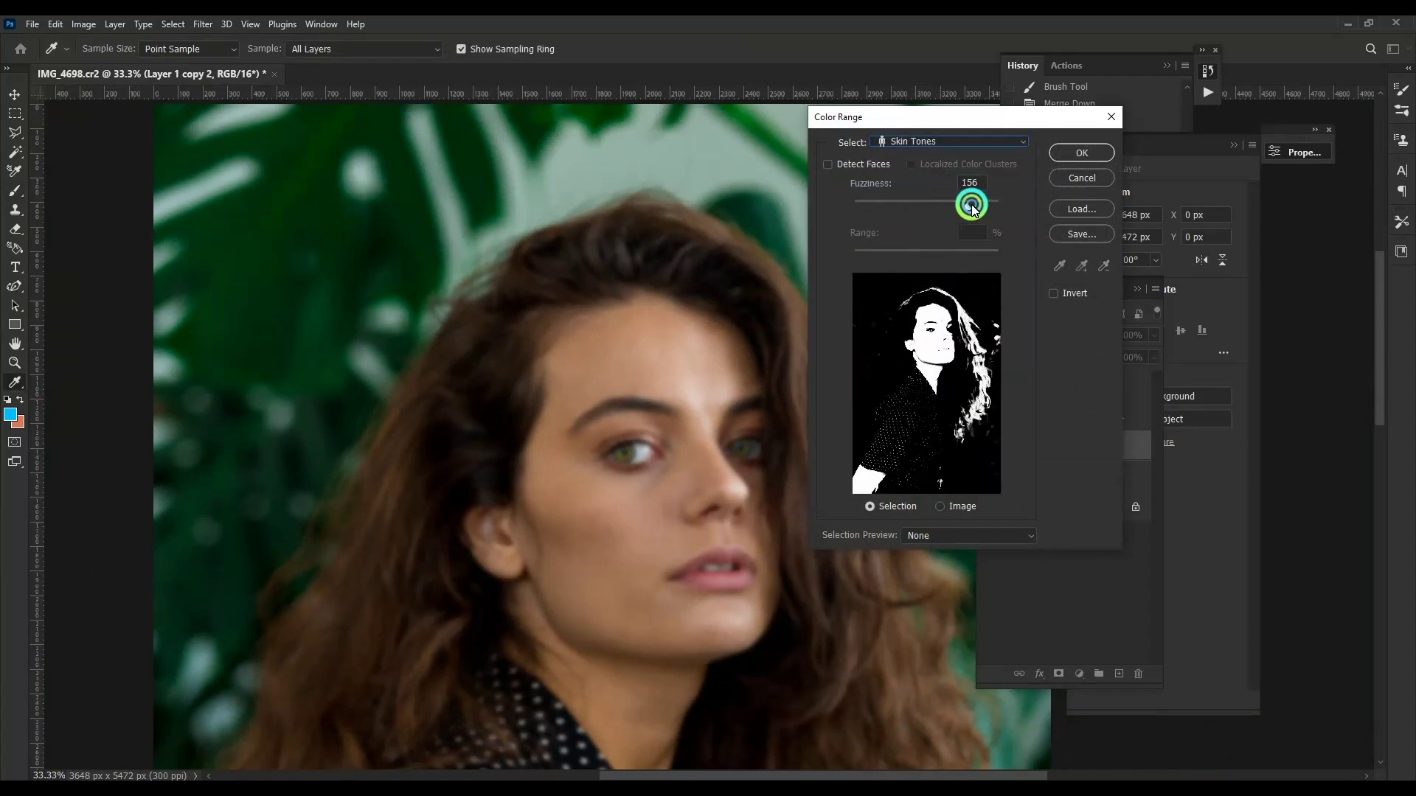
click(828, 164)
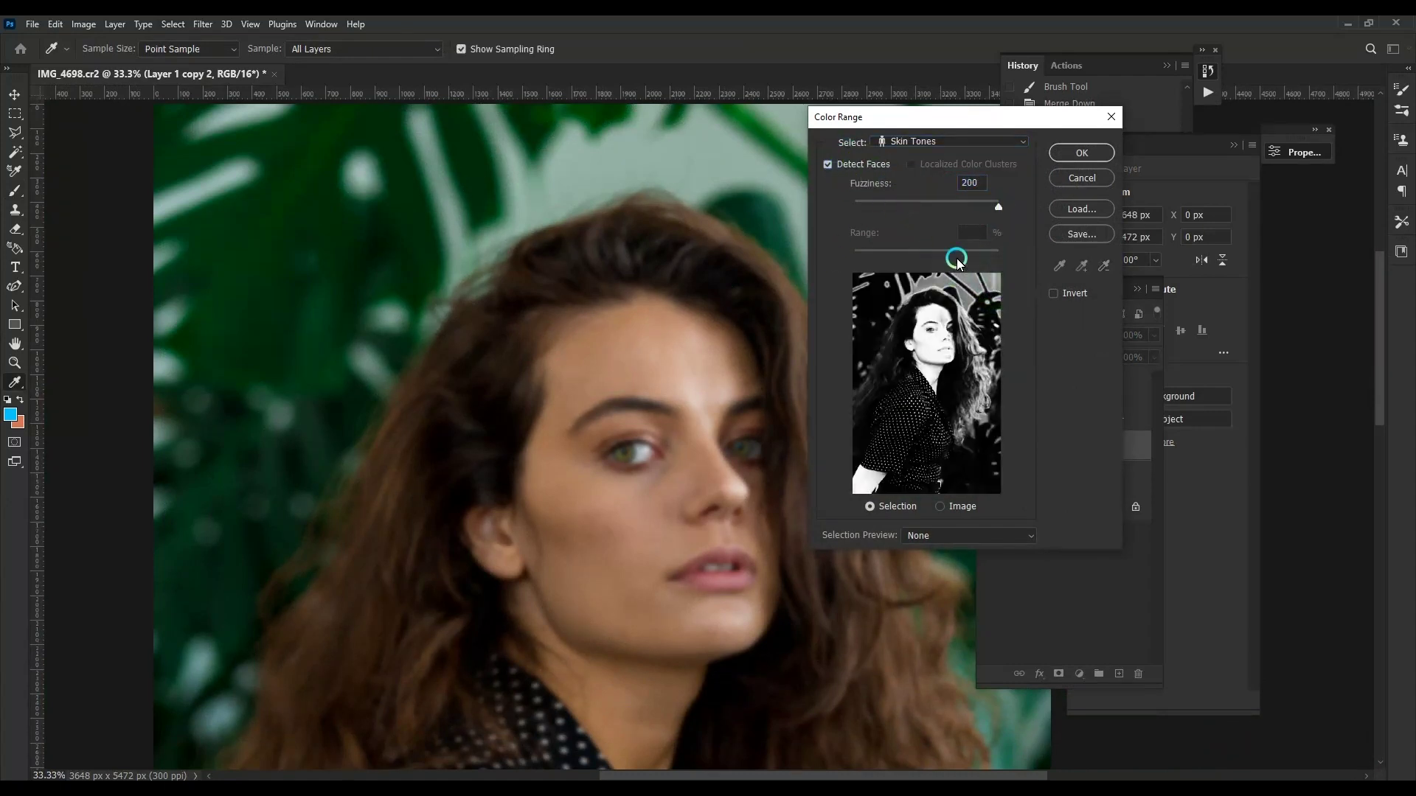
click(1078, 153)
click(675, 339)
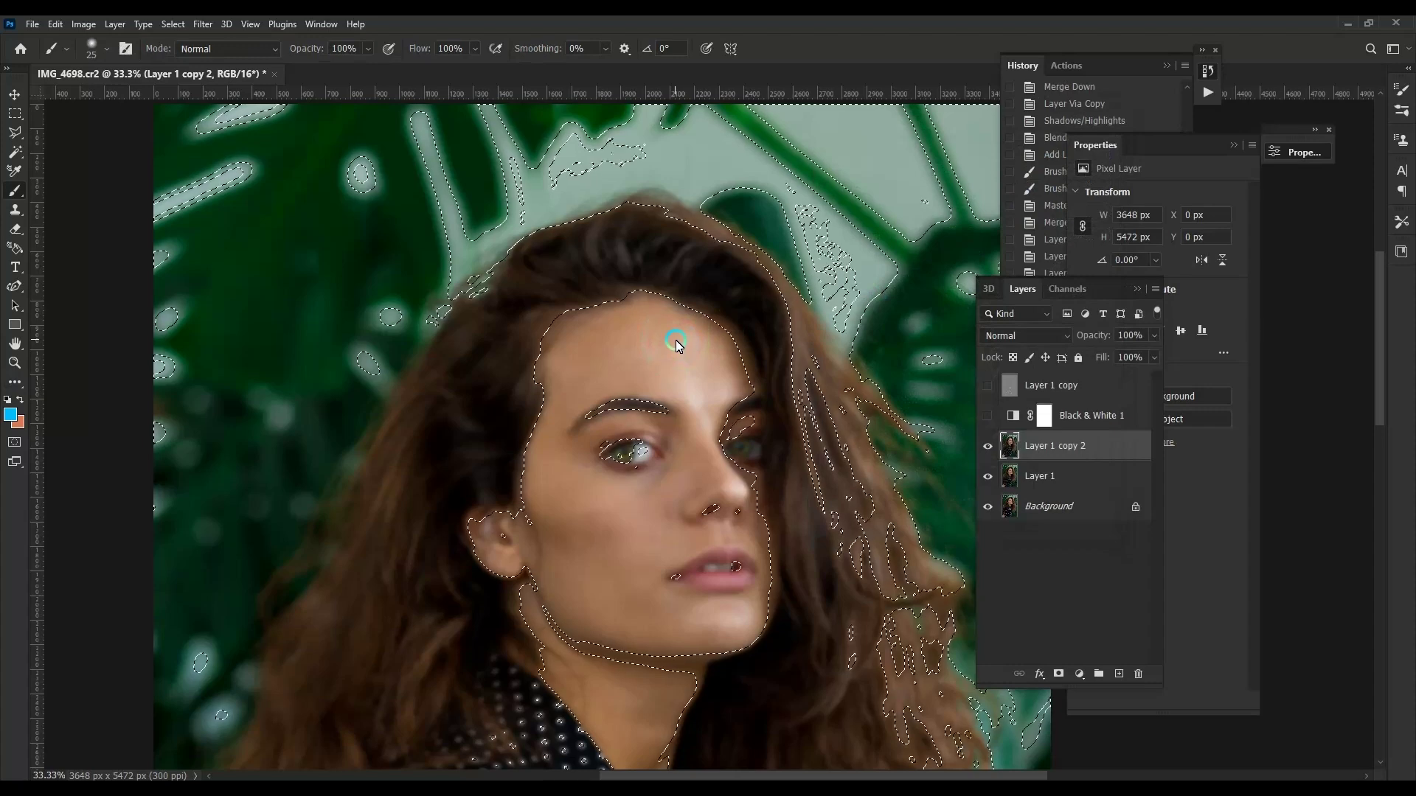
Step: Run the Retouch4me Dodge Burn filter on the skin selection
key(ctrl+plus)
key(alt+t)
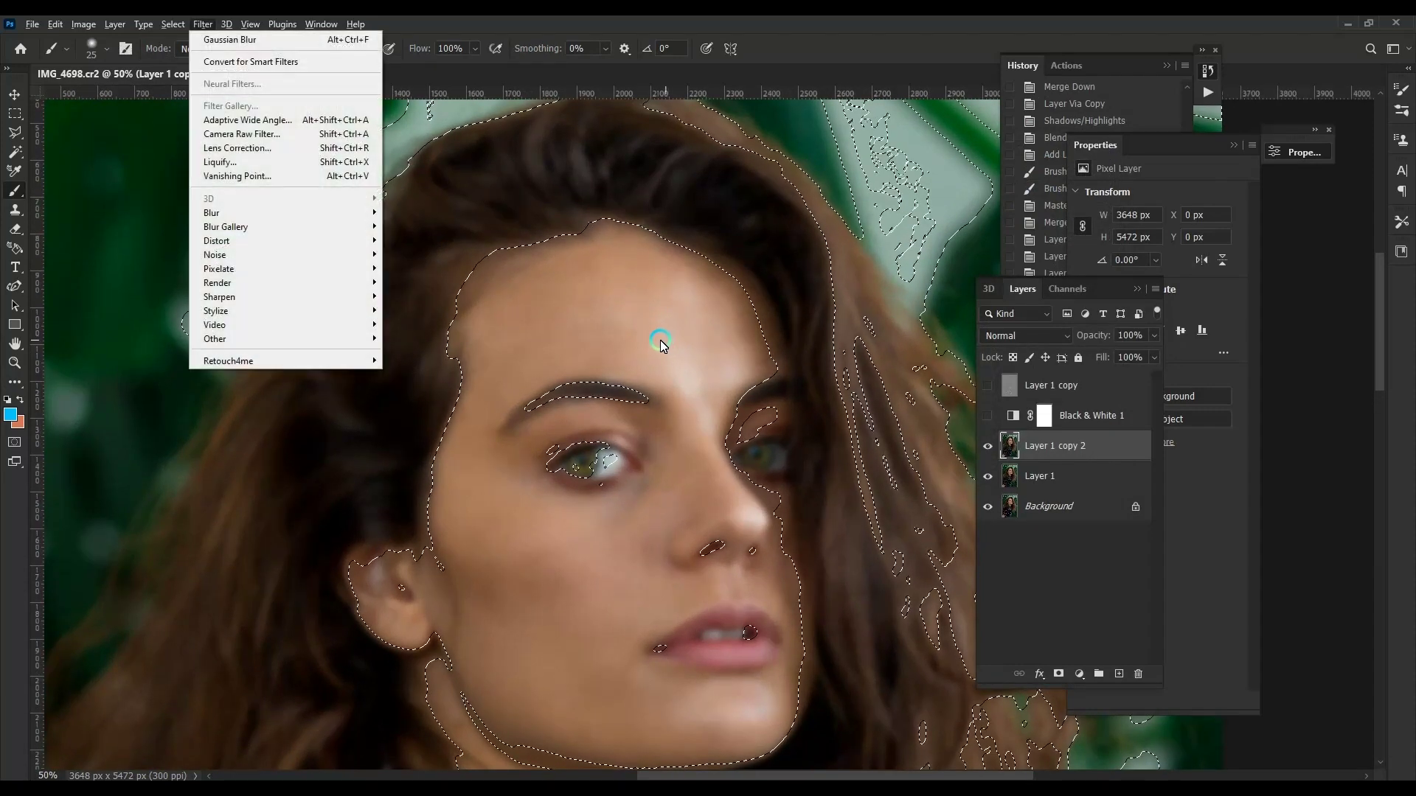
mouse_move(267, 360)
click(485, 399)
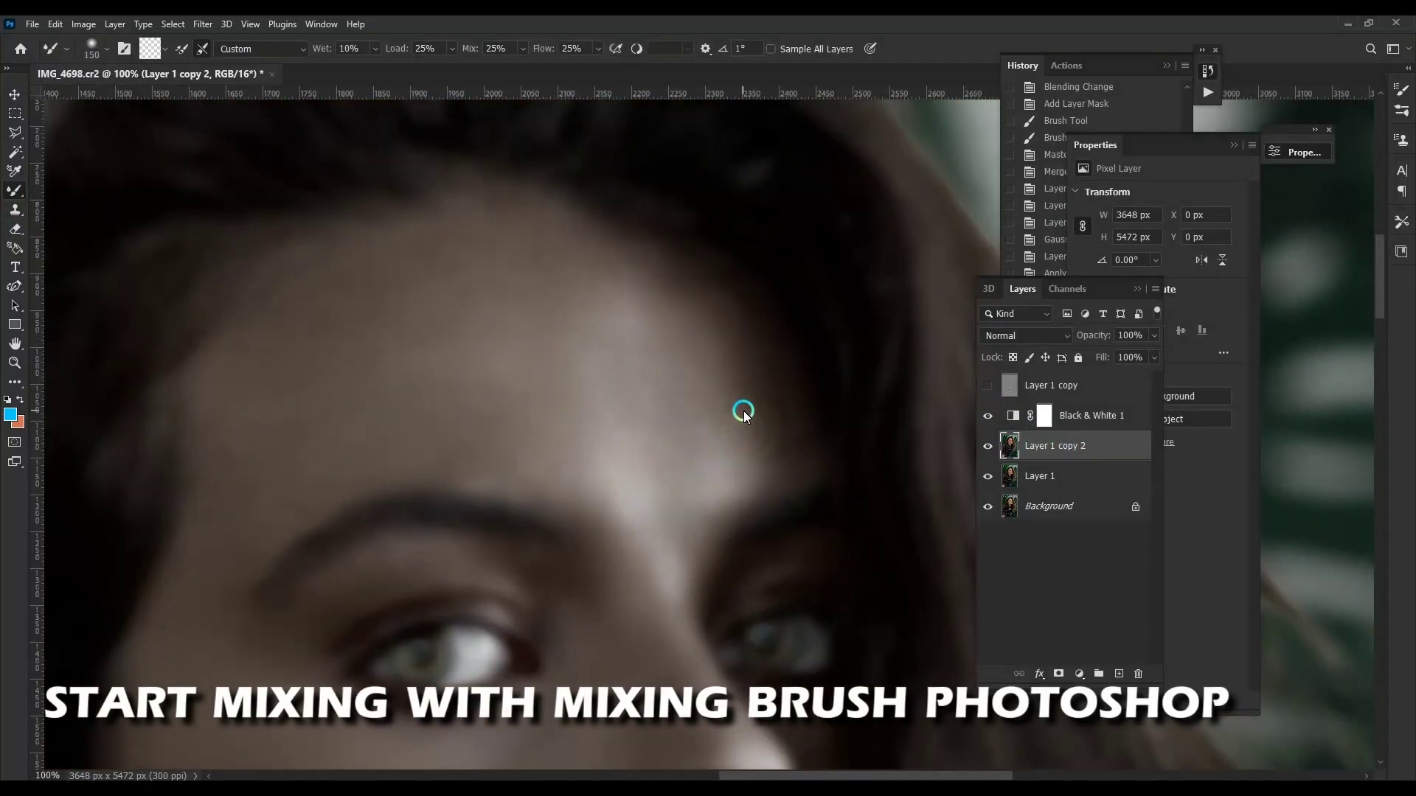
Step: Blend the forehead skin with the Mixer Brush sized around 175-200
drag(743, 410, 727, 402)
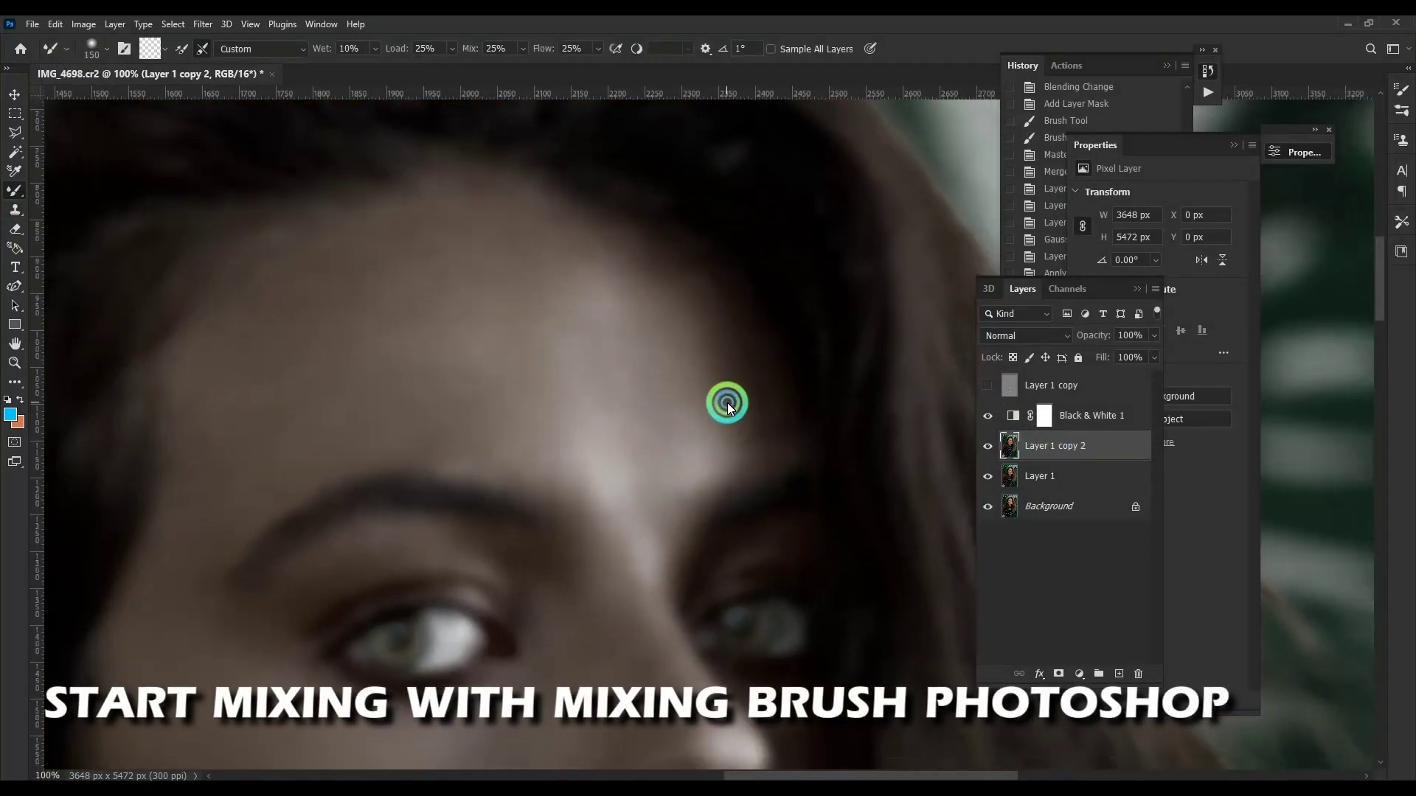
key(bracketright)
key(bracketright)
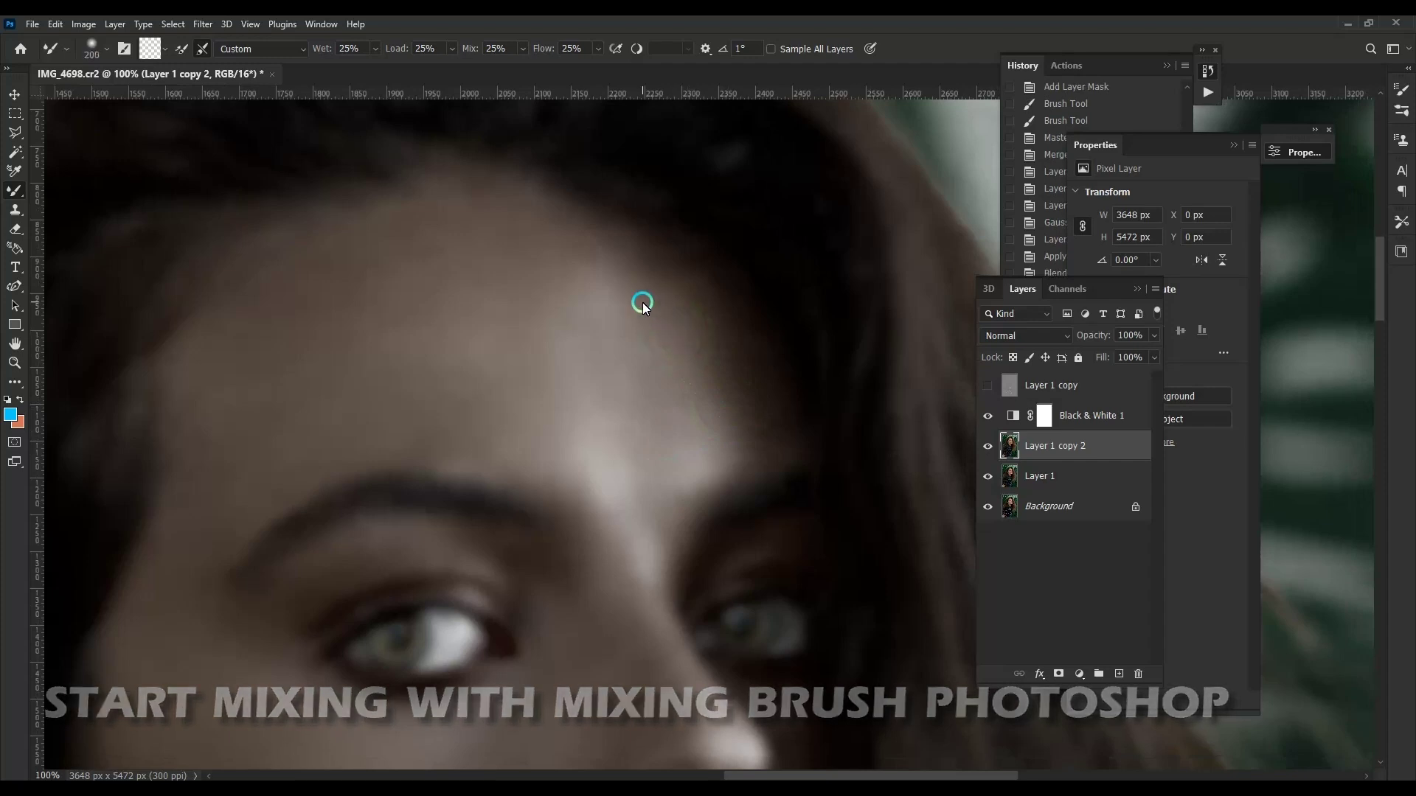
key(bracketleft)
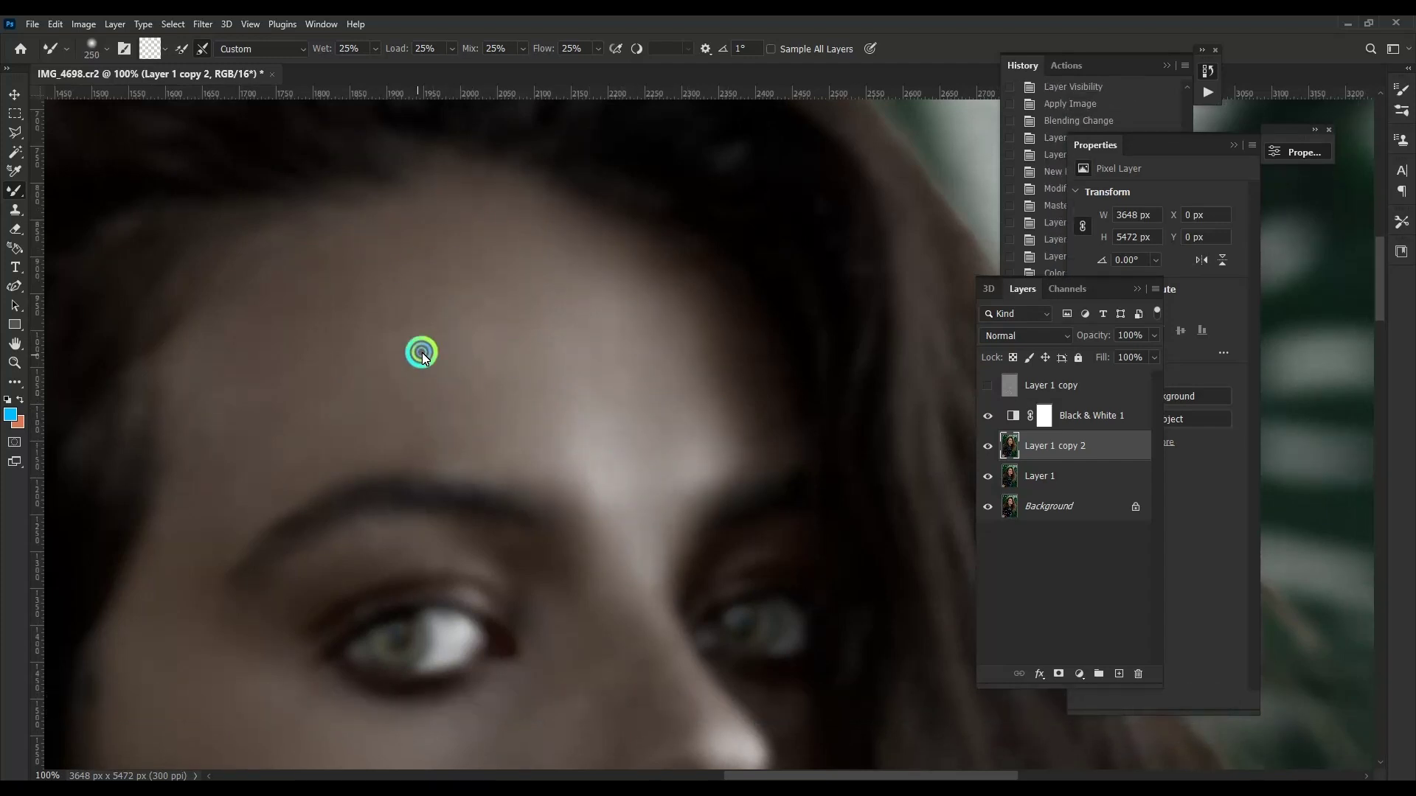
click(750, 414)
key(bracketright)
key(bracketright)
key(bracketright)
scroll(407, 332, down, 5)
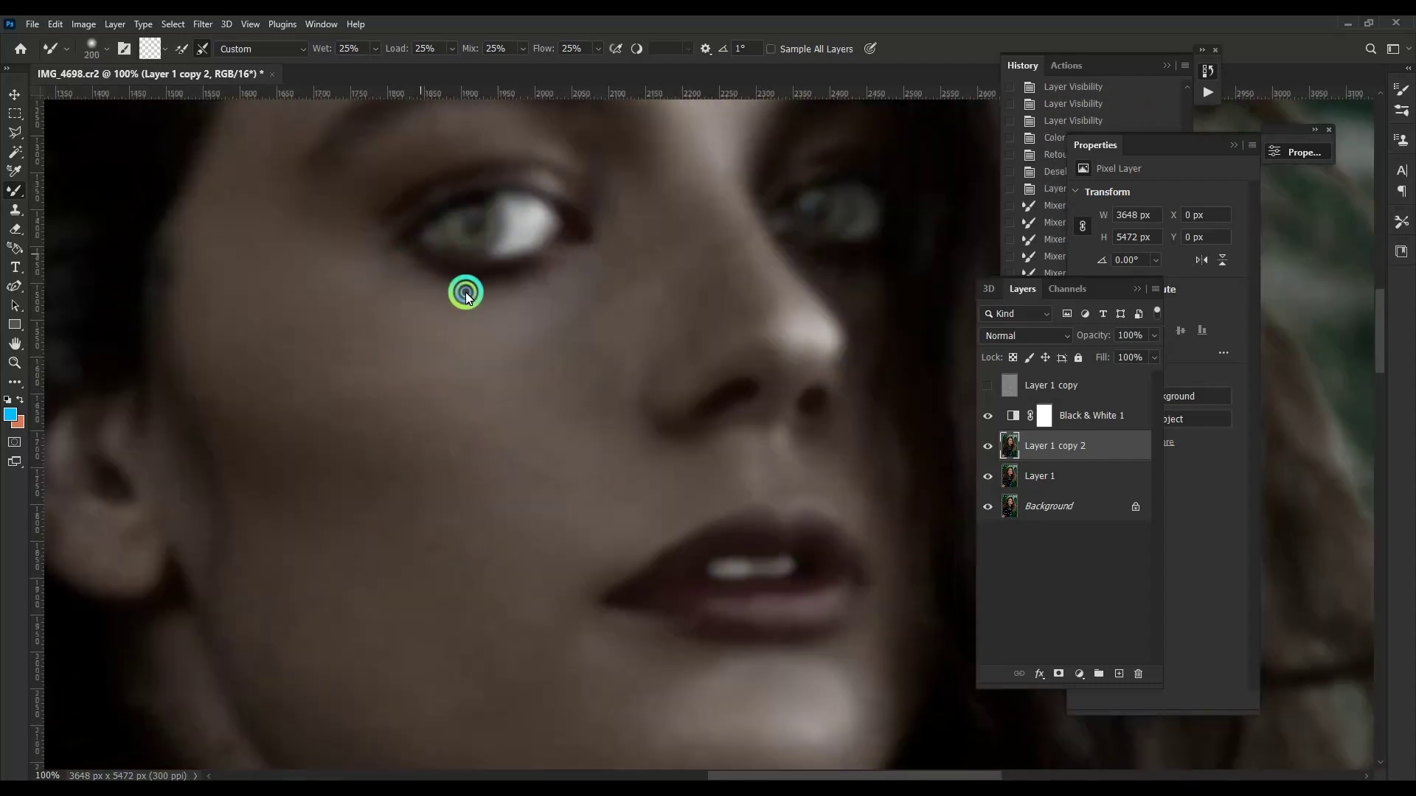
scroll(686, 436, up, 3)
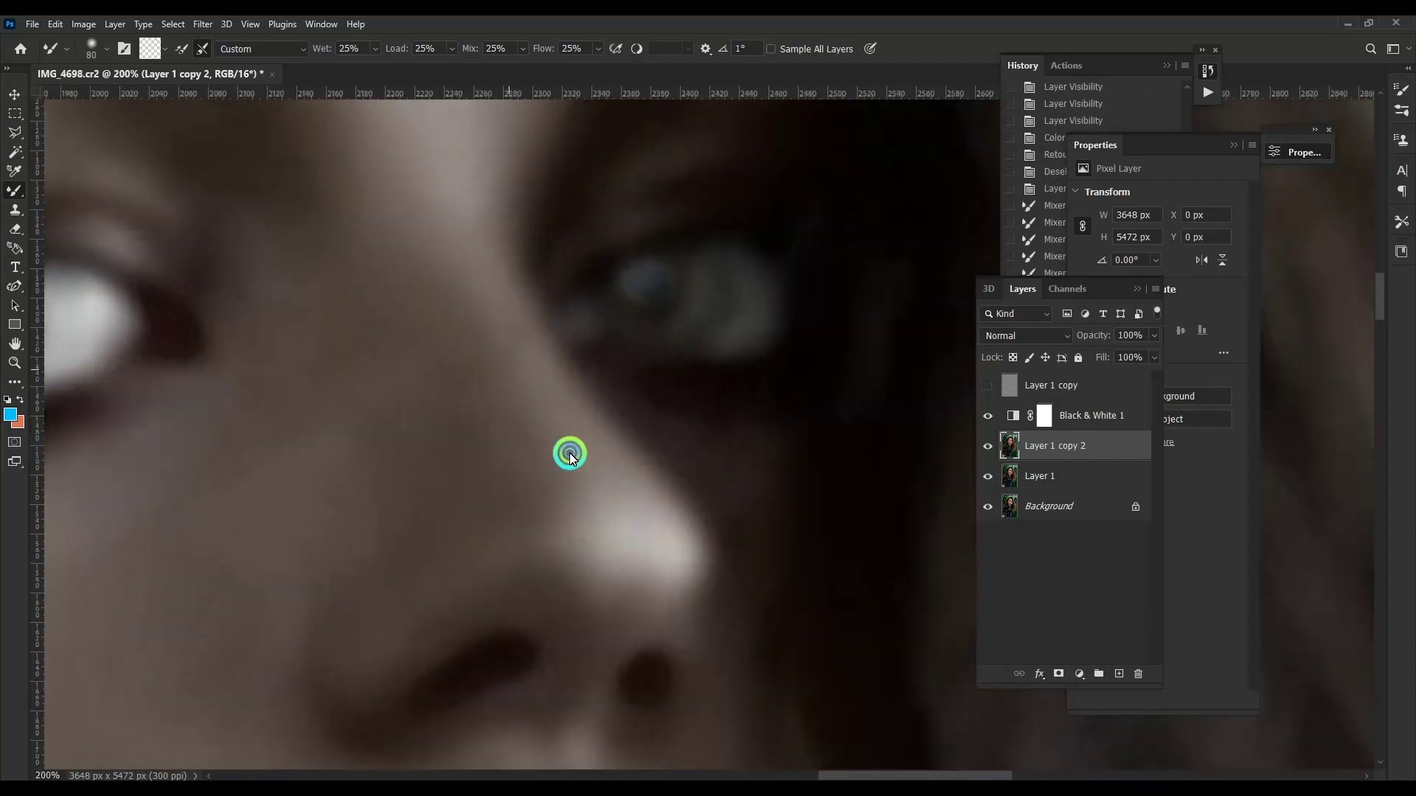
key(bracketright)
key(bracketright)
scroll(546, 426, down, 2)
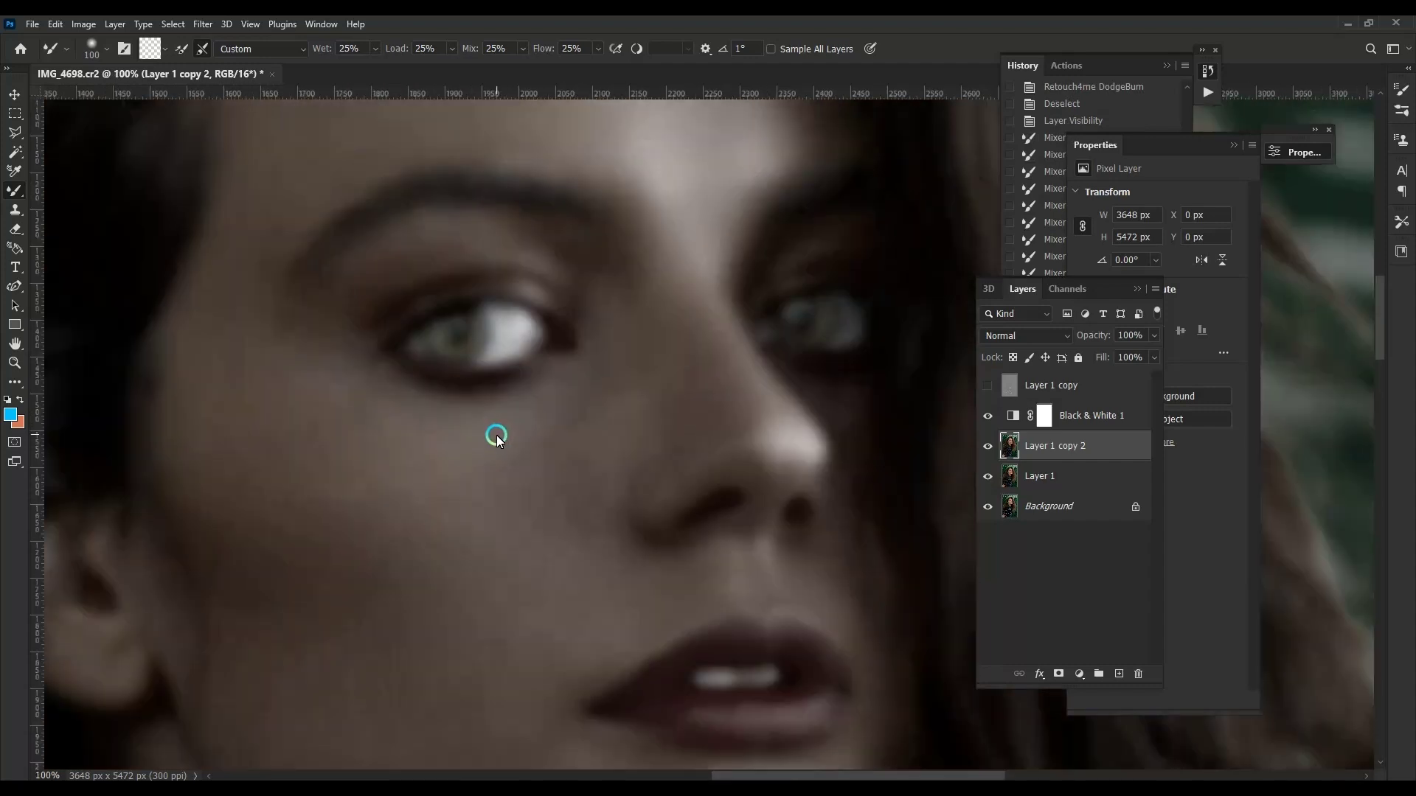
Step: Blend the cheek and nose skin at 200% zoom, resizing the brush between 125 and 200
key(ctrl+plus)
key(bracketleft)
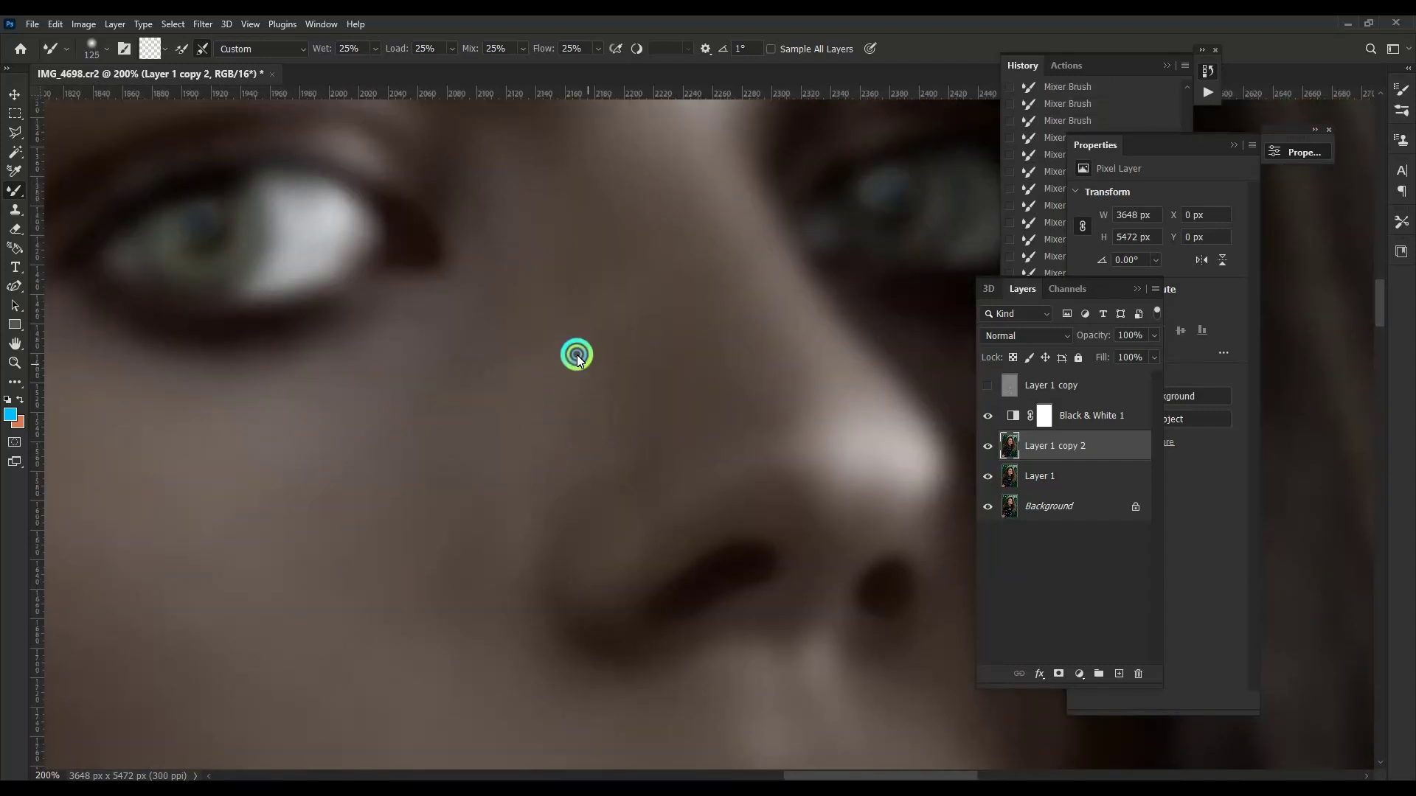
key(bracketright)
key(bracketright)
key(ctrl+minus)
key(ctrl+plus)
key(ctrl+minus)
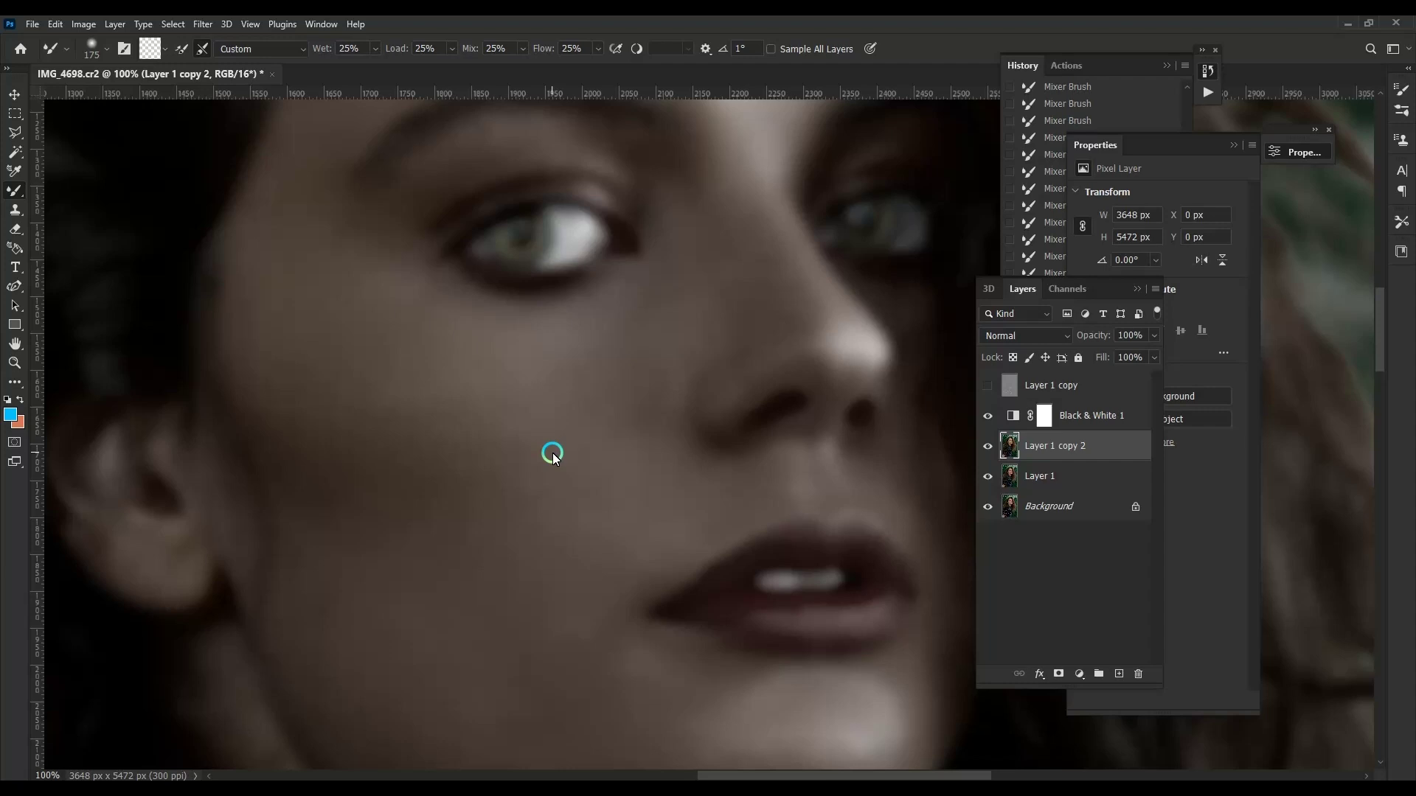
key(ctrl+plus)
key(ctrl+minus)
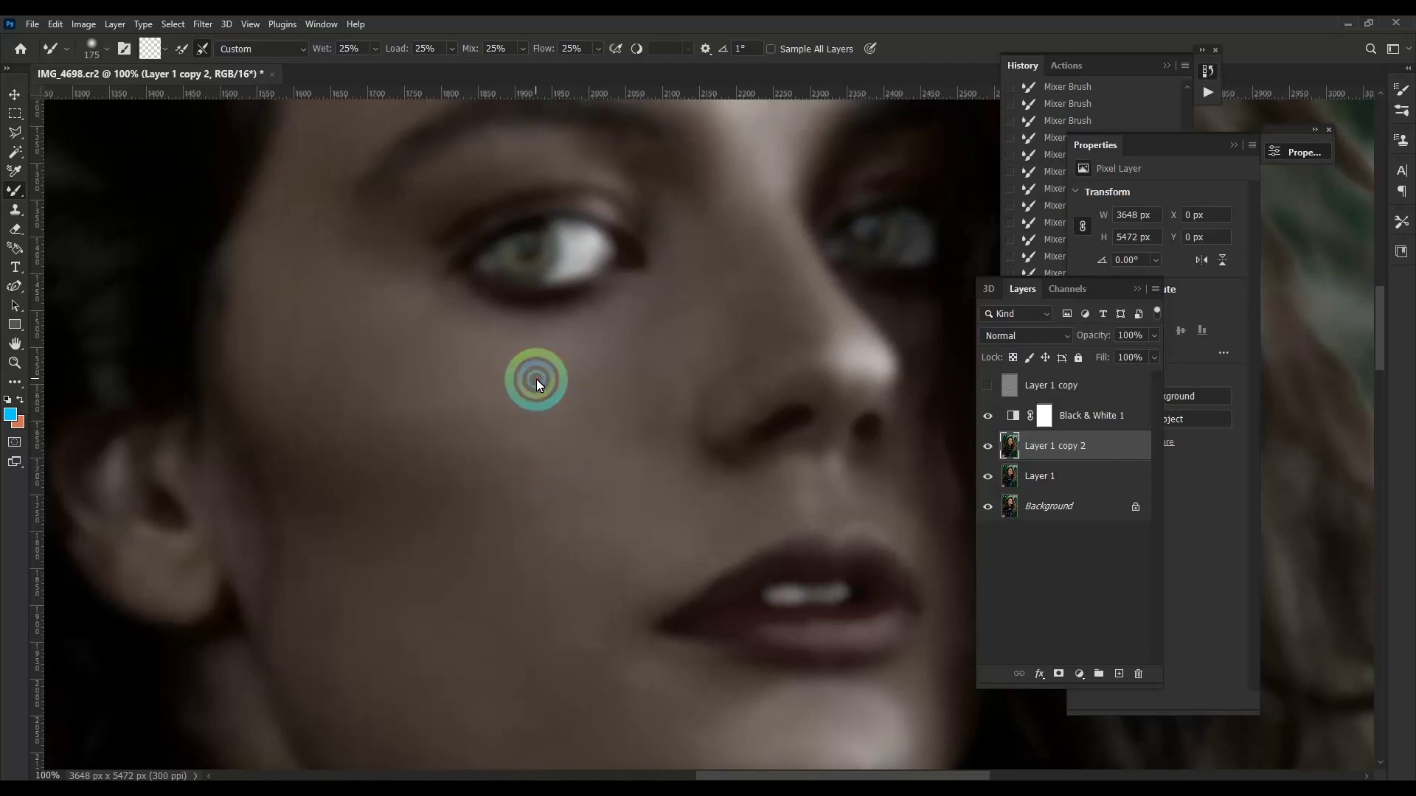
key(ctrl+minus)
key(ctrl+plus)
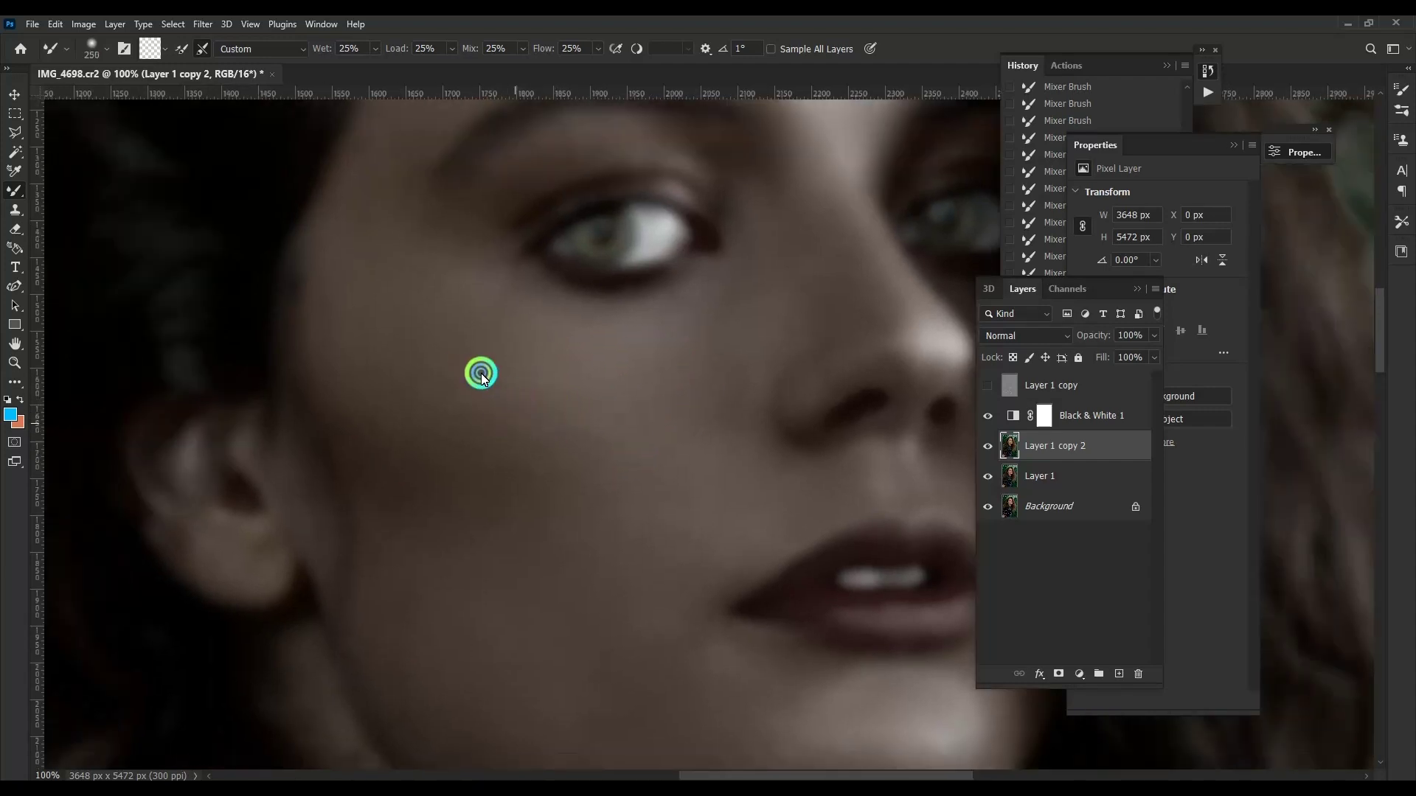
key(bracketleft)
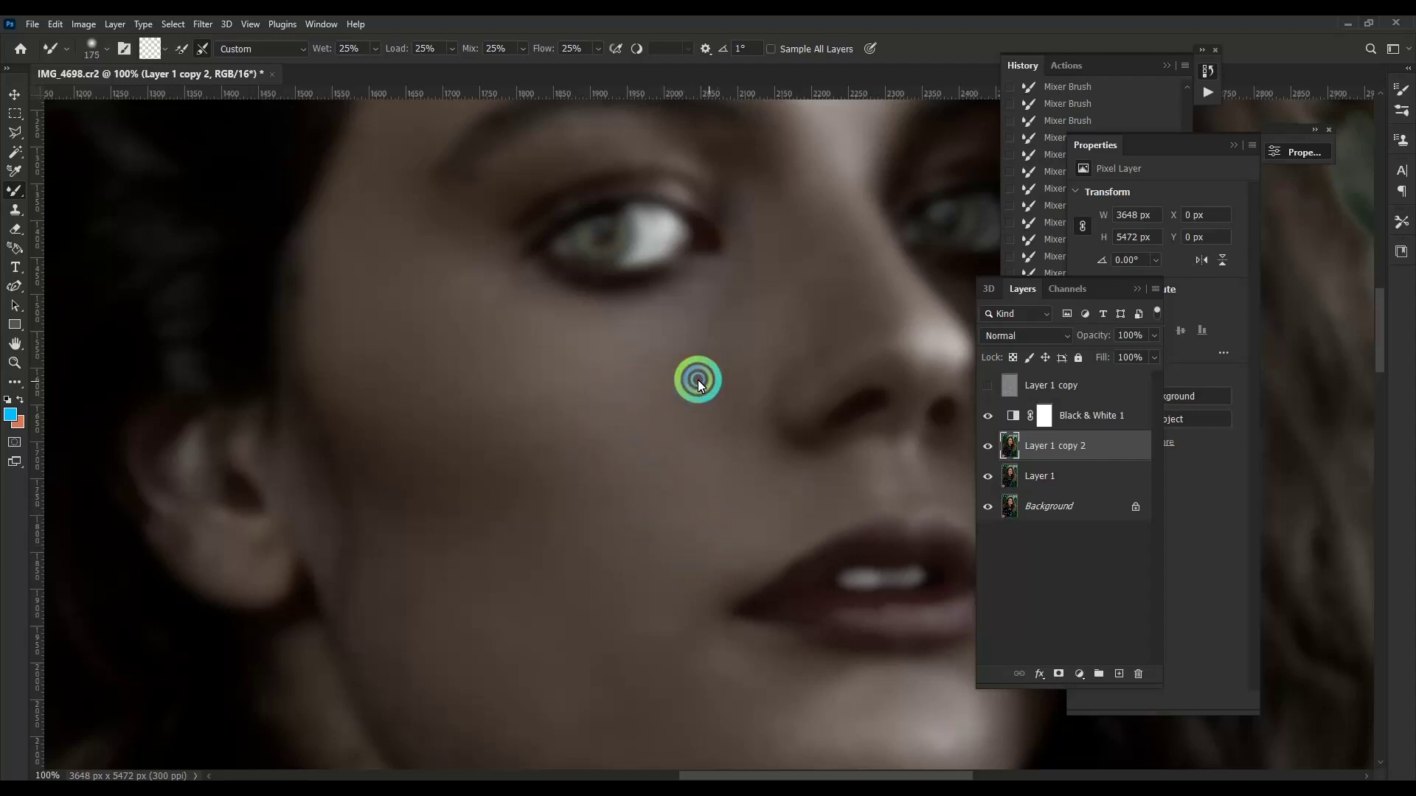
Step: Blend the skin around the mouth and chin with a smaller 125-175 brush
key(bracketleft)
key(bracketleft)
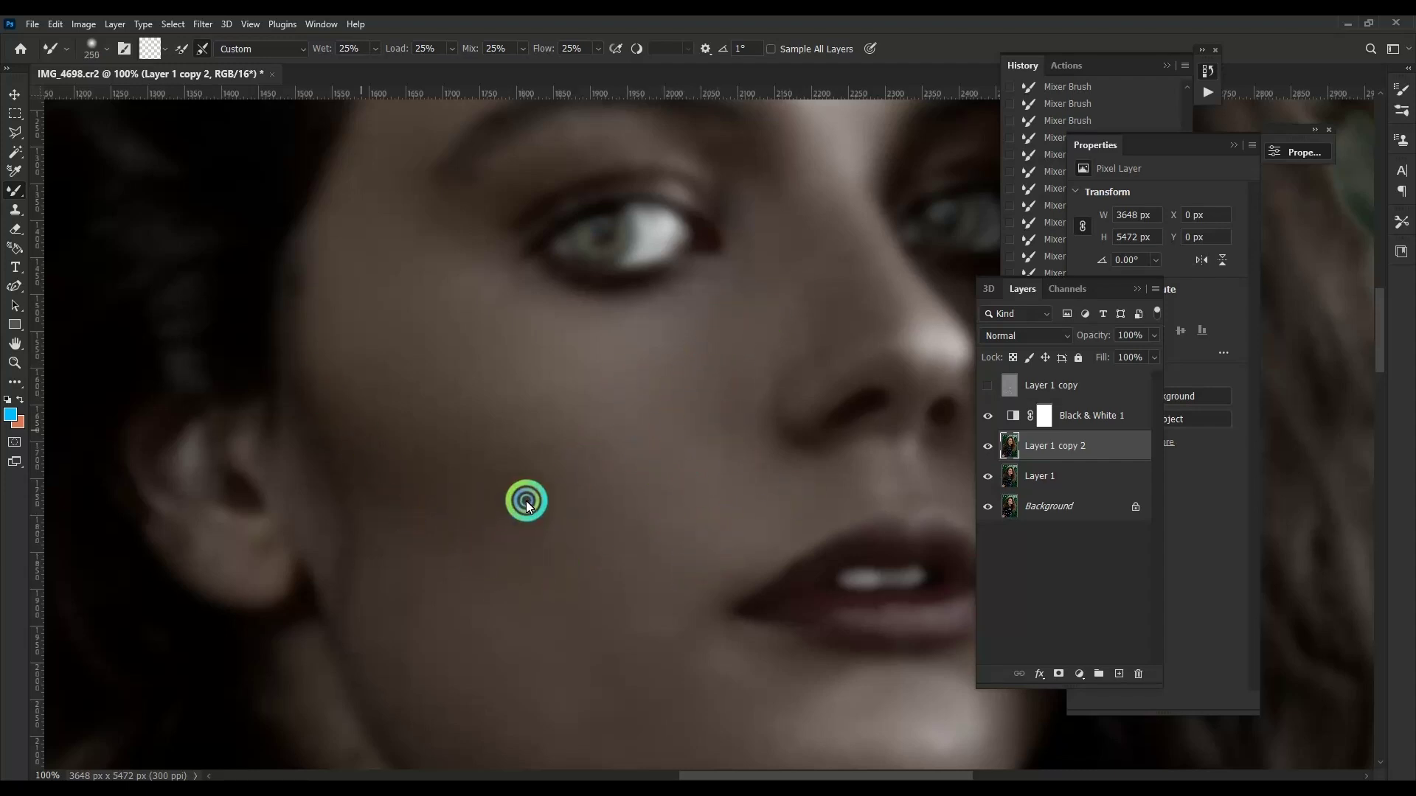
scroll(525, 499, down, 5)
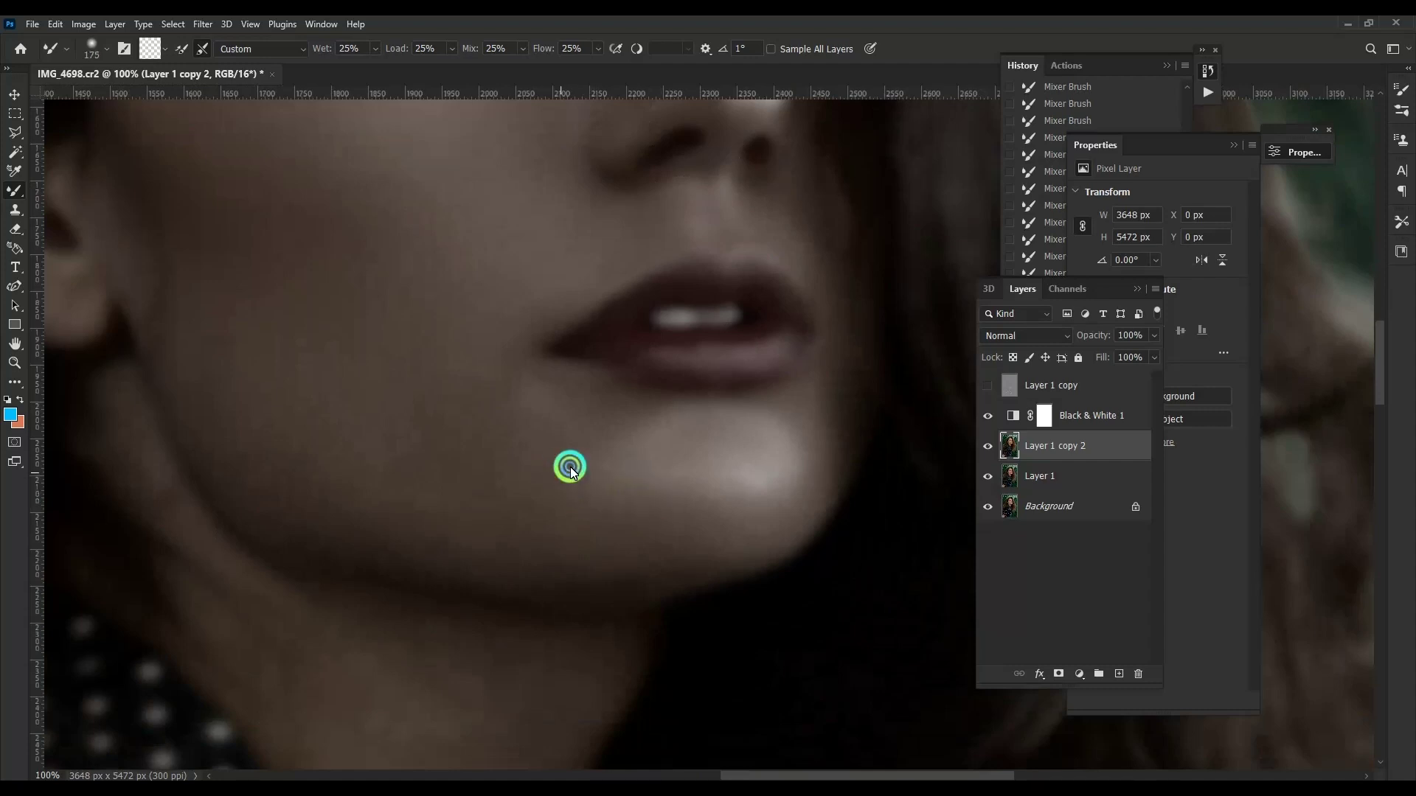
key(bracketright)
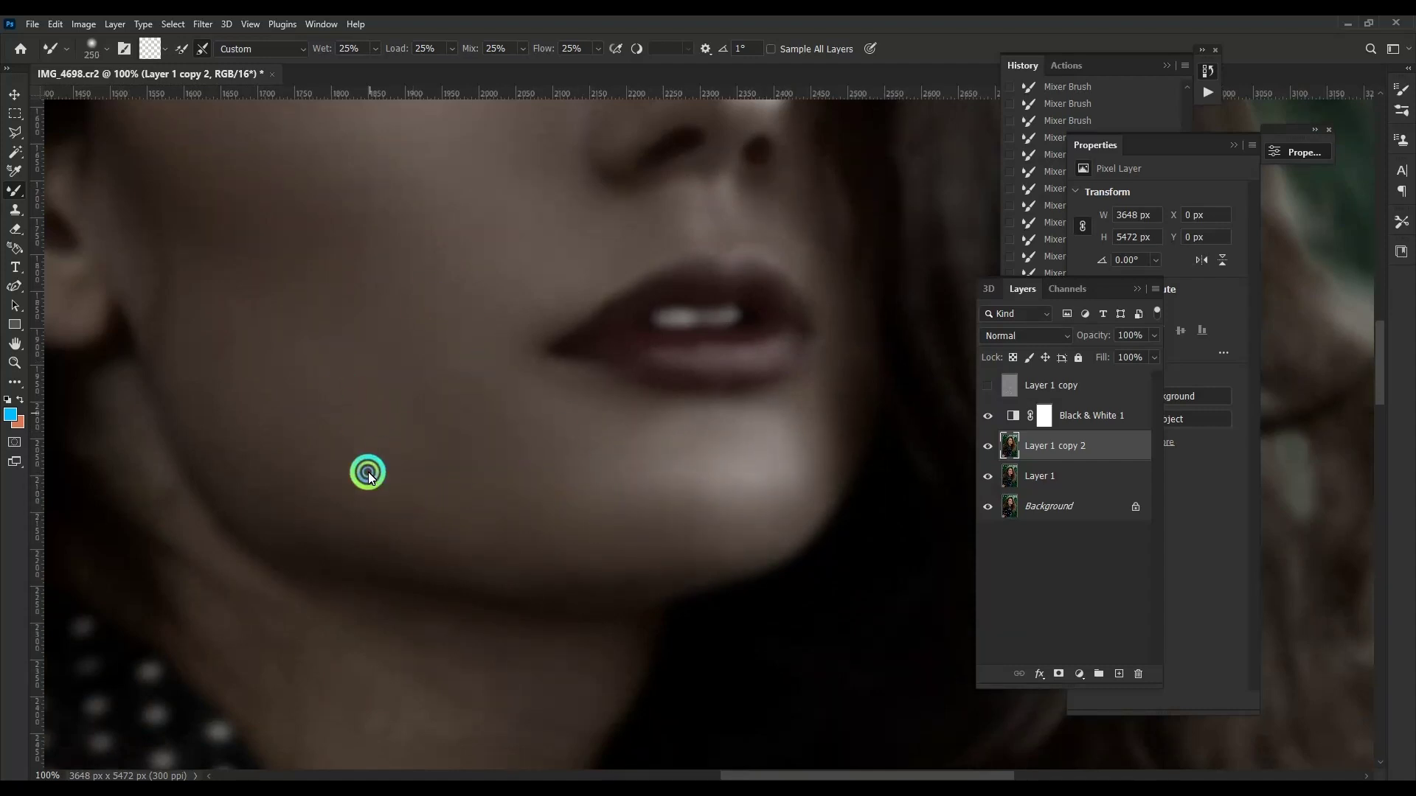
key(bracketleft)
scroll(623, 564, up, 3)
scroll(643, 564, right, 4)
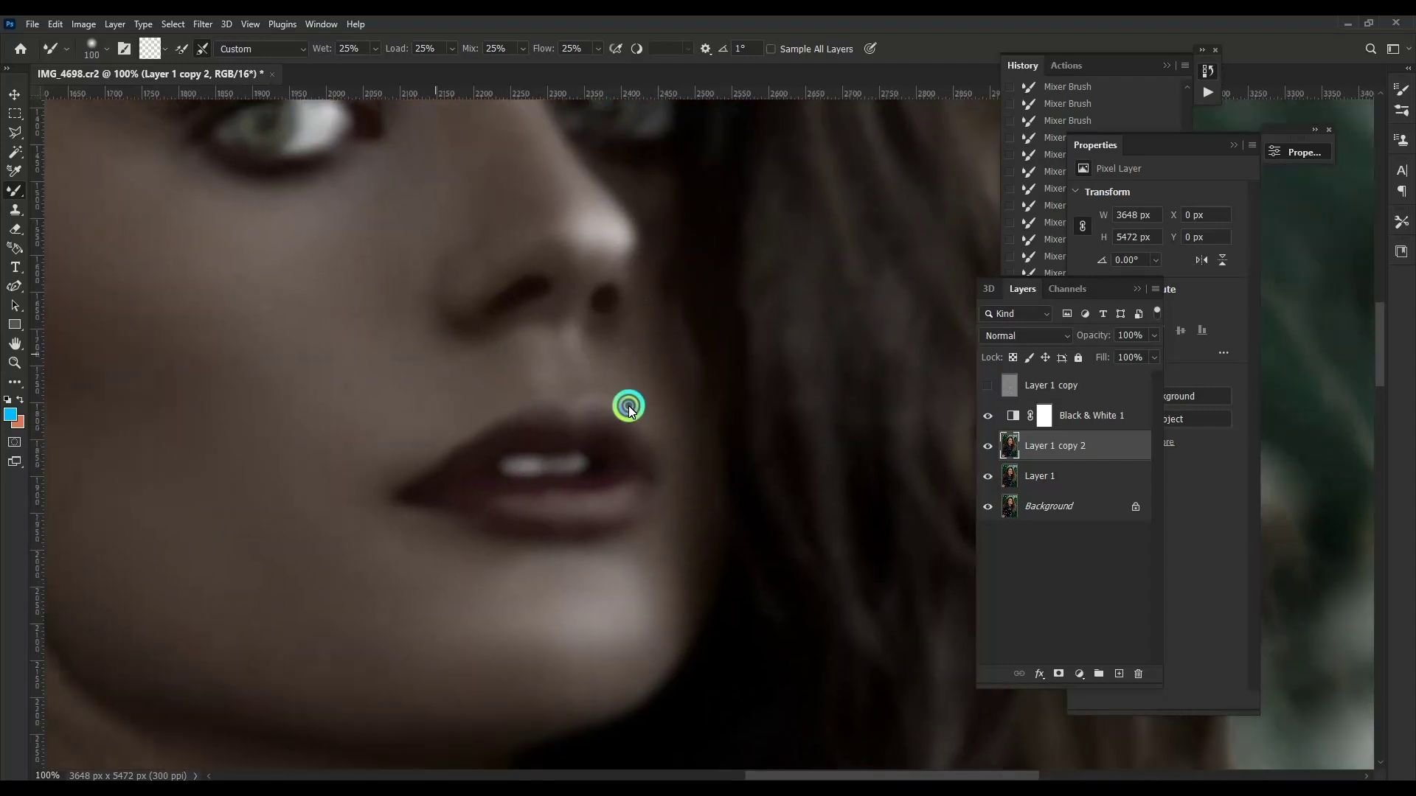
scroll(598, 420, left, 5)
scroll(465, 539, down, 5)
scroll(539, 350, right, 2)
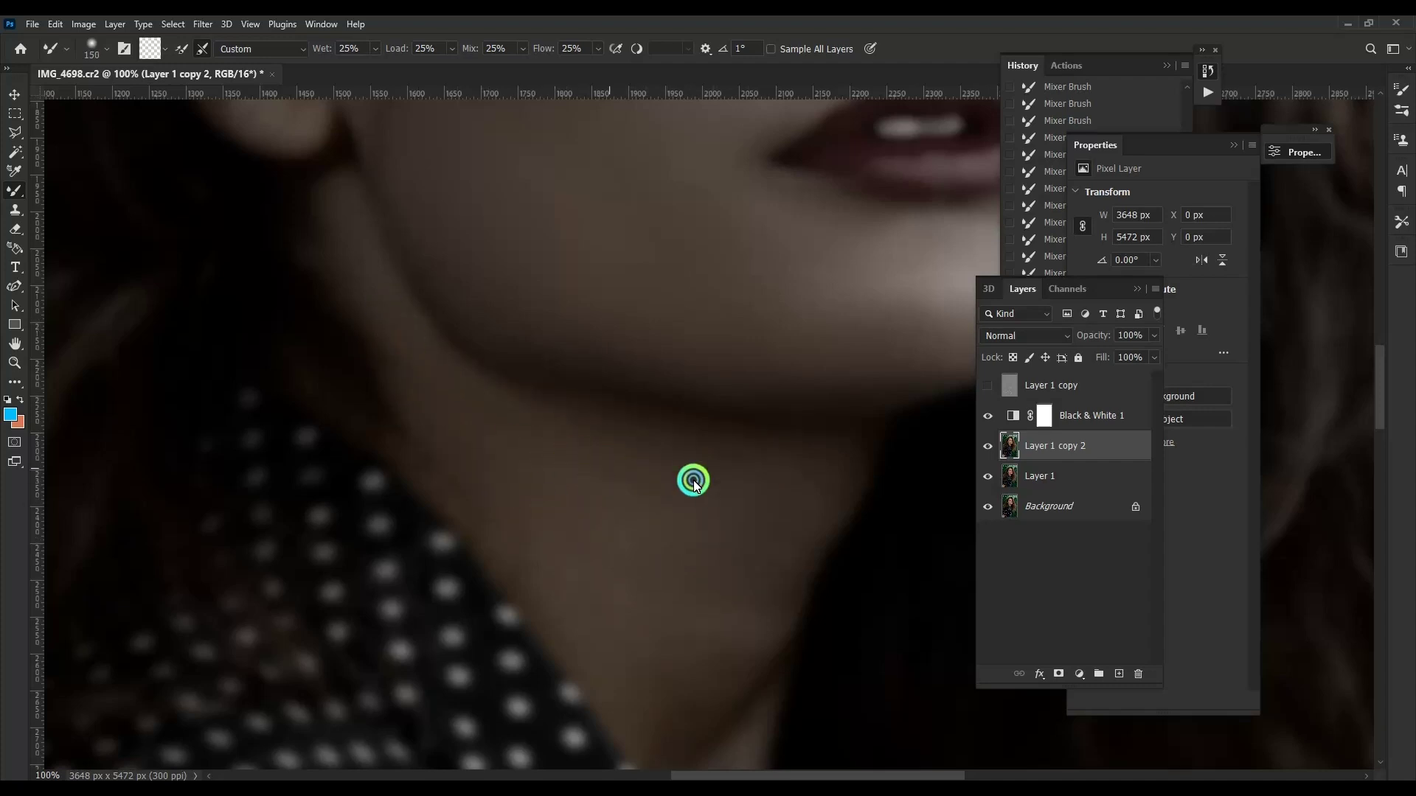
scroll(666, 459, down, 3)
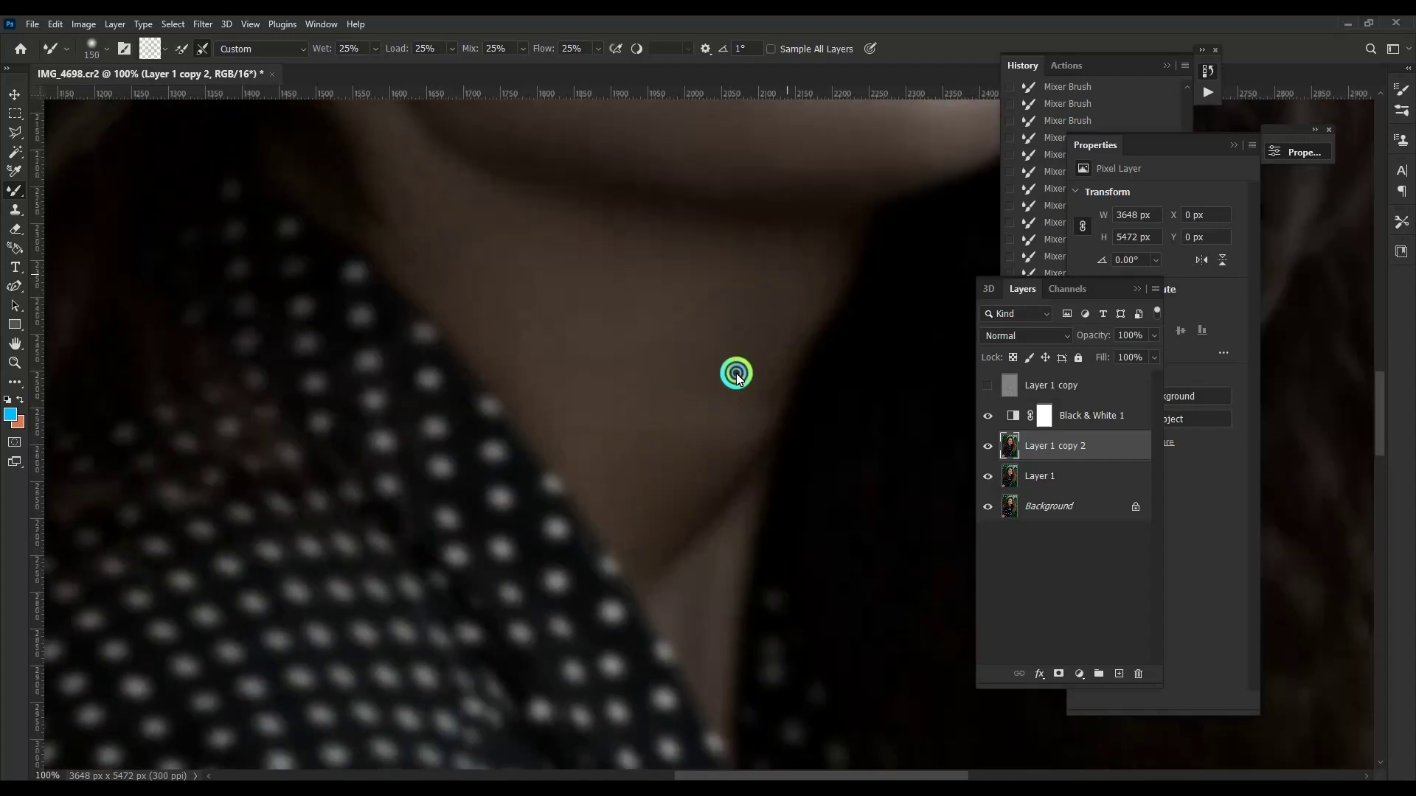
scroll(644, 485, up, 5)
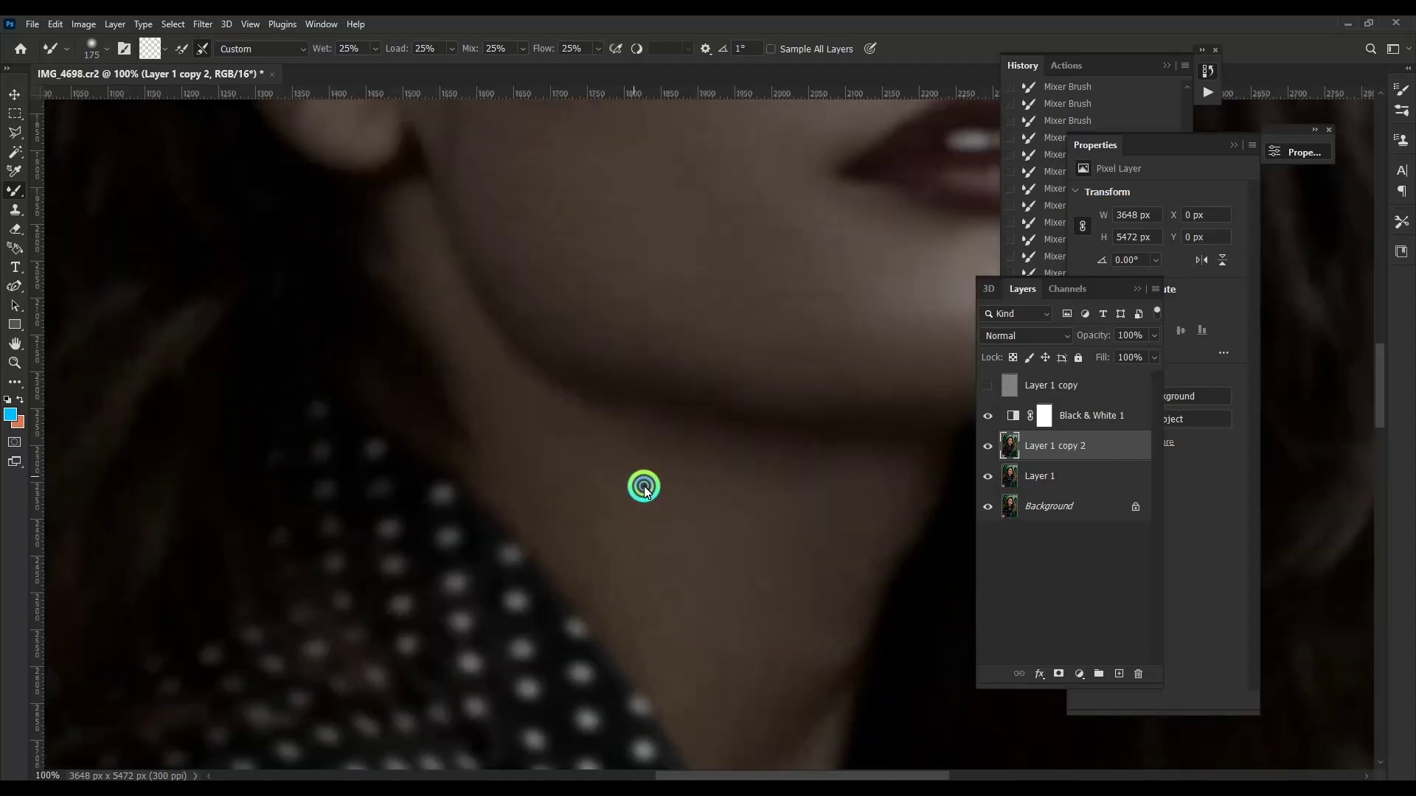
Step: Blend the skin around the eyes and up across the forehead
key(bracketleft)
key(bracketleft)
scroll(622, 578, up, 5)
scroll(586, 616, right, 3)
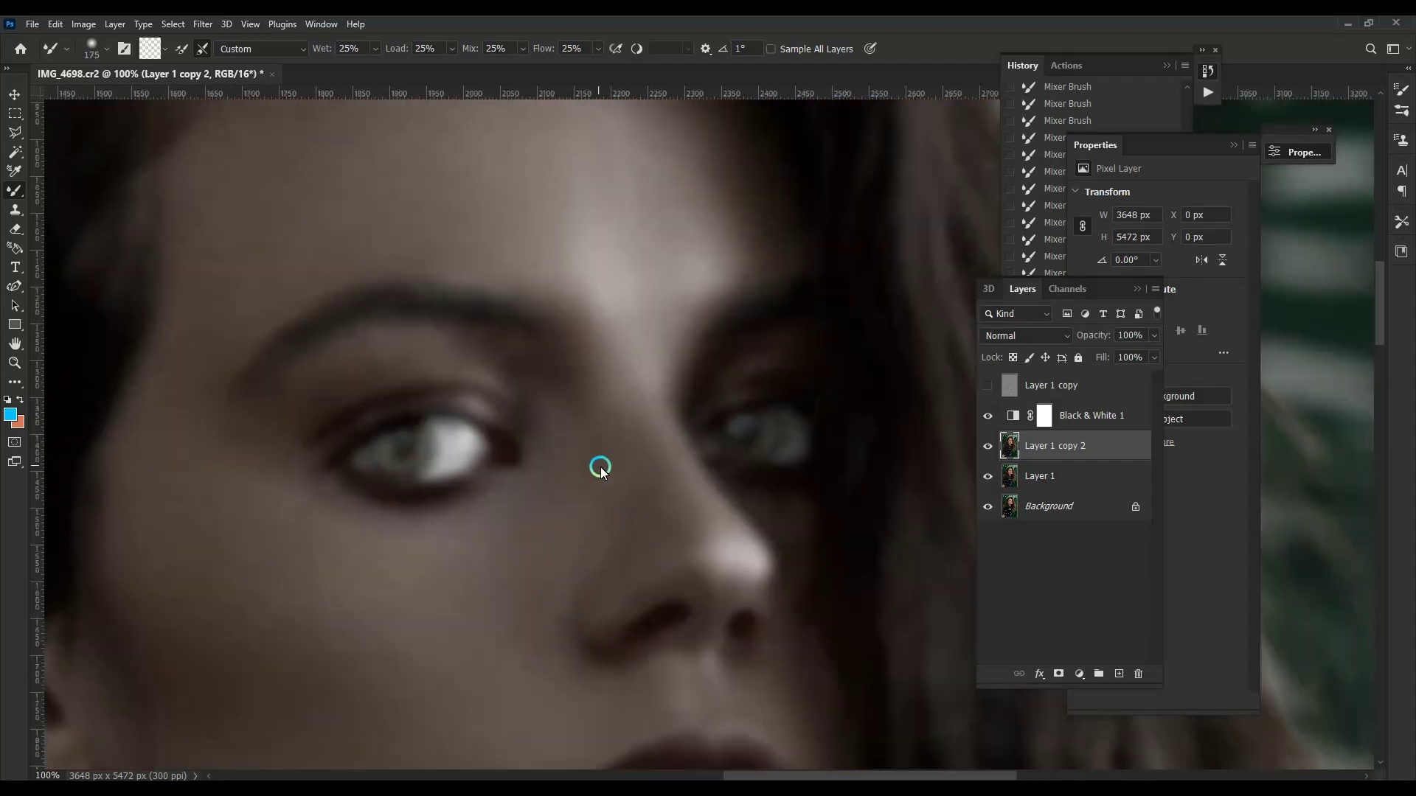
scroll(600, 467, up, 2)
scroll(613, 457, left, 1)
scroll(659, 542, up, 6)
scroll(754, 485, left, 3)
key(bracketright)
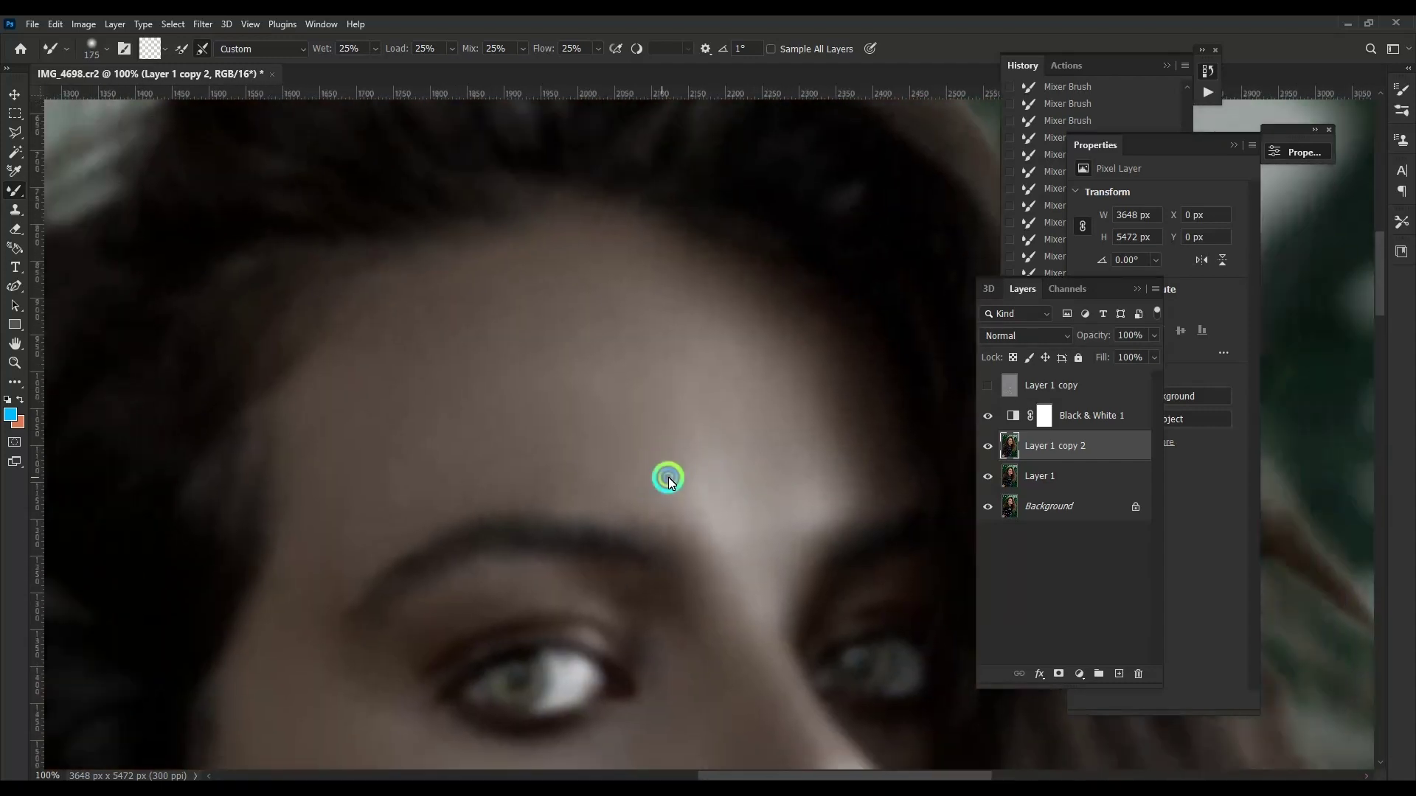
key(ctrl+minus)
scroll(636, 120, down, 5)
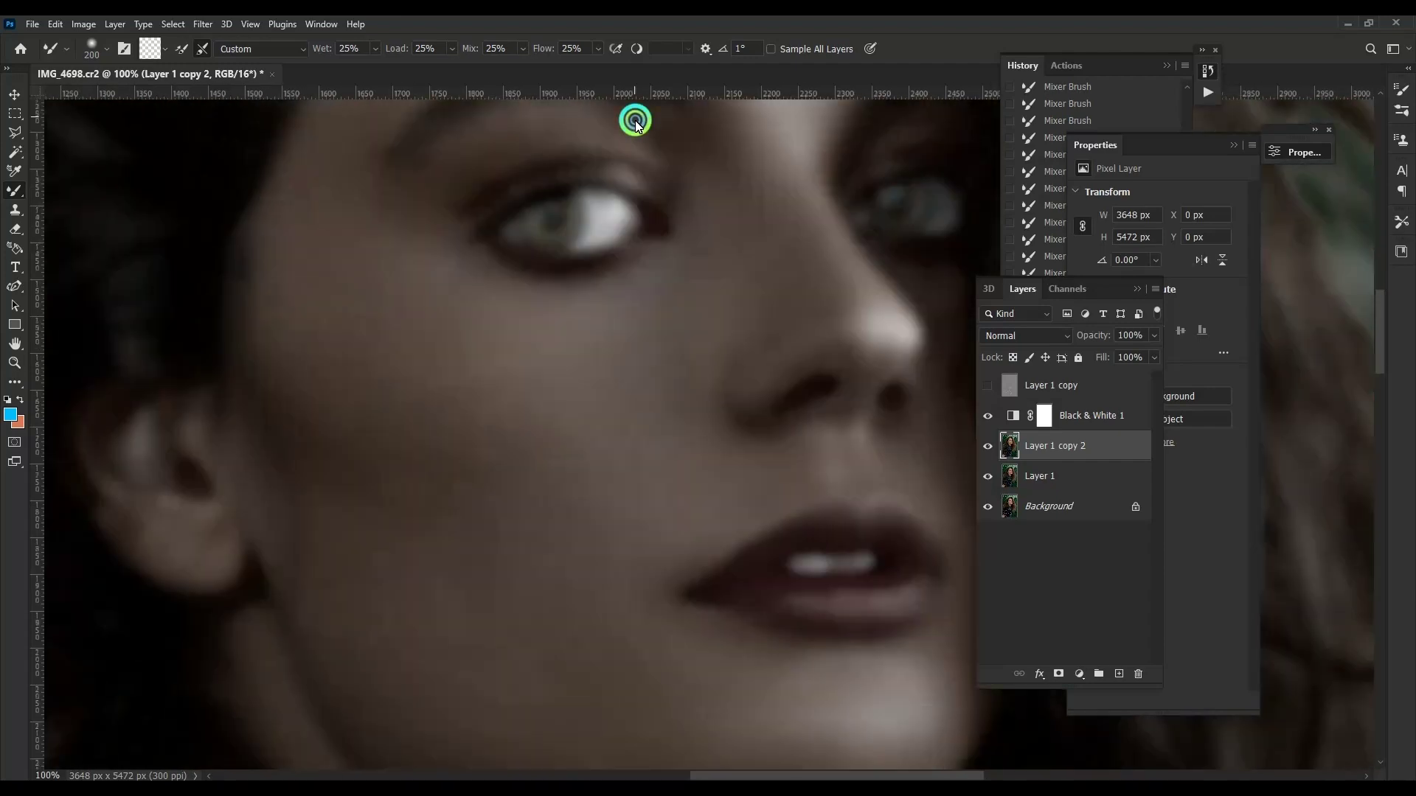
scroll(544, 288, down, 5)
scroll(923, 467, up, 5)
scroll(958, 458, up, 3)
scroll(958, 457, left, 2)
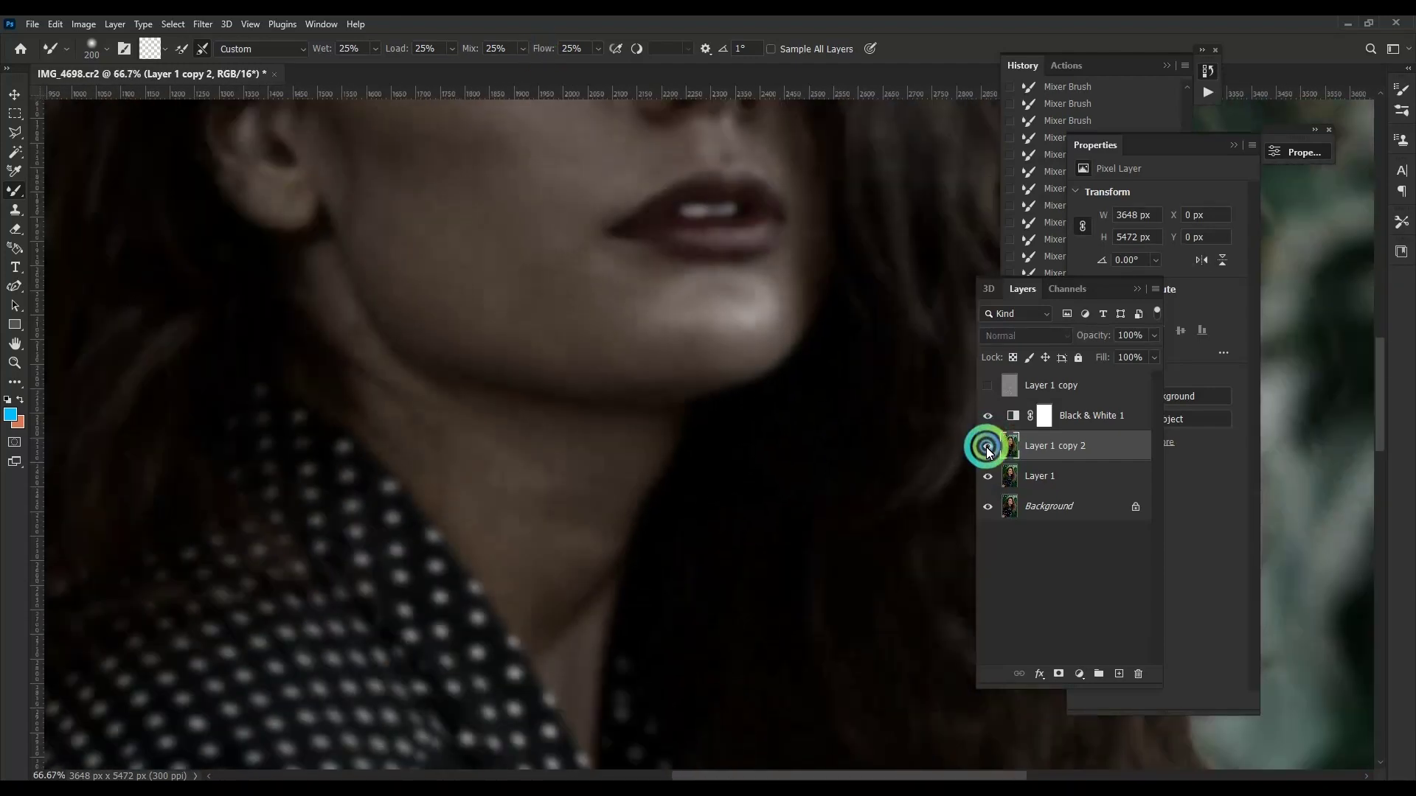
Step: Blend the skin tone along the upper arm with a smaller Mixer Brush
scroll(528, 512, down, 5)
scroll(848, 490, down, 3)
scroll(848, 491, left, 5)
scroll(610, 486, left, 3)
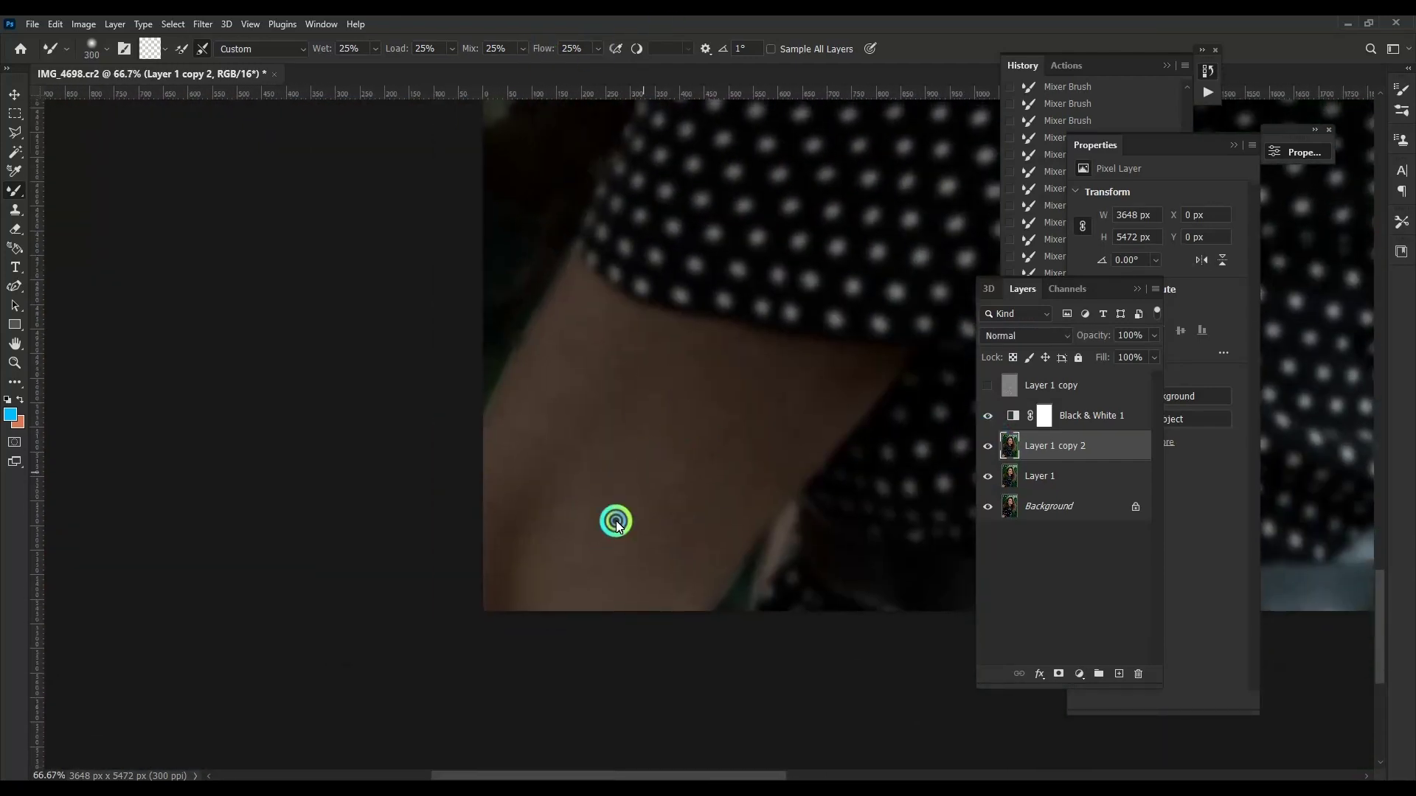
key(bracketleft)
drag(589, 522, 562, 540)
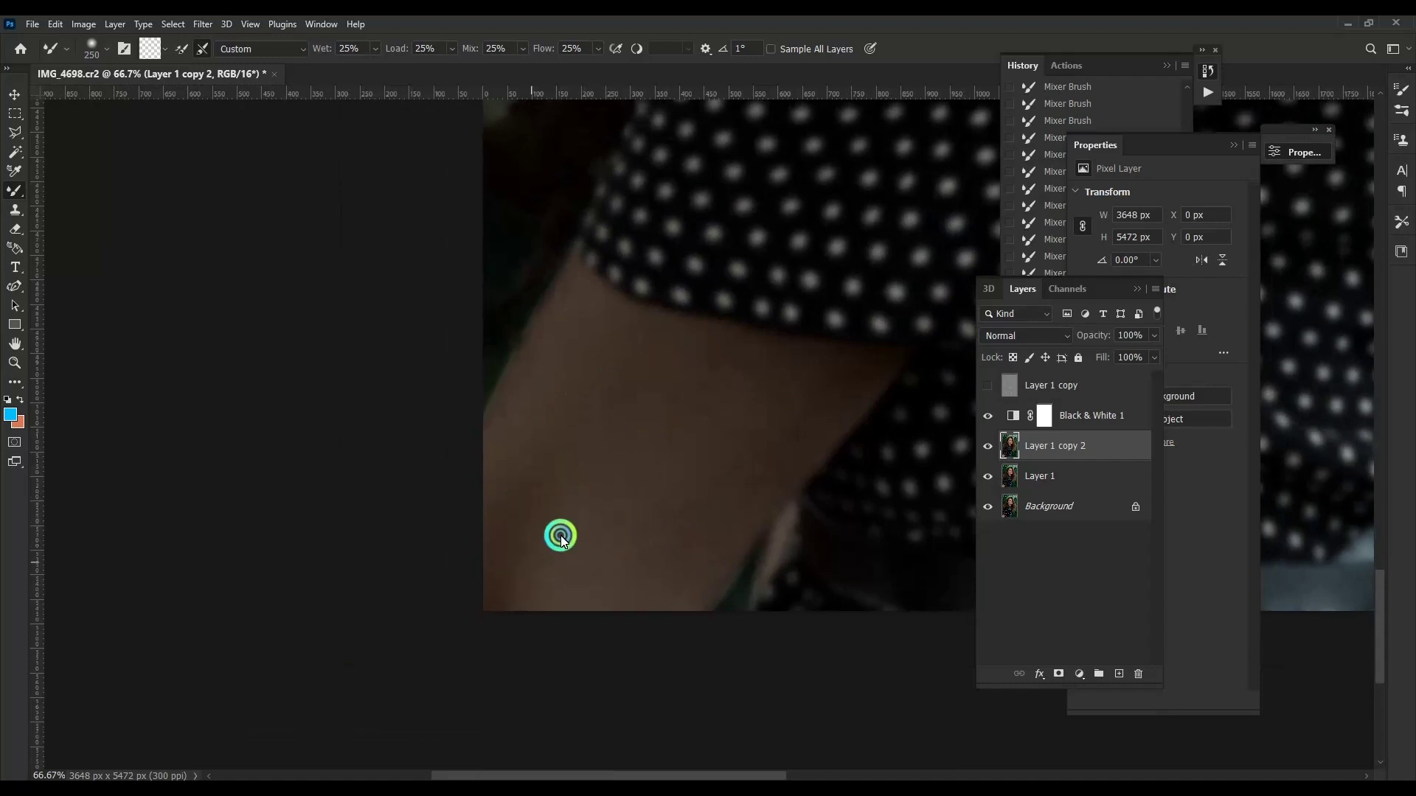
key(bracketleft)
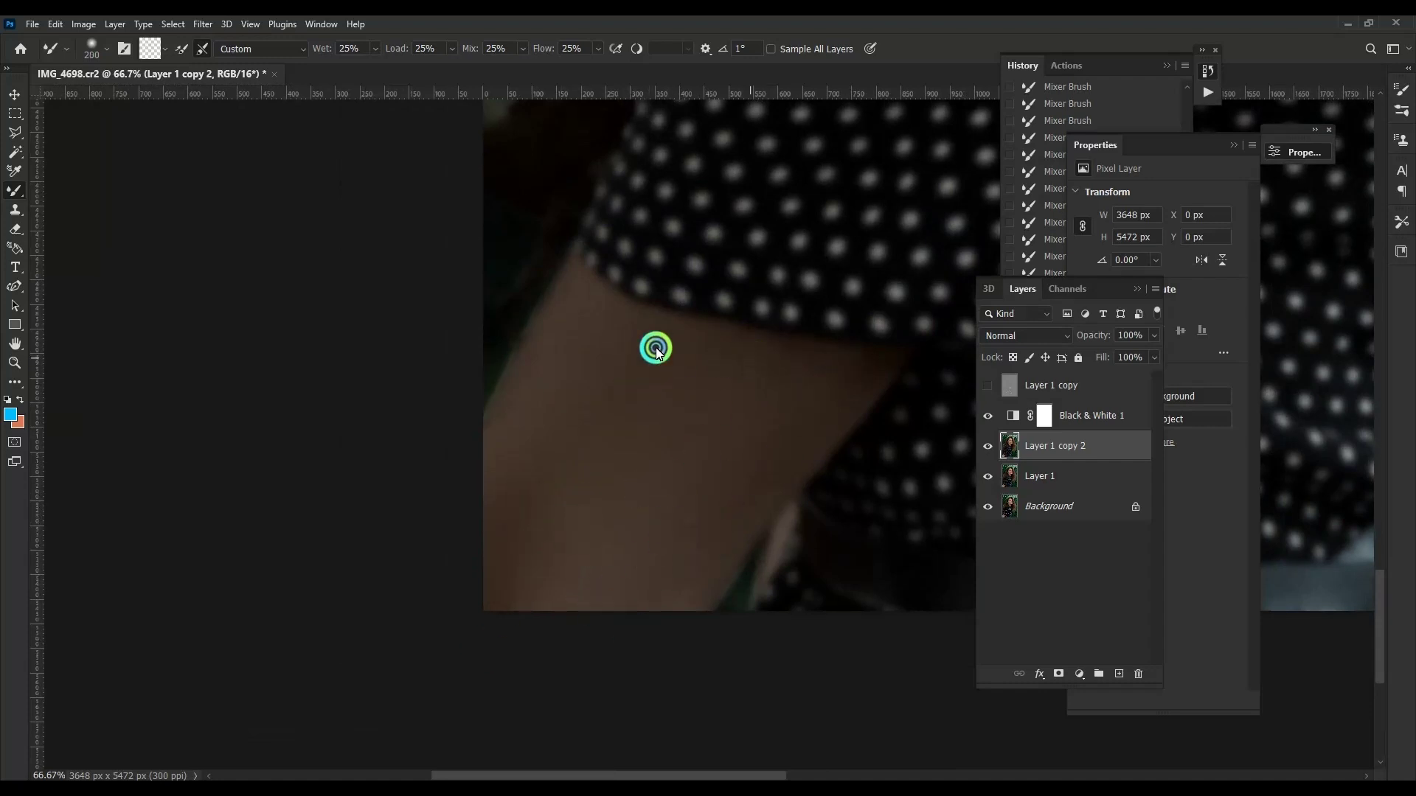
Step: Move up to the mouth and cheek area and enlarge the blending brush for it
scroll(572, 422, up, 2)
scroll(515, 657, up, 5)
scroll(578, 673, up, 2)
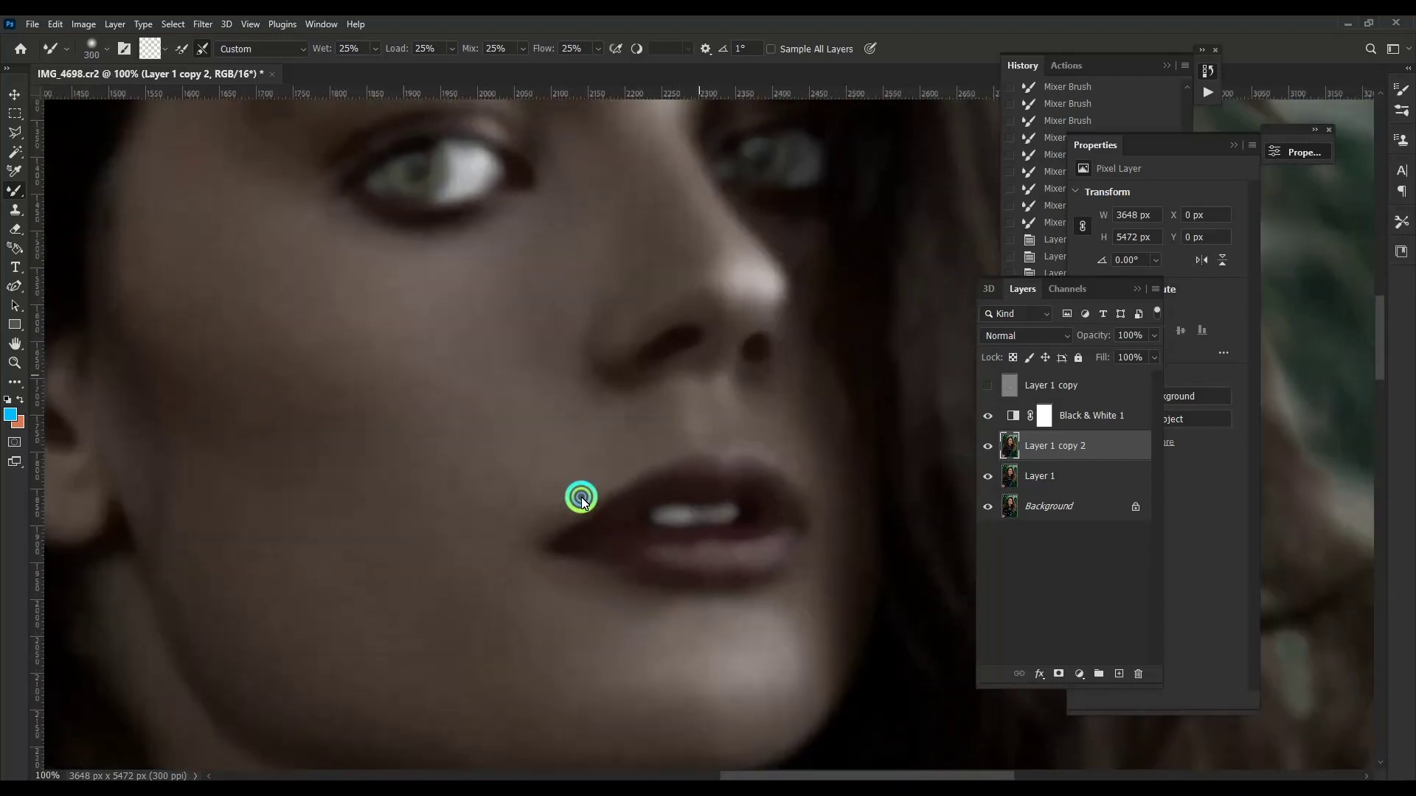
scroll(483, 490, up, 2)
scroll(459, 440, down, 3)
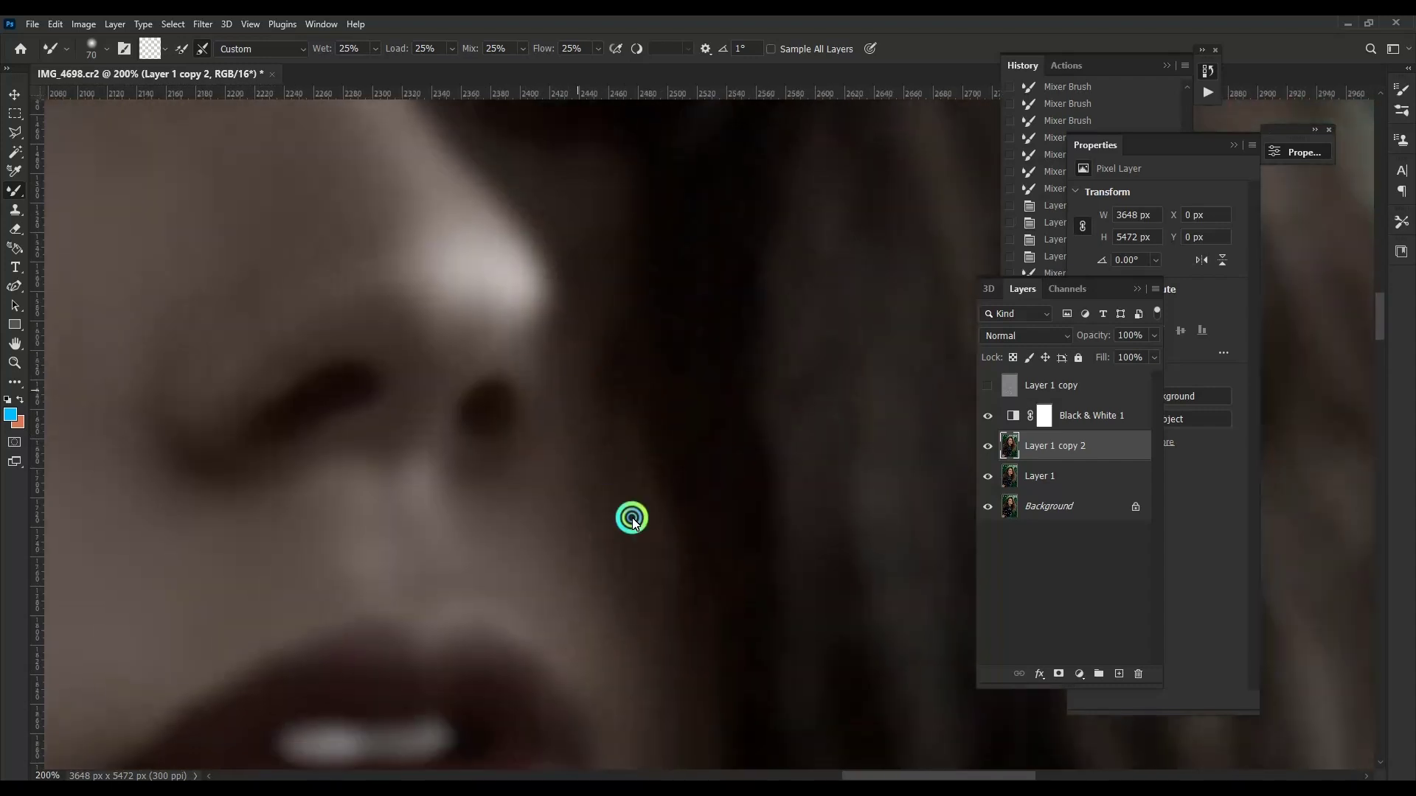
scroll(629, 515, down, 3)
key(bracketright)
scroll(775, 416, down, 5)
scroll(825, 370, up, 3)
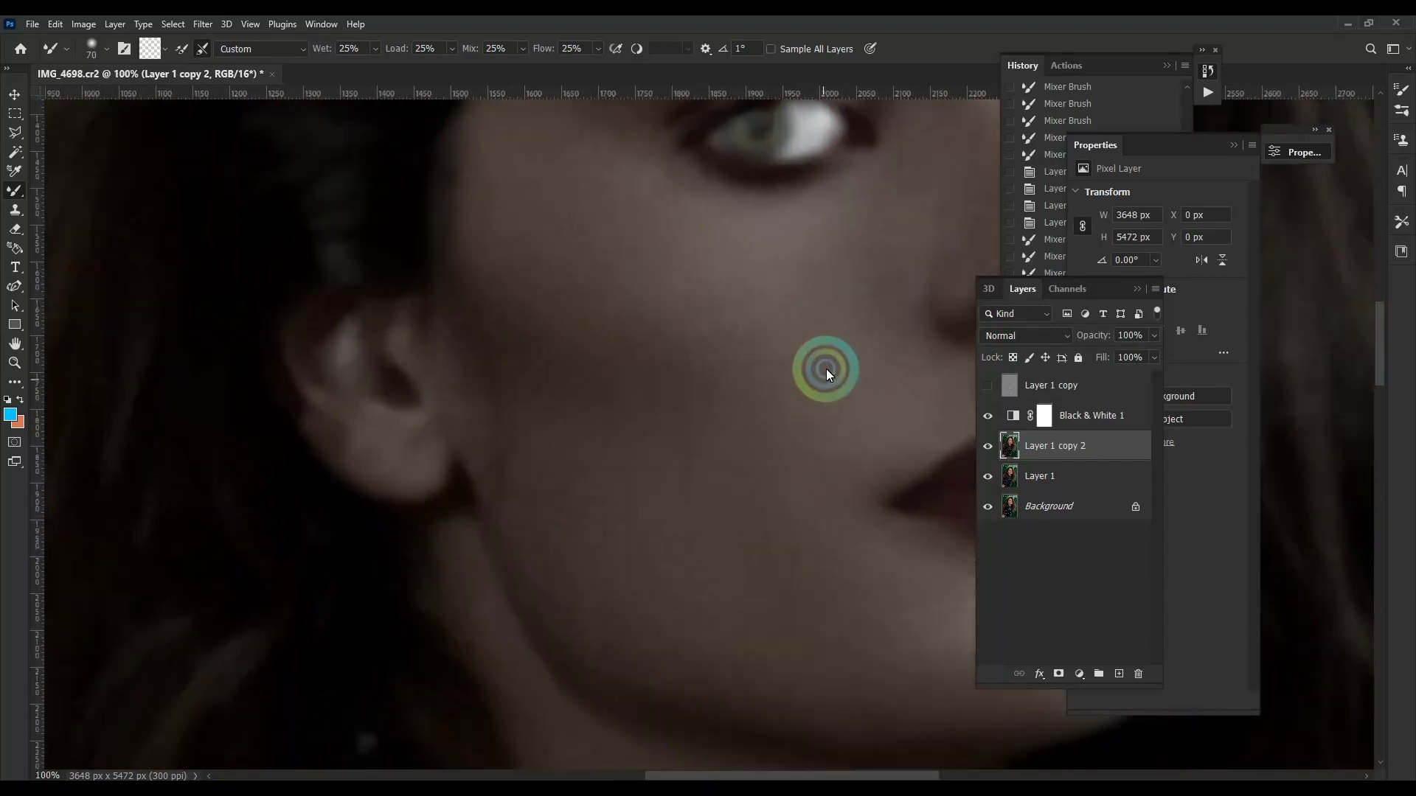
scroll(484, 562, up, 2)
key(bracketright)
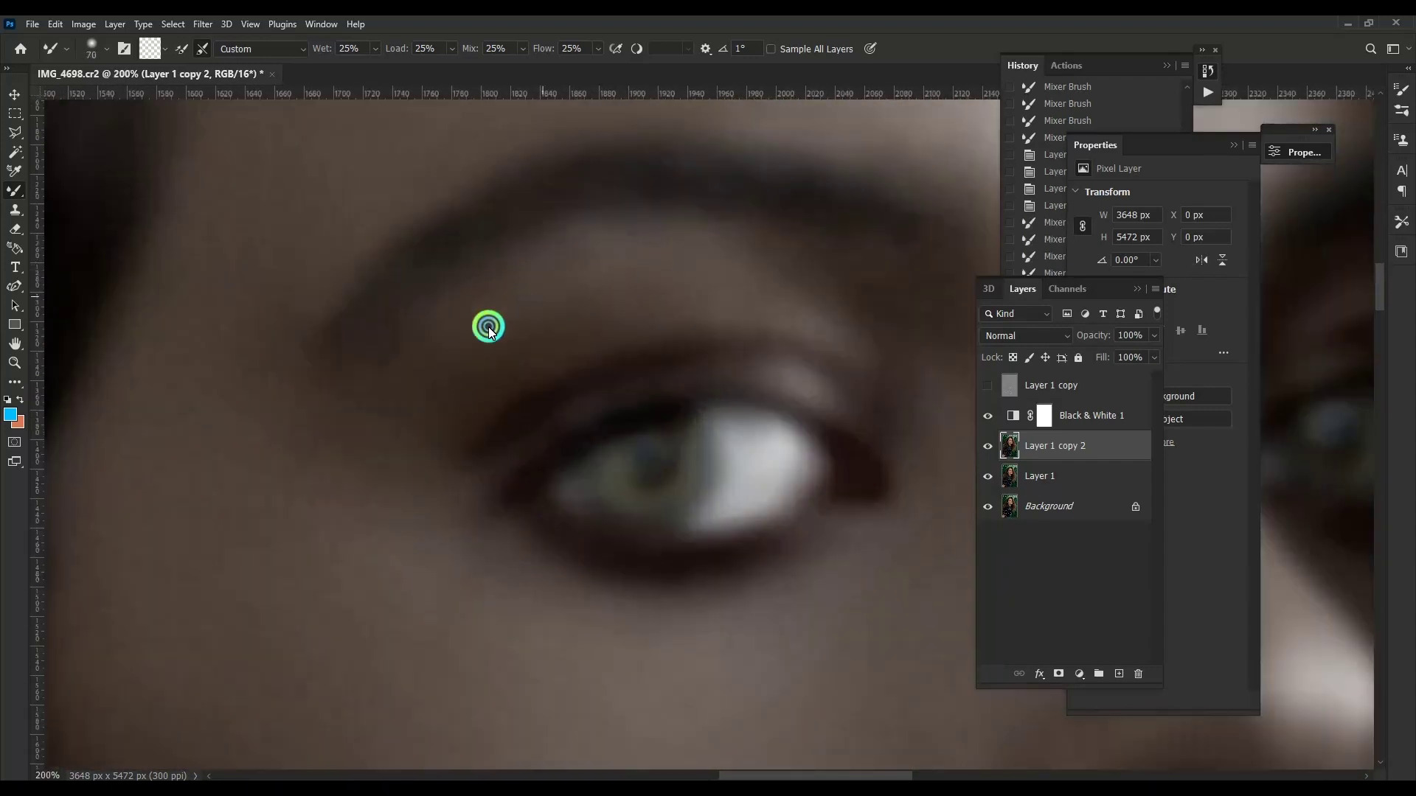
key(bracketright)
key(bracketright)
Step: Show Layer 1 copy and clone stray hair strands off the forehead with a fine brush
click(987, 385)
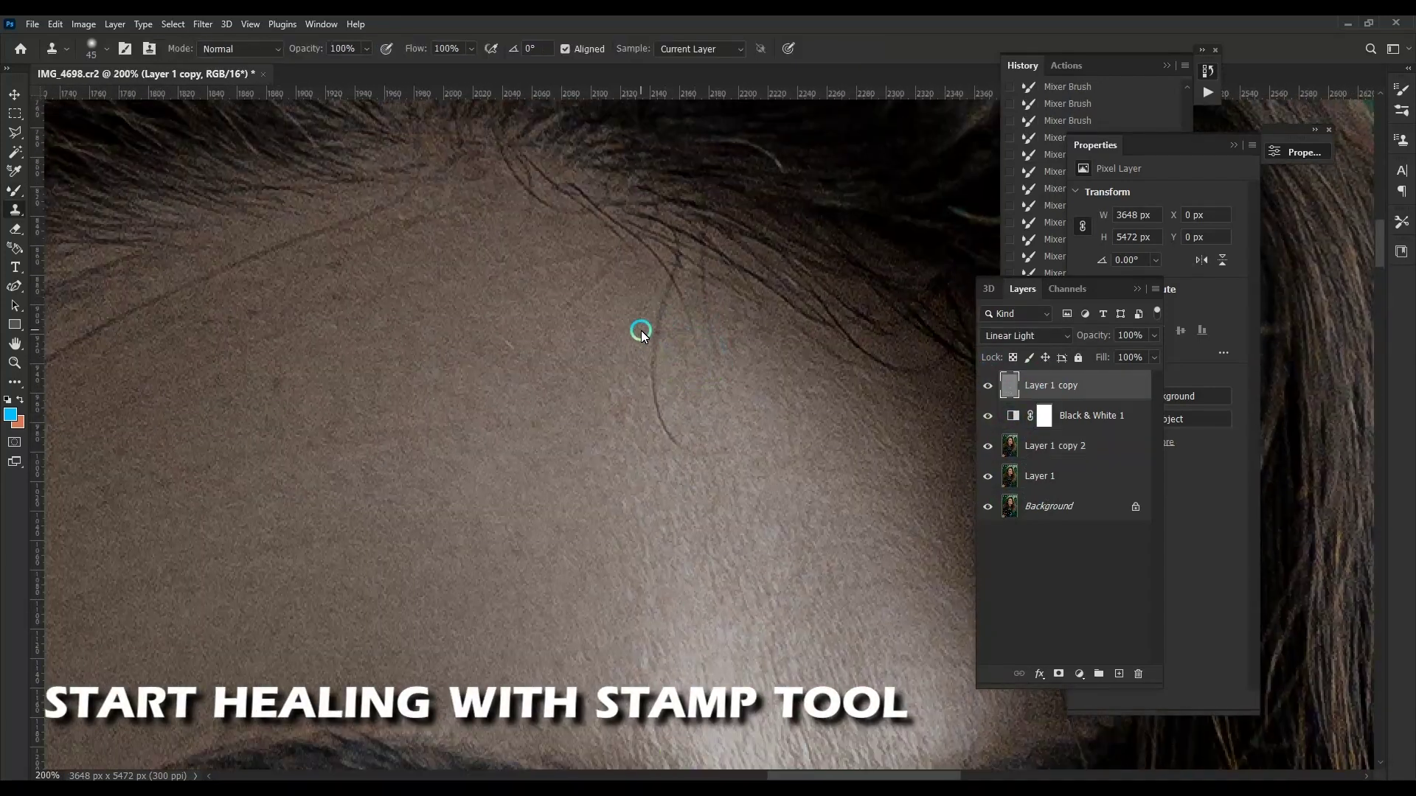
key(bracketleft)
key(bracketleft)
key(bracketleft)
mouse_move(652, 289)
mouse_down()
mouse_move(674, 440)
mouse_move(699, 347)
mouse_up()
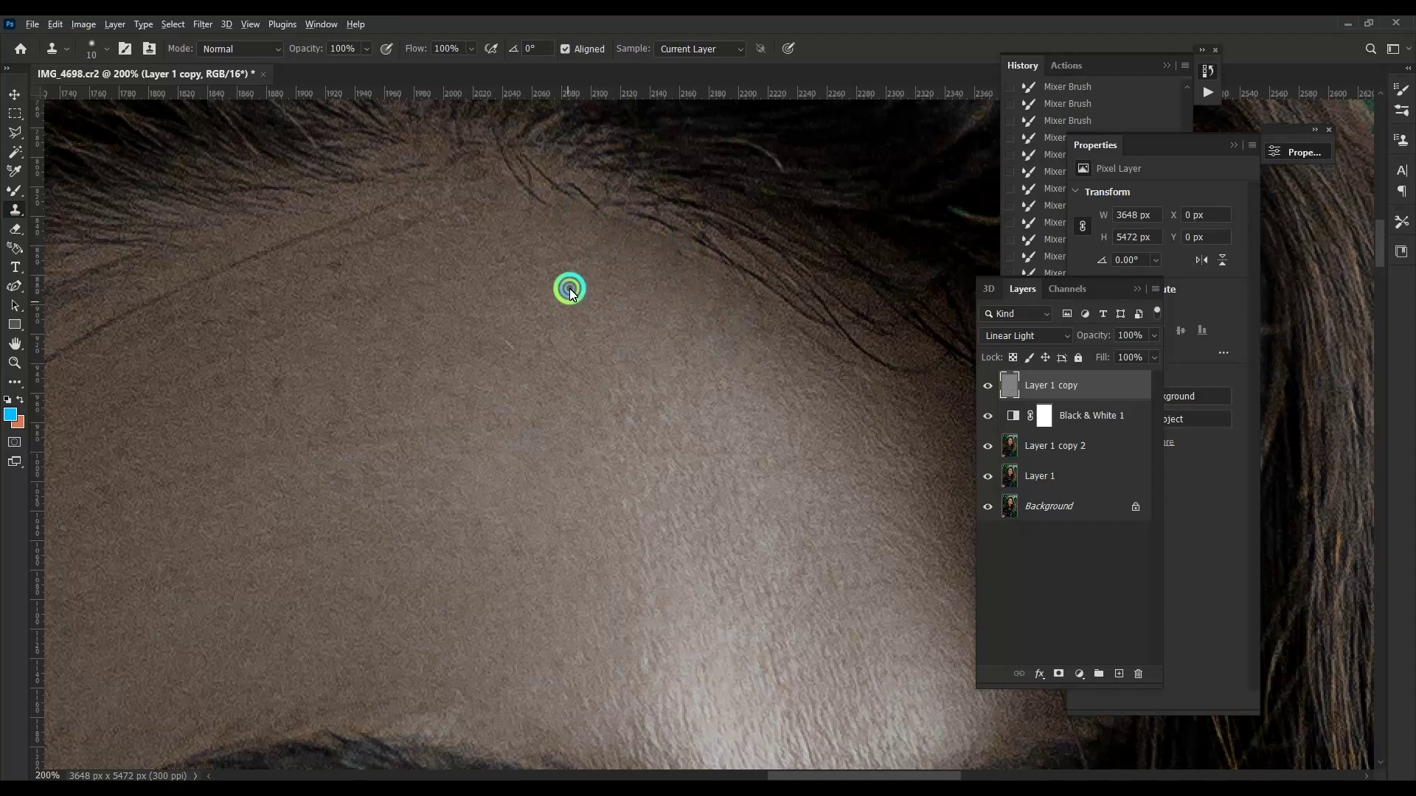
drag(518, 179, 773, 345)
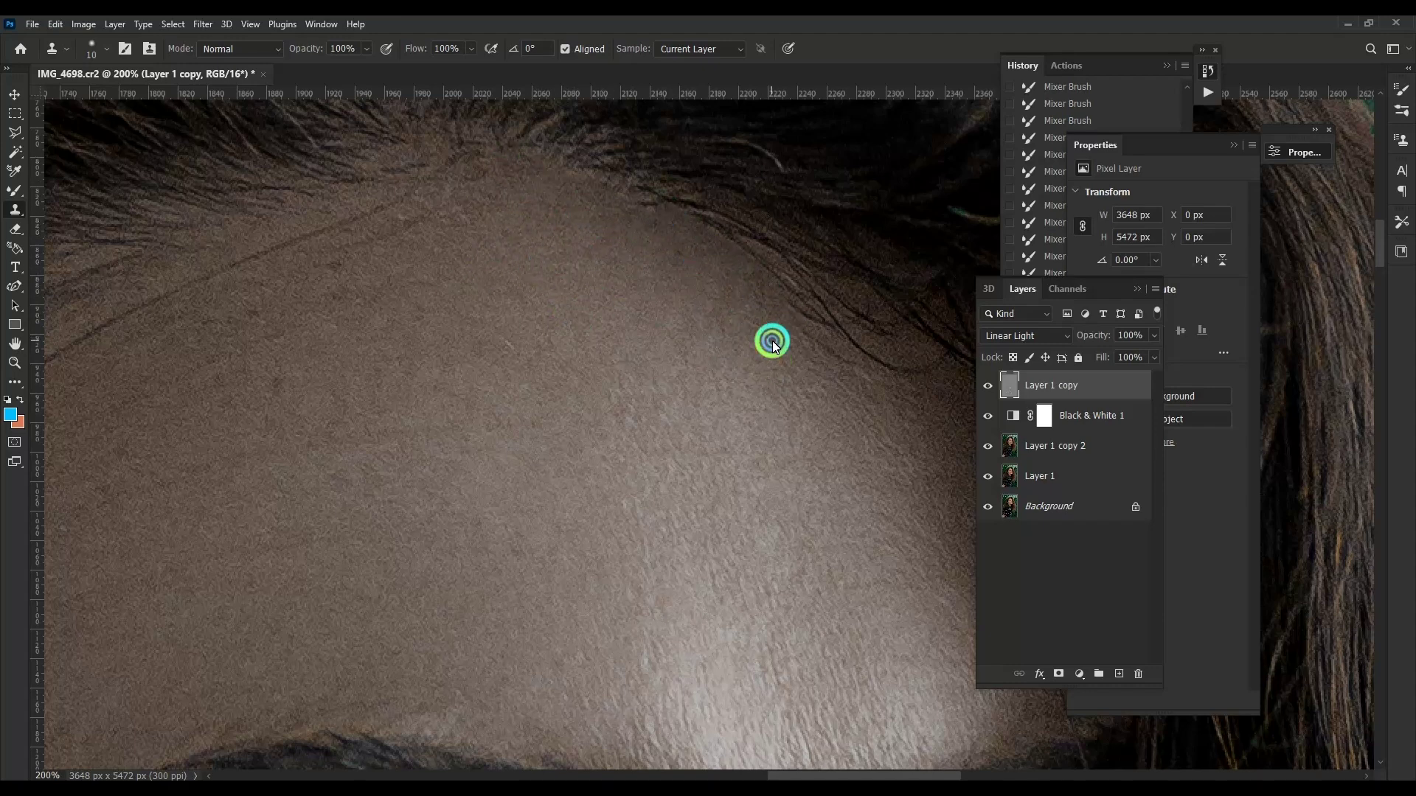
scroll(645, 350, left, 3)
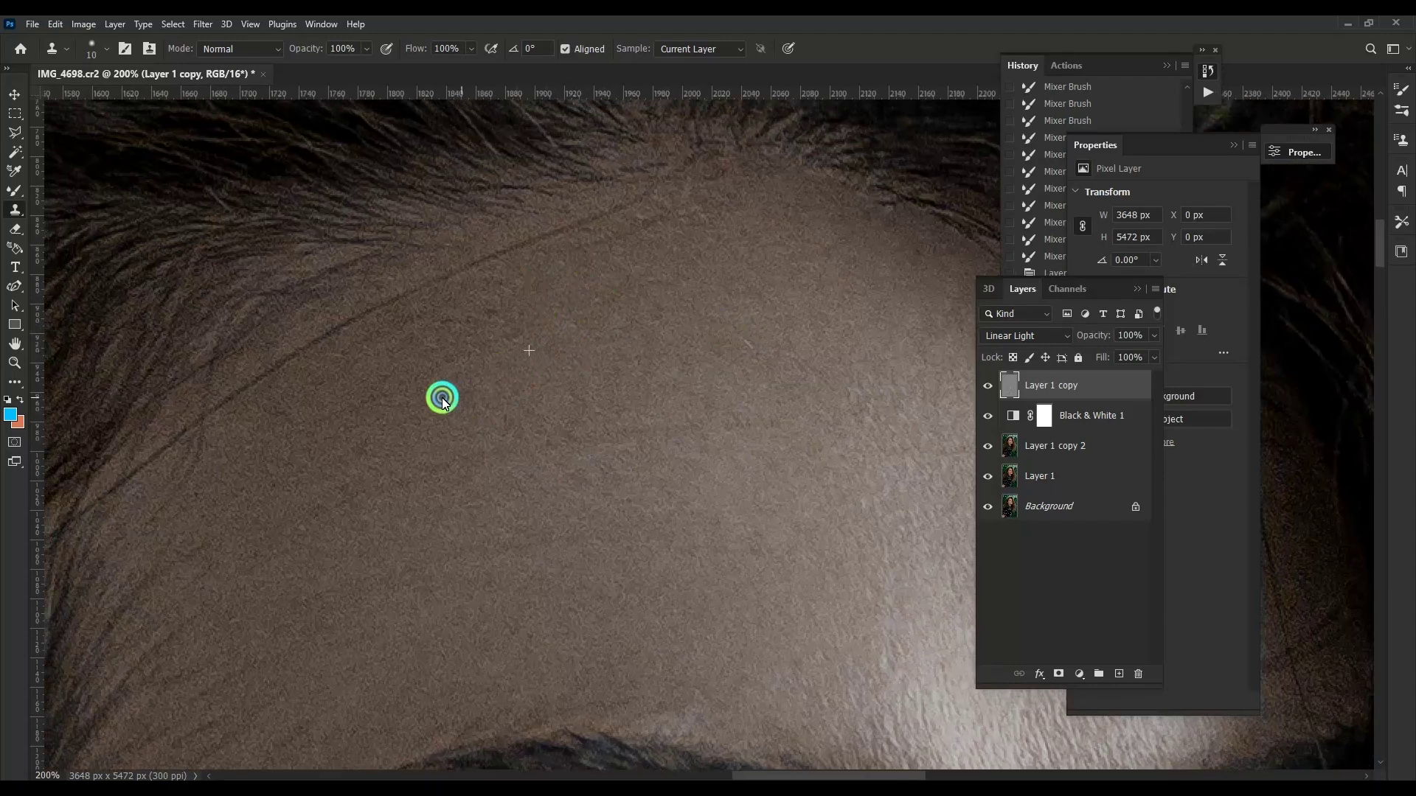
drag(518, 344, 280, 455)
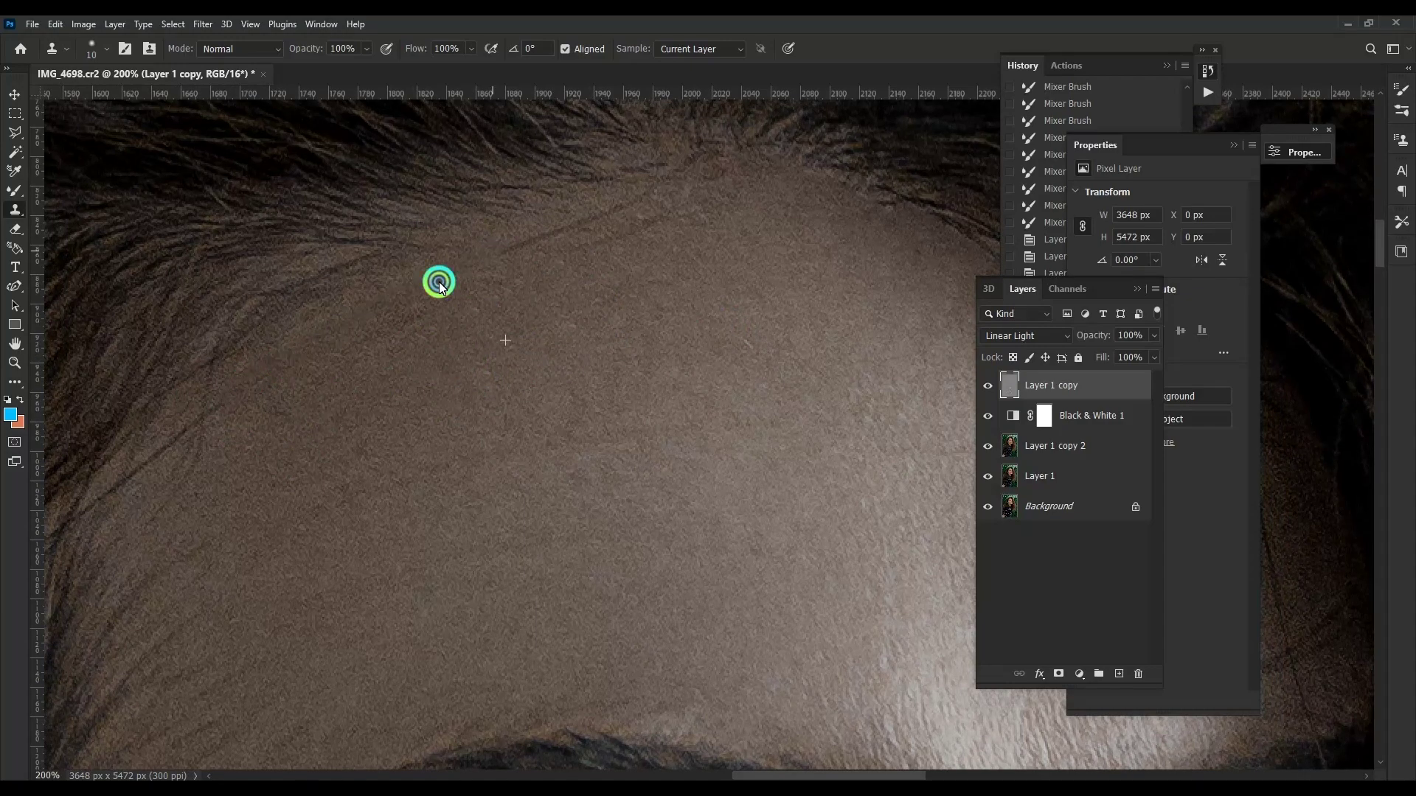
drag(615, 210, 643, 252)
key(bracketleft)
scroll(664, 228, down, 2)
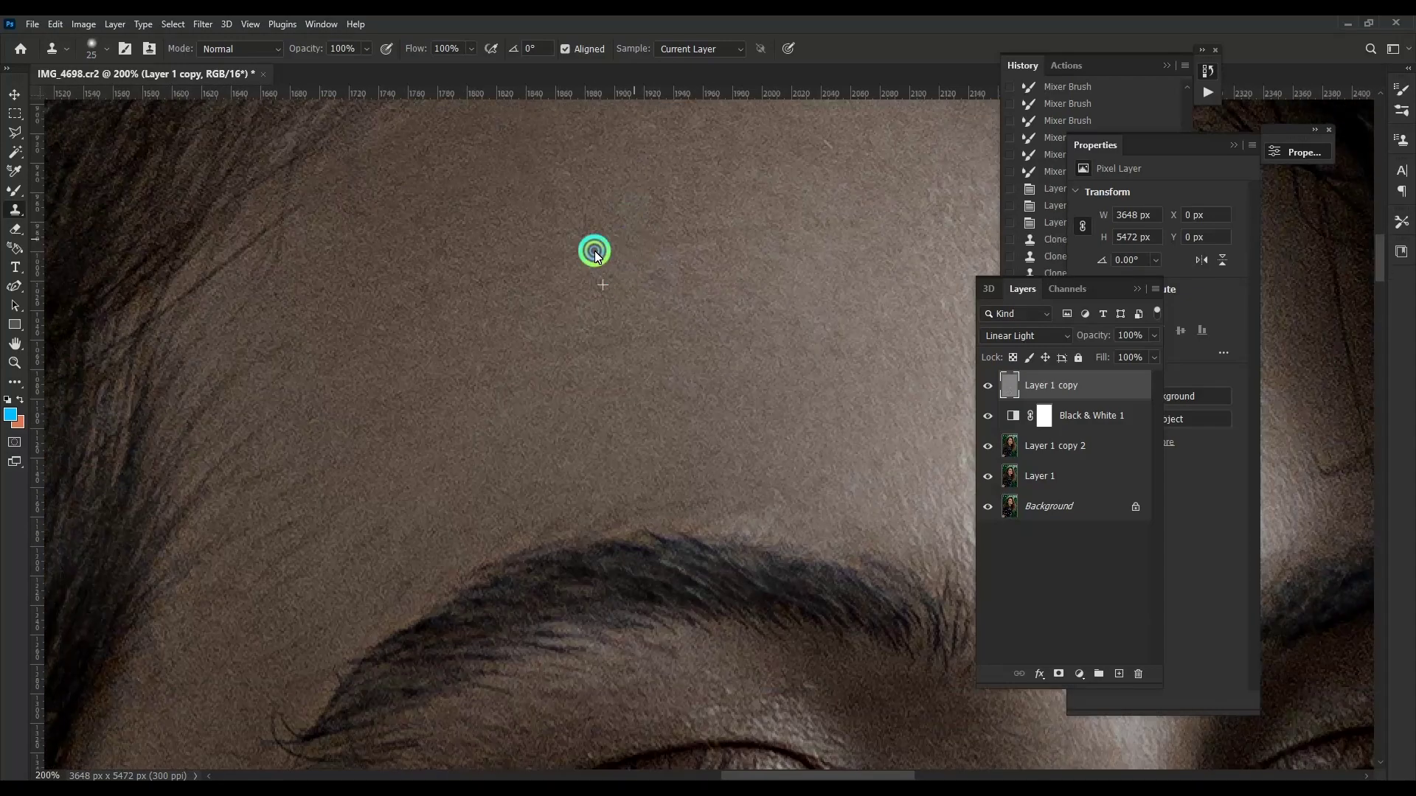
scroll(516, 354, left, 3)
key(bracketleft)
scroll(363, 468, right, 2)
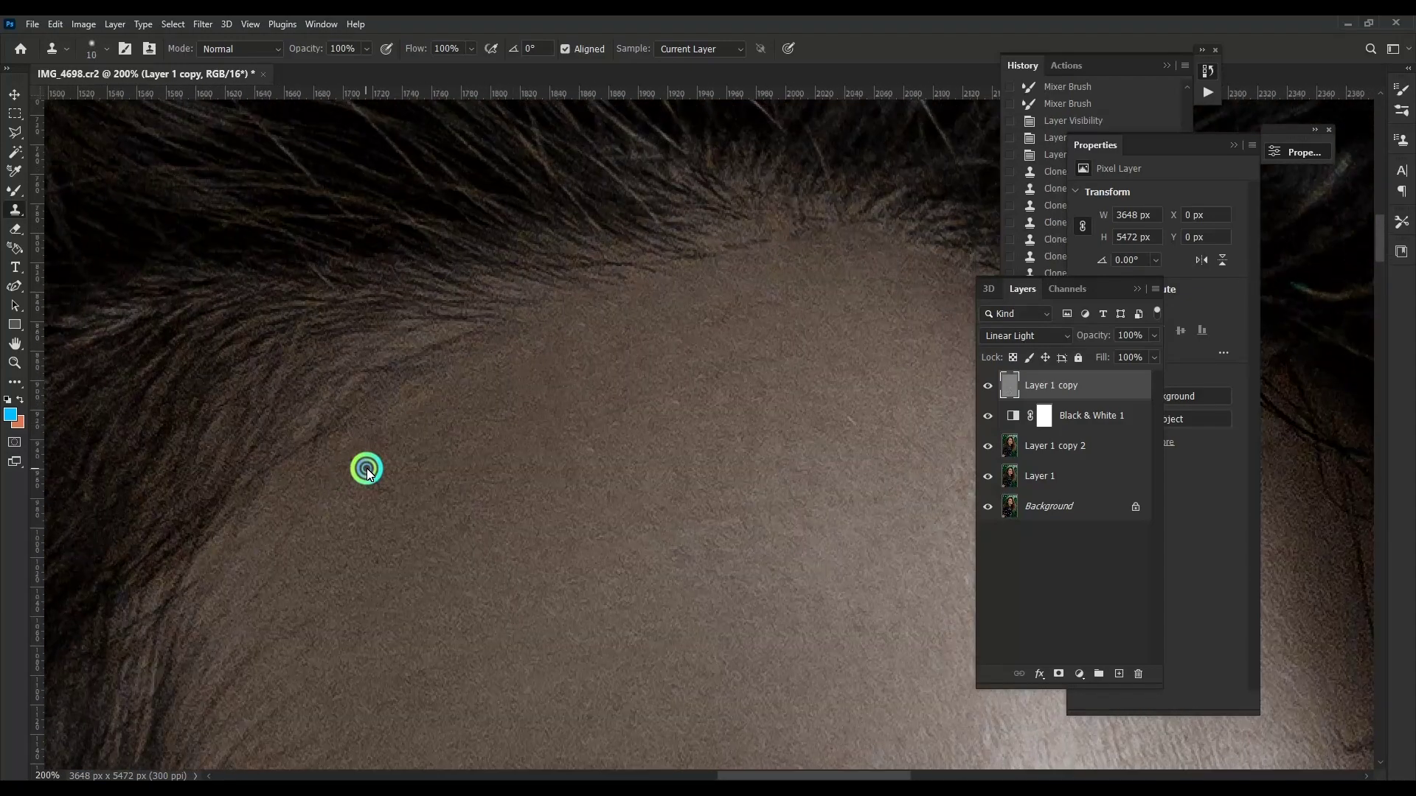
Step: Check the blurred tones on Layer 1 copy 2, then return to Clone Stamp on Layer 1 copy
click(988, 387)
click(1012, 446)
click(15, 190)
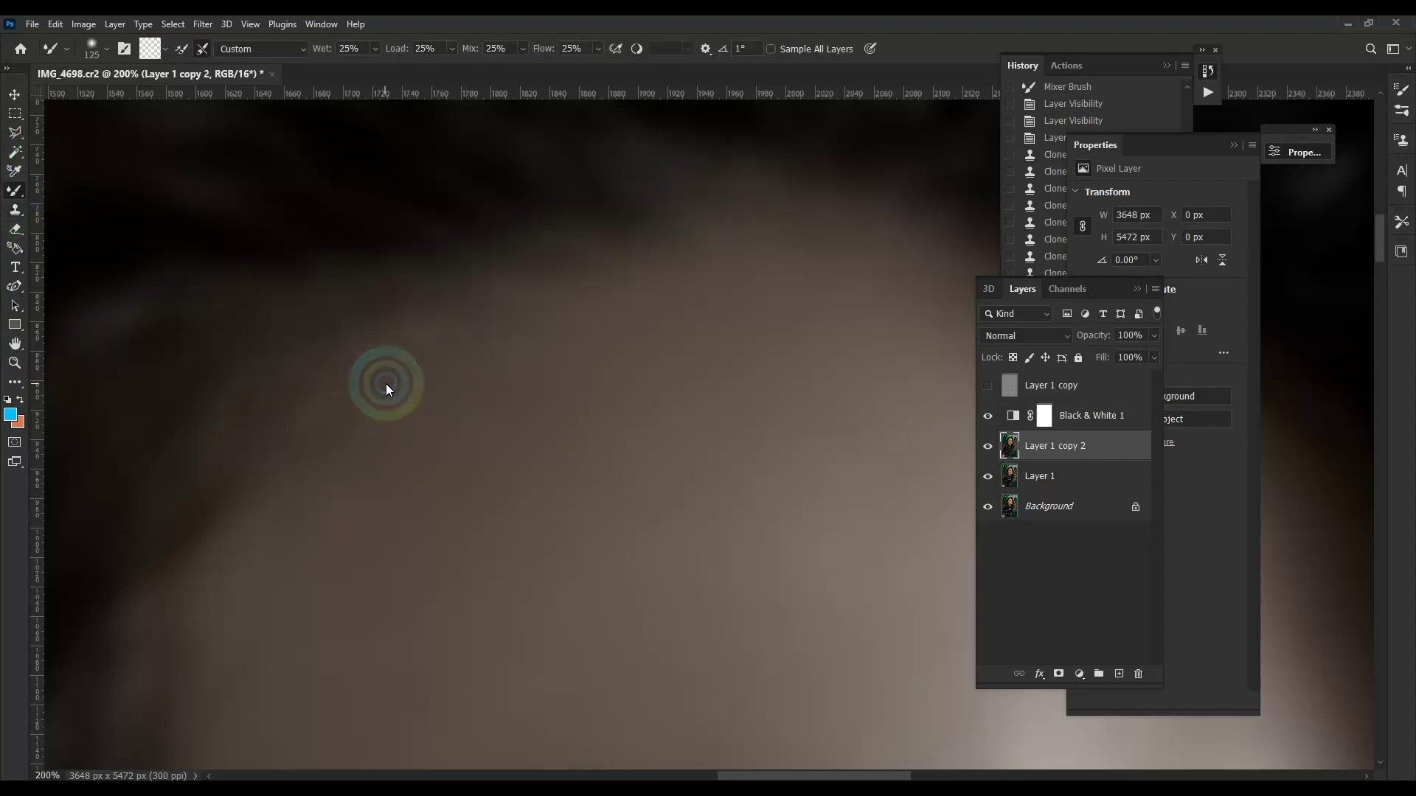
click(989, 386)
click(1055, 385)
key(s)
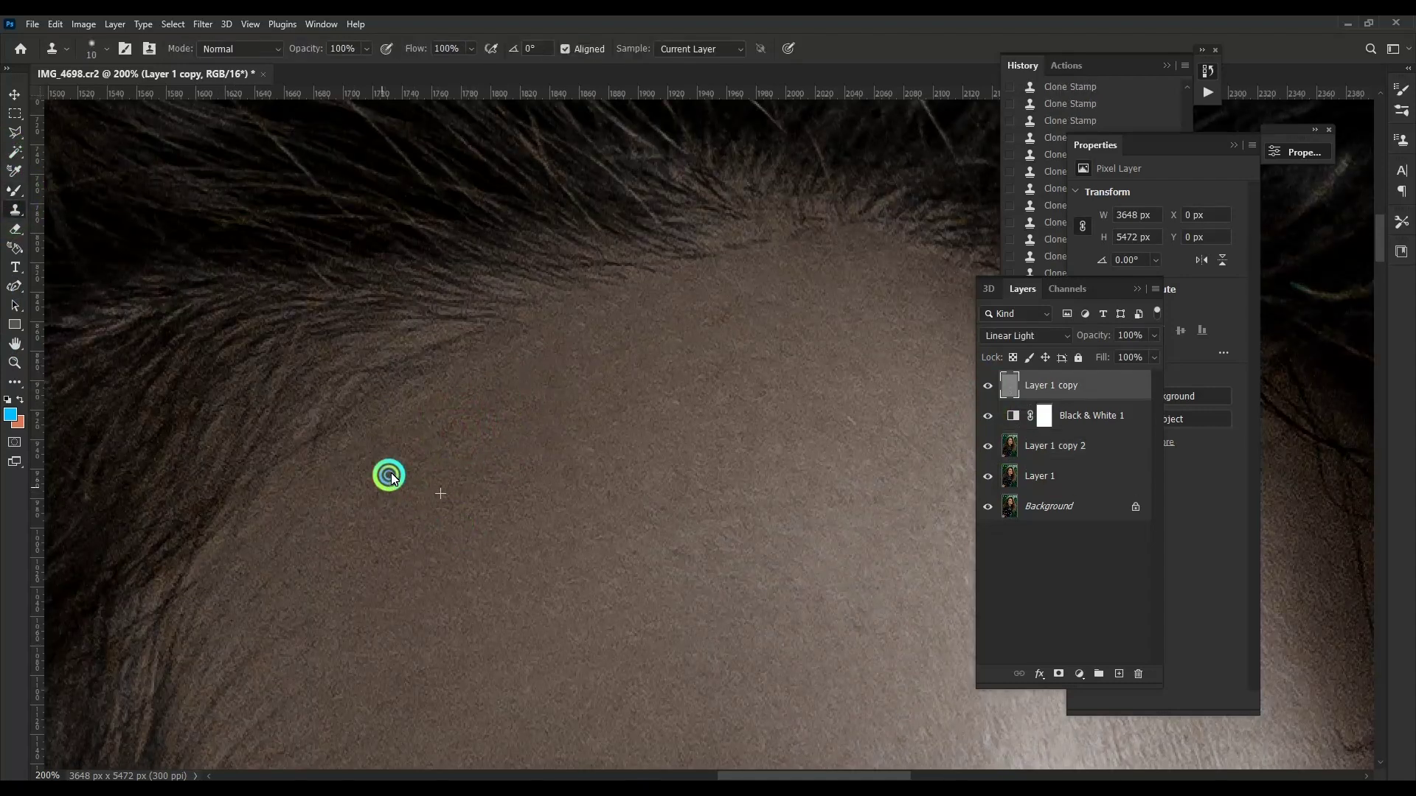
Step: Sample clean chin skin as the clone source and pan along the jaw and cheek
key(bracketright)
key(bracketright)
key(bracketright)
scroll(668, 195, down, 5)
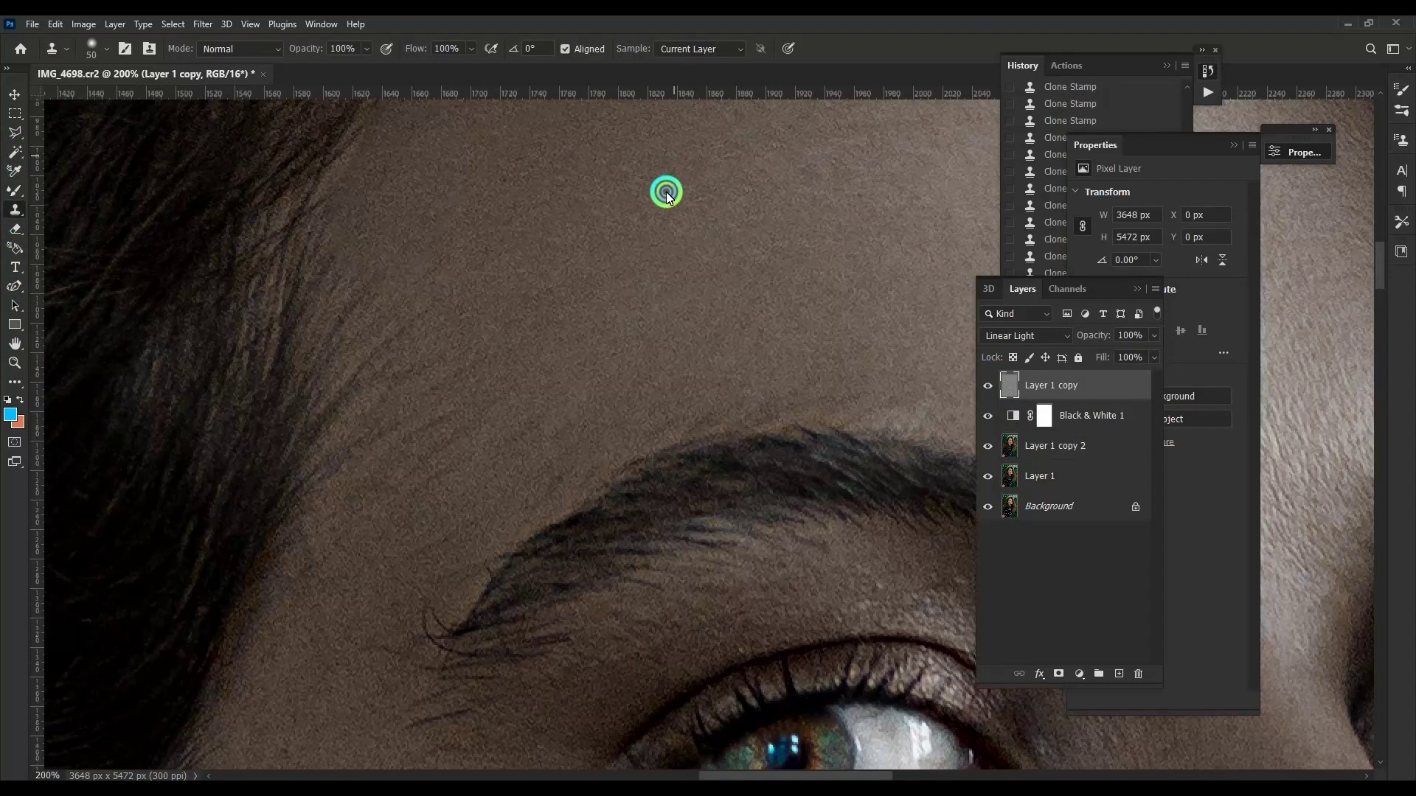
scroll(607, 148, down, 5)
key(bracketleft)
scroll(507, 260, down, 5)
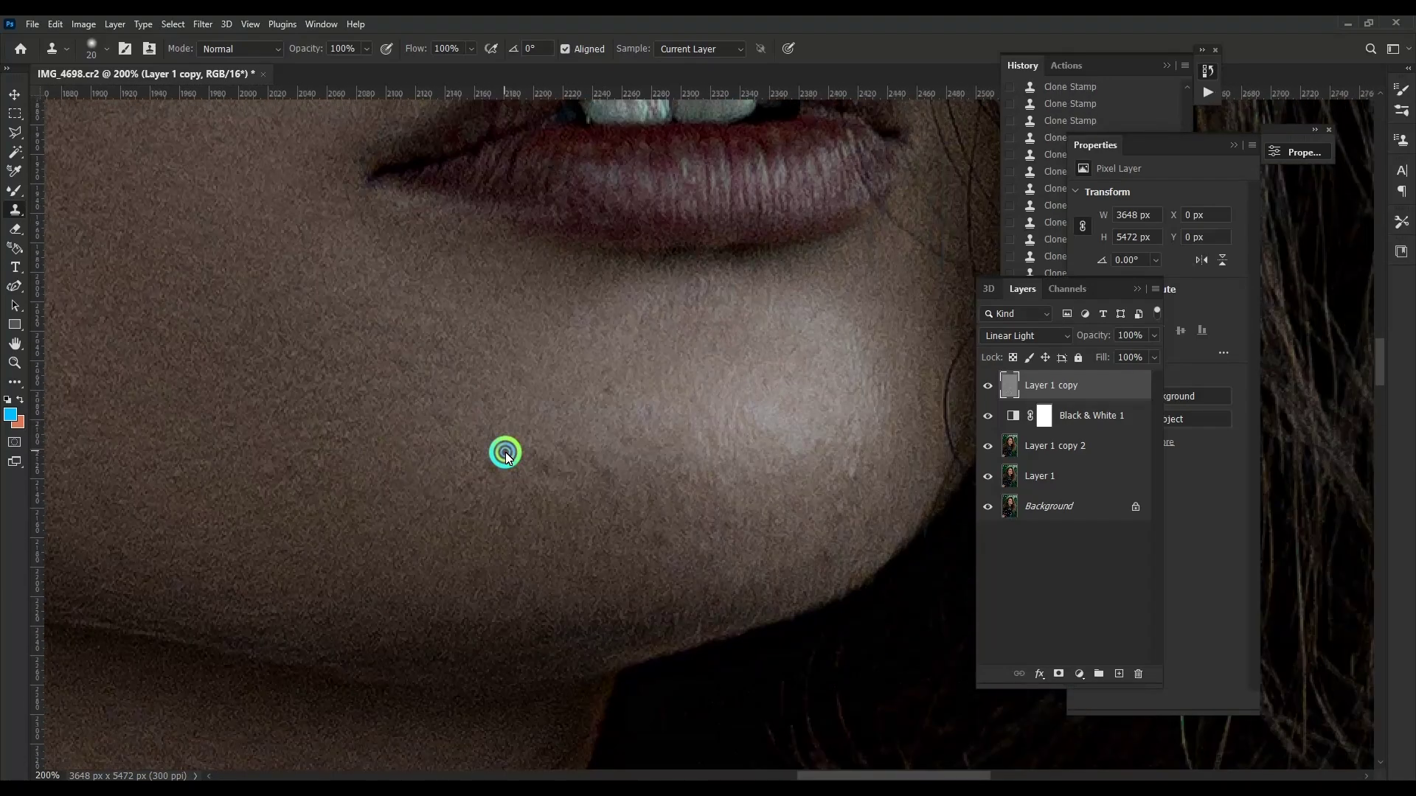
click(474, 418)
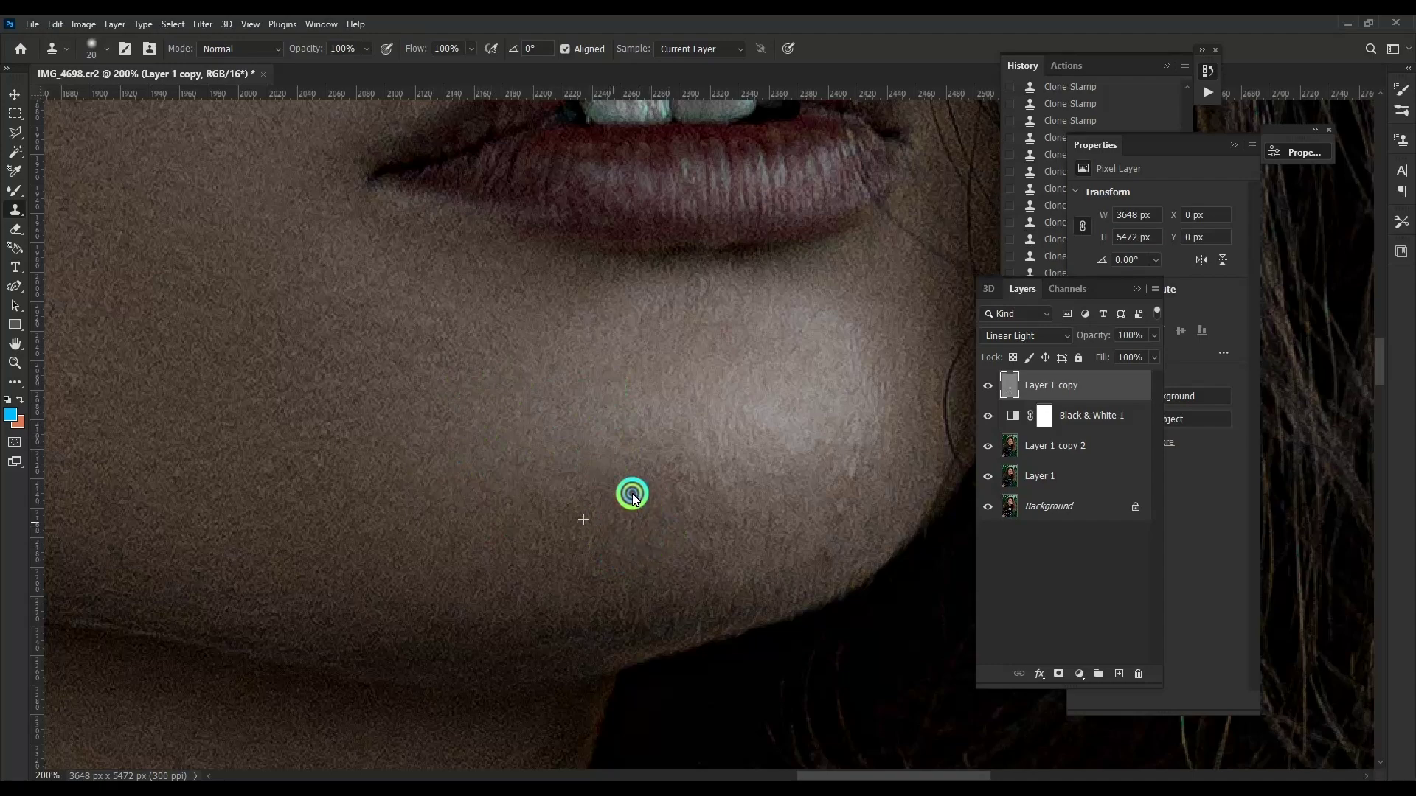
drag(828, 487, 643, 458)
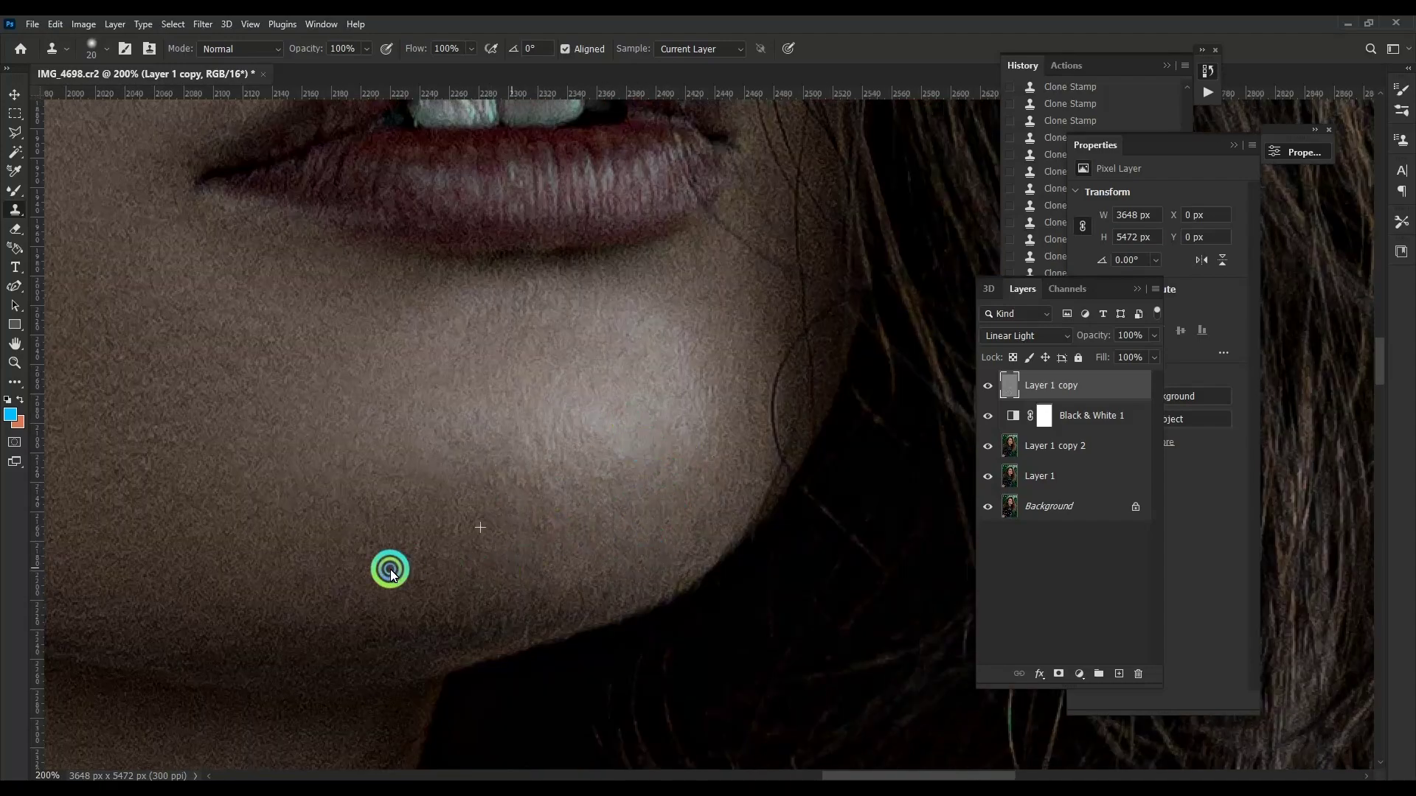
mouse_move(389, 569)
mouse_down()
mouse_move(601, 430)
mouse_move(621, 373)
mouse_move(515, 432)
mouse_up()
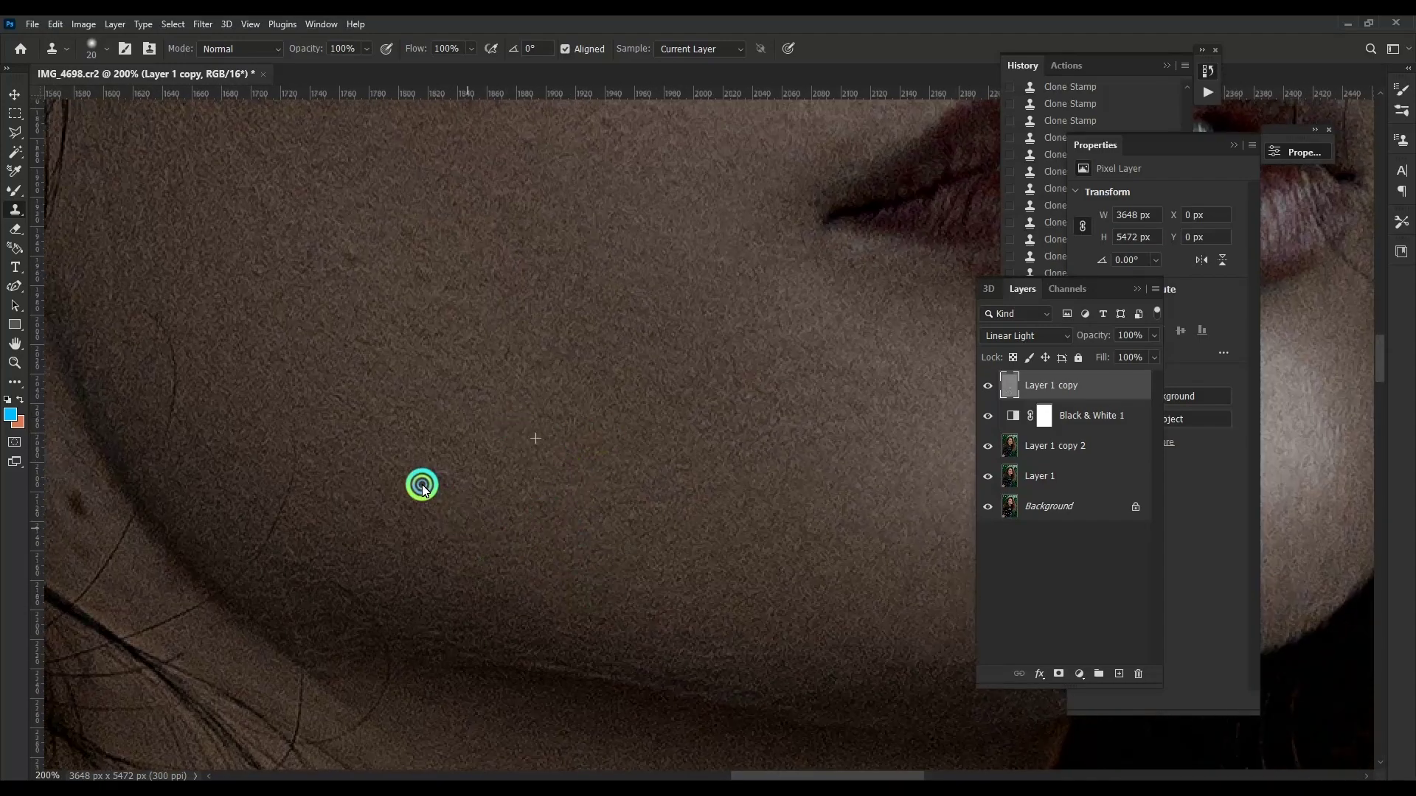
mouse_move(415, 528)
mouse_down()
mouse_move(437, 415)
mouse_move(426, 520)
mouse_up()
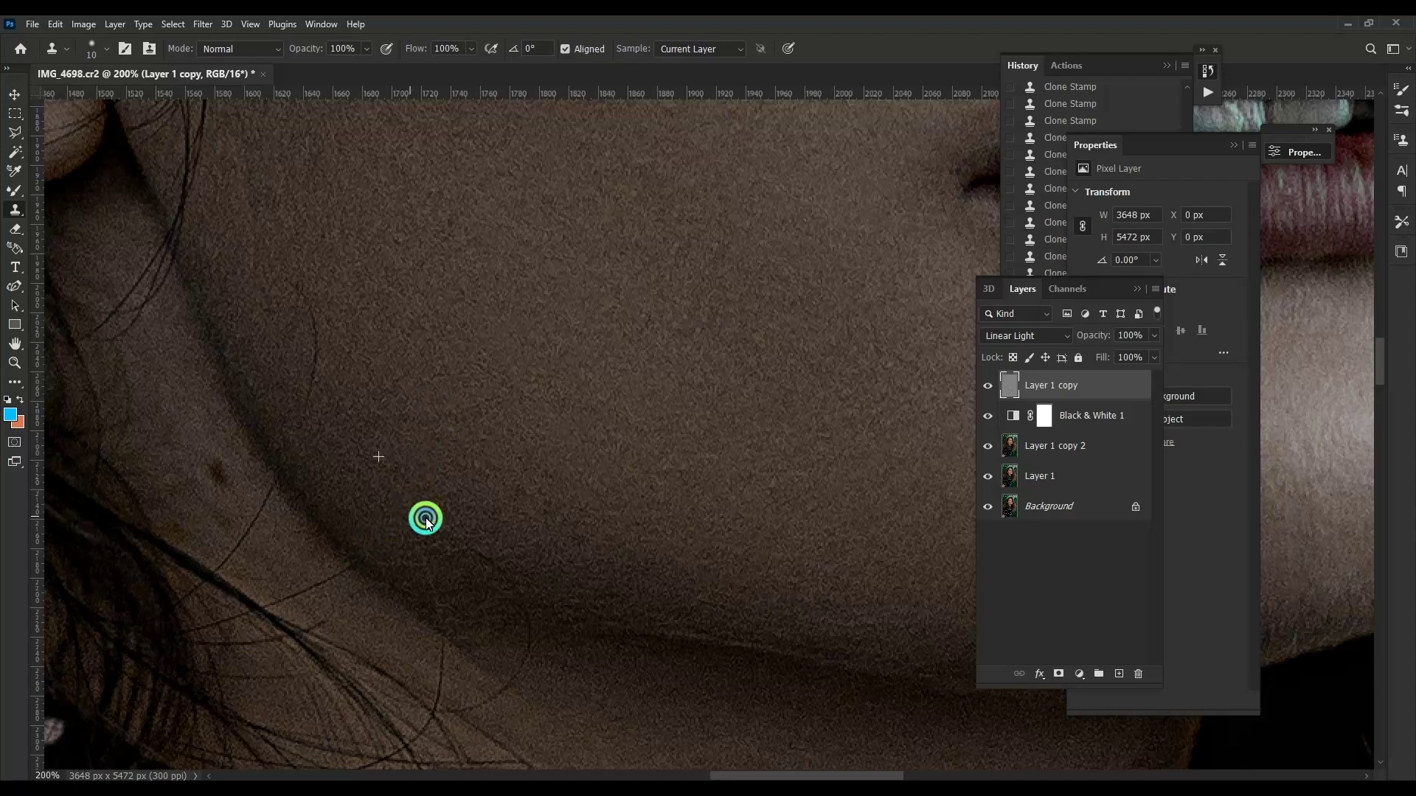
Step: Move the view down to the neck and collar, adjusting the clone brush size
key(bracketright)
drag(539, 542, 479, 453)
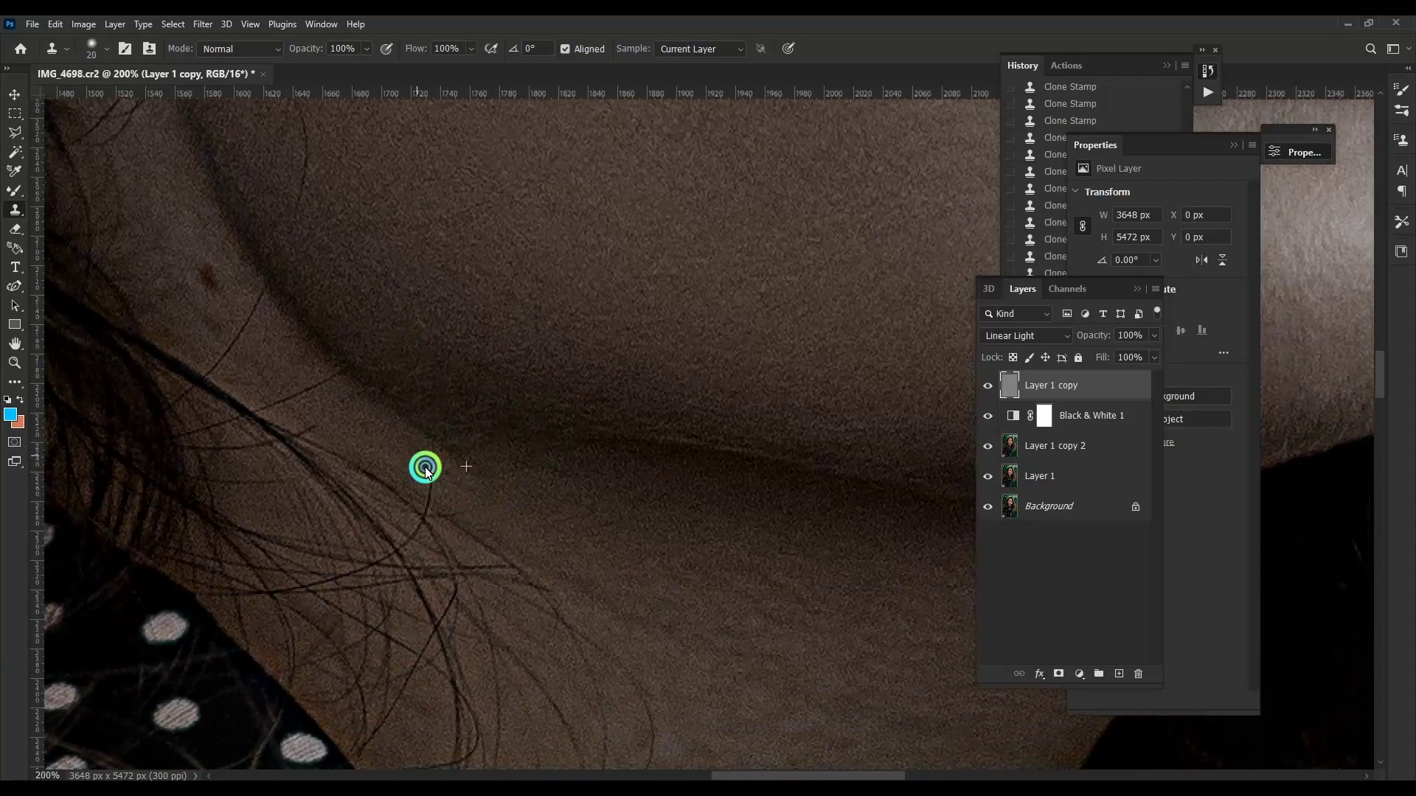
scroll(424, 469, down, 3)
scroll(516, 478, down, 5)
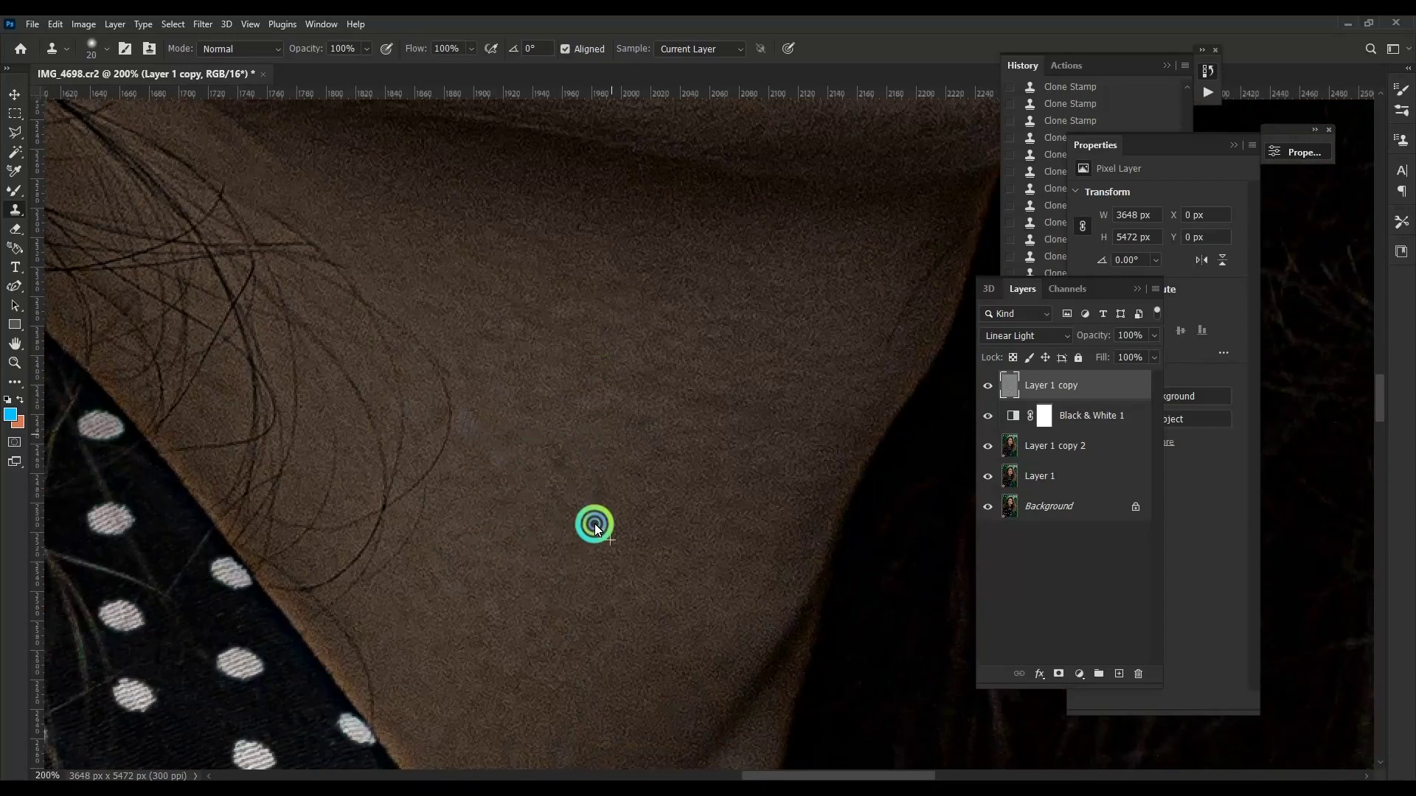
key(bracketleft)
scroll(573, 401, up, 5)
scroll(573, 402, right, 5)
scroll(668, 531, down, 5)
scroll(516, 413, left, 5)
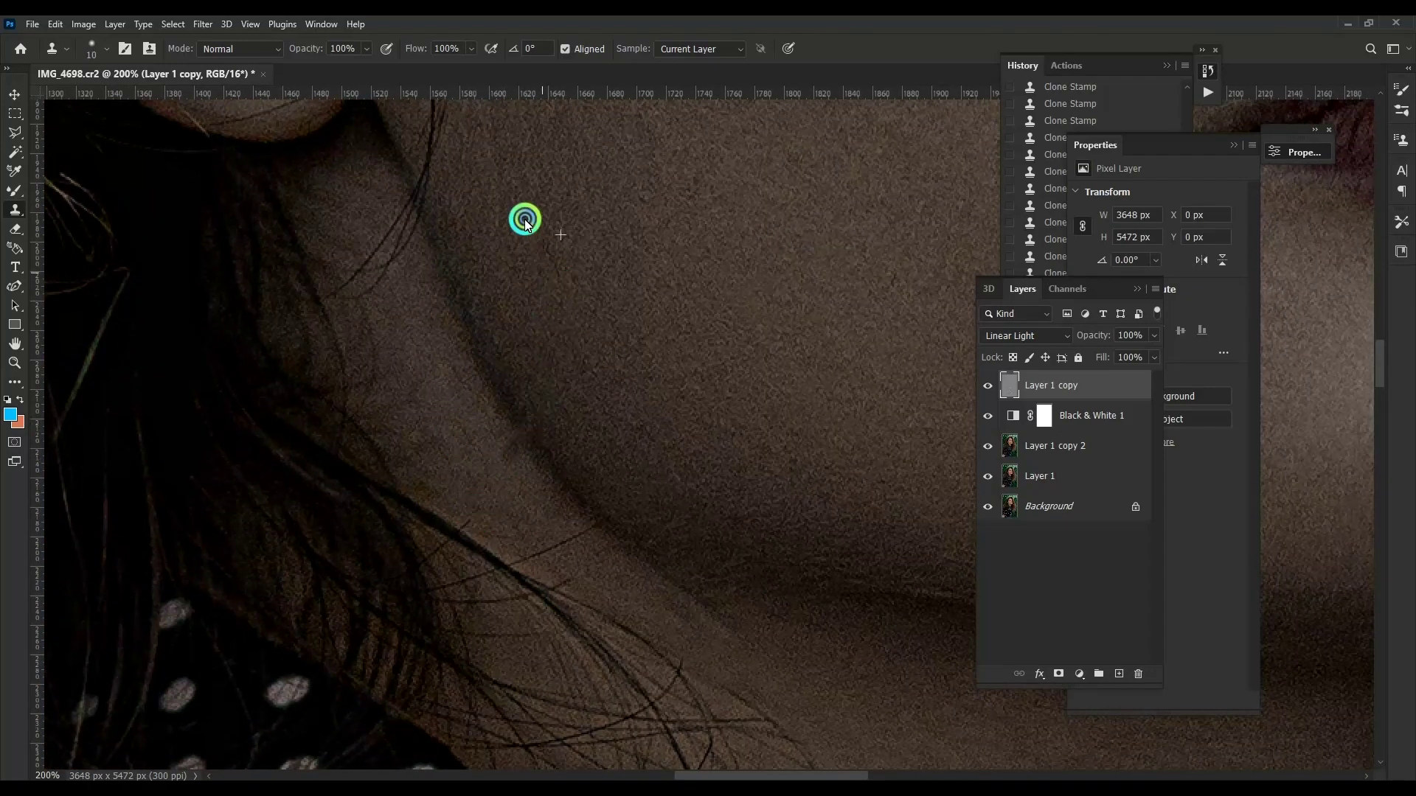
scroll(537, 463, up, 5)
Step: Zoom in on the ear and clone away blemishes on the earlobe
key(ctrl+plus)
key(bracketright)
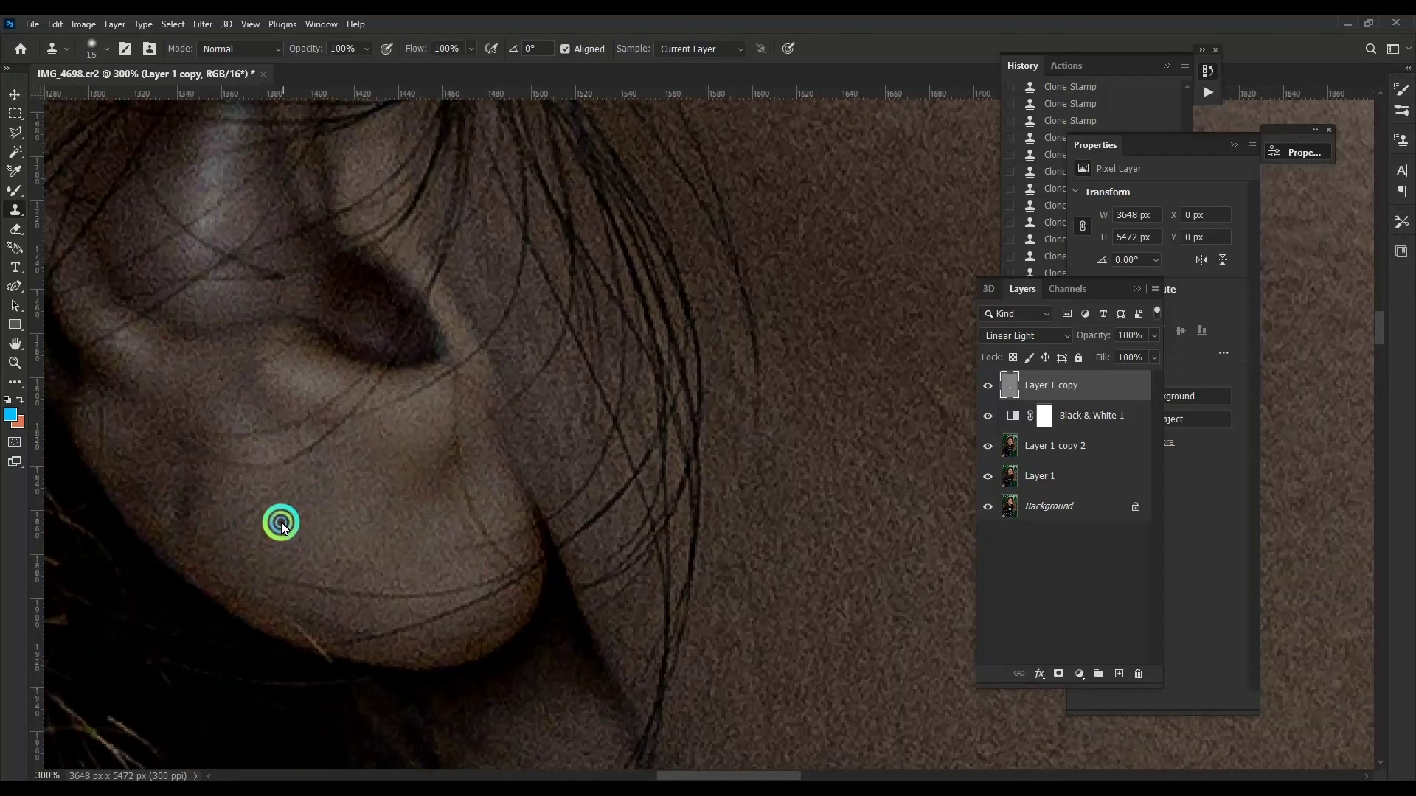
drag(490, 547, 305, 506)
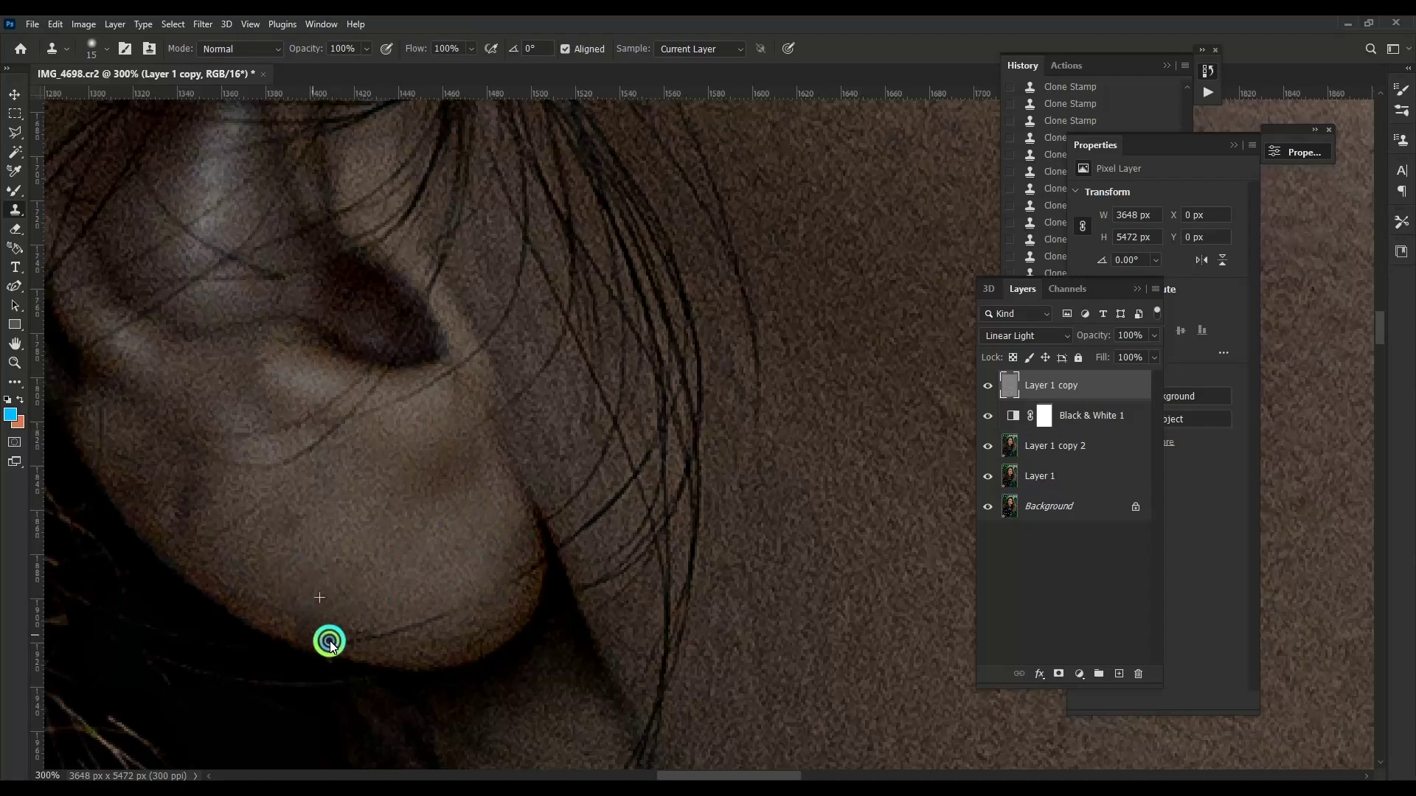
scroll(306, 506, down, 2)
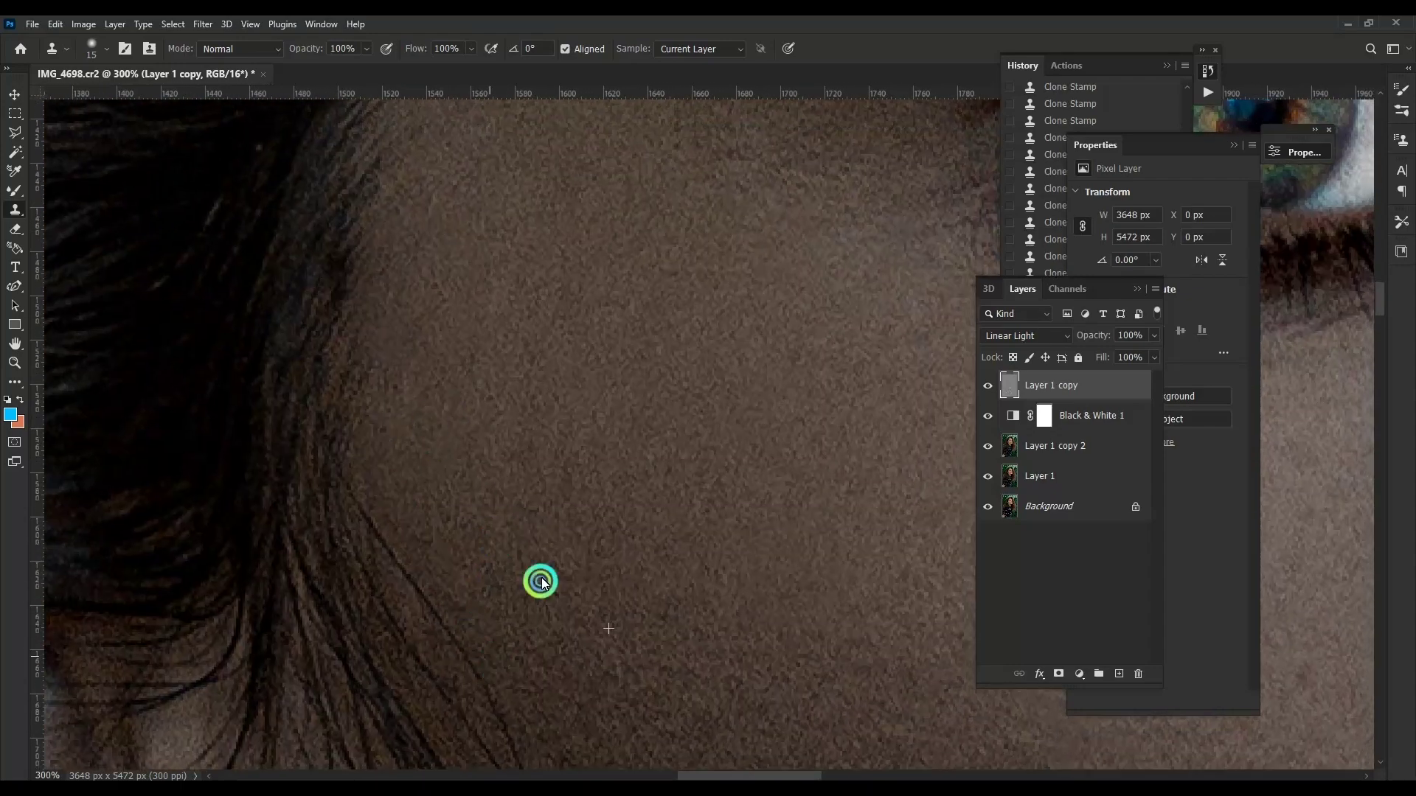
scroll(502, 540, down, 3)
scroll(799, 460, up, 2)
scroll(342, 405, up, 1)
scroll(490, 338, up, 1)
Step: Enlarge the clone brush and scroll around the ear and cheek to inspect the retouching
key(bracketright)
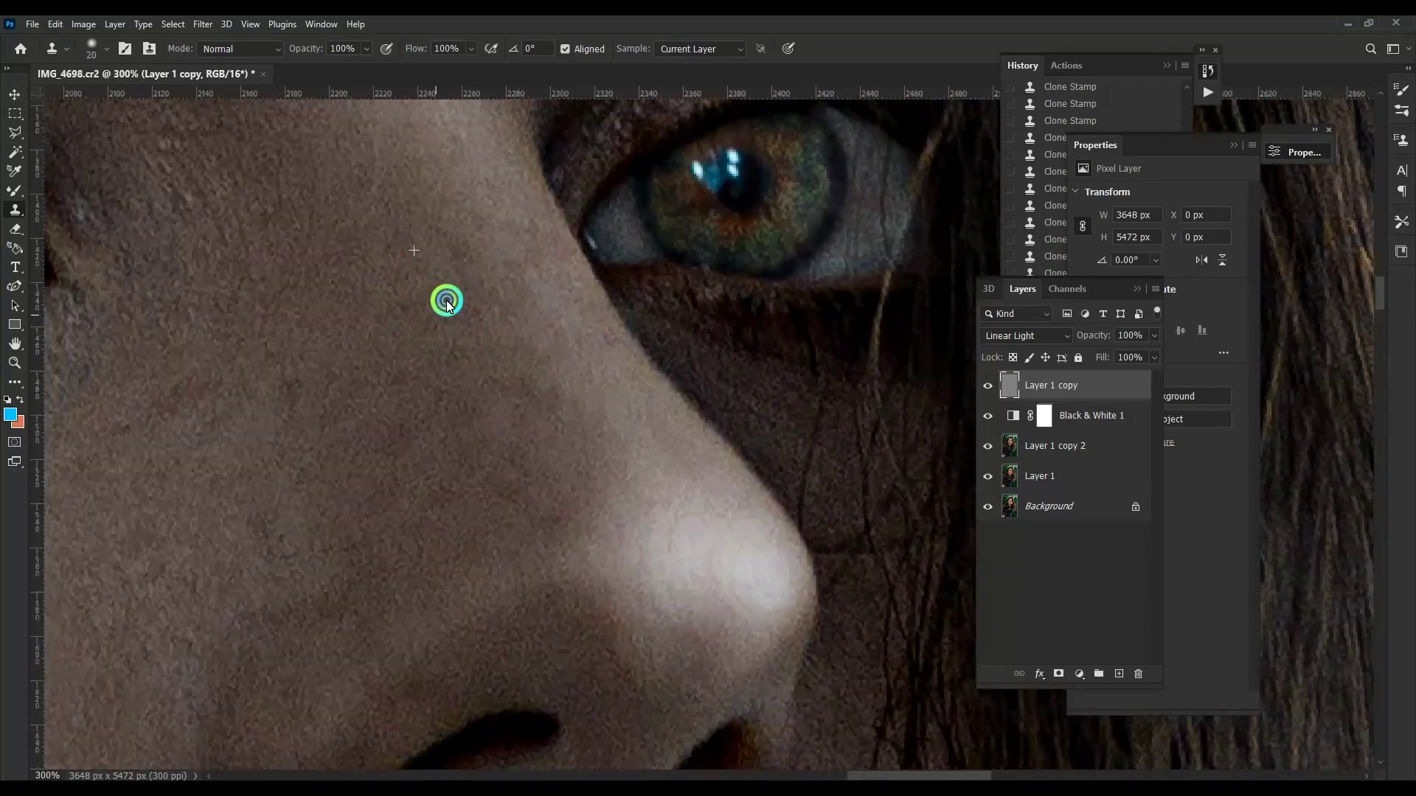
scroll(324, 369, down, 3)
scroll(325, 369, left, 2)
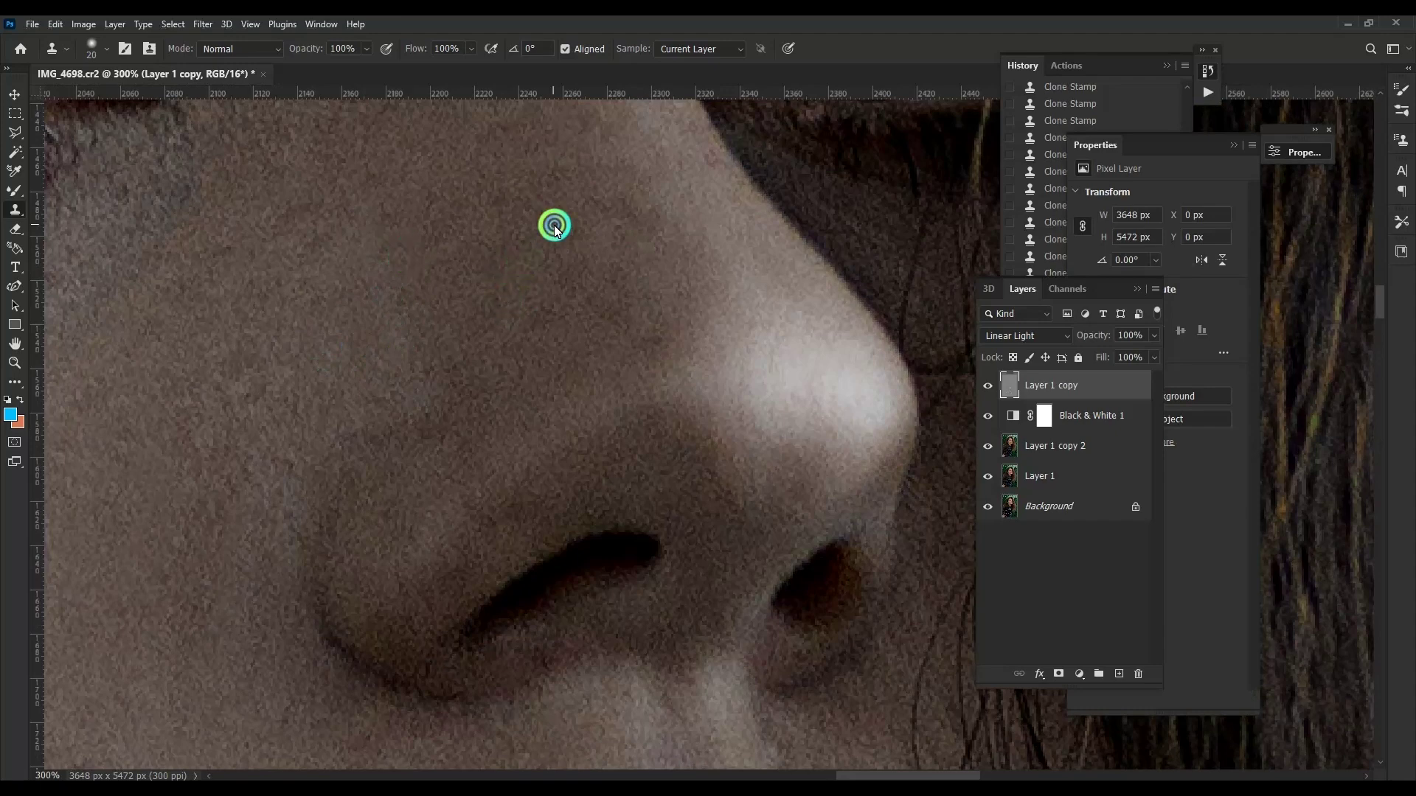
scroll(627, 253, up, 3)
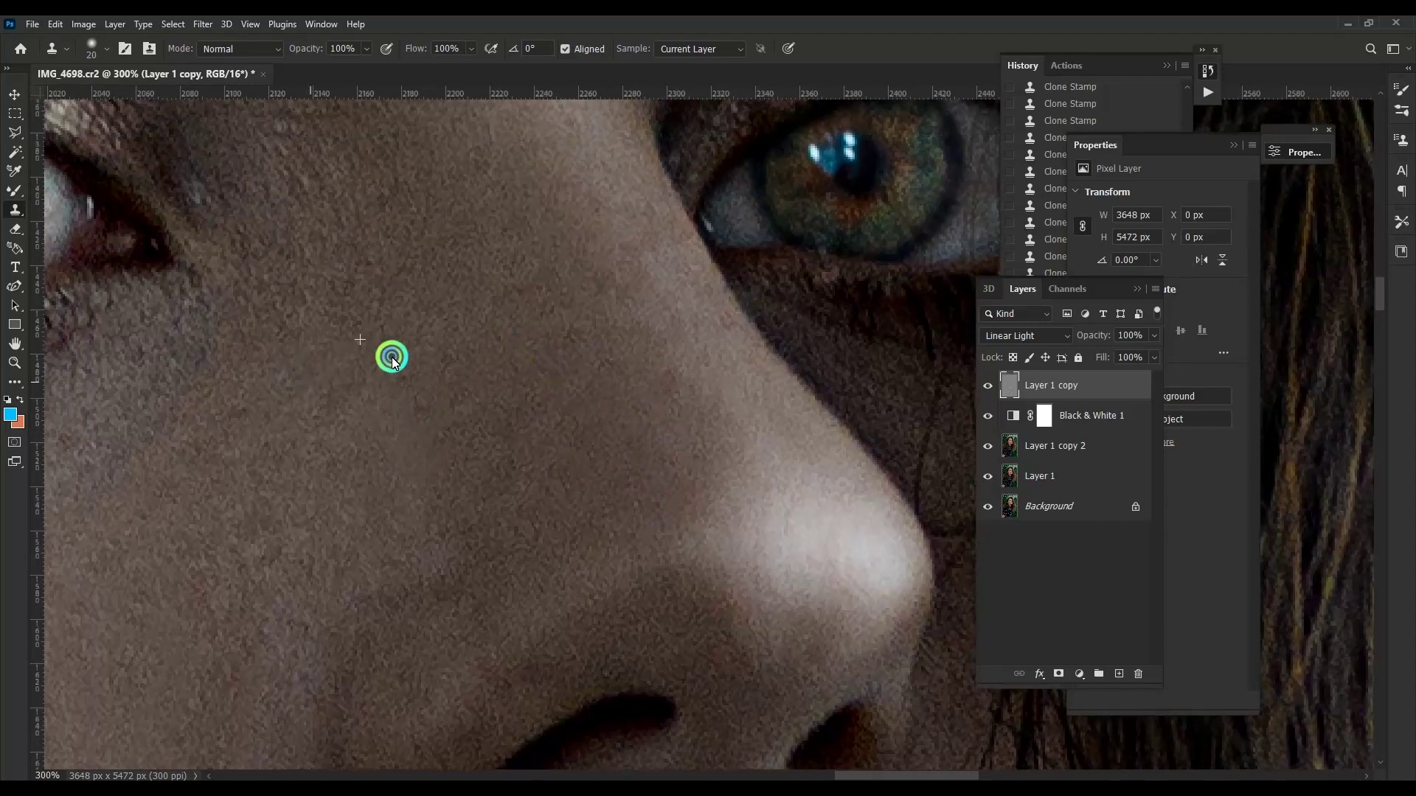
scroll(493, 352, up, 2)
scroll(493, 352, right, 1)
scroll(227, 378, left, 4)
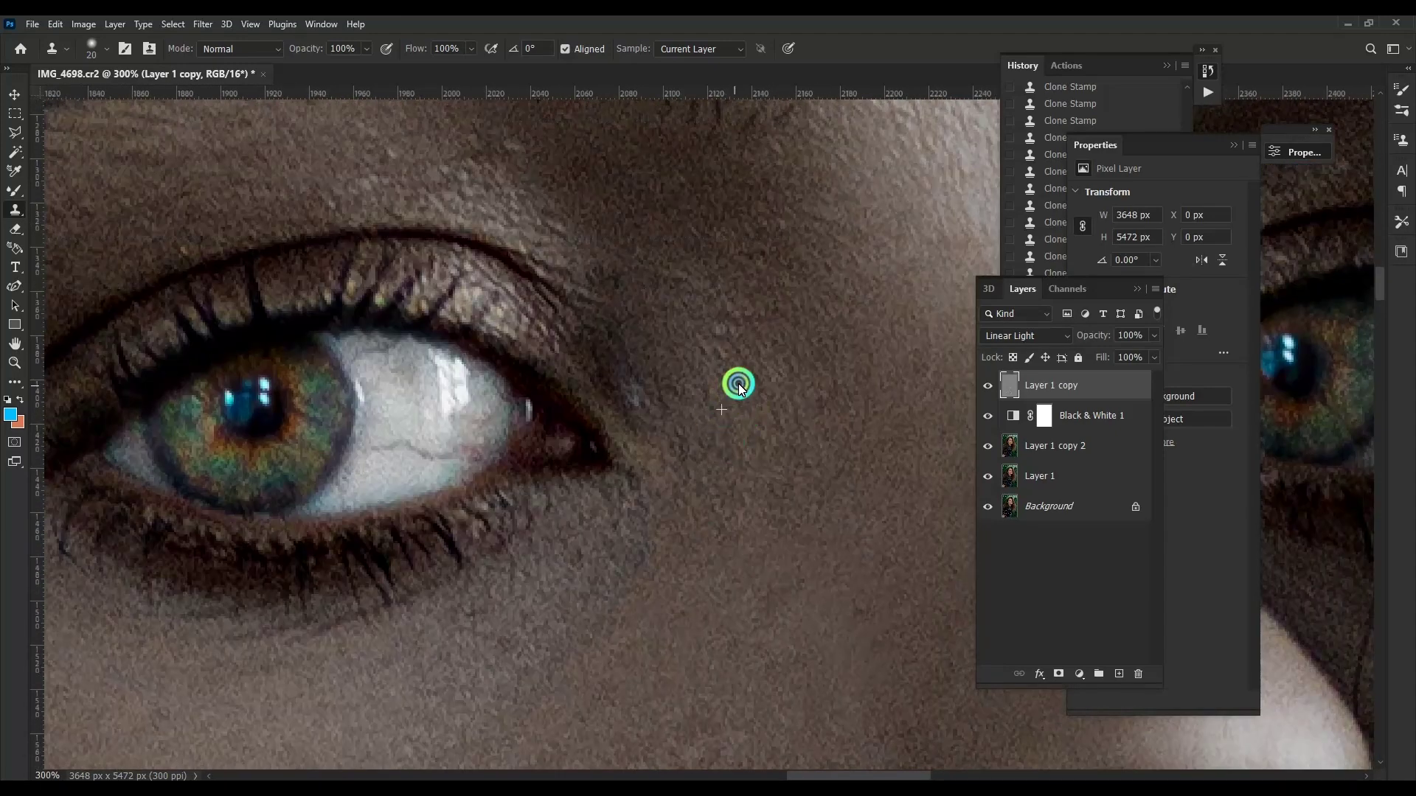
scroll(737, 384, down, 2)
scroll(737, 384, left, 1)
Step: Navigate to the neck and clone over a blemish on the neck skin
drag(627, 418, 581, 435)
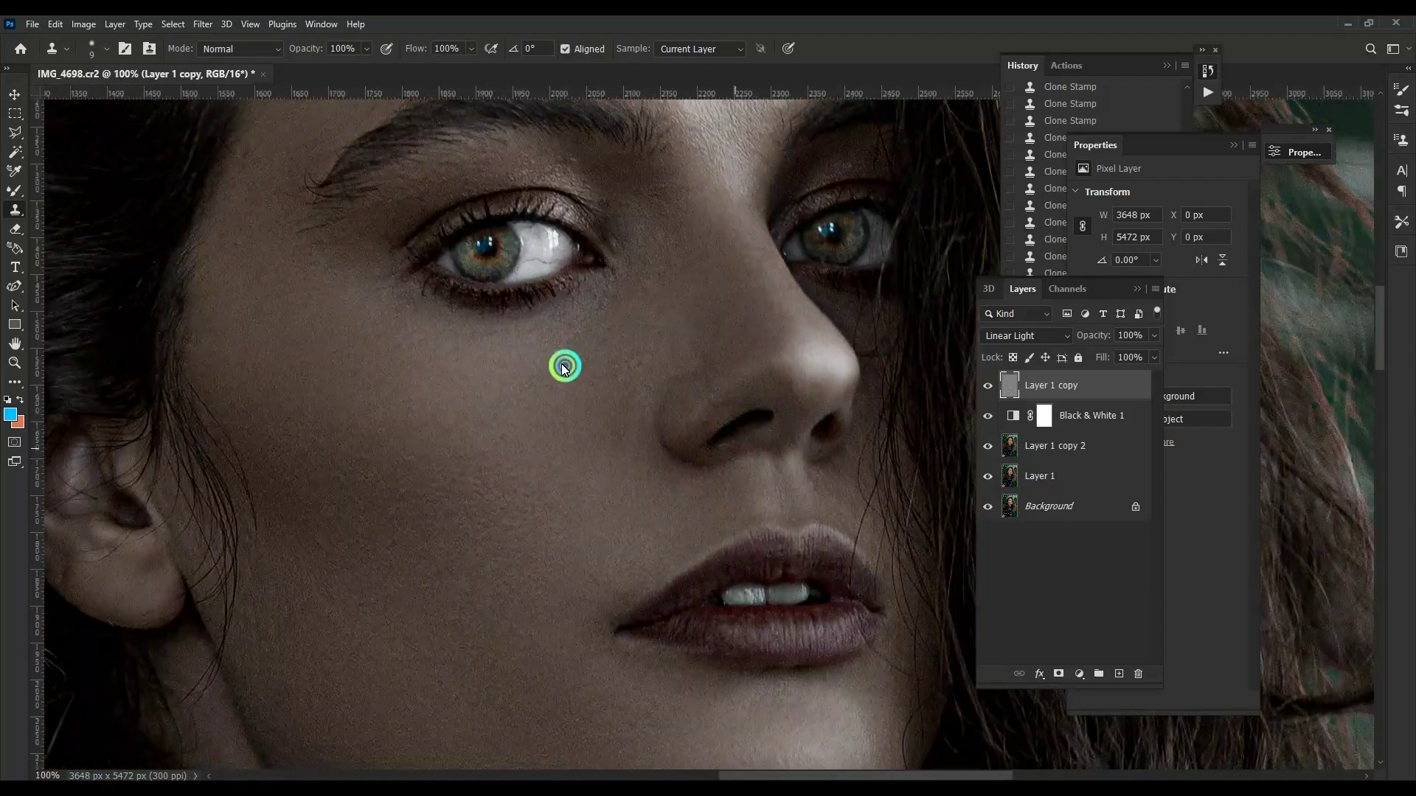
scroll(581, 435, left, 1)
scroll(623, 410, left, 3)
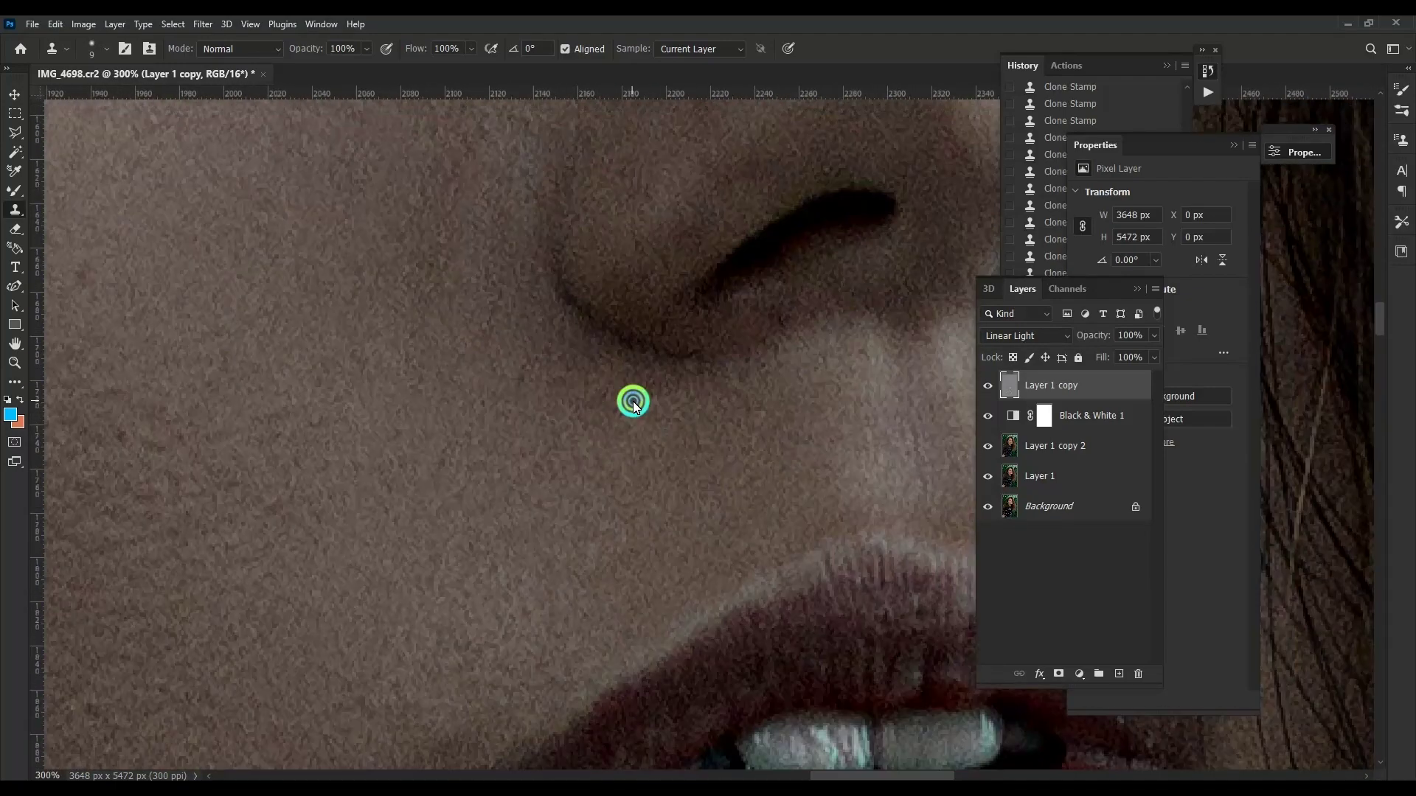
scroll(680, 392, down, 3)
scroll(533, 399, down, 10)
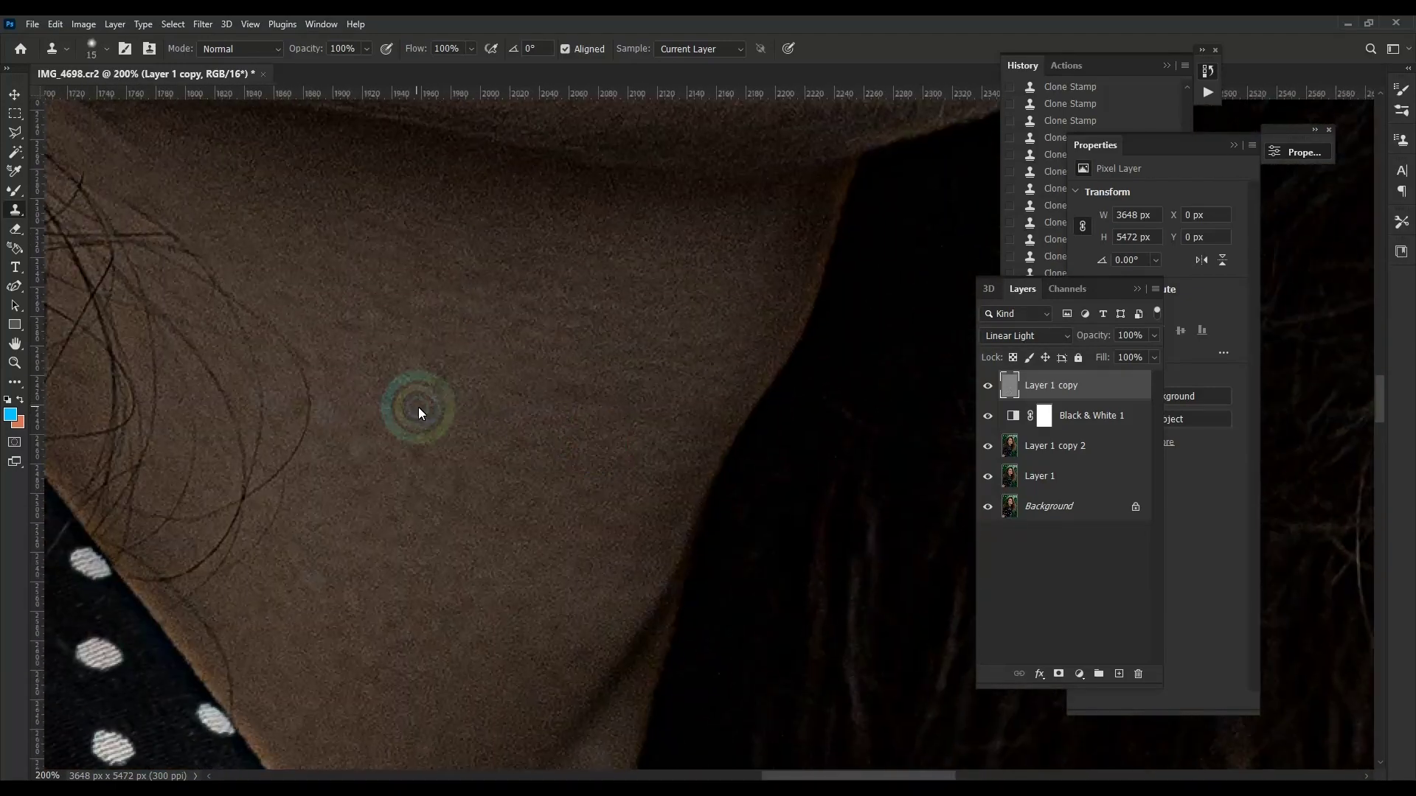
scroll(447, 478, left, 4)
scroll(479, 481, left, 1)
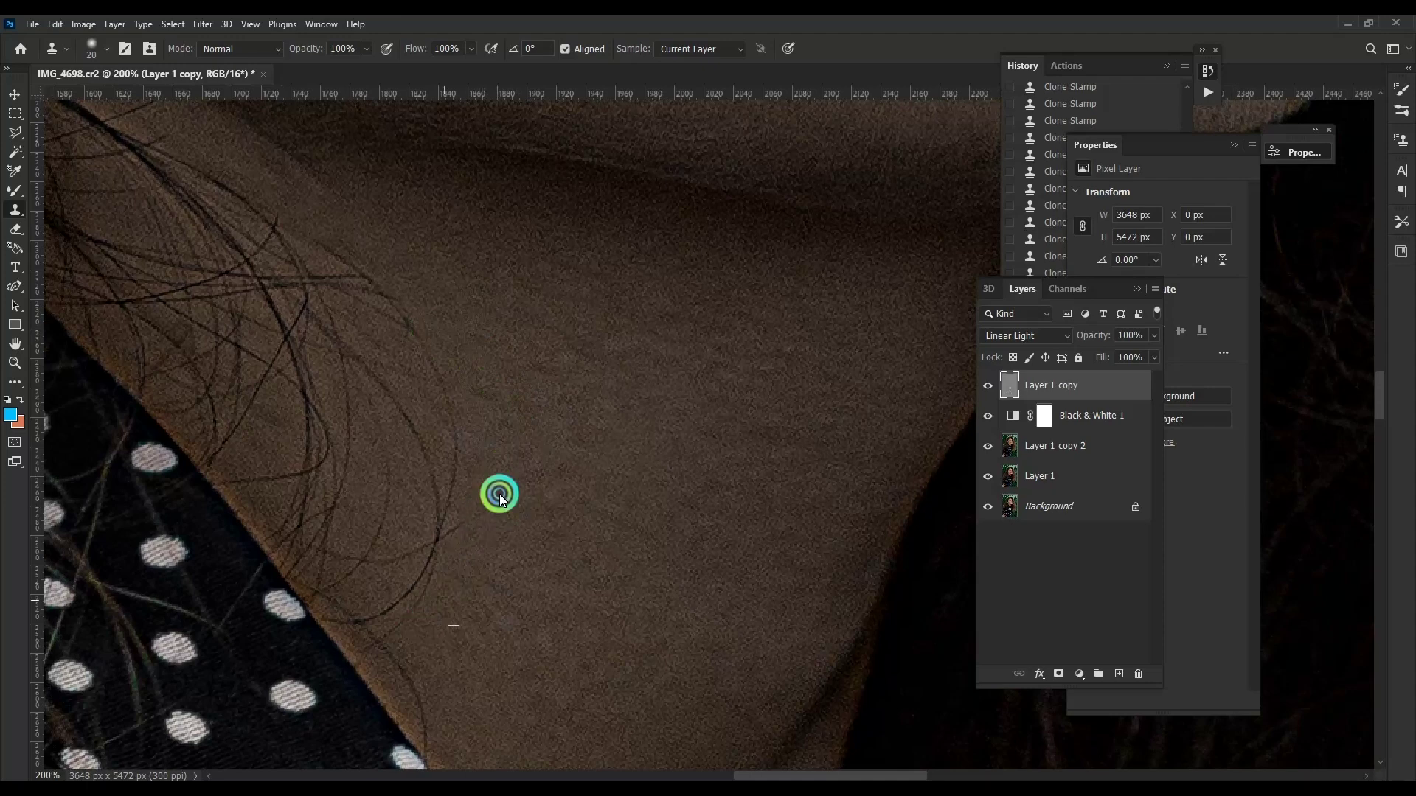
scroll(476, 461, up, 4)
scroll(557, 380, down, 4)
scroll(556, 380, left, 2)
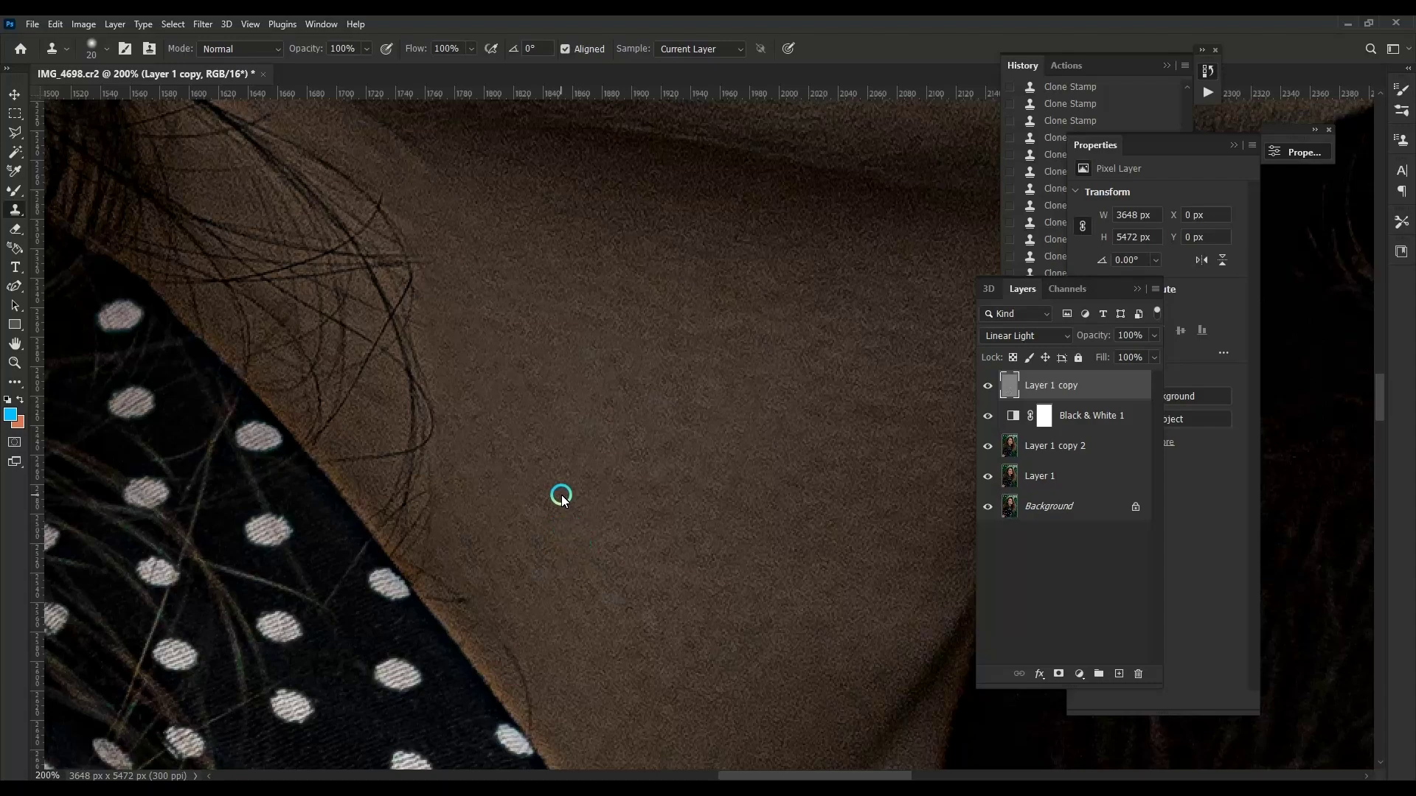
click(500, 538)
Step: Clone away the stray dark hair strands crossing the neck, then enlarge the brush
scroll(433, 474, up, 3)
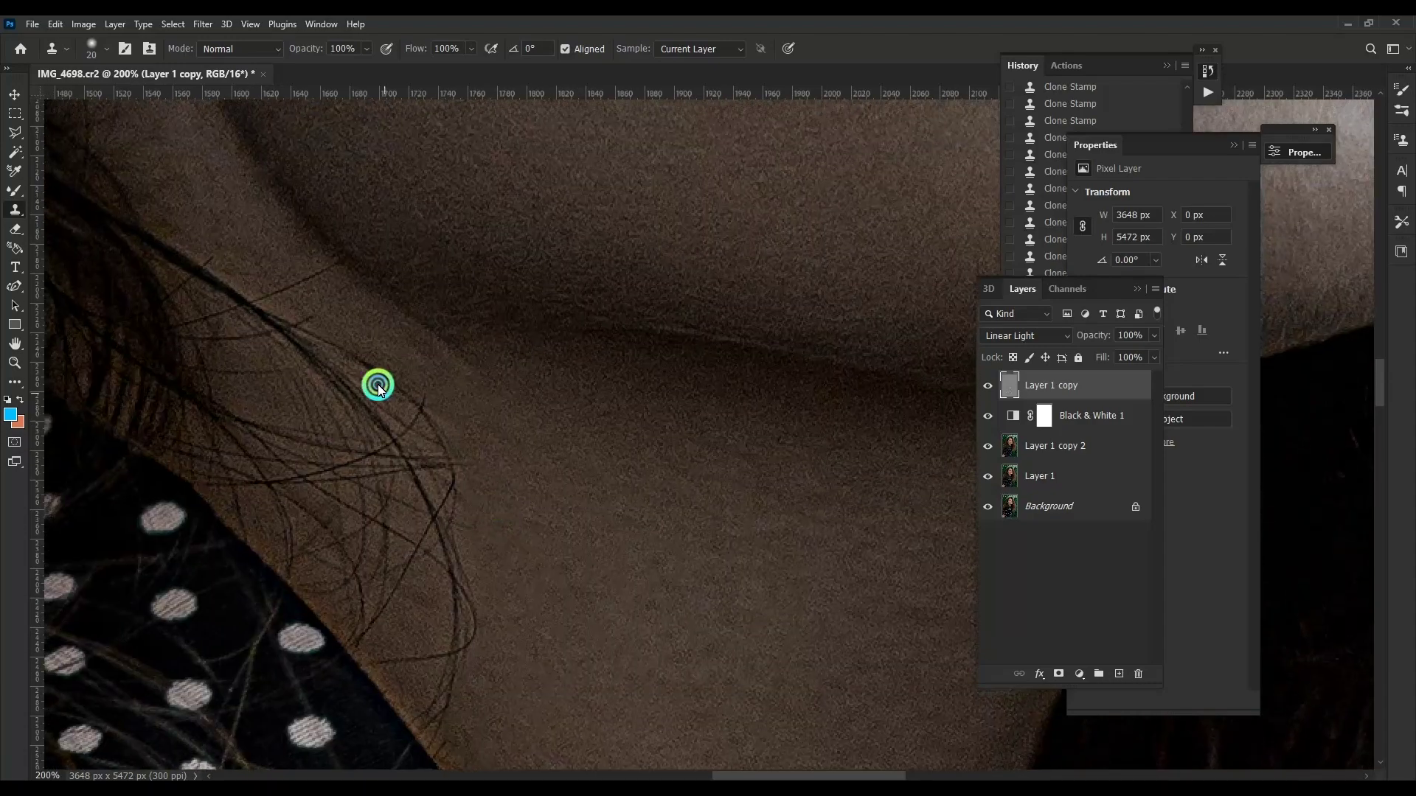
scroll(376, 386, left, 3)
scroll(663, 472, down, 3)
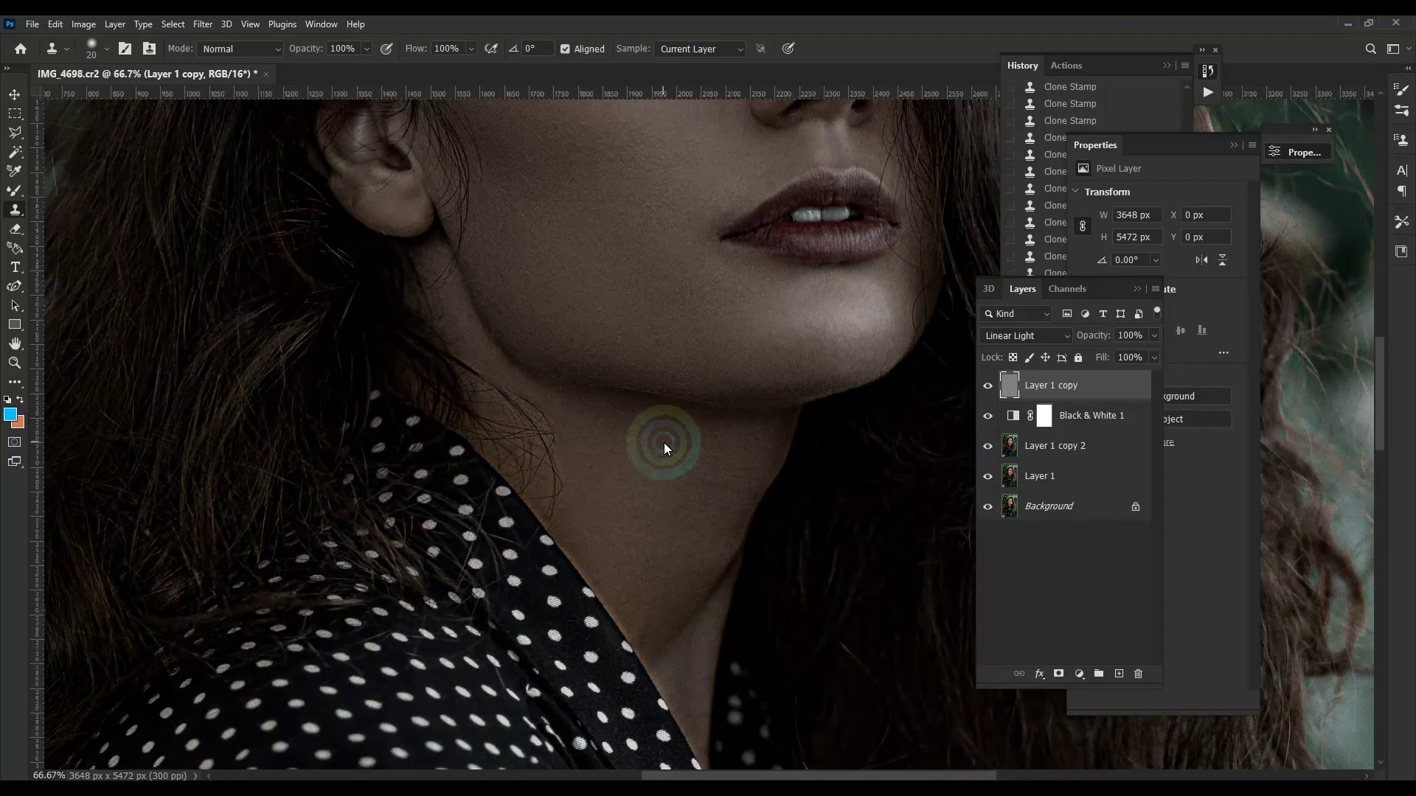
scroll(617, 443, up, 3)
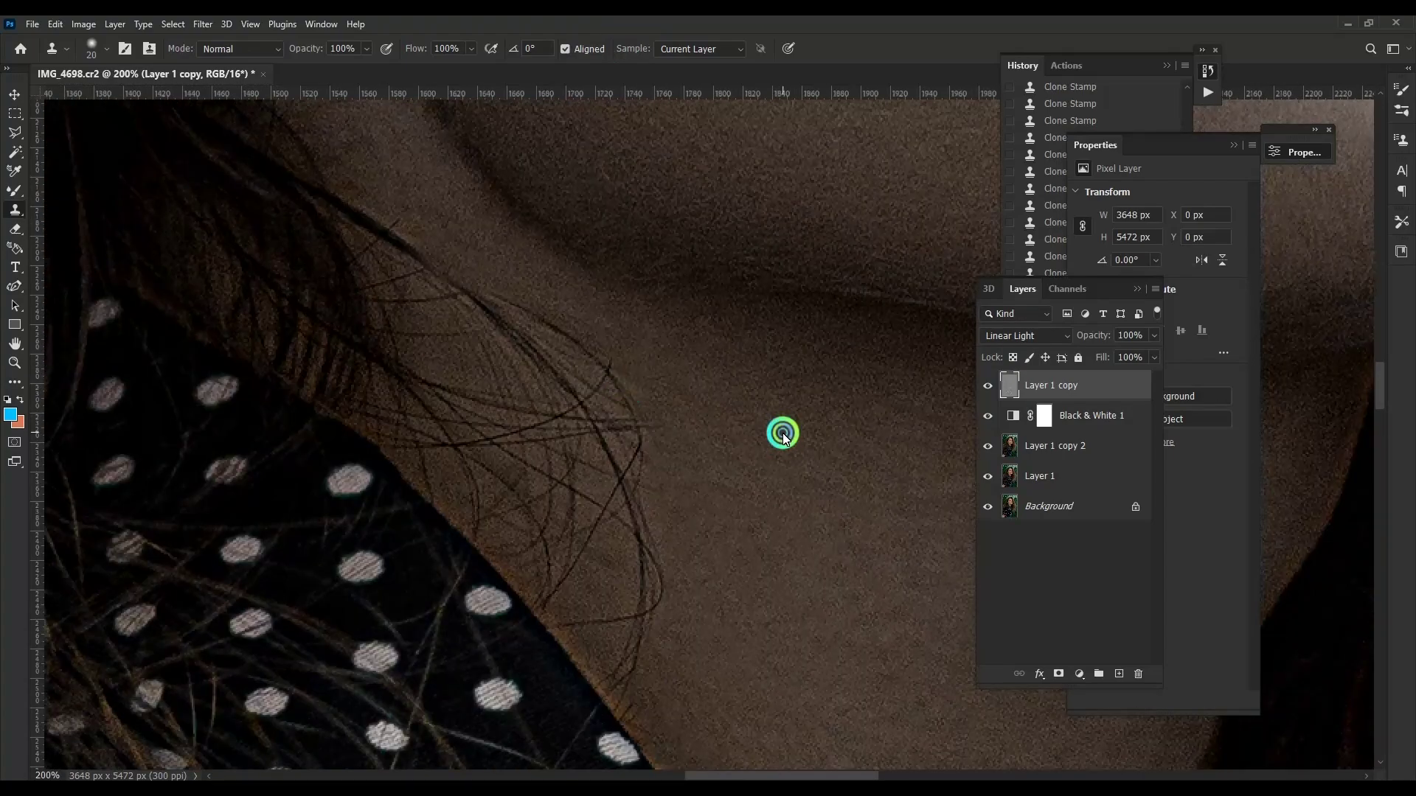
mouse_move(604, 431)
mouse_down()
mouse_move(474, 497)
mouse_move(585, 610)
mouse_move(651, 632)
mouse_move(512, 542)
mouse_up()
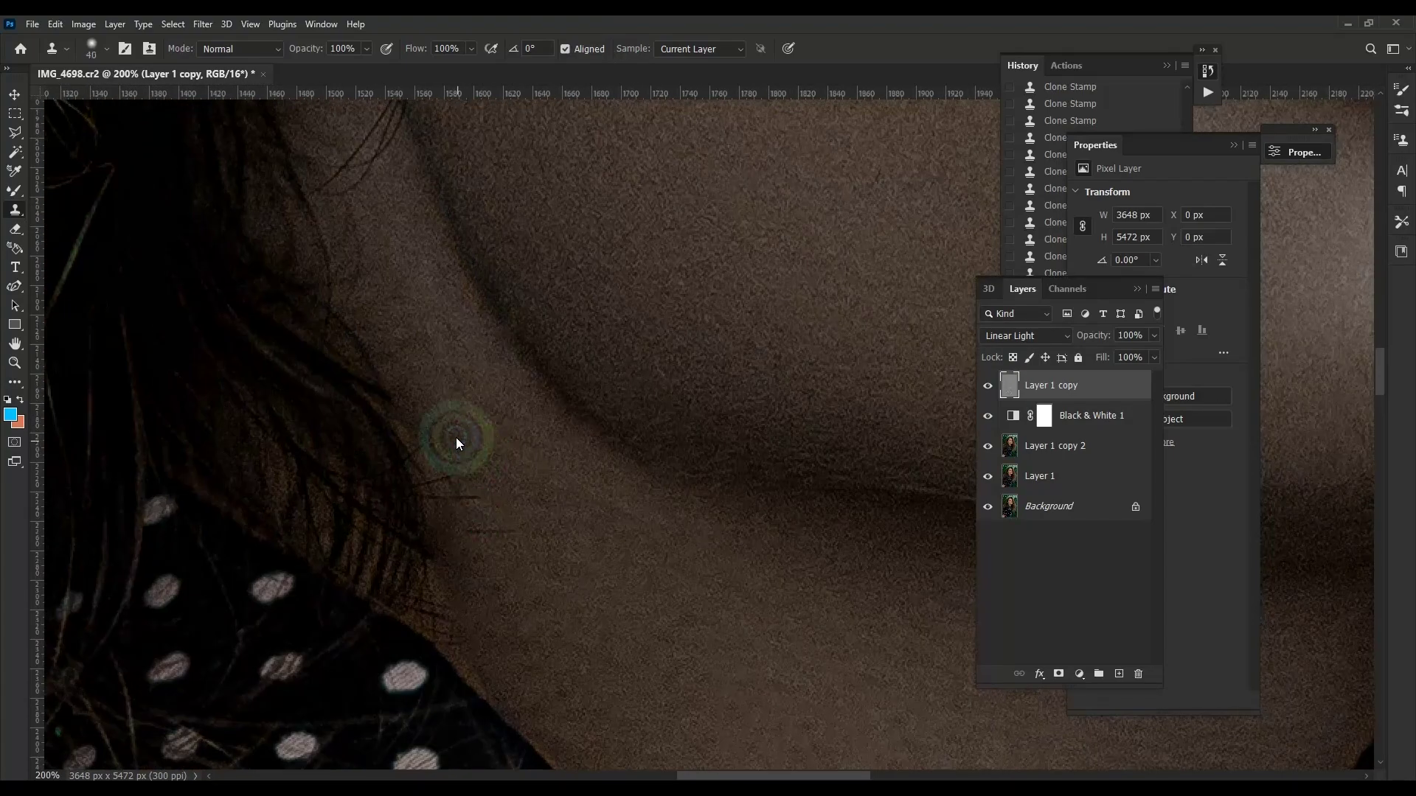
key(bracketright)
key(bracketright)
Step: Hide the detail layer, zoom out and switch to a larger Mixer Brush for the blurred base
click(987, 385)
key(ctrl+minus)
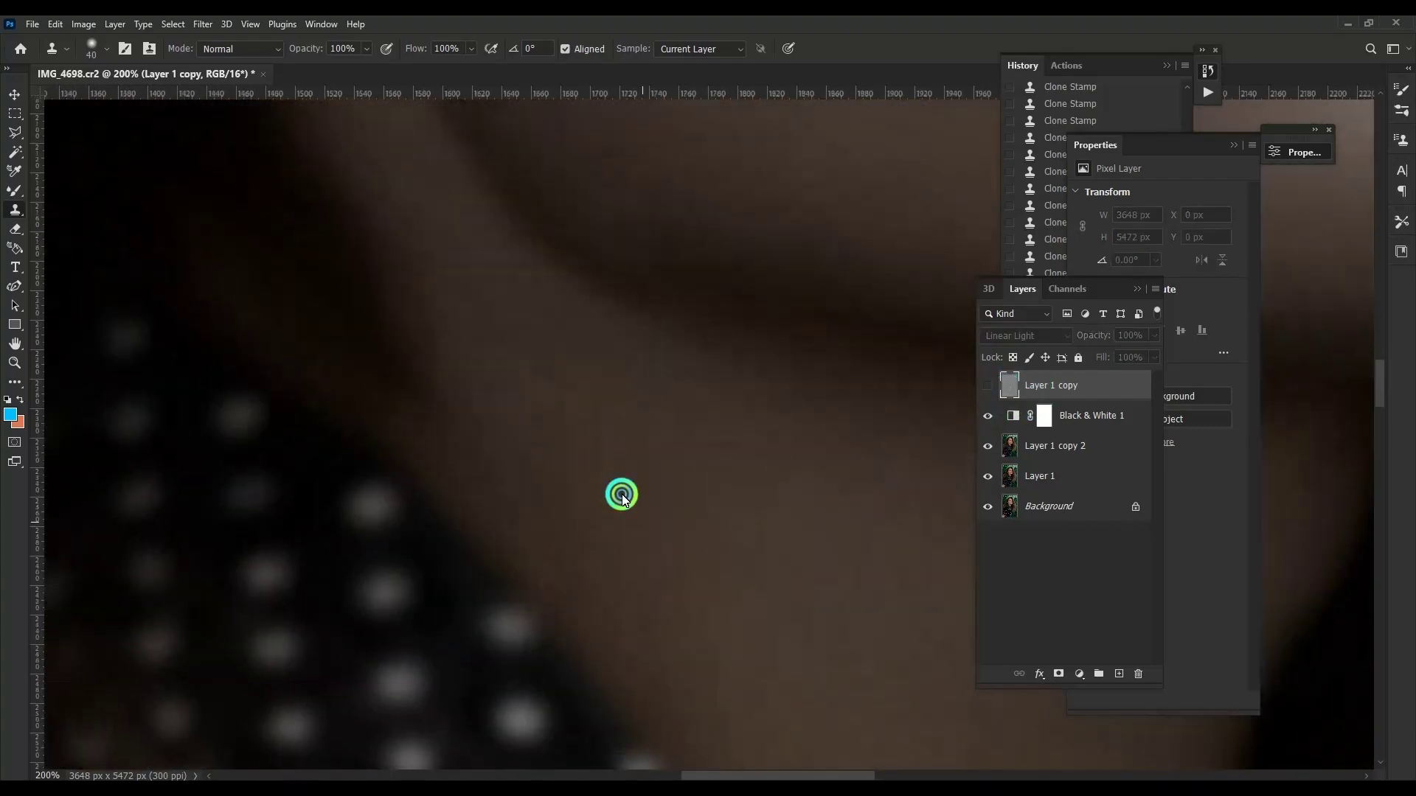
key(alt+bracketleft)
key(alt+bracketleft)
key(bracketright)
key(bracketright)
key(bracketright)
key(b)
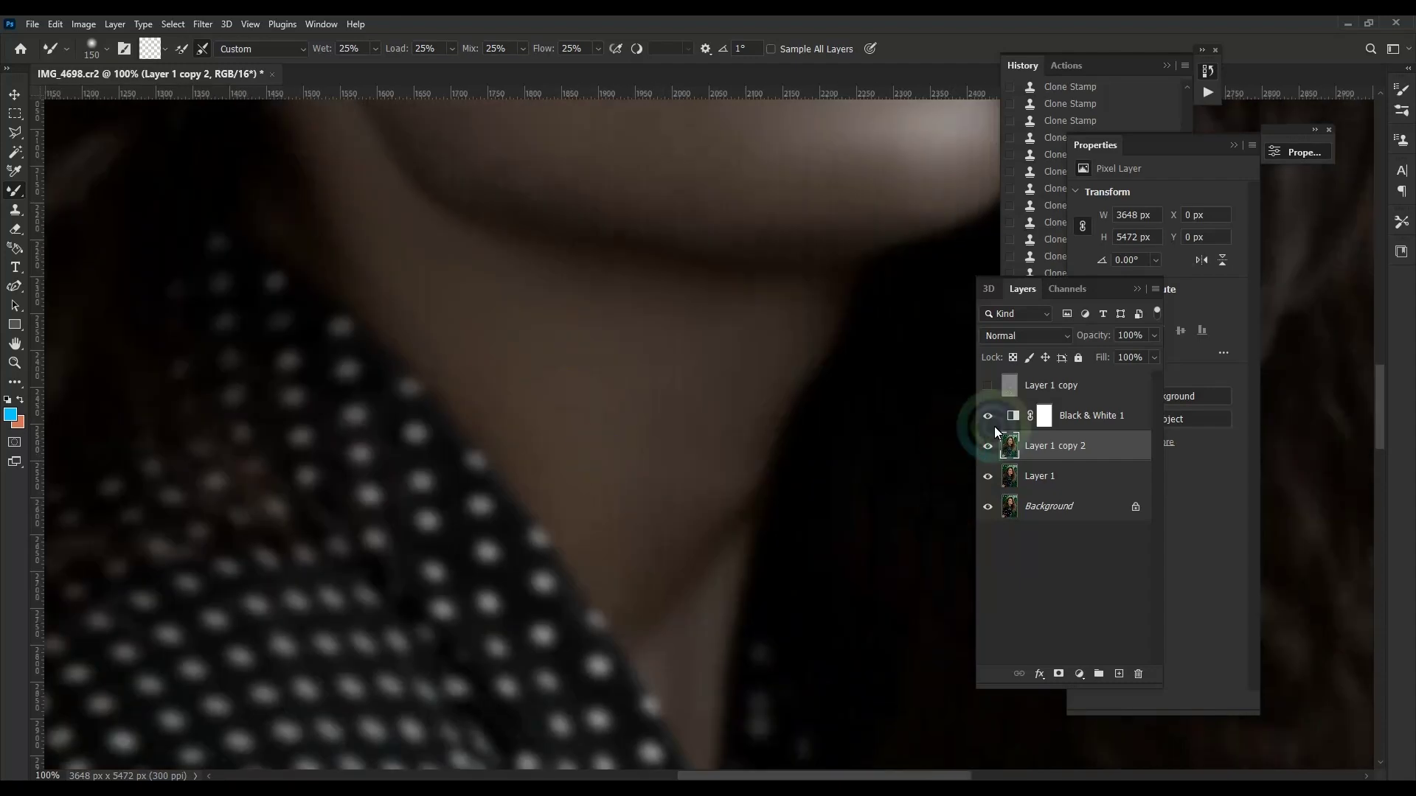
Step: Show and select Layer 1 copy again, zoomed in with a smaller brush
click(987, 385)
scroll(632, 568, up, 5)
key(bracketleft)
key(bracketleft)
key(bracketleft)
key(ctrl+plus)
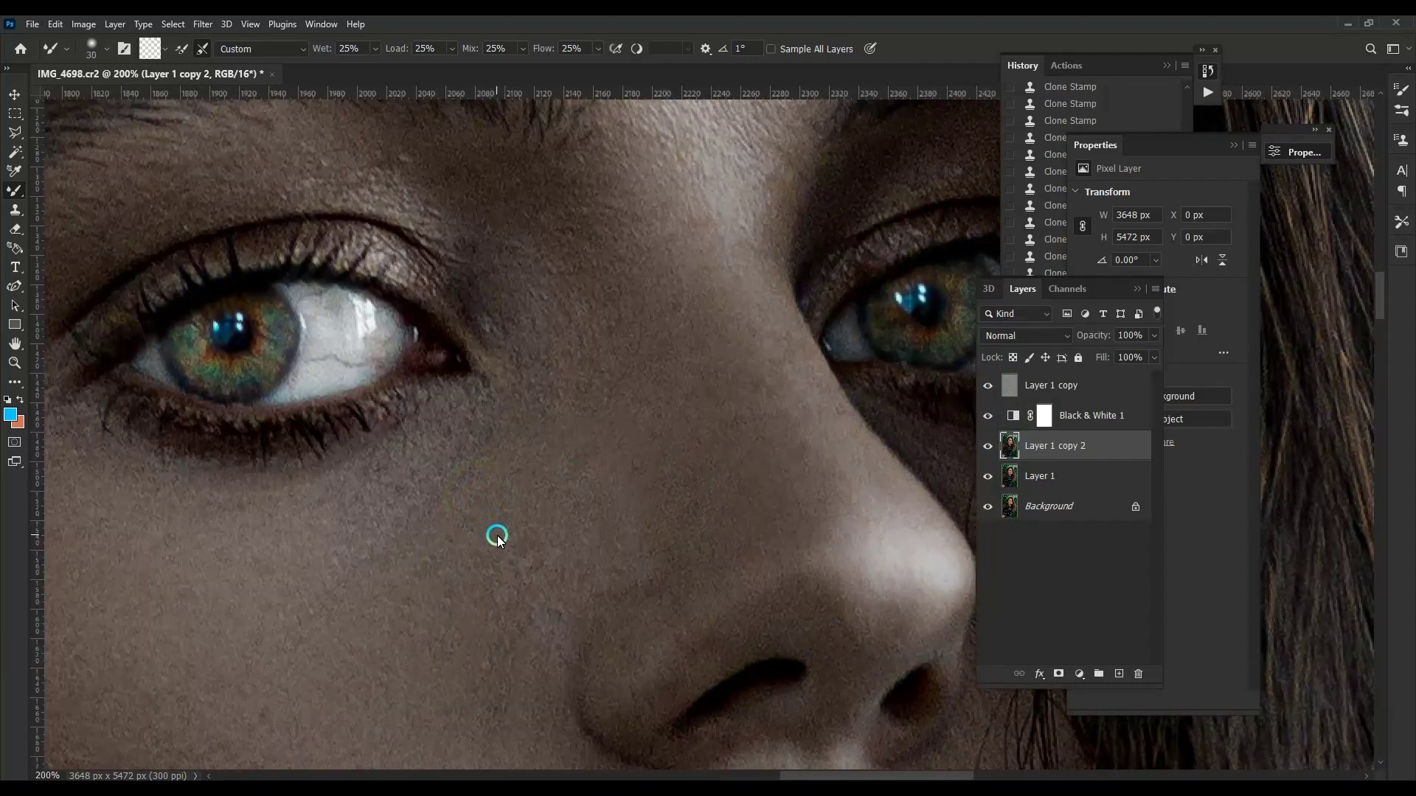
scroll(497, 535, down, 3)
scroll(497, 535, left, 2)
key(bracketleft)
click(1062, 379)
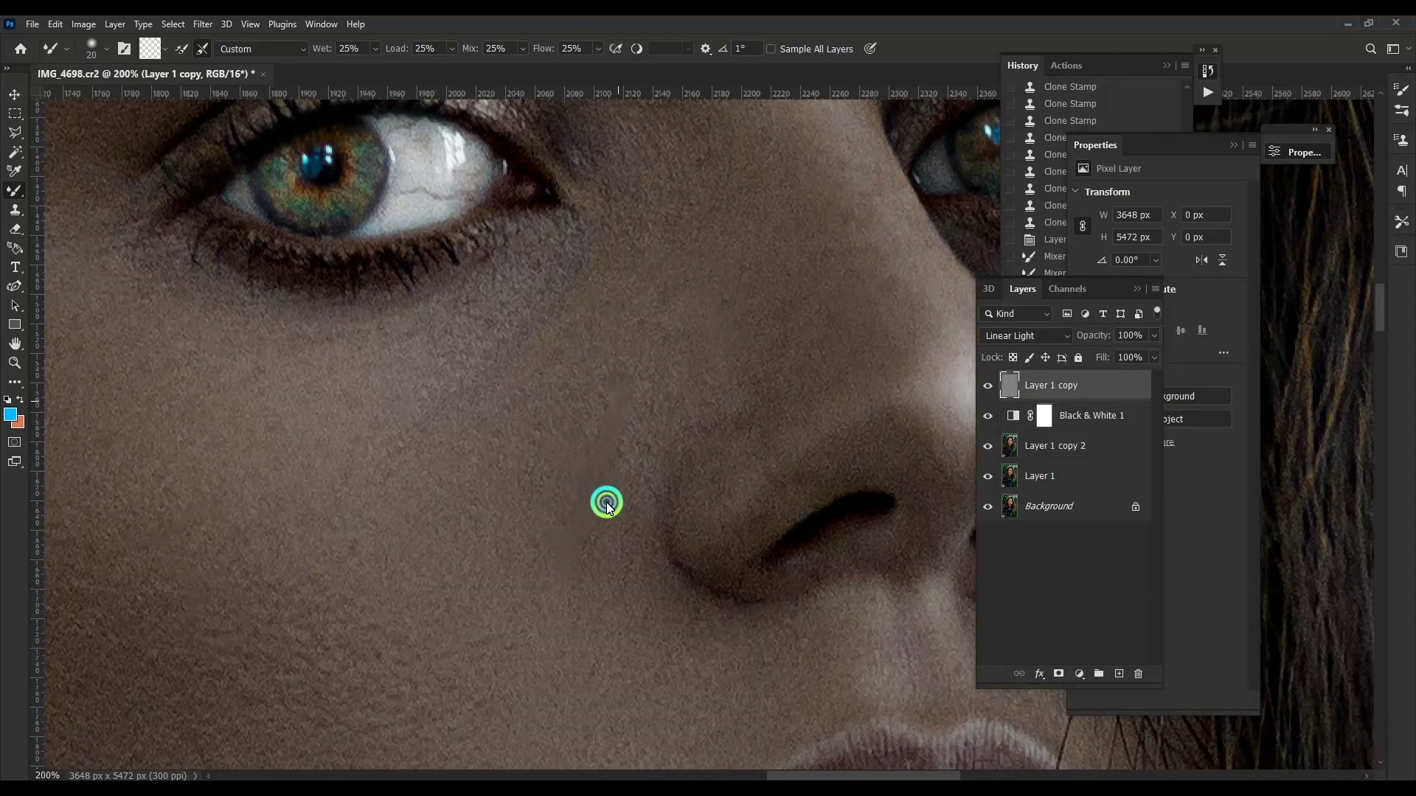
Step: Sample clean cheek skin and clone smooth texture over the cheek below the eye and nostrils
key(s)
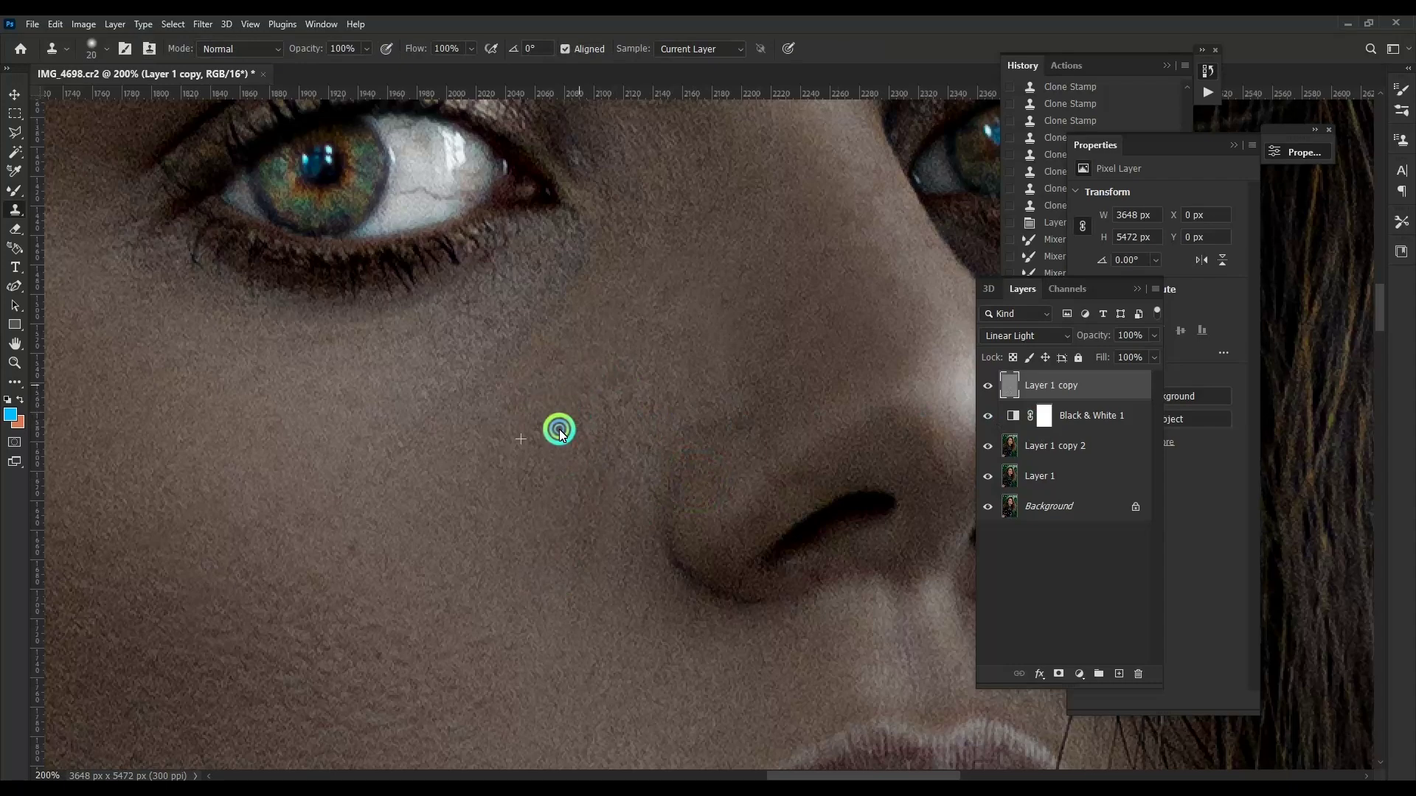
alt+click(600, 373)
drag(514, 335, 532, 435)
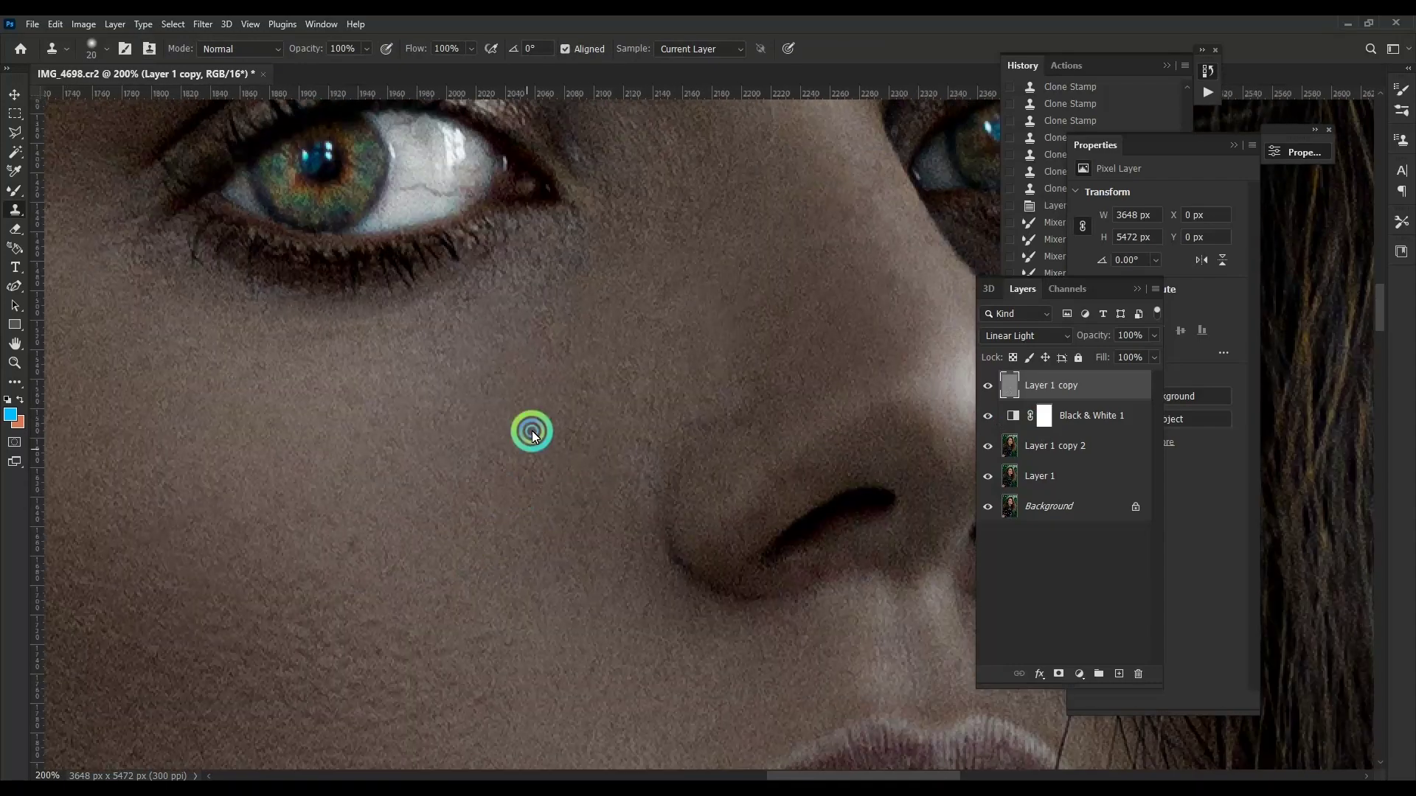
scroll(574, 457, up, 4)
scroll(574, 457, right, 2)
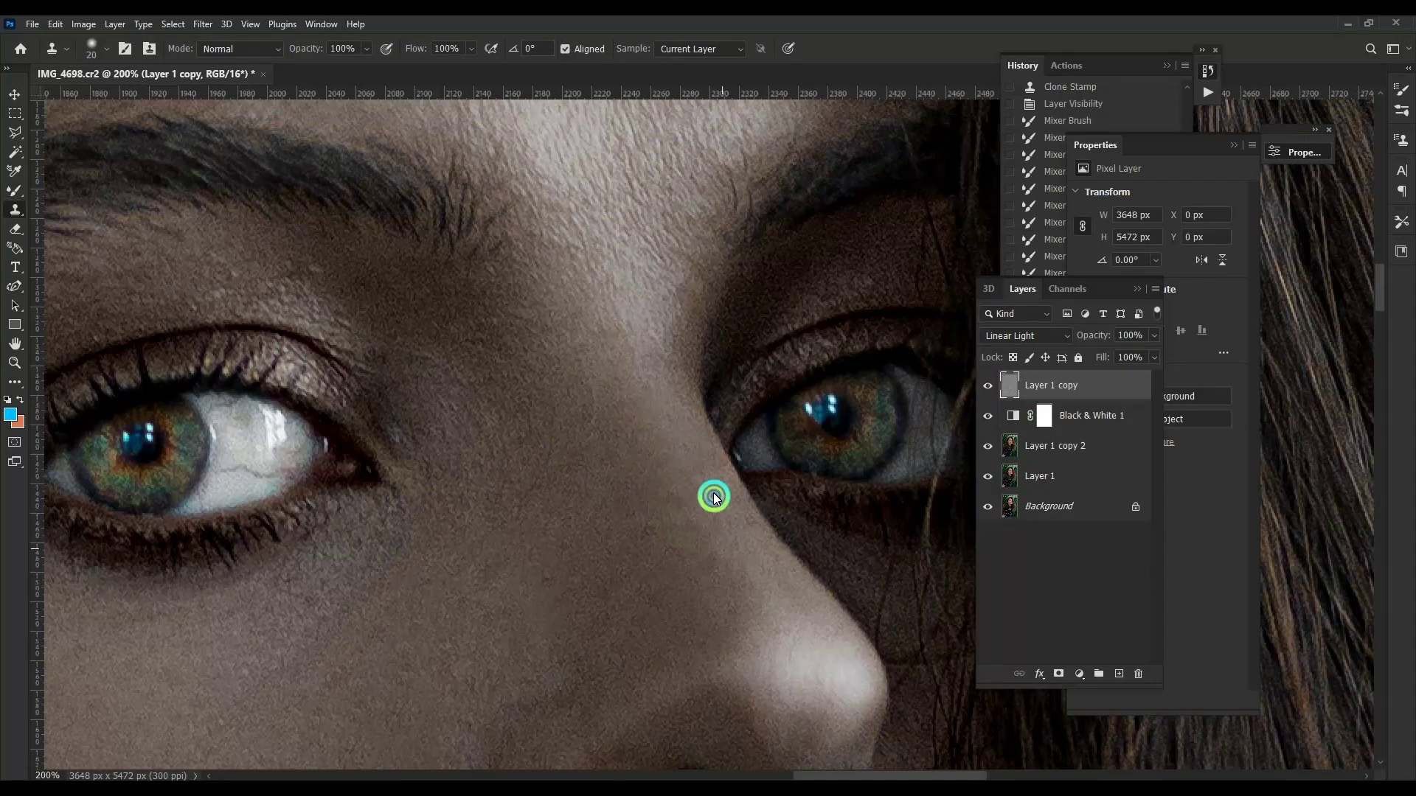
scroll(710, 493, down, 4)
alt+scroll(566, 424, up, 1)
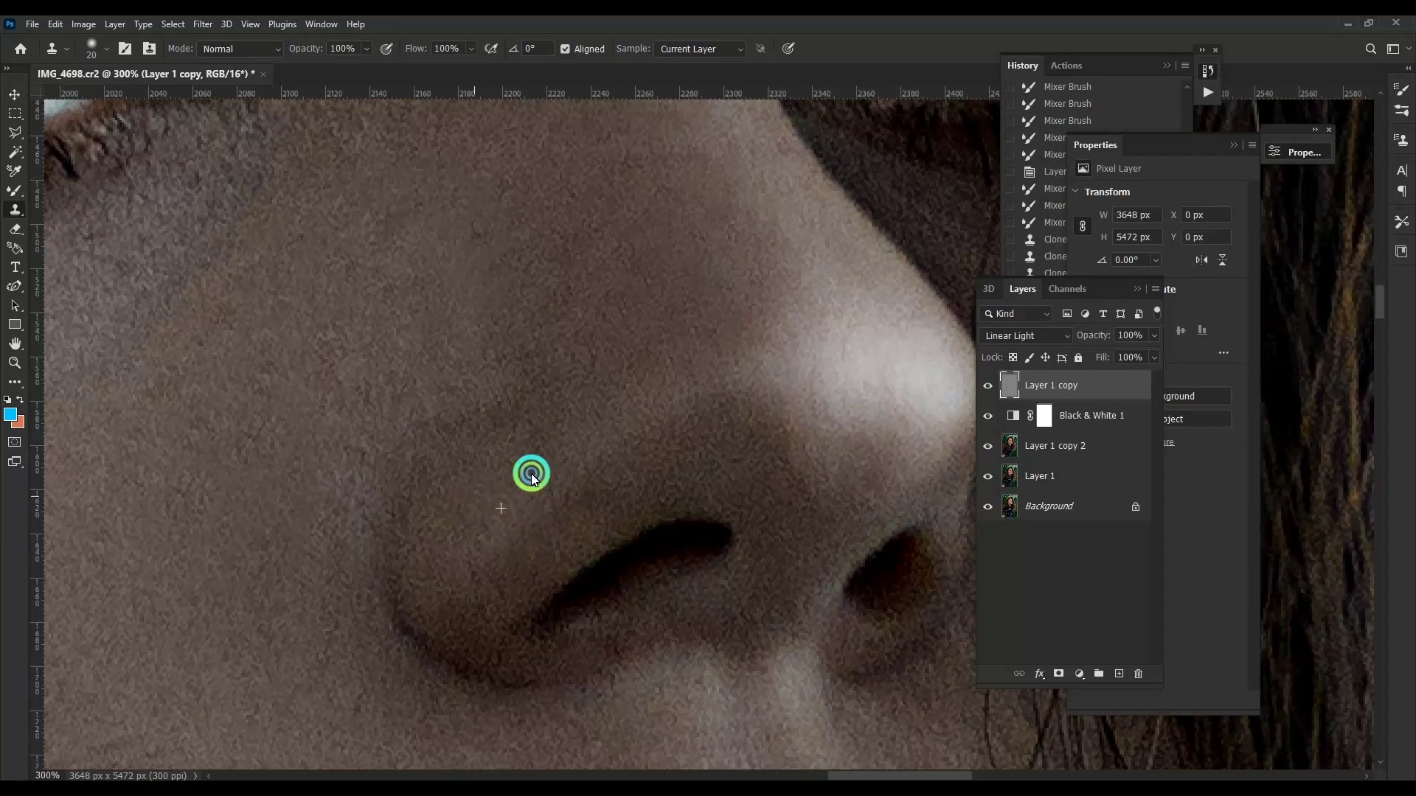
scroll(501, 417, down, 3)
drag(480, 414, 607, 458)
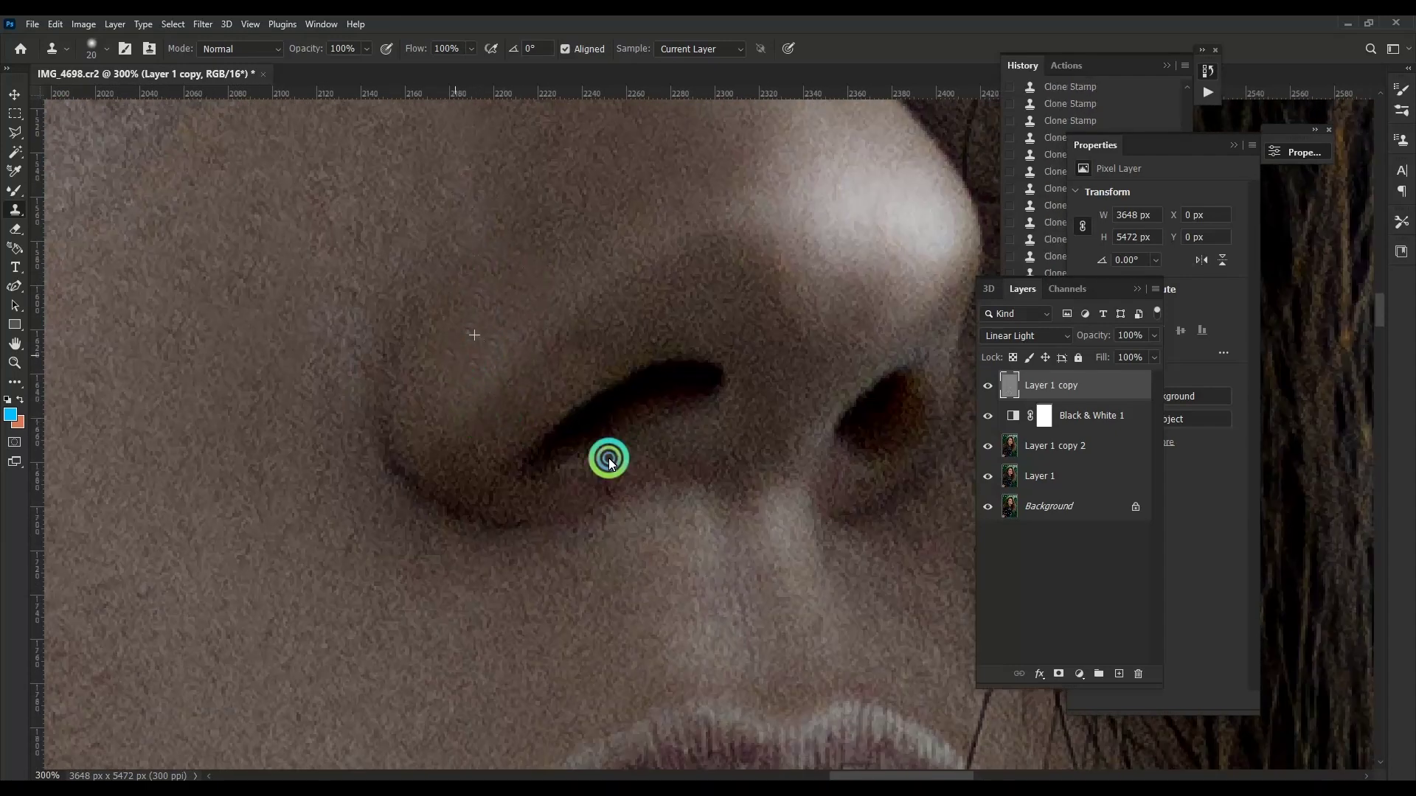
scroll(607, 458, down, 2)
scroll(607, 458, right, 2)
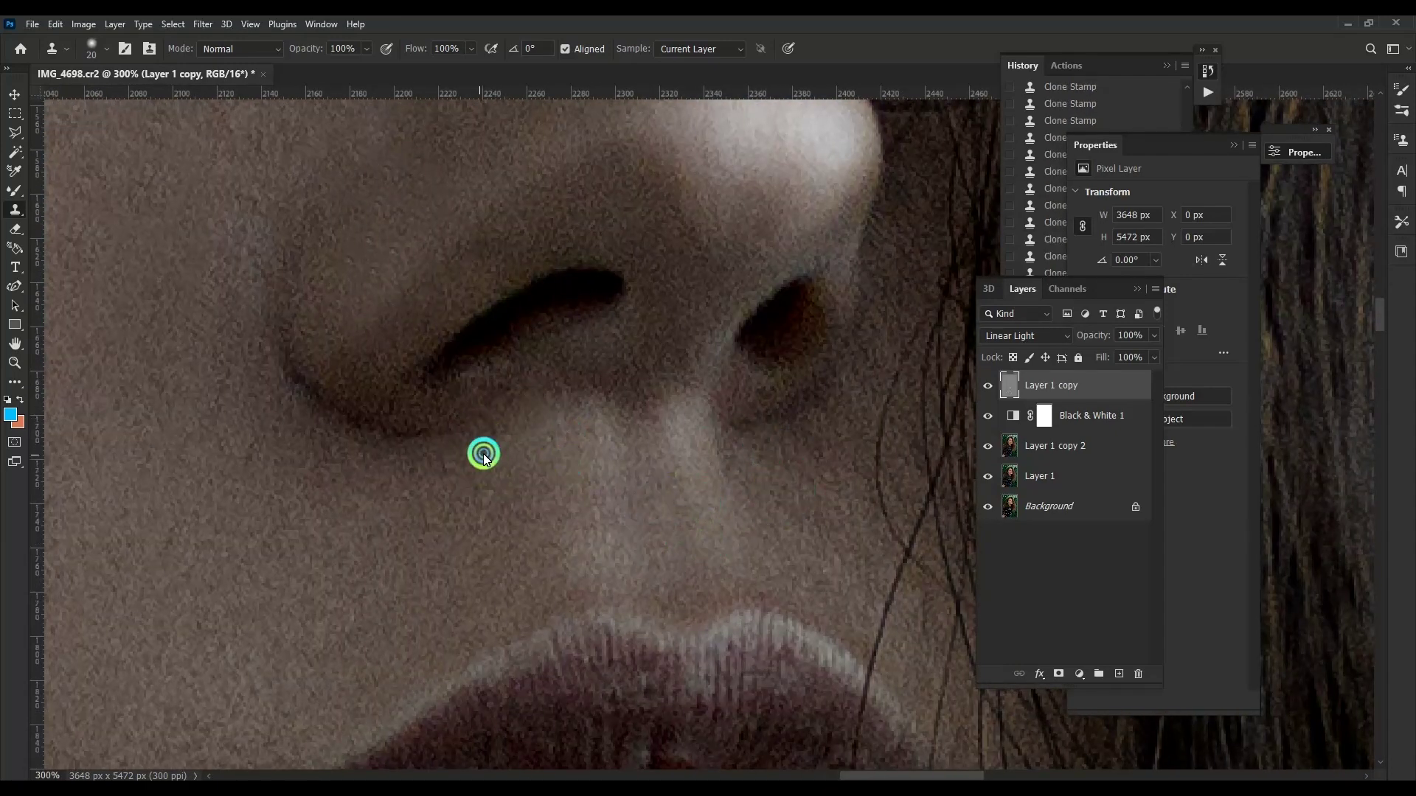
alt+scroll(459, 544, down, 4)
Step: Hide Black & White 1 to restore colour and clone hair strands off the forehead
click(987, 415)
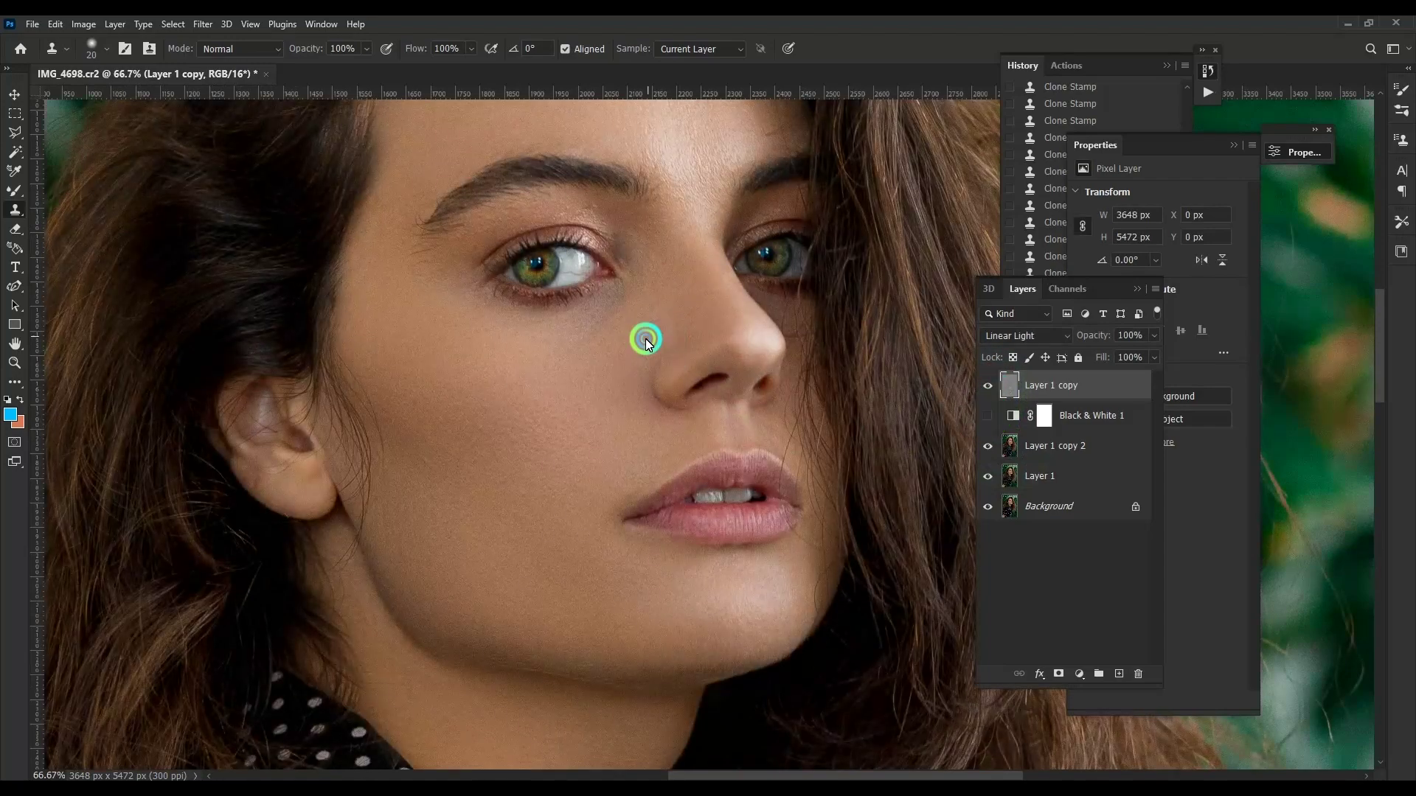
alt+scroll(658, 325, up, 3)
scroll(659, 325, up, 3)
alt+scroll(570, 625, up, 1)
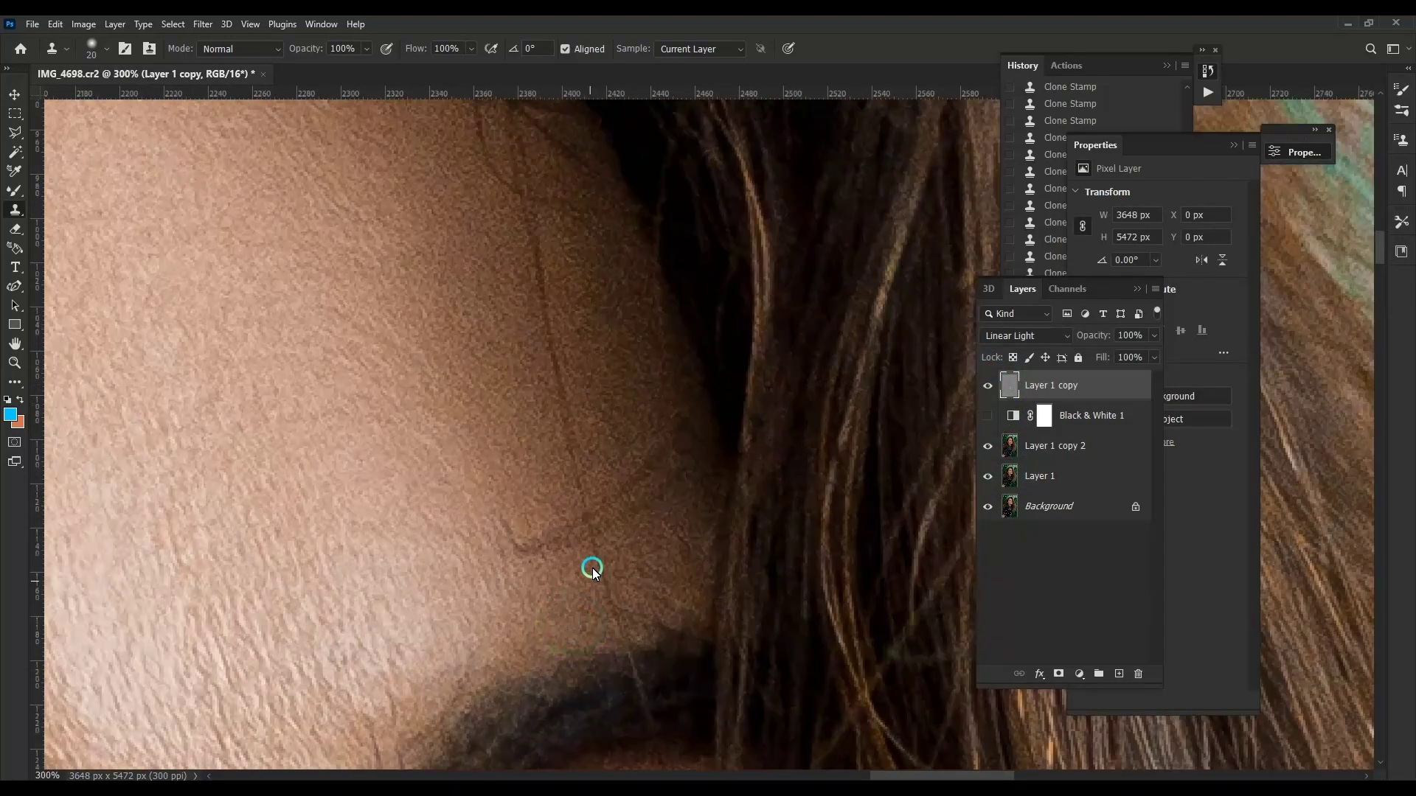
scroll(550, 351, down, 2)
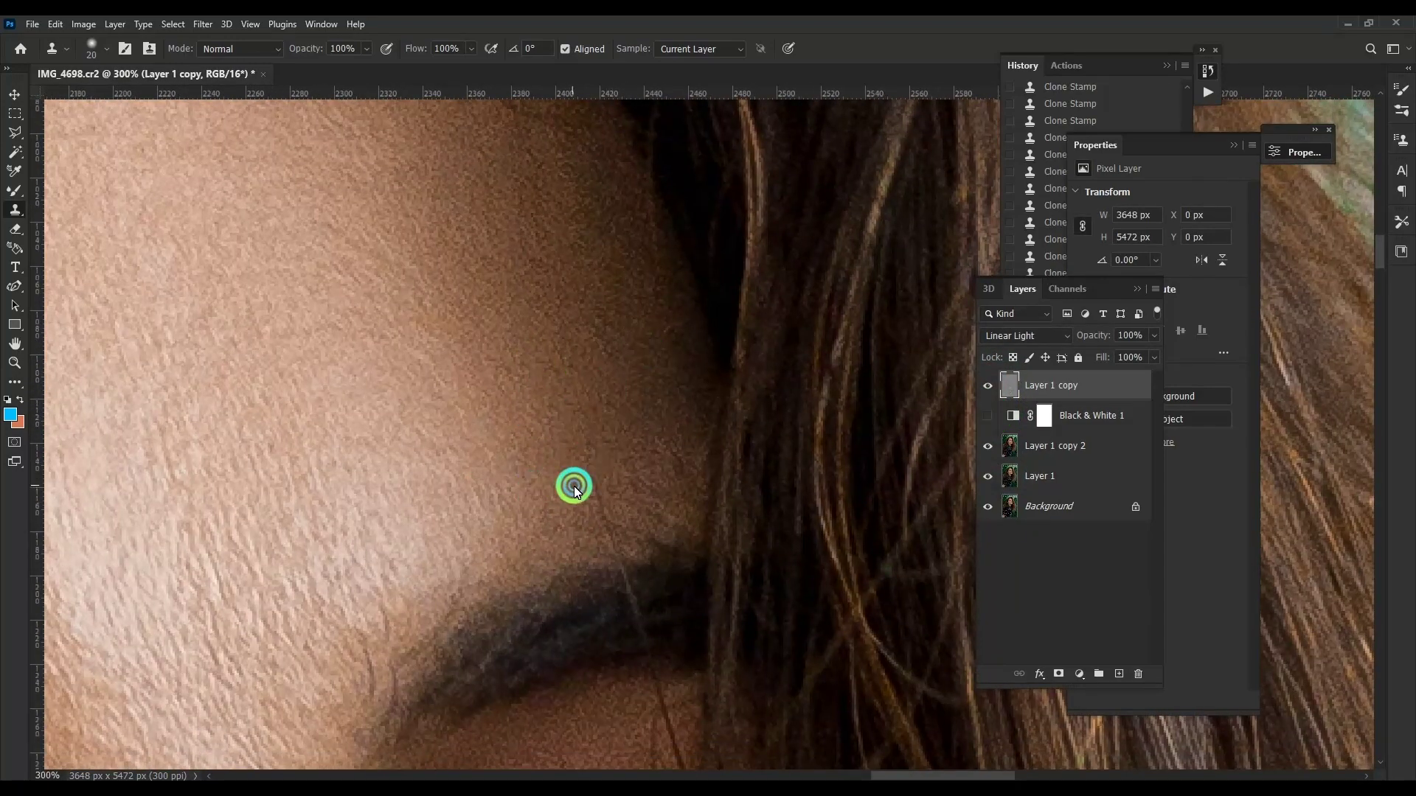
scroll(503, 407, up, 5)
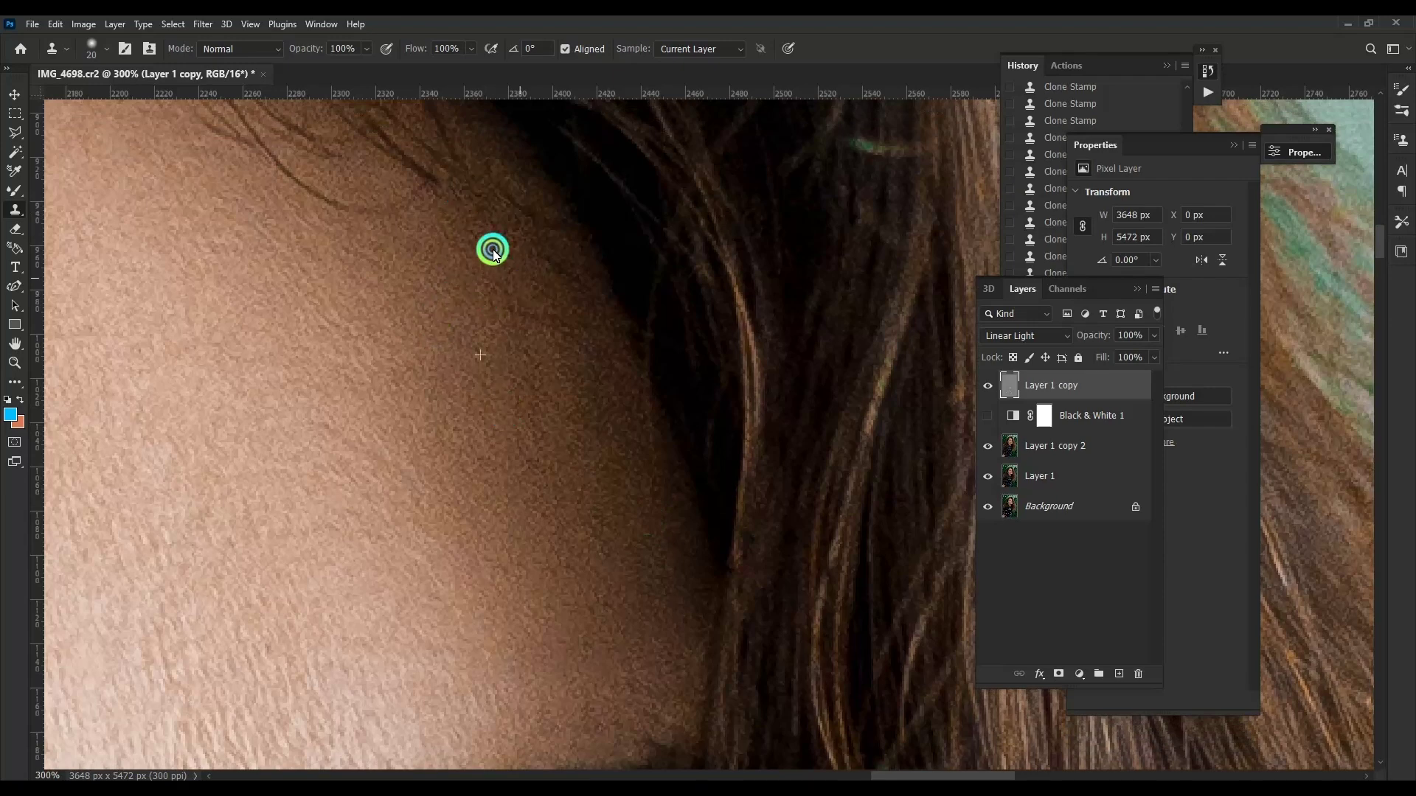
scroll(487, 369, up, 5)
key(bracketright)
mouse_move(193, 254)
mouse_down()
mouse_move(294, 295)
mouse_move(158, 183)
mouse_move(417, 395)
mouse_move(303, 201)
mouse_up()
Step: Clone away stray hairs along the hairline
scroll(583, 412, left, 10)
scroll(516, 443, up, 3)
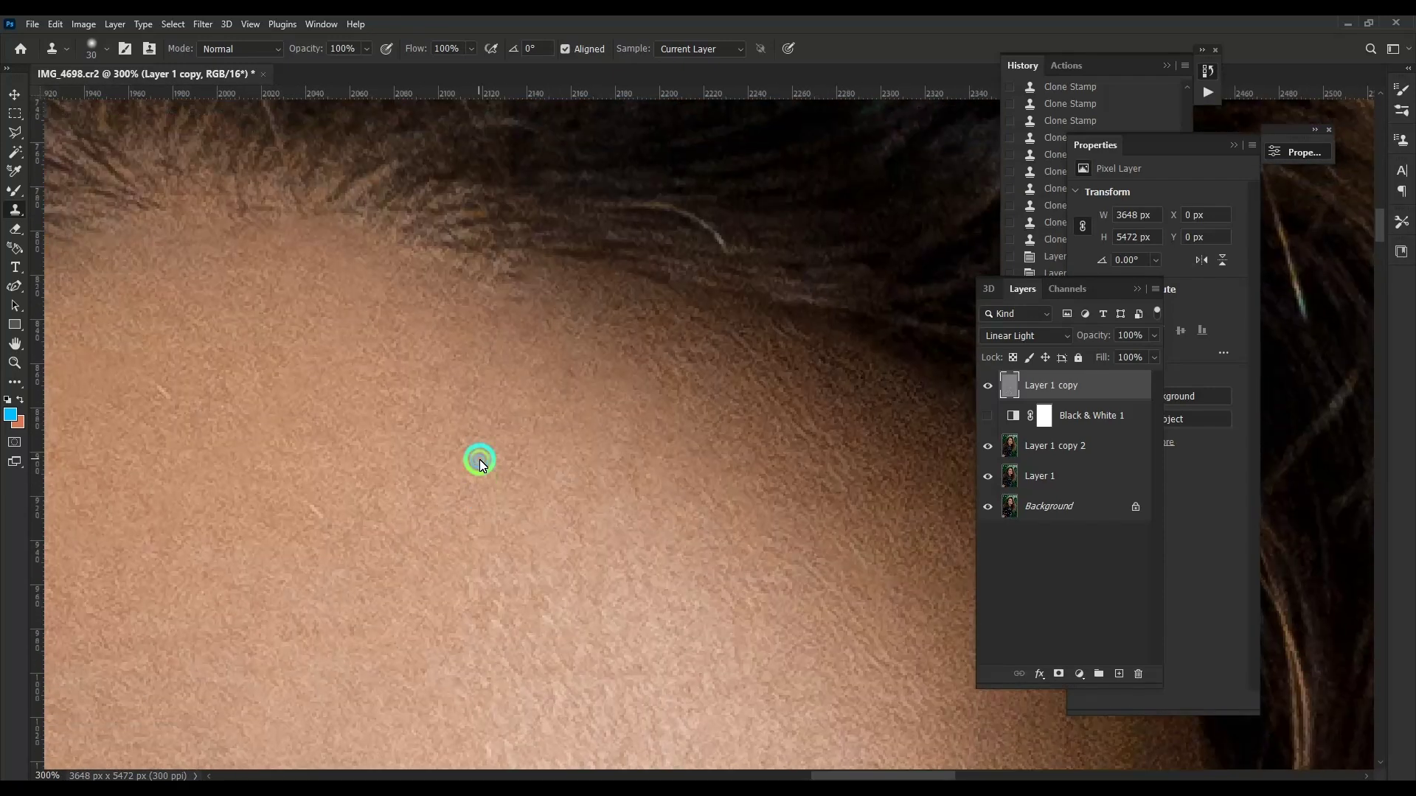
click(579, 320)
click(802, 384)
alt+scroll(167, 396, down, 5)
scroll(641, 179, down, 2)
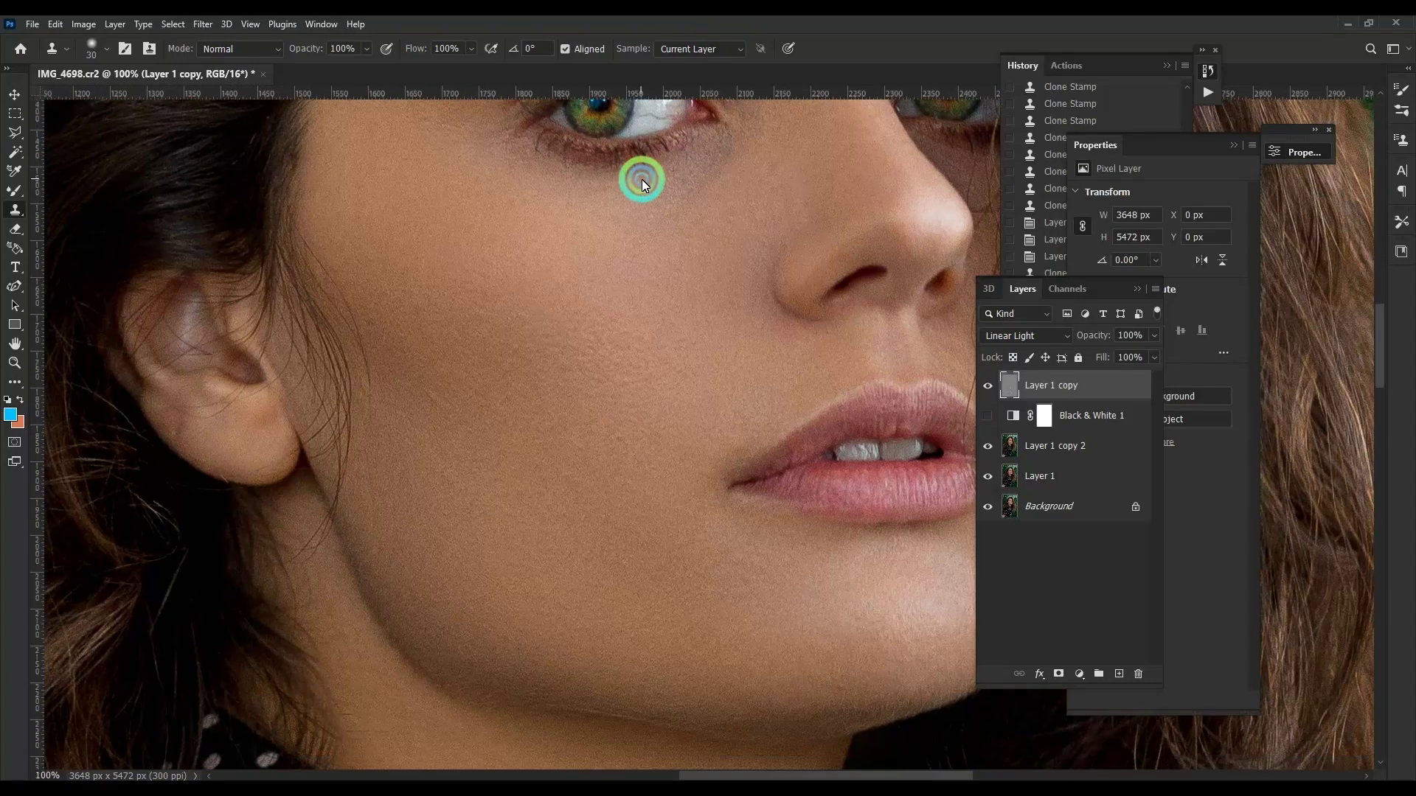
scroll(665, 365, left, 3)
alt+scroll(156, 400, up, 5)
Step: With a smaller brush, clone over spots and stray hairs beside the ear
key(bracketleft)
scroll(265, 420, up, 3)
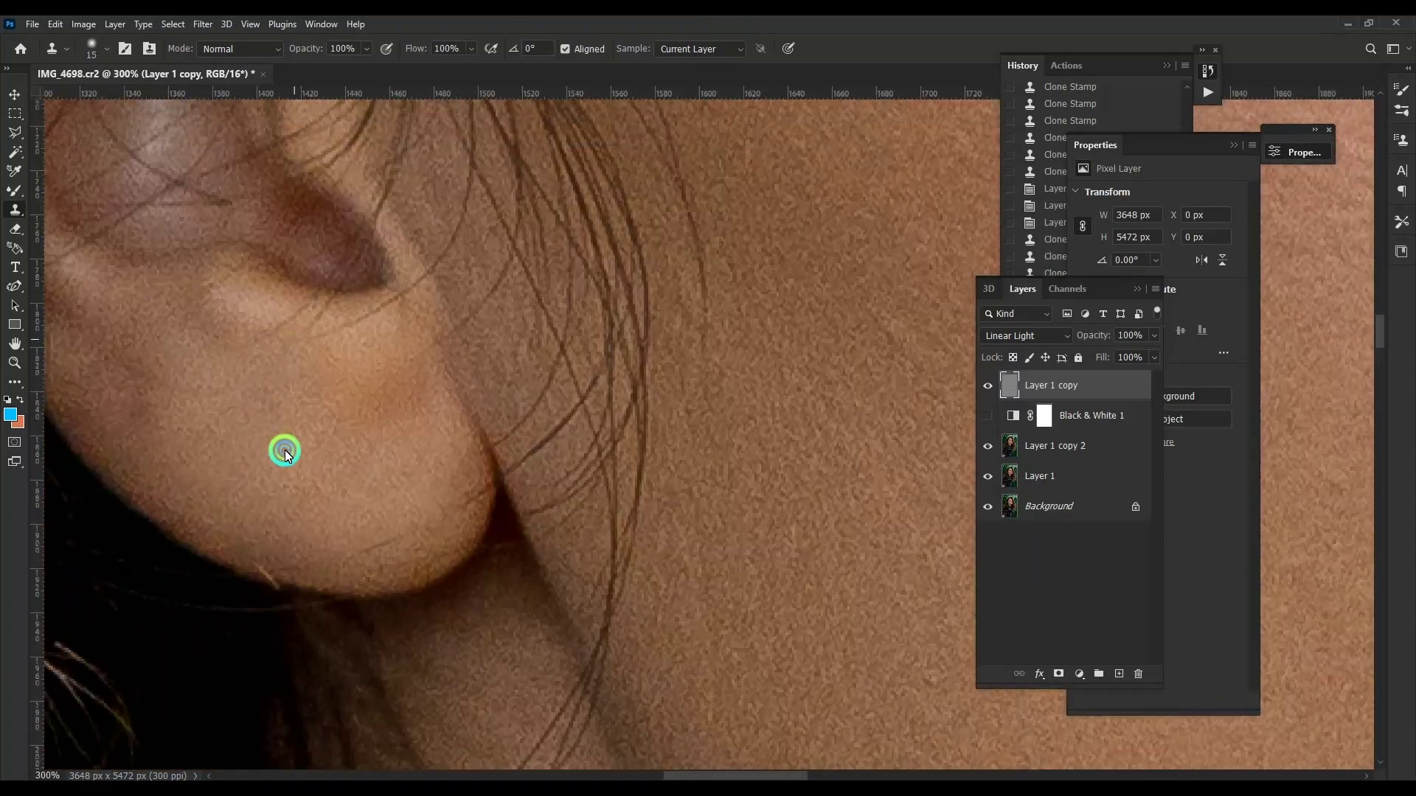
key(bracketleft)
scroll(321, 454, up, 2)
click(388, 457)
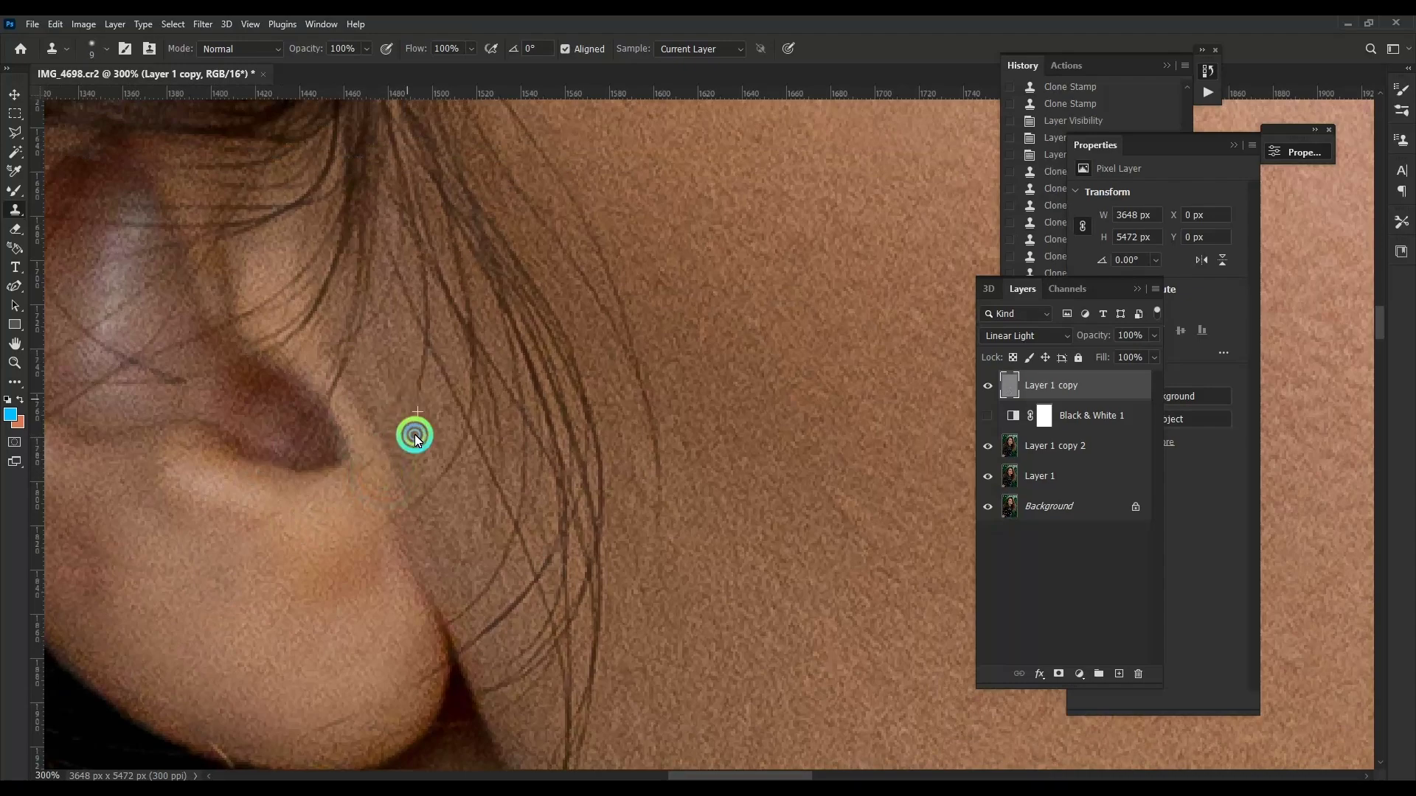
click(389, 397)
click(440, 474)
scroll(415, 361, down, 4)
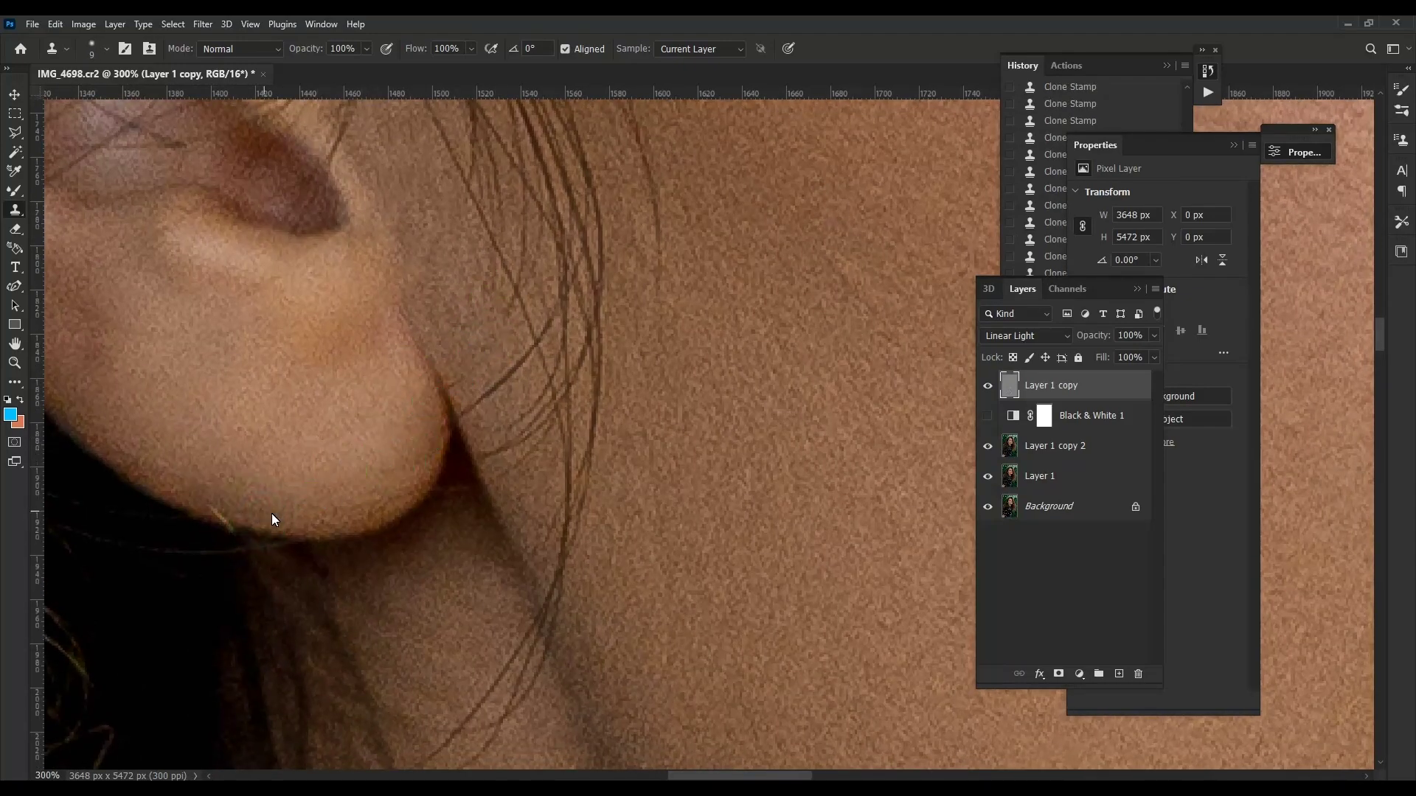
scroll(272, 514, down, 1)
scroll(366, 499, down, 1)
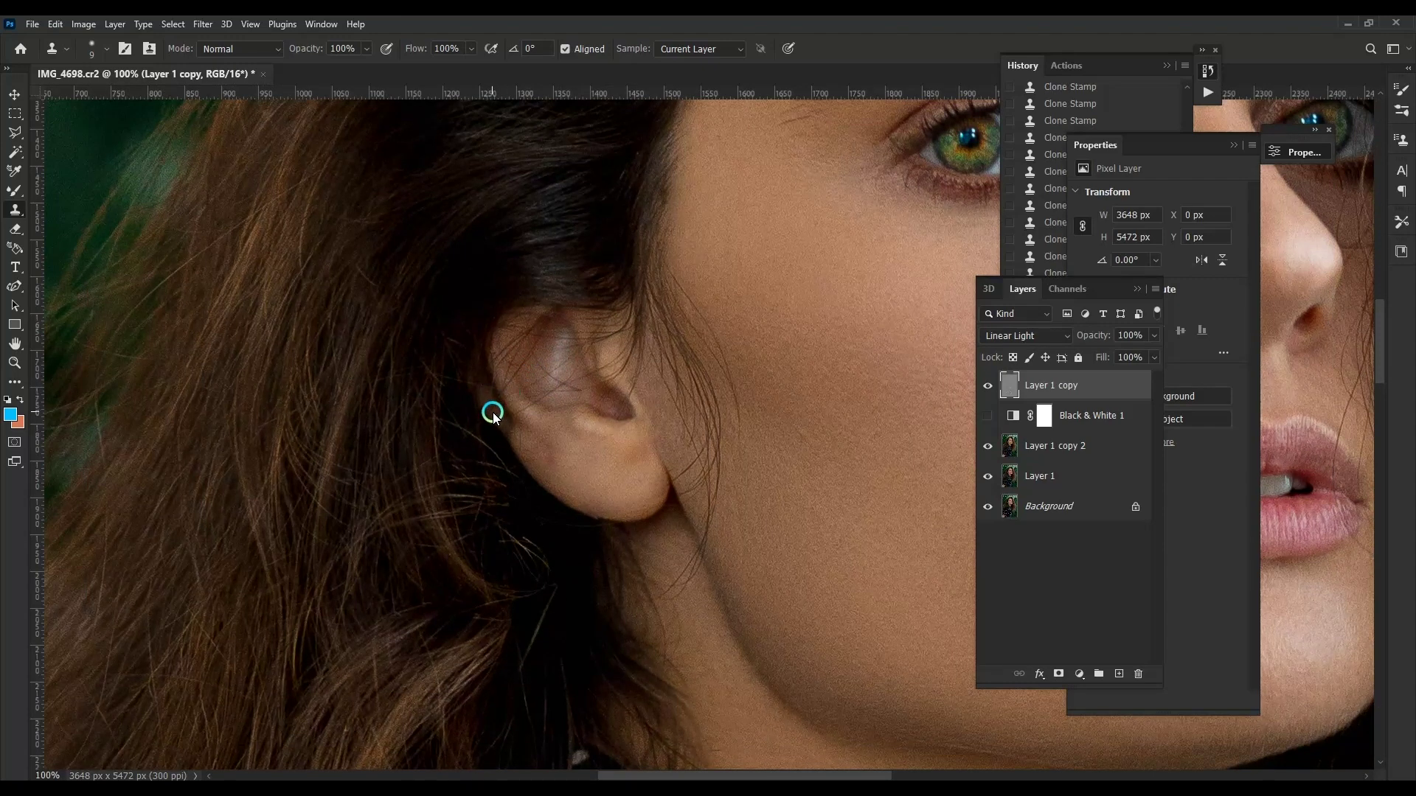
Step: Clone away the hair strands crossing the ear and scroll out over the face
scroll(537, 400, up, 1)
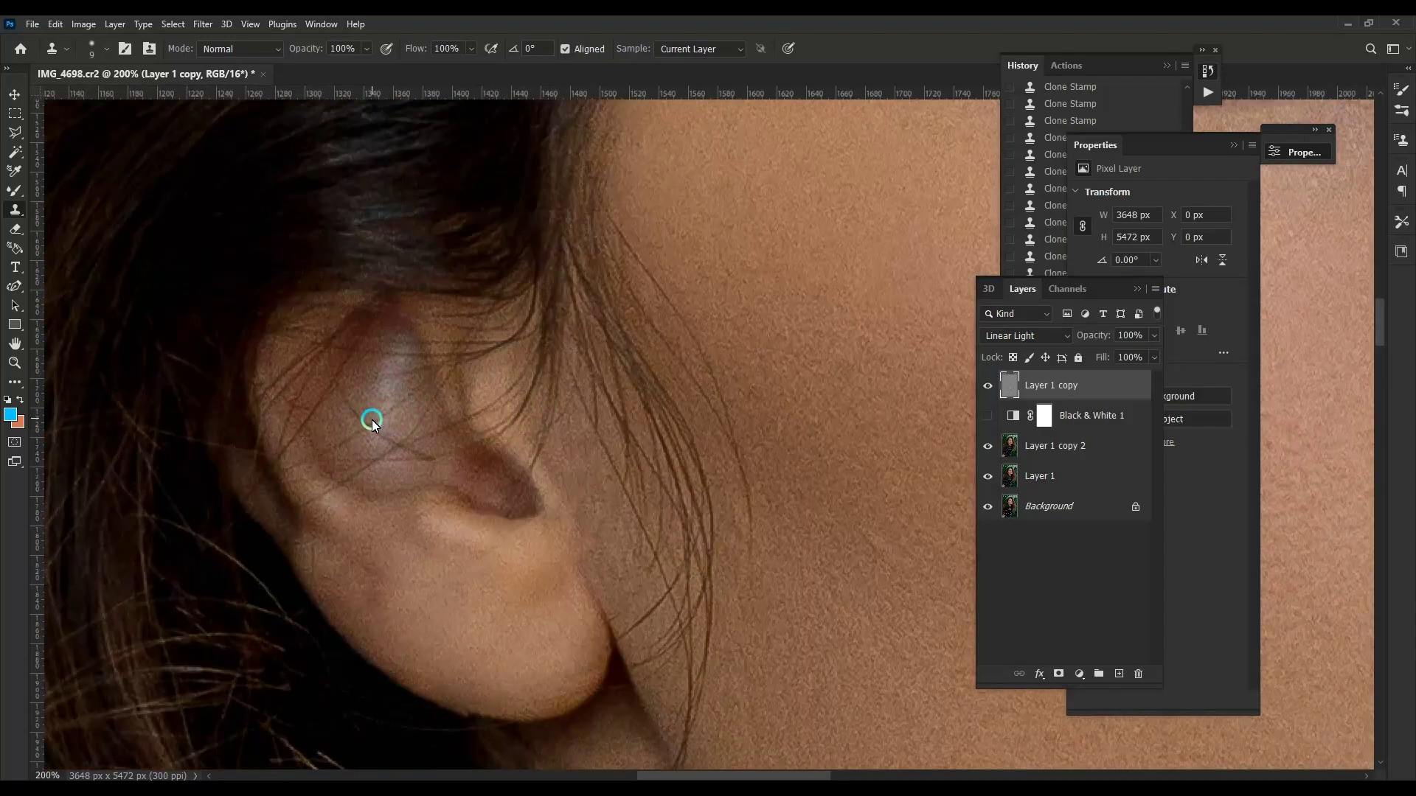
scroll(474, 432, up, 1)
drag(474, 431, 472, 500)
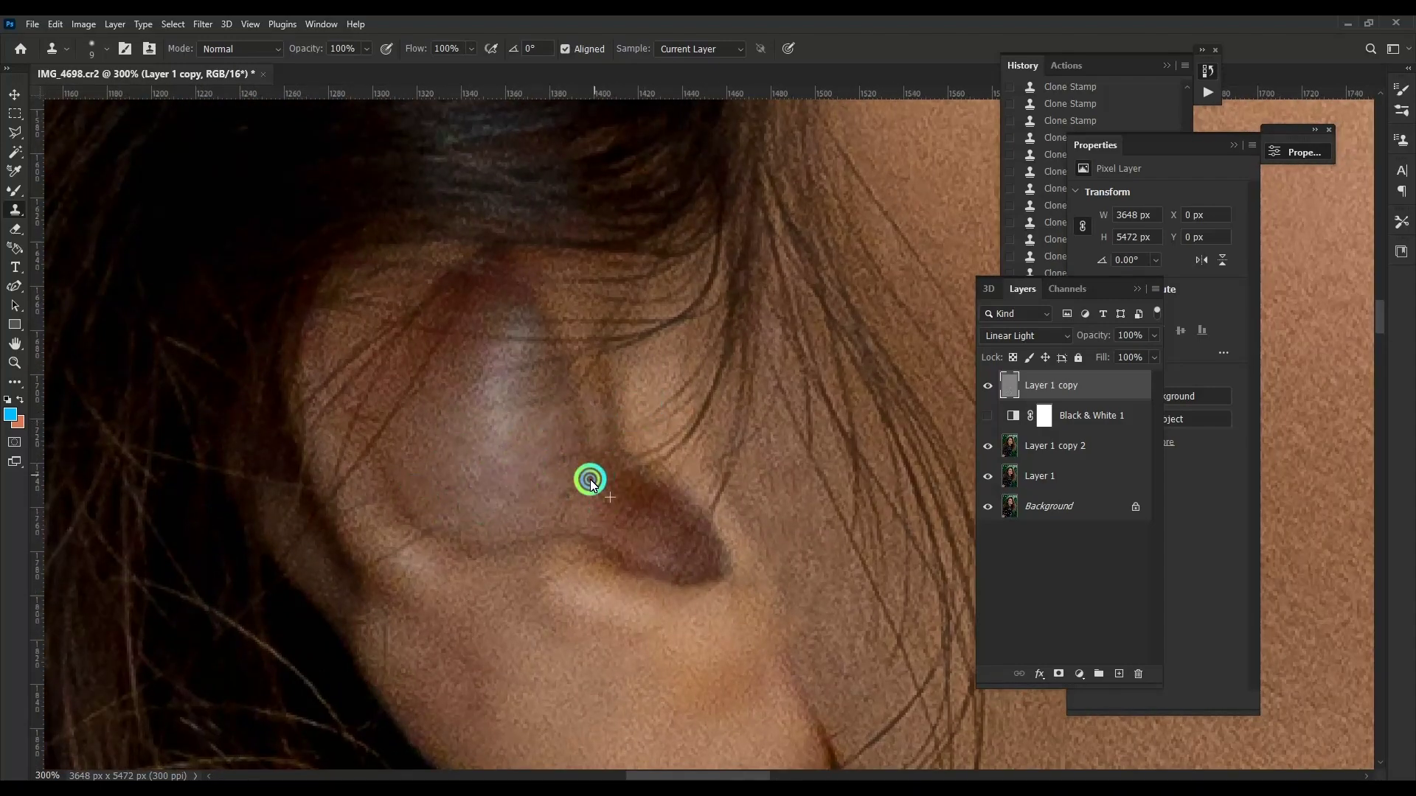
scroll(506, 395, down, 3)
scroll(506, 395, right, 2)
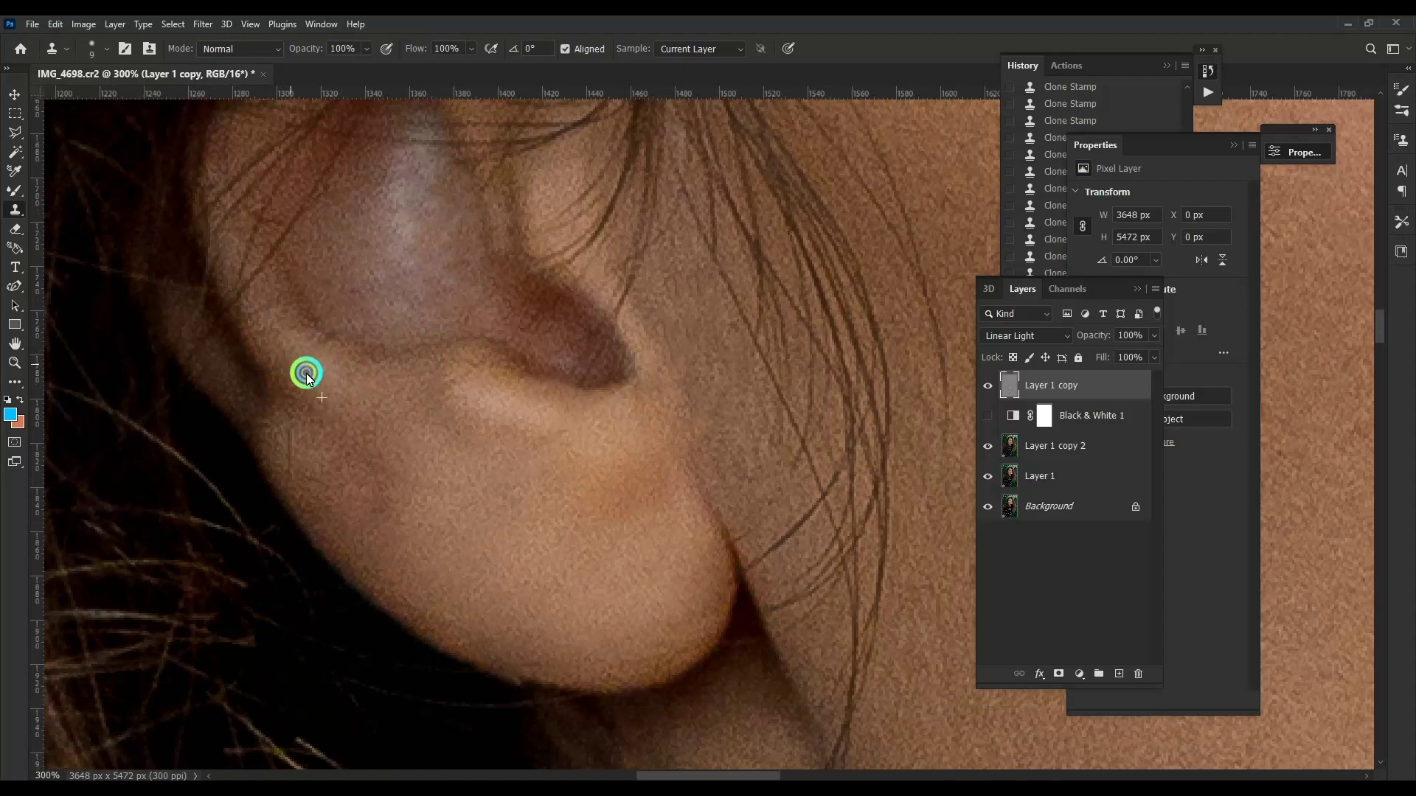
scroll(307, 373, down, 5)
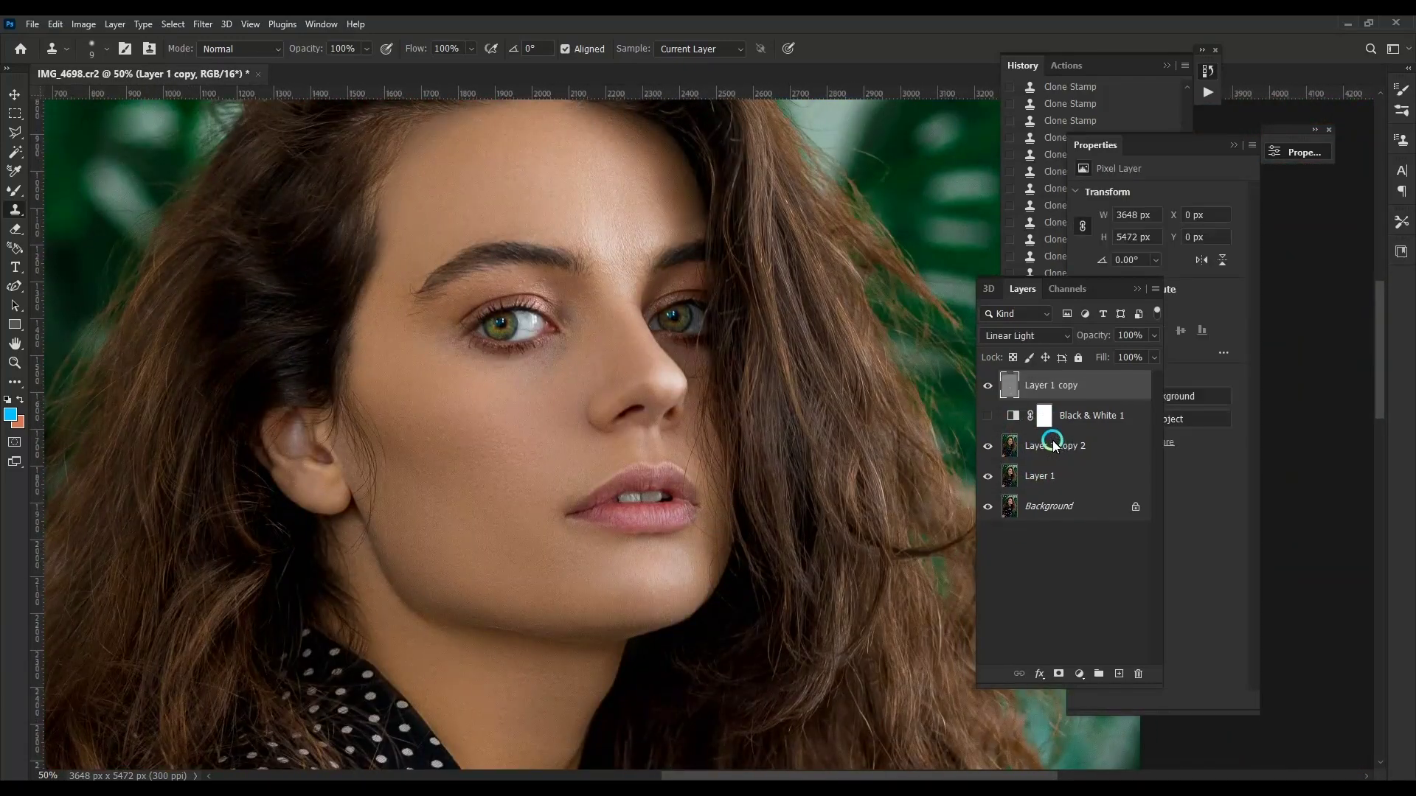
Step: Group Layer 1, Layer 1 copy and Layer 1 copy 2 into Group 1
ctrl+click(1051, 440)
ctrl+click(1052, 476)
key(ctrl+g)
click(1004, 379)
scroll(671, 444, up, 2)
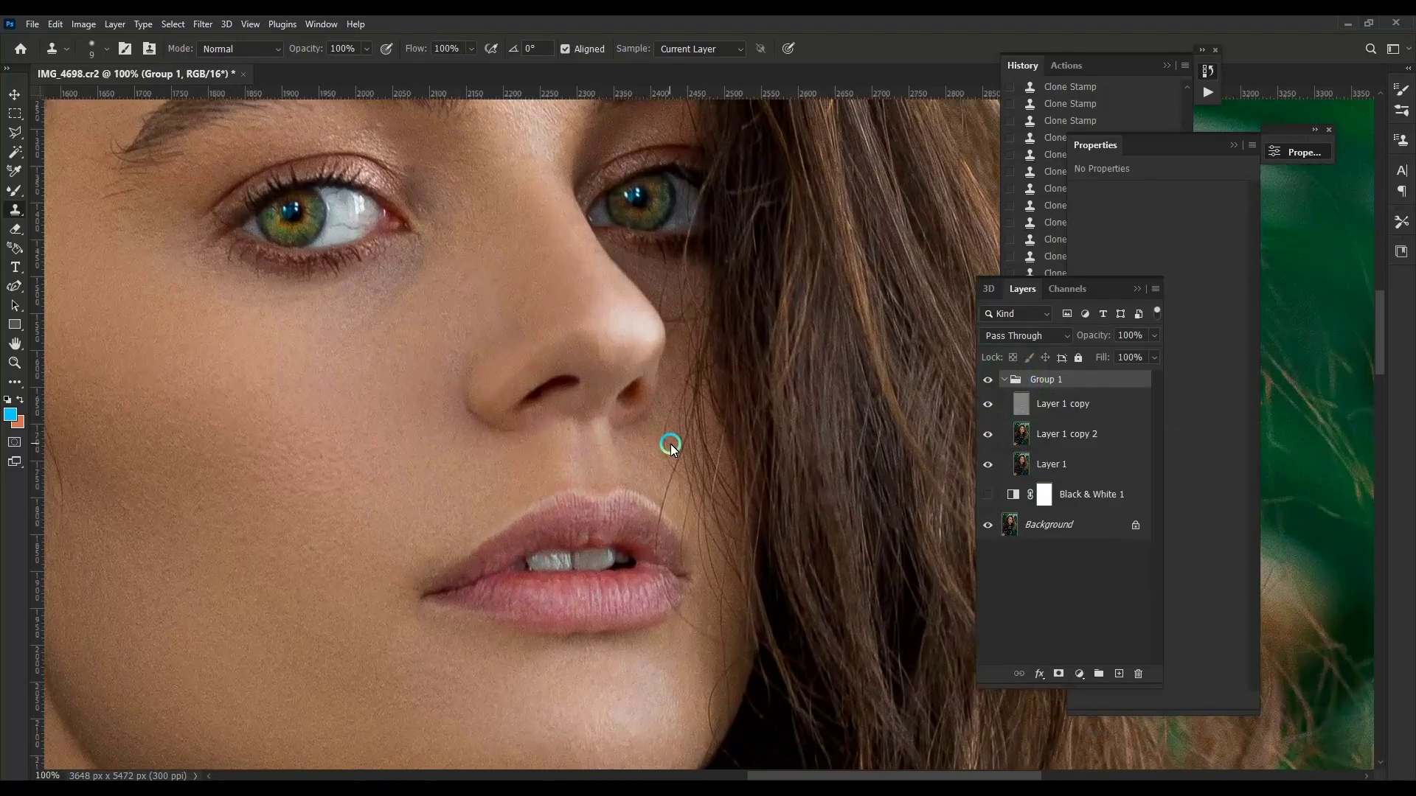
scroll(670, 444, up, 1)
Step: Select the Layer 1 copy texture layer and frame the lips and cheek
click(1003, 404)
scroll(617, 421, up, 1)
scroll(575, 553, up, 1)
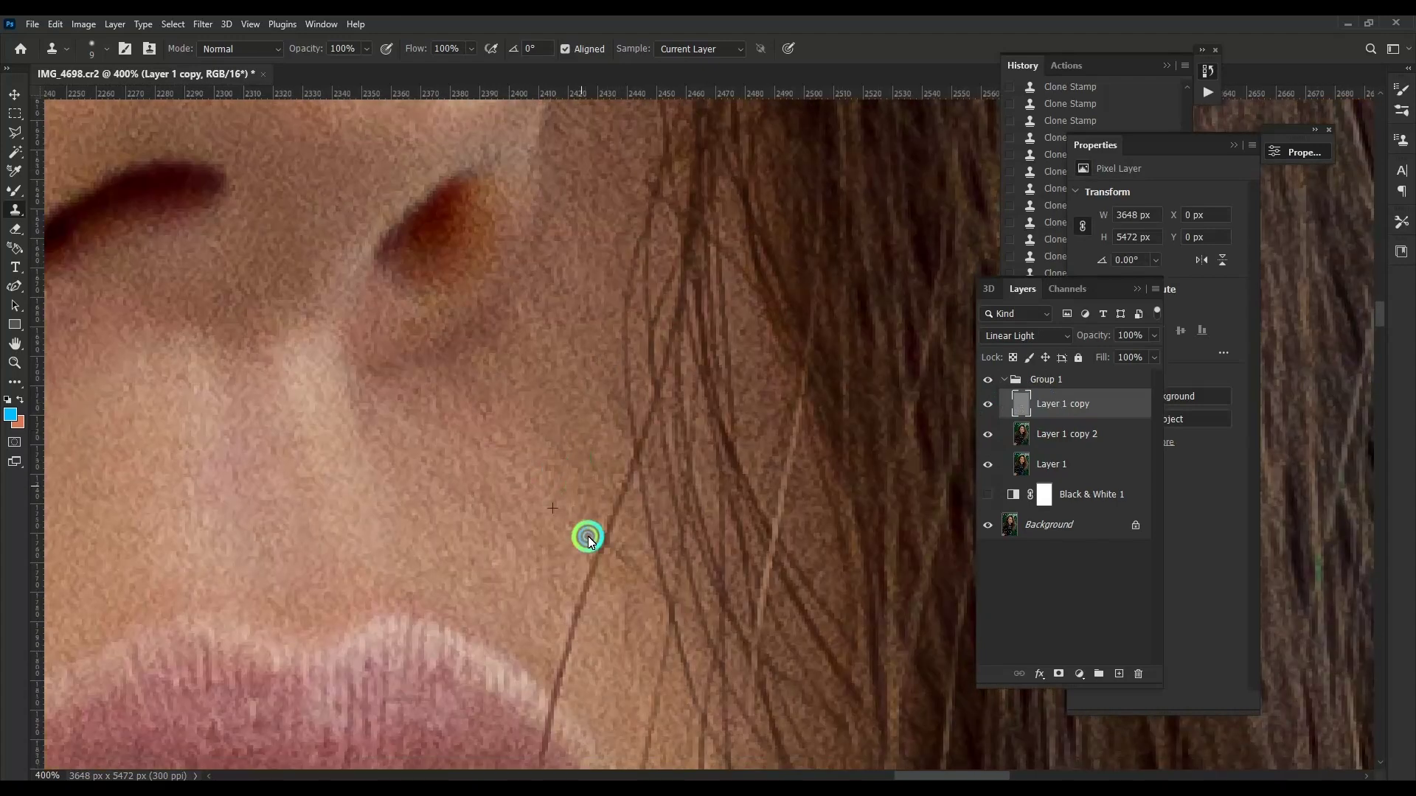
scroll(569, 516, down, 3)
scroll(583, 494, down, 2)
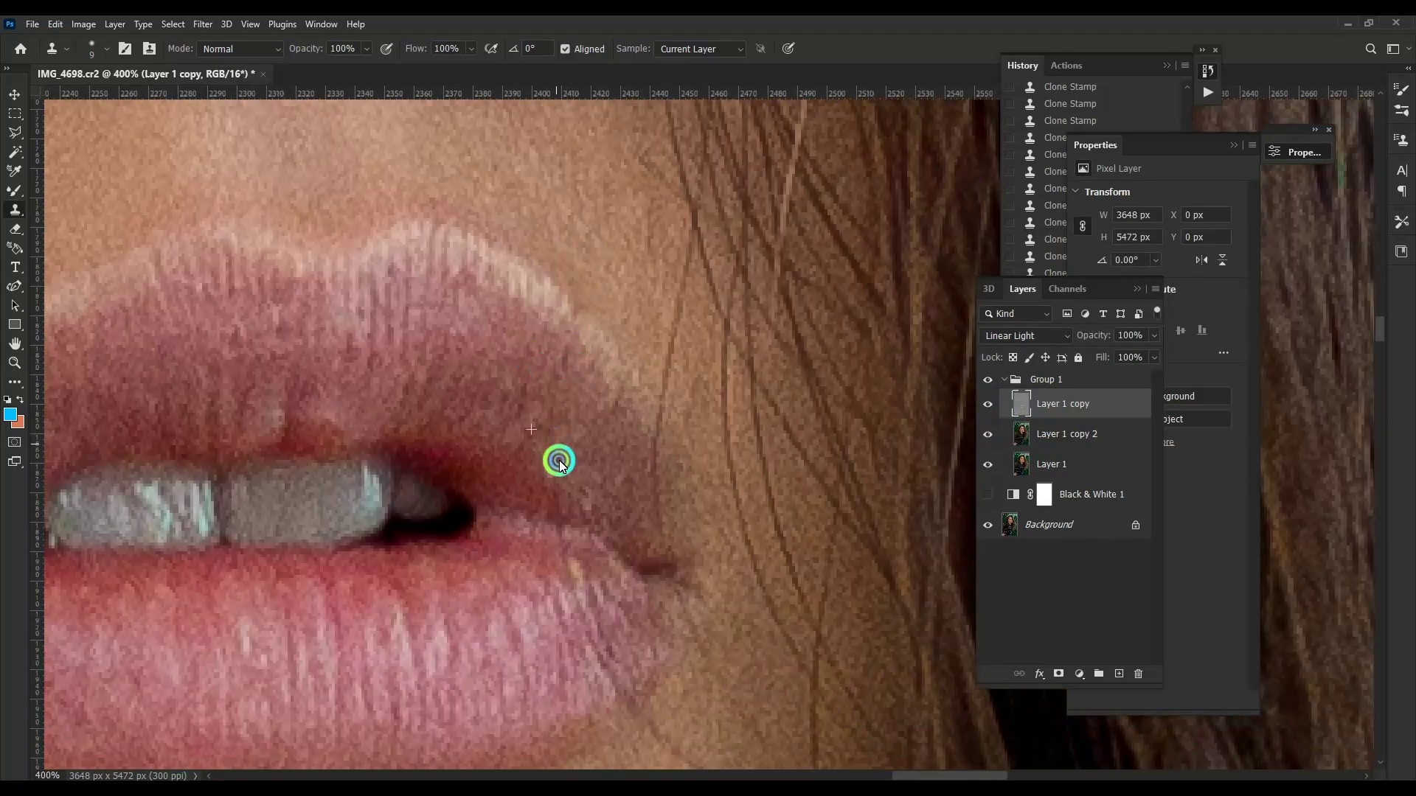
scroll(583, 401, down, 1)
scroll(597, 369, down, 1)
drag(627, 520, 581, 292)
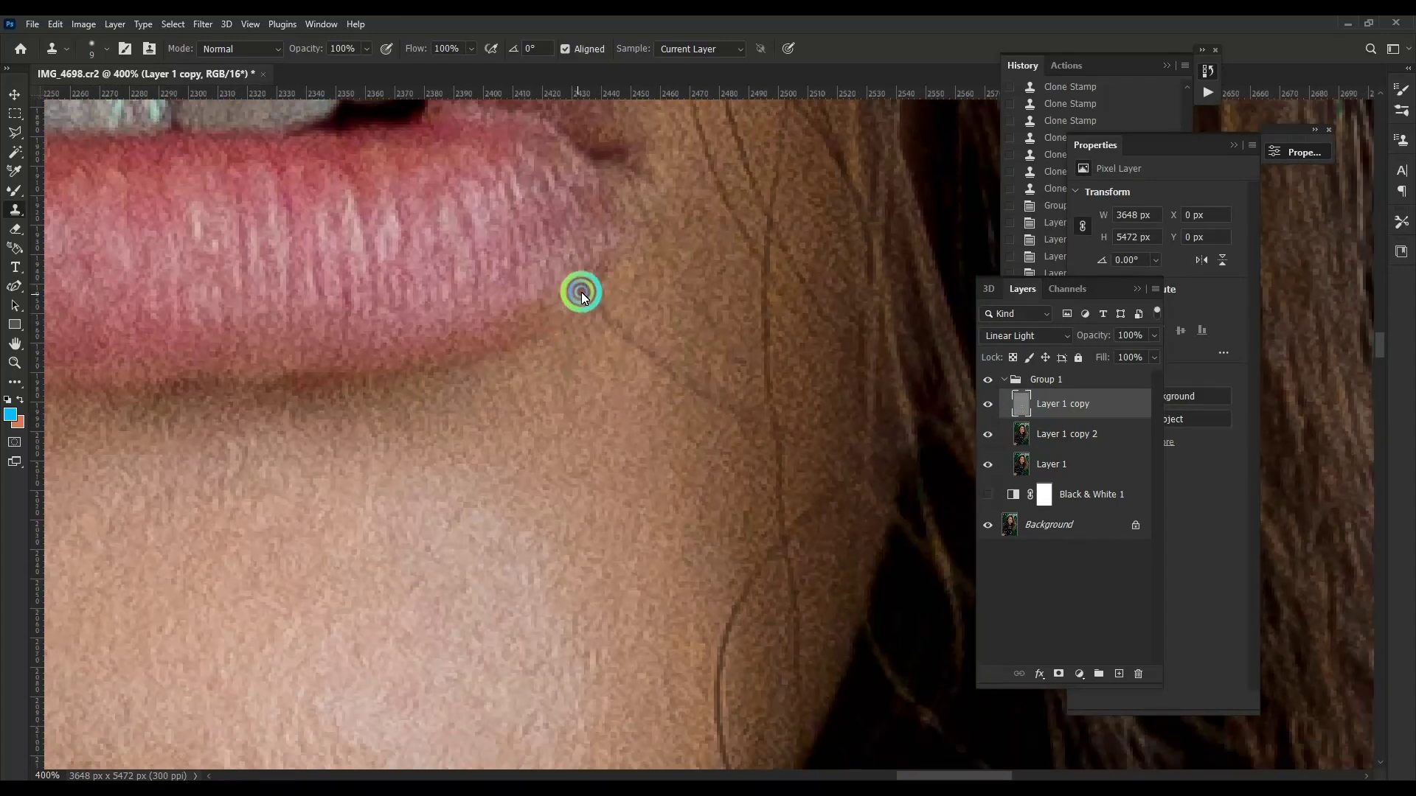
drag(747, 426, 713, 511)
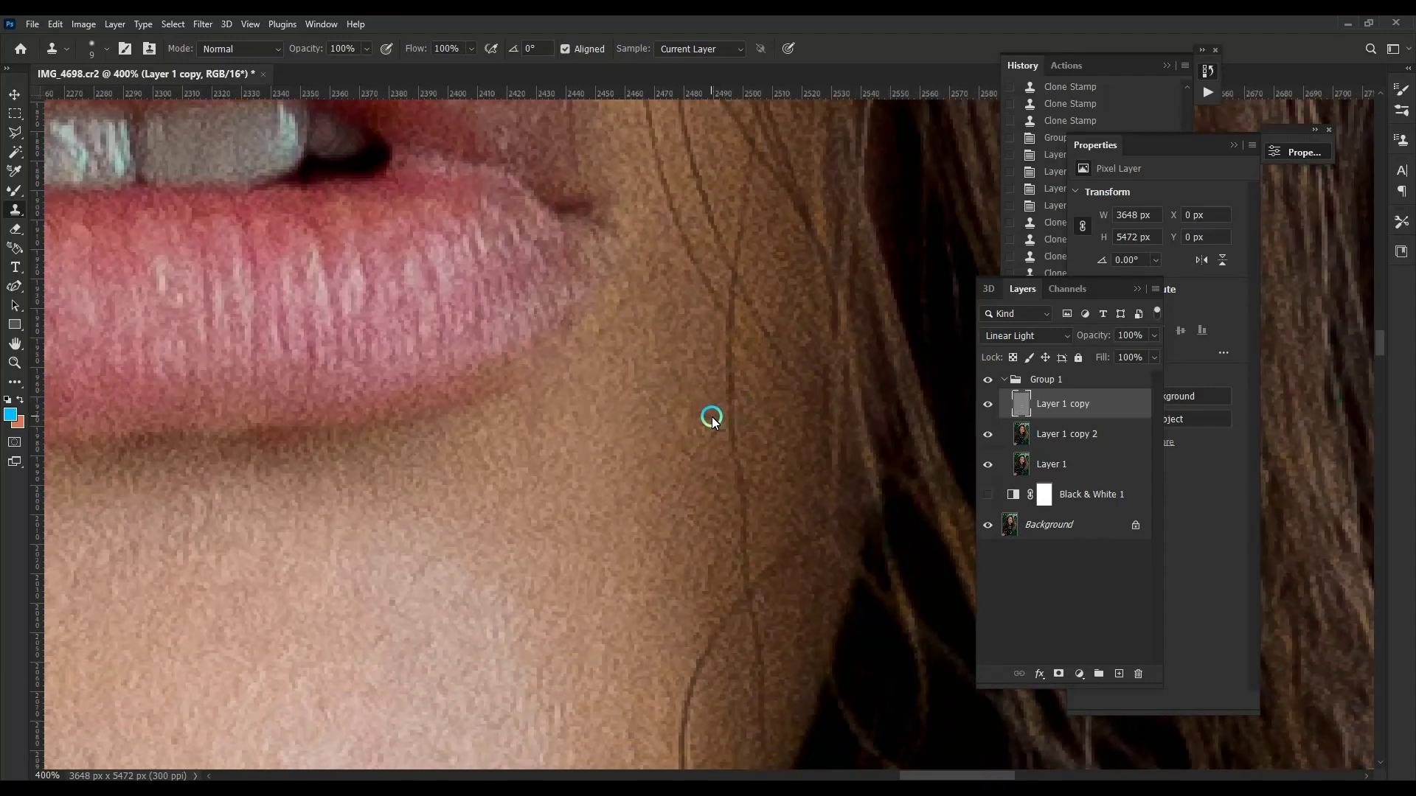
Step: Clone away the hair strands on the cheek and beside the mouth corner
scroll(737, 479, down, 2)
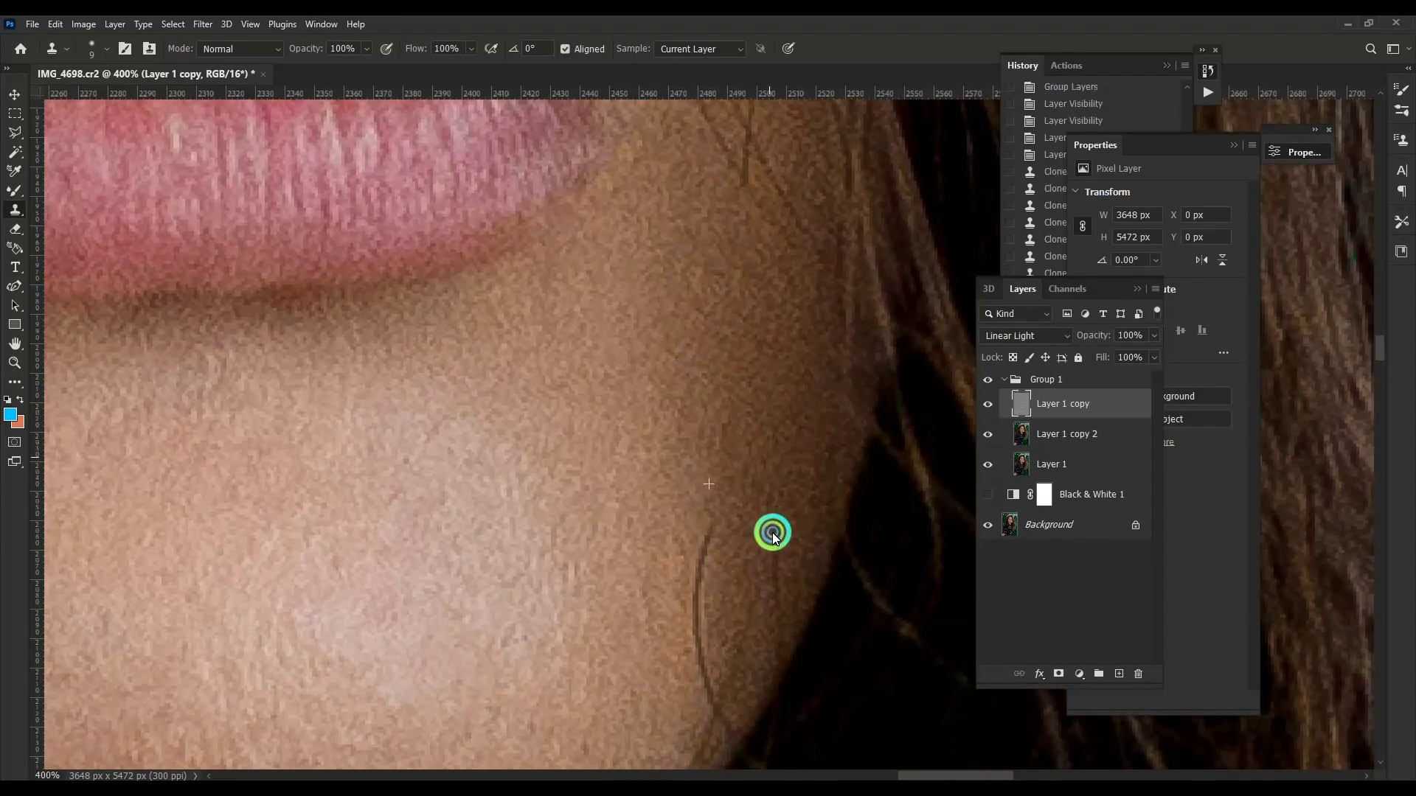
scroll(771, 531, down, 1)
drag(700, 387, 708, 562)
drag(730, 490, 699, 370)
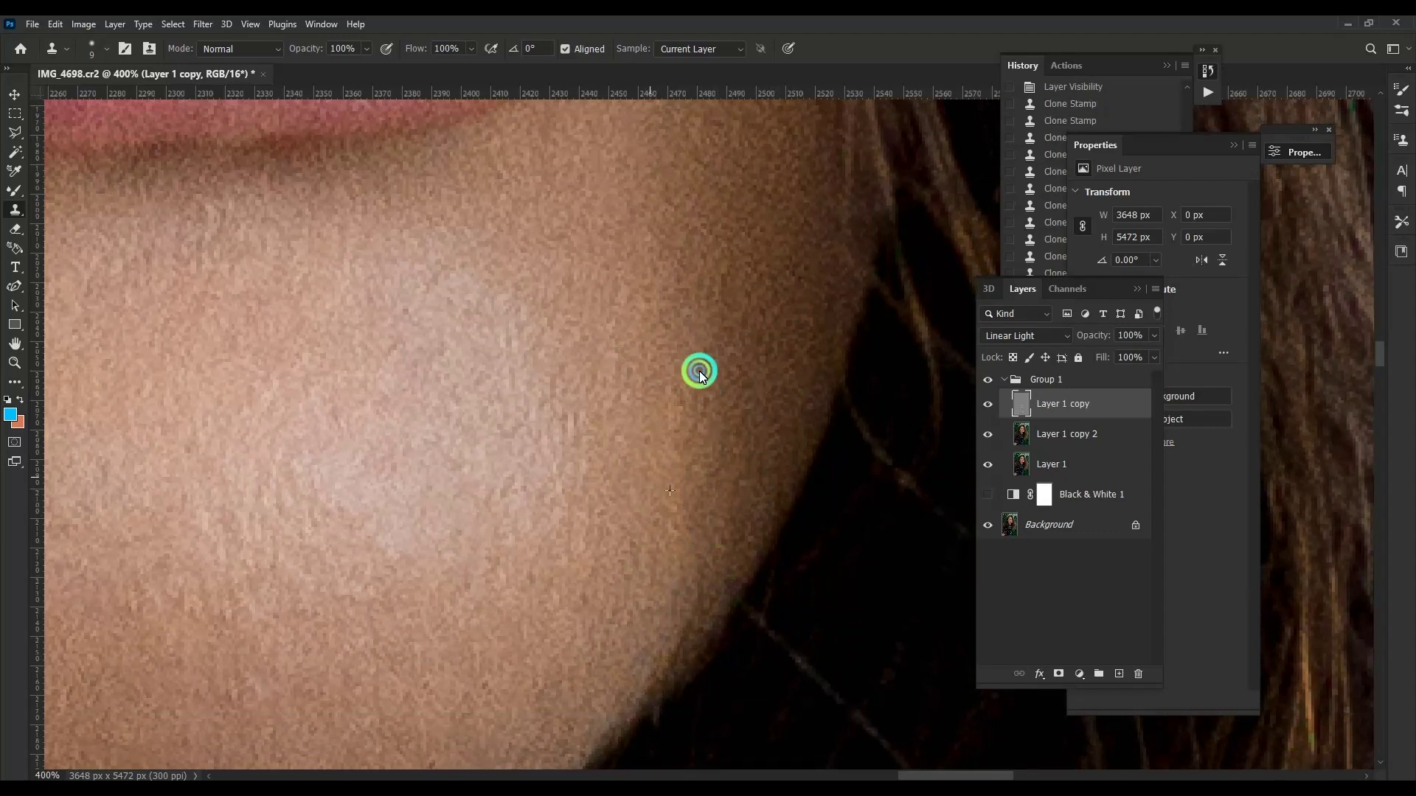
scroll(664, 442, up, 3)
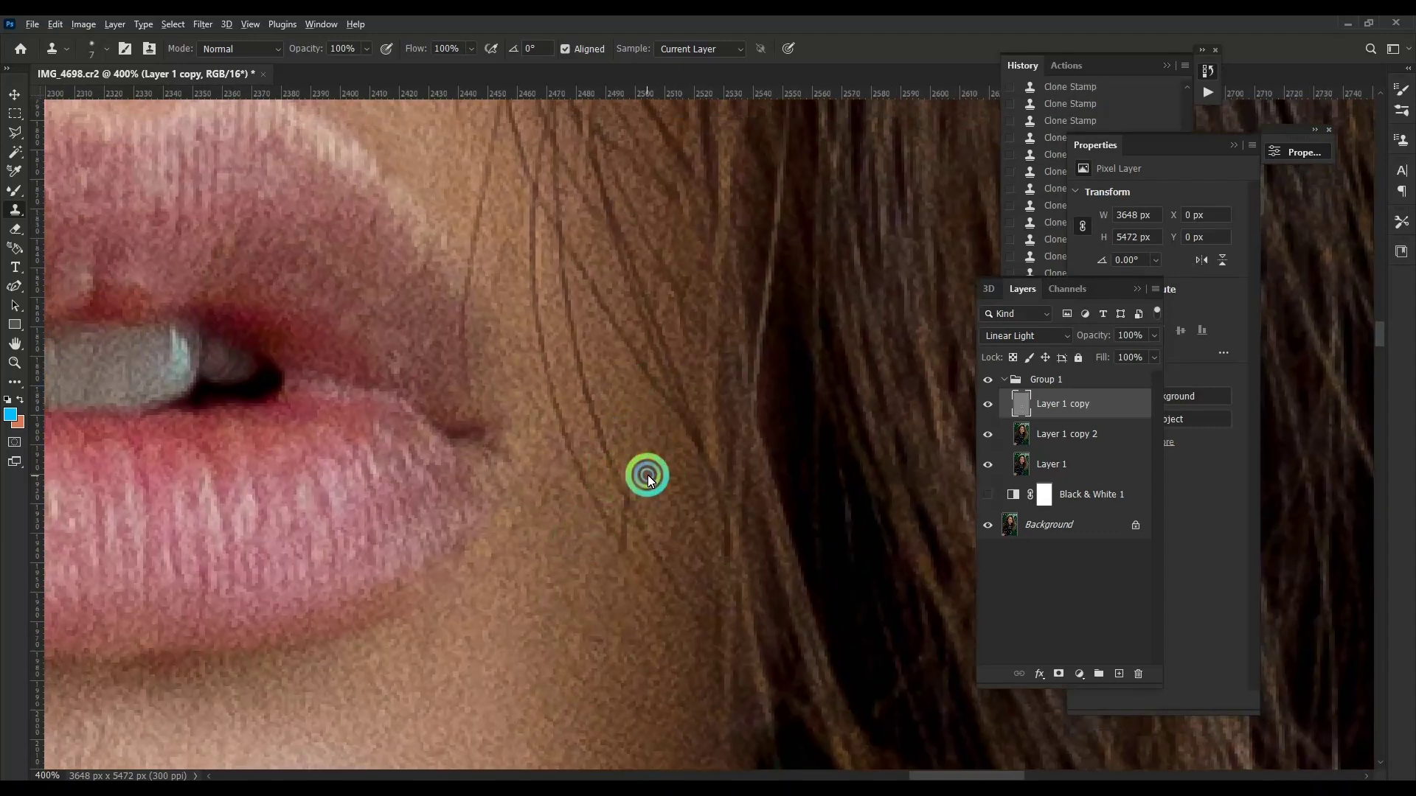
drag(647, 479, 493, 418)
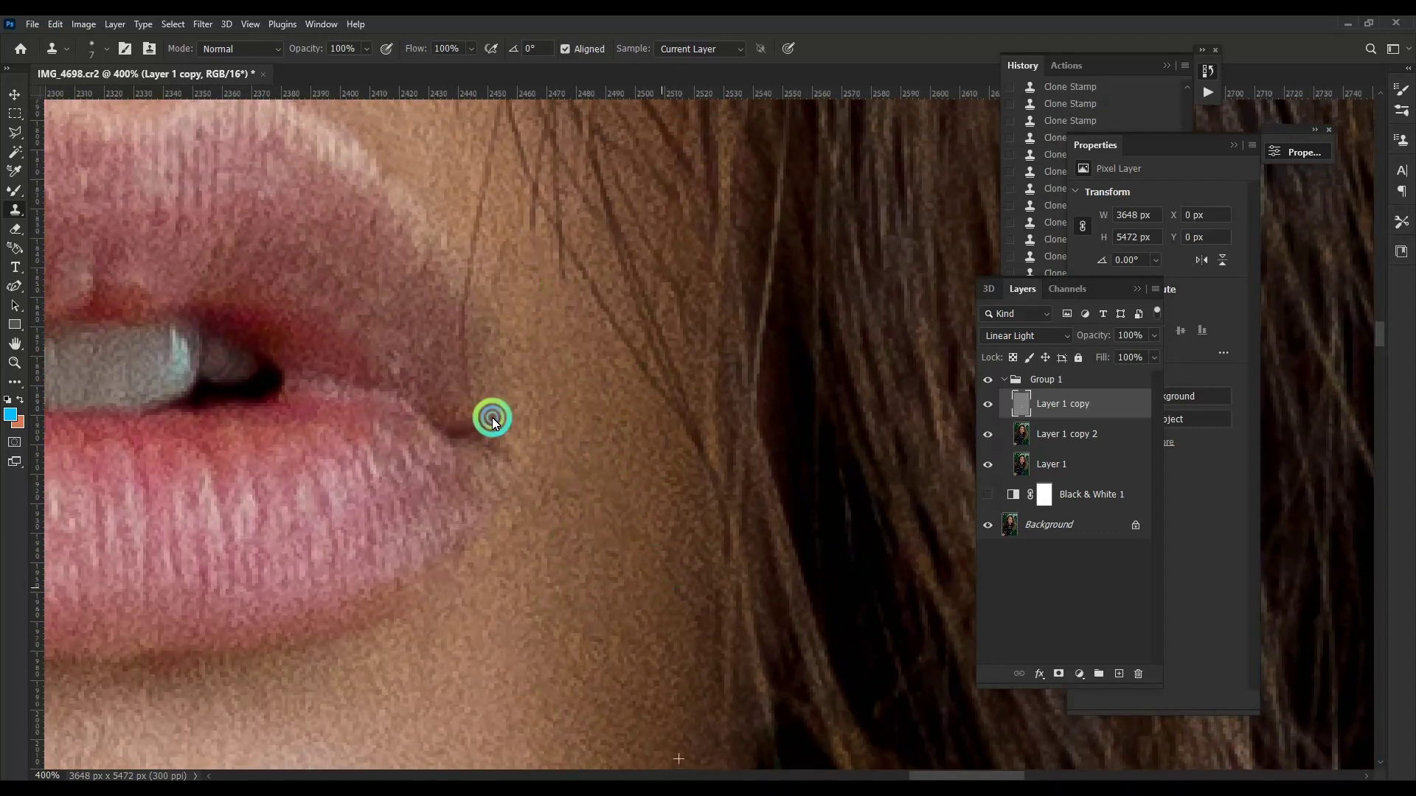
Step: Enlarge the clone brush slightly and move over the shadowed cheek beside the nose
scroll(493, 419, up, 2)
scroll(563, 490, left, 1)
scroll(547, 357, up, 2)
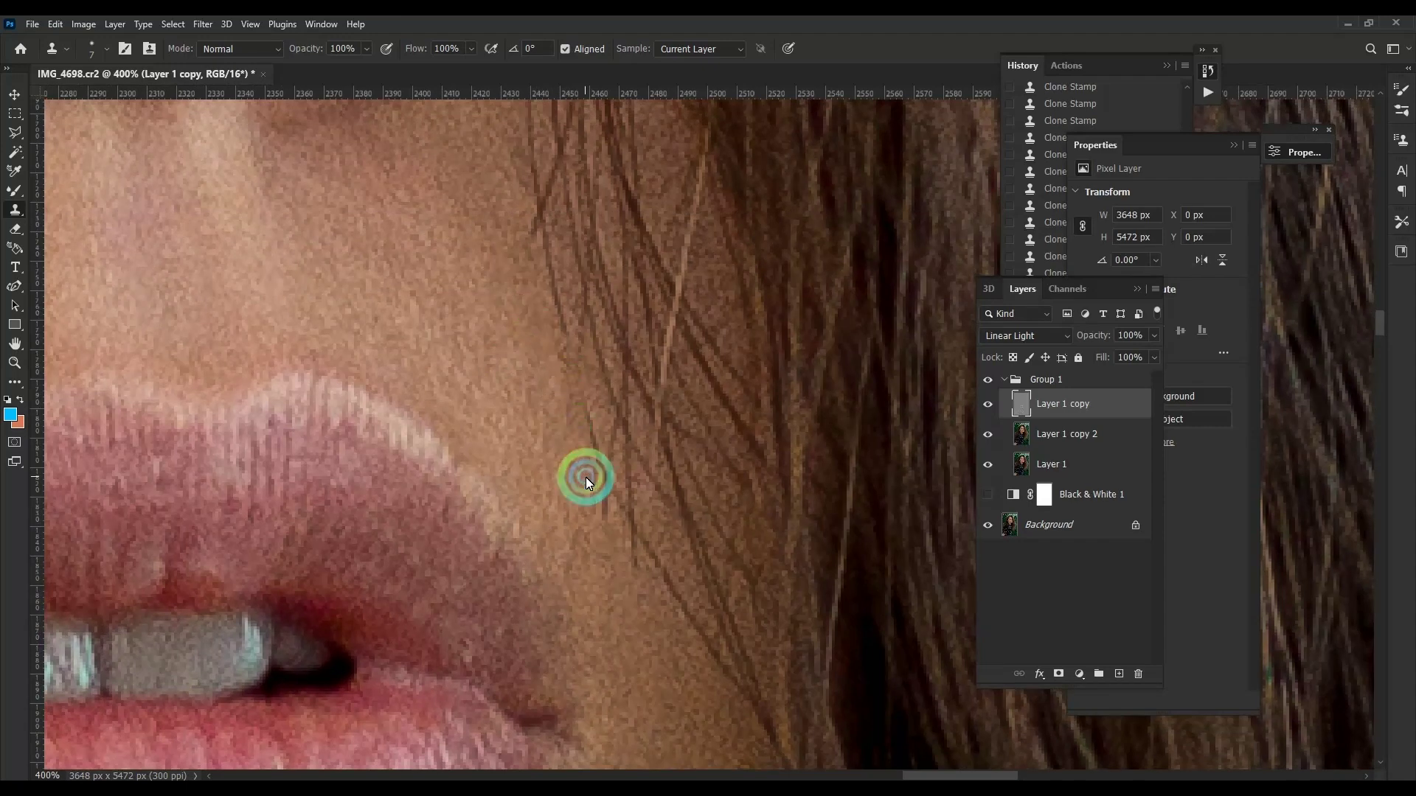
scroll(612, 582, up, 5)
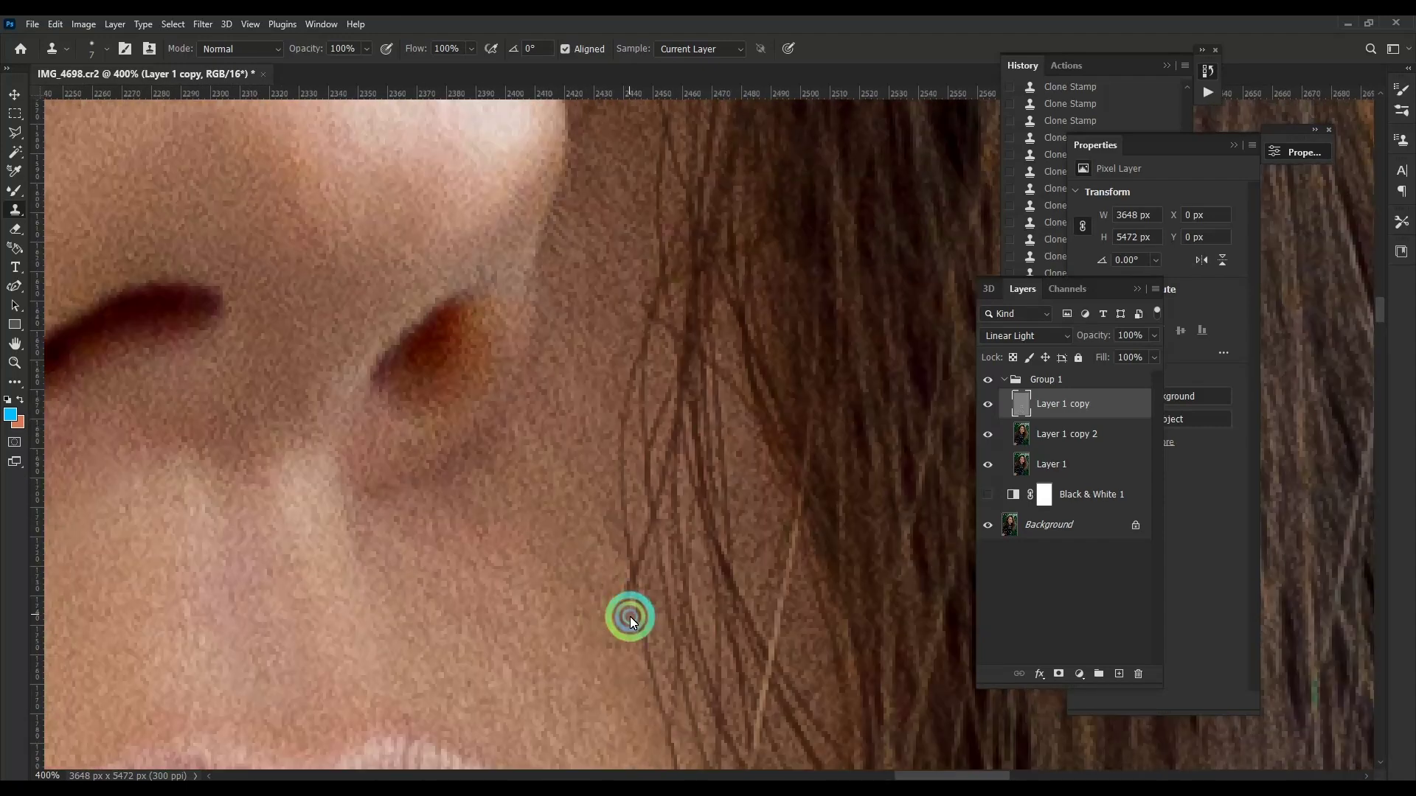
scroll(630, 516, down, 3)
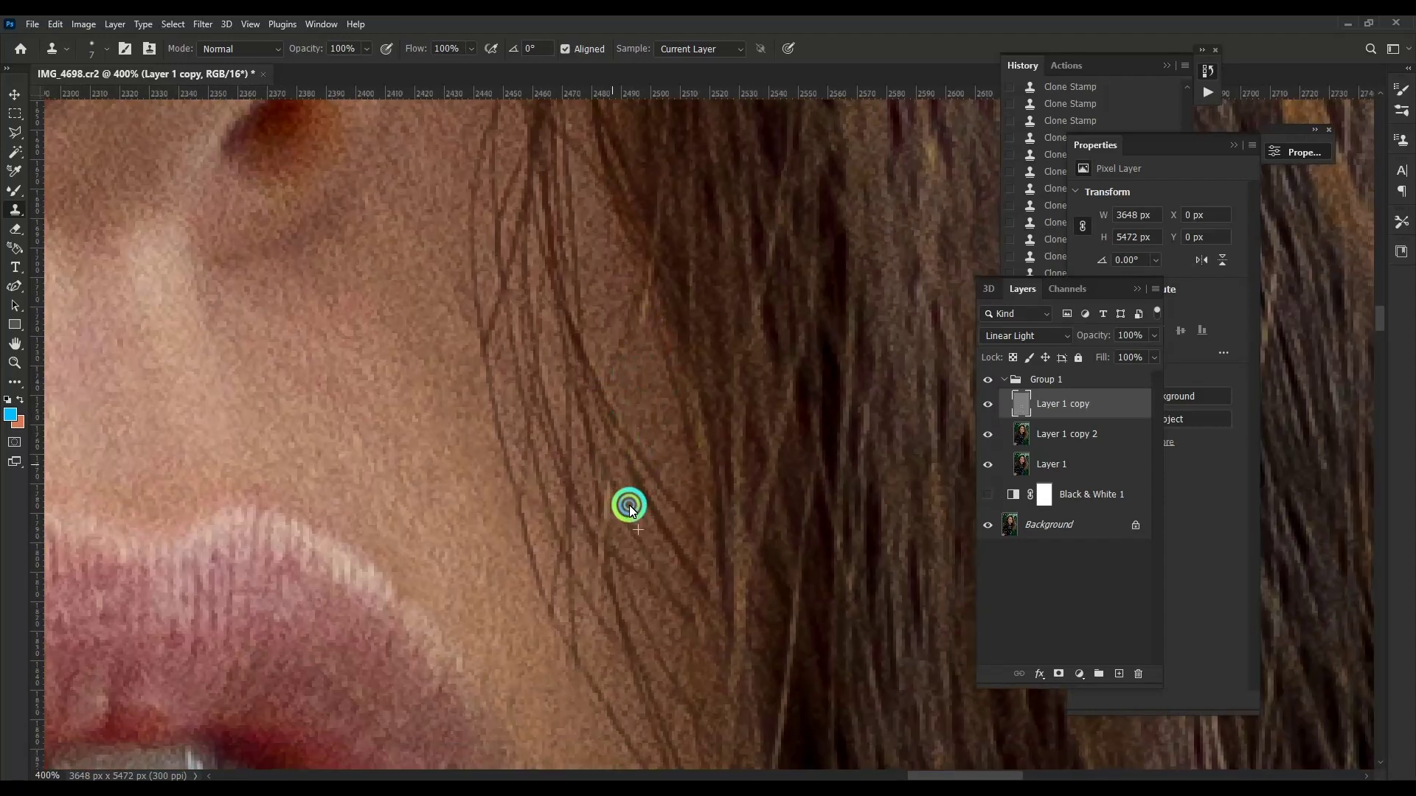
scroll(616, 376, down, 3)
scroll(668, 358, down, 3)
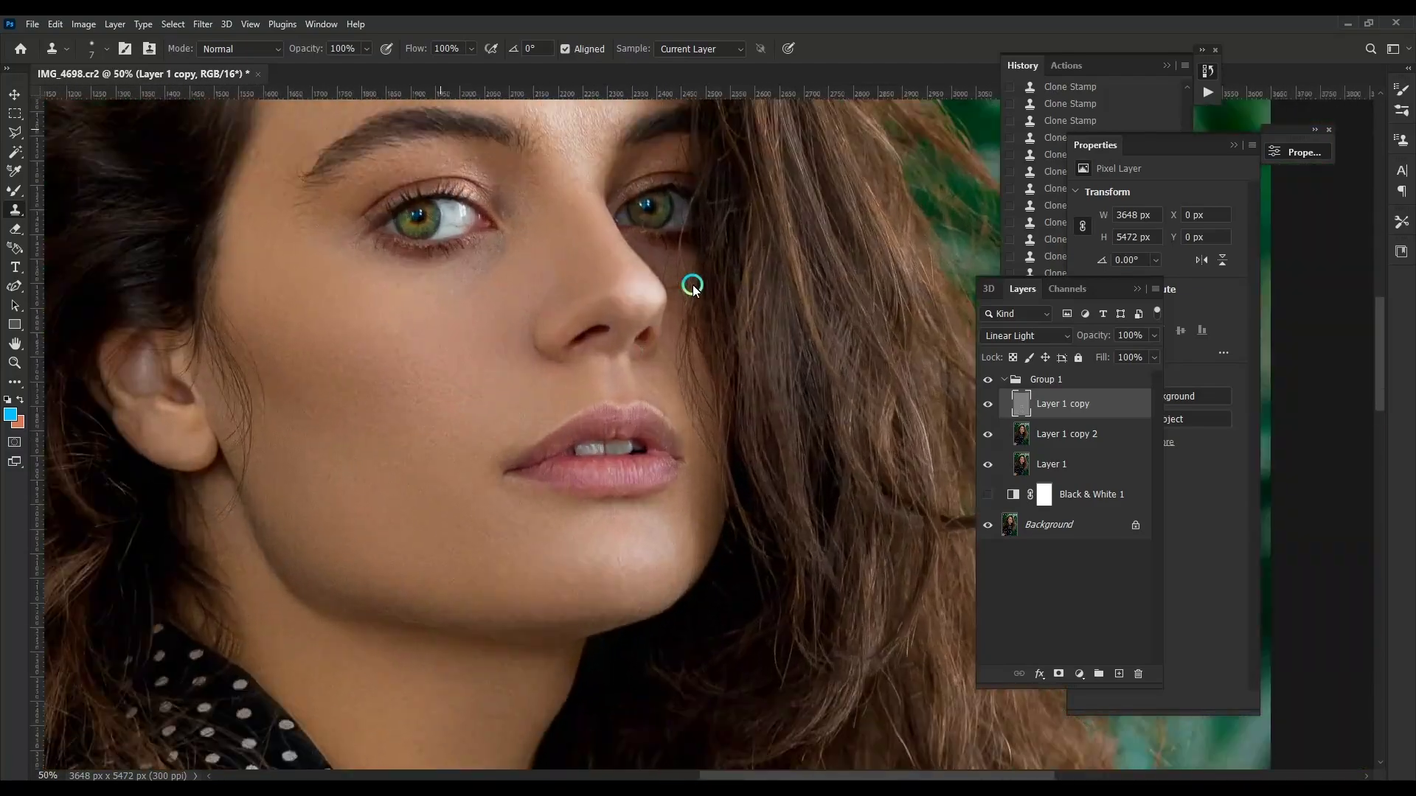
scroll(690, 285, up, 3)
scroll(620, 462, up, 2)
scroll(634, 404, up, 1)
key(bracketright)
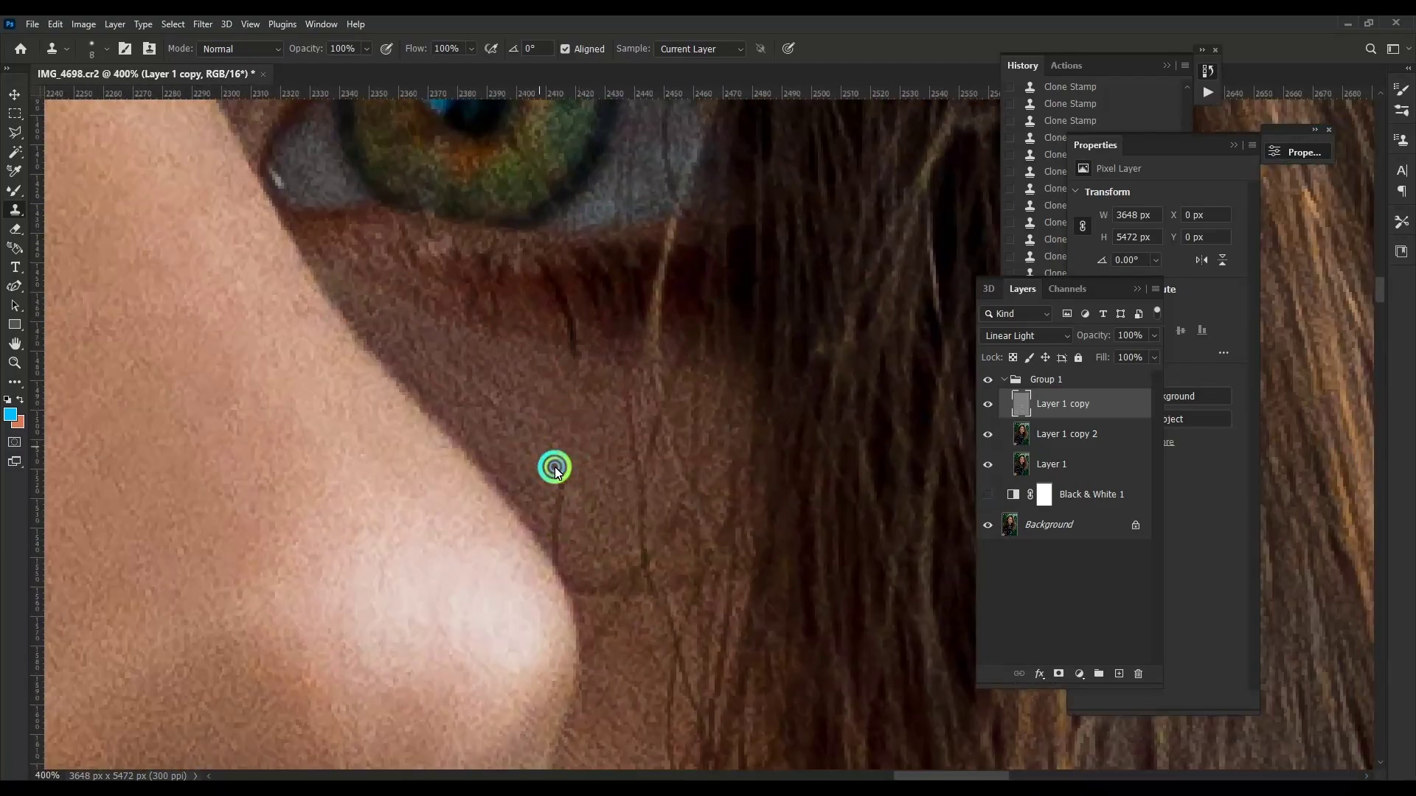
scroll(594, 623, down, 2)
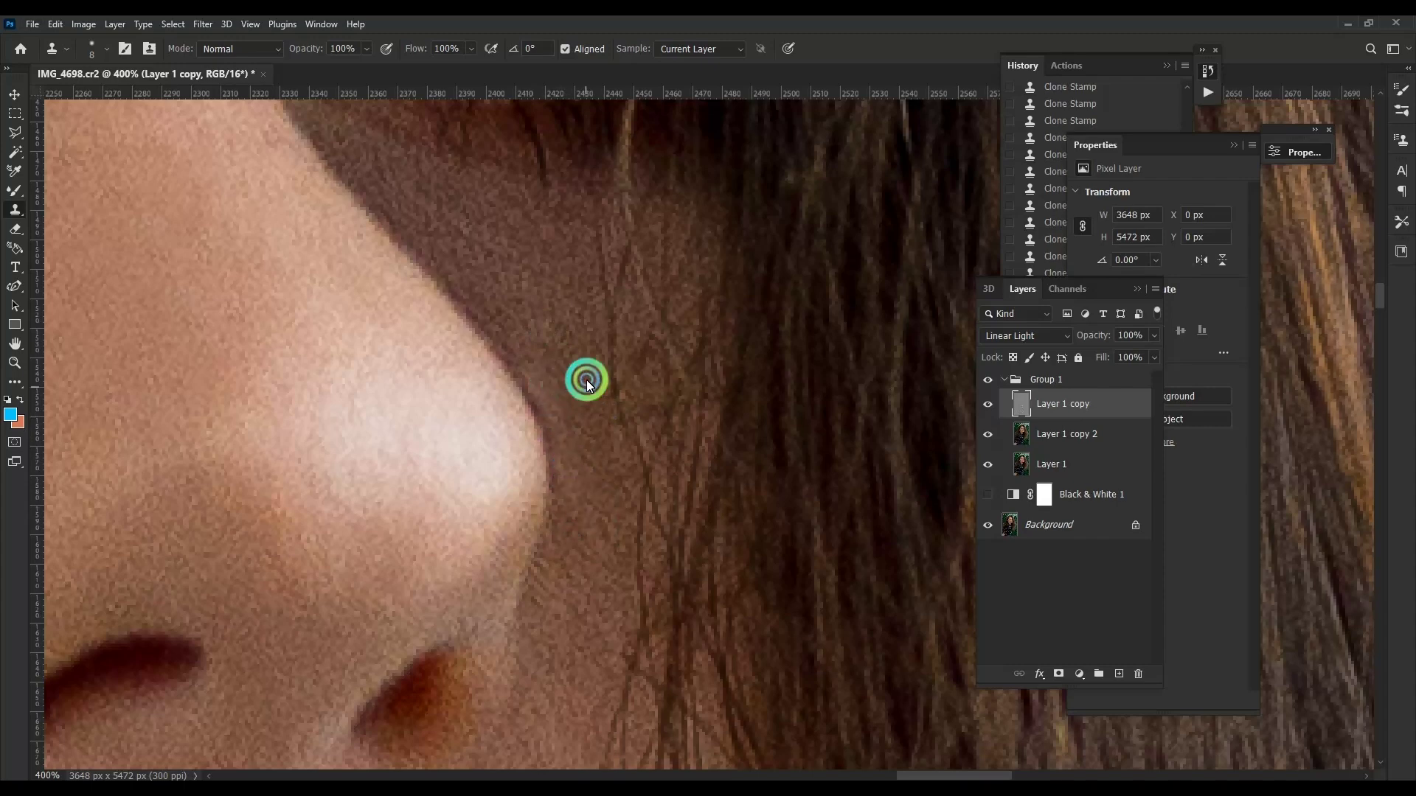
scroll(579, 346, down, 3)
scroll(620, 310, down, 2)
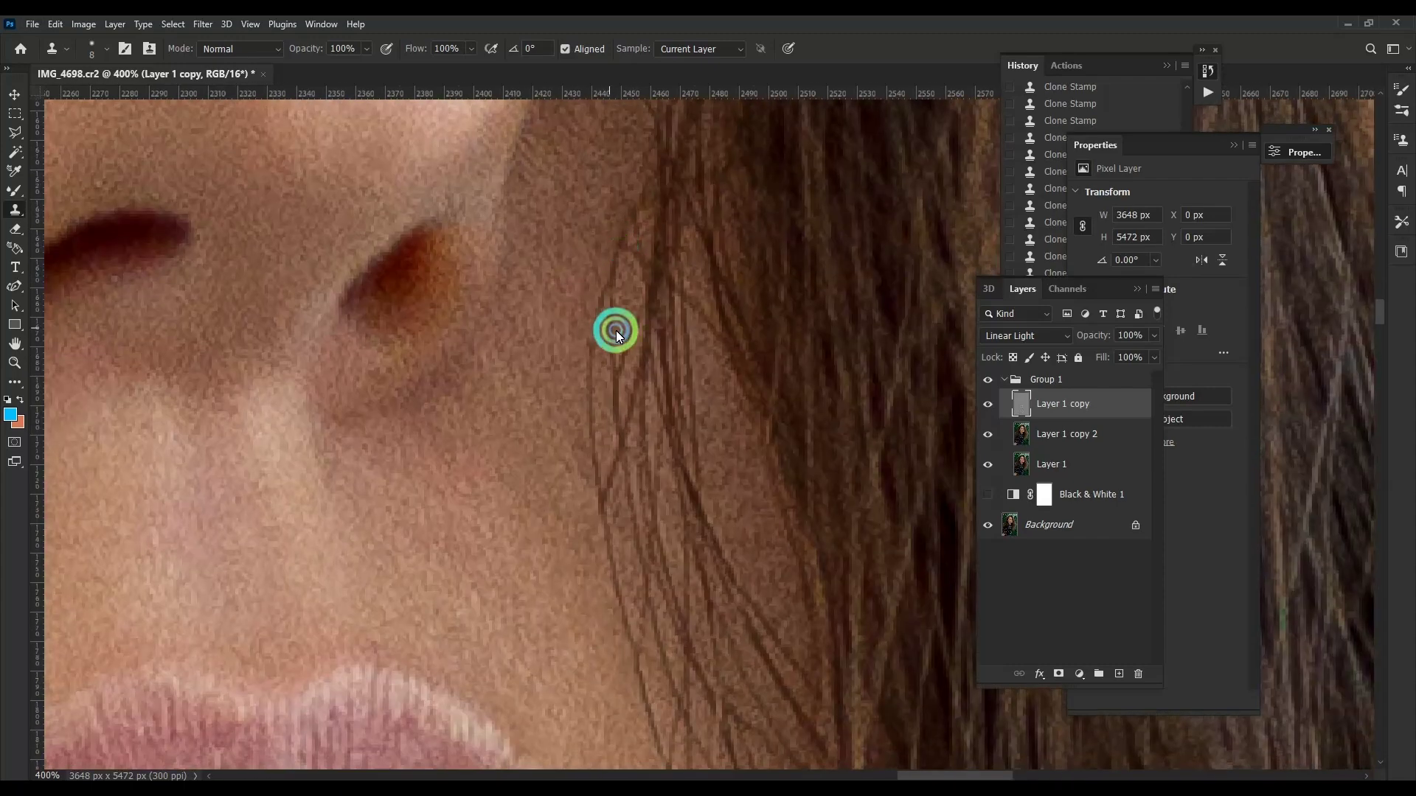
scroll(627, 356, down, 1)
scroll(683, 275, down, 2)
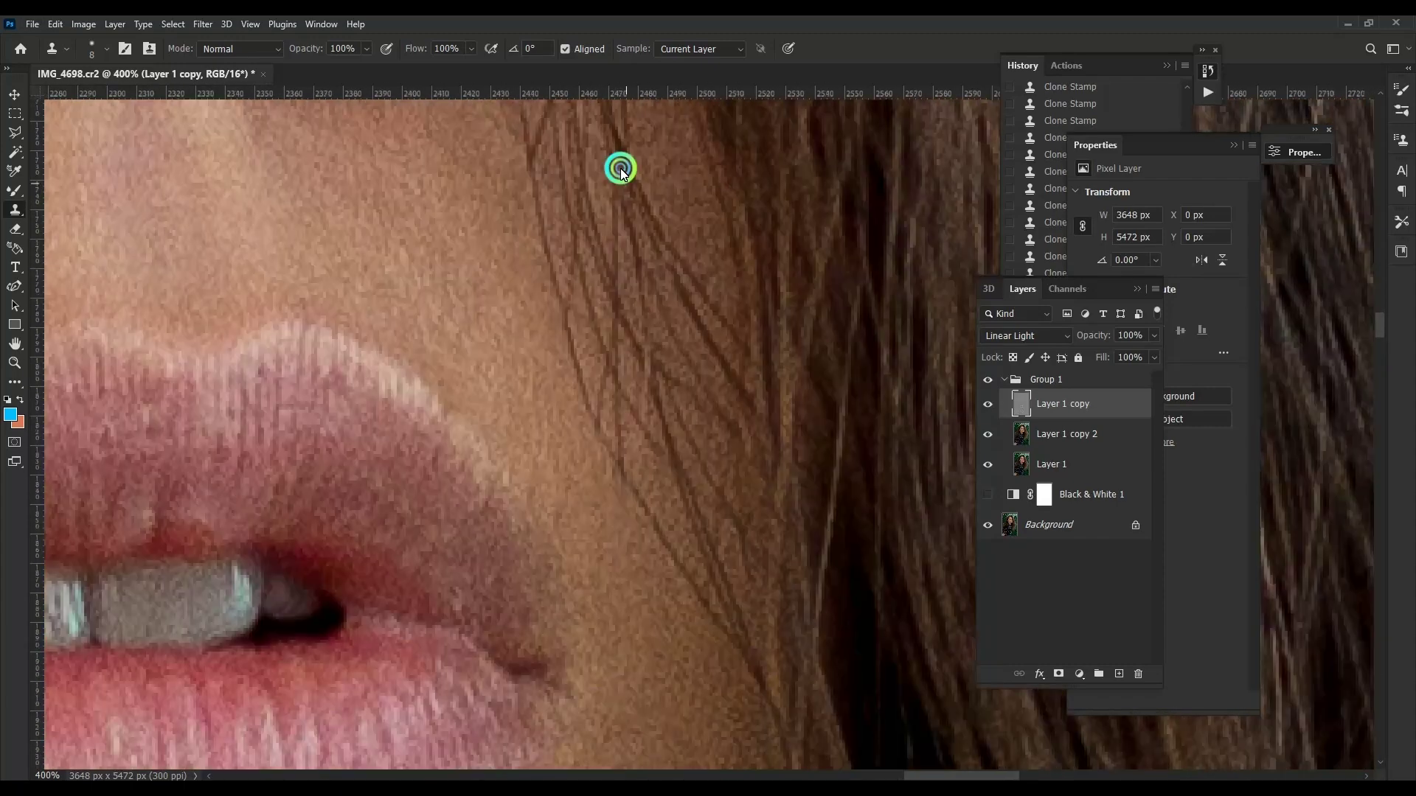
scroll(619, 165, down, 1)
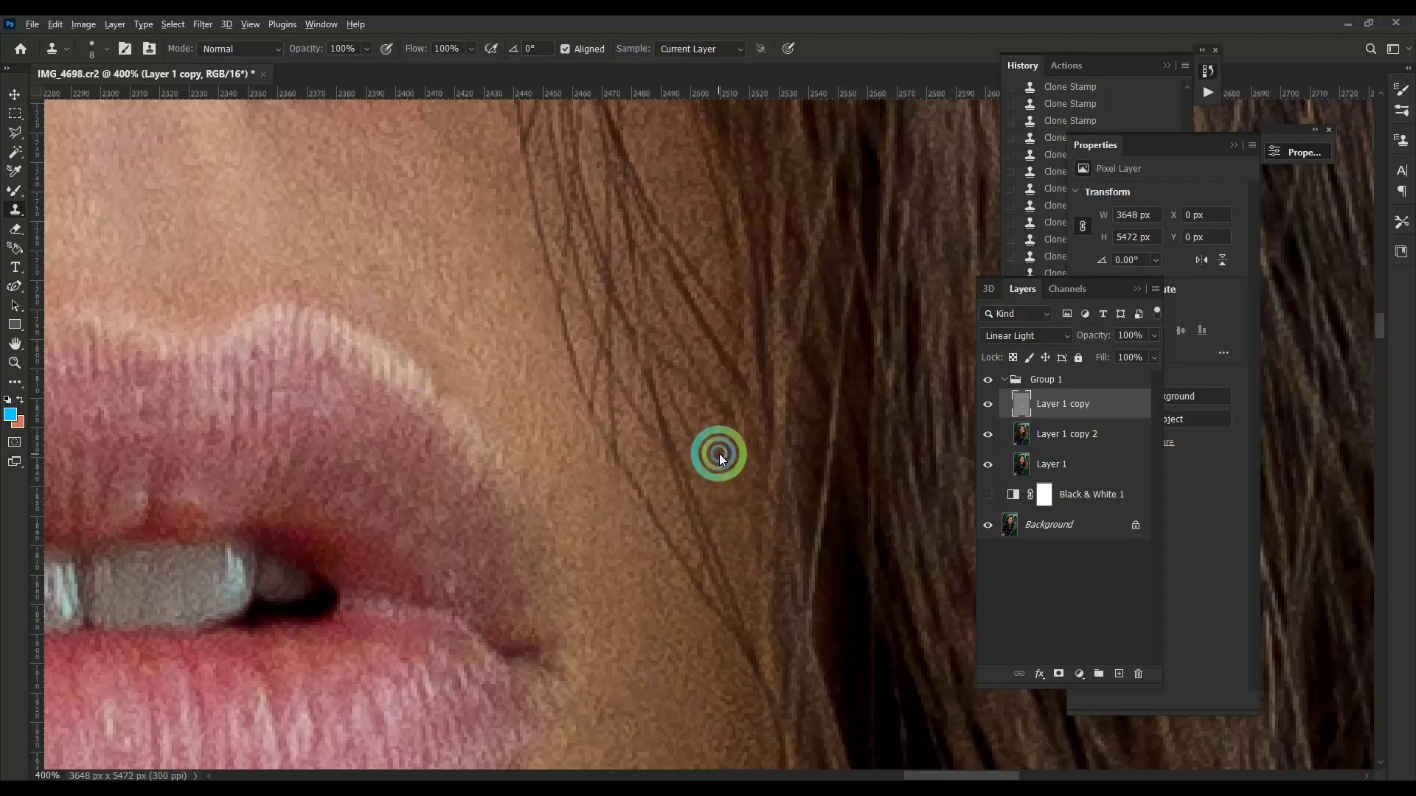
scroll(730, 546, down, 4)
scroll(698, 476, down, 2)
Step: Pan and zoom around the face to inspect the cloned brow and inner-eye skin
scroll(283, 472, down, 1)
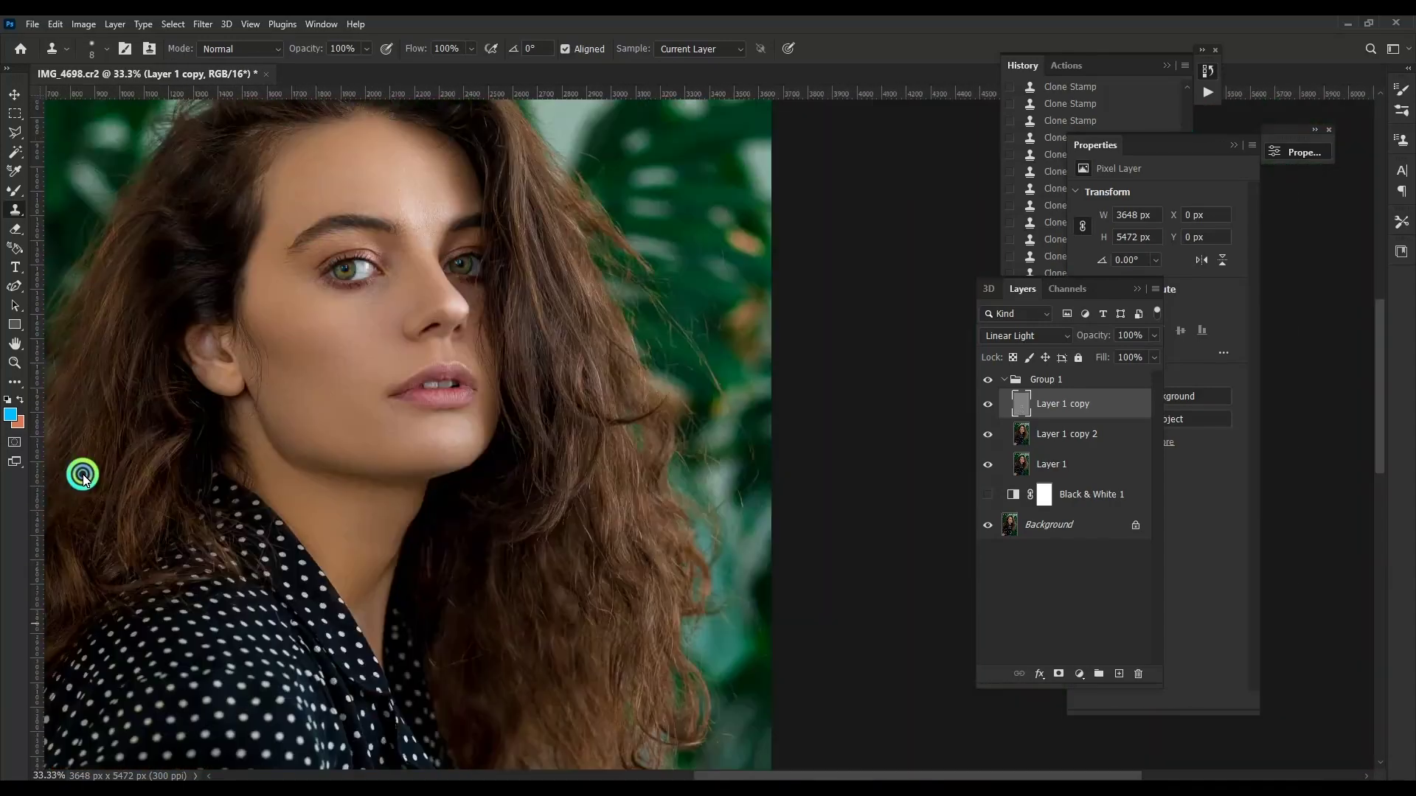
scroll(319, 448, up, 3)
scroll(537, 583, down, 1)
scroll(469, 439, up, 2)
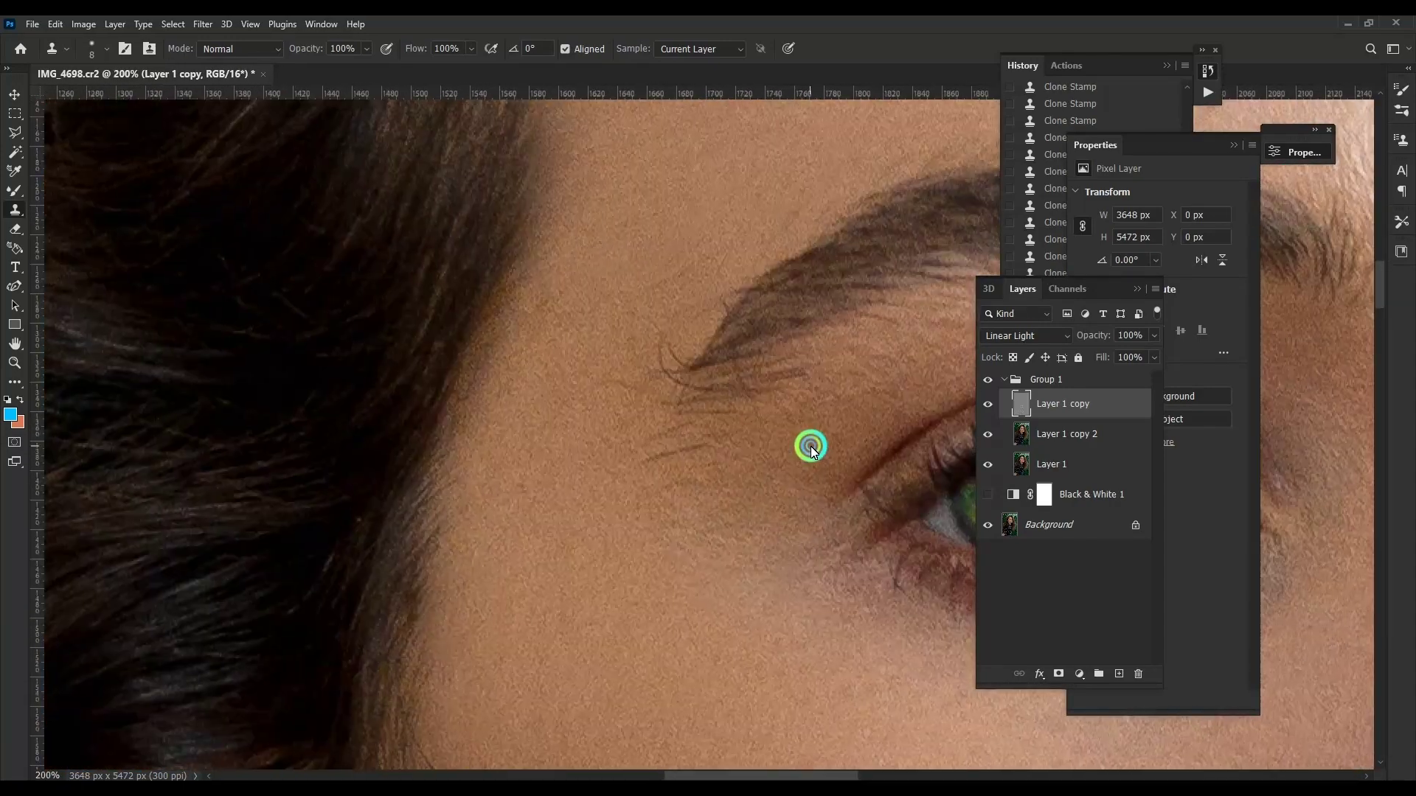
scroll(674, 455, up, 1)
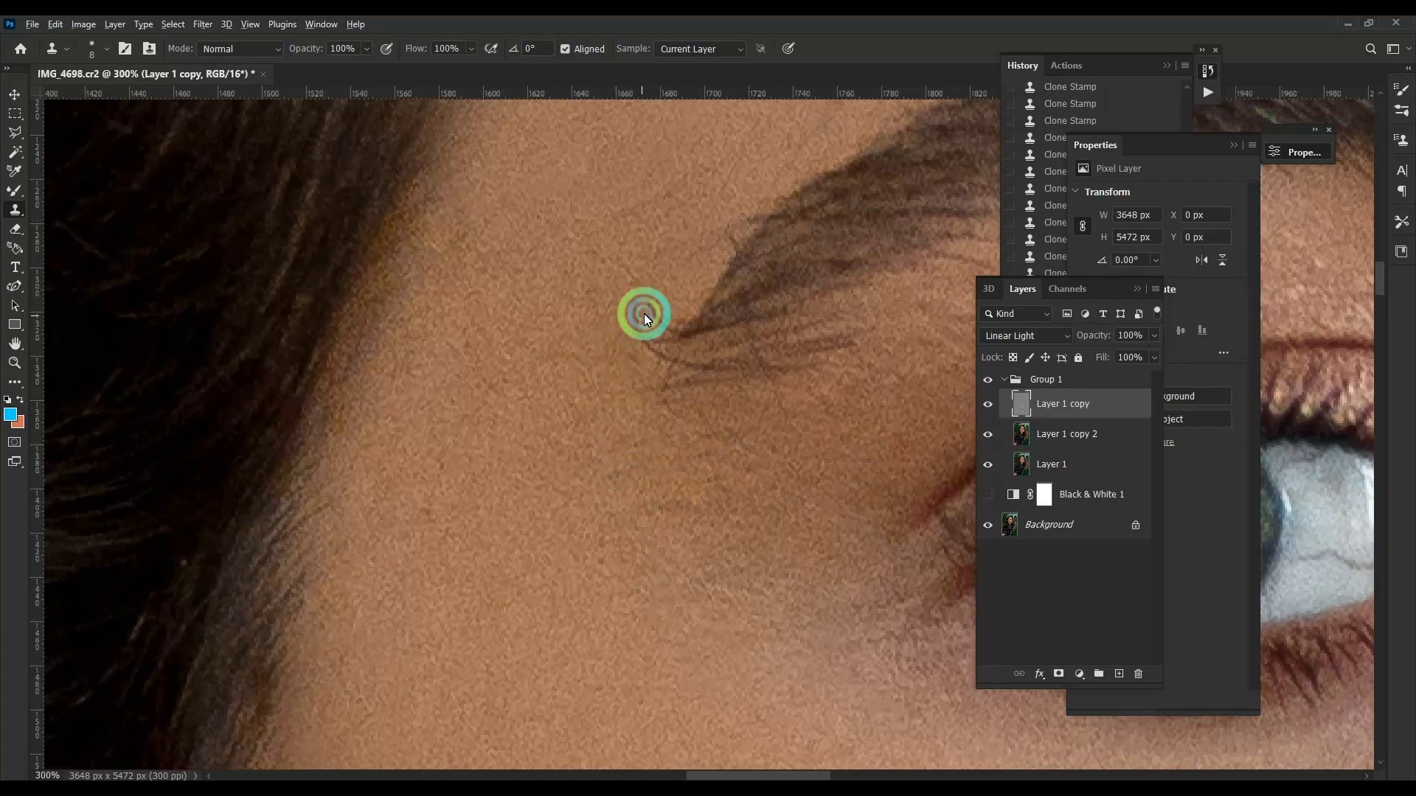
scroll(644, 313, up, 2)
scroll(516, 331, right, 3)
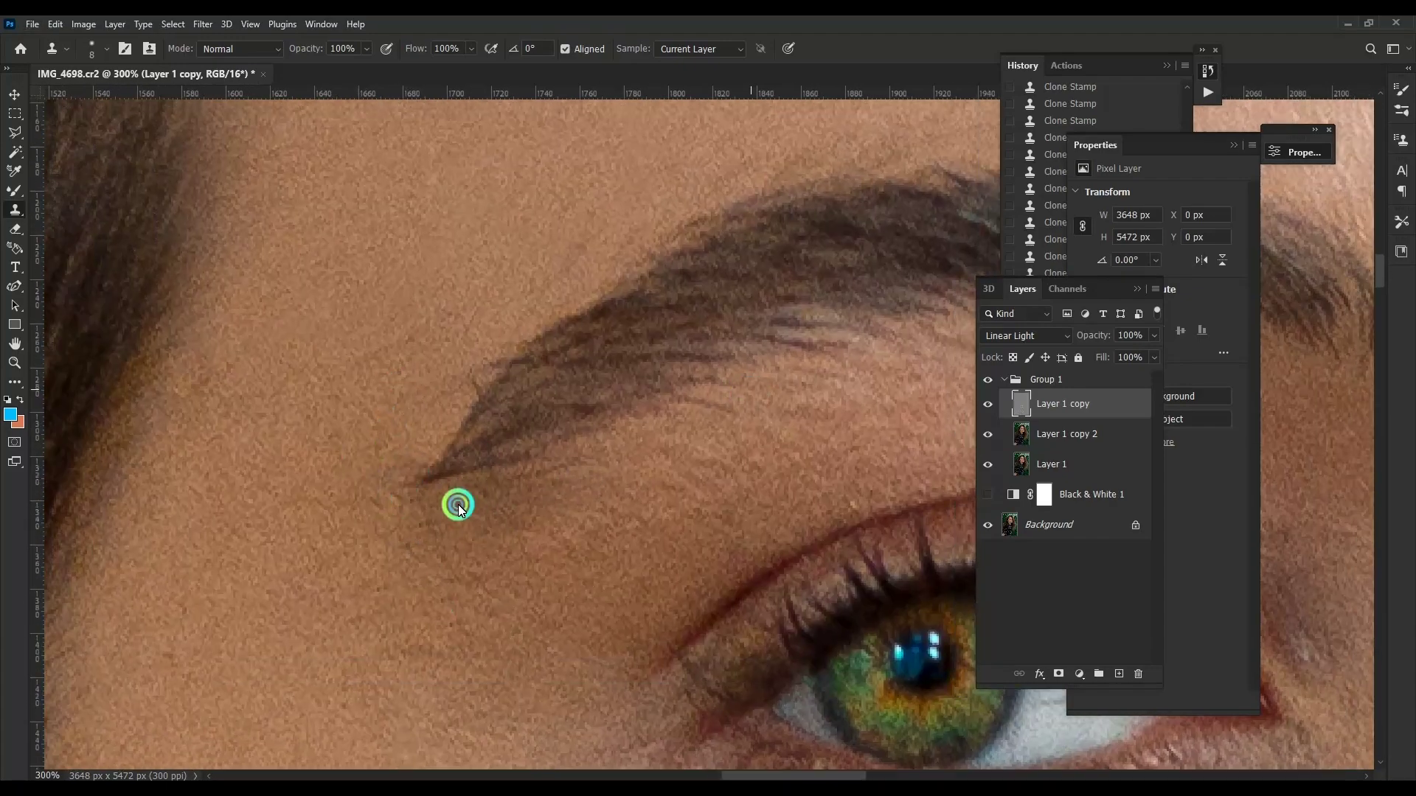
scroll(452, 502, up, 1)
scroll(585, 398, right, 8)
scroll(301, 419, right, 8)
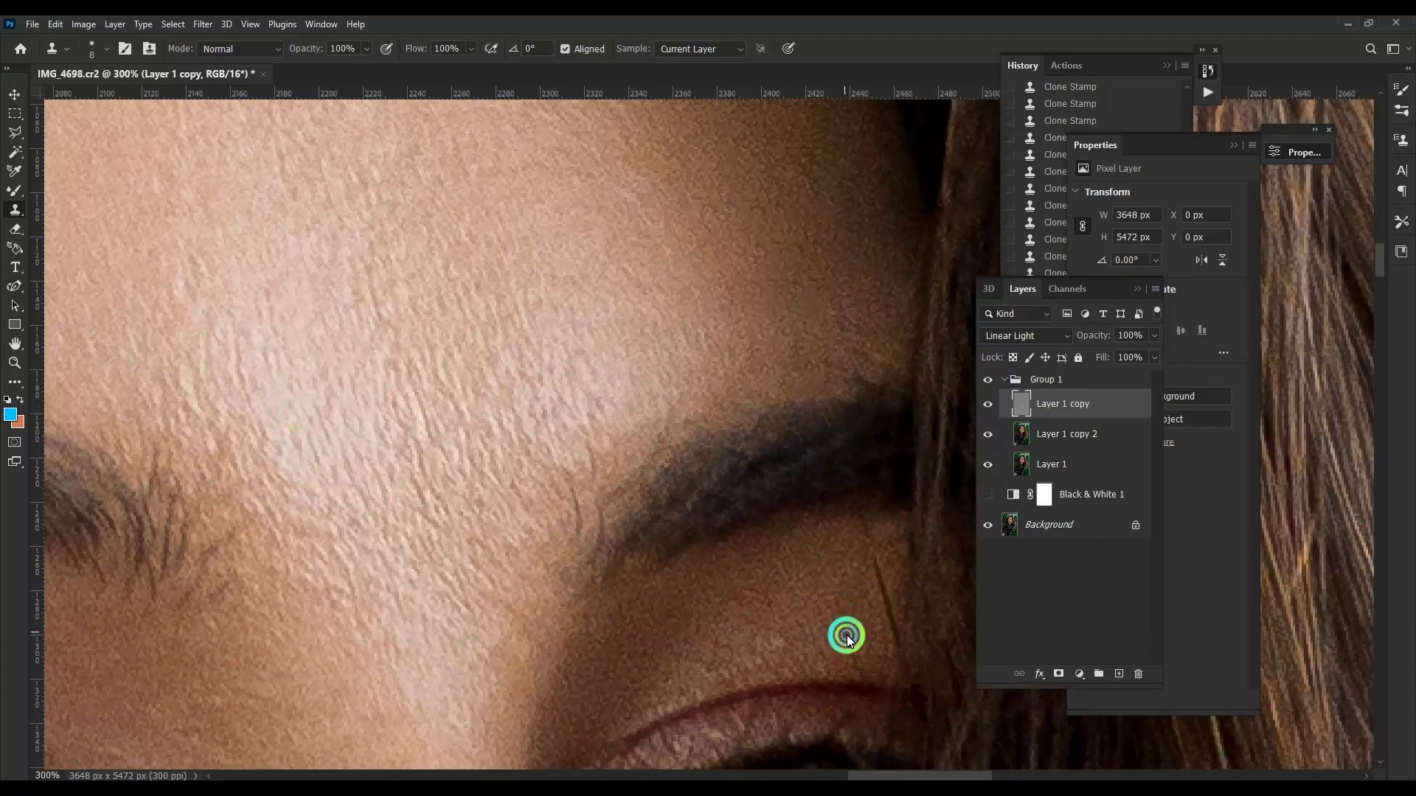
scroll(664, 560, down, 3)
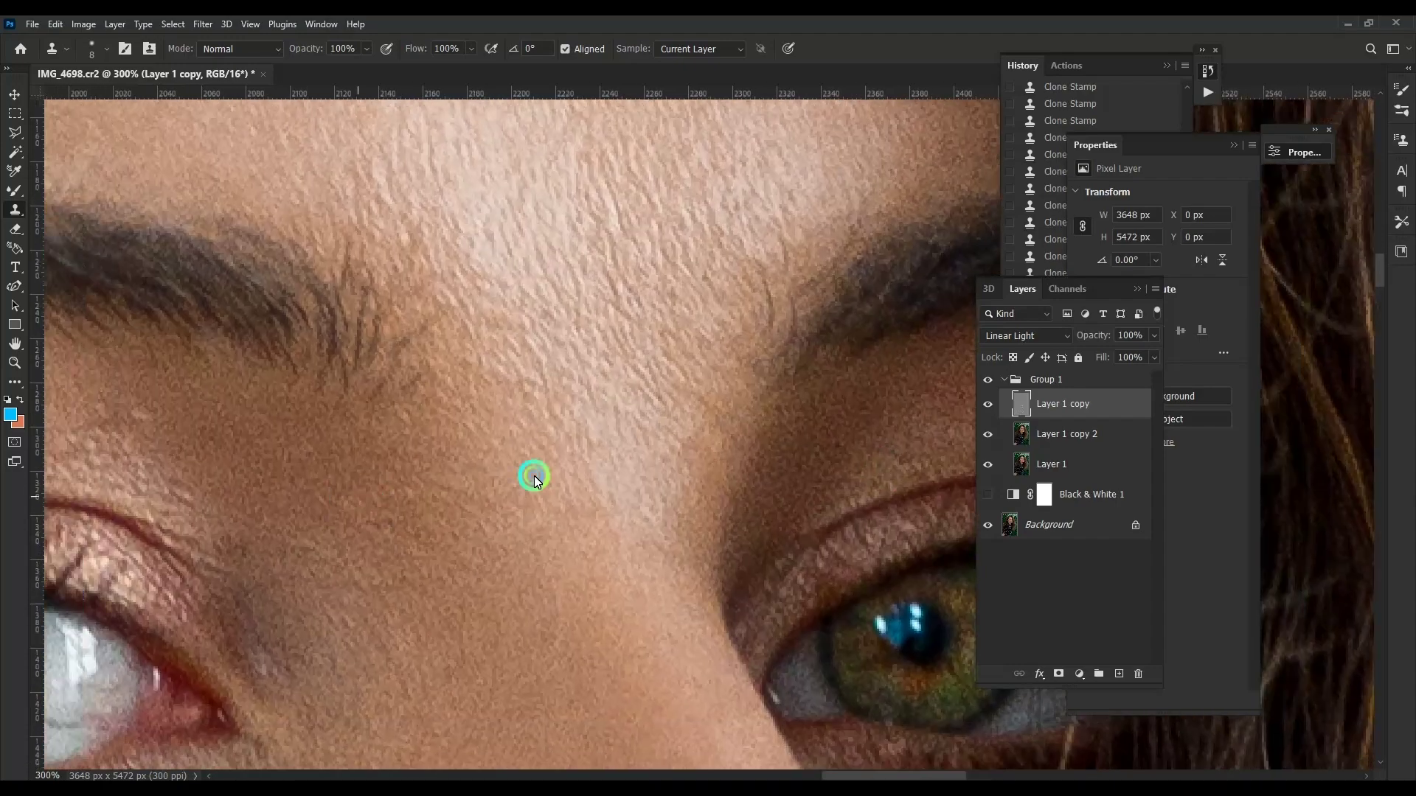
scroll(531, 474, left, 8)
scroll(338, 396, down, 1)
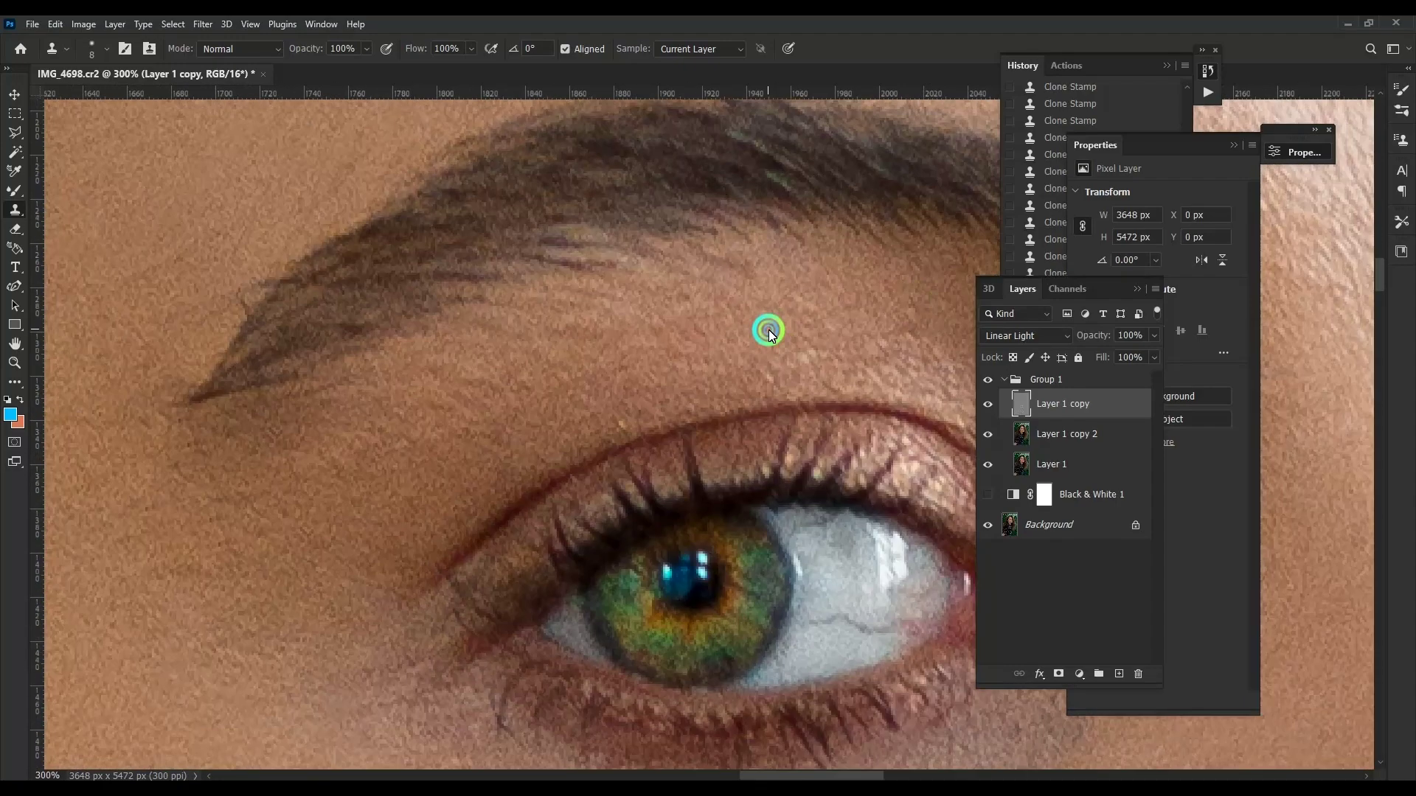
scroll(768, 329, down, 1)
scroll(569, 386, down, 2)
scroll(774, 410, down, 1)
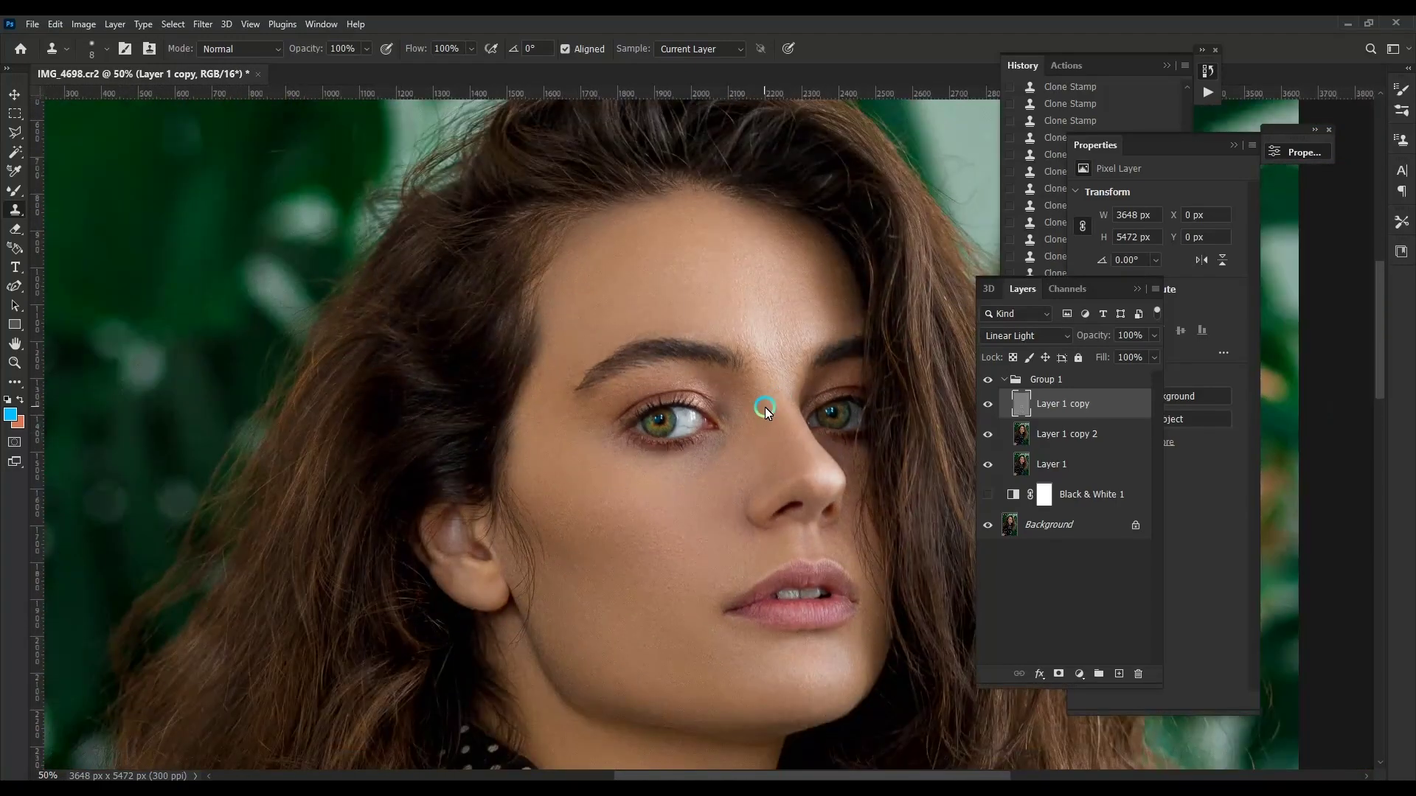
scroll(767, 409, up, 2)
Step: Hide Layer 1 copy, select Layer 1 copy 2, and set a skin-sampled brush to Color mode at 20%
click(988, 403)
click(1012, 435)
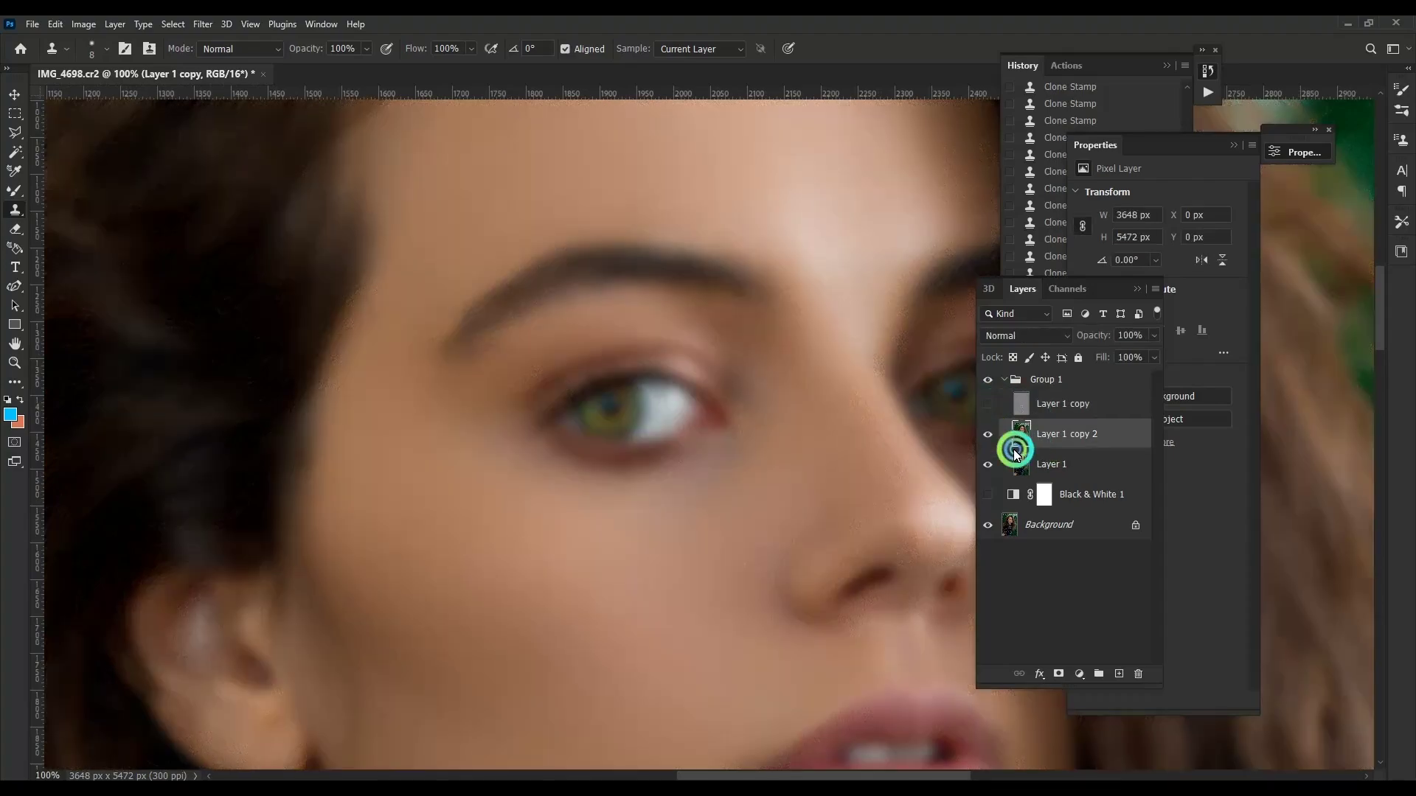
right_click(15, 190)
click(66, 181)
alt+click(712, 415)
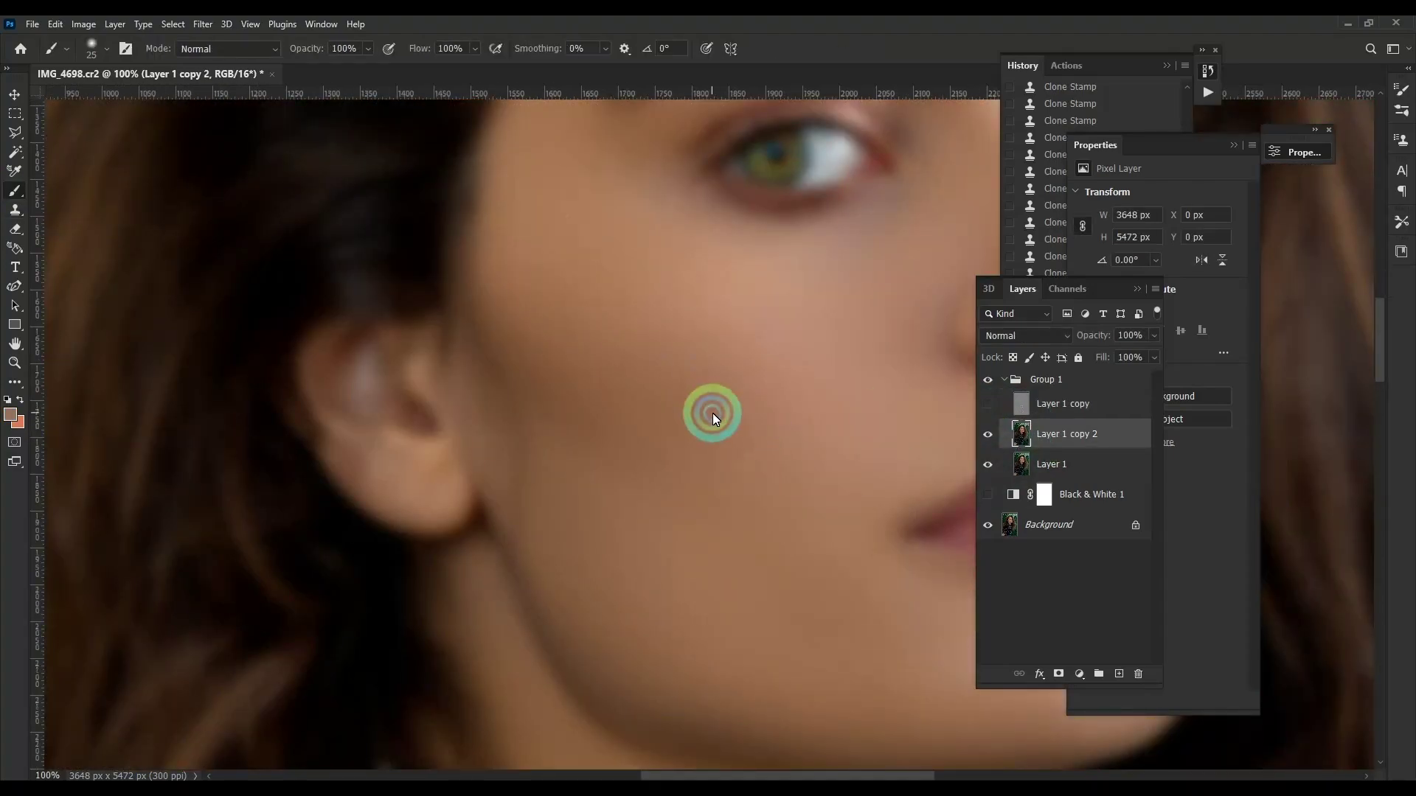
key(2)
shift+right_click(491, 373)
click(559, 712)
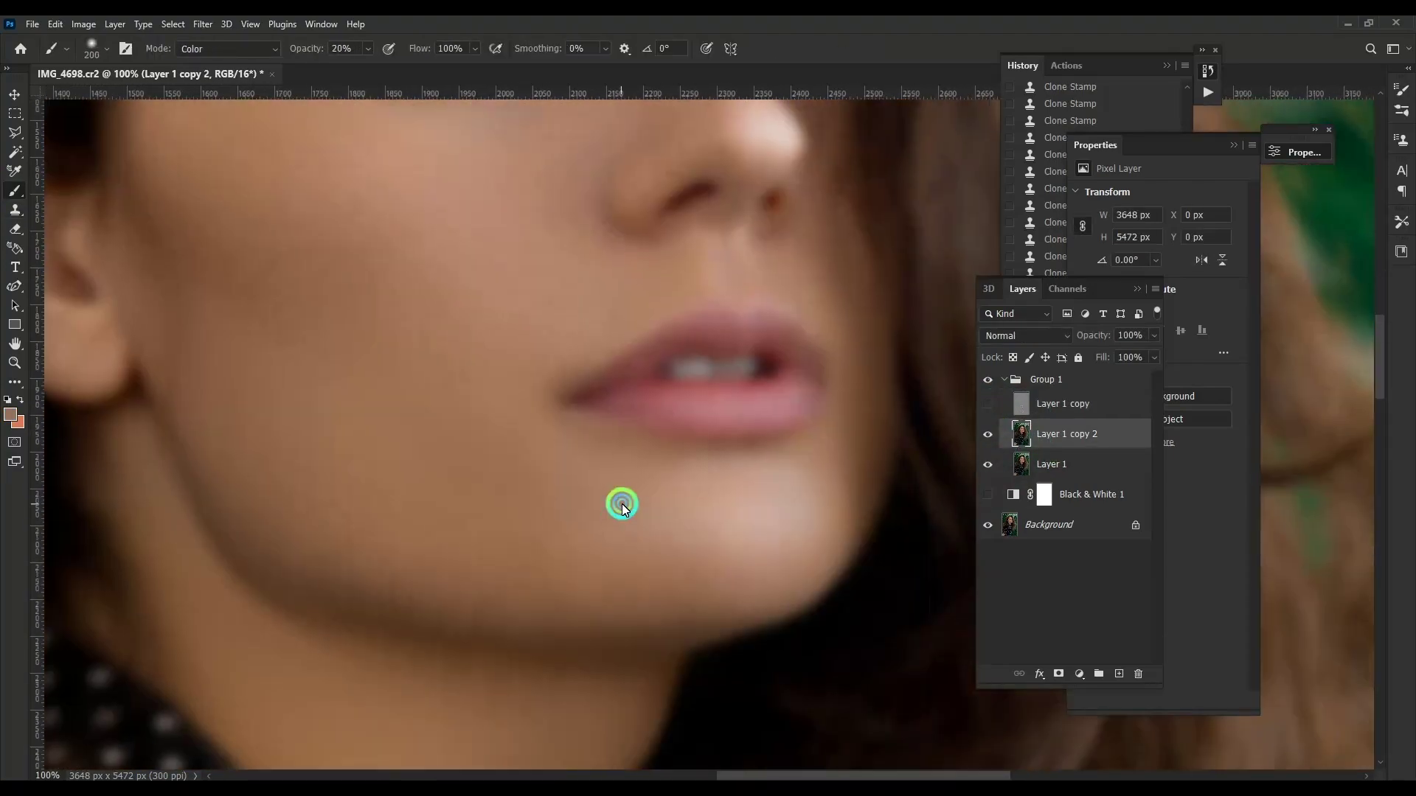
Step: Turn the Layer 1 copy detail layer back on and zoom around the face
scroll(620, 479, up, 10)
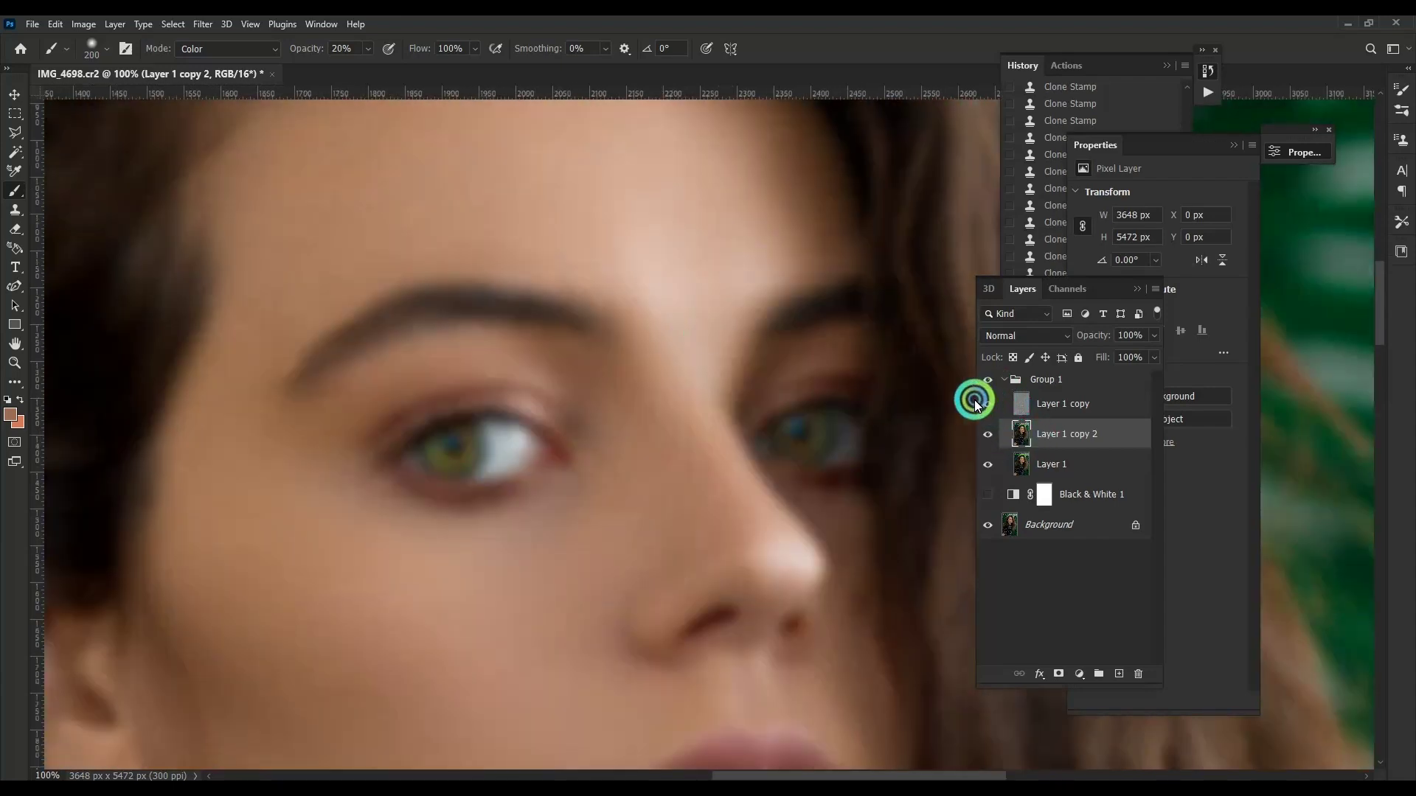
click(987, 404)
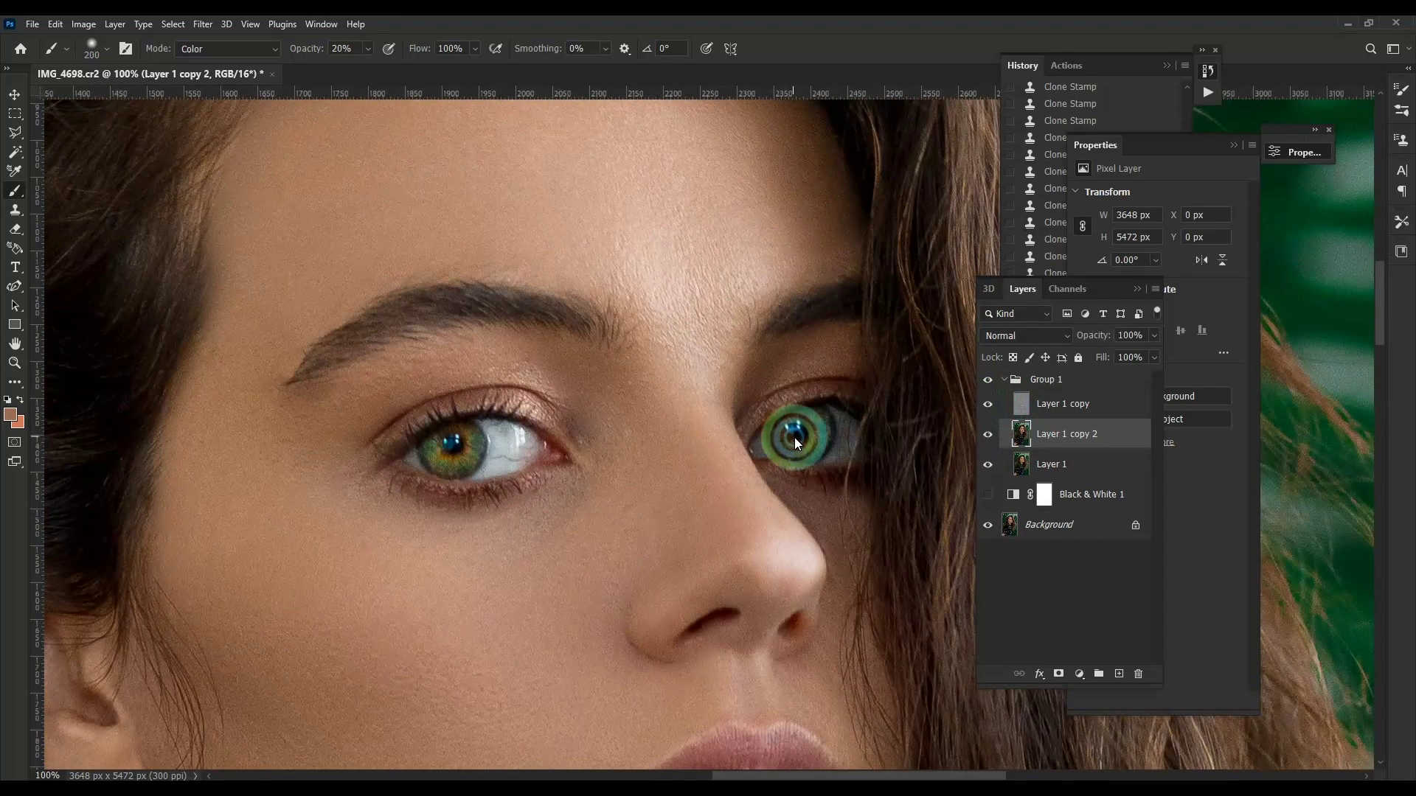
scroll(796, 443, down, 3)
scroll(838, 449, down, 1)
scroll(846, 457, down, 1)
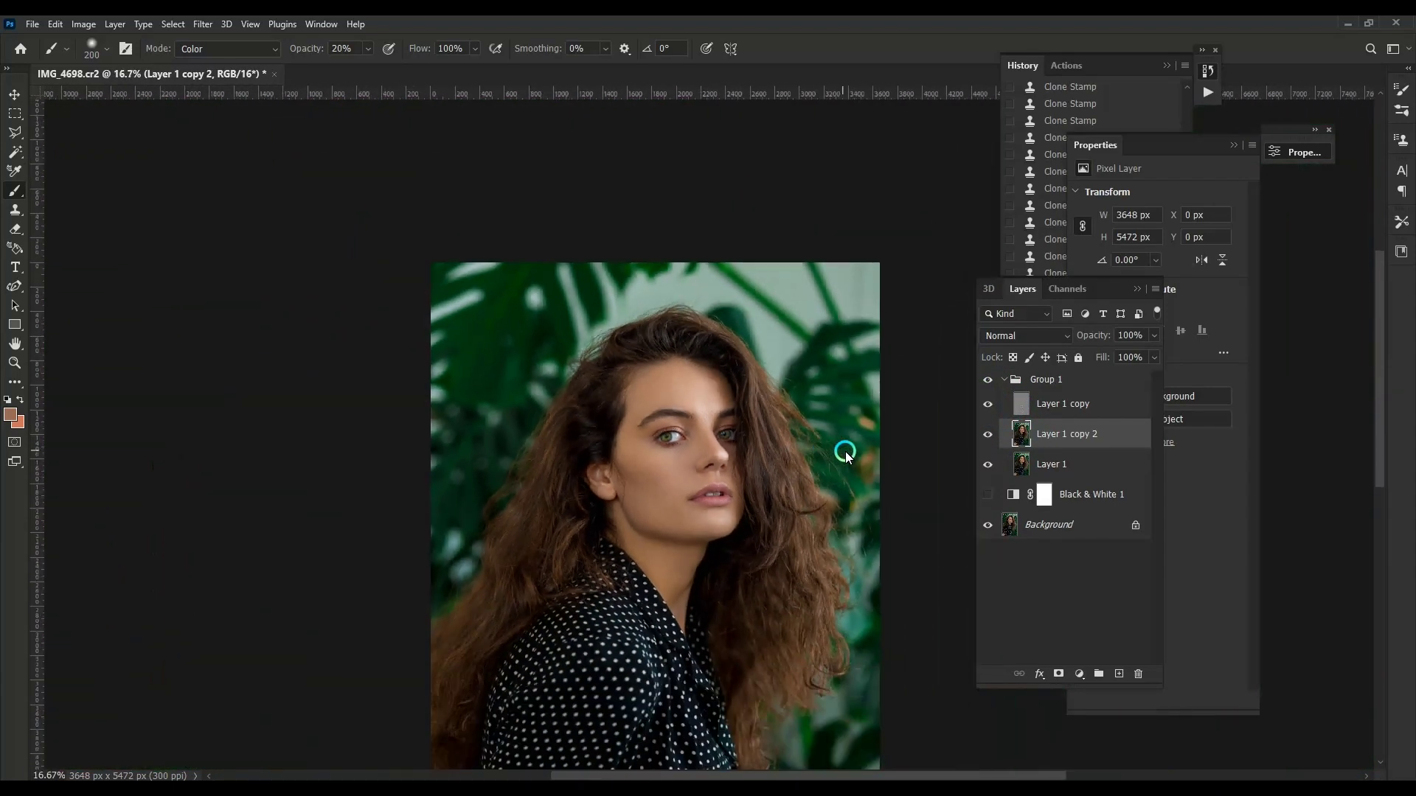
scroll(845, 457, up, 1)
scroll(946, 452, up, 1)
scroll(948, 458, up, 1)
scroll(632, 516, down, 3)
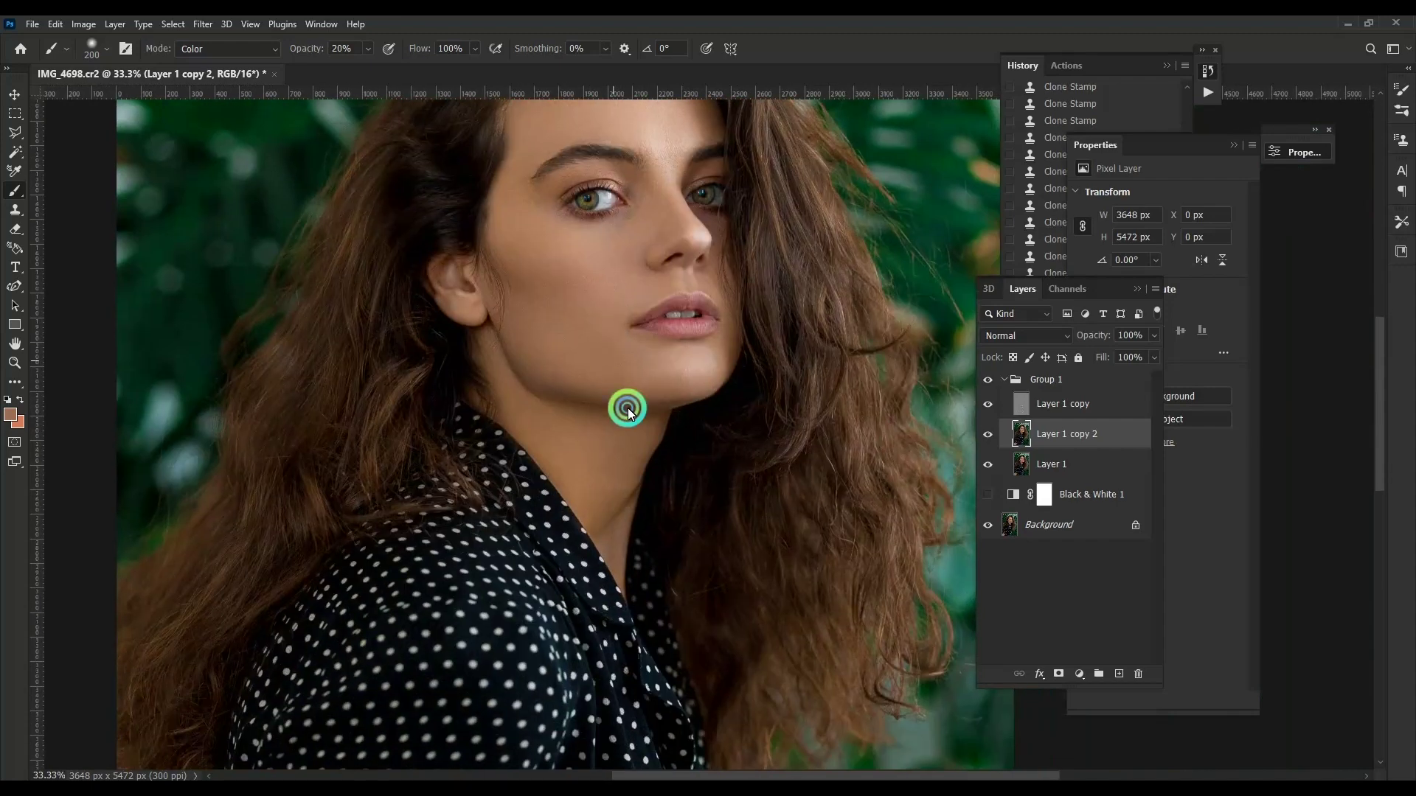
scroll(737, 442, up, 2)
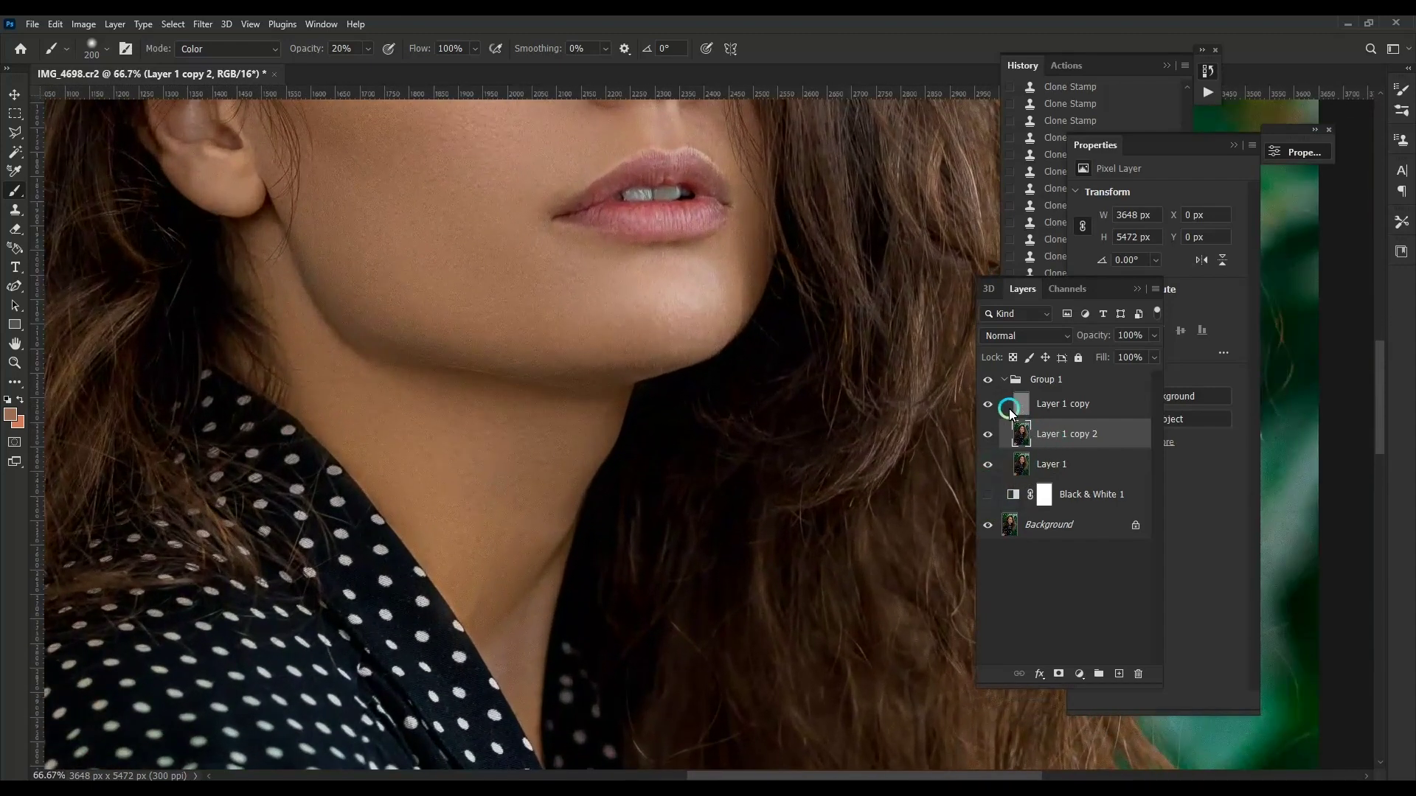
Step: Duplicate the skin layer and apply a Yellows Hue/Saturation shift of Hue -27, Saturation 0 to the neck tones
key(ctrl+j)
key(ctrl+u)
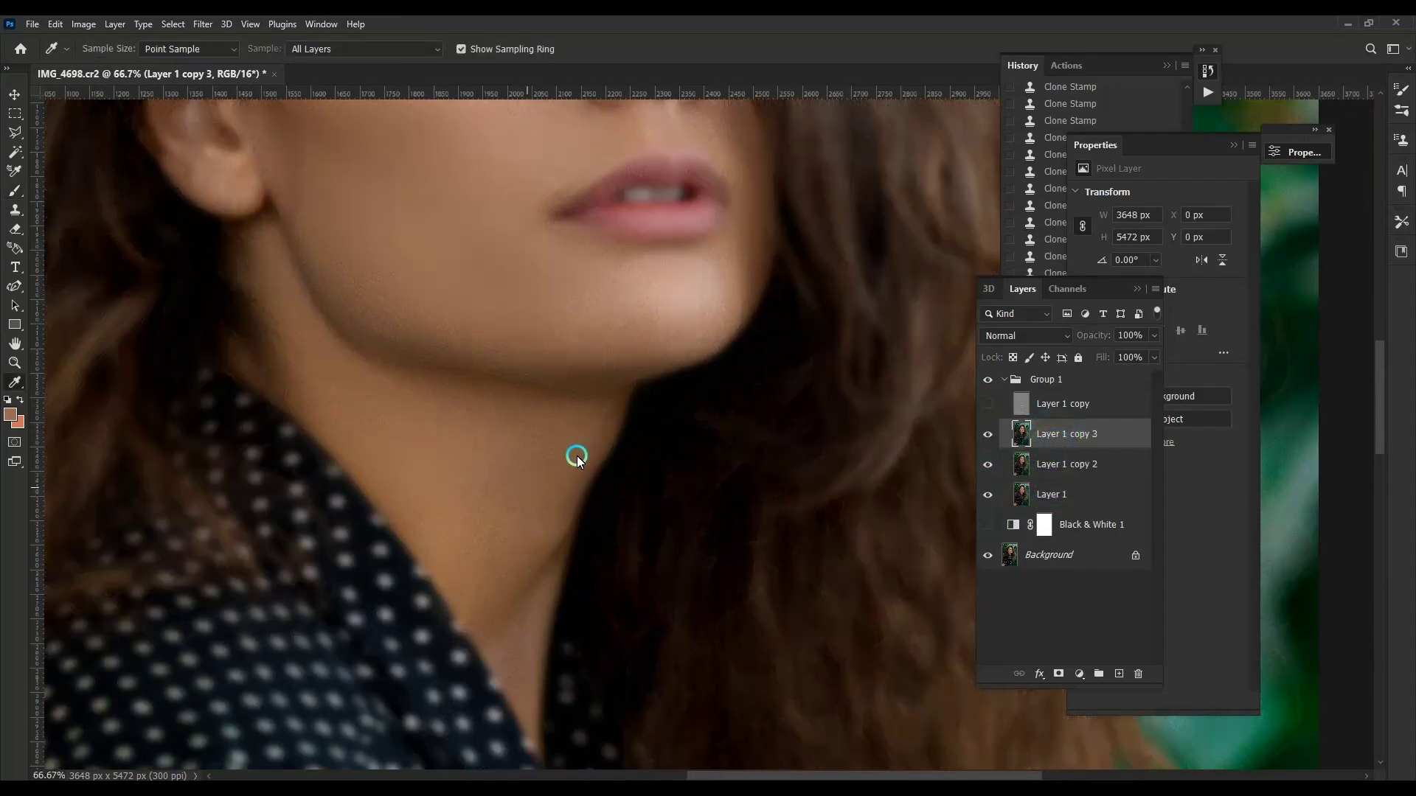
click(1035, 234)
click(1051, 264)
drag(1135, 312, 1224, 314)
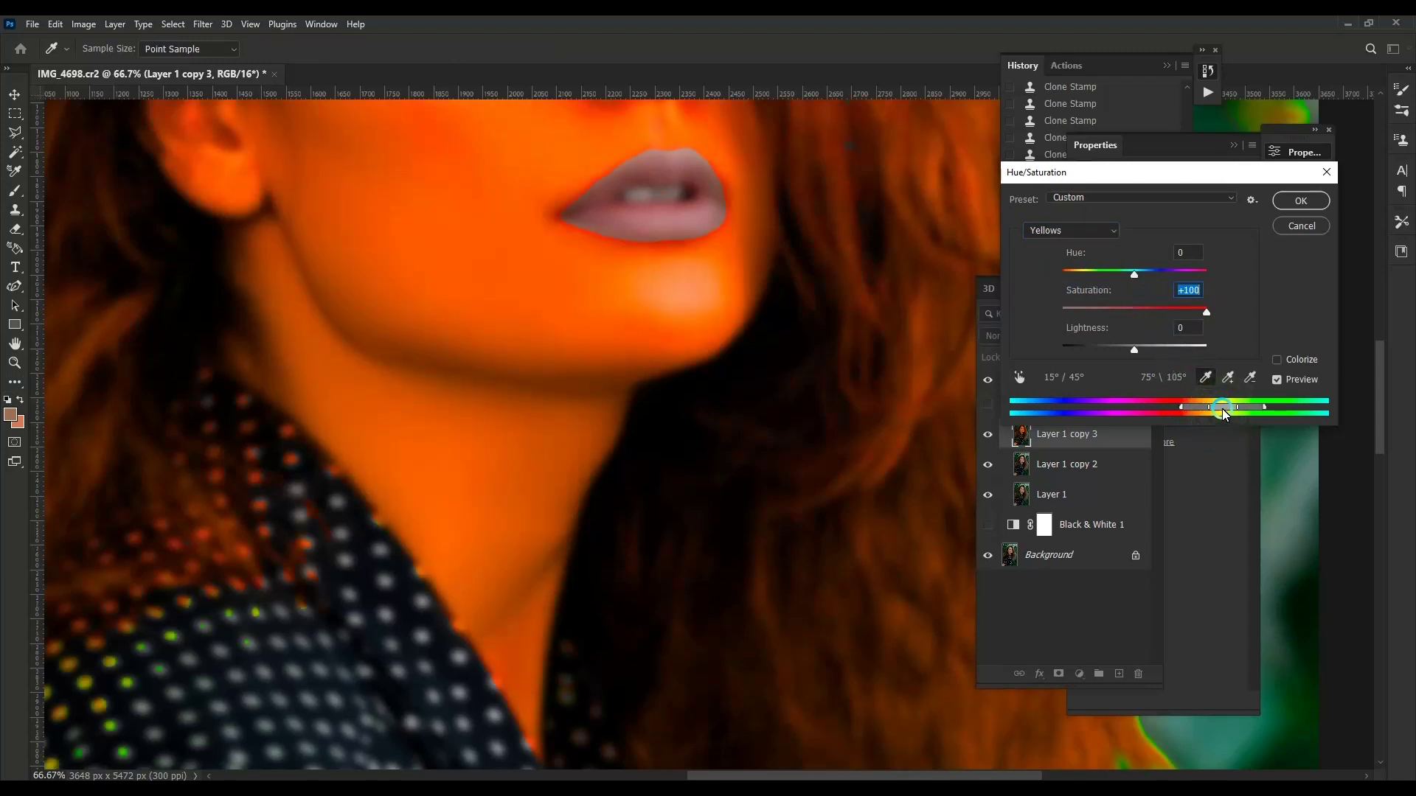
drag(1235, 410, 1231, 411)
drag(1236, 410, 1235, 412)
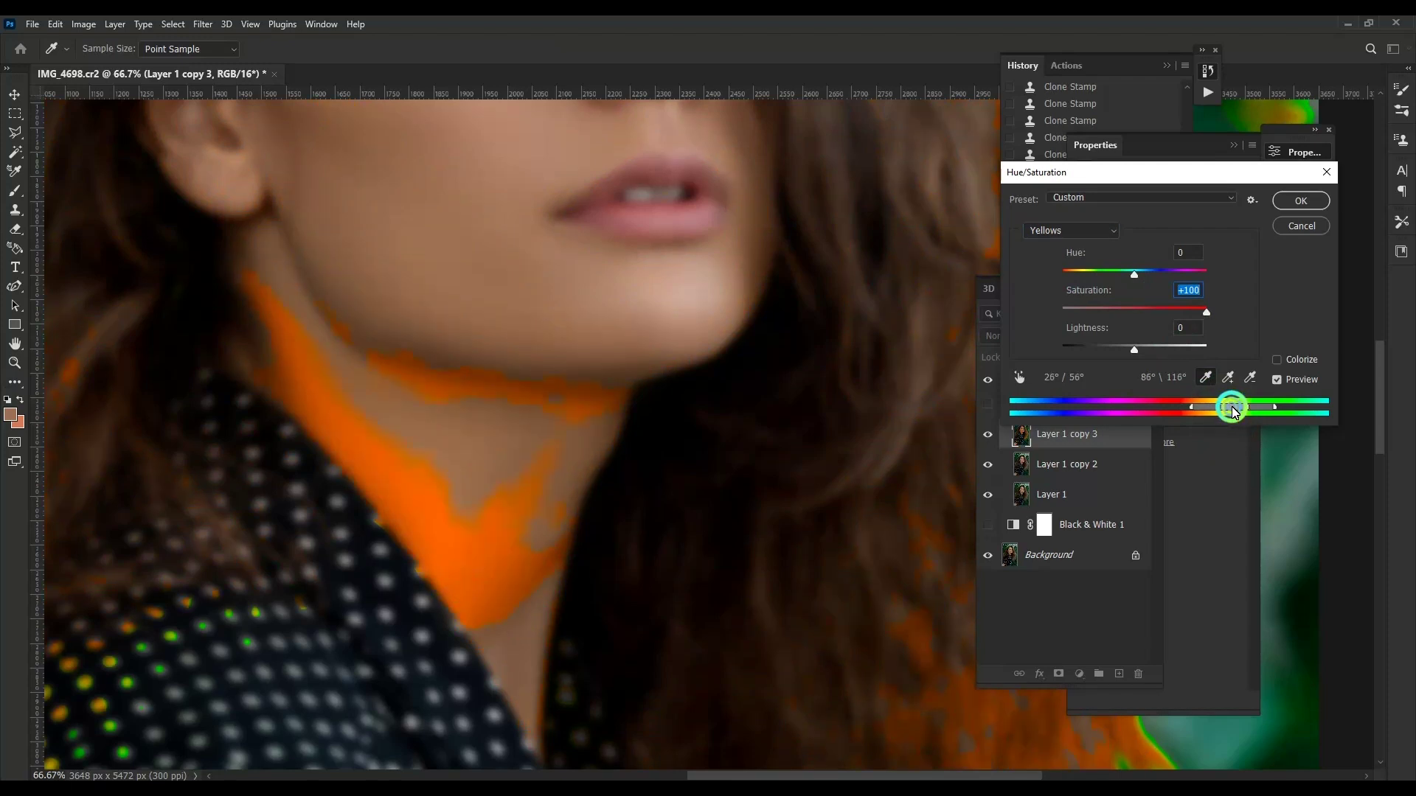
text(0)
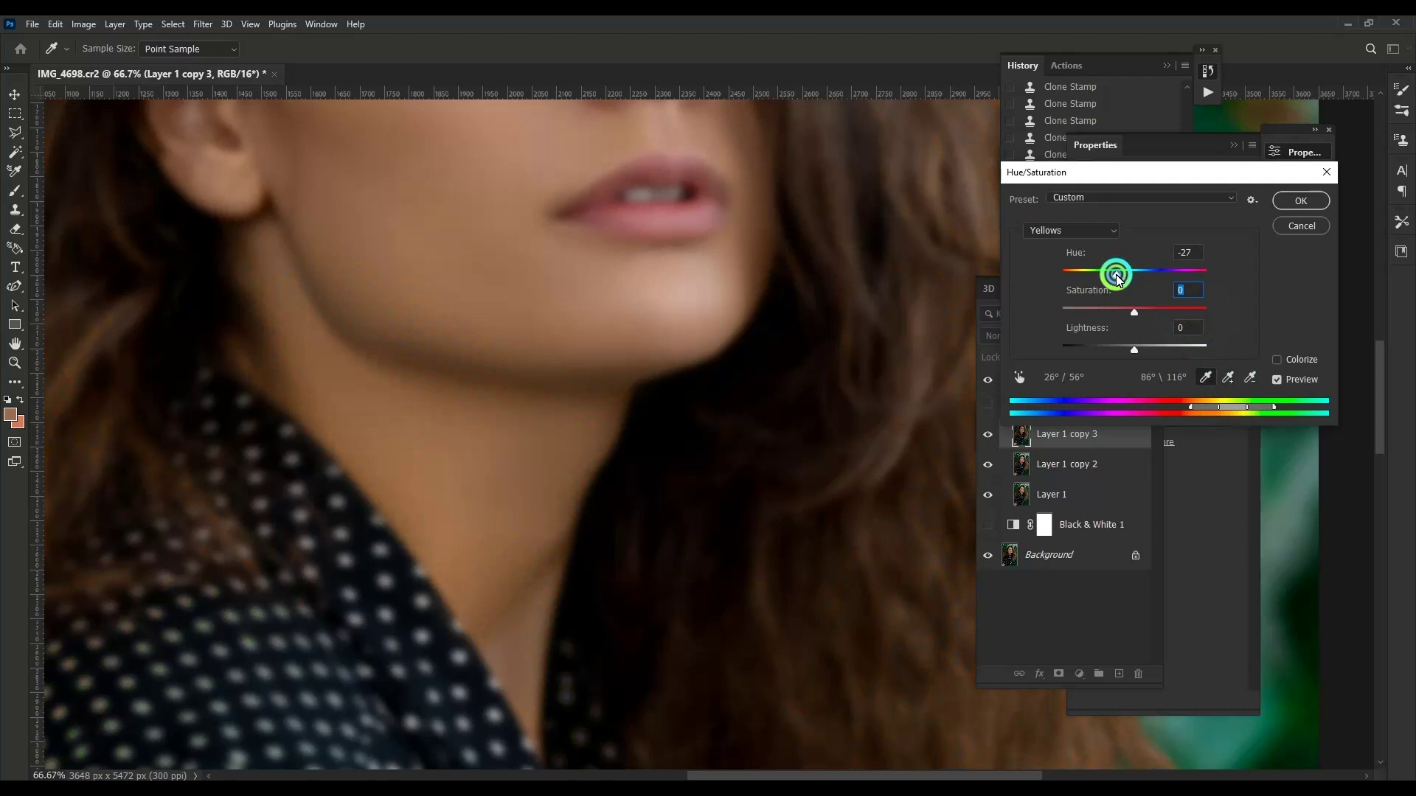
key(Return)
Step: Add a black layer mask and paint the hue fix onto the neck at 100% opacity
alt+click(1057, 673)
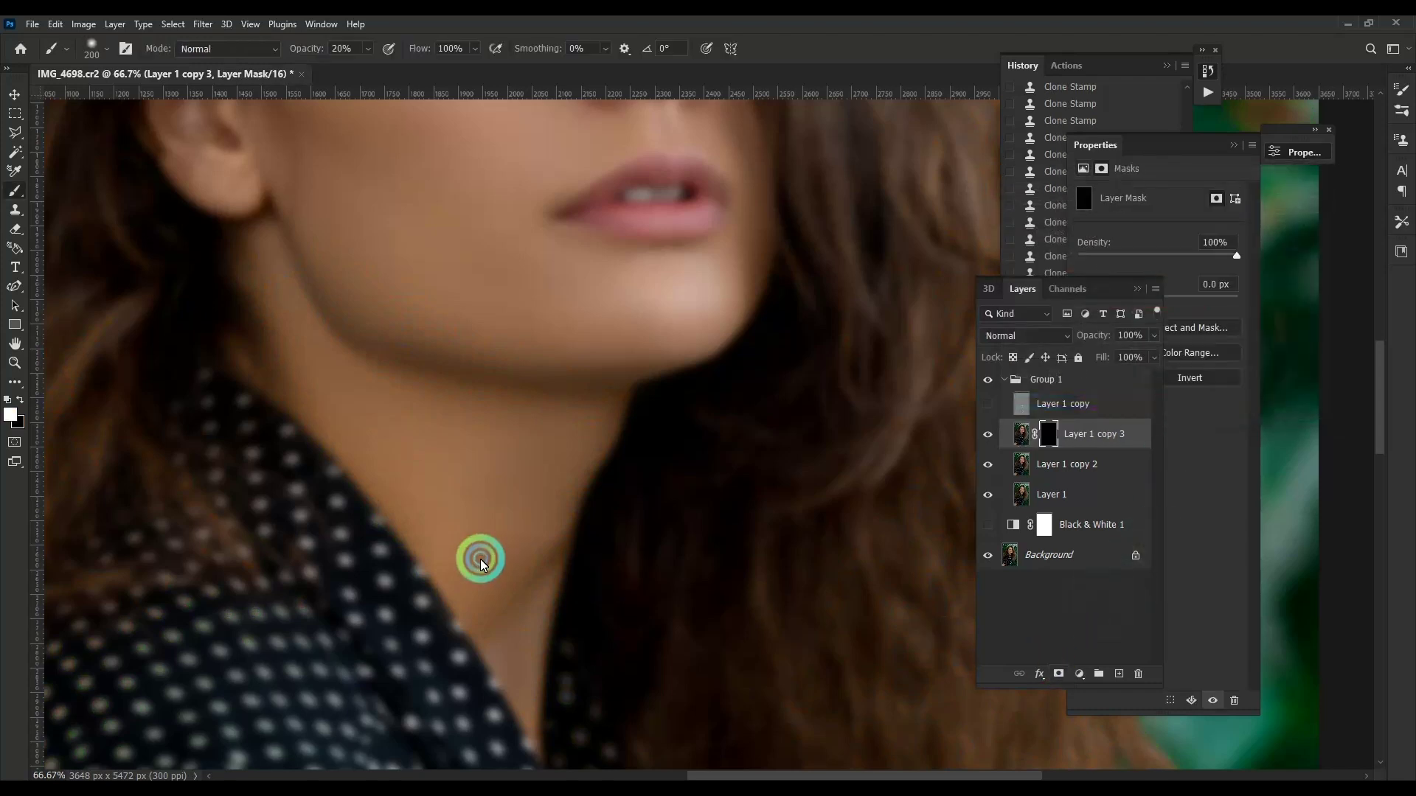
key(d)
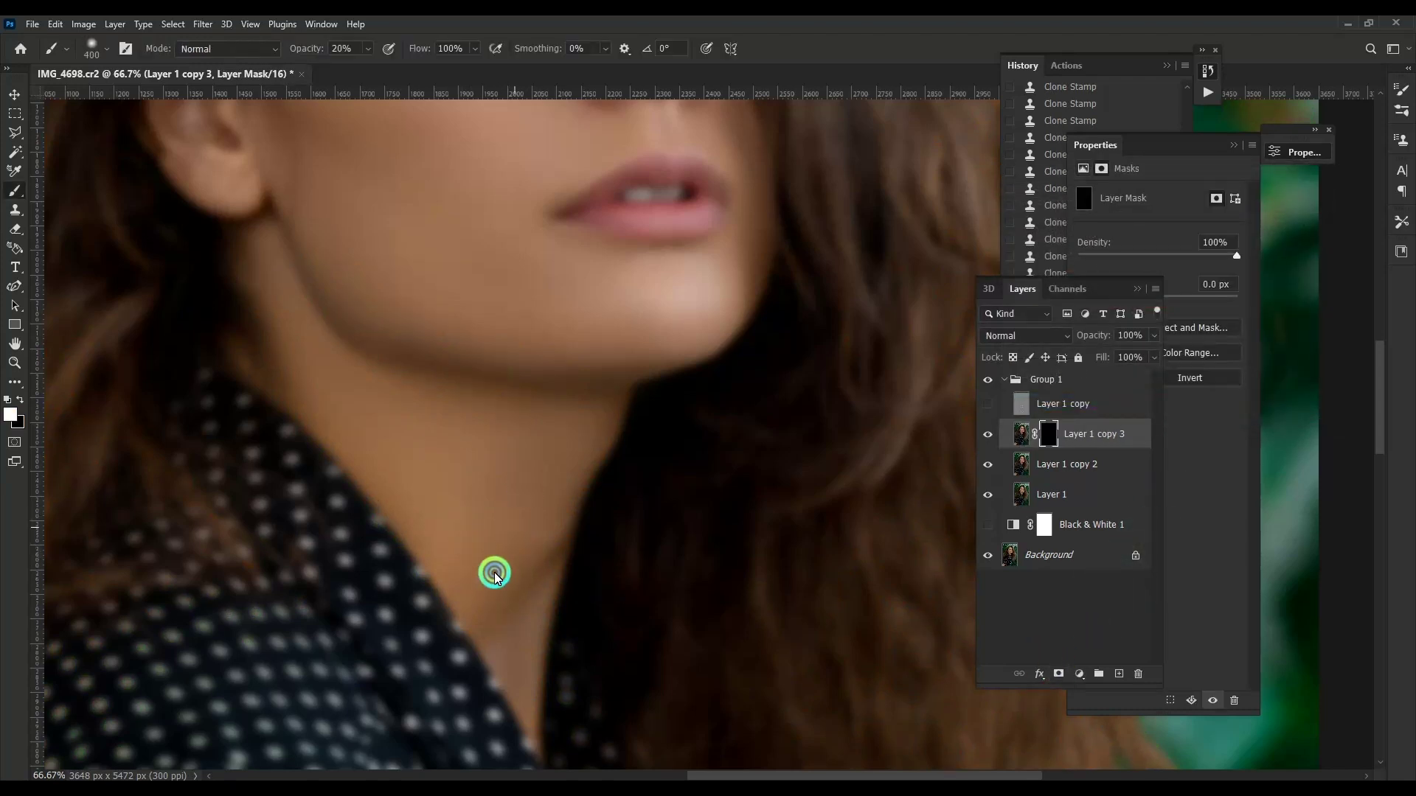
key(0)
drag(481, 555, 467, 576)
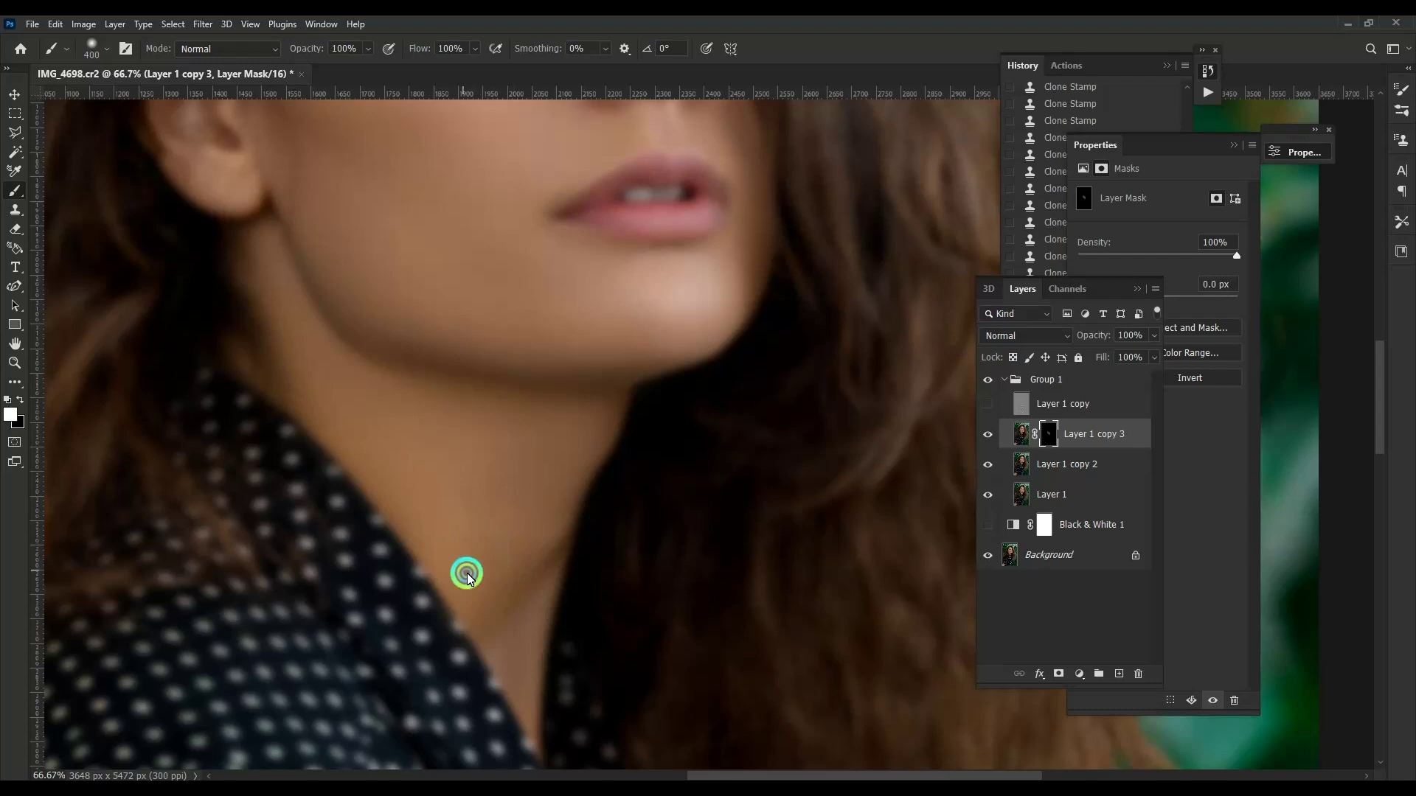
scroll(452, 322, up, 4)
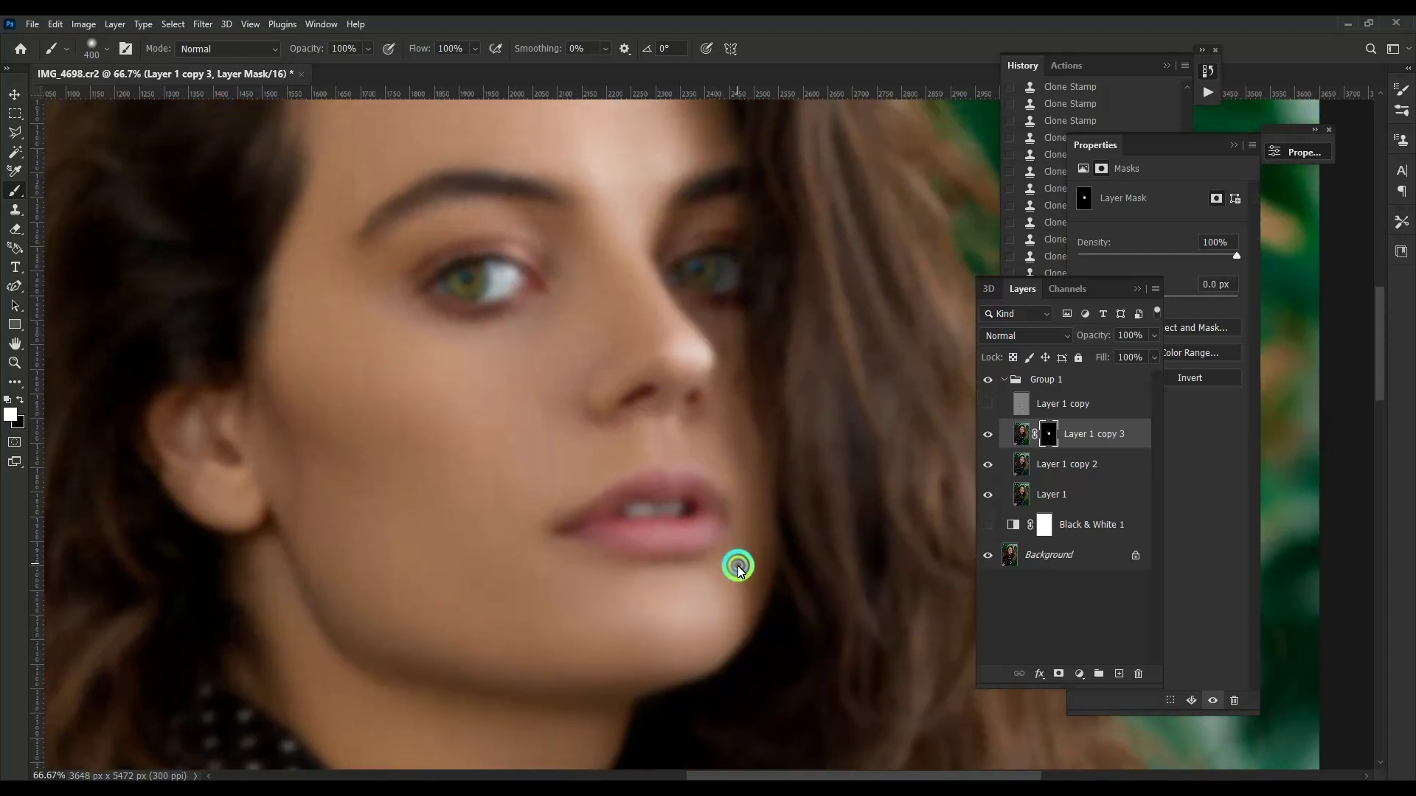
Step: Merge with the smoothed skin layer, show the detail layer, and zoom into the right eye
shift+click(1052, 474)
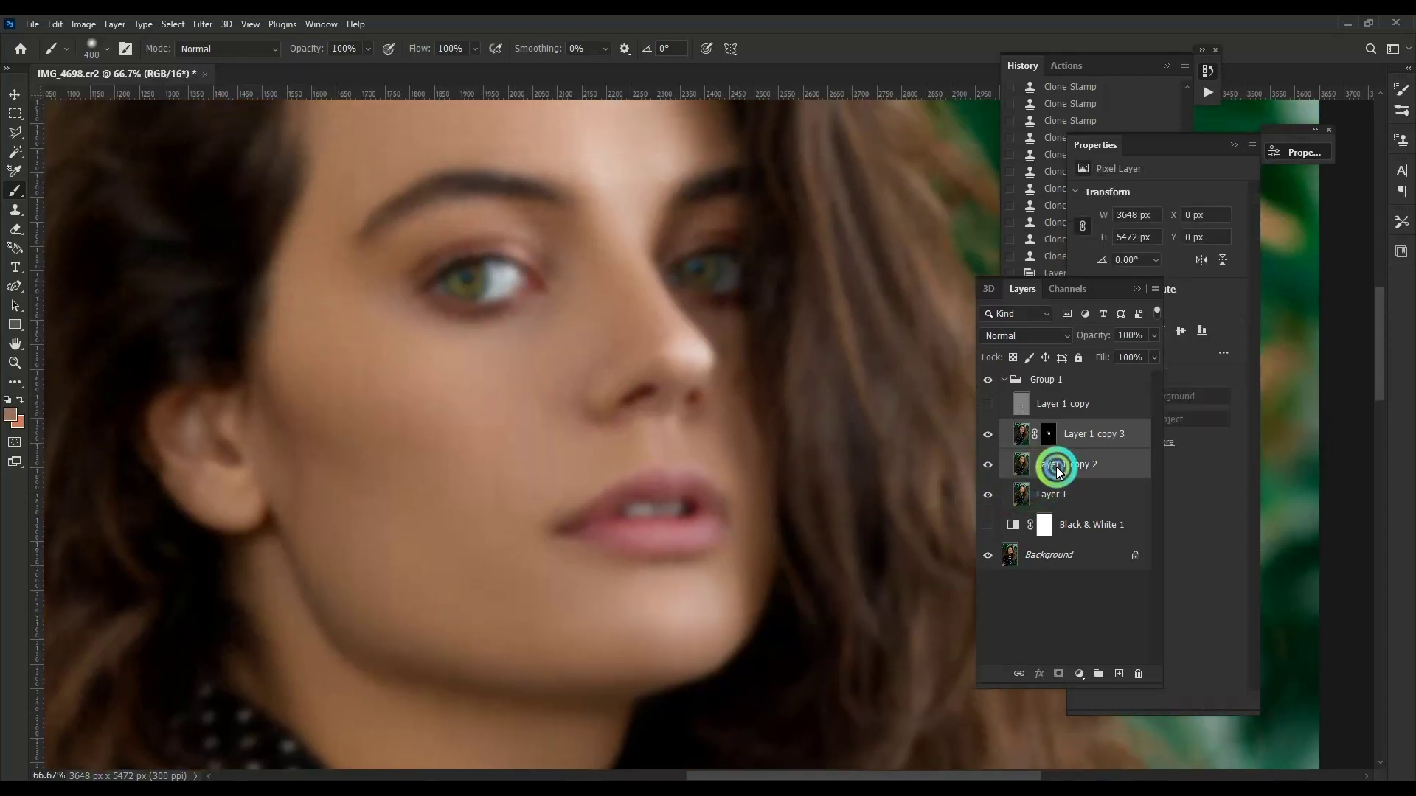
key(ctrl+e)
click(987, 403)
drag(593, 303, 732, 461)
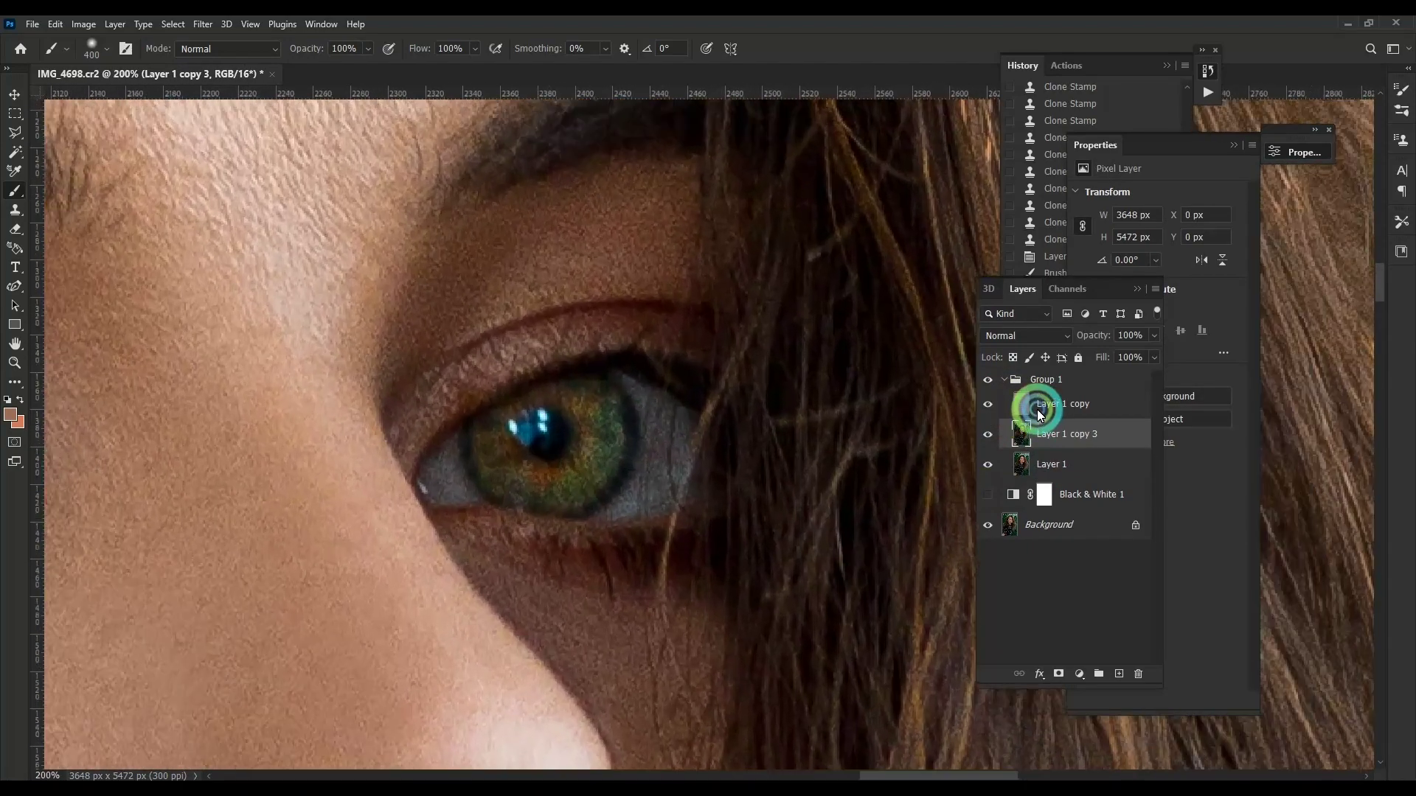
drag(805, 428, 997, 390)
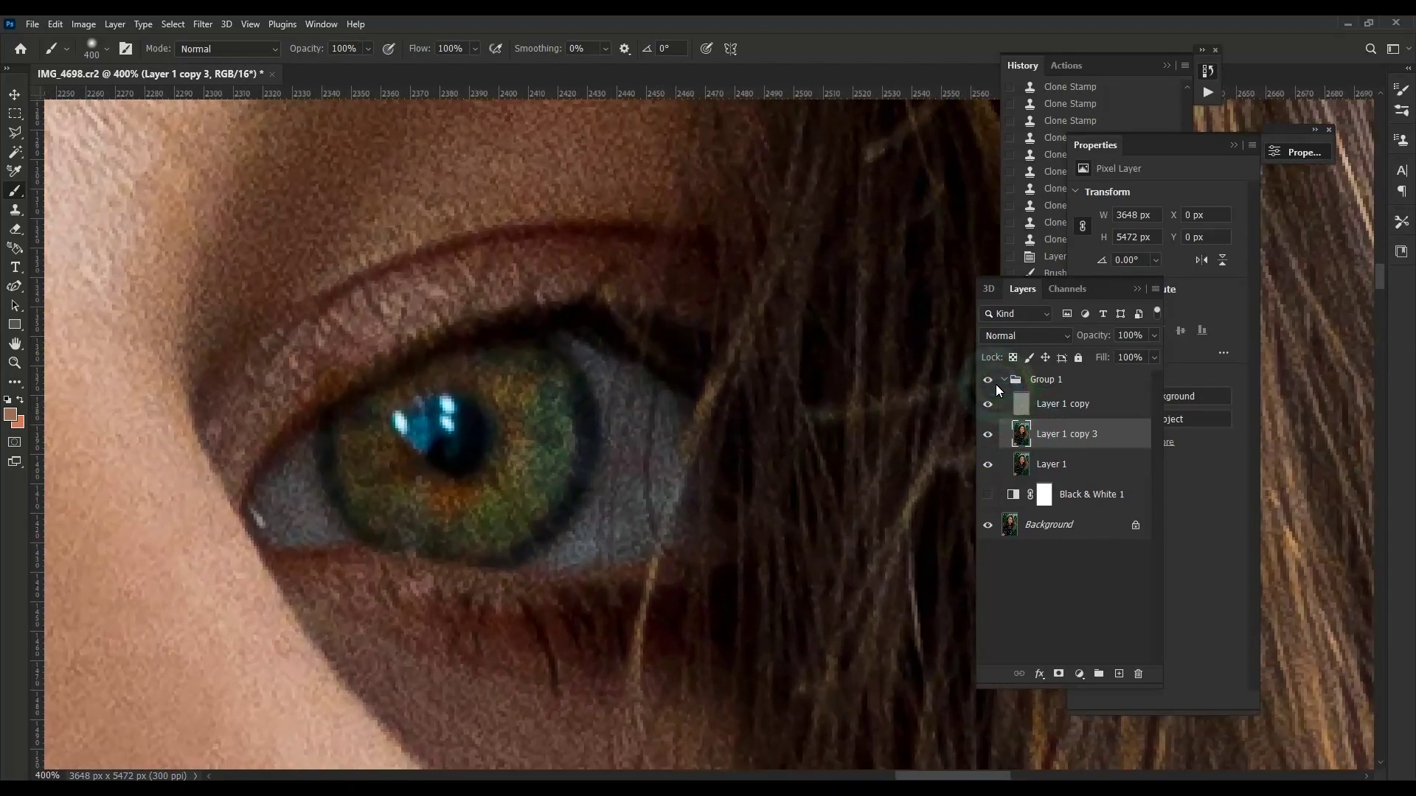
Step: Select the Layer 1 copy detail layer, switch to Clone Stamp, and zoom into the eye white
click(988, 379)
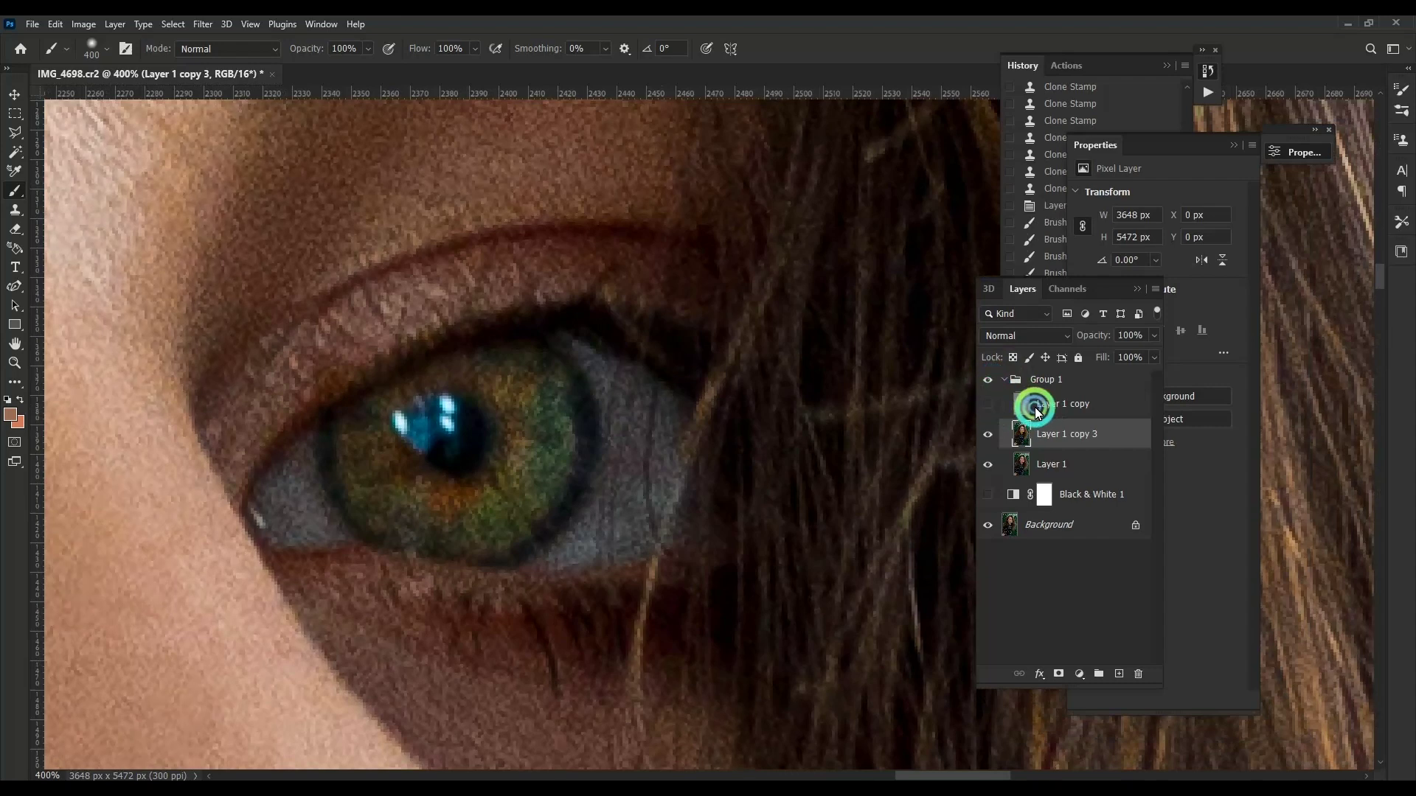
click(1030, 405)
click(987, 404)
key(s)
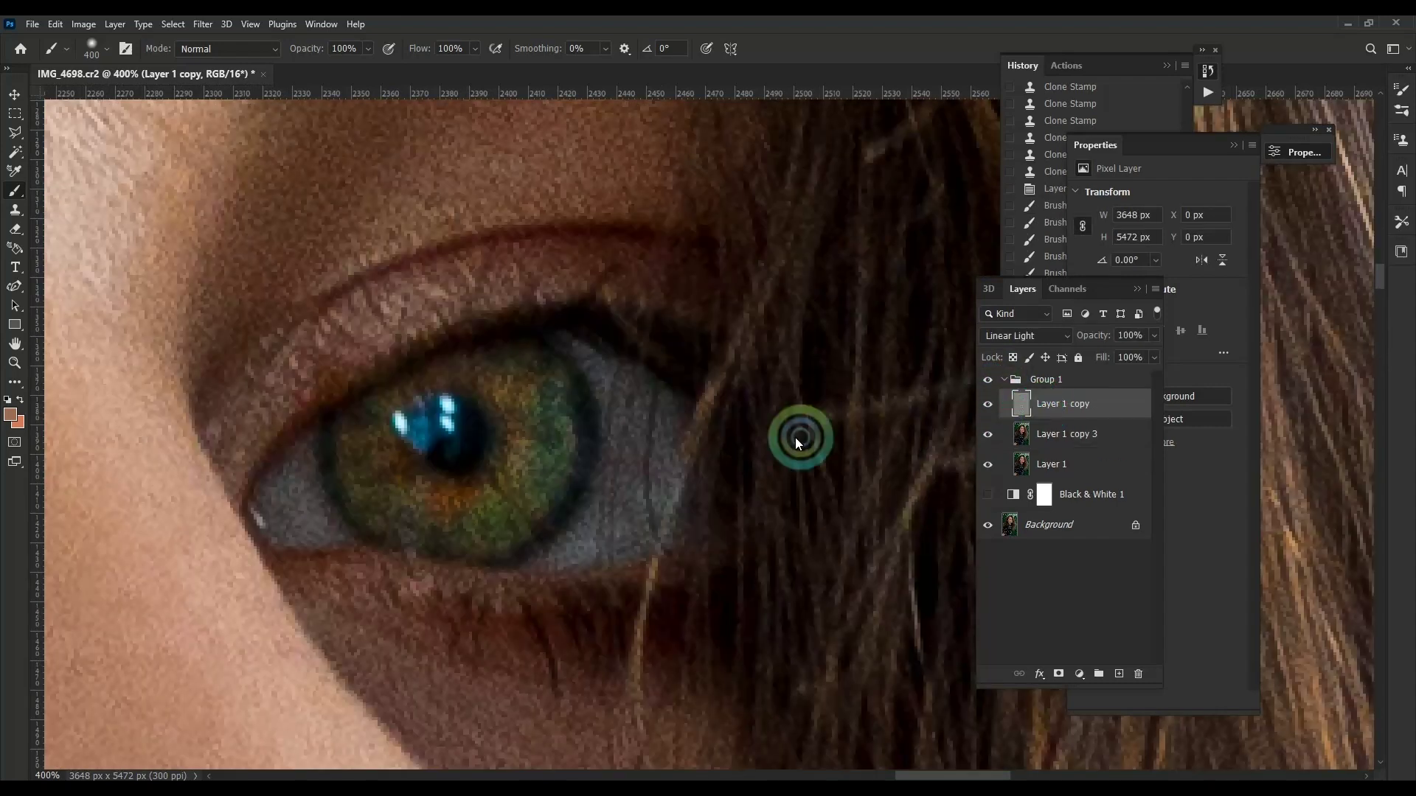
key(ctrl+plus)
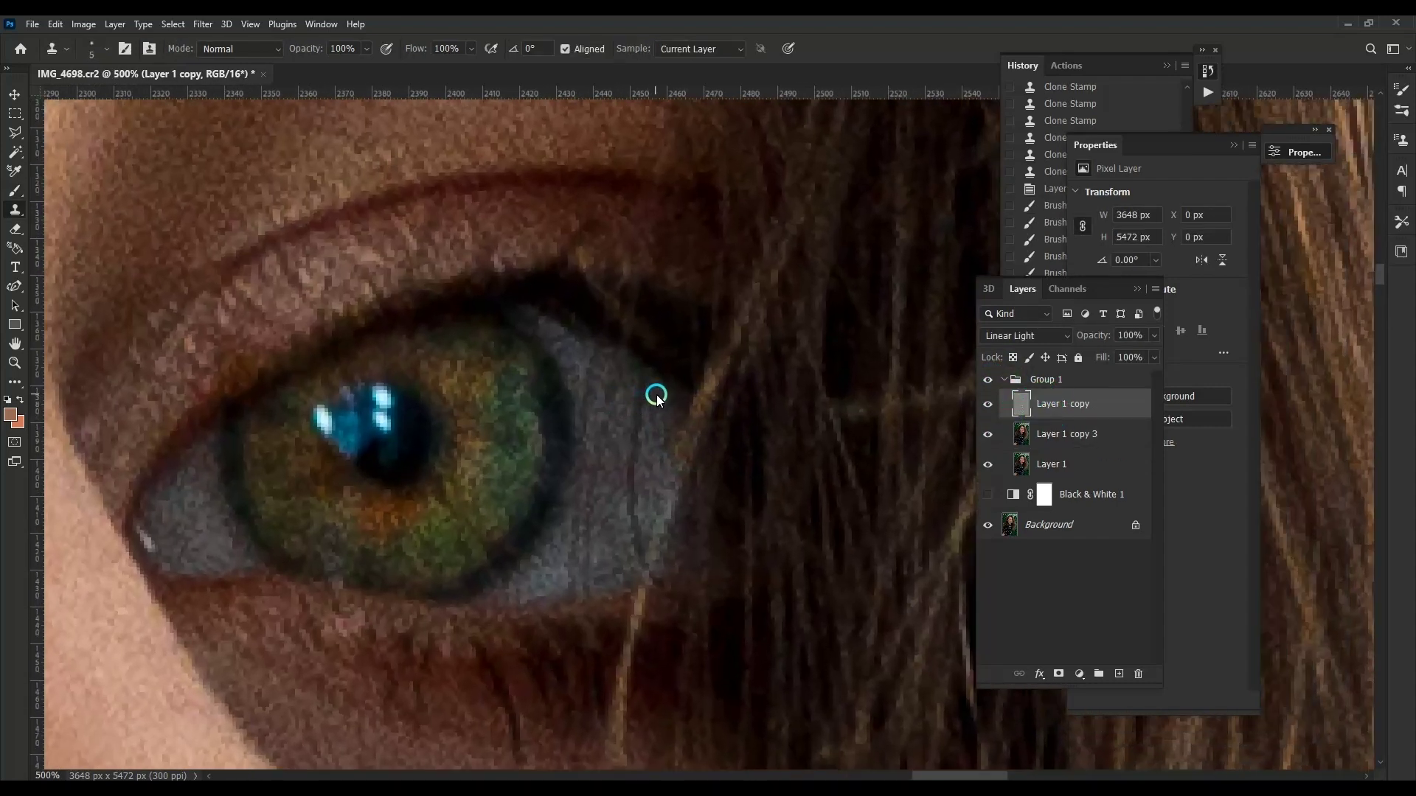
Step: Clone clean sclera texture over the veins and blotches in the right eye's white
mouse_move(643, 396)
mouse_down()
mouse_move(634, 553)
mouse_move(585, 555)
mouse_up()
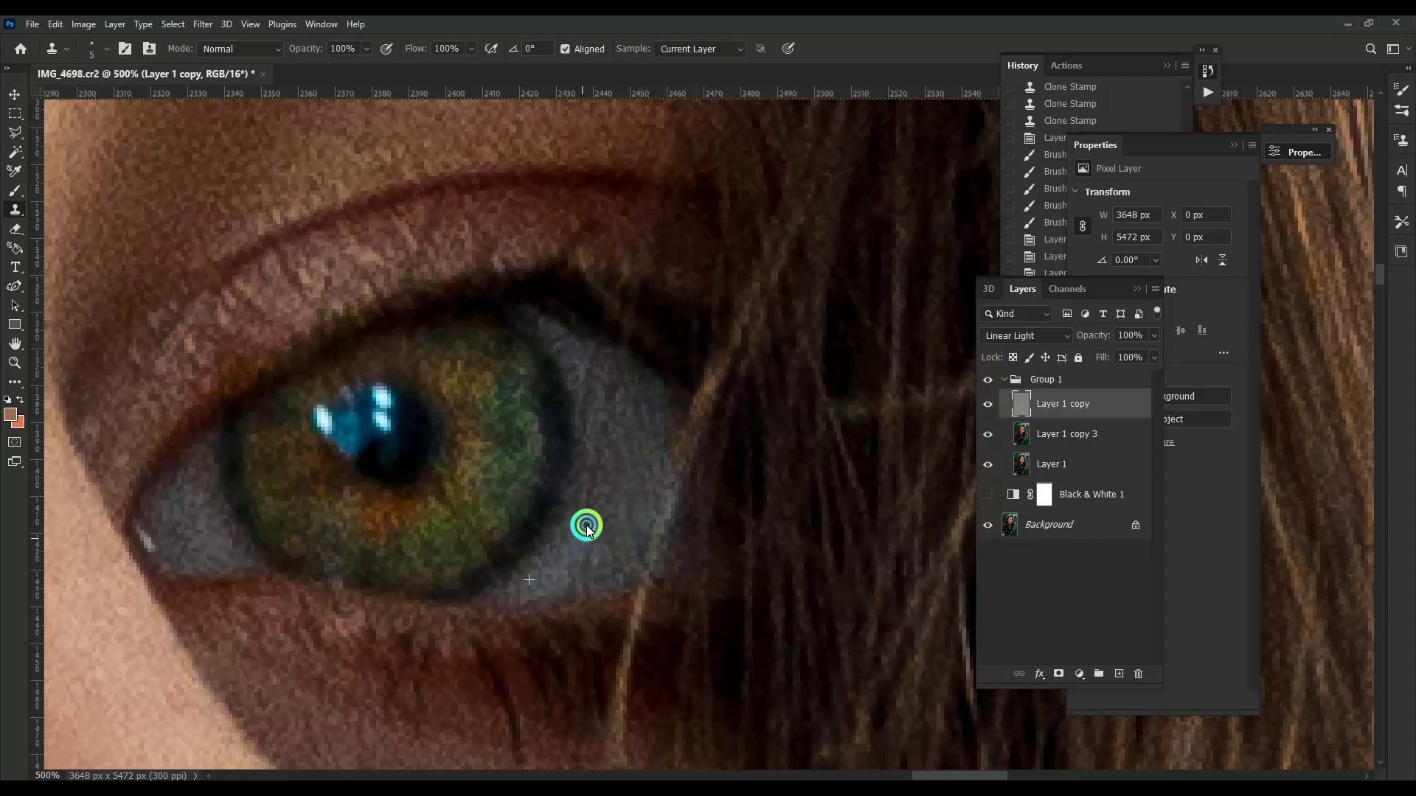
click(575, 564)
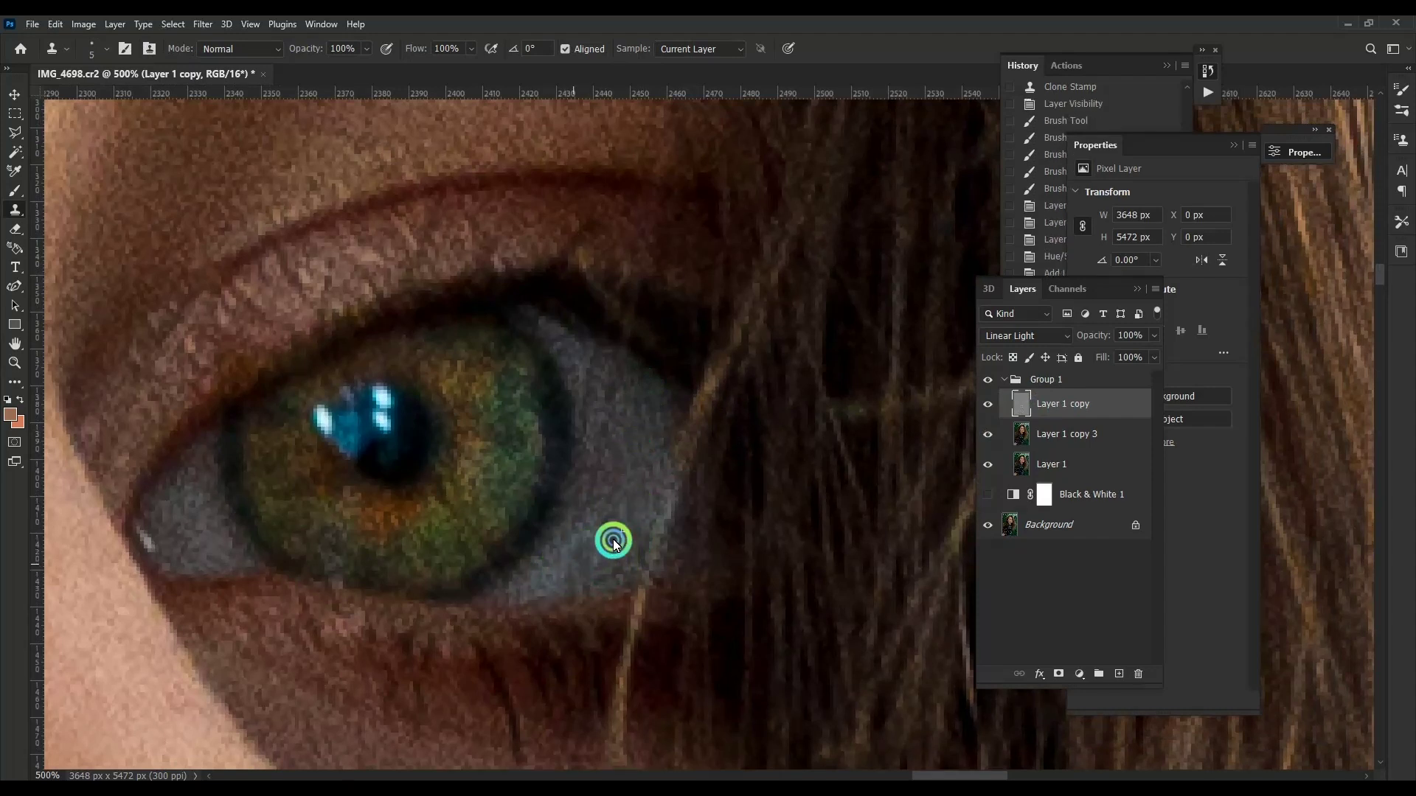
drag(613, 395, 632, 418)
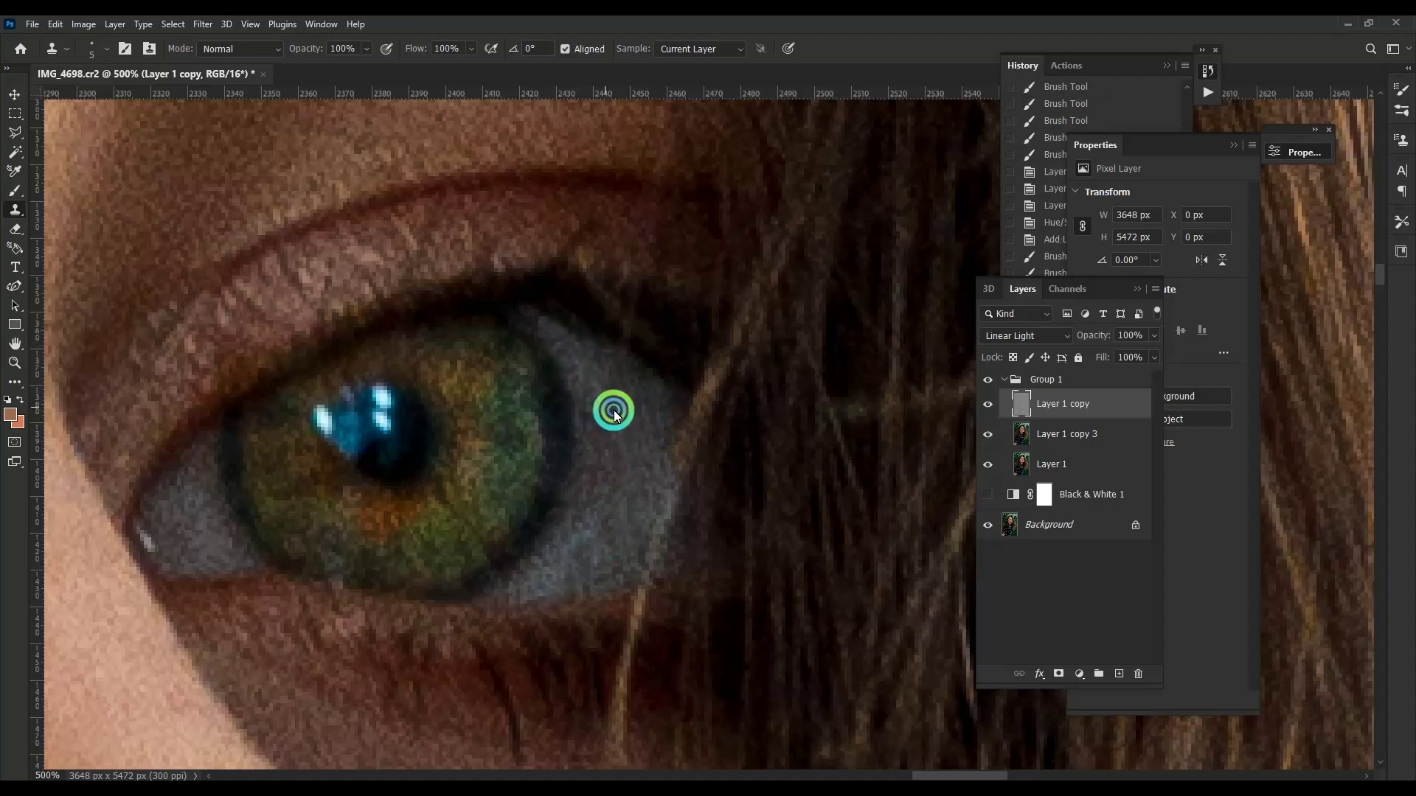
drag(596, 417, 578, 554)
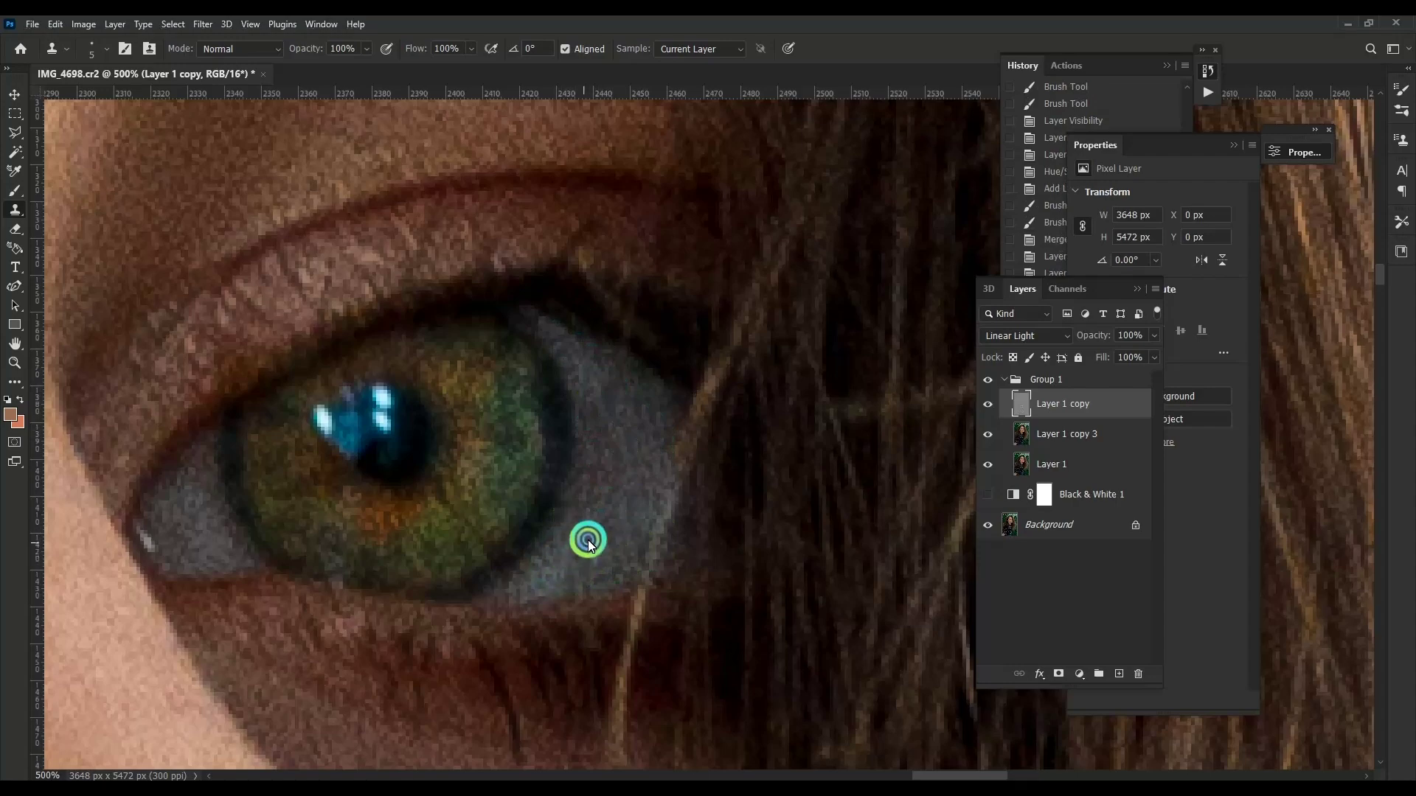
scroll(568, 450, down, 2)
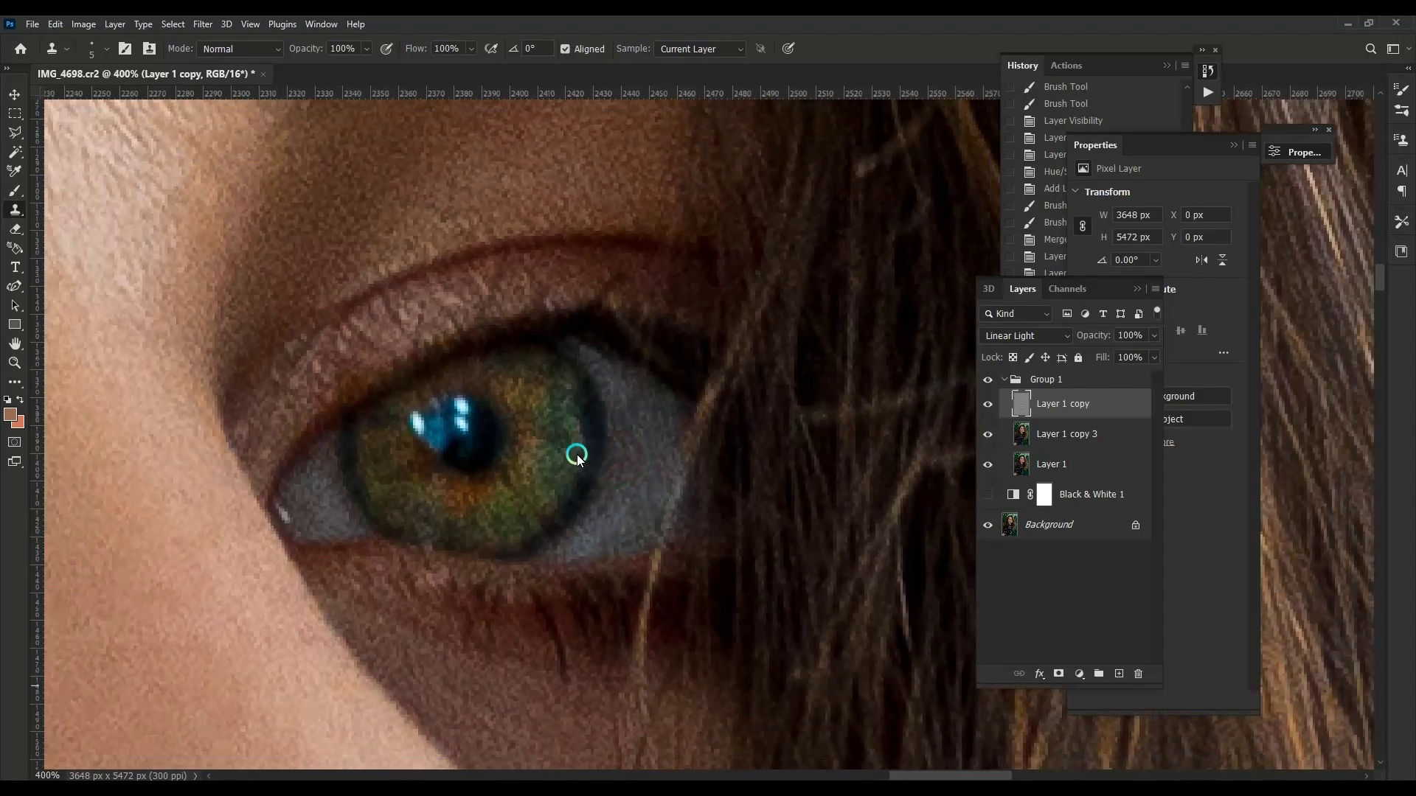
scroll(546, 451, down, 3)
scroll(545, 451, down, 1)
scroll(664, 446, down, 2)
Step: Collapse Group 1, stamp all visible retouching into Layer 2, and hide Group 1
scroll(798, 440, down, 1)
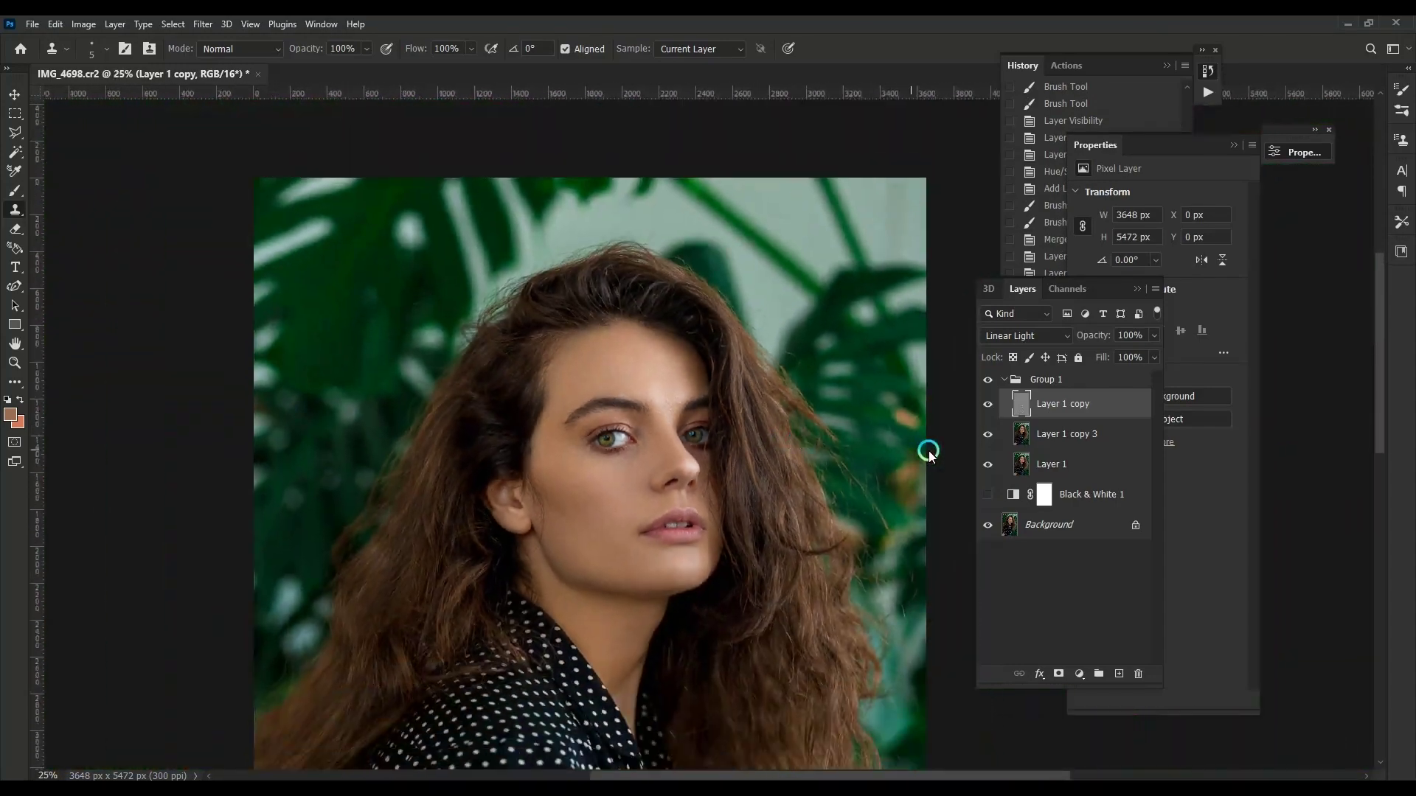
click(1007, 379)
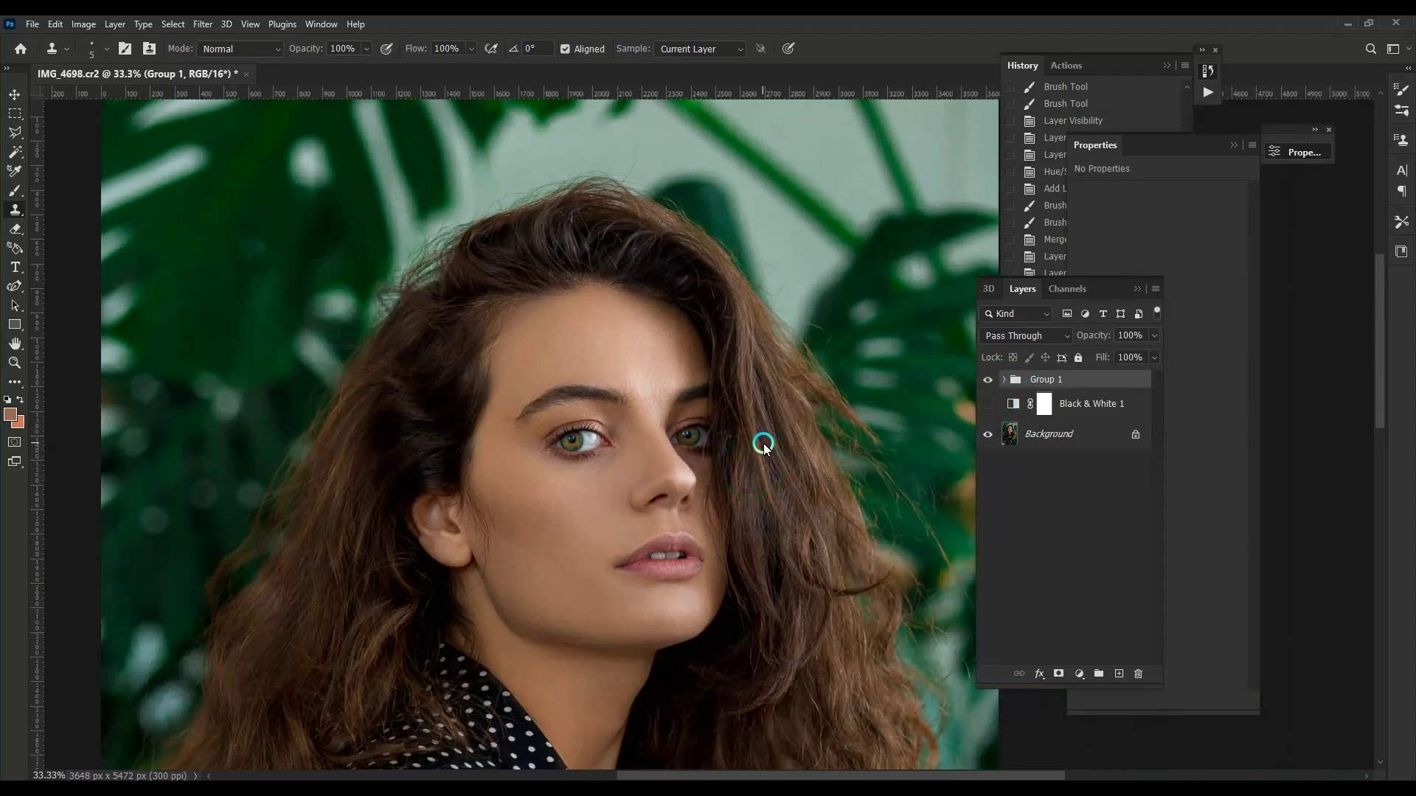
key(ctrl+shift+alt+n)
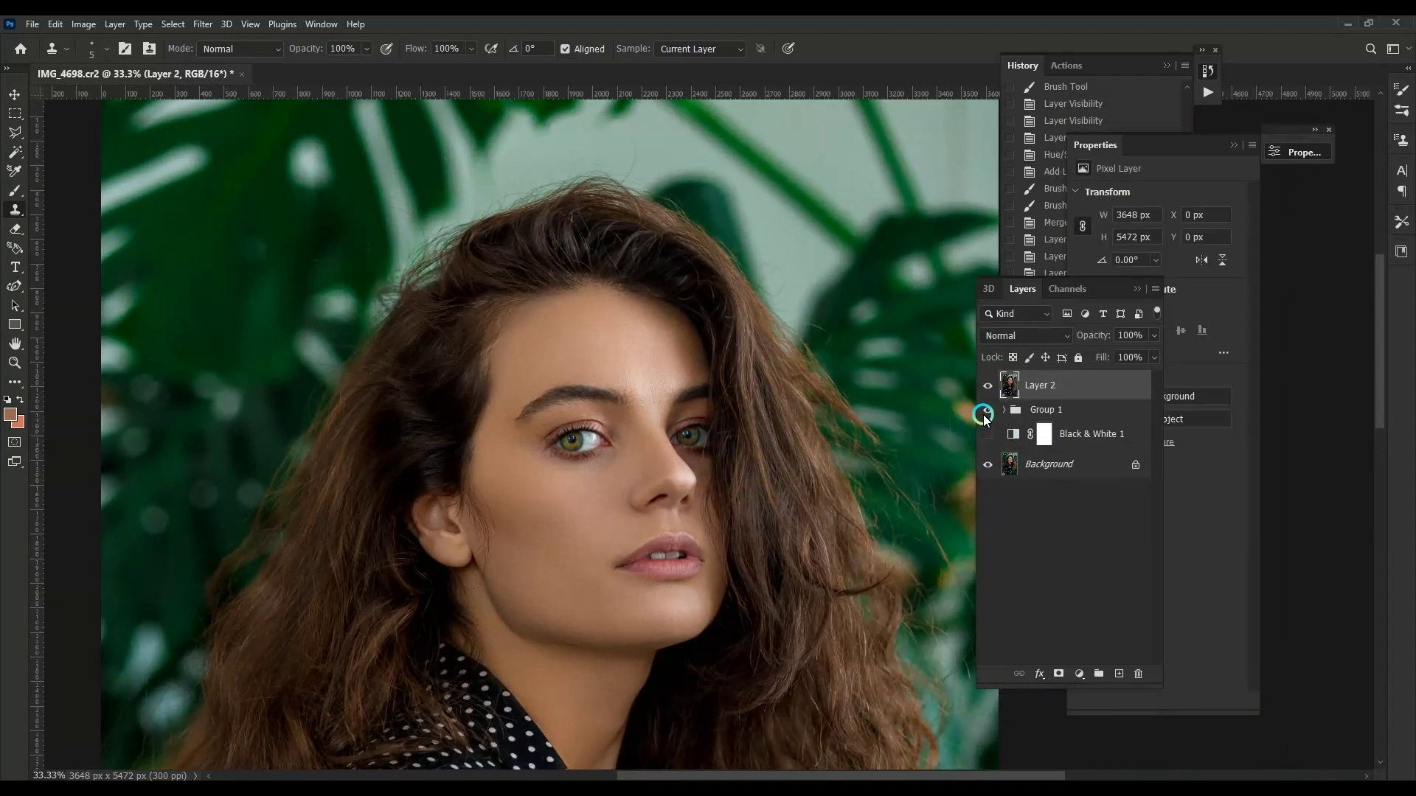
click(986, 412)
drag(733, 489, 742, 433)
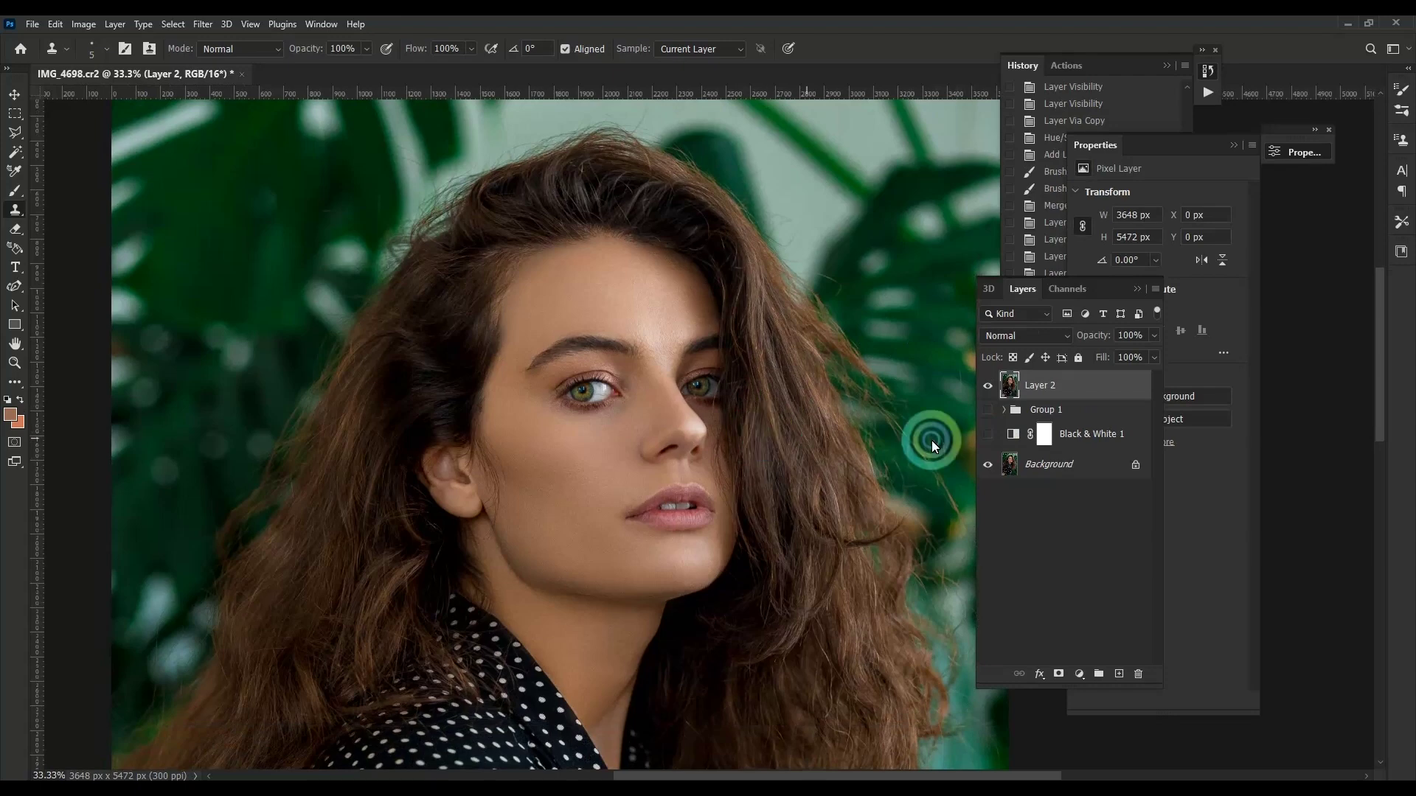
Step: Move the Black & White 1 adjustment above Layer 2 to the top of the stack
drag(1075, 436, 1058, 453)
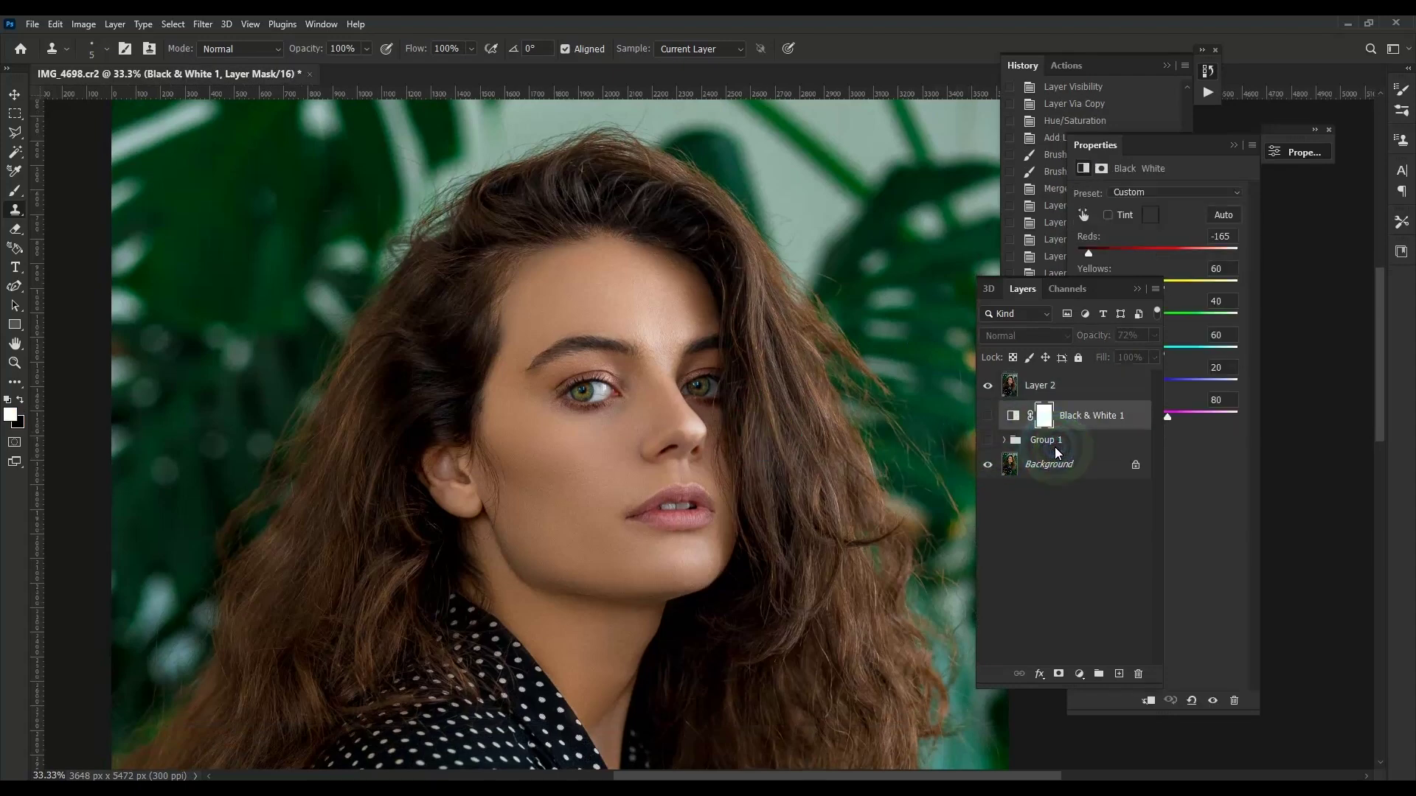
key(ctrl+plus)
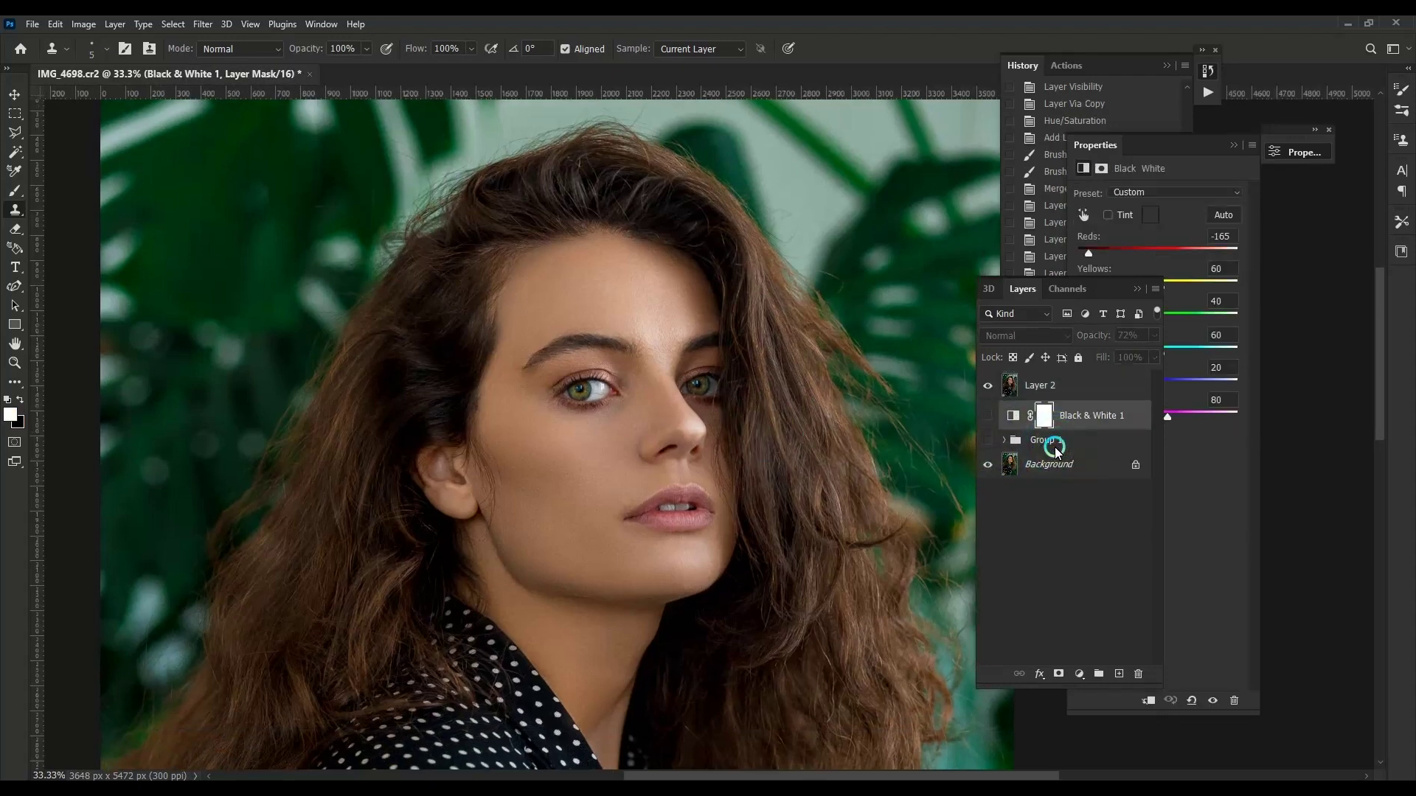
key(ctrl+bracketright)
key(ctrl+plus)
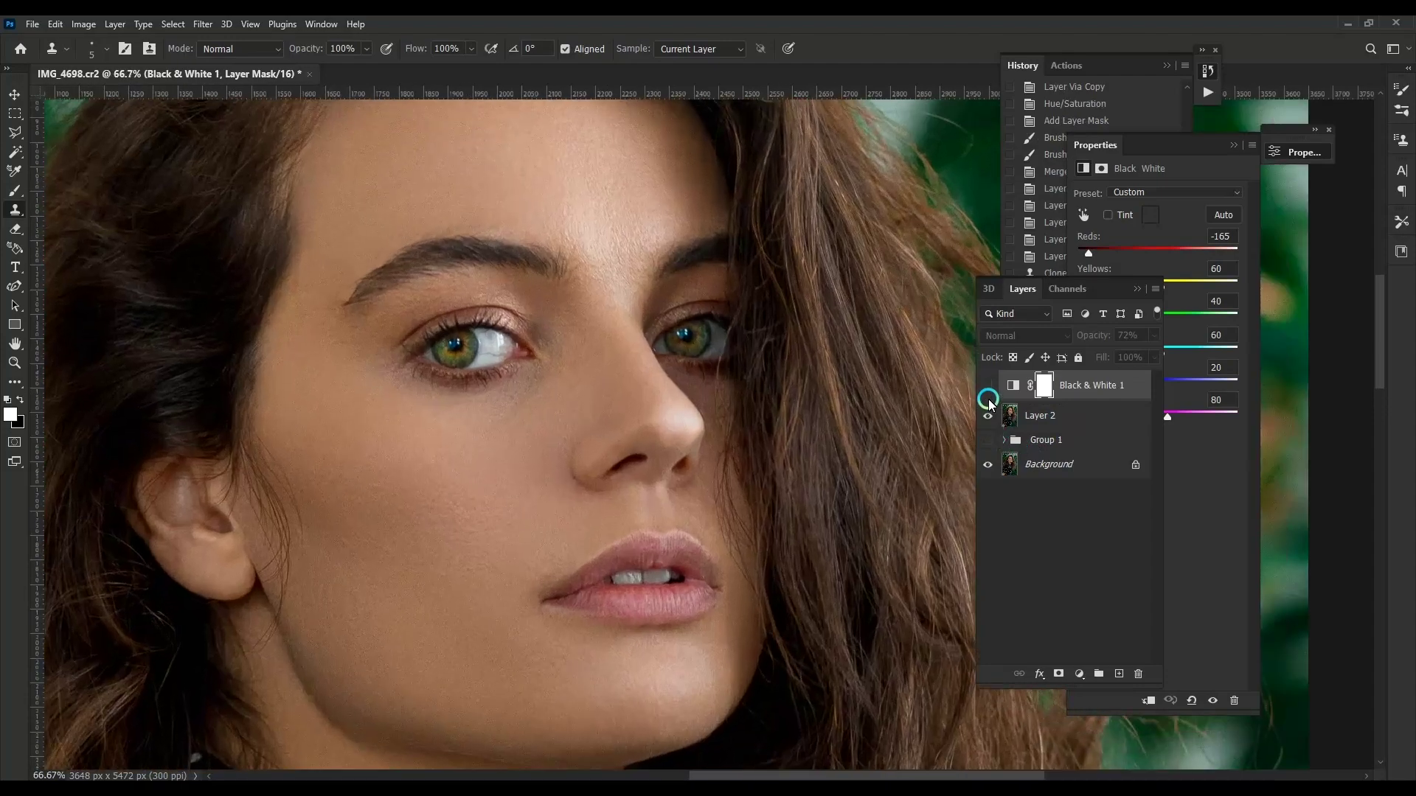
Step: Zoom in on the lips and select Layer 2 with Black & White hidden
click(988, 416)
click(987, 385)
key(ctrl+plus)
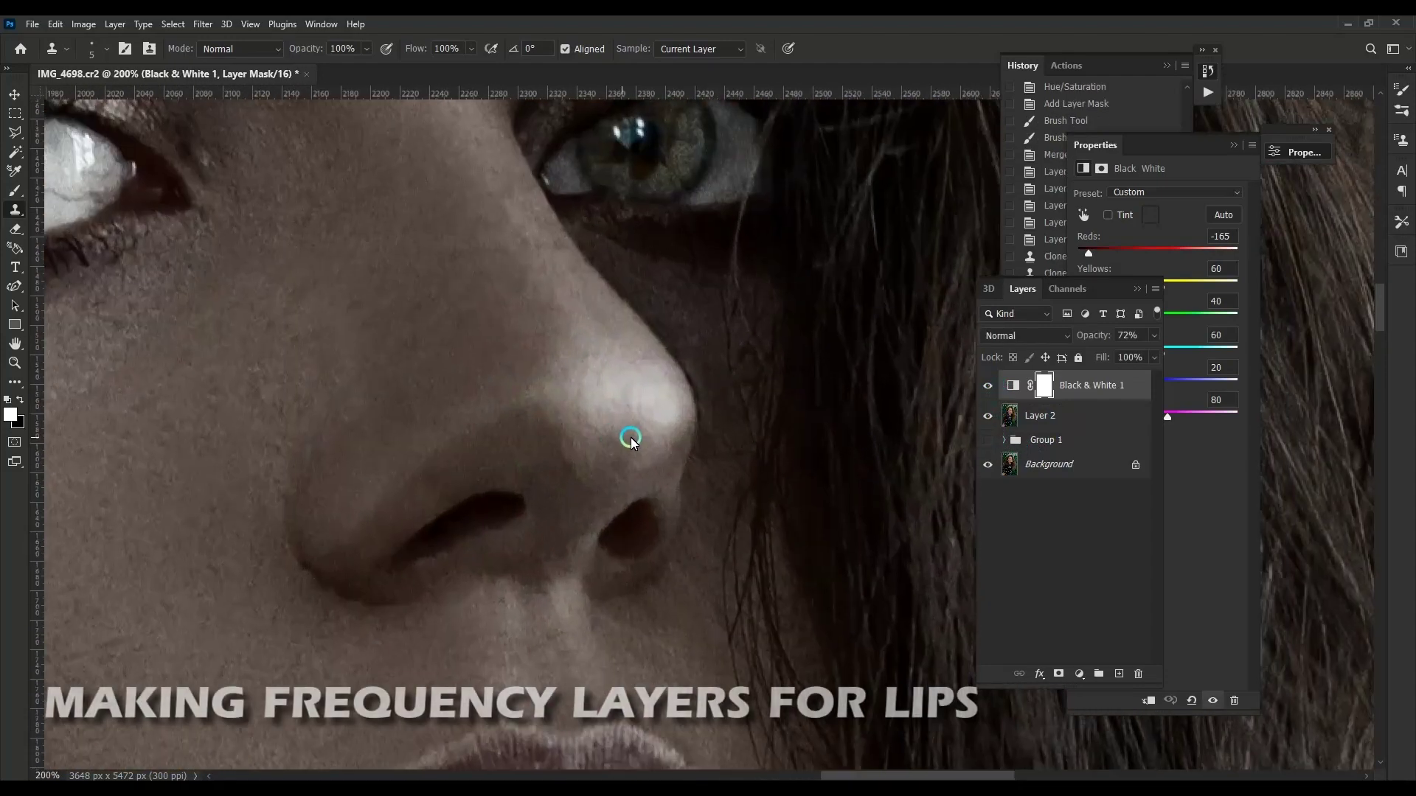
key(ctrl+plus)
key(ctrl+plus)
click(1047, 415)
click(987, 385)
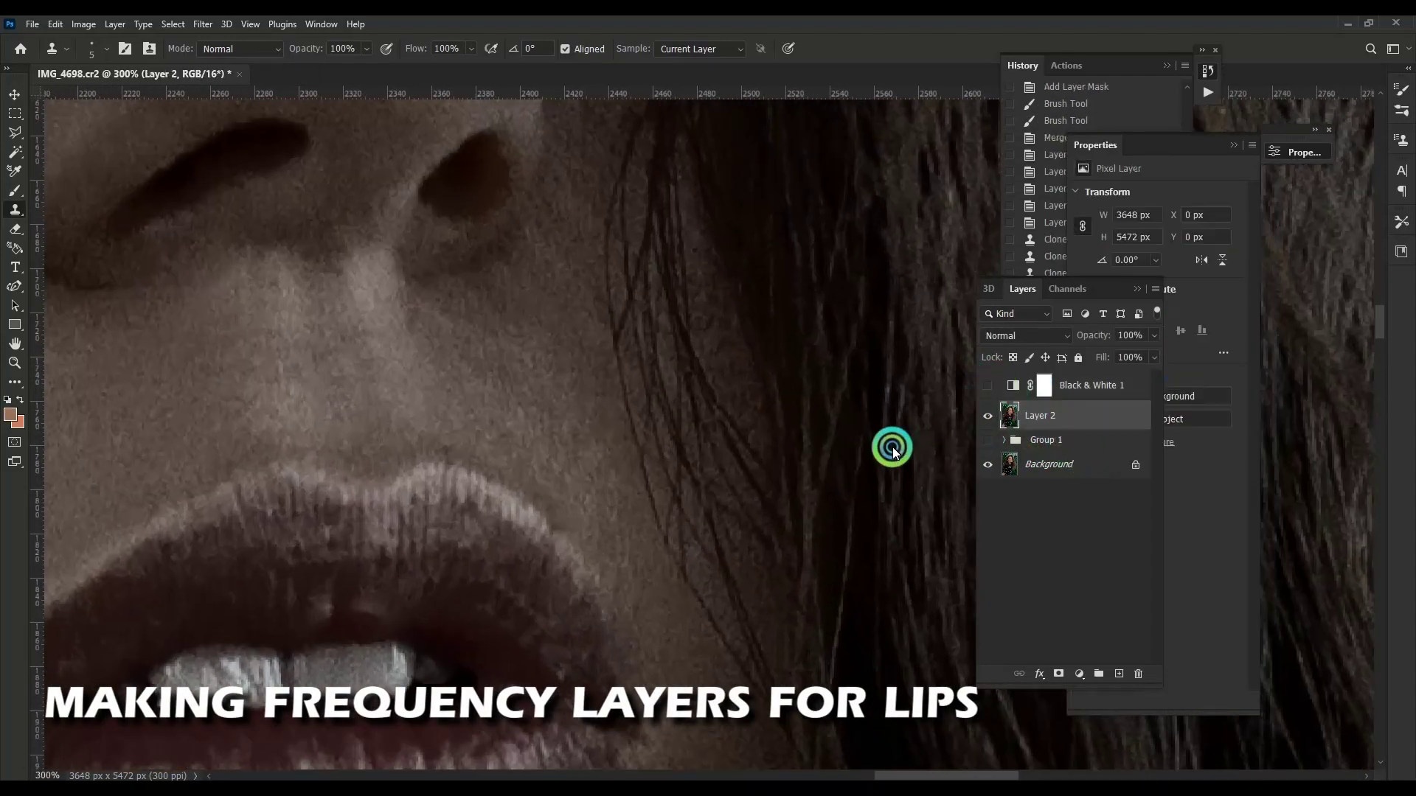
Step: Duplicate Layer 2 as a hidden Layer 2 copy and blur Layer 2 with 3-pixel Gaussian Blur
key(ctrl+j)
click(988, 415)
click(1047, 445)
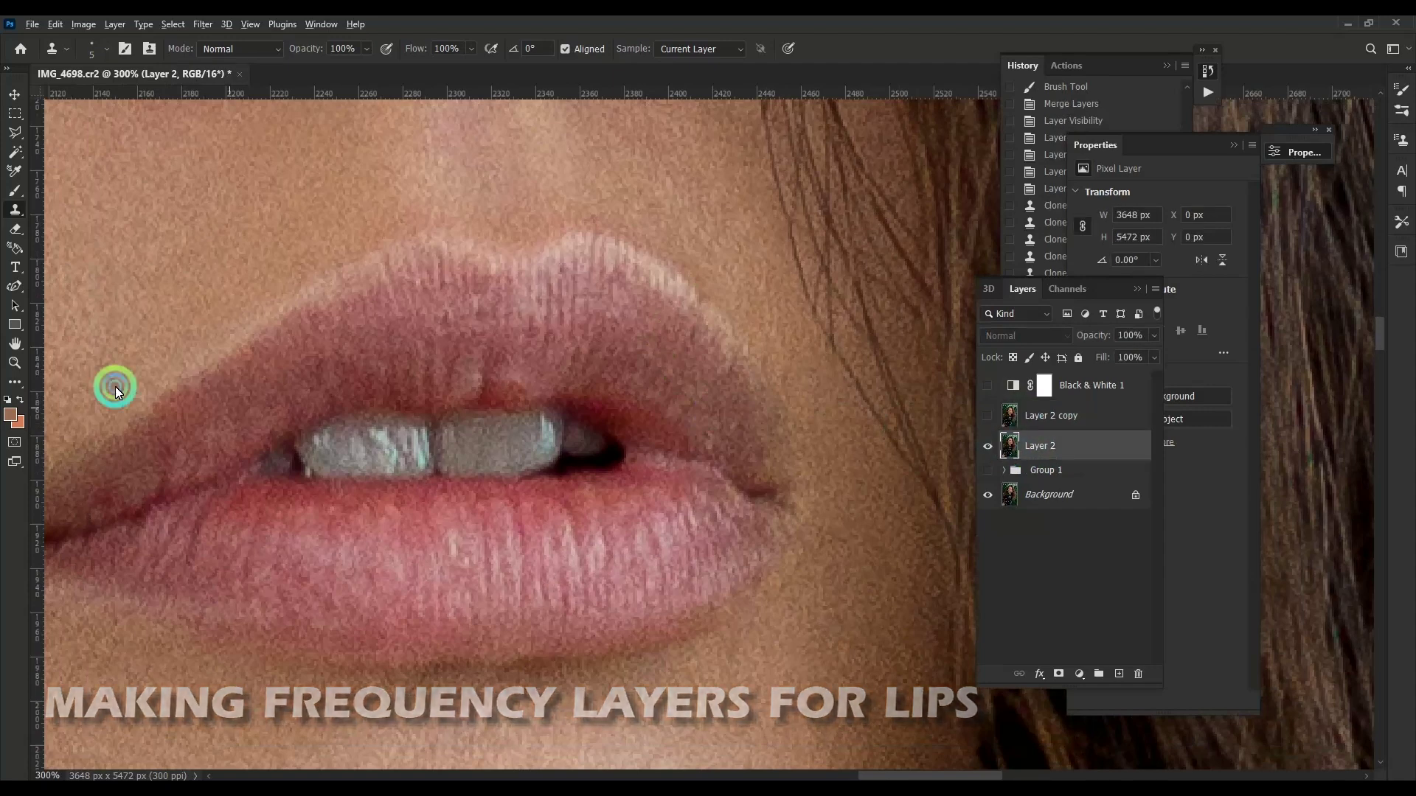
click(203, 24)
mouse_move(223, 227)
click(431, 255)
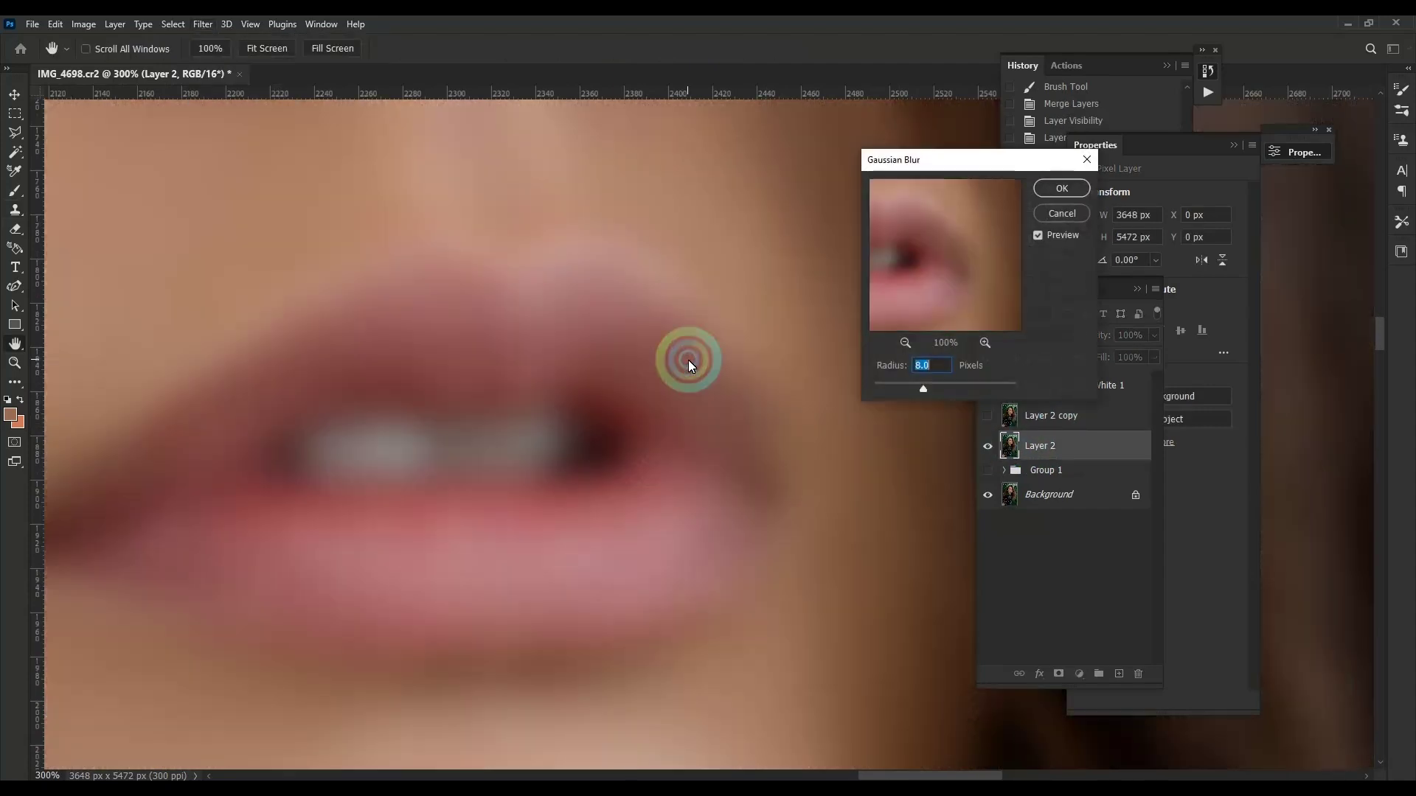
text(2)
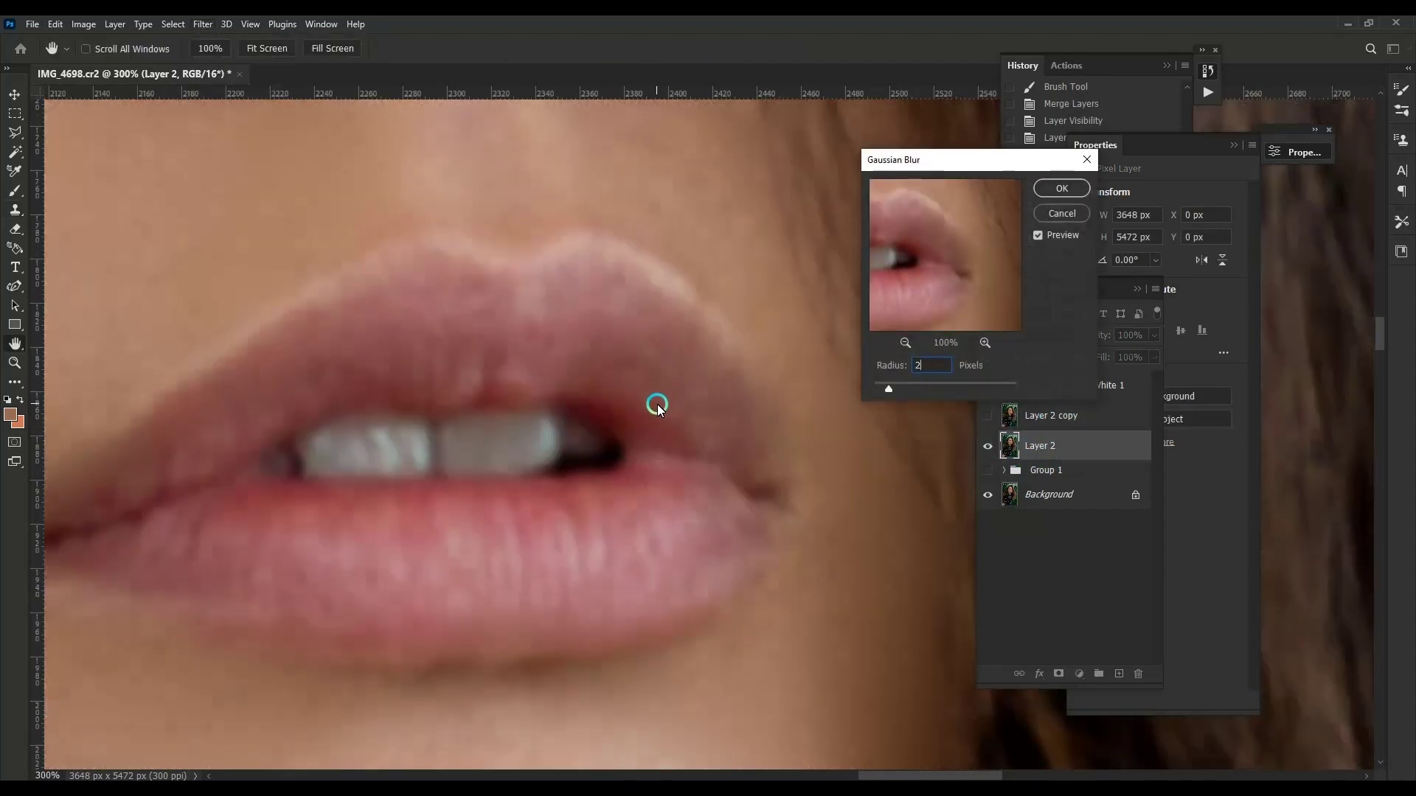
key(BackSpace)
text(3)
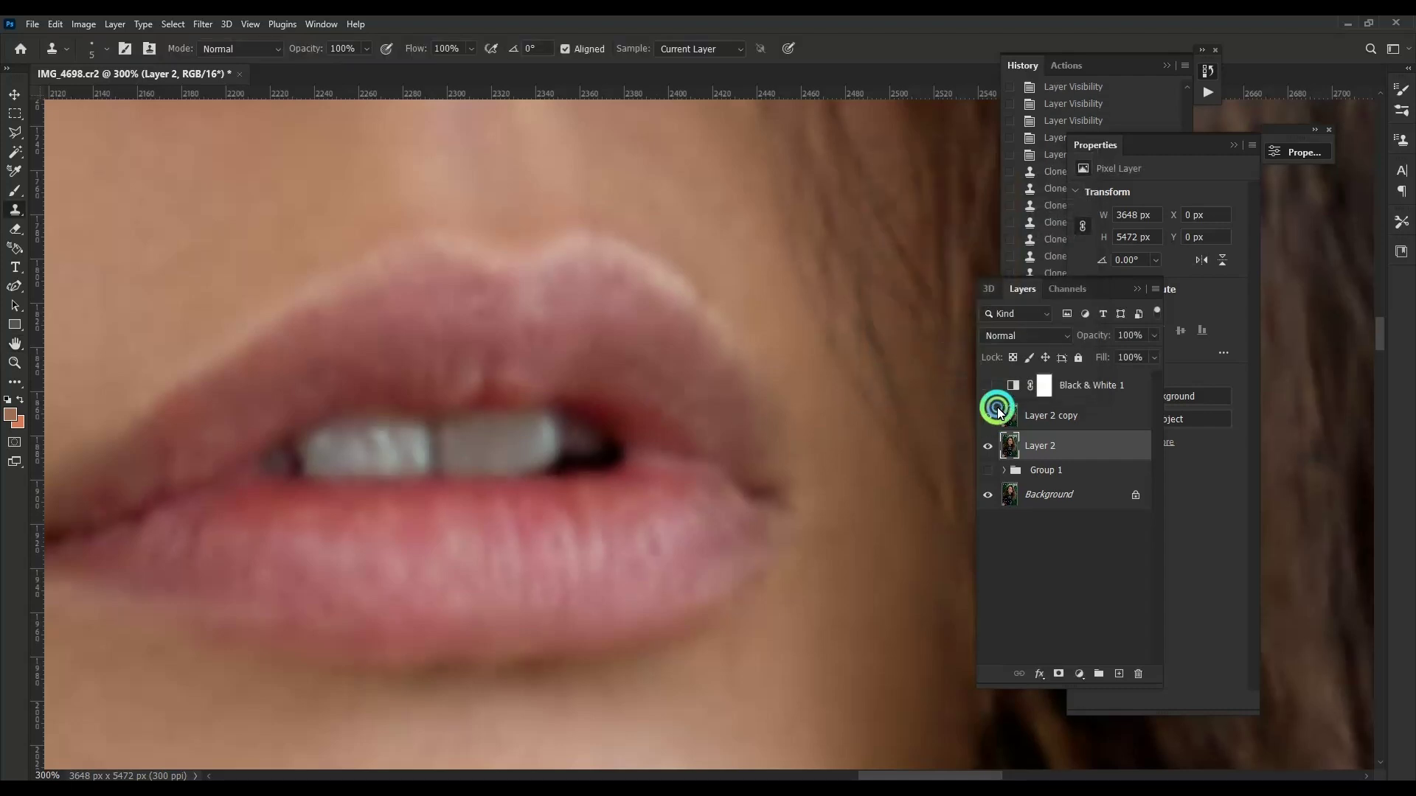
Step: Show Layer 2 copy and the Black & White adjustment again
click(988, 415)
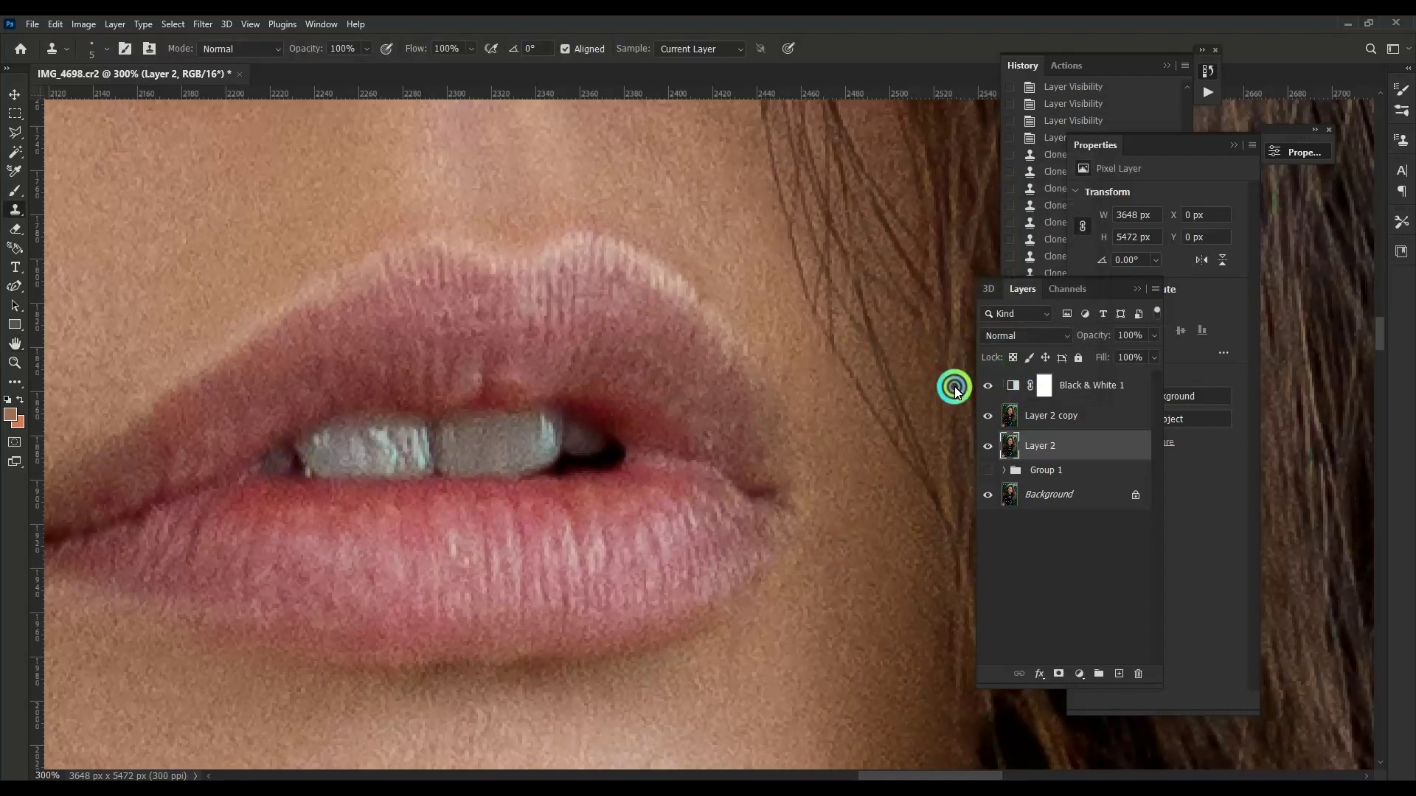
click(987, 385)
key(alt+i)
Step: Run a first Apply Image on Layer 2 copy with Layer 2 copy as source, then reselect it
key(y)
click(601, 224)
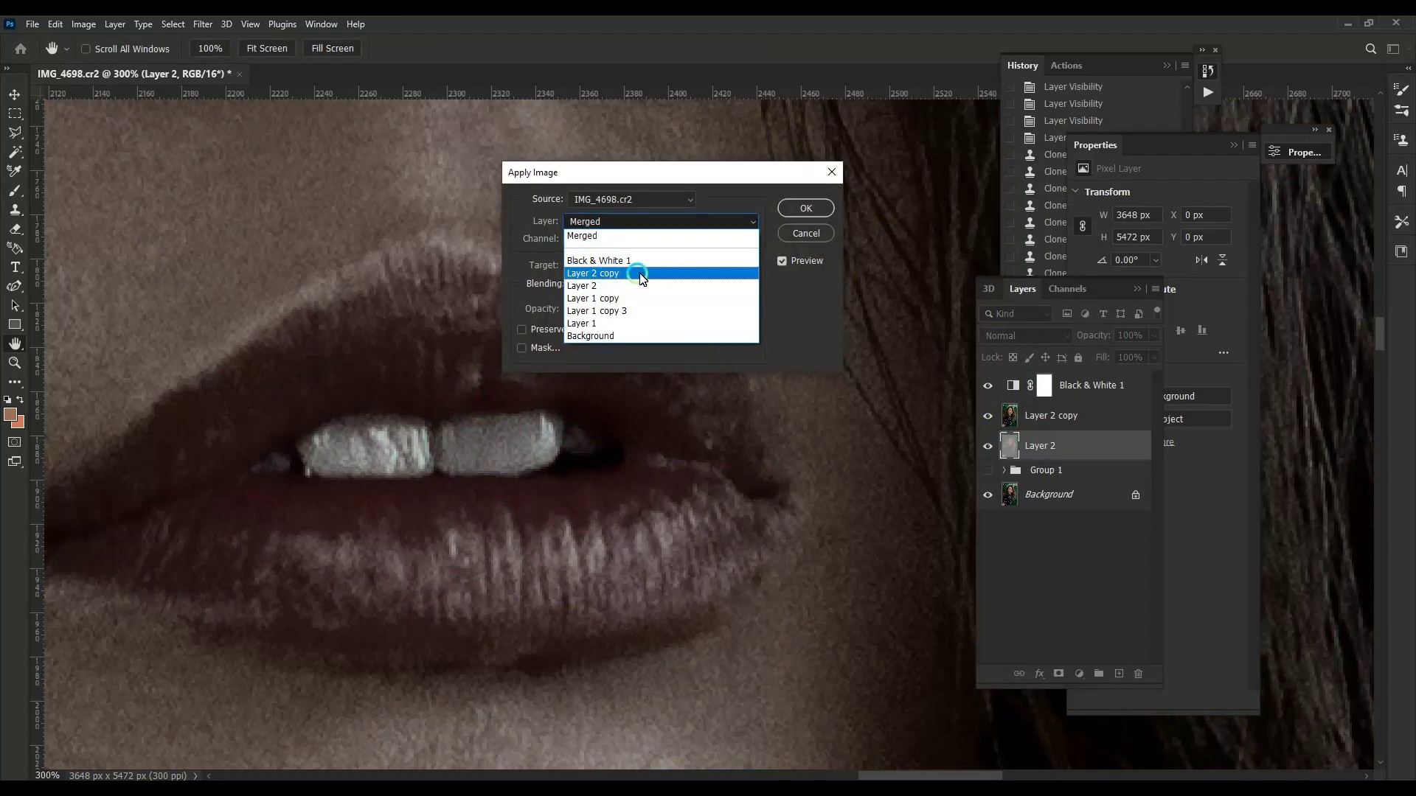
click(640, 277)
click(805, 208)
click(991, 415)
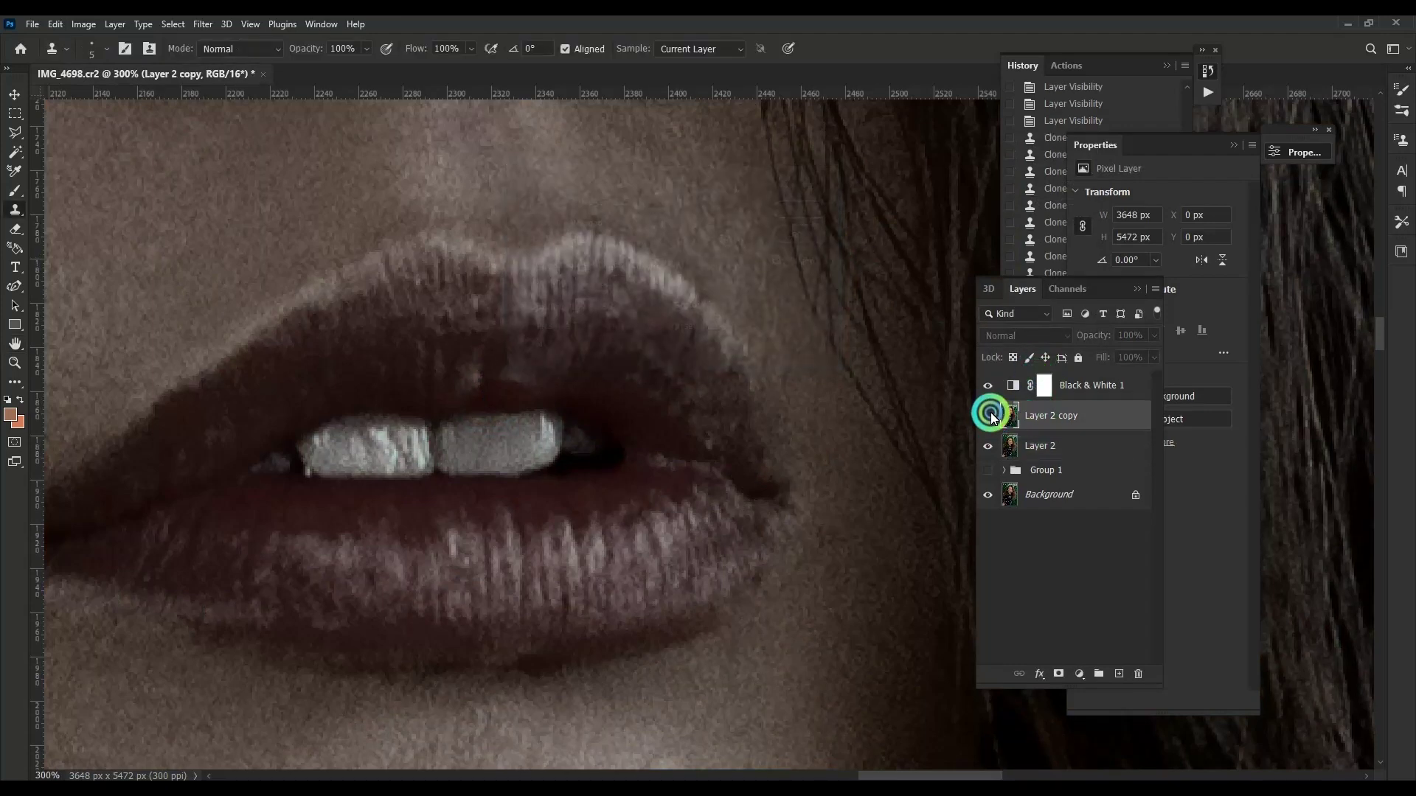
Step: Apply Image on Layer 2 copy, subtracting Layer 2 at Scale 2, Offset 128
key(alt+i)
key(y)
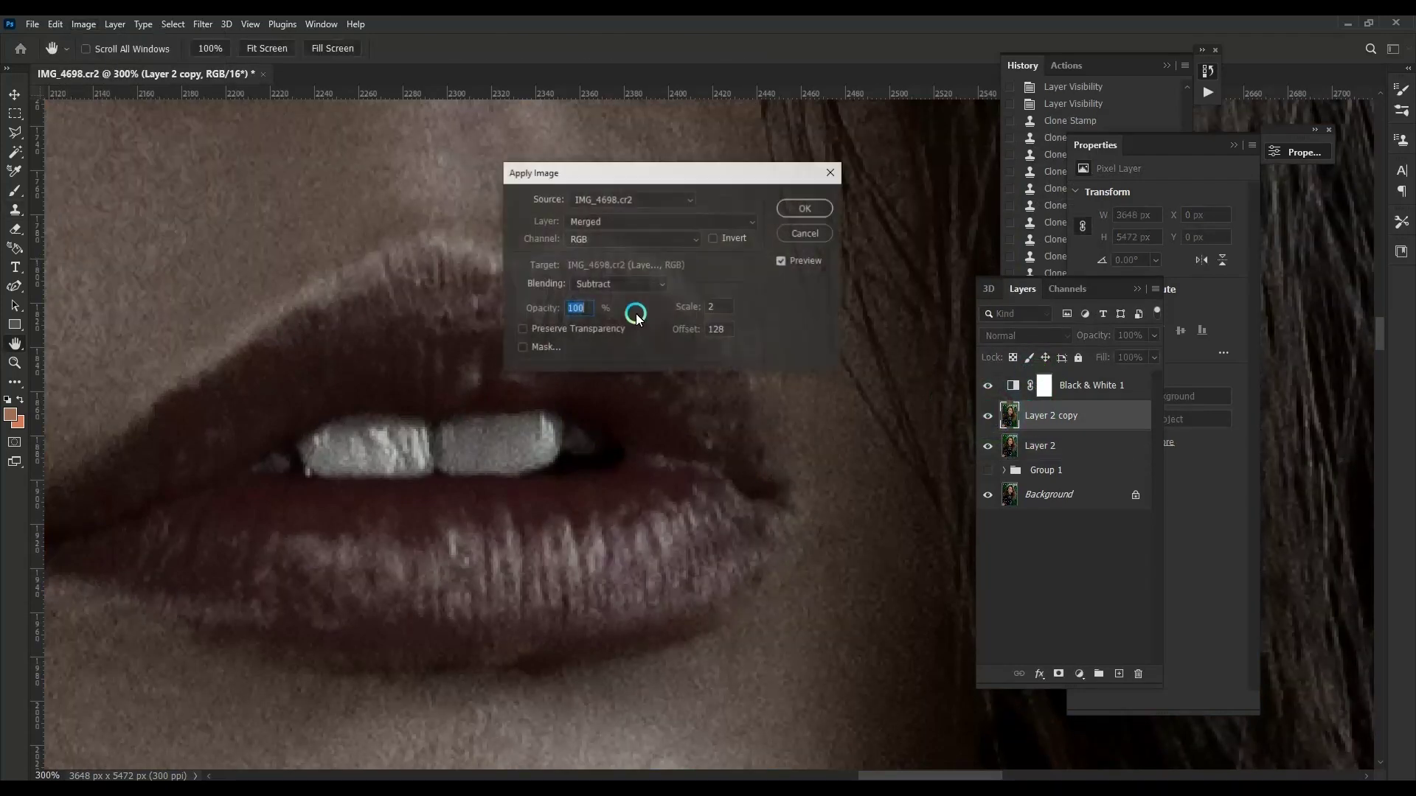
click(620, 221)
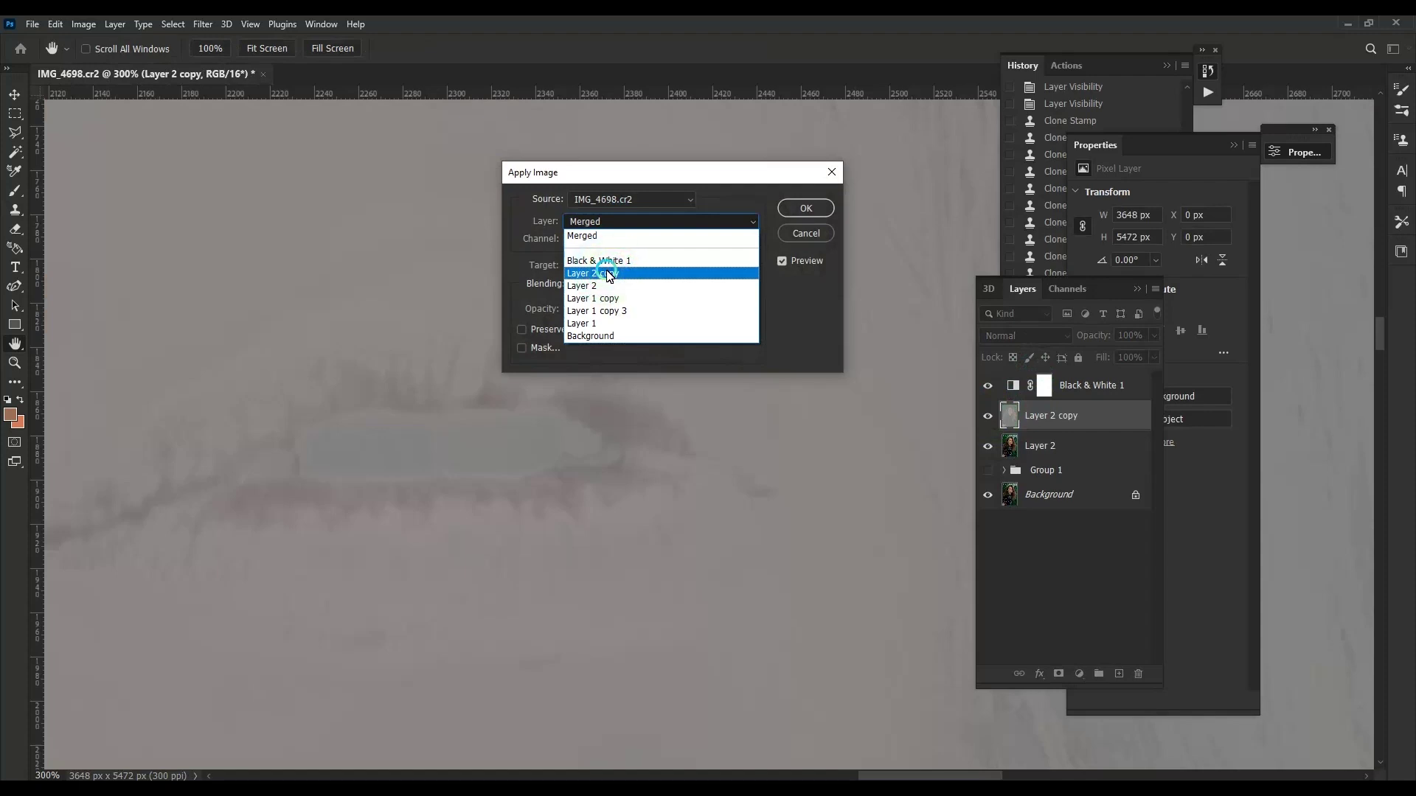
click(594, 285)
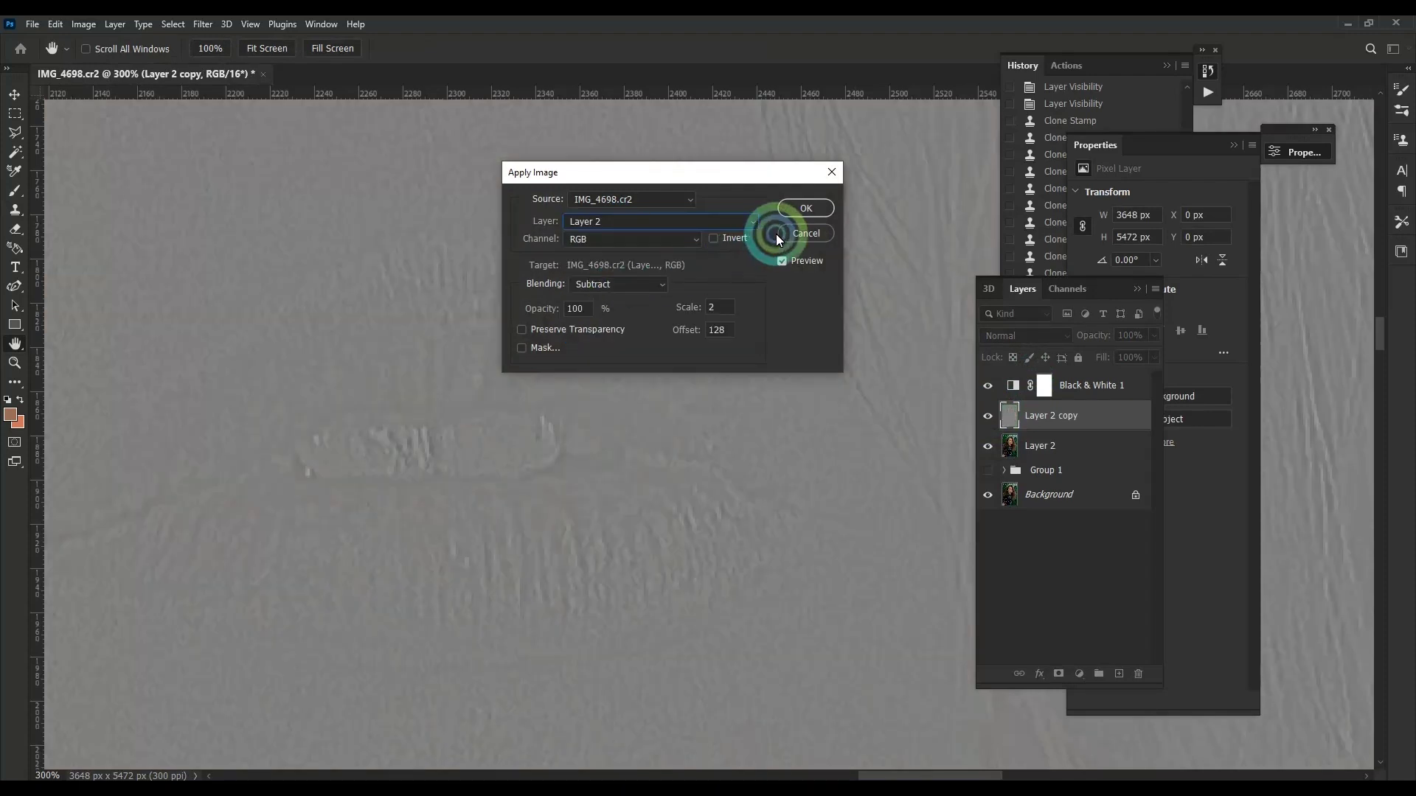
click(815, 211)
Step: Set Layer 2 copy to Linear Light, hide it, and select Black & White 1
click(1025, 336)
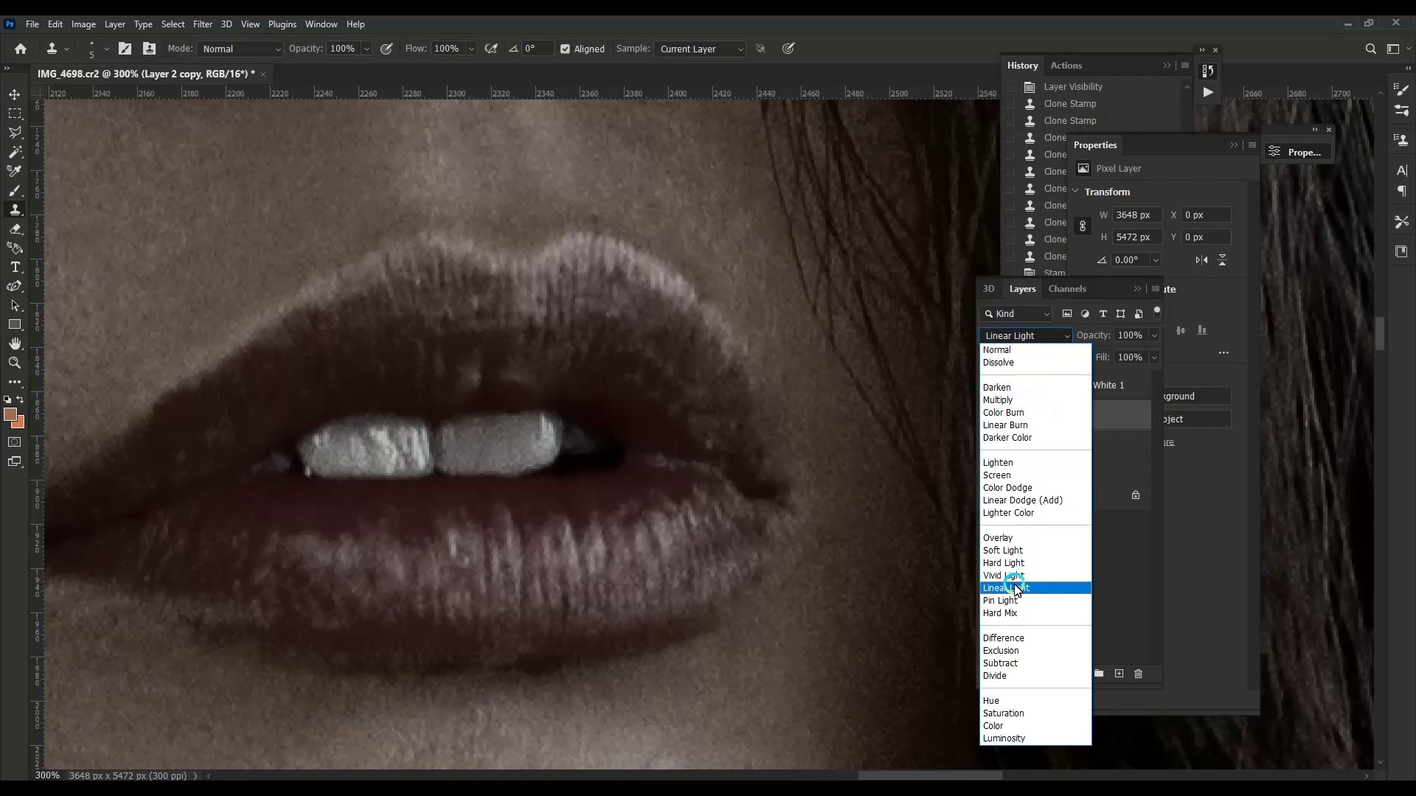
click(1006, 588)
click(987, 415)
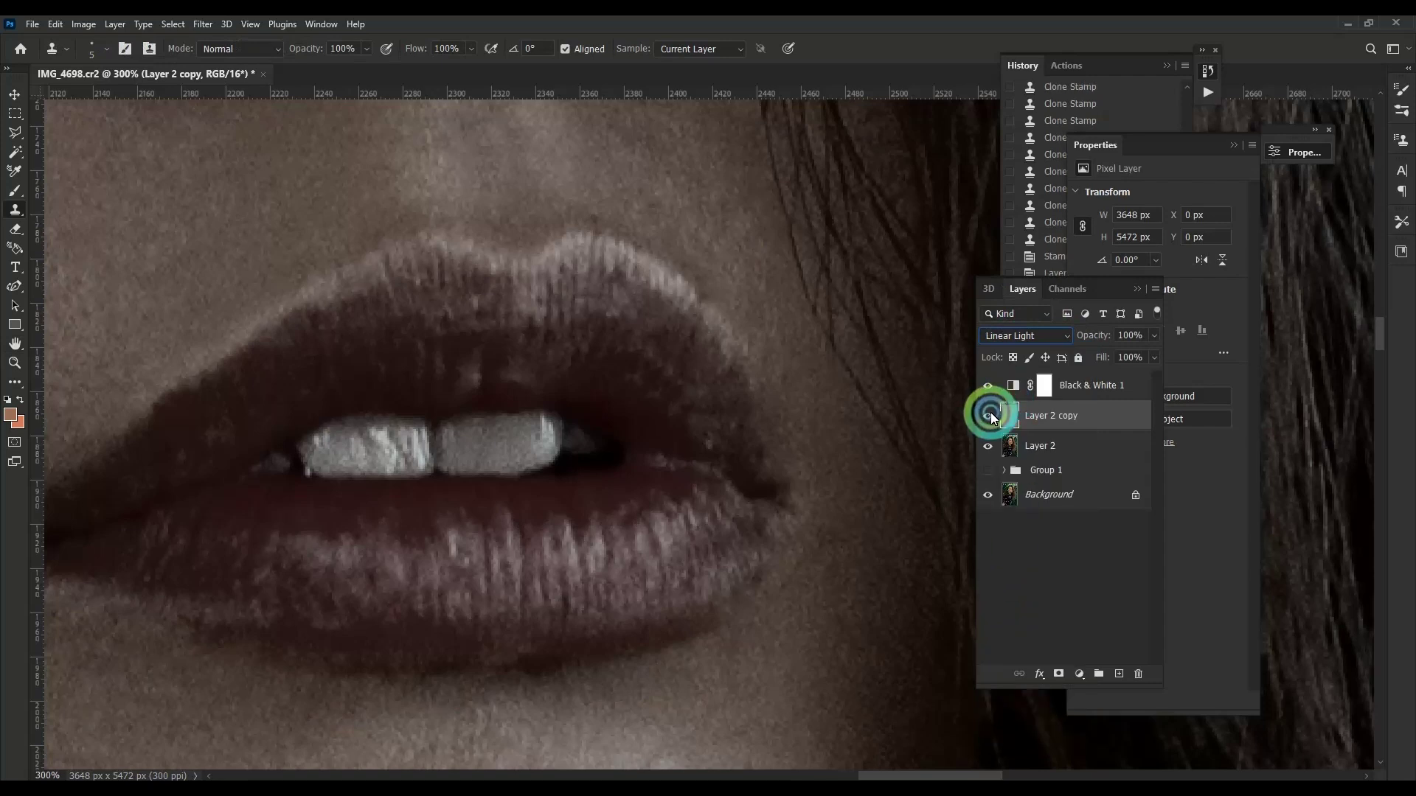
click(1052, 461)
drag(491, 363, 605, 363)
click(1085, 379)
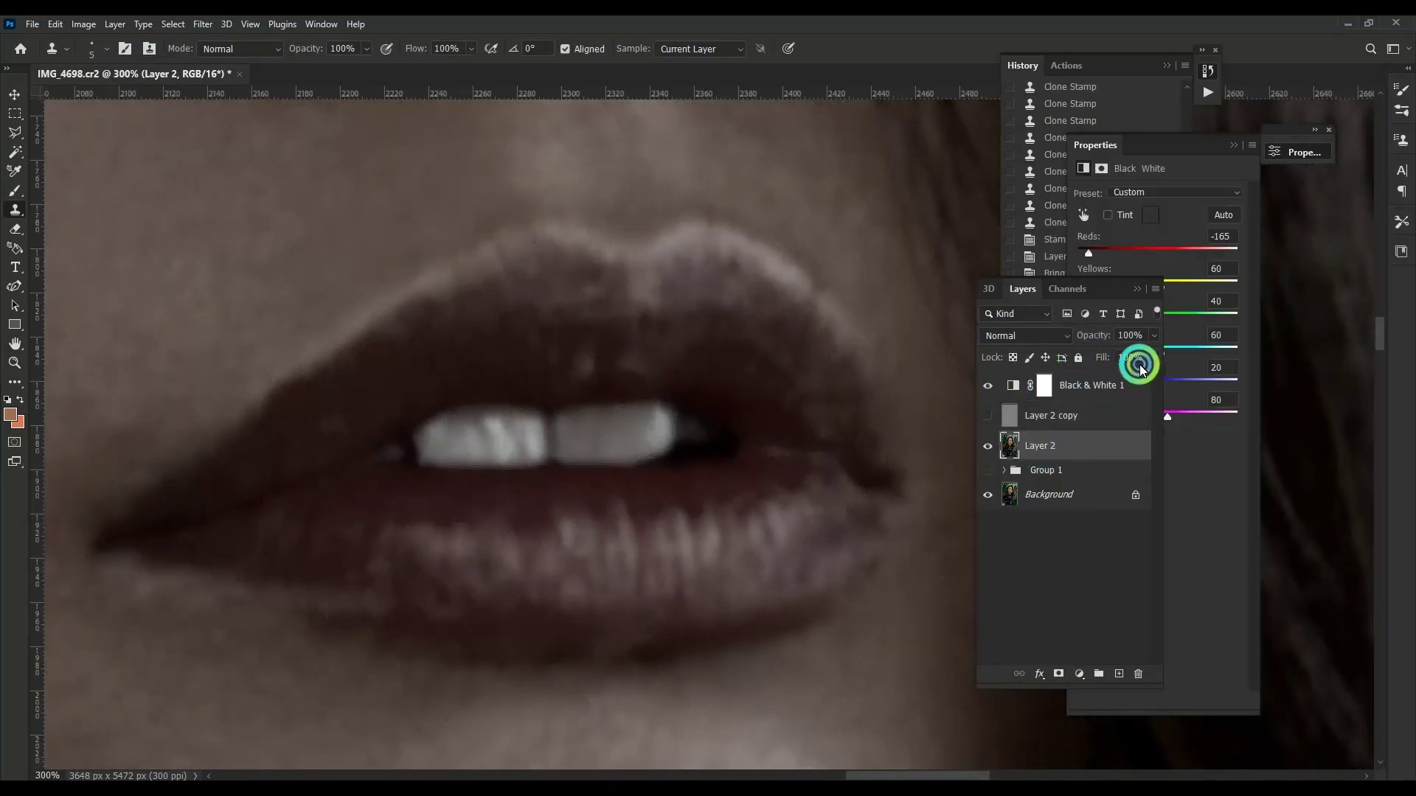
Step: Drop Black & White 1 opacity to 38%, then select Layer 2 and zoom to 400% on the lips
click(1155, 339)
drag(1123, 354, 1110, 353)
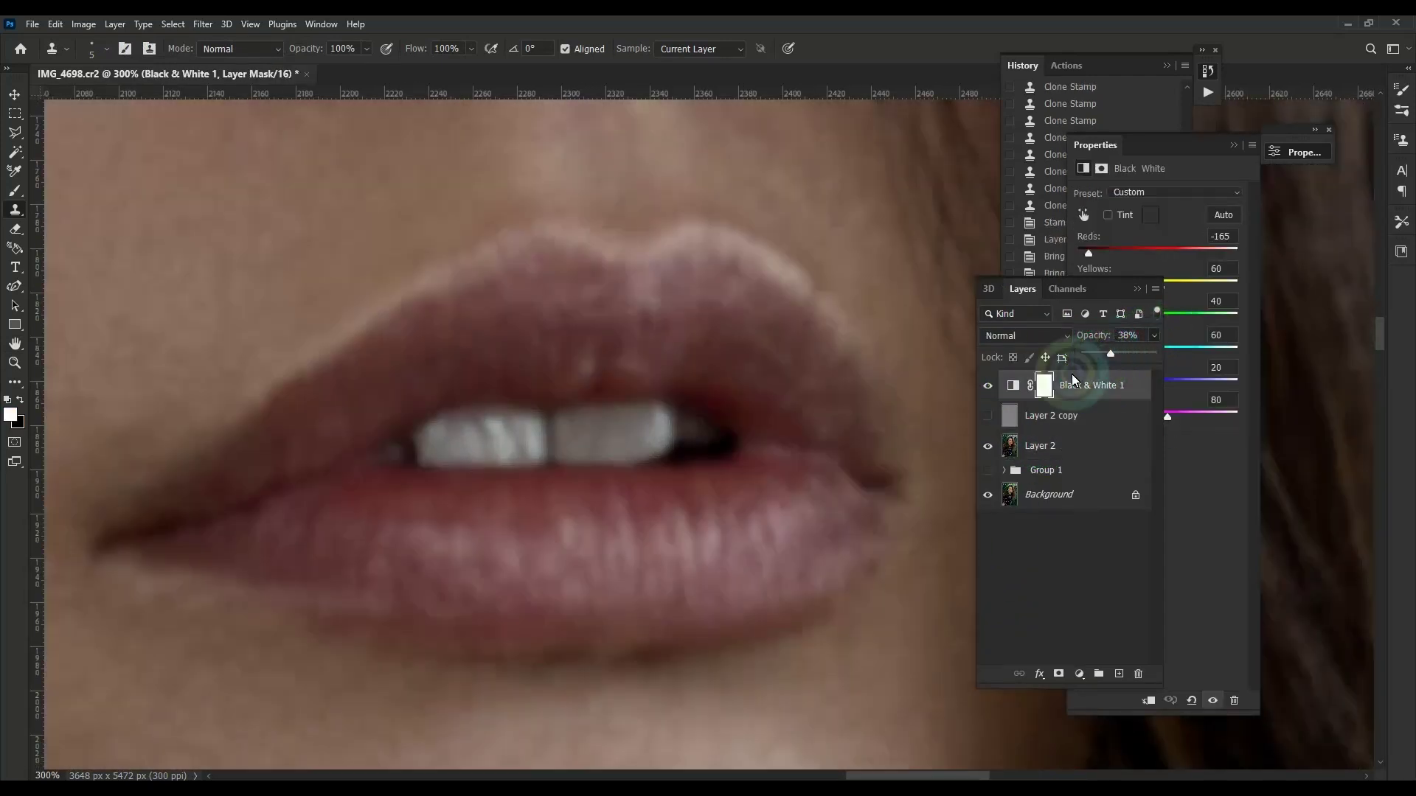
click(1056, 444)
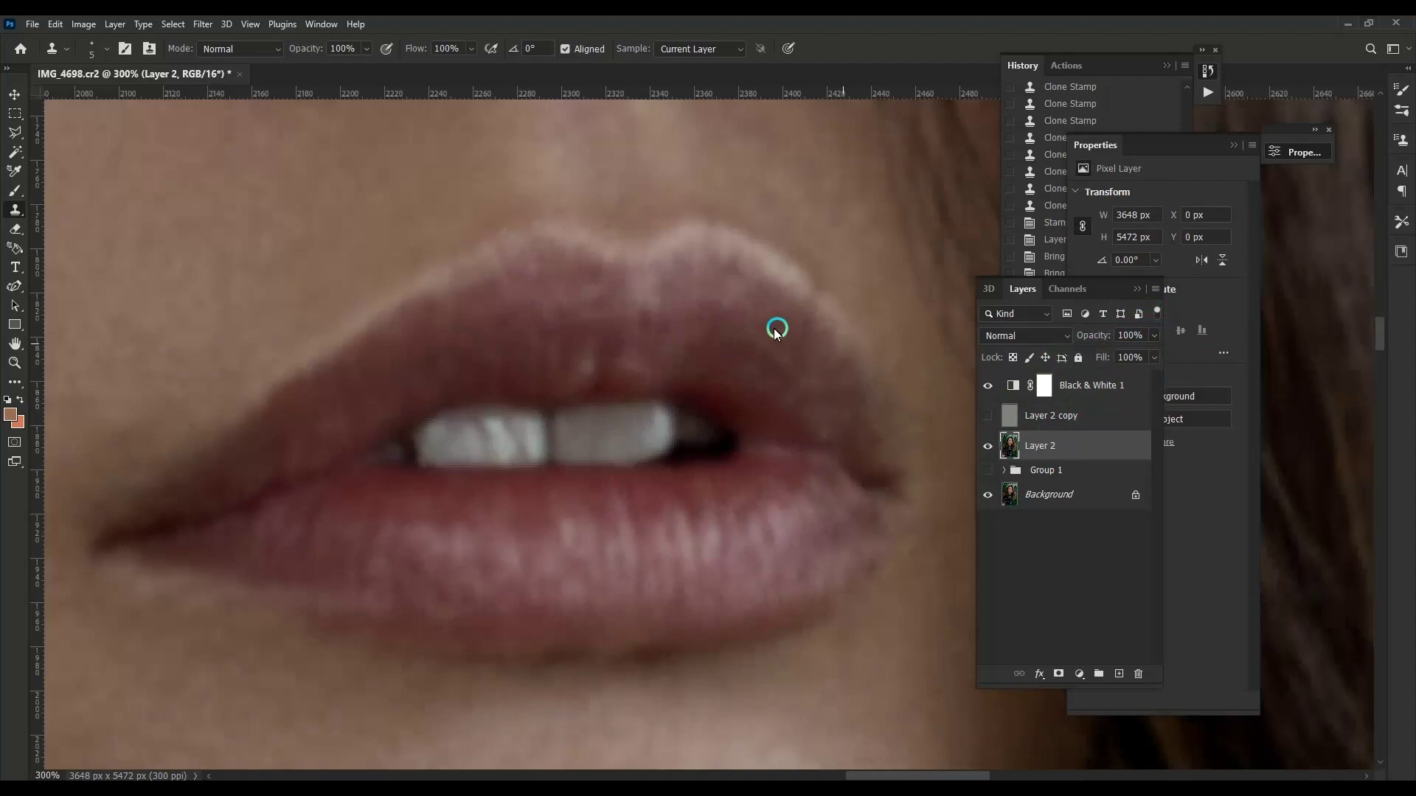
key(ctrl+plus)
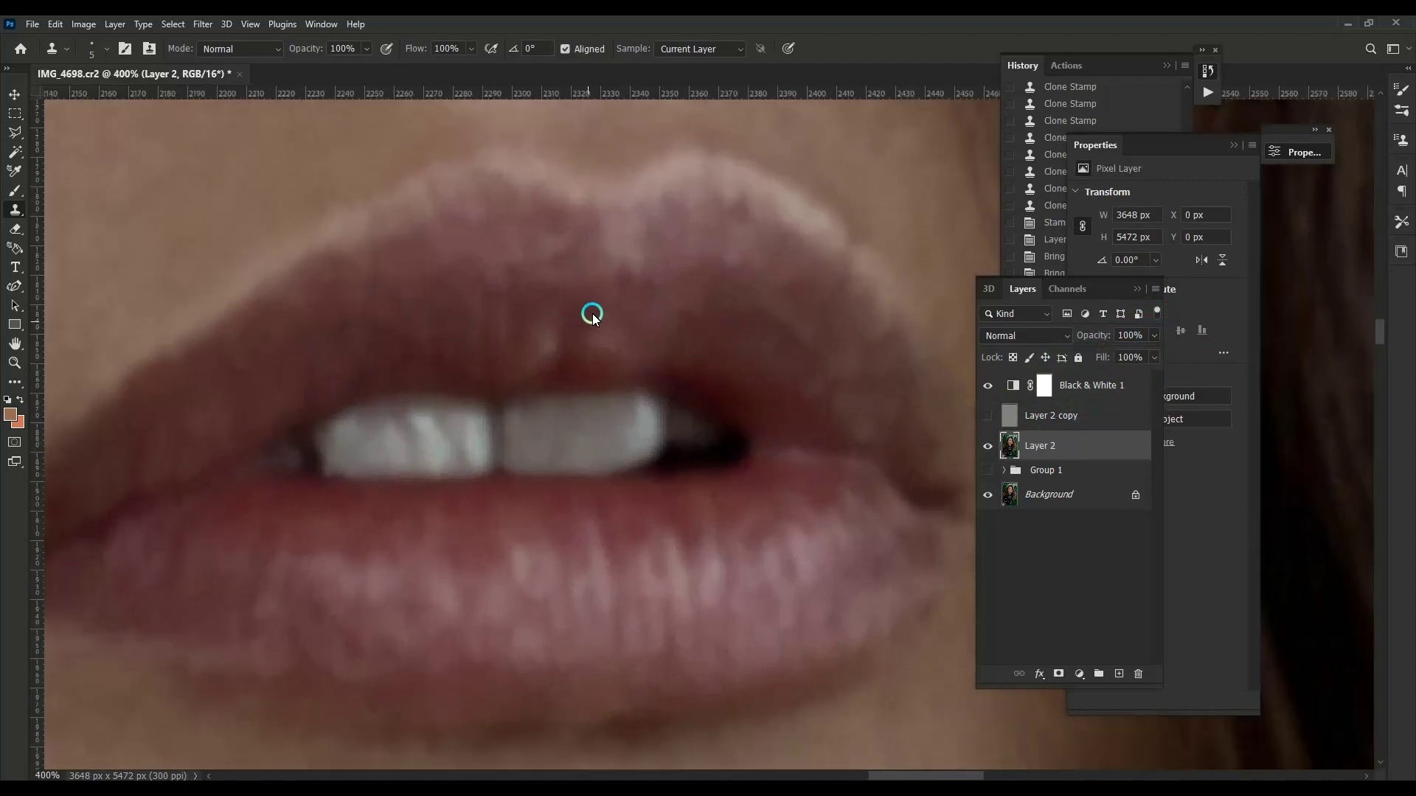
drag(630, 281, 663, 314)
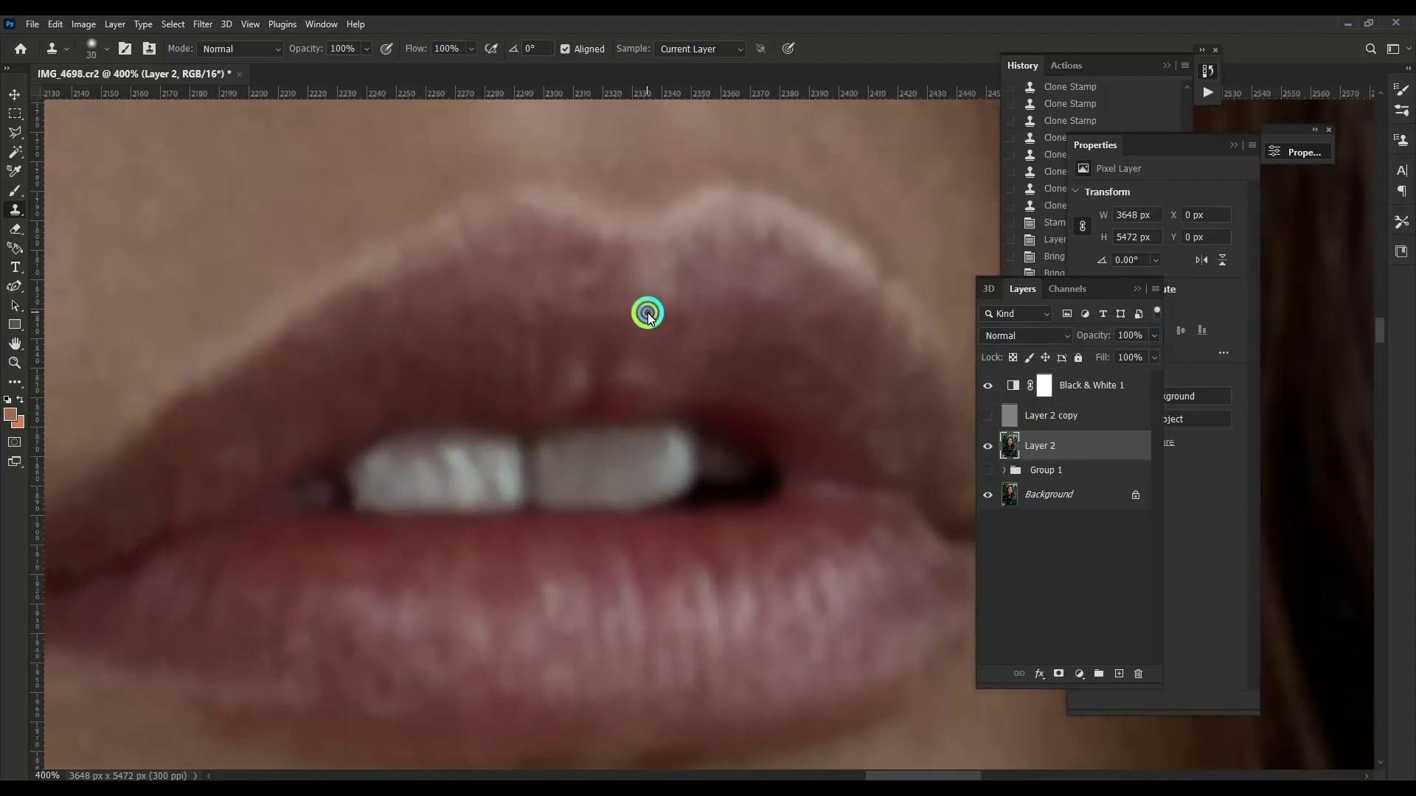
Step: Switch to the Mixer Brush at size 35 and blend the upper lip tones with soft strokes
right_click(14, 191)
click(82, 236)
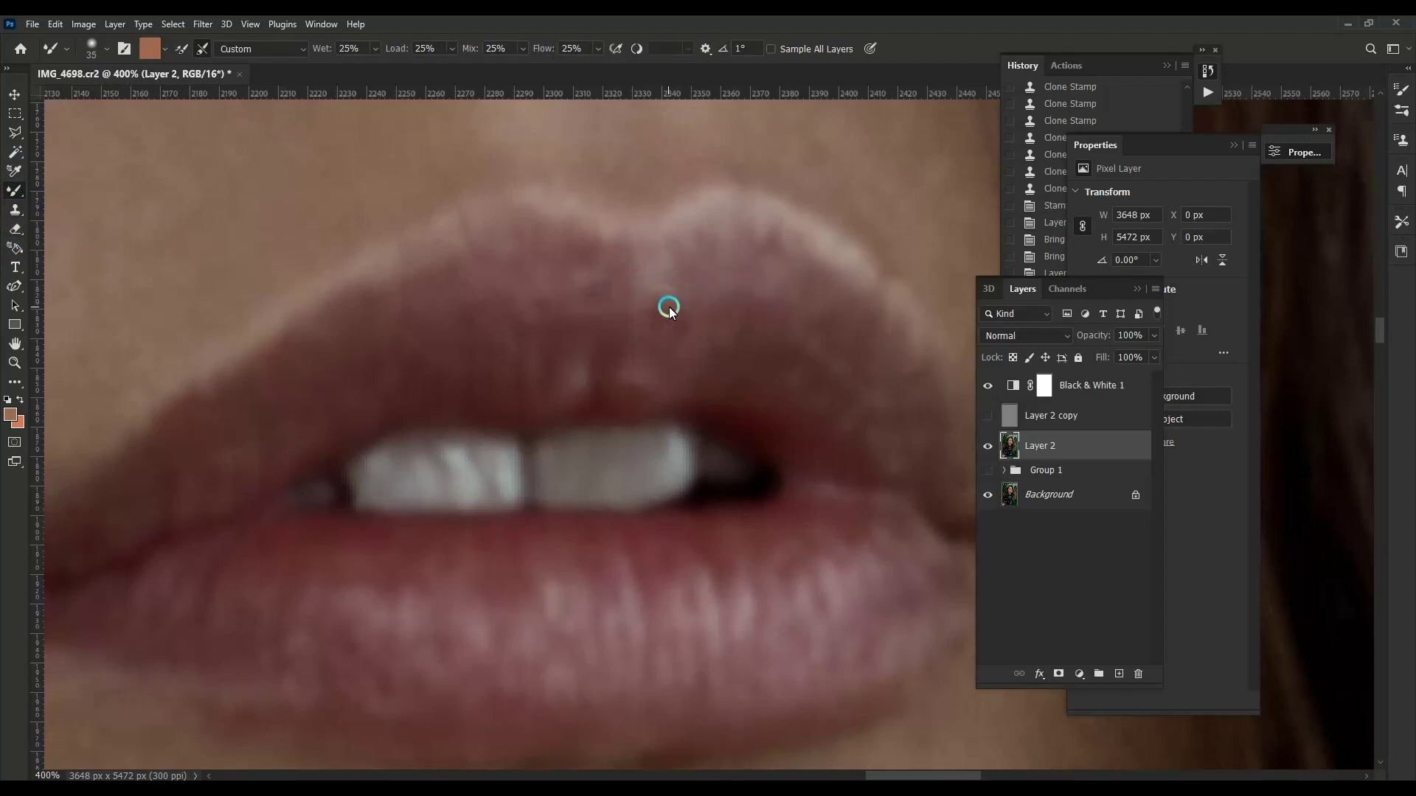
key(bracketright)
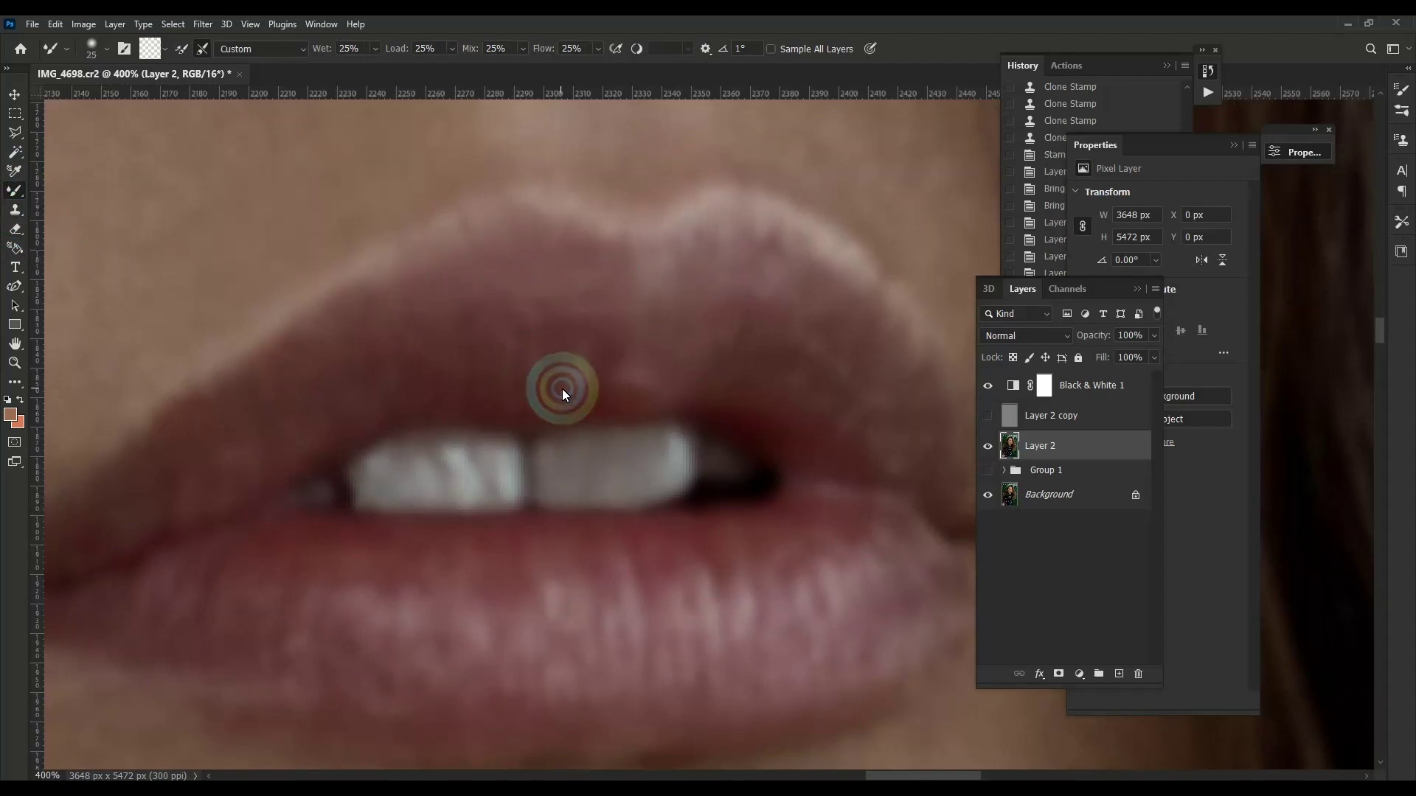
drag(559, 389, 636, 386)
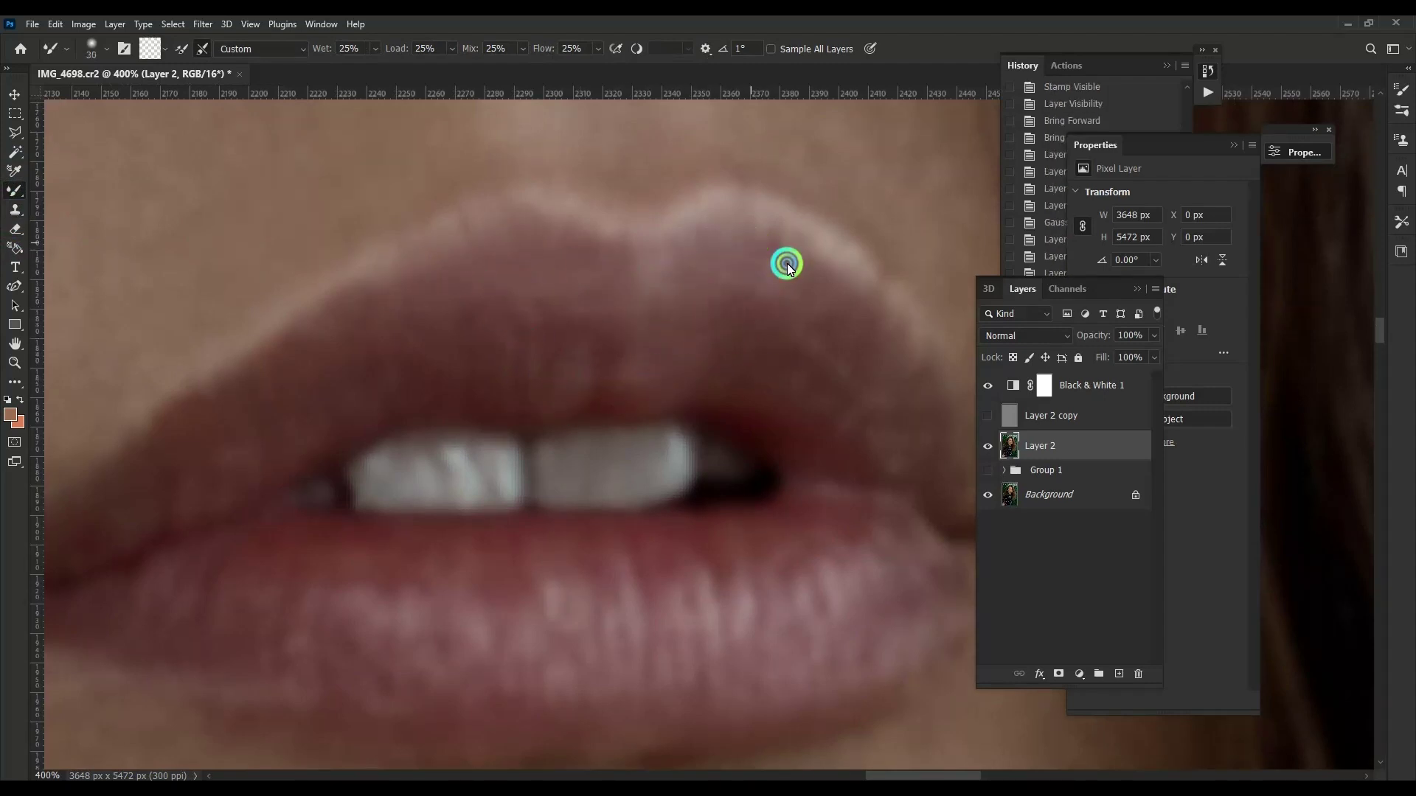
drag(788, 264, 649, 237)
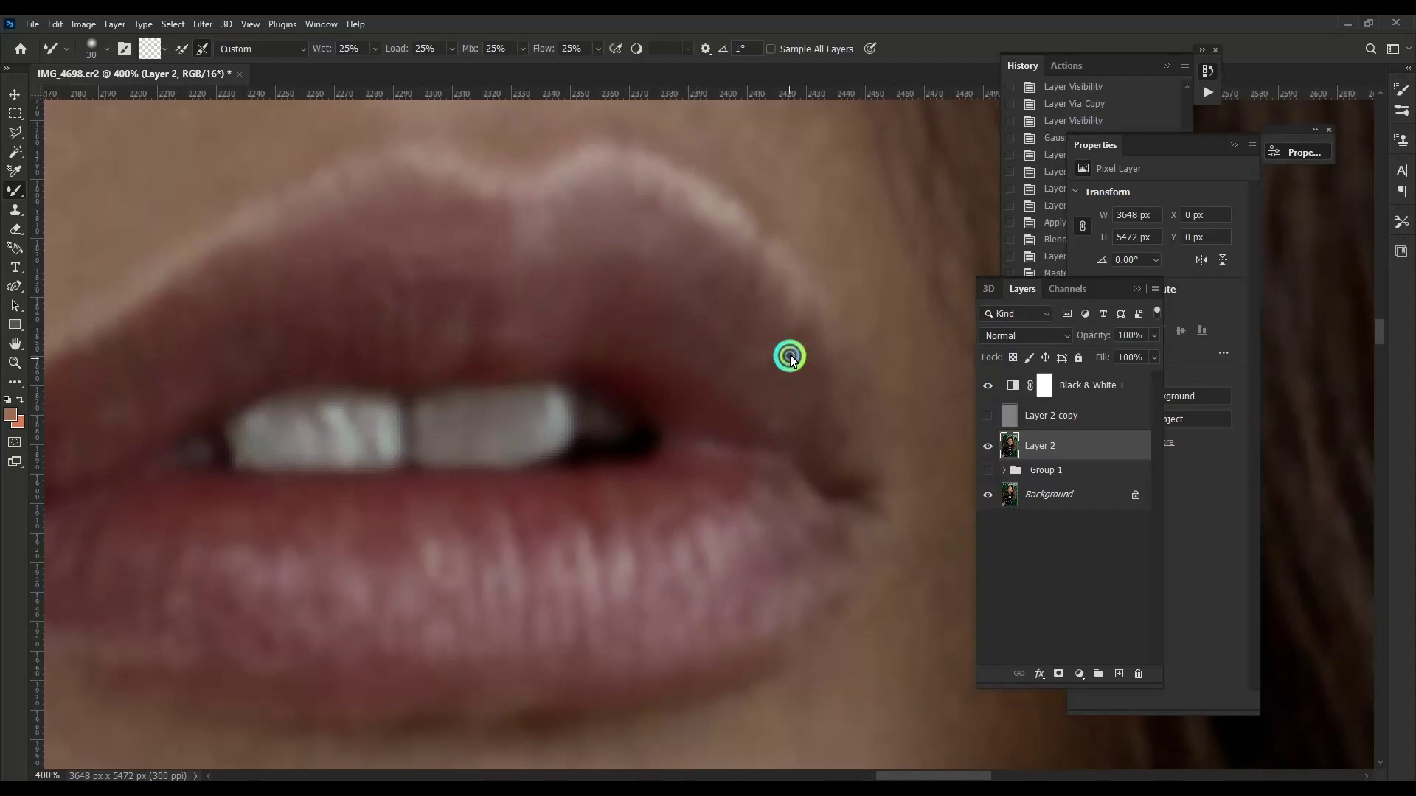
drag(730, 269, 660, 215)
Step: Scroll around both lips to review the blending, then shrink the brush
scroll(653, 259, left, 2)
scroll(642, 310, left, 2)
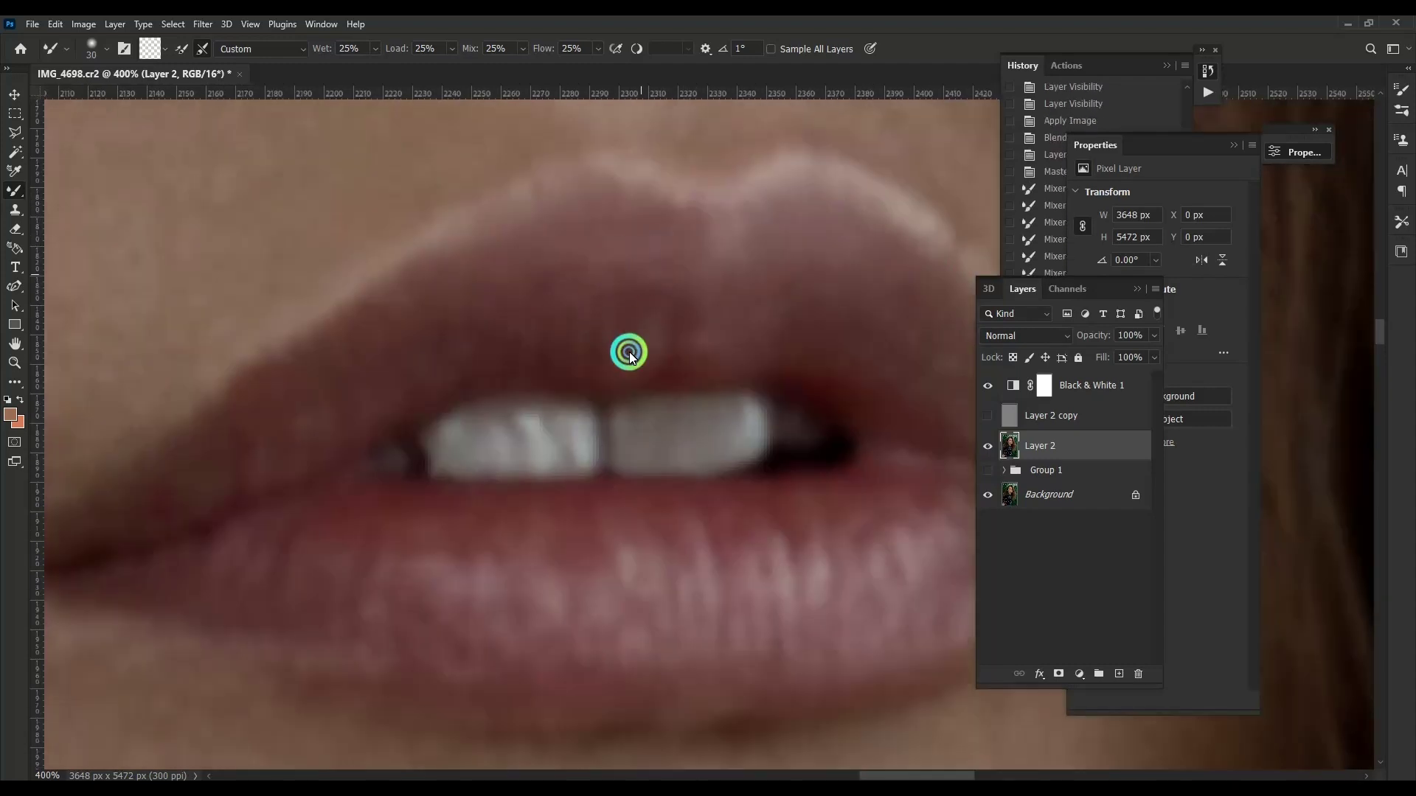
scroll(687, 263, down, 2)
scroll(618, 314, left, 5)
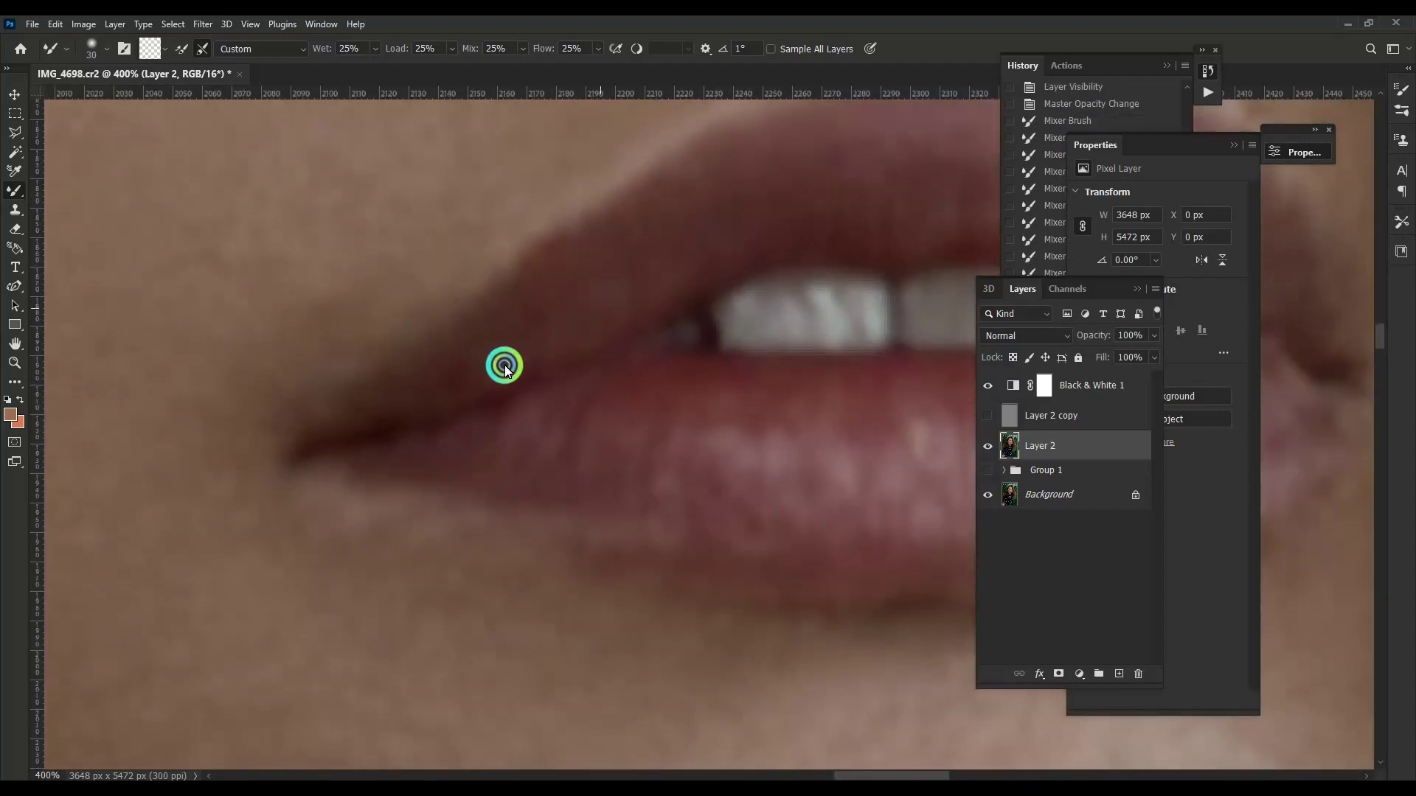
scroll(516, 391, right, 2)
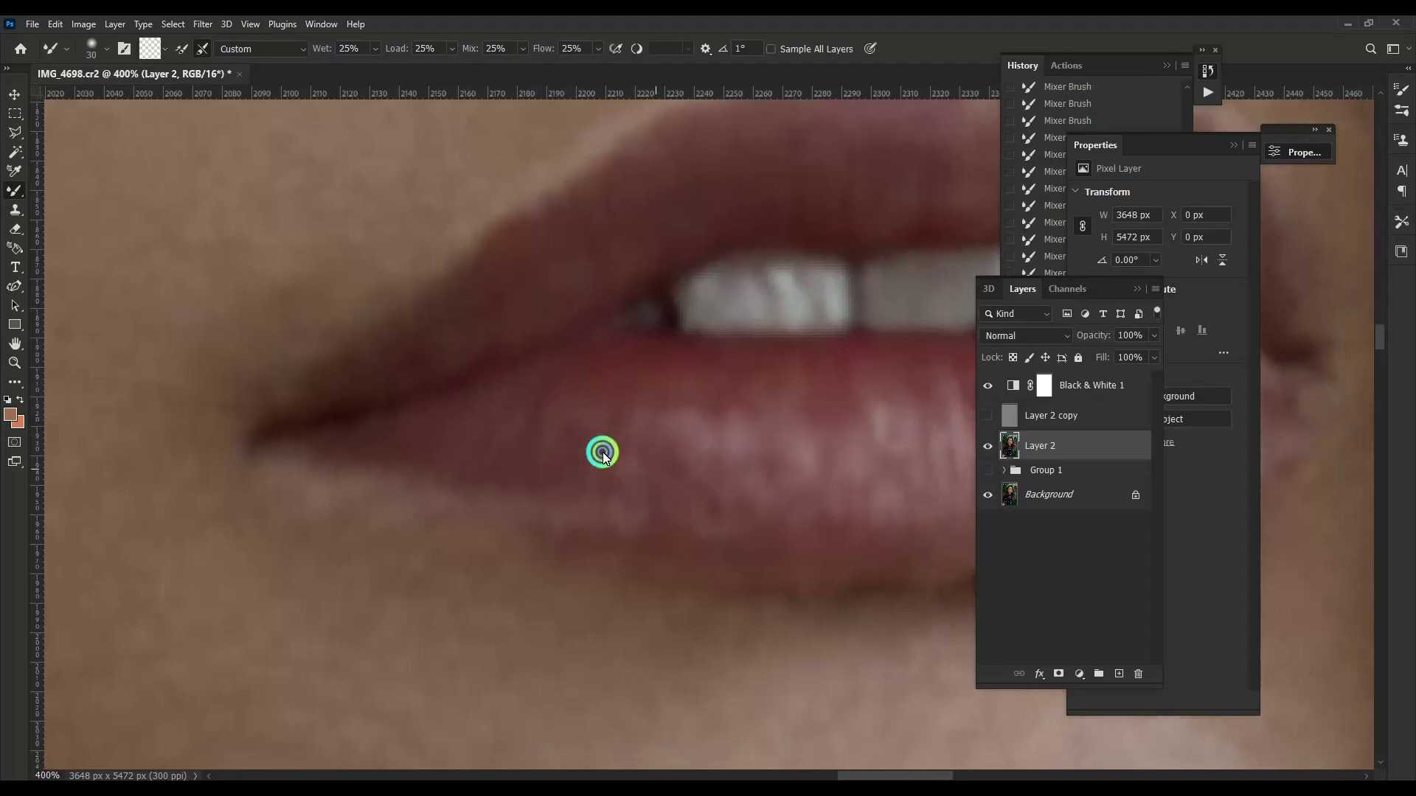
scroll(597, 442, down, 2)
scroll(590, 472, right, 3)
scroll(531, 402, up, 2)
scroll(542, 391, right, 2)
scroll(547, 389, right, 1)
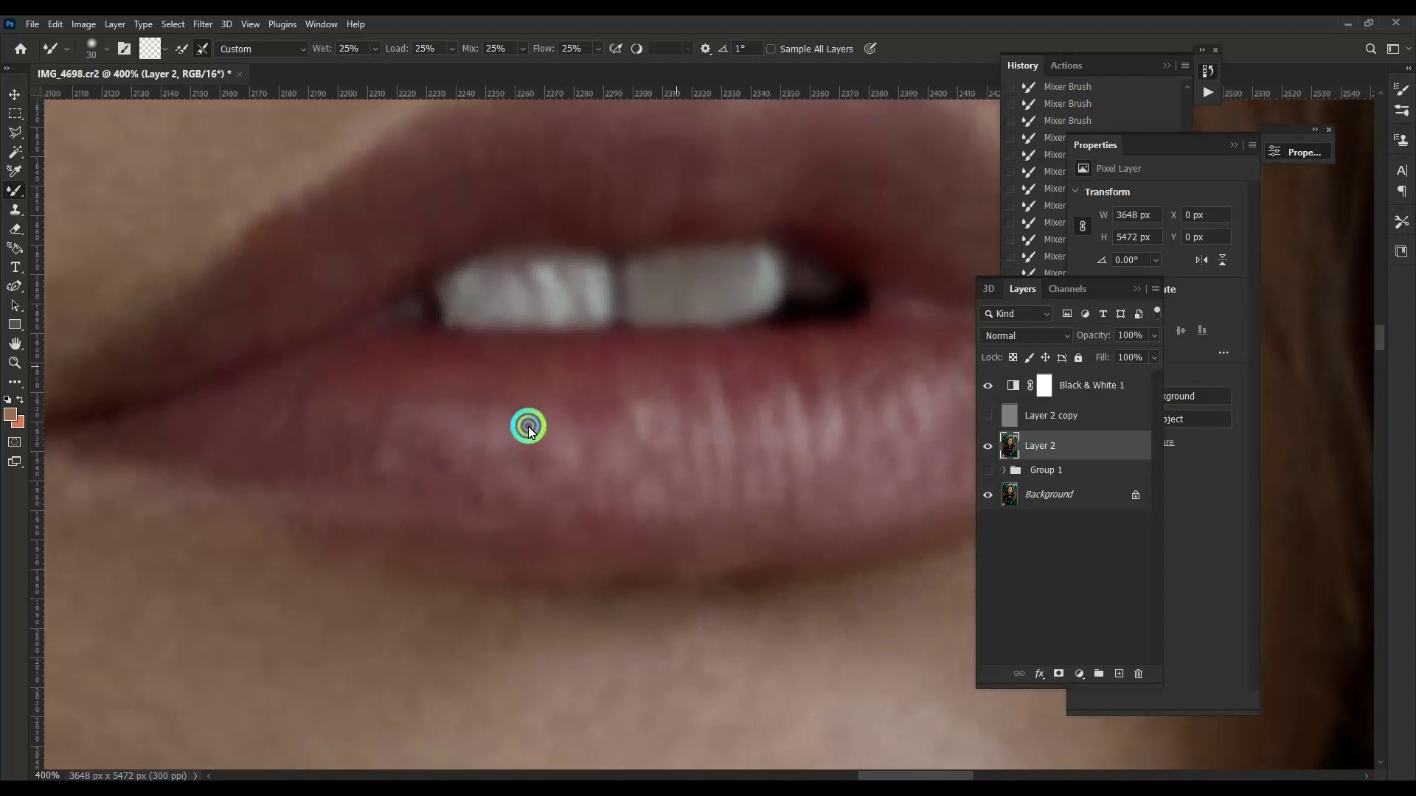
scroll(547, 441, right, 2)
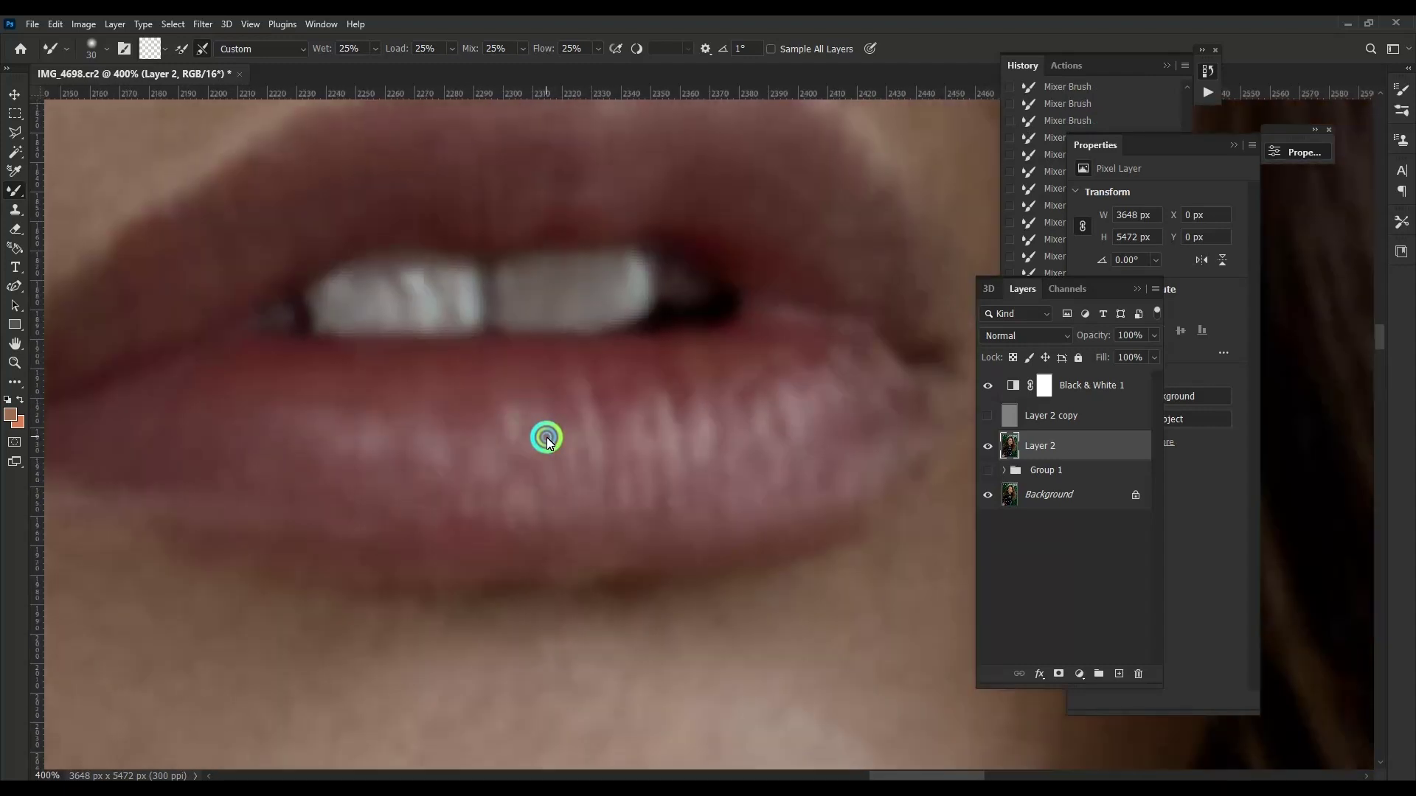
key(bracketleft)
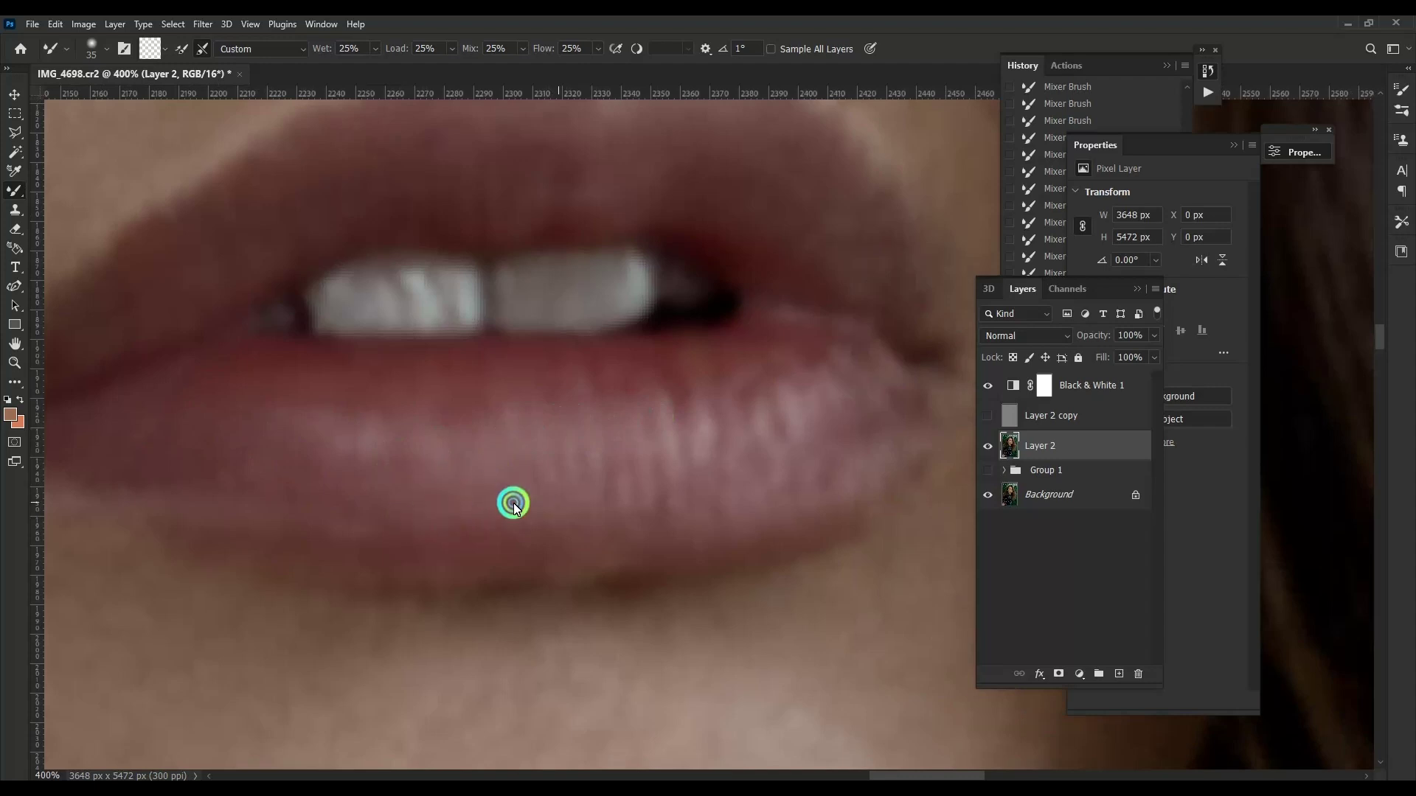
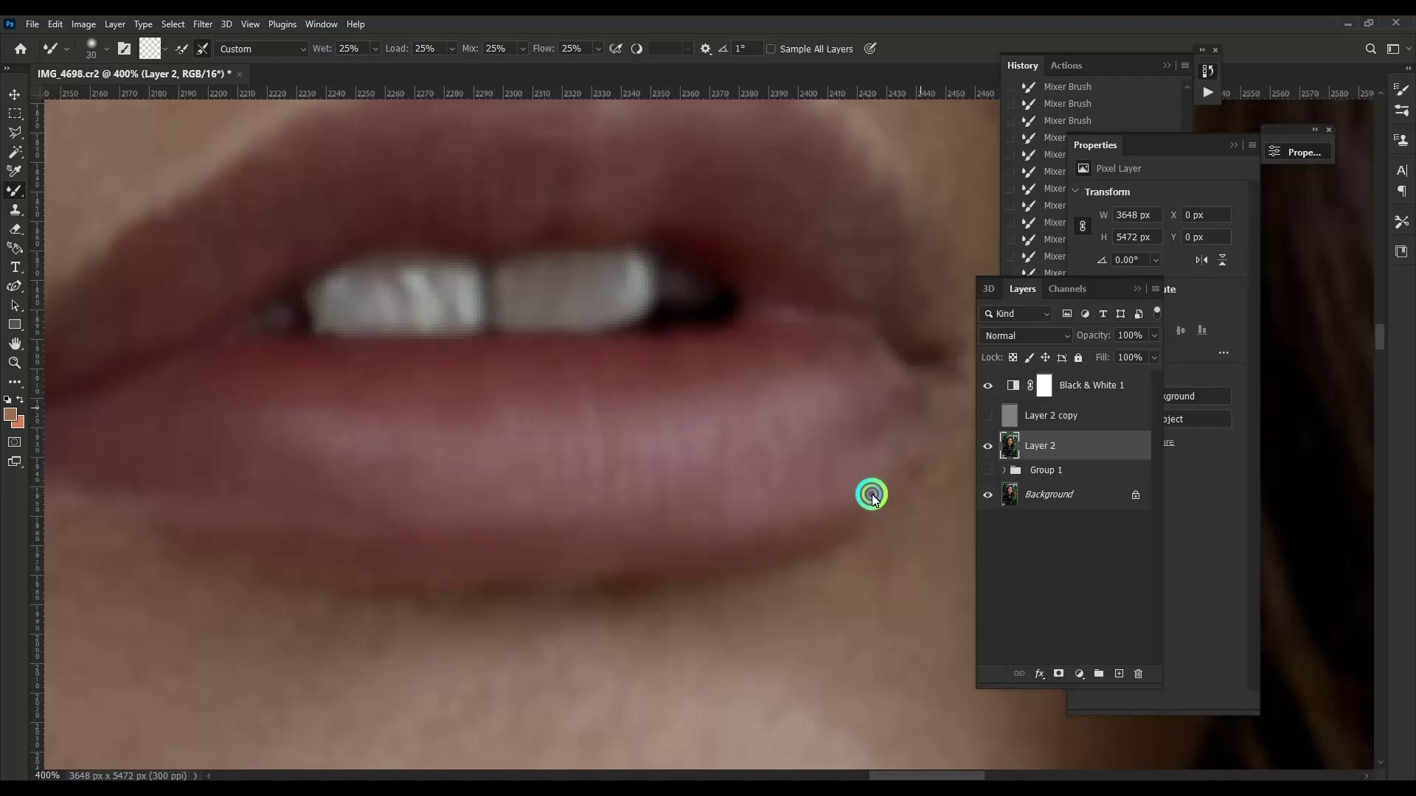
Step: Inspect the retouched lips up close, then zoom out a step
scroll(331, 476, left, 3)
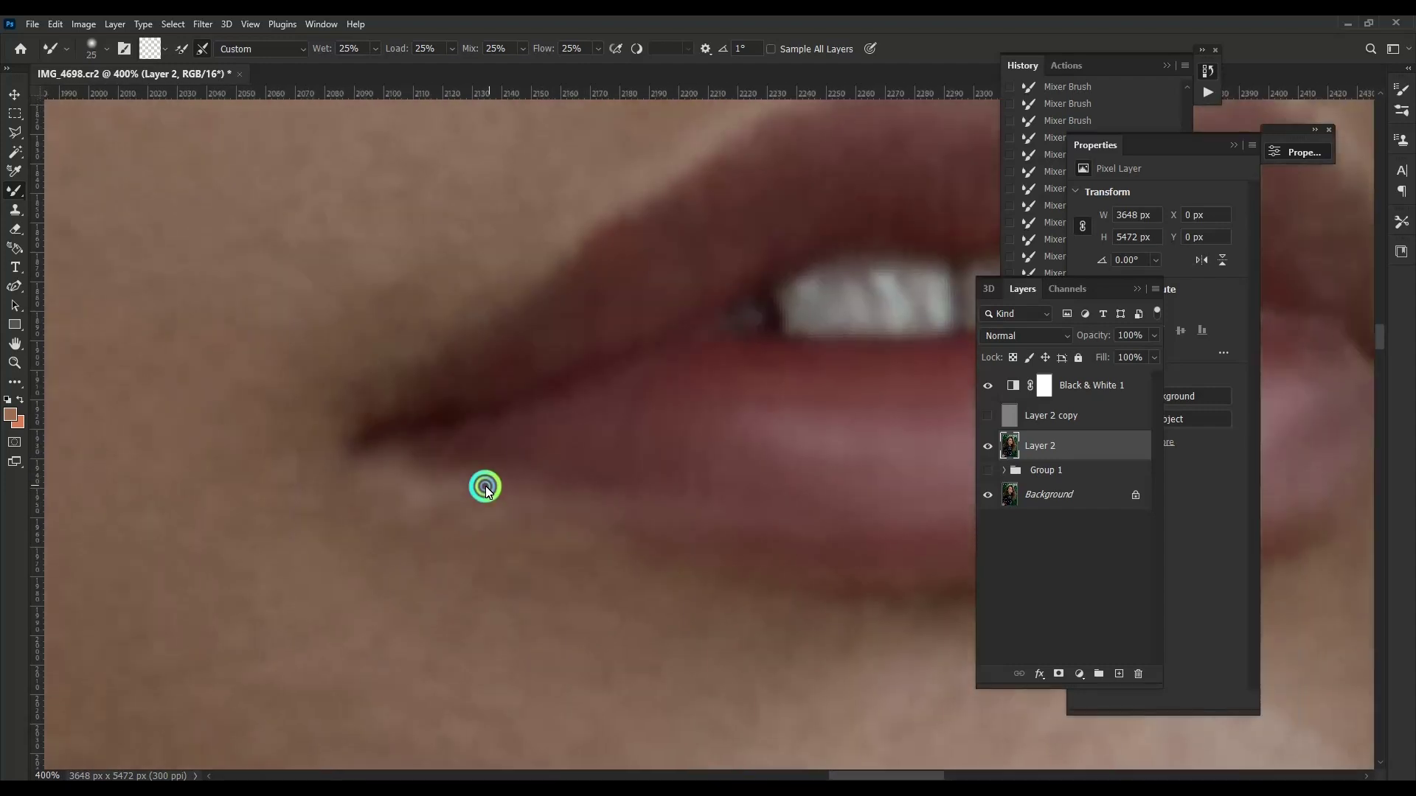
scroll(483, 484, left, 3)
scroll(546, 369, up, 1)
scroll(545, 368, right, 1)
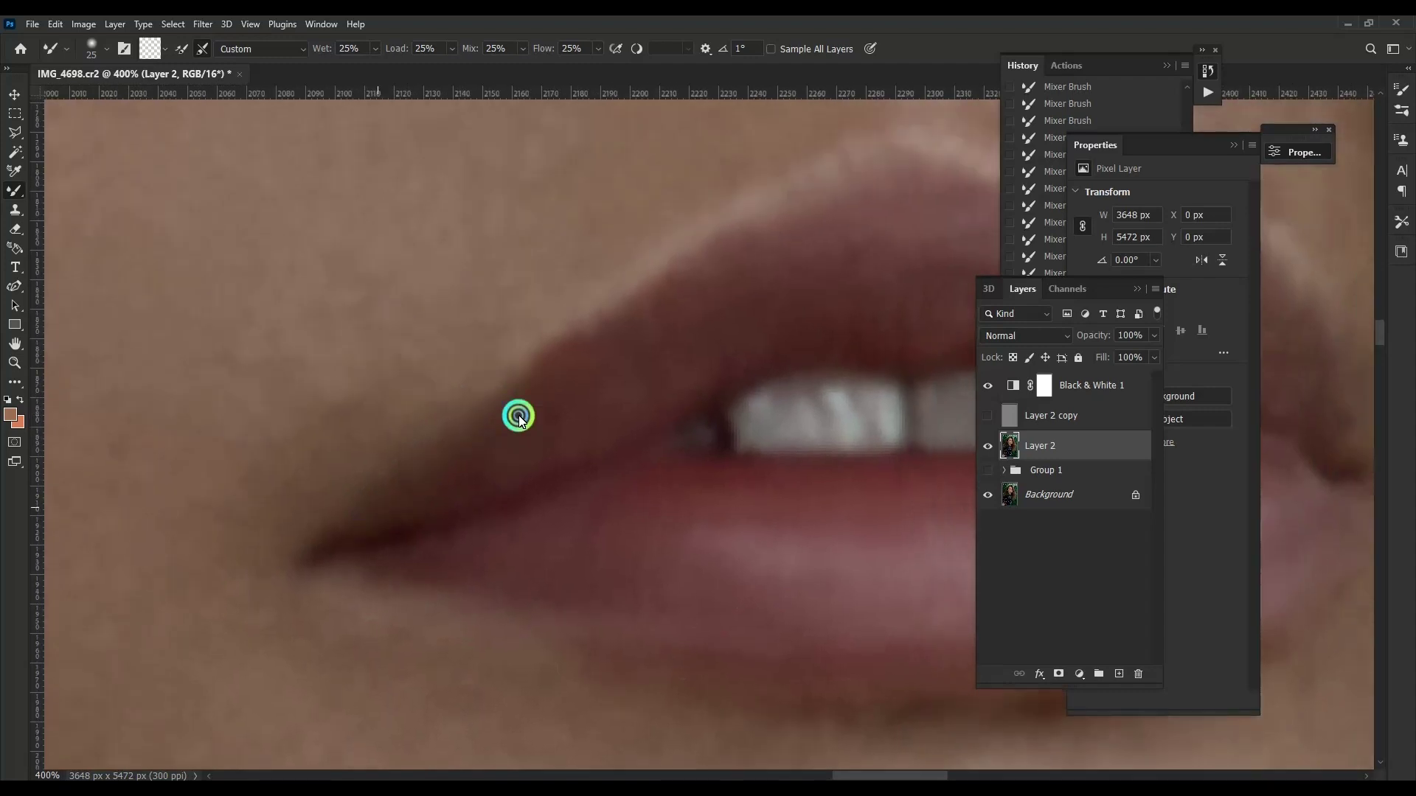
scroll(663, 302, up, 2)
scroll(561, 363, right, 4)
scroll(700, 369, right, 5)
scroll(664, 368, down, 2)
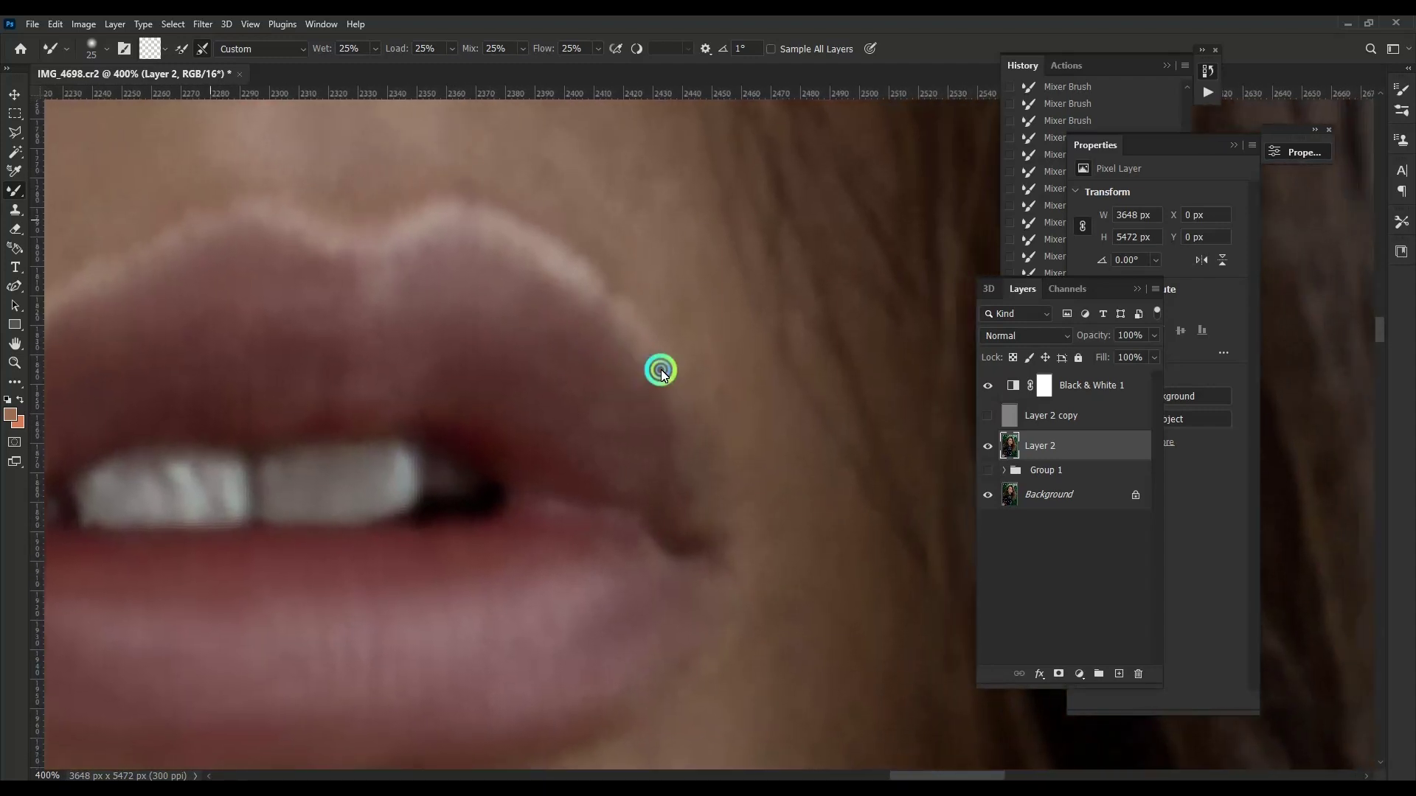
click(588, 435)
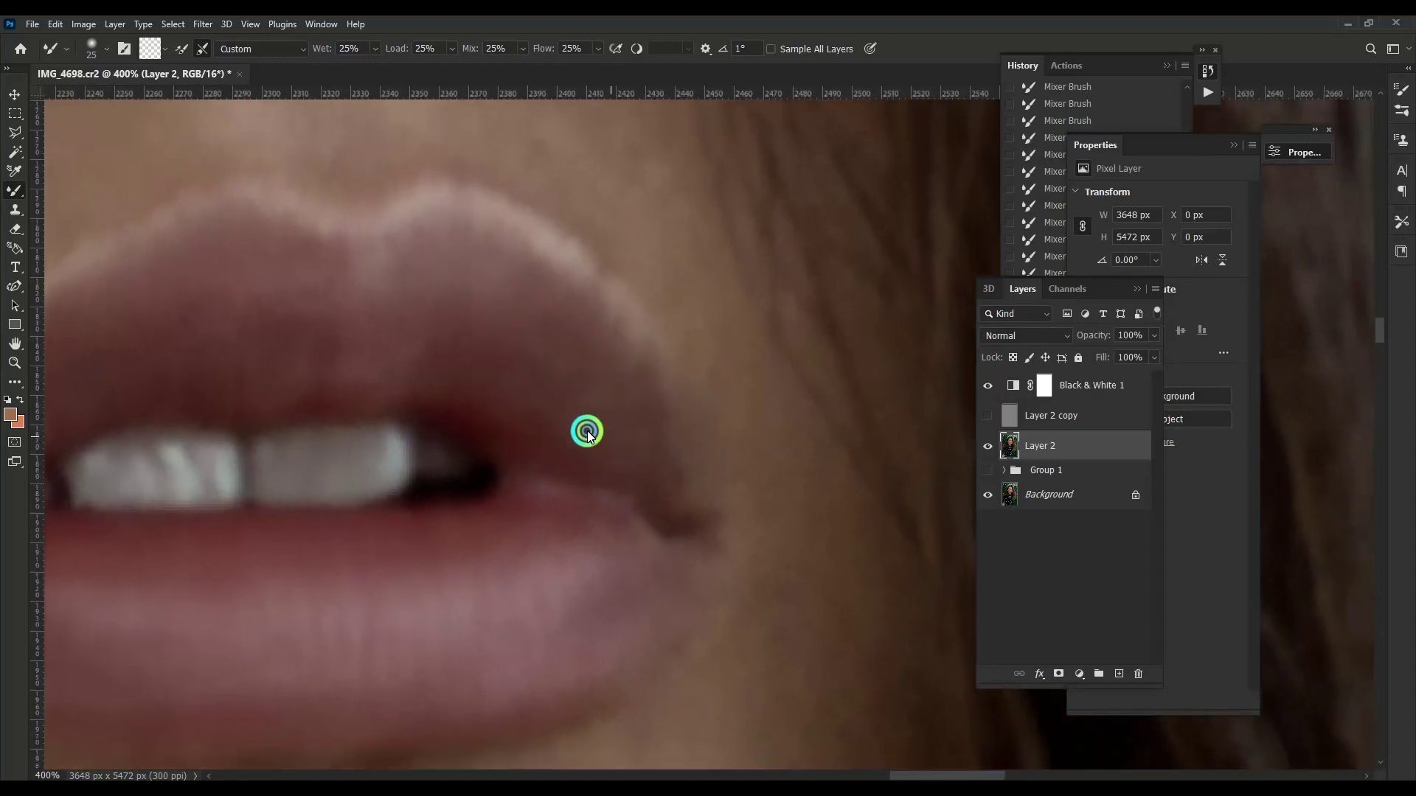
scroll(627, 369, up, 2)
scroll(657, 363, left, 1)
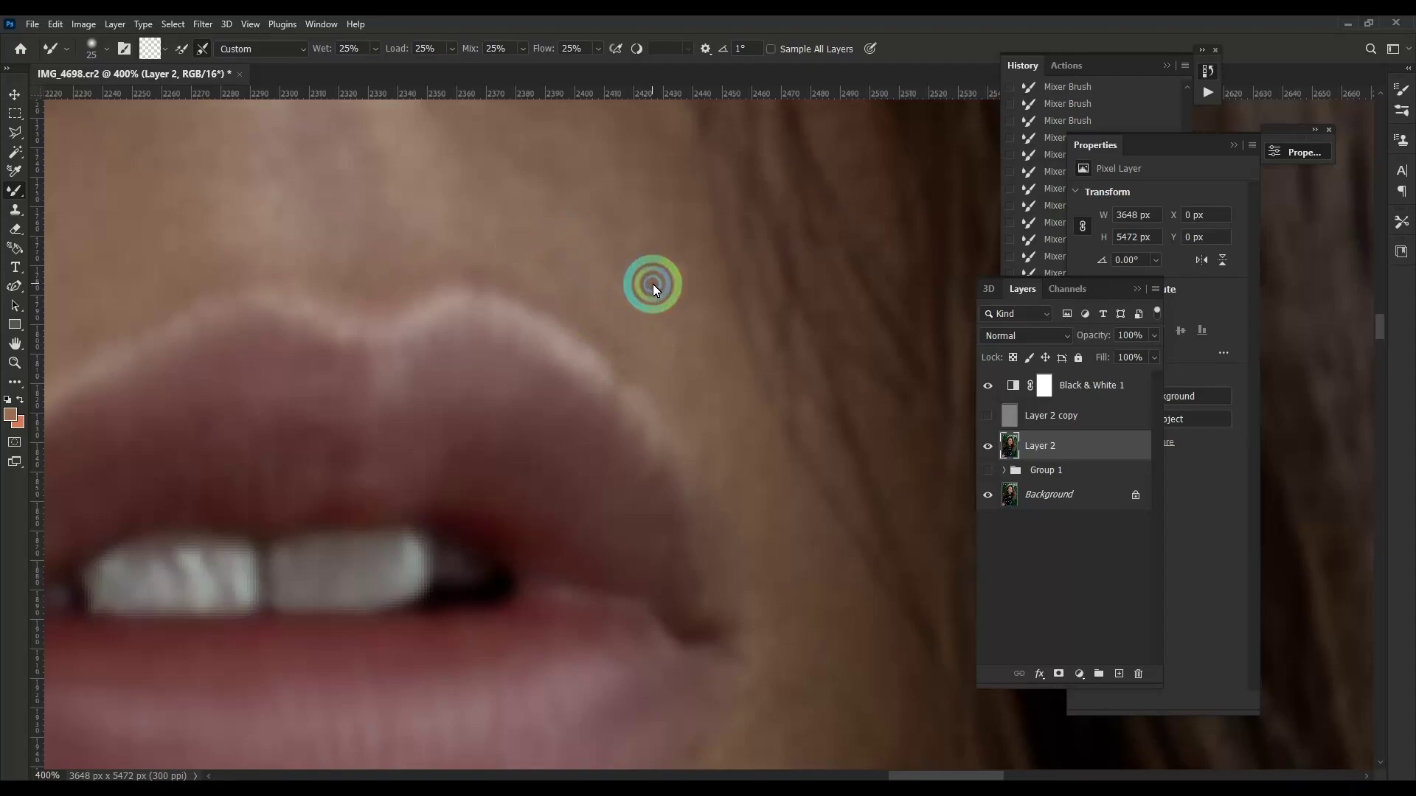
scroll(614, 293, up, 3)
scroll(589, 296, left, 1)
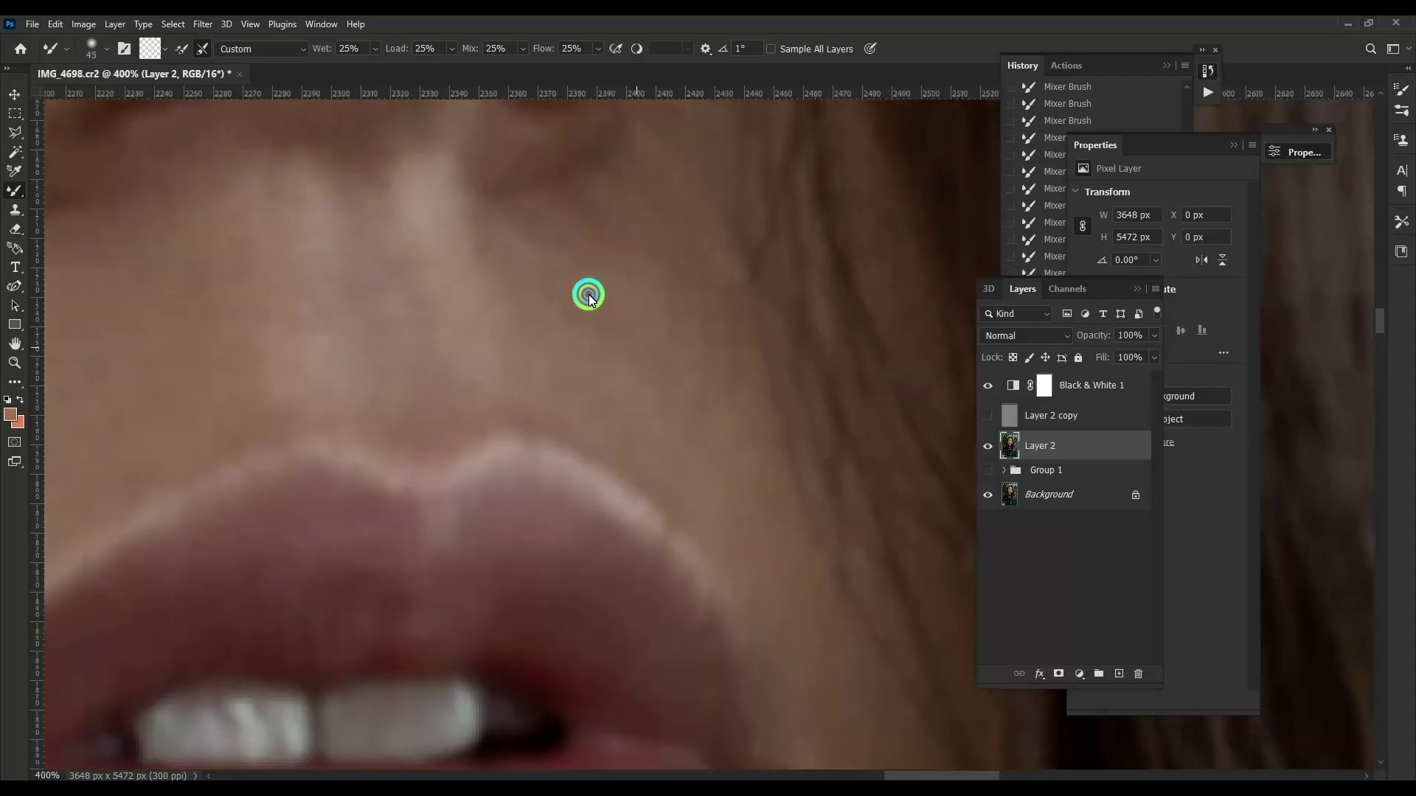
key(ctrl+minus)
Step: Show Layer 2 copy, hide Black & White 1, and zoom out to the whole face
click(987, 415)
click(988, 385)
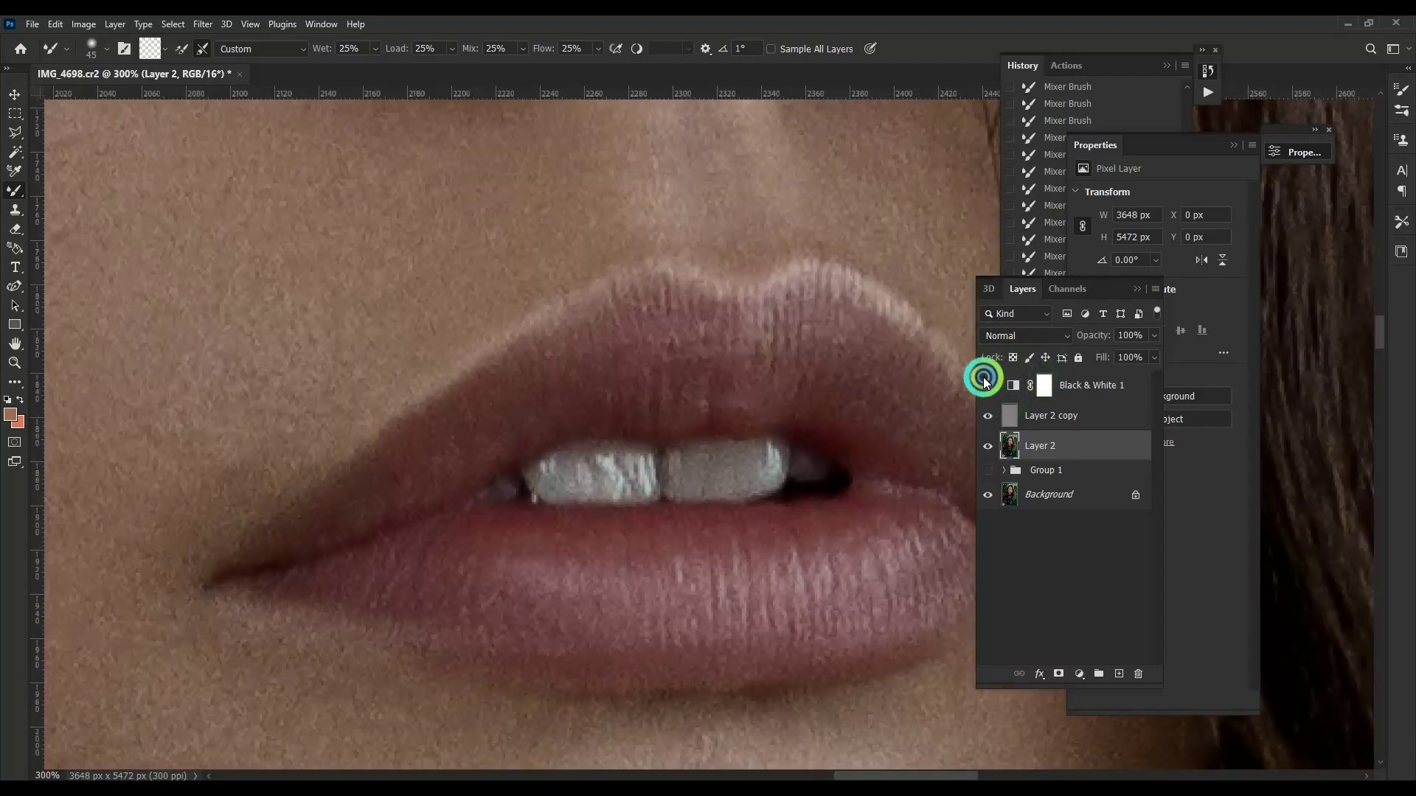
key(ctrl+1)
scroll(794, 342, down, 5)
scroll(746, 346, up, 2)
scroll(737, 356, up, 2)
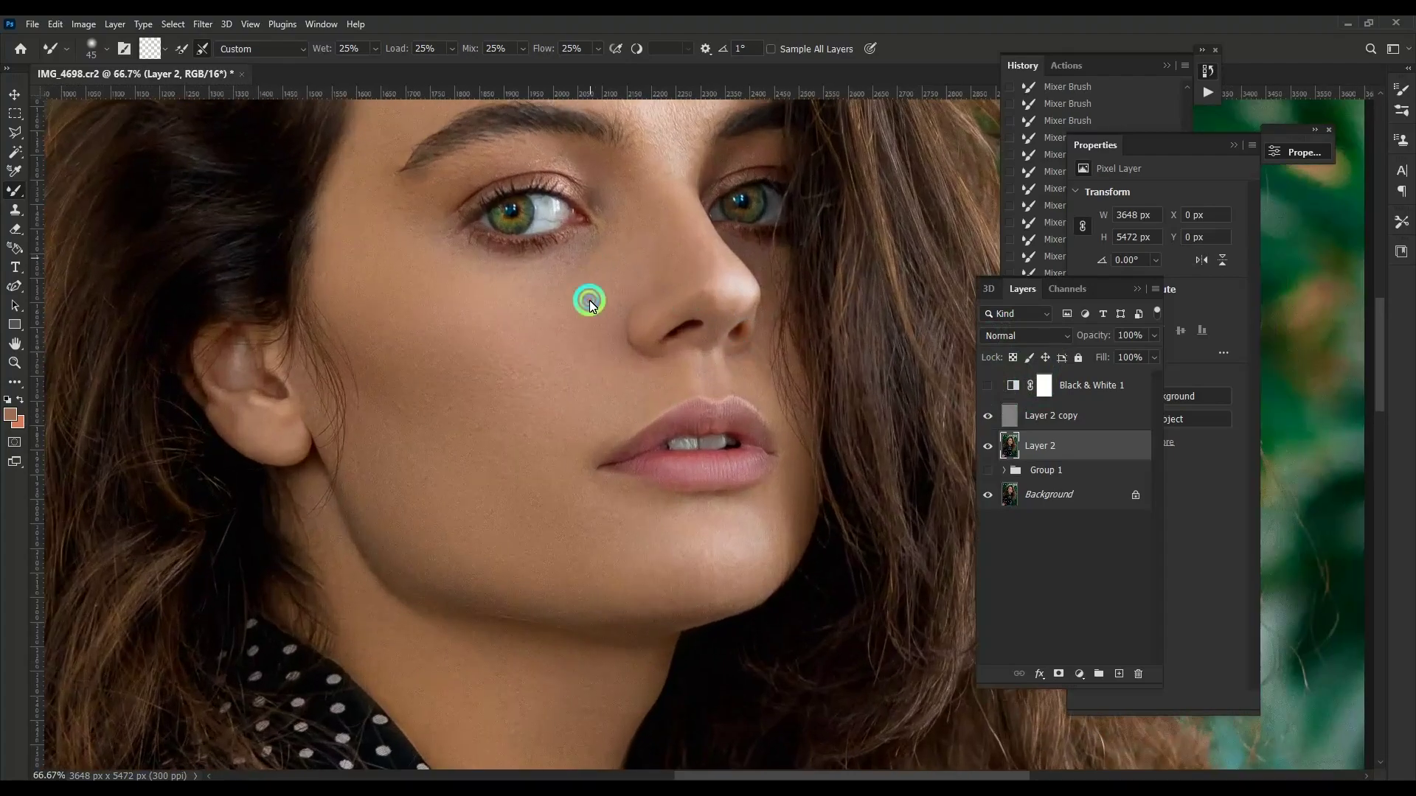
scroll(740, 440, up, 3)
scroll(740, 440, up, 1)
scroll(710, 440, up, 1)
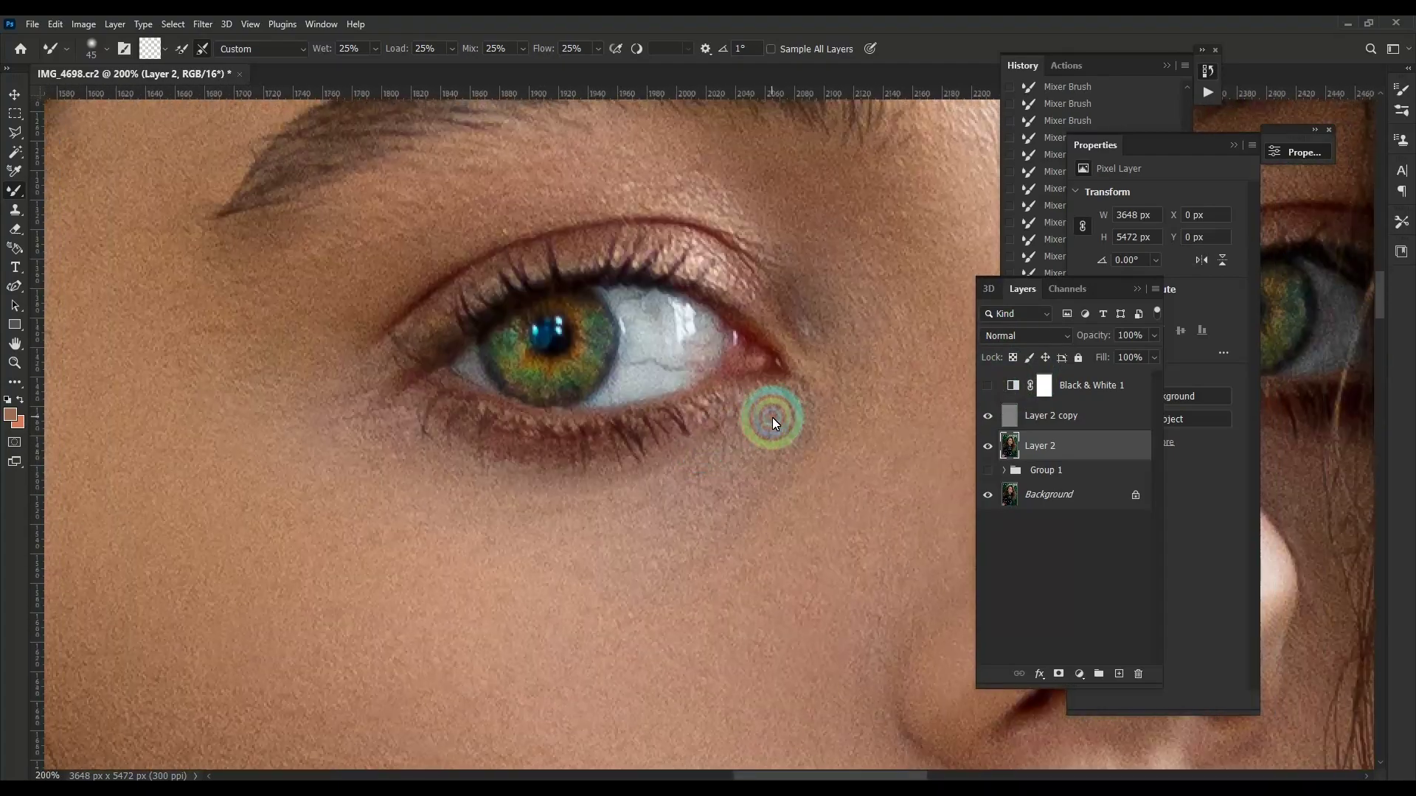
Step: Switch to the Lasso tool and scroll around the portrait
key(l)
scroll(766, 449, up, 2)
scroll(765, 448, right, 2)
scroll(662, 378, down, 1)
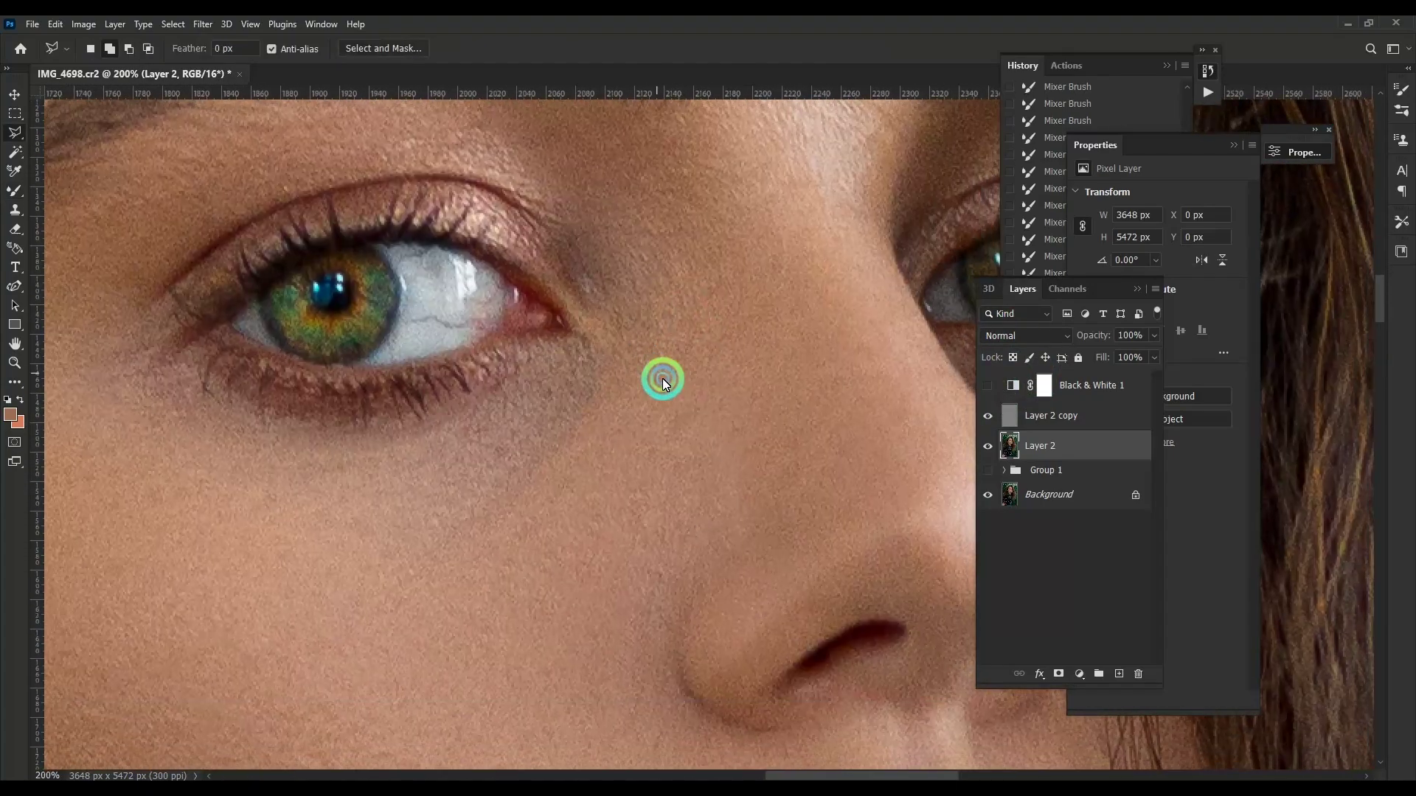
scroll(666, 383, down, 2)
scroll(666, 386, down, 3)
Step: Merge Layer 2 copy into the retouched layer and duplicate the result
drag(1026, 463, 1028, 470)
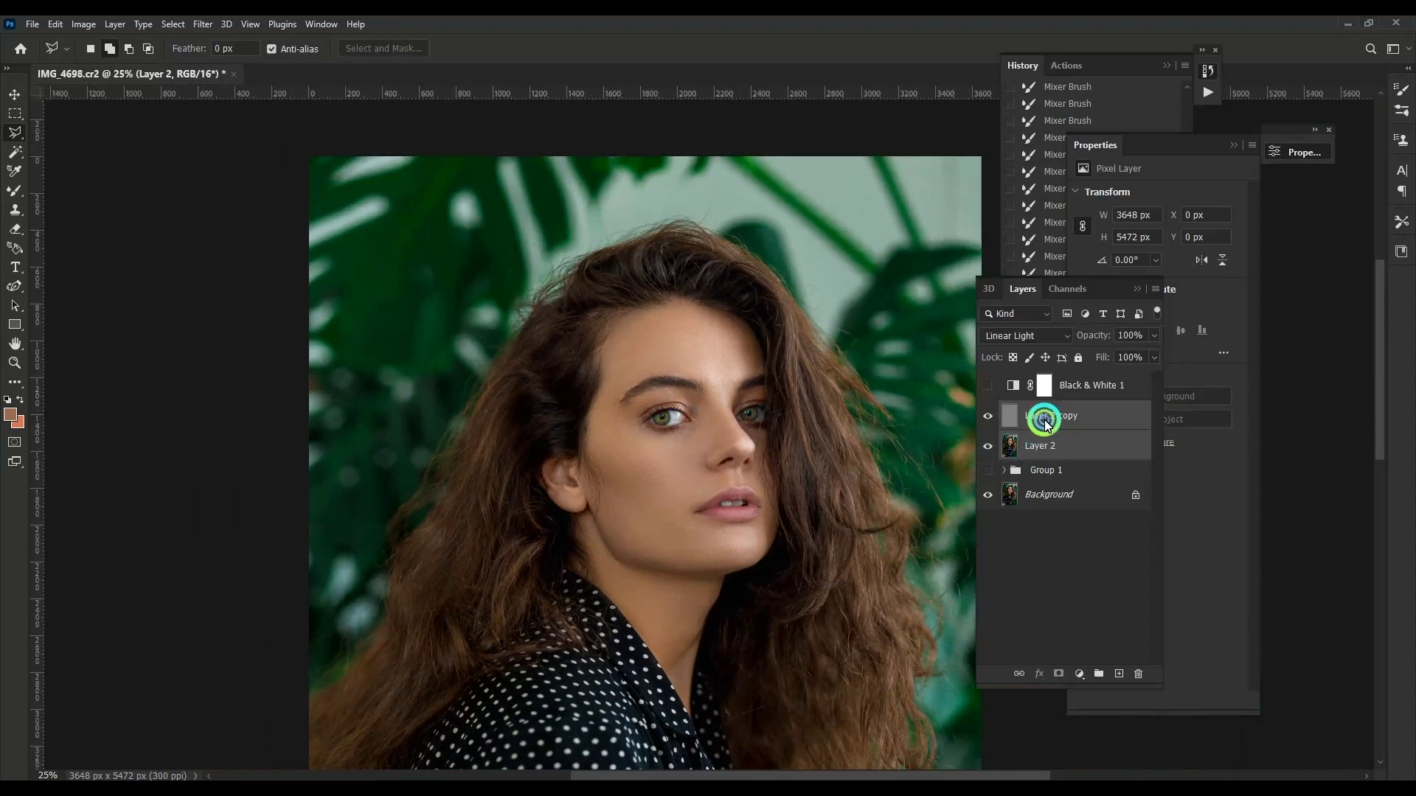
click(1039, 413)
scroll(674, 445, down, 1)
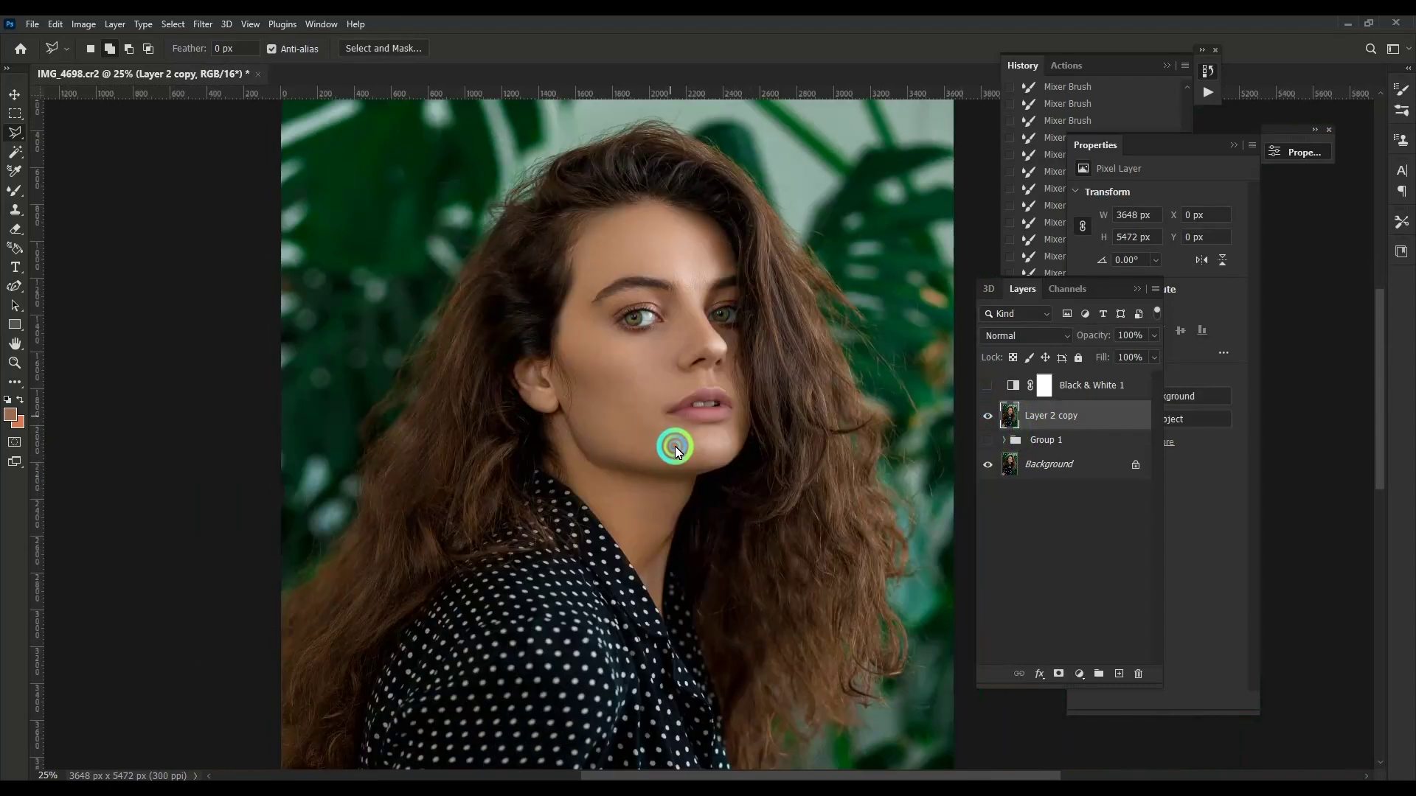
key(ctrl+j)
Step: Apply Unsharp Mask with a higher amount and hide it behind a black mask
key(alt+t)
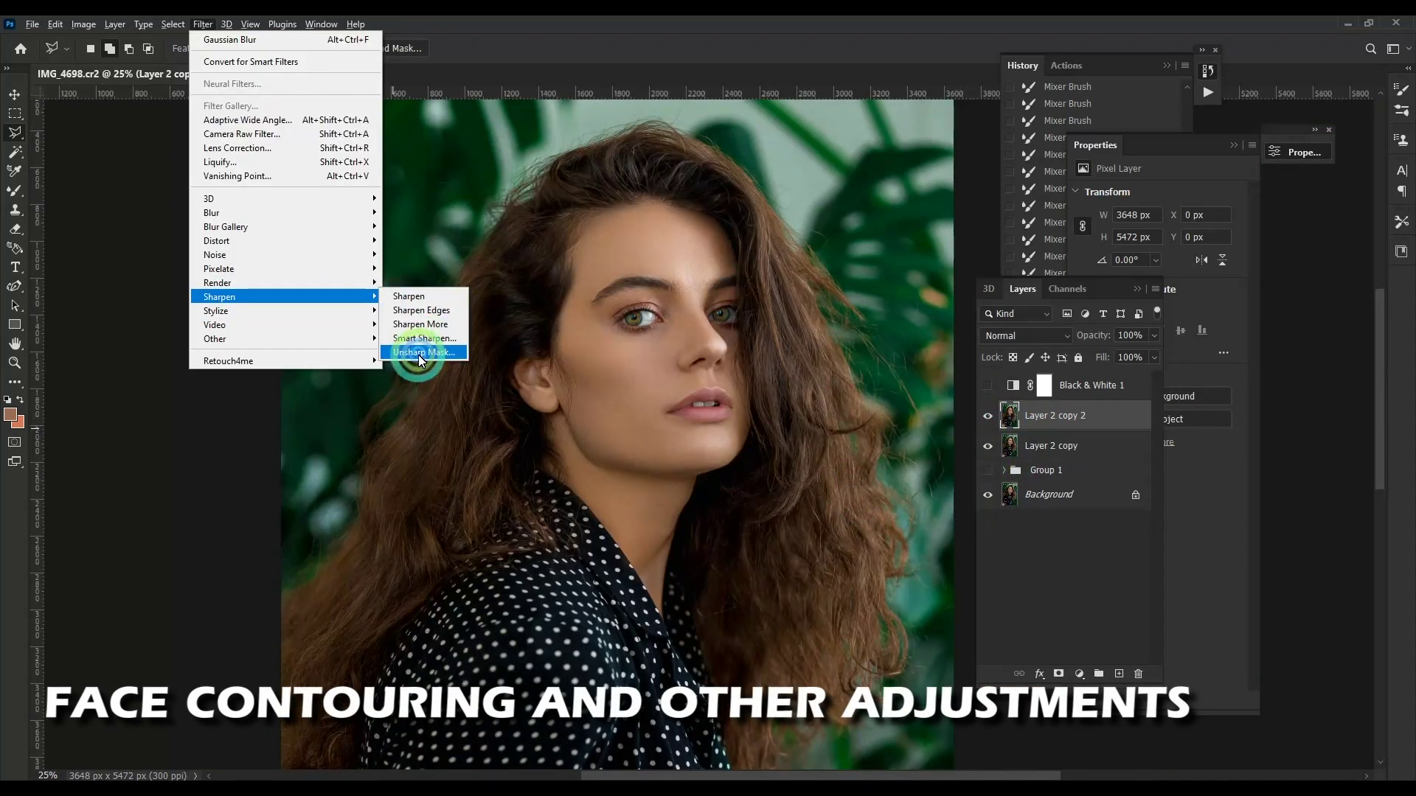
click(418, 355)
mouse_move(1069, 379)
mouse_down()
mouse_move(1043, 373)
mouse_move(1021, 337)
mouse_move(1091, 378)
mouse_up()
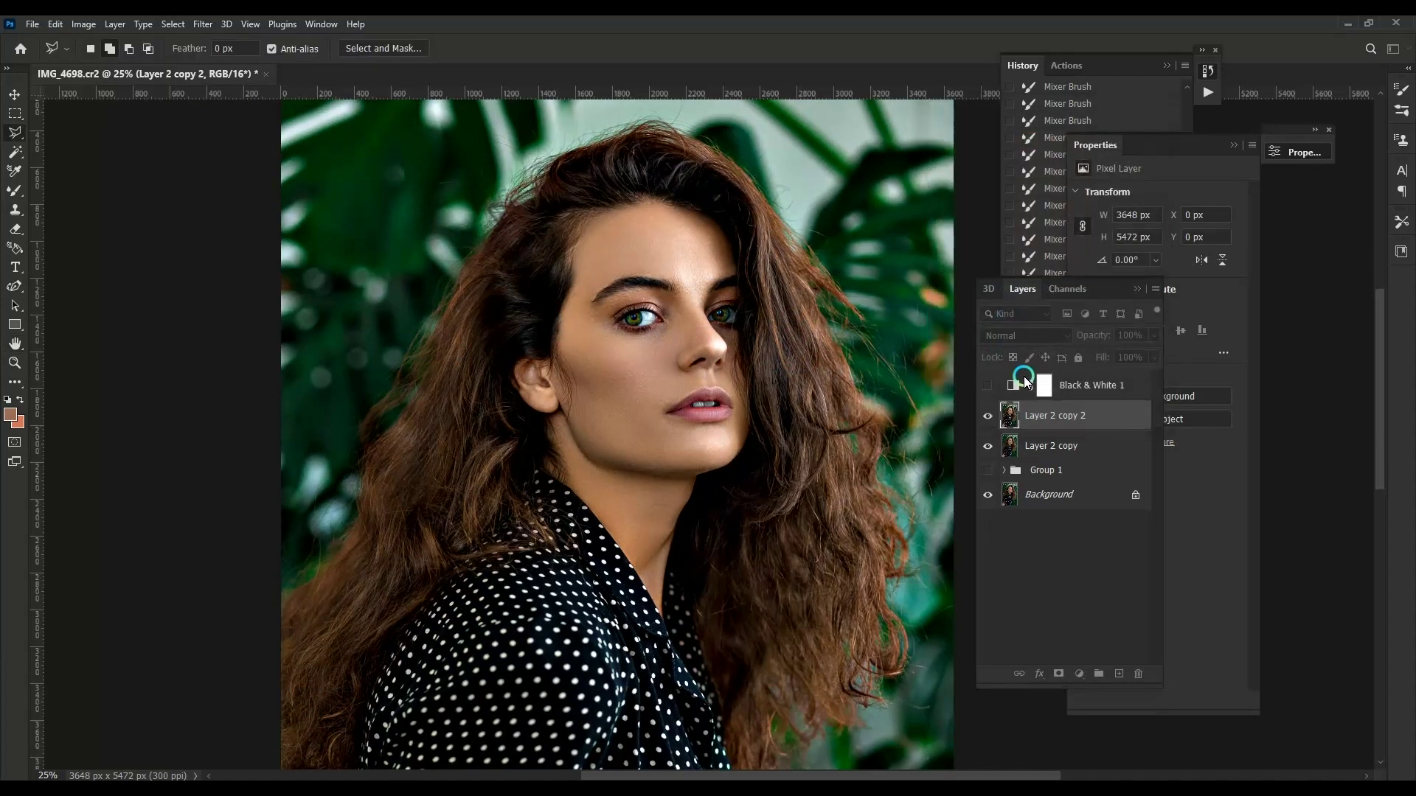
alt+click(1058, 673)
Step: Paint sharpening onto the upper hair with a 200 px standard Brush
key(b)
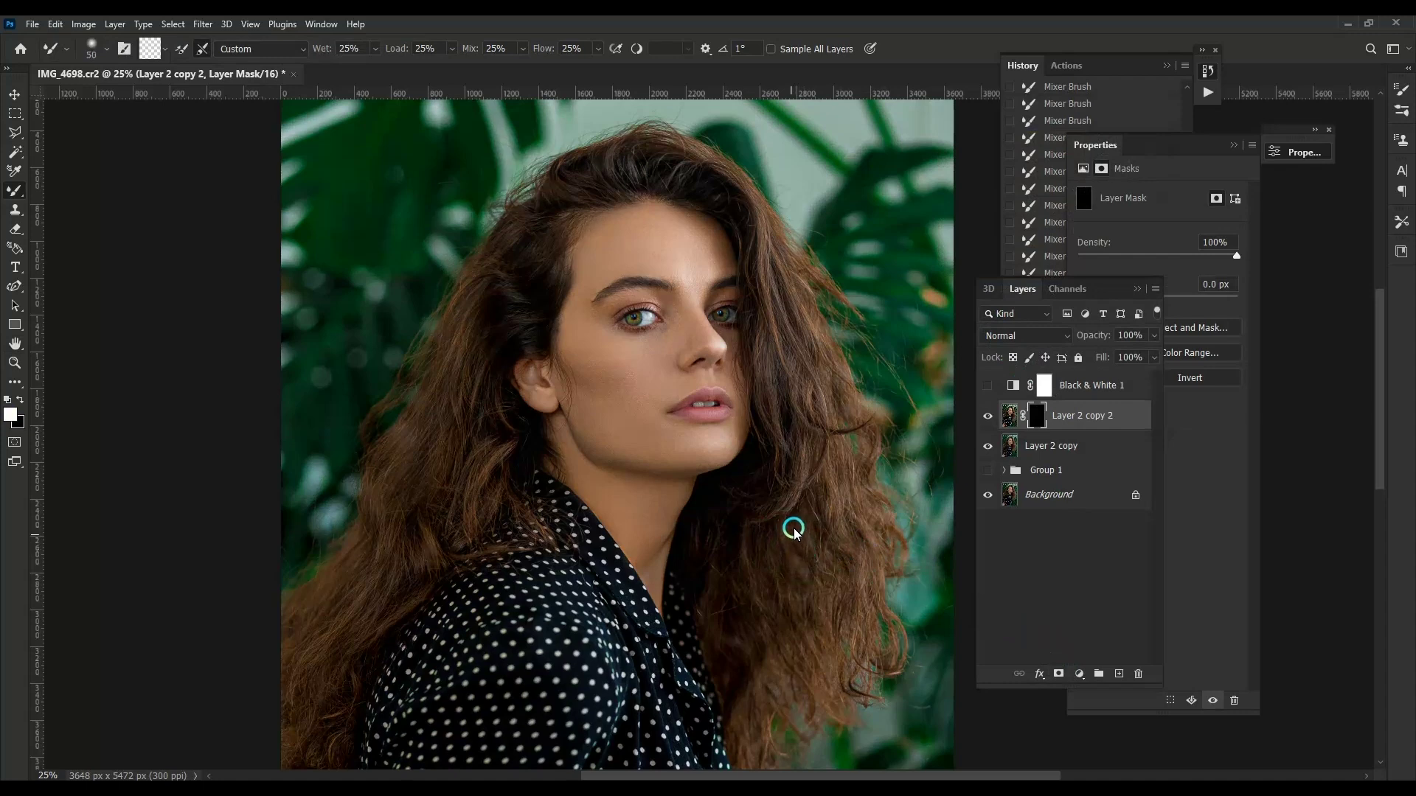
right_click(14, 190)
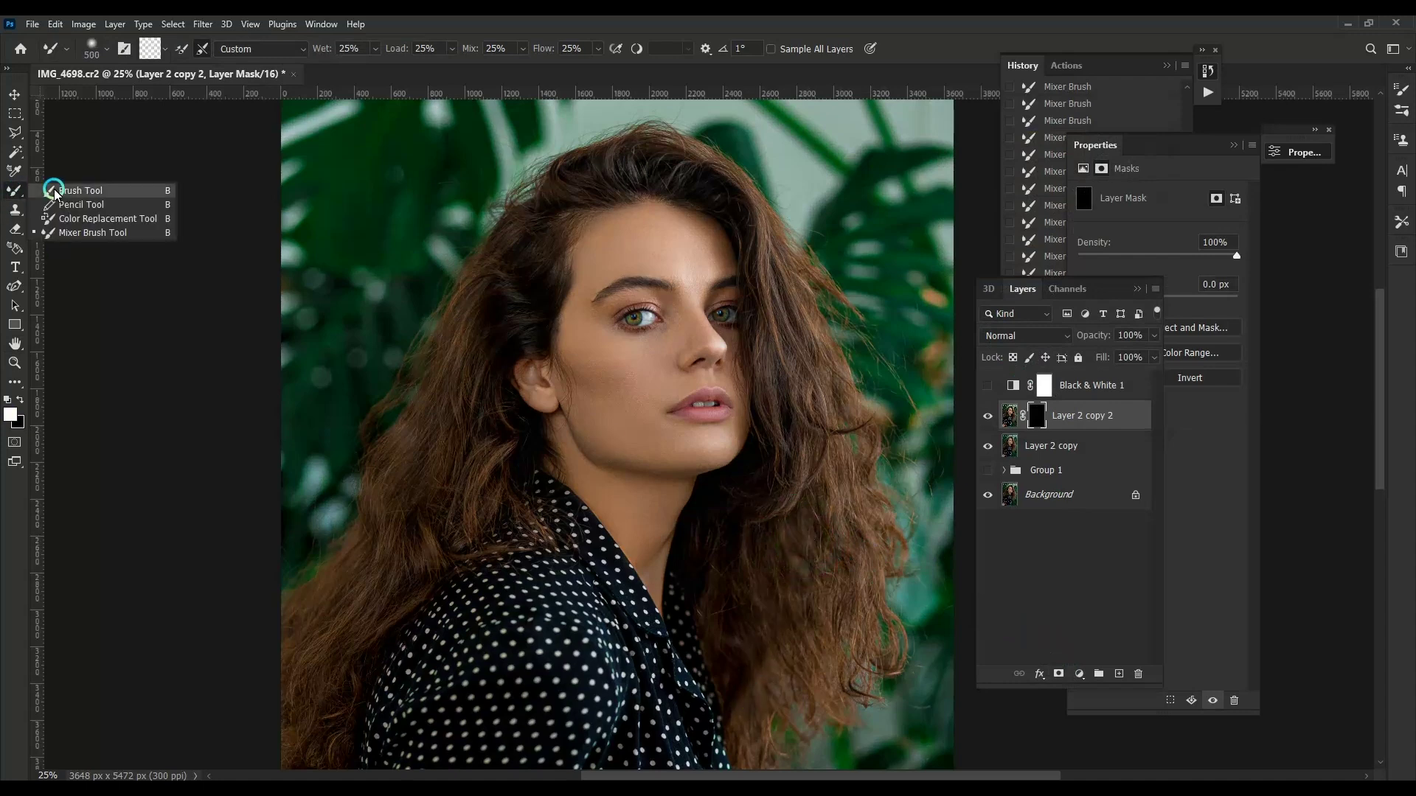
click(67, 192)
drag(819, 487, 809, 491)
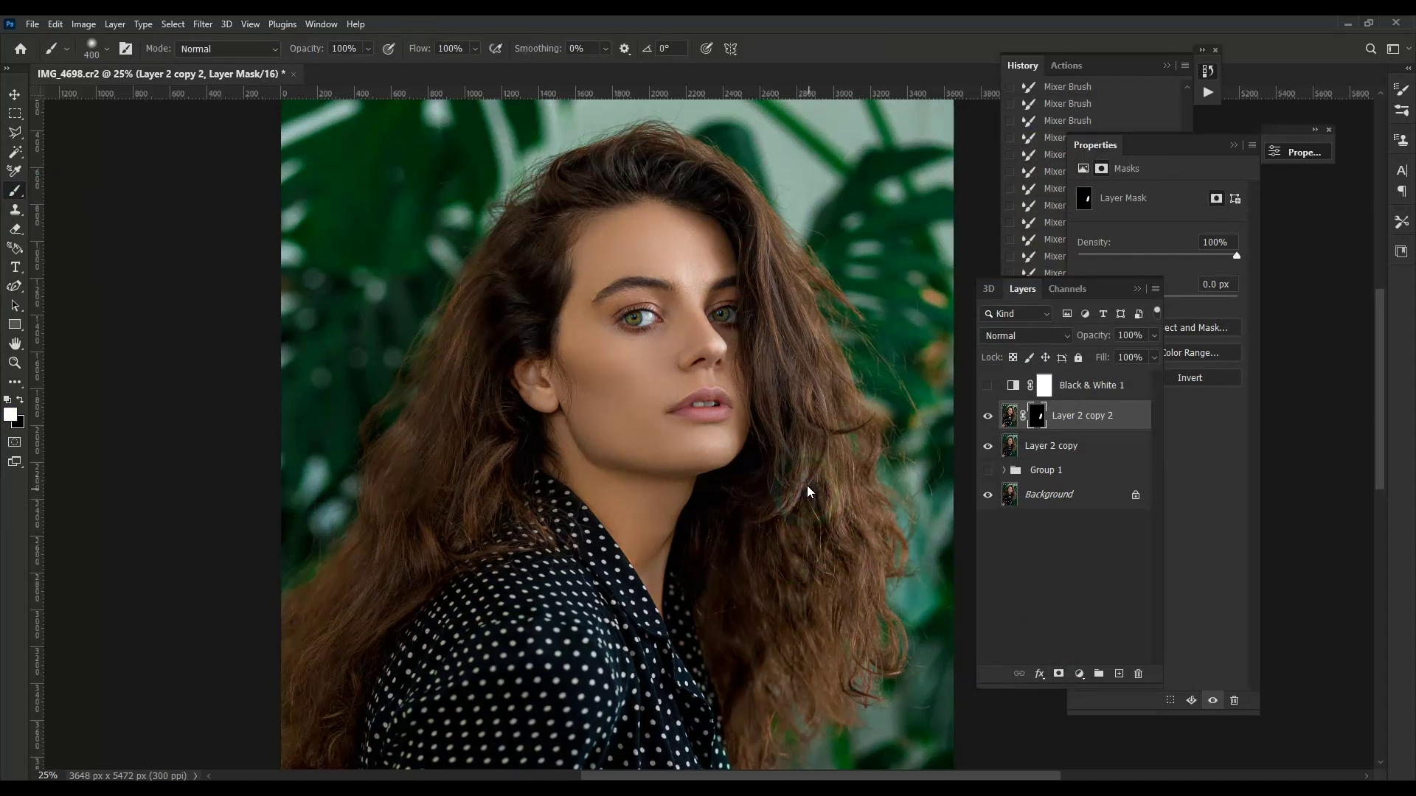
drag(788, 347, 777, 278)
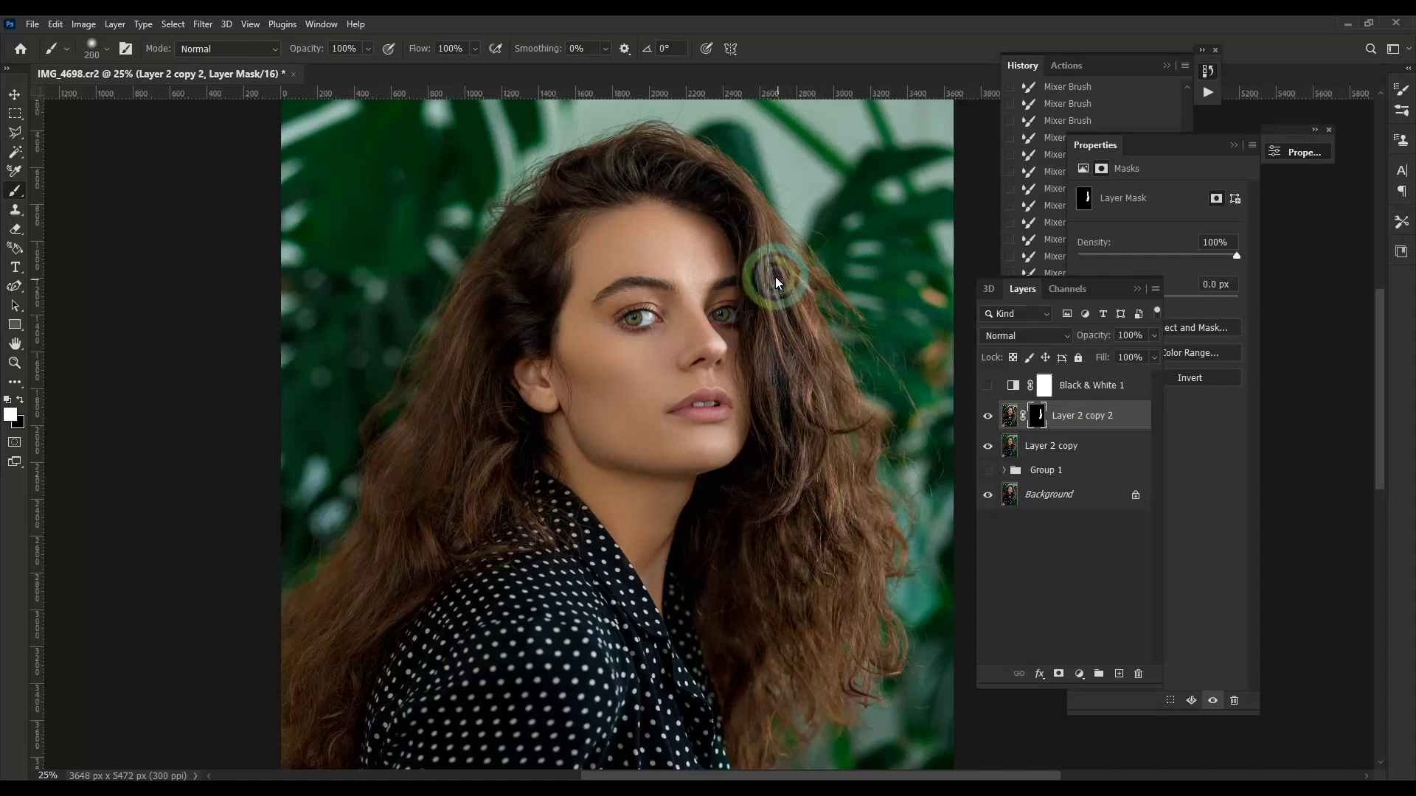
key(bracketleft)
key(bracketleft)
key(bracketleft)
key(bracketright)
key(bracketright)
key(bracketright)
mouse_move(742, 199)
mouse_down()
mouse_move(473, 379)
mouse_move(395, 537)
mouse_move(364, 547)
mouse_move(462, 481)
mouse_move(421, 587)
mouse_up()
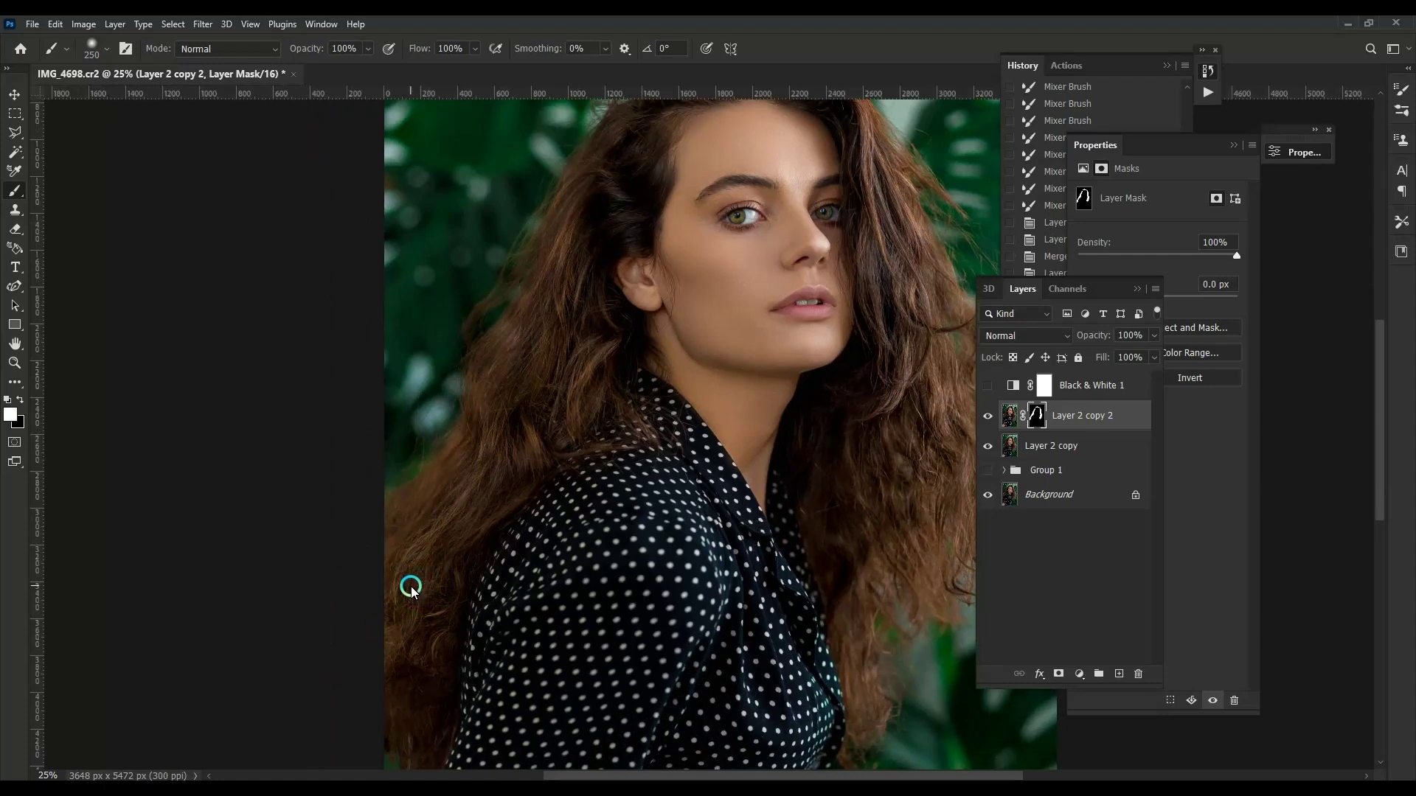
Step: Paint the lower left and lower hair into the sharpening mask
drag(572, 396, 433, 590)
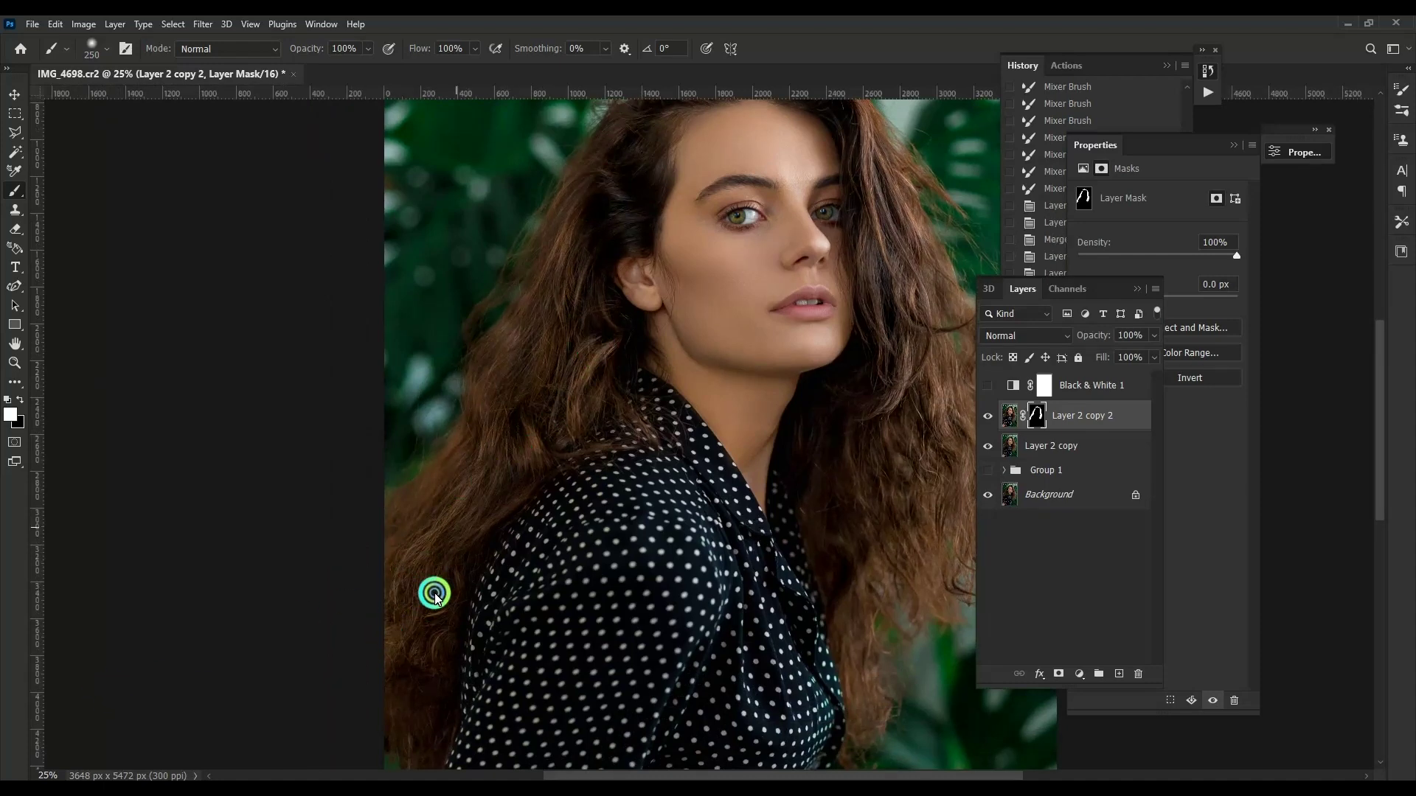
drag(600, 491, 447, 478)
mouse_move(710, 680)
mouse_down()
mouse_move(666, 496)
mouse_move(730, 382)
mouse_move(686, 491)
mouse_up()
drag(720, 389, 767, 621)
scroll(767, 621, up, 2)
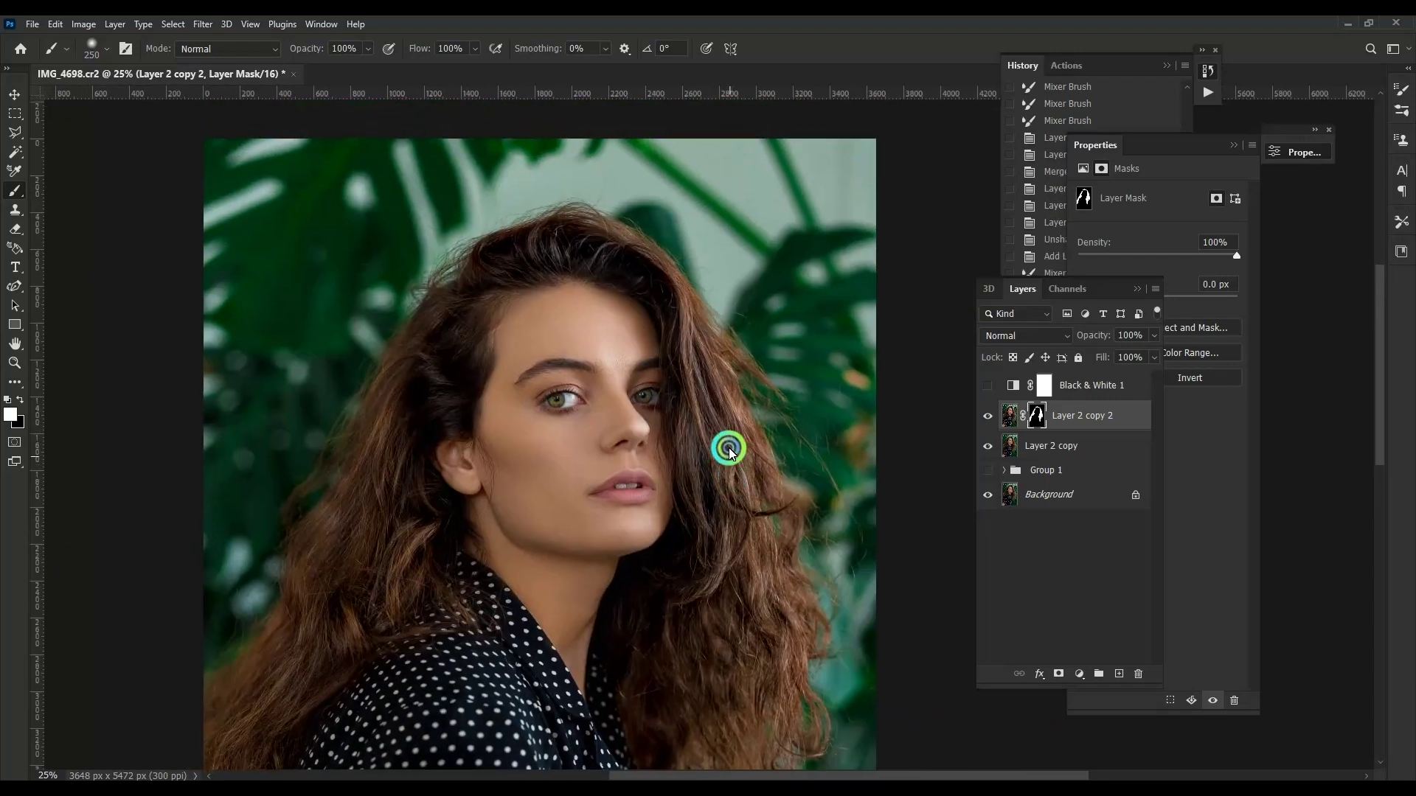
scroll(688, 347, up, 3)
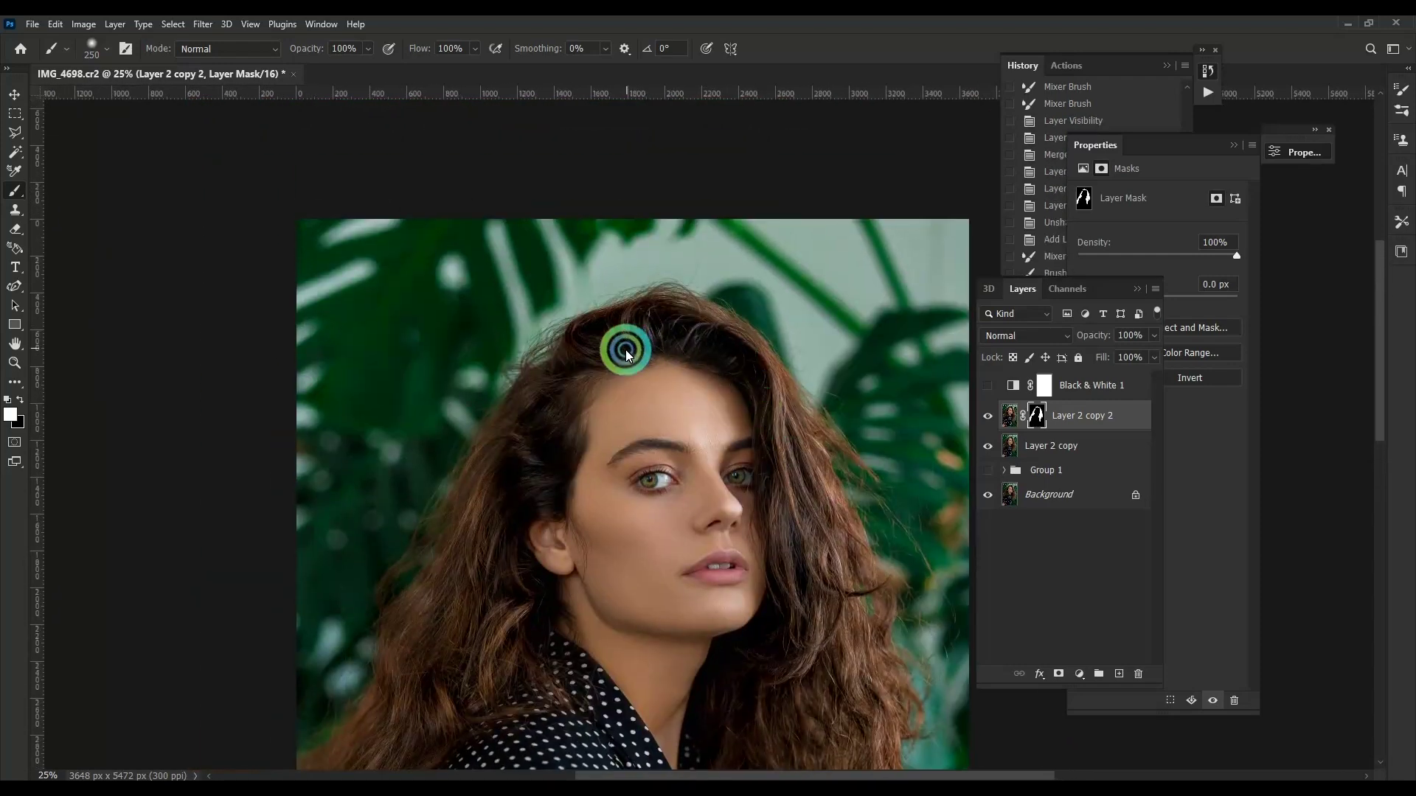
Step: Toggle the sharpened layer to compare before and after
click(988, 416)
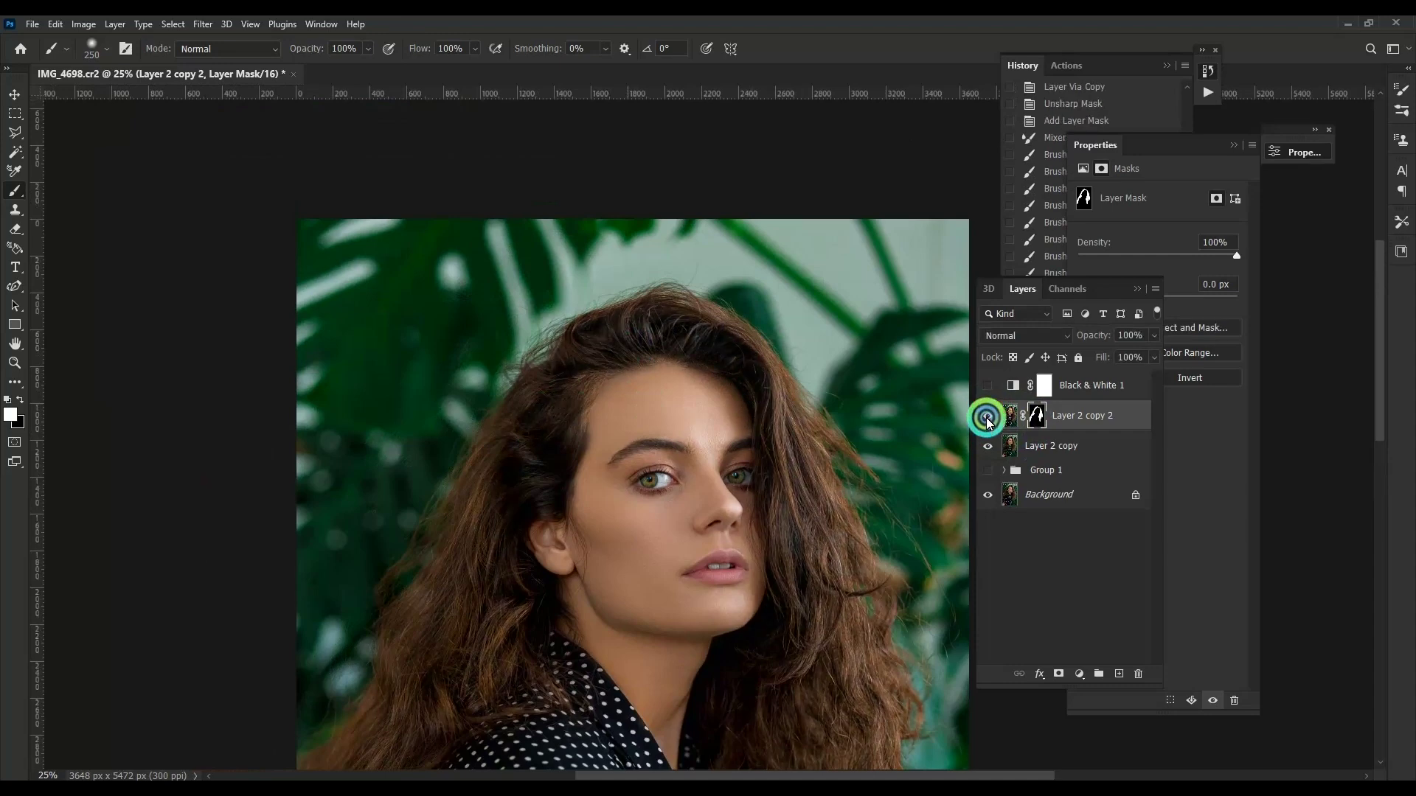
click(1187, 380)
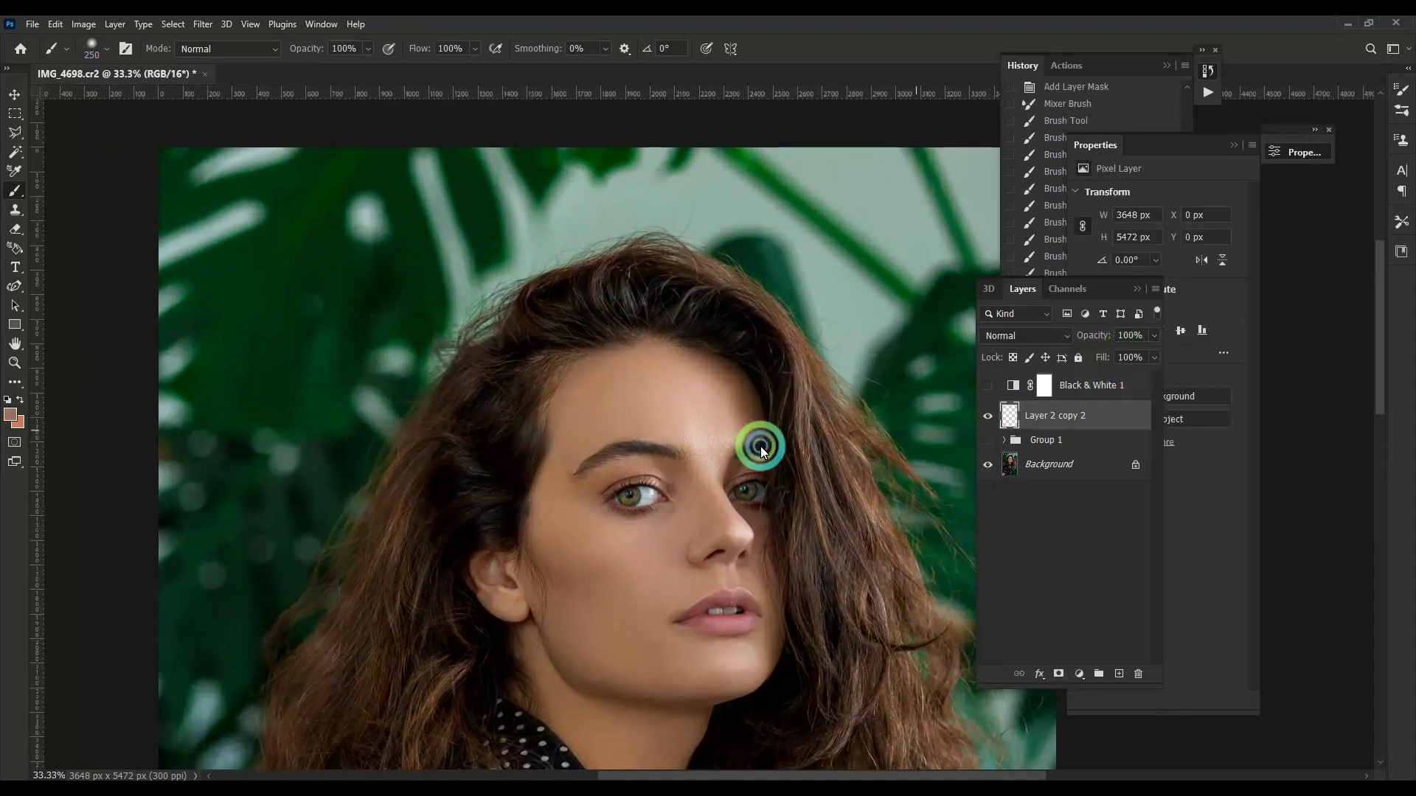
scroll(763, 368, down, 2)
Step: Duplicate the retouched layer, set it to Screen, and add a black mask
key(ctrl+plus)
key(ctrl+plus)
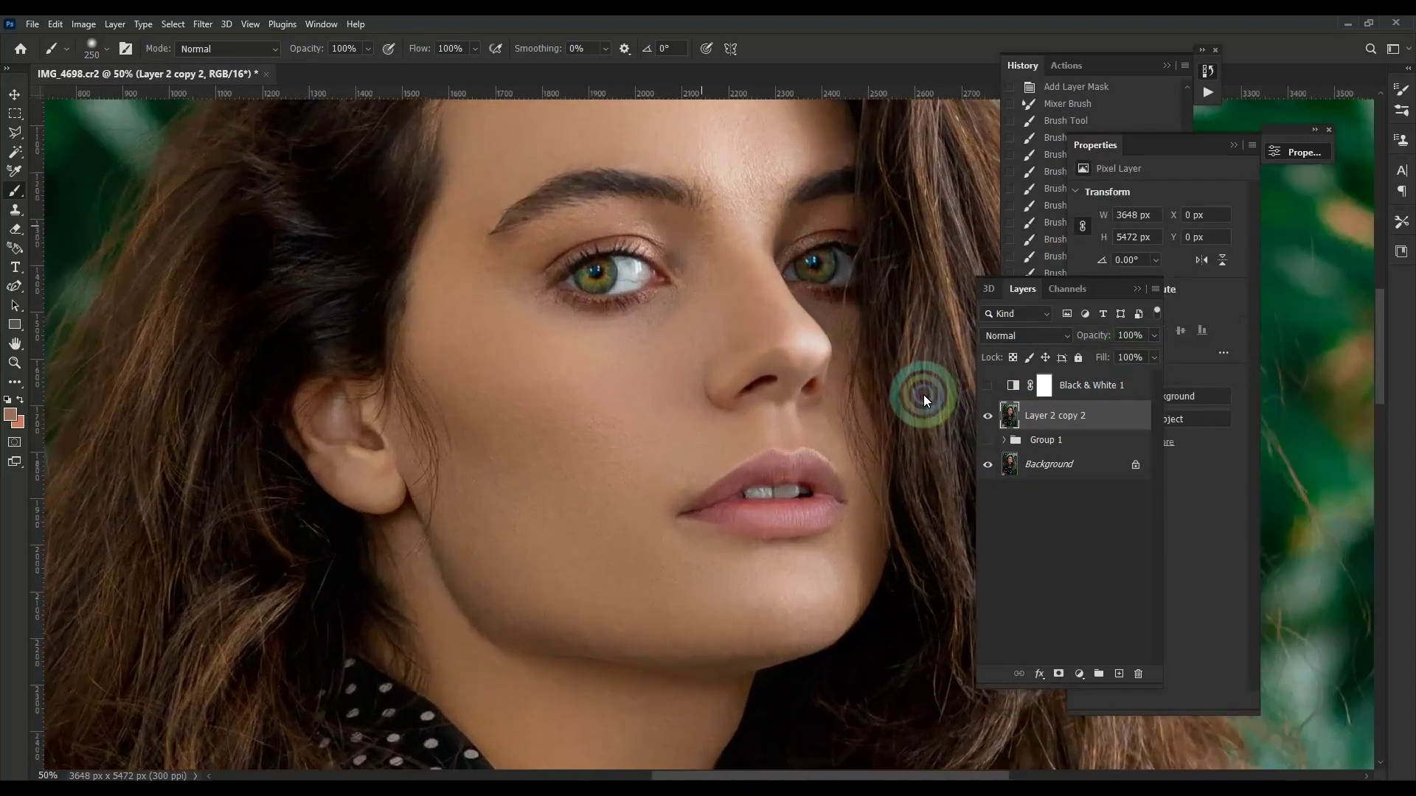
scroll(811, 435, up, 1)
key(ctrl+j)
click(1025, 335)
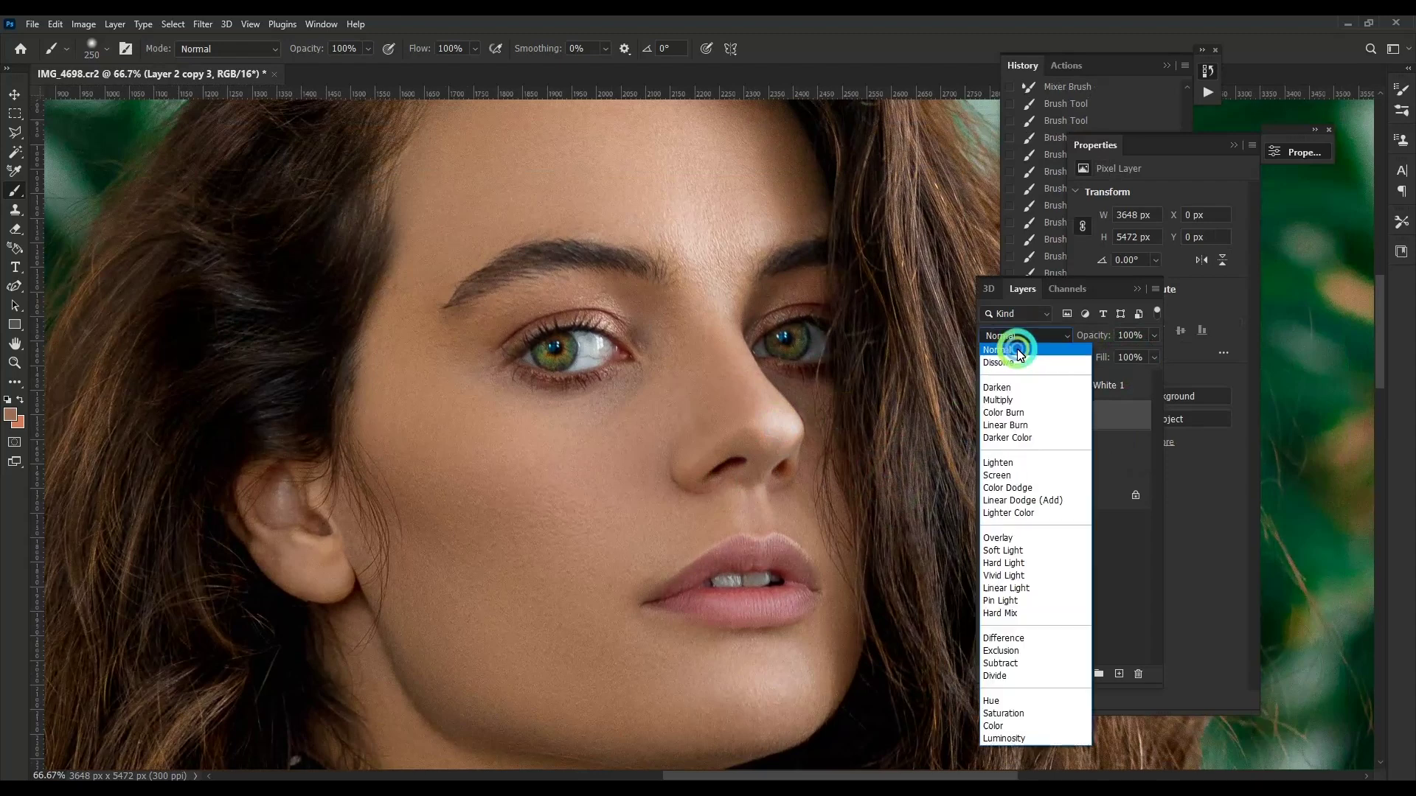
click(1065, 481)
alt+click(1058, 673)
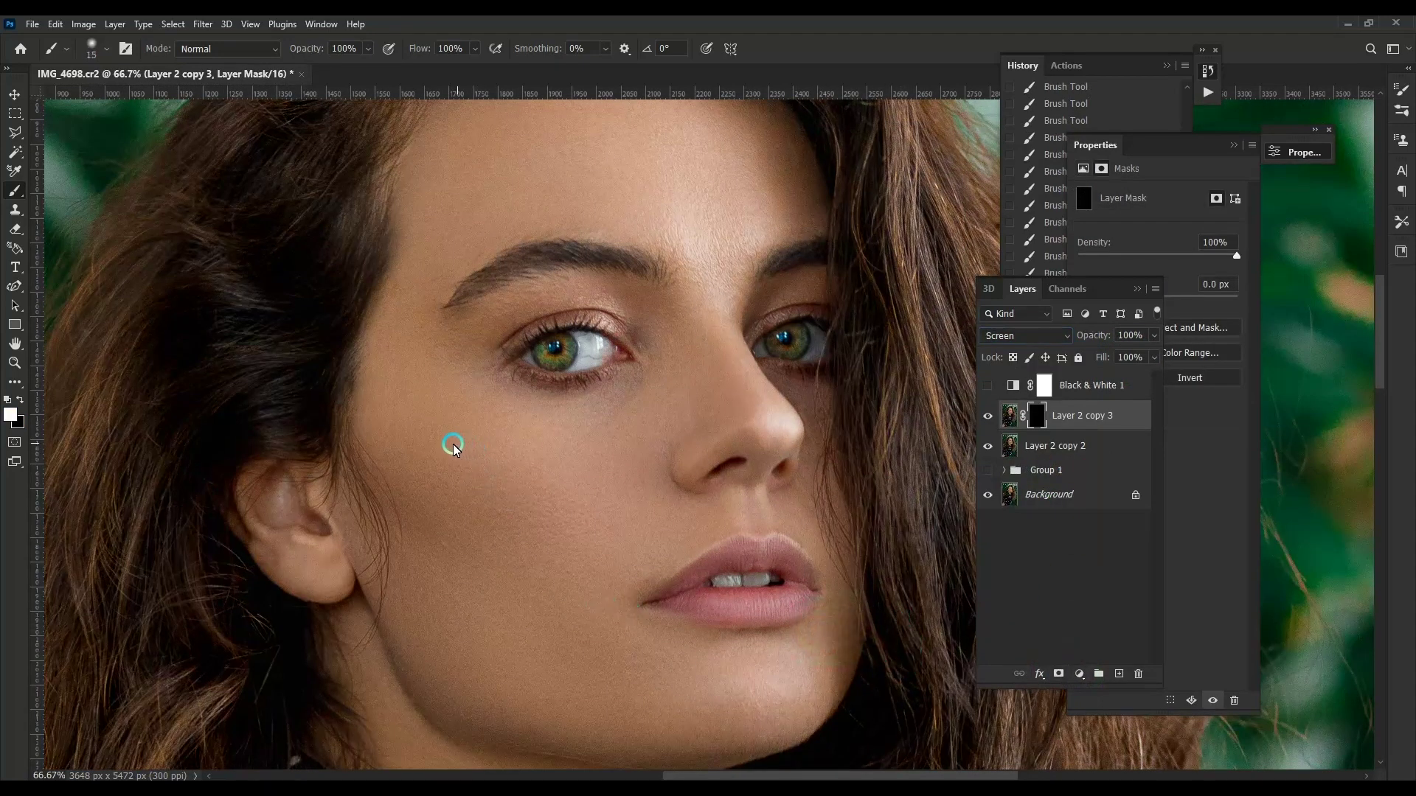
Step: Paint highlights above the upper lip, beside the lips, and on the nose
drag(421, 421, 583, 504)
scroll(464, 578, down, 1)
mouse_move(421, 538)
mouse_down()
mouse_move(439, 600)
mouse_move(585, 647)
mouse_move(737, 643)
mouse_up()
key(bracketleft)
key(bracketleft)
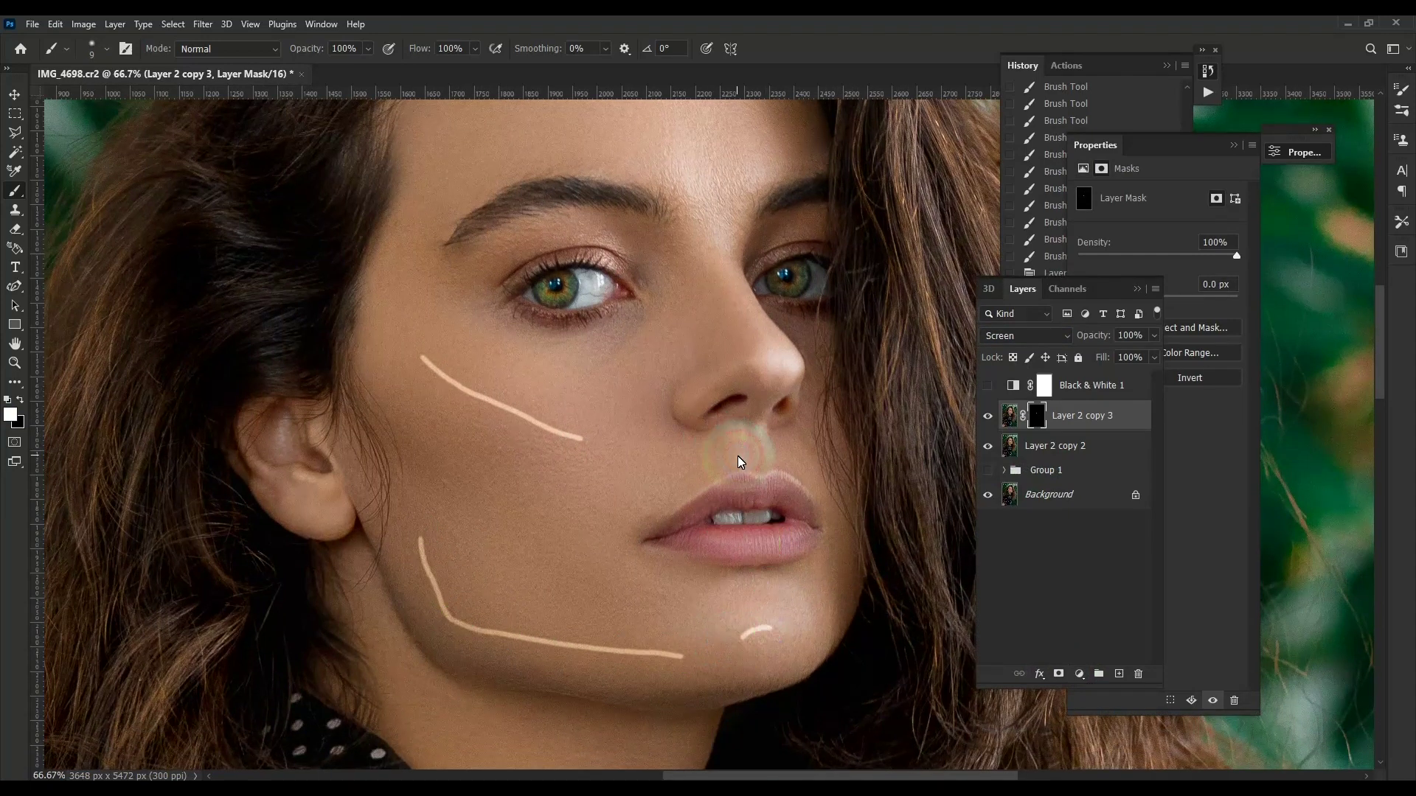
mouse_move(739, 457)
mouse_down()
mouse_move(737, 445)
mouse_move(768, 455)
mouse_up()
key(ctrl+plus)
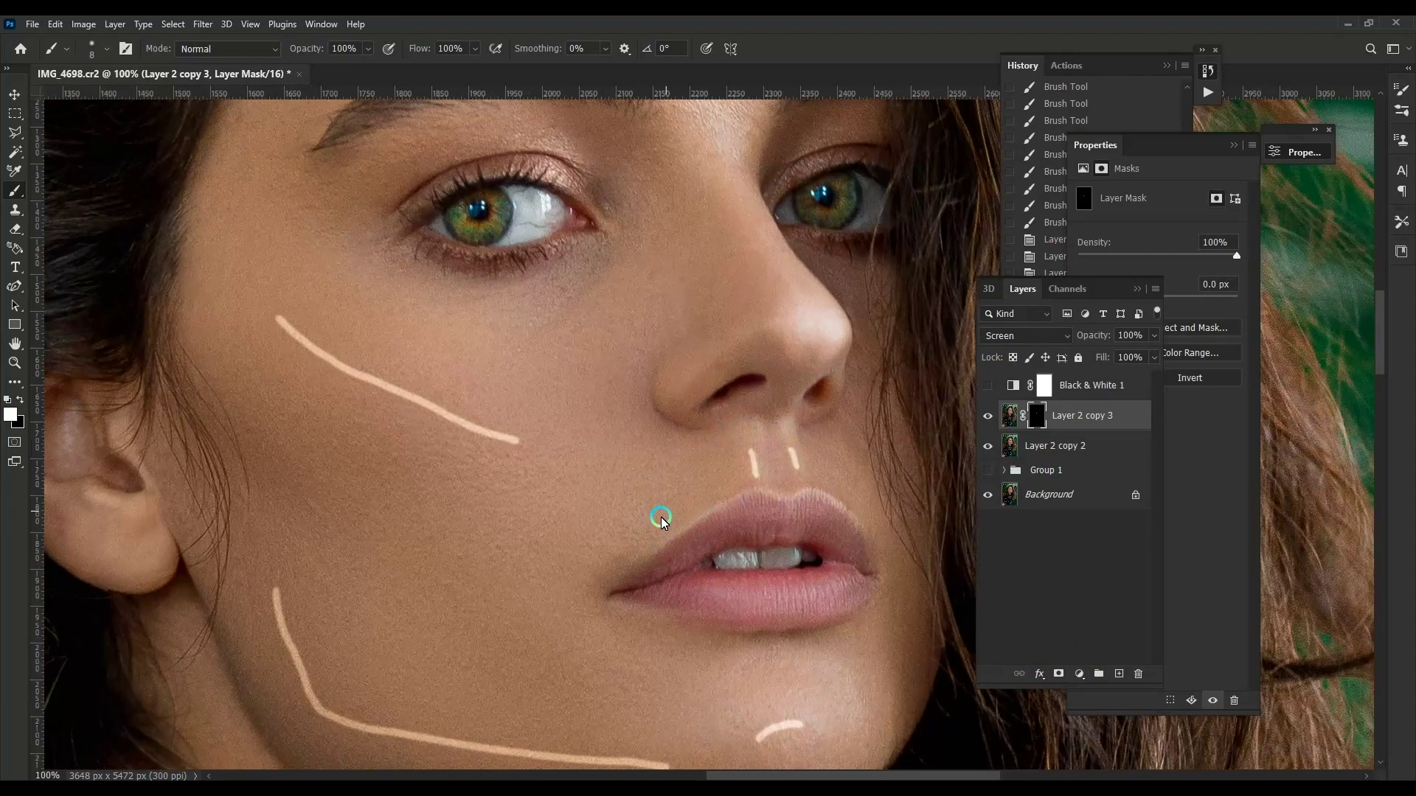
mouse_move(625, 557)
mouse_down()
mouse_move(752, 446)
mouse_move(786, 460)
mouse_up()
scroll(723, 486, up, 3)
drag(677, 485, 654, 506)
Step: Paint highlights at the outer eye corner and along both eyebrows
scroll(701, 490, up, 1)
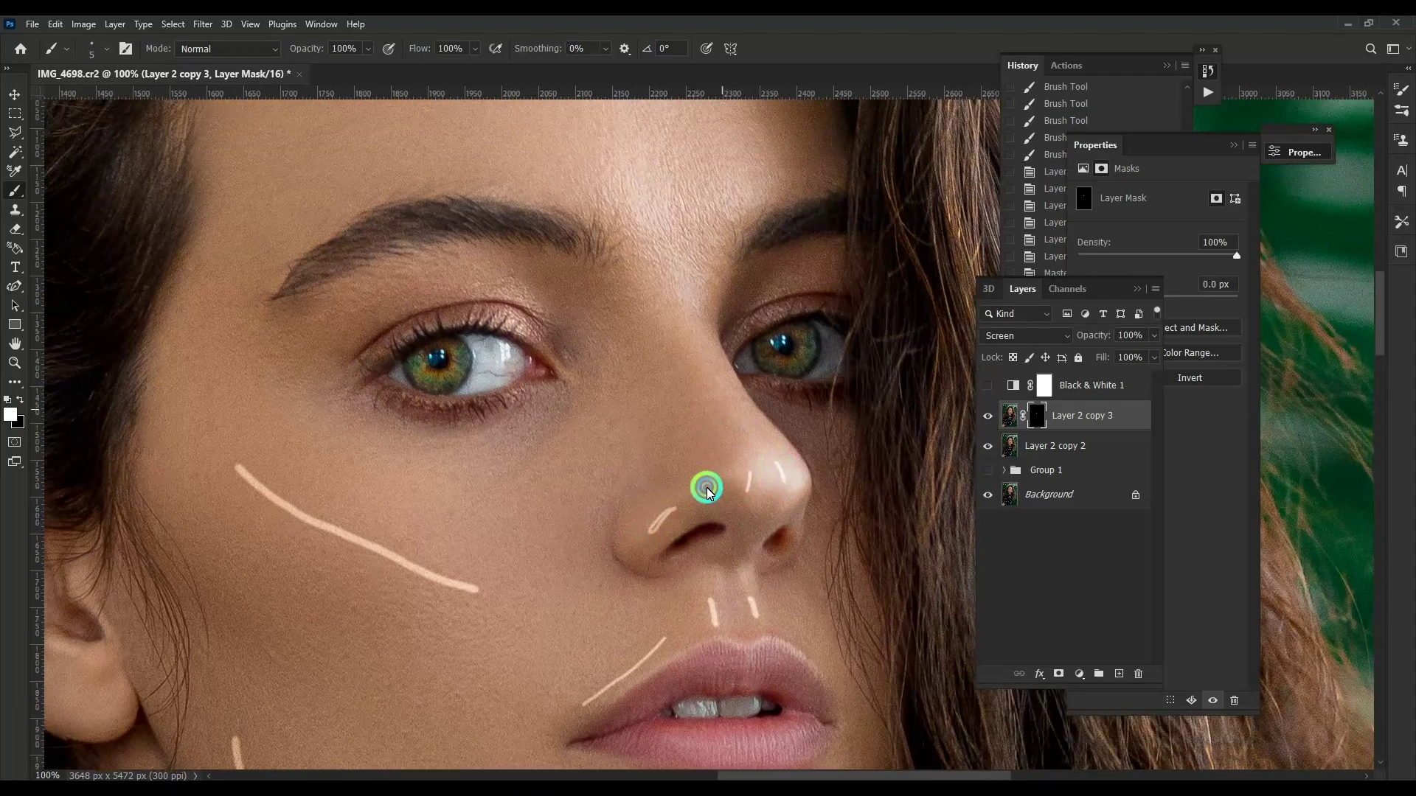
scroll(686, 443, up, 3)
drag(677, 404, 736, 467)
scroll(693, 417, left, 5)
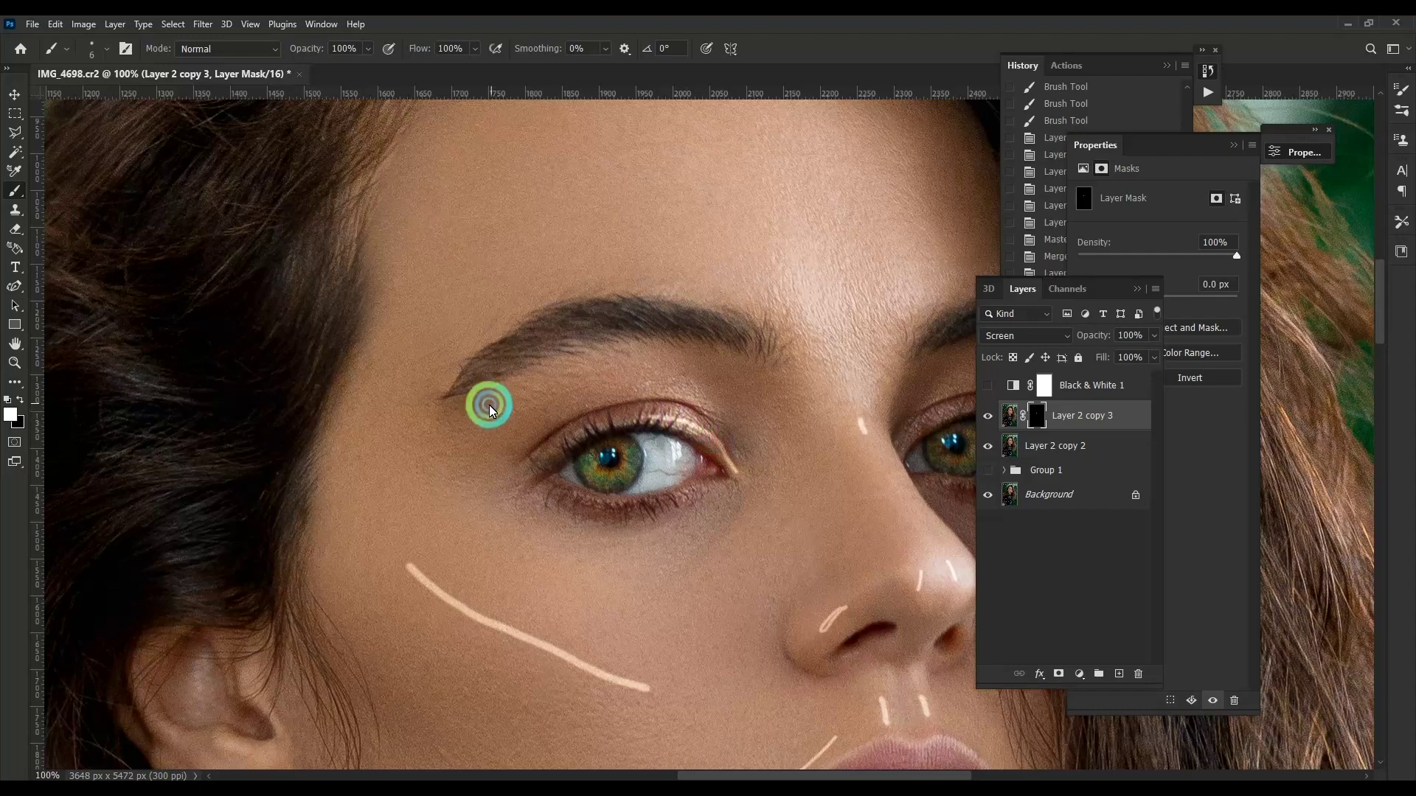
drag(475, 405, 616, 368)
scroll(767, 390, up, 2)
scroll(767, 390, right, 6)
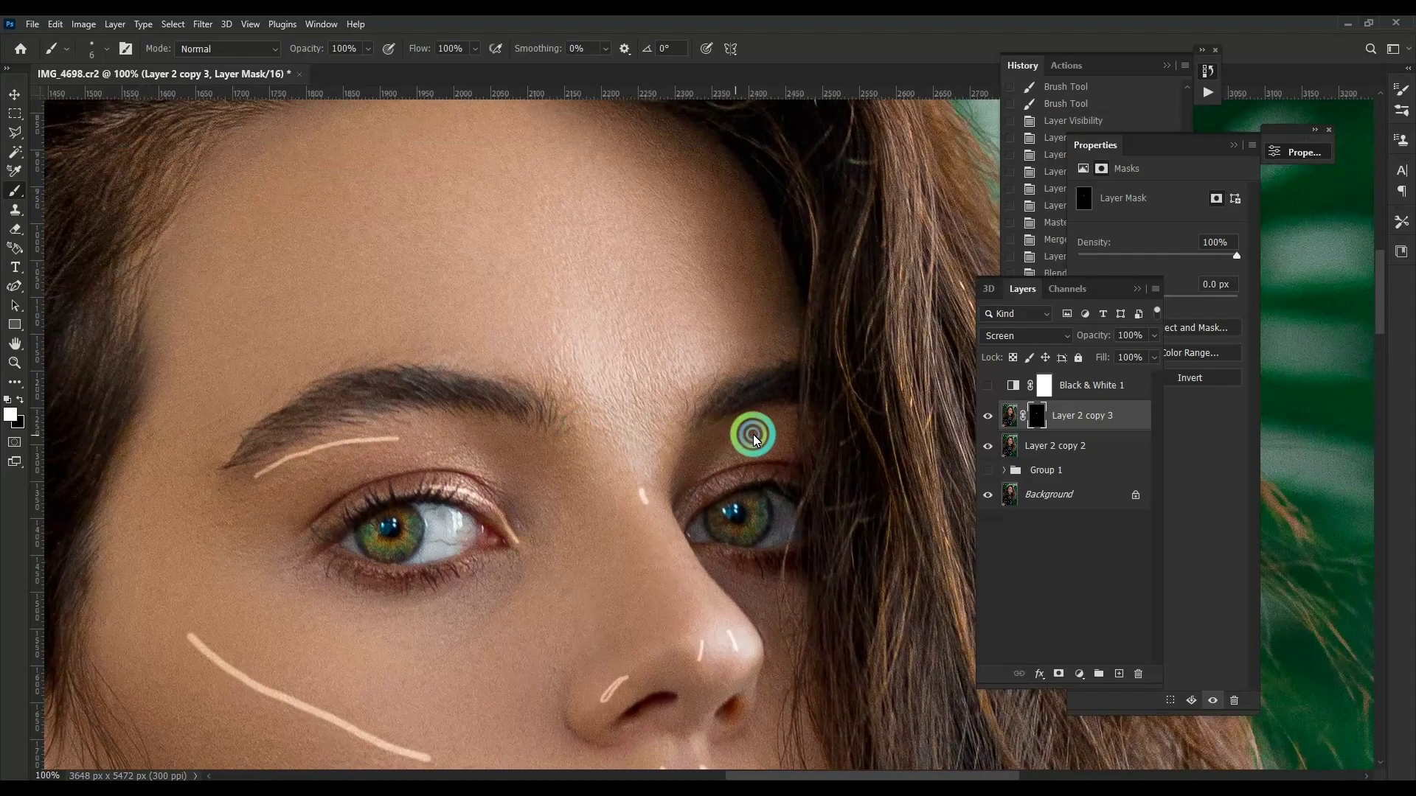
drag(737, 415, 771, 409)
scroll(738, 421, up, 2)
drag(666, 435, 715, 402)
drag(483, 430, 398, 409)
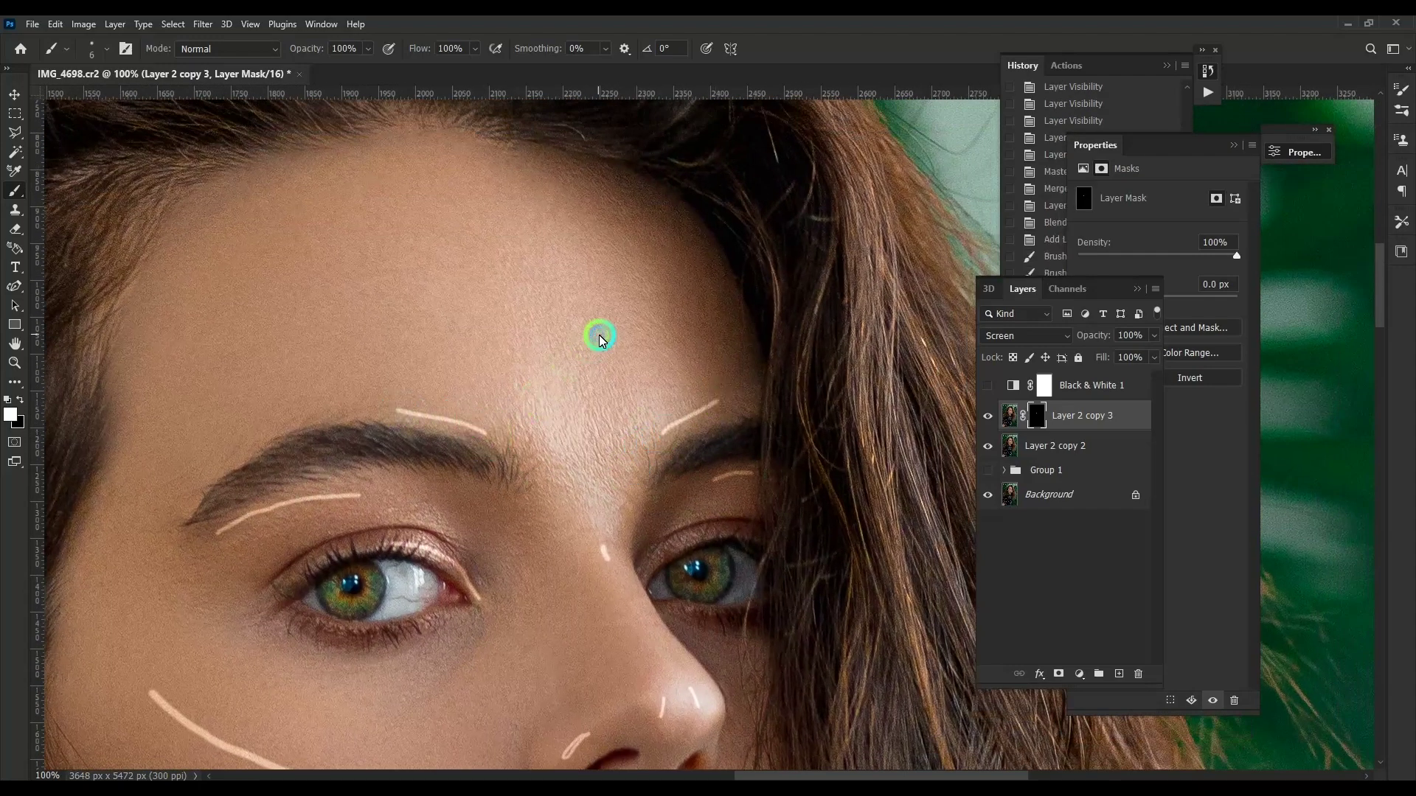
Step: Add highlight strokes across the brows and forehead
scroll(600, 332, up, 2)
scroll(600, 332, left, 1)
drag(636, 366, 659, 430)
drag(453, 374, 501, 458)
scroll(516, 398, left, 3)
scroll(516, 398, down, 1)
drag(544, 373, 578, 405)
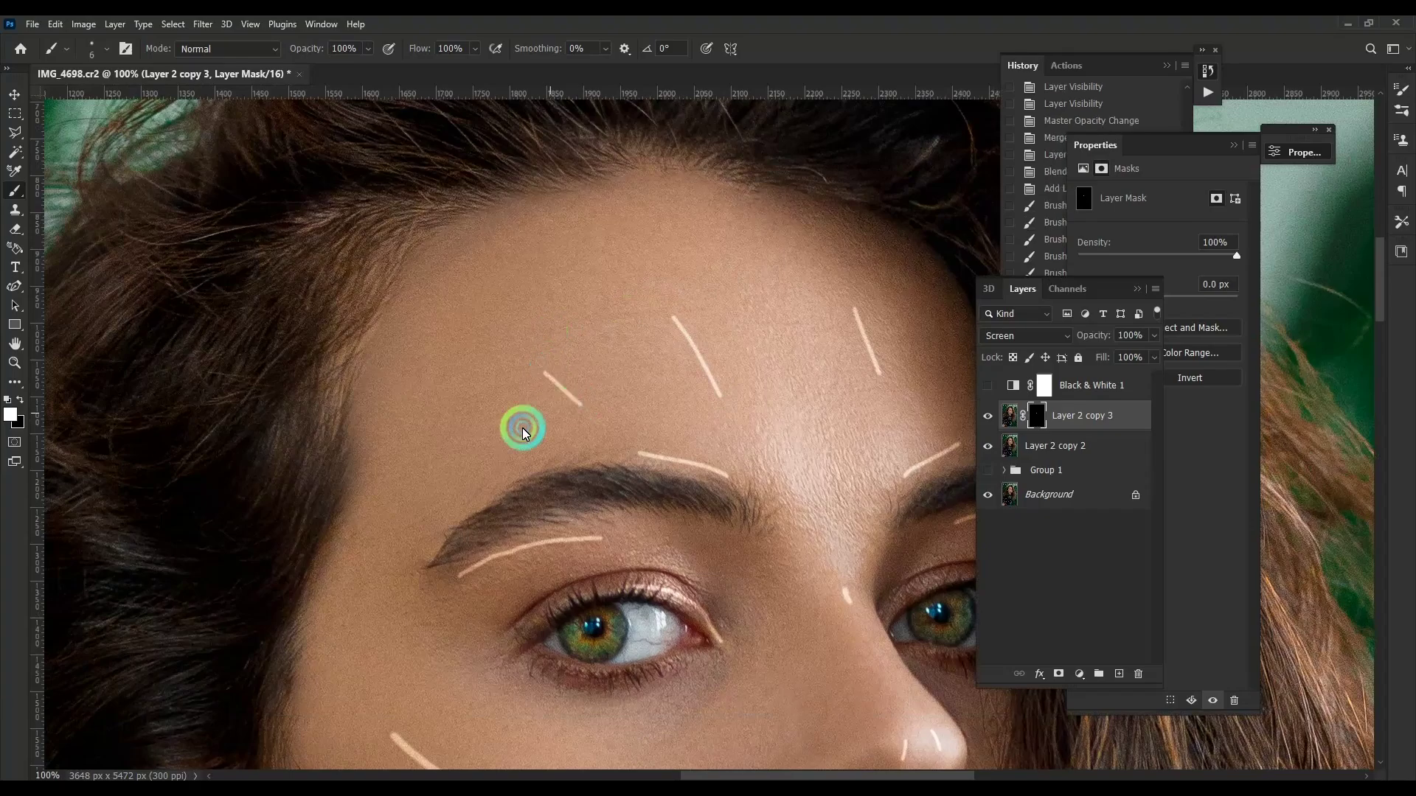
drag(509, 357, 573, 300)
Step: Paint highlight lines down the jaw and neck
scroll(545, 281, down, 4)
scroll(546, 280, left, 1)
scroll(538, 383, down, 3)
scroll(537, 383, right, 1)
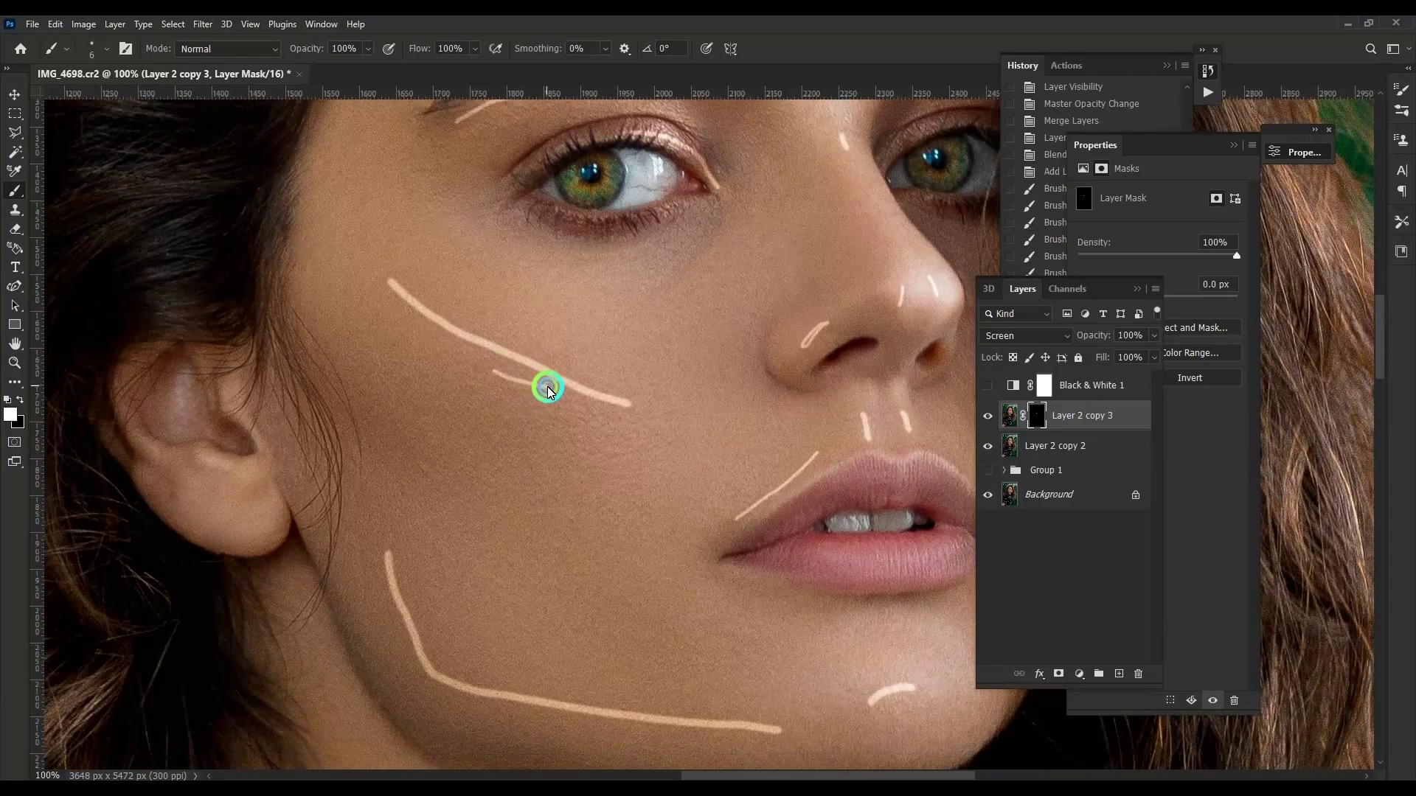
scroll(481, 398, right, 3)
scroll(481, 398, down, 1)
scroll(690, 387, down, 1)
scroll(690, 387, down, 4)
scroll(689, 387, left, 2)
drag(538, 450, 514, 516)
drag(629, 442, 531, 627)
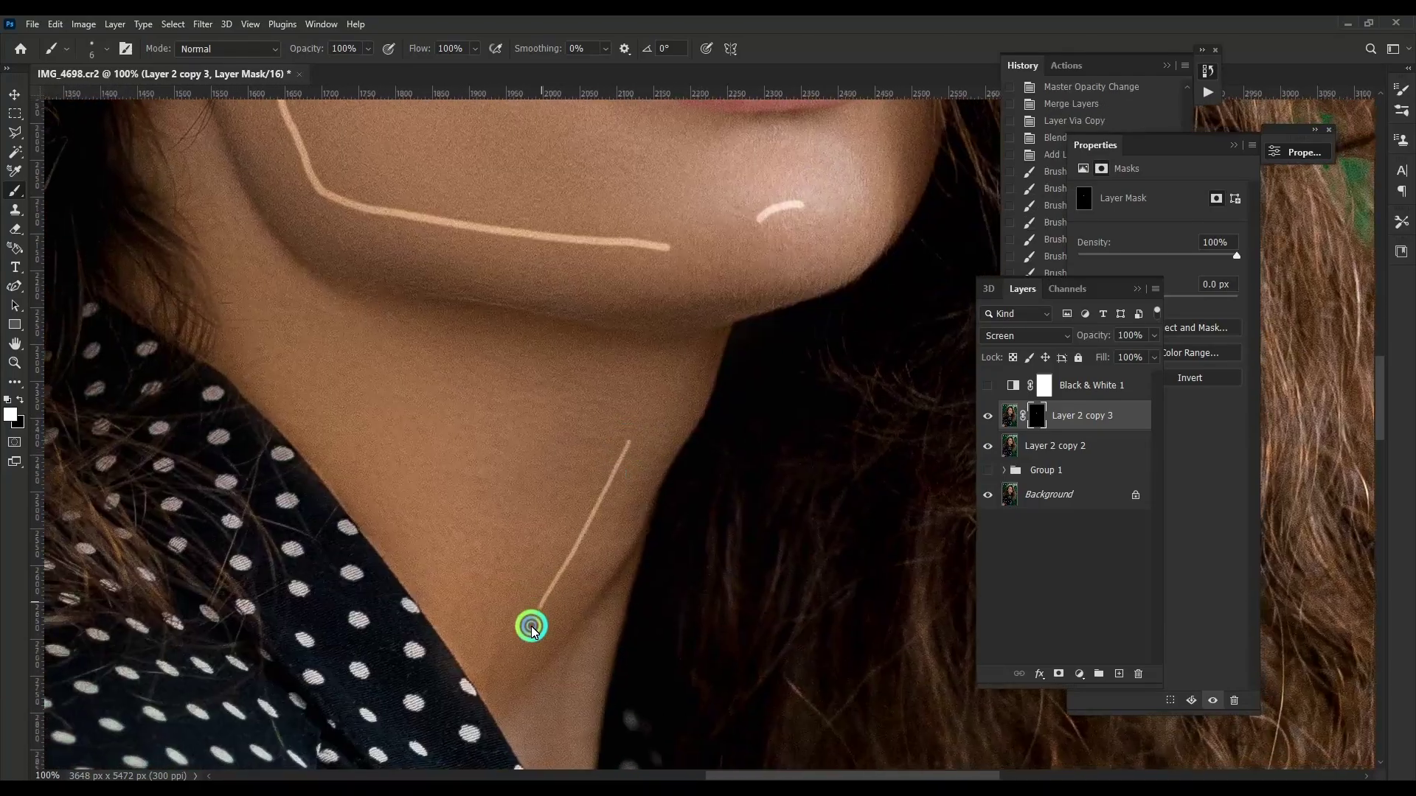
drag(323, 352, 454, 506)
scroll(569, 396, up, 3)
scroll(569, 395, right, 2)
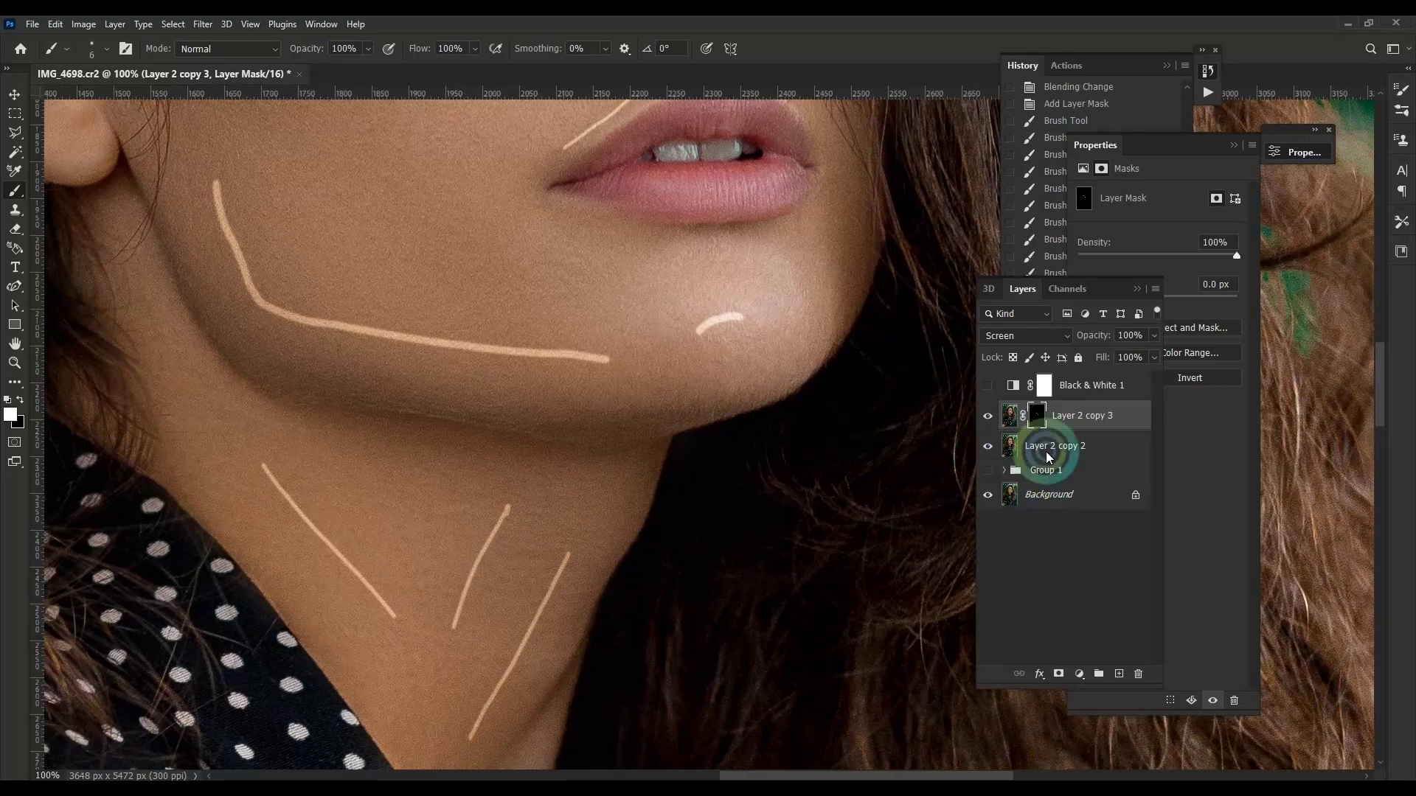
Step: Feather the highlight layer's mask to 38.5 px
click(1151, 287)
click(1149, 297)
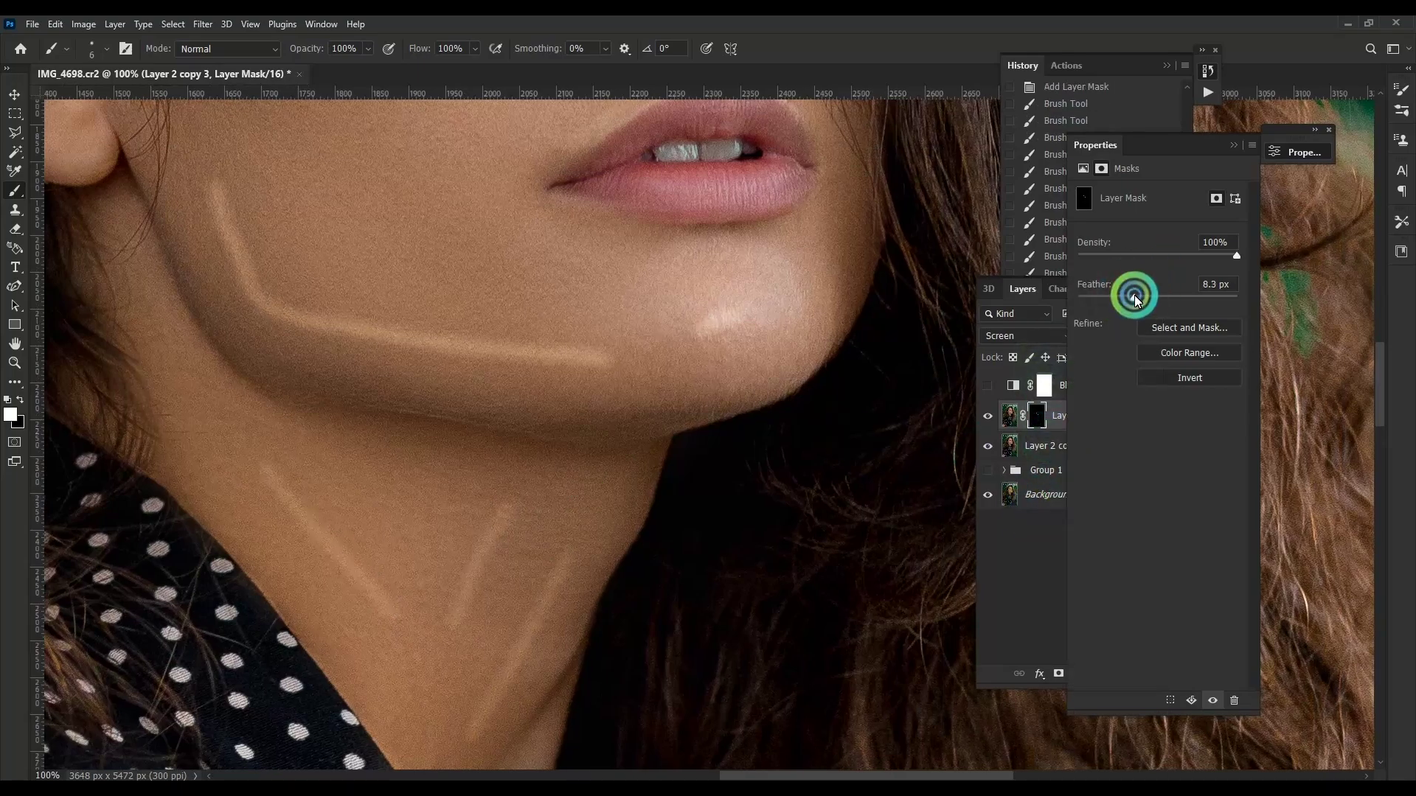
scroll(544, 310, down, 2)
scroll(689, 357, up, 1)
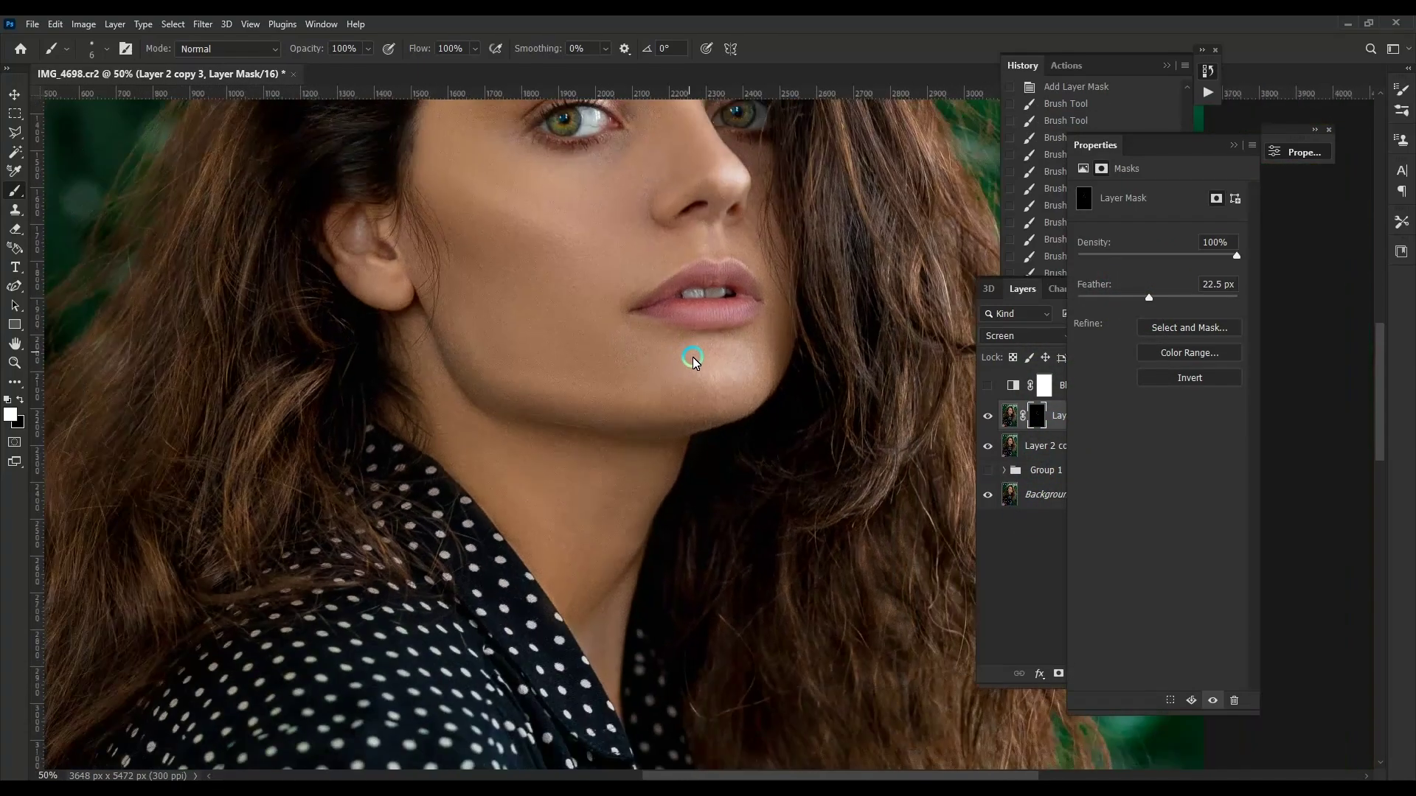
click(1159, 298)
Step: Duplicate the highlight layer twice, feathering the copy's mask to 67 px
key(ctrl+j)
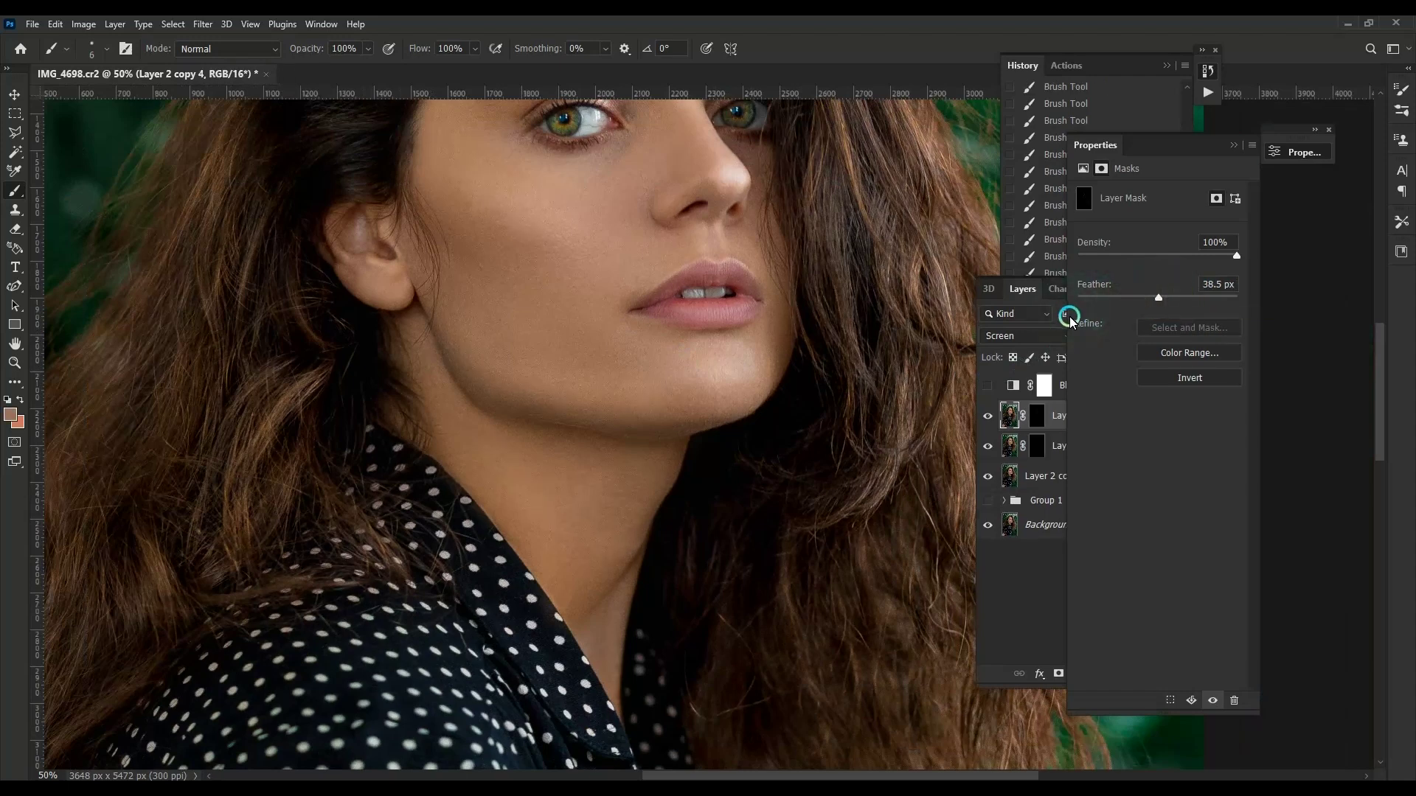
click(1170, 298)
drag(806, 254, 797, 430)
click(1052, 412)
key(ctrl+j)
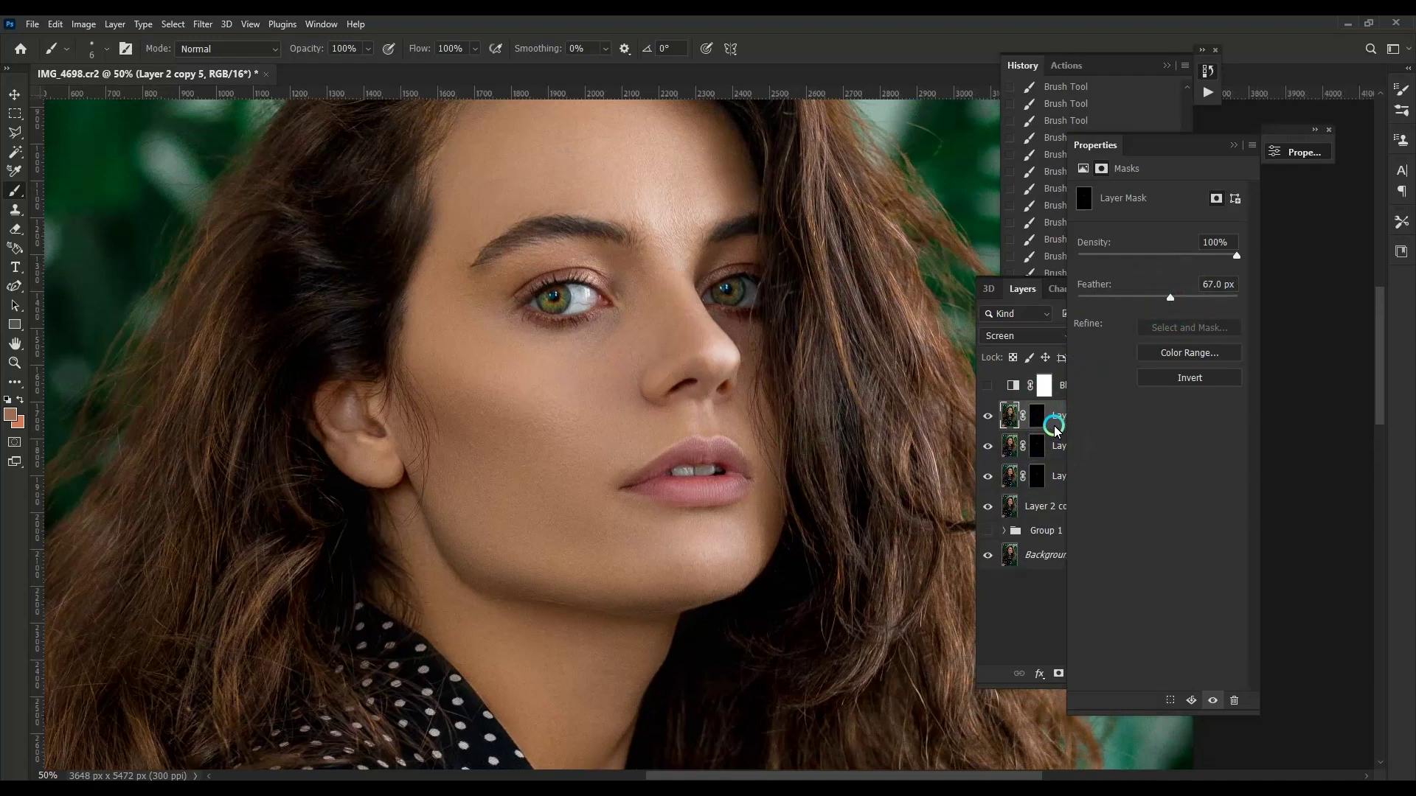
mouse_move(772, 309)
mouse_down()
mouse_move(784, 476)
mouse_move(753, 380)
mouse_up()
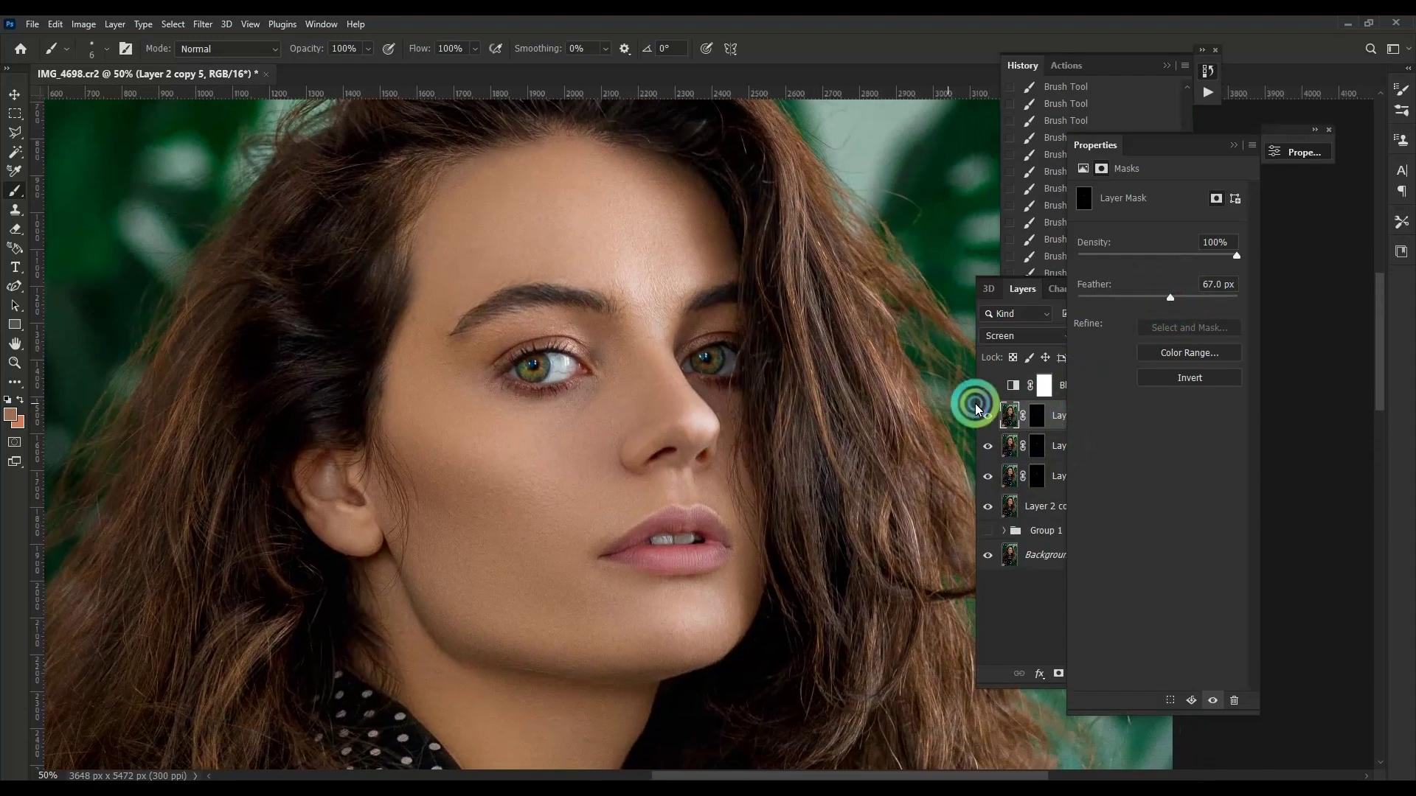
Step: Group the three highlight copies into Group 2 and compare with it hidden
shift+click(1053, 445)
shift+click(1058, 483)
key(ctrl+g)
click(989, 410)
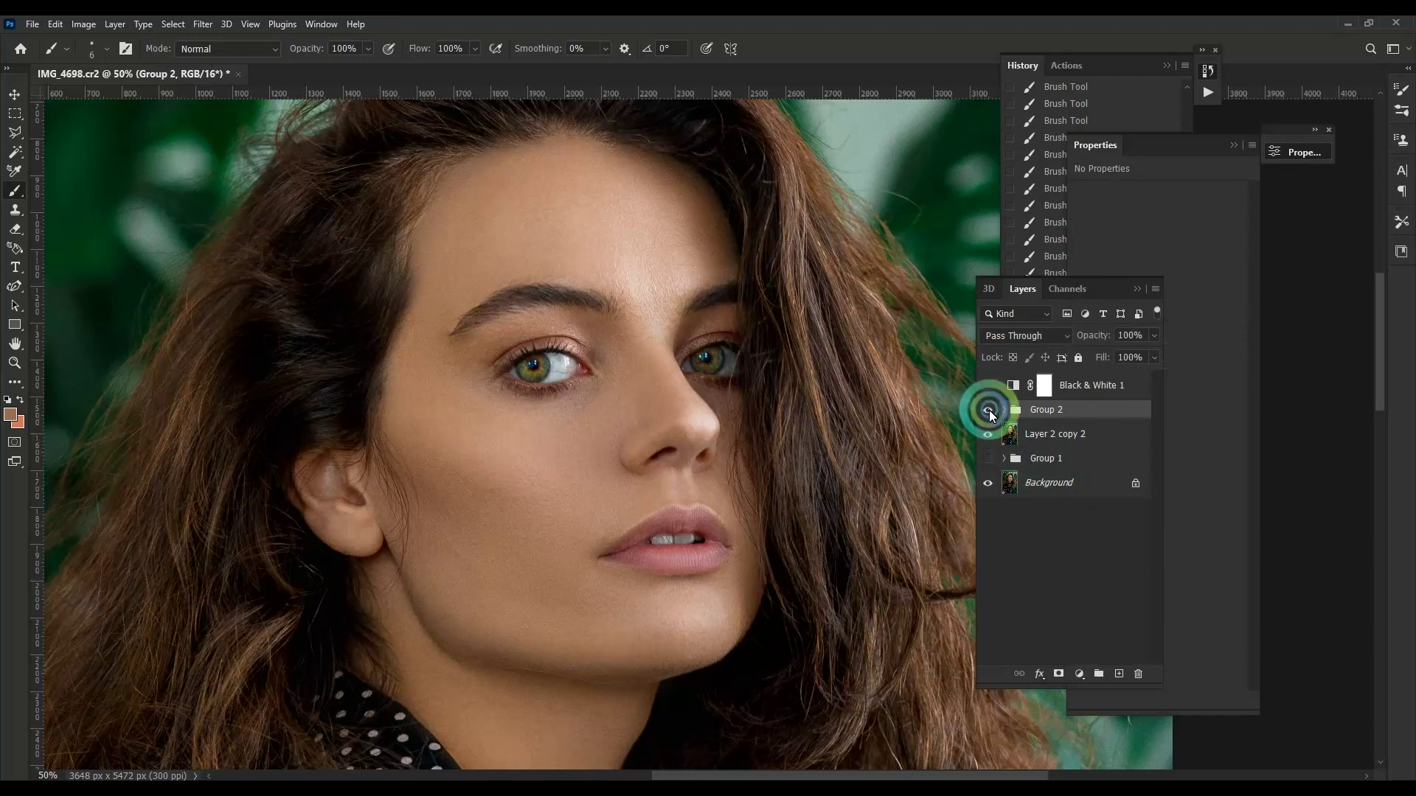
click(988, 410)
Step: Lower Group 2 to 51% opacity and stamp all visible layers into Layer 2
click(1130, 337)
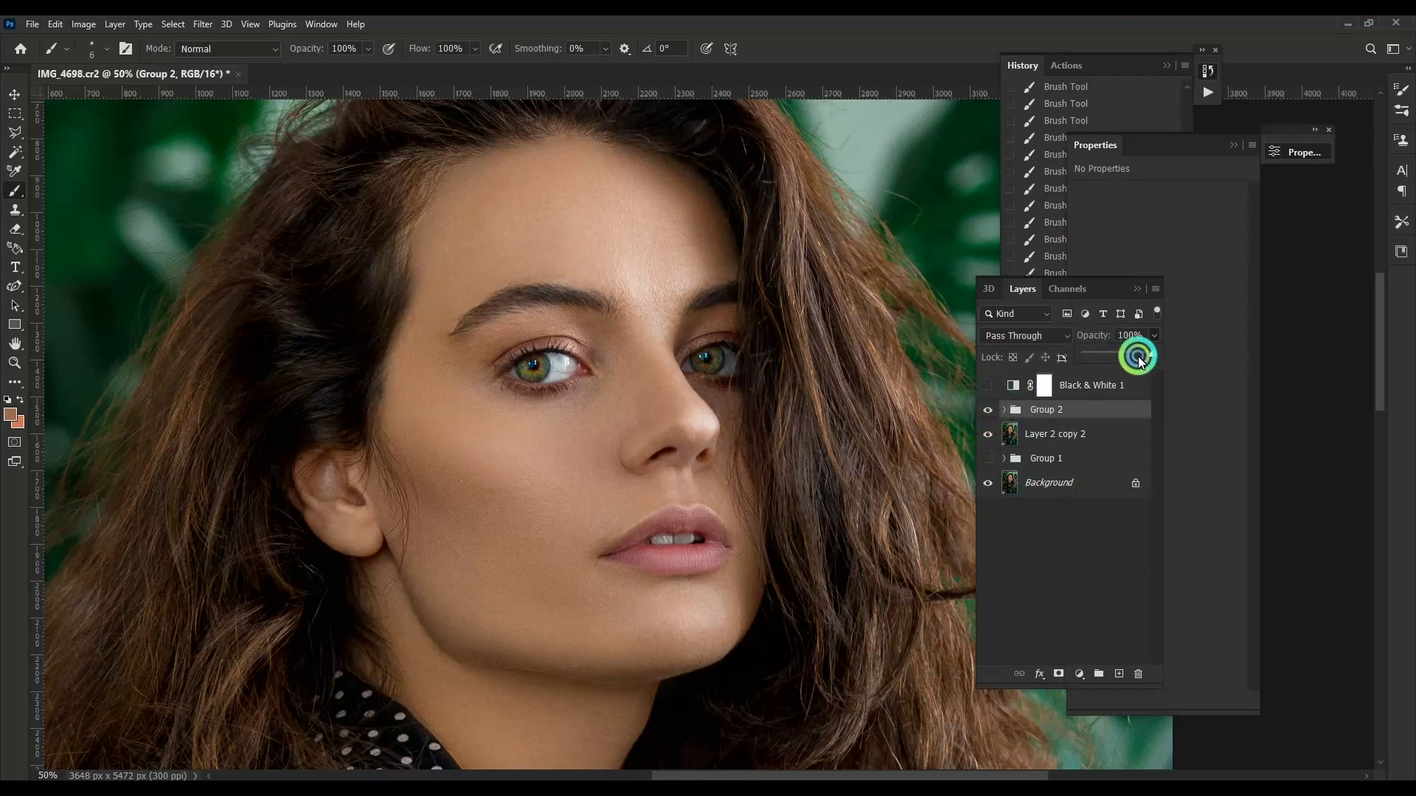
drag(1138, 360, 1117, 356)
shift+click(1054, 435)
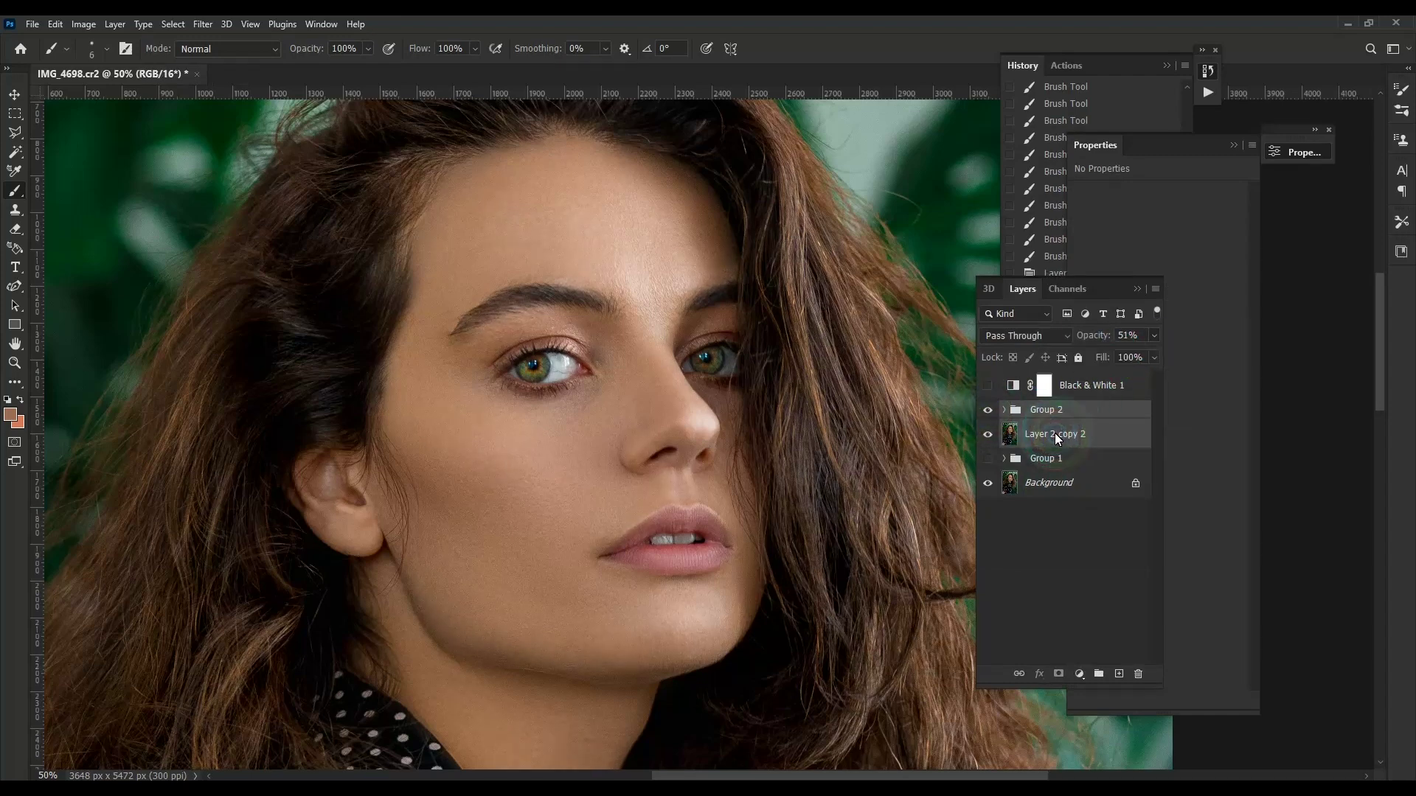
key(ctrl+shift+alt+e)
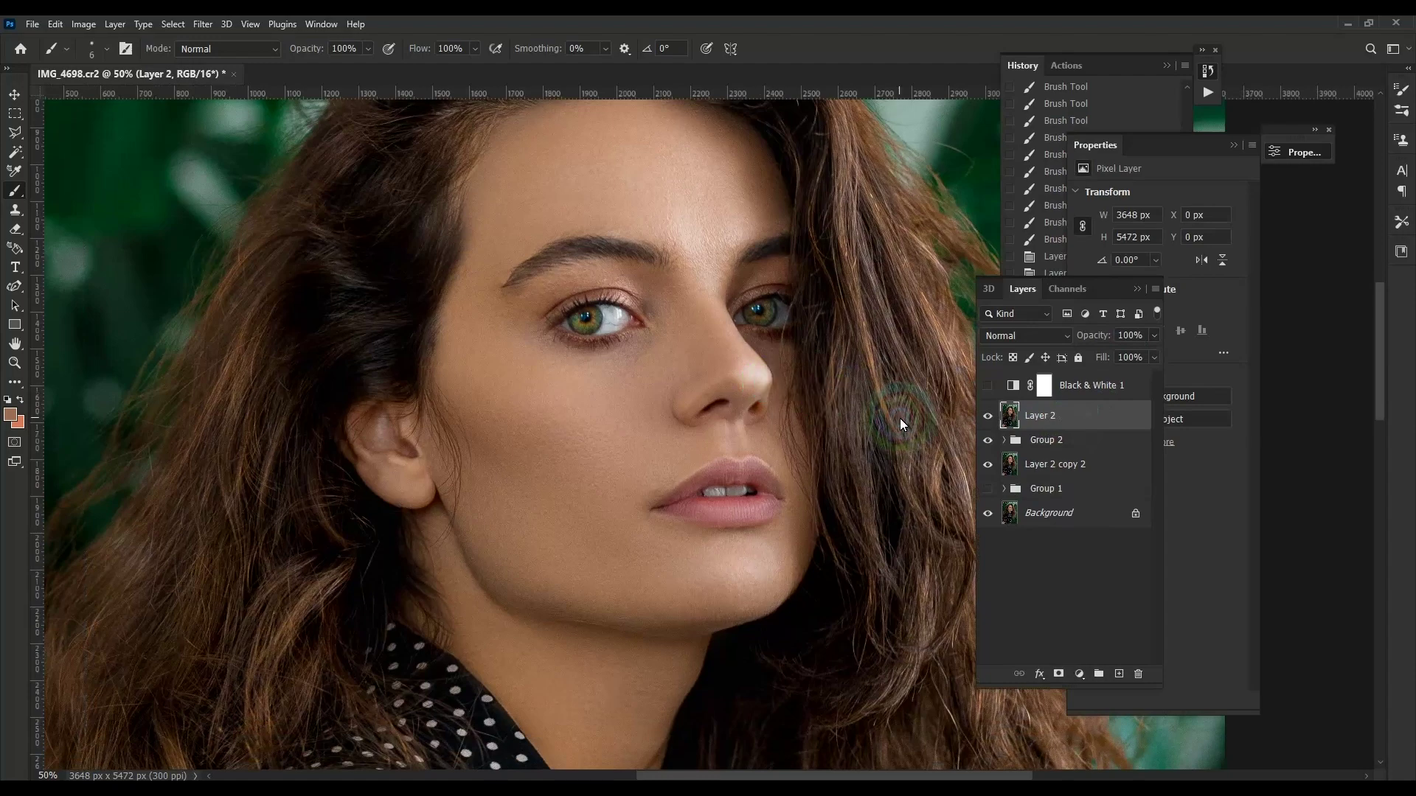
Step: Duplicate the merged layer as a Multiply-mode copy hidden behind a black mask
key(ctrl+j)
click(1022, 336)
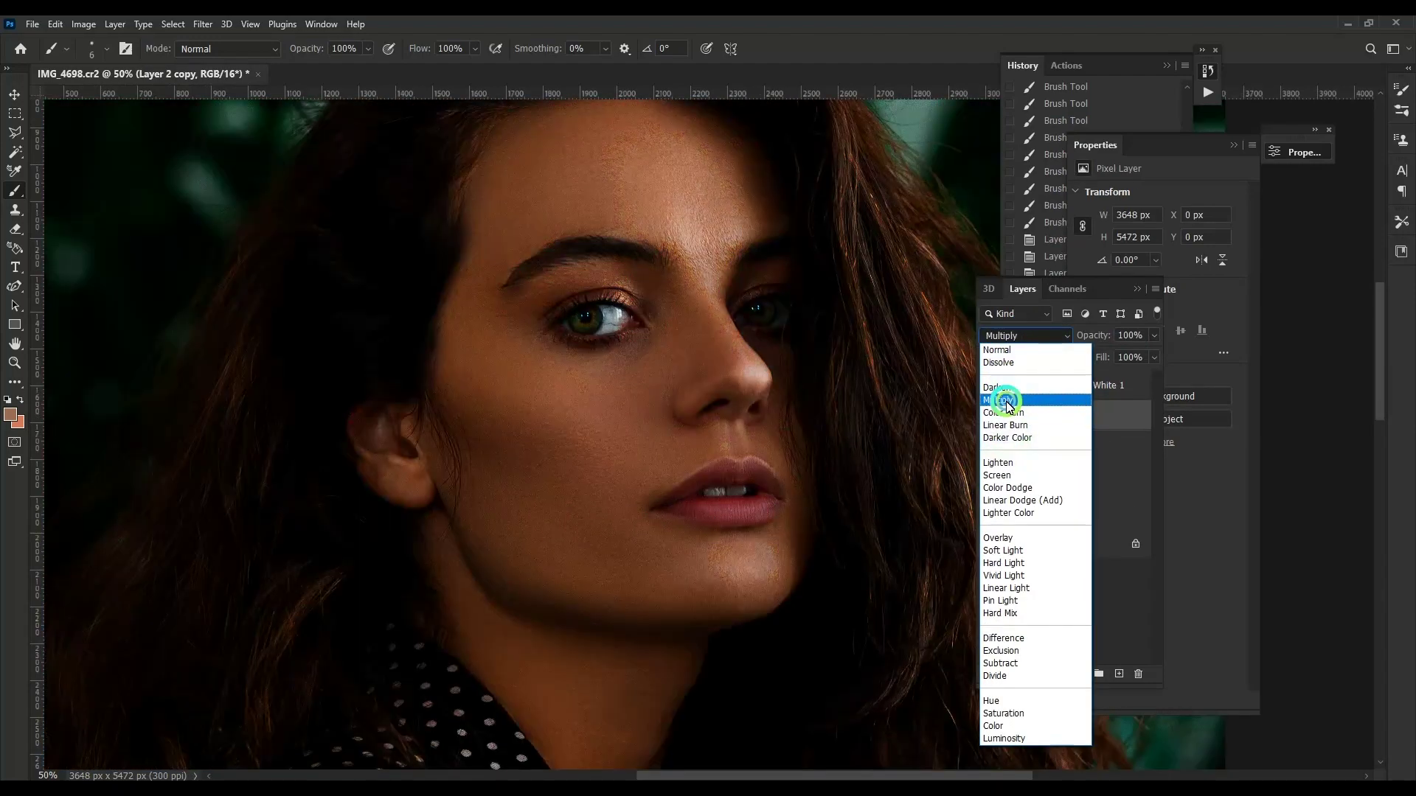
click(1010, 396)
alt+click(1063, 676)
Step: Paint shadow lines along both nostril creases, the side of the nose and the nose bridge
alt+scroll(636, 506, up, 1)
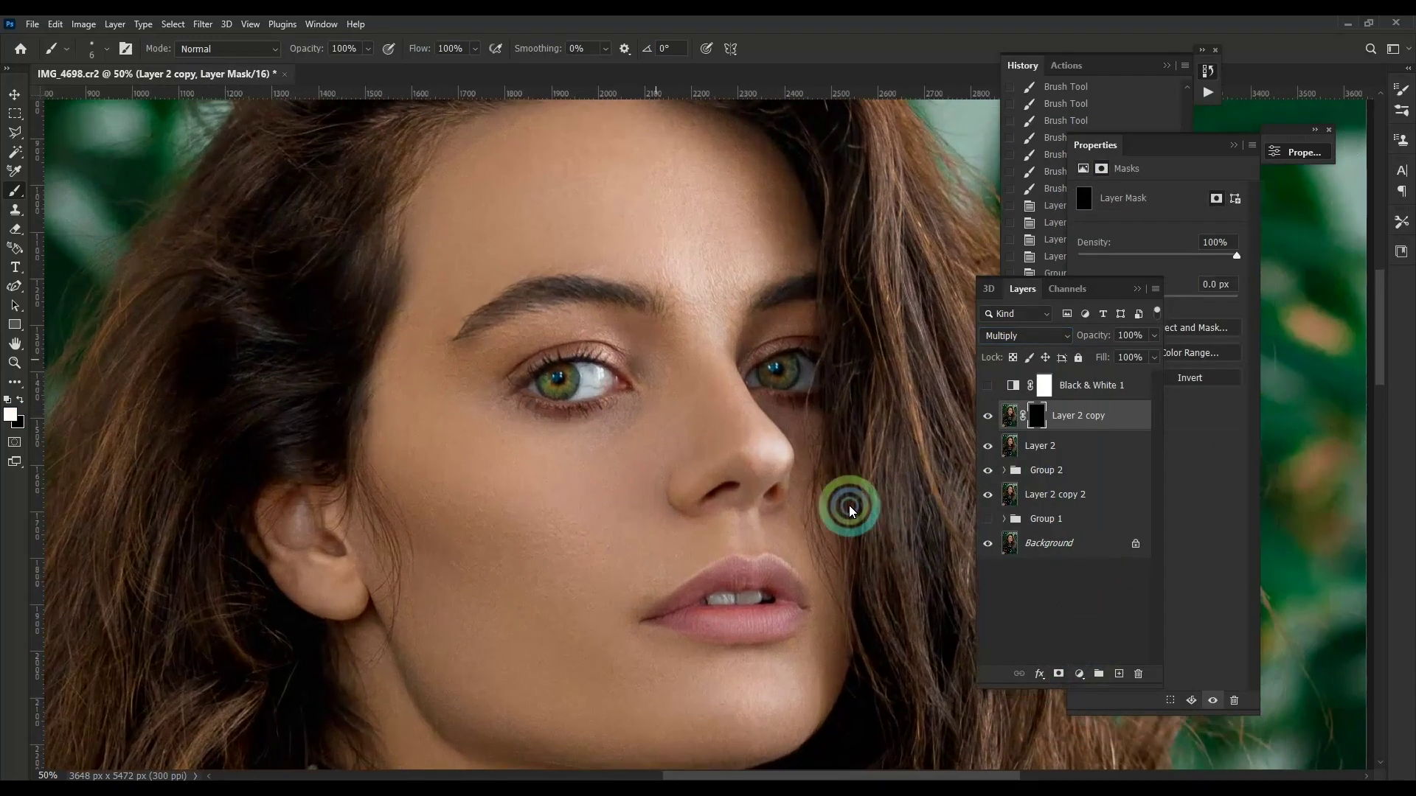
alt+scroll(787, 514, up, 1)
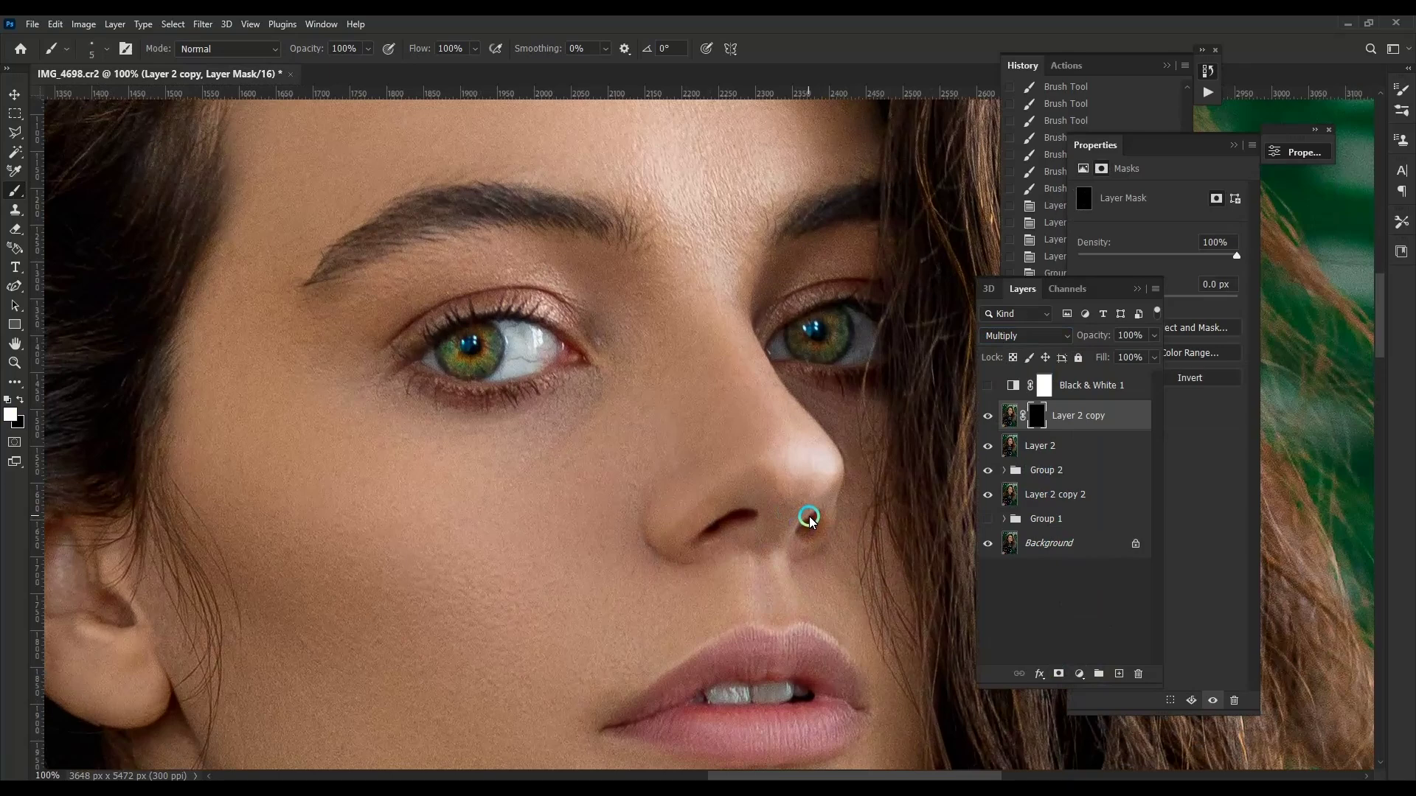
drag(789, 562, 825, 543)
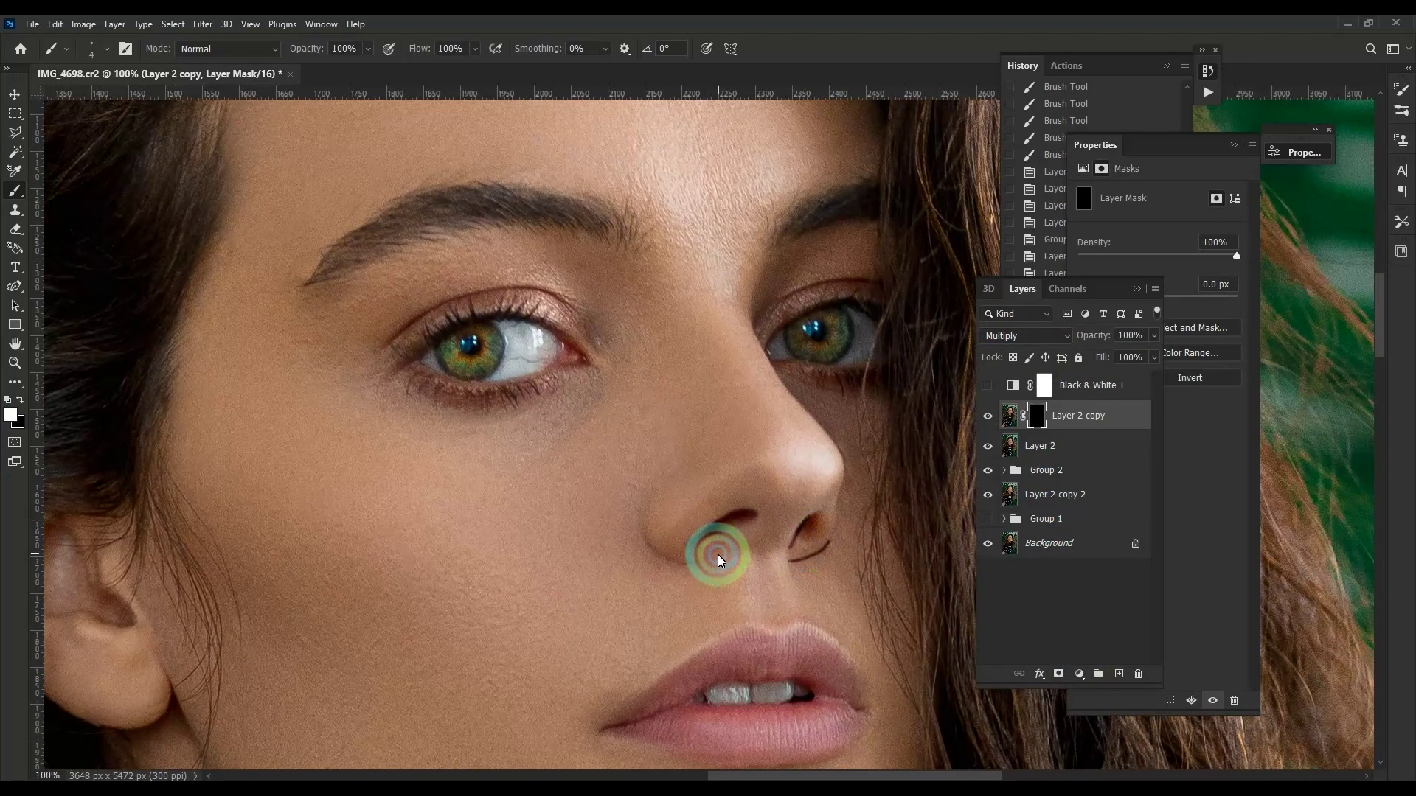
drag(719, 558, 661, 490)
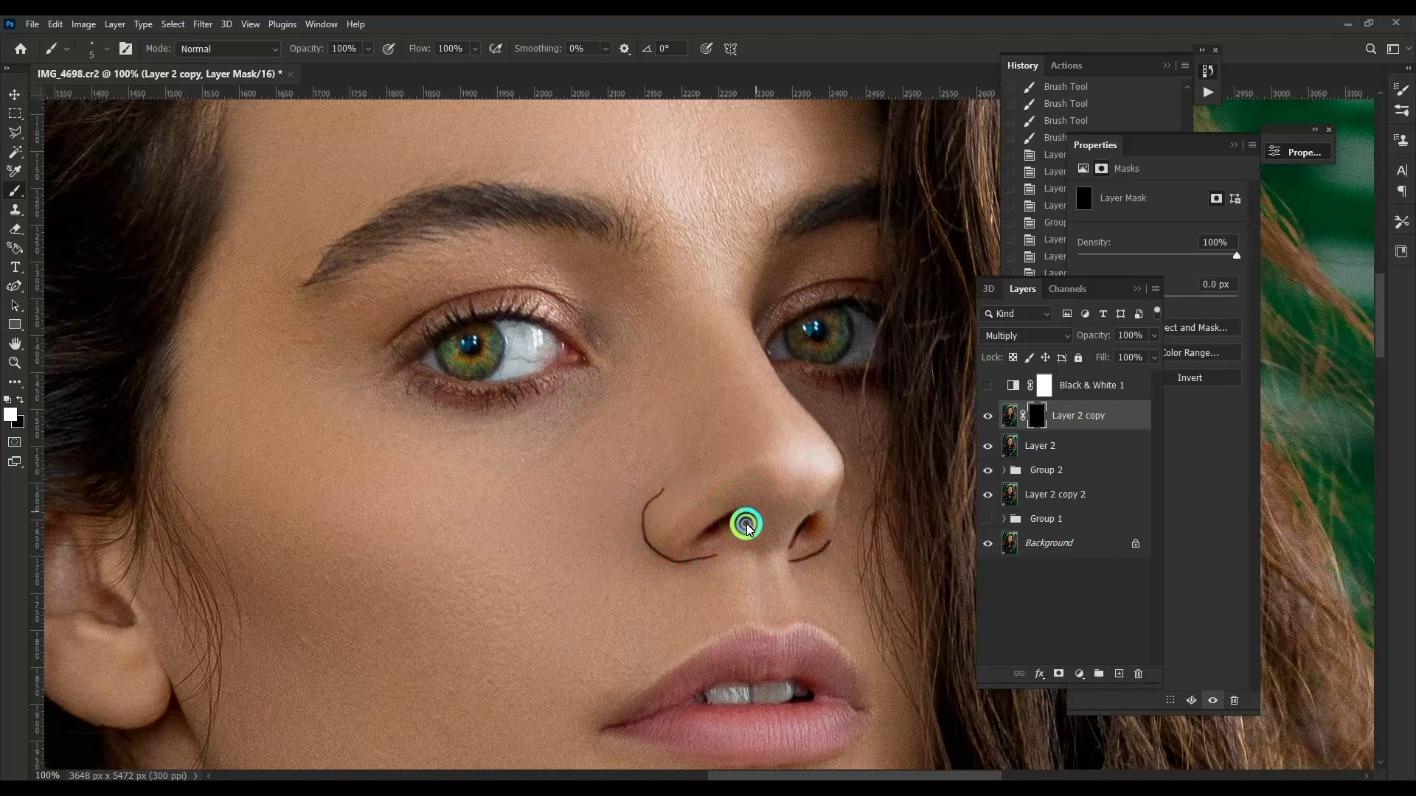
mouse_move(746, 525)
mouse_down()
mouse_move(784, 506)
mouse_move(764, 481)
mouse_move(806, 420)
mouse_move(734, 306)
mouse_up()
drag(628, 283, 701, 393)
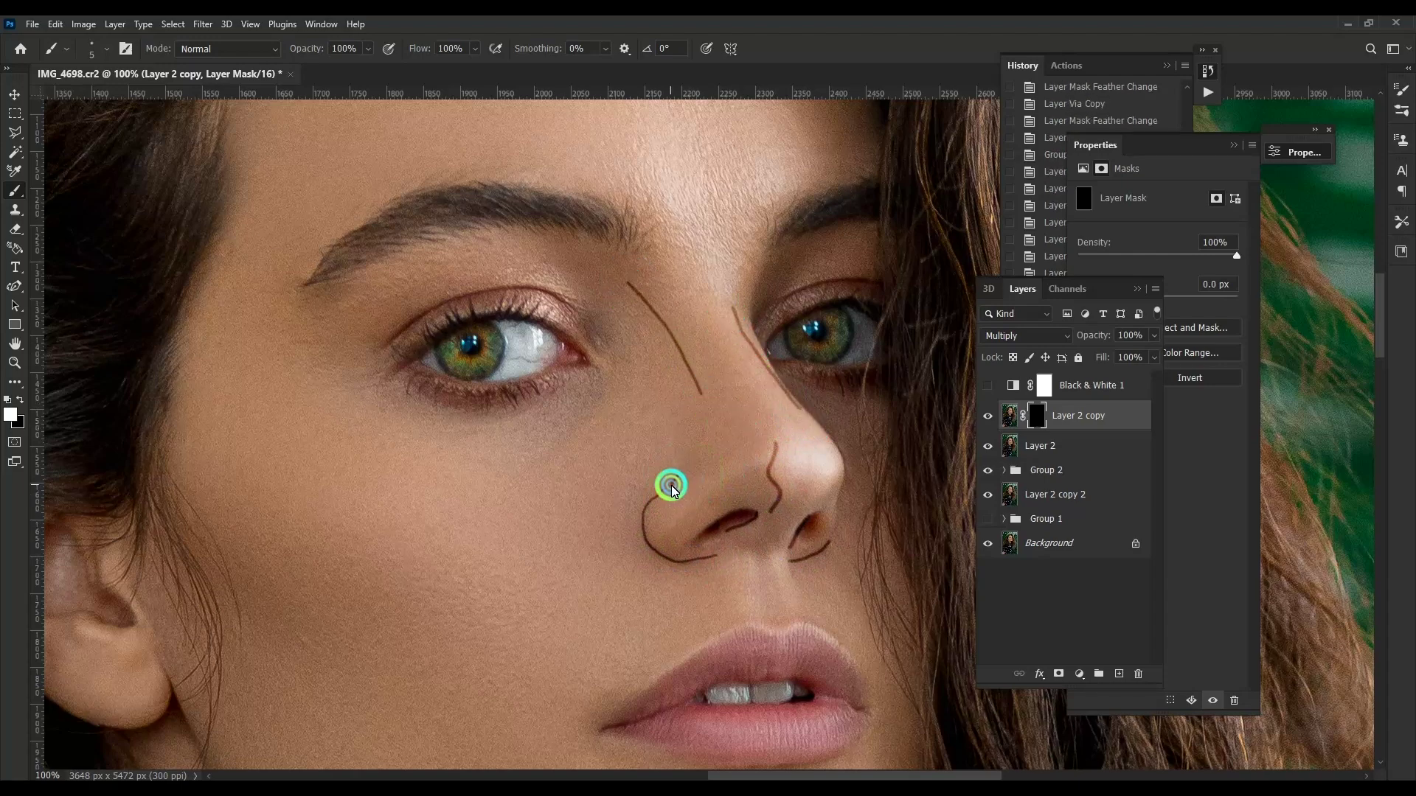
Step: Shade the lip line, mouth corner and lower-lip outline with a smaller brush
scroll(742, 516, down, 3)
drag(746, 461, 743, 493)
scroll(768, 560, down, 3)
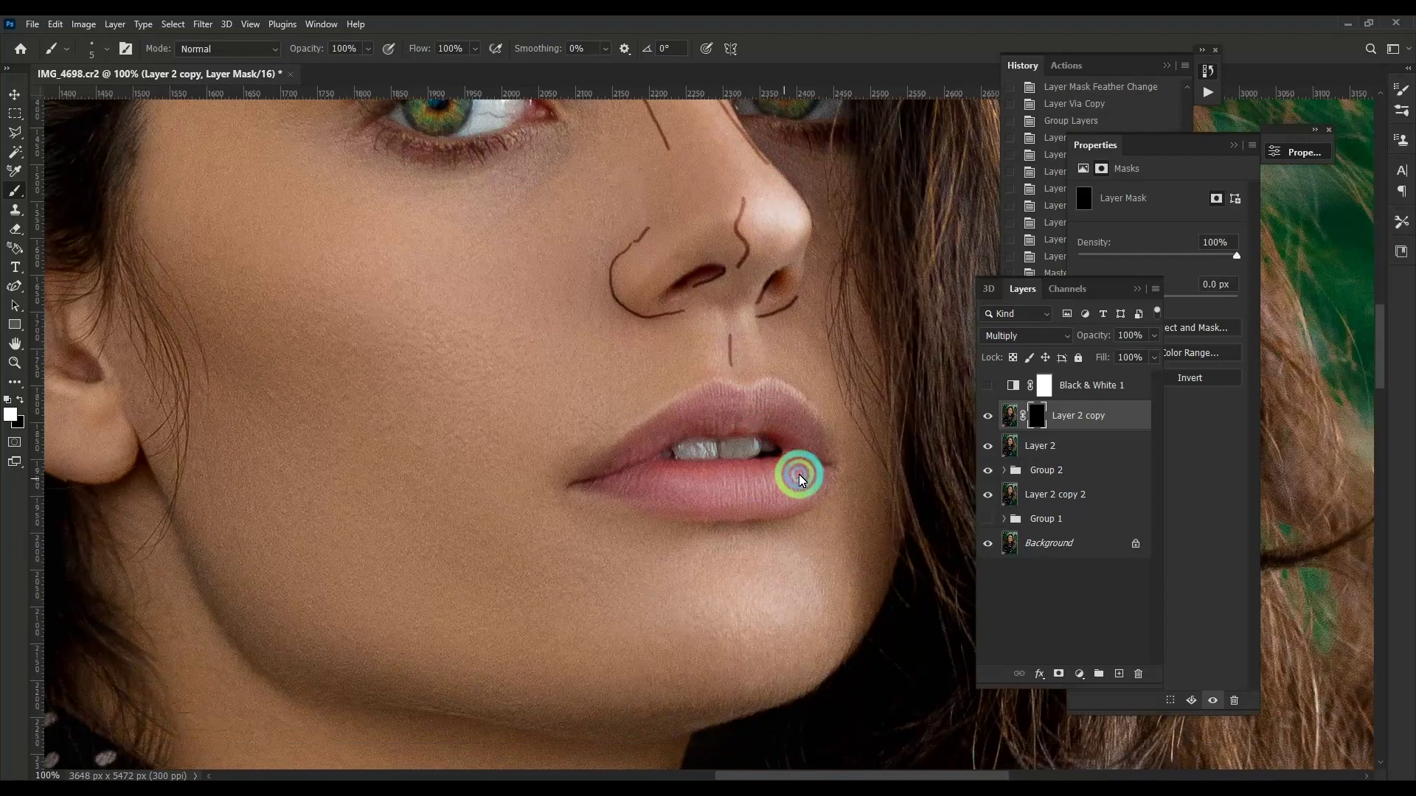
key(bracketleft)
mouse_move(798, 456)
mouse_down()
mouse_move(604, 471)
mouse_move(701, 452)
mouse_move(605, 470)
mouse_move(644, 420)
mouse_move(718, 382)
mouse_move(802, 405)
mouse_up()
mouse_move(804, 483)
mouse_down()
mouse_move(686, 500)
mouse_move(708, 500)
mouse_up()
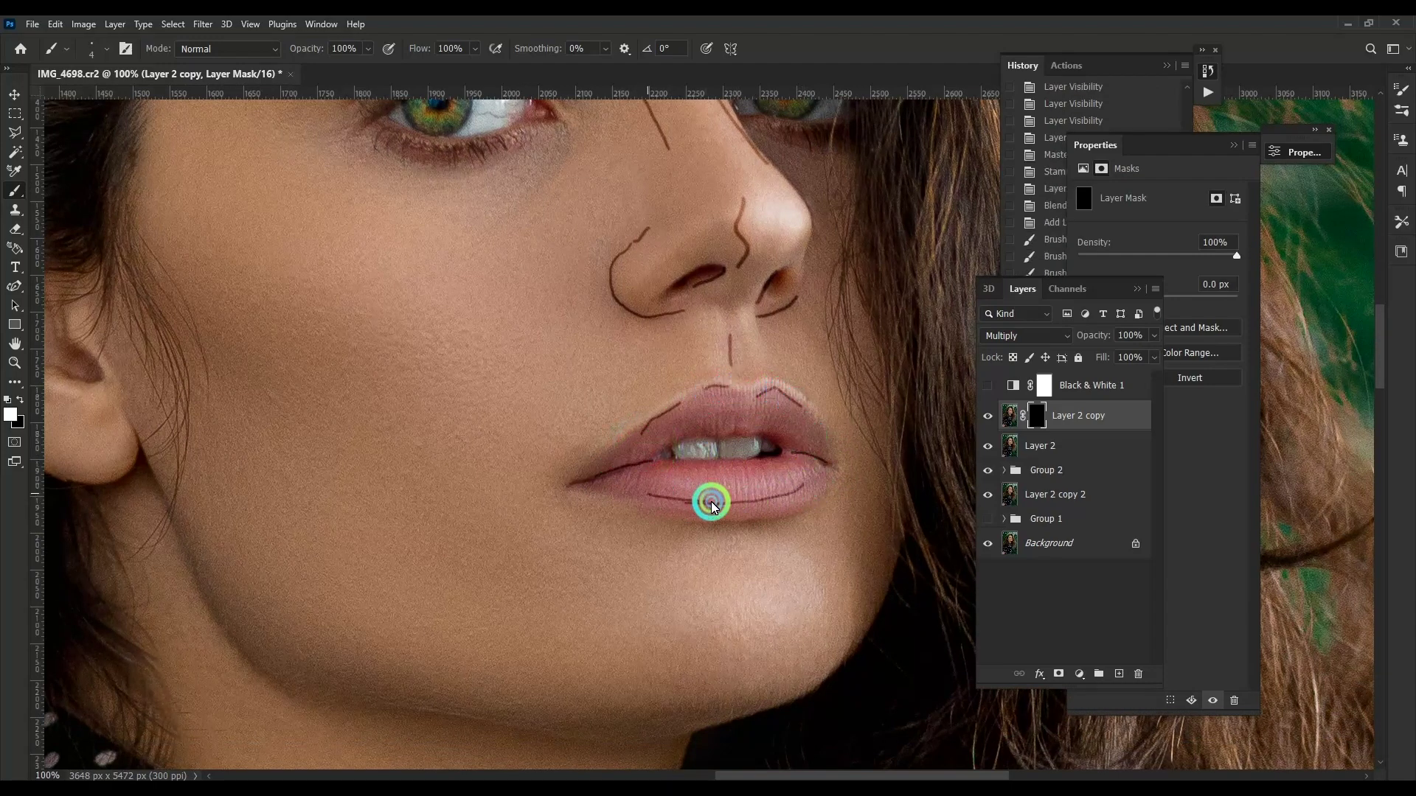
scroll(617, 390, down, 1)
scroll(652, 454, up, 1)
Step: Feather the shadow mask to 15.2 px and add Layer 2 to the selection
click(1119, 355)
click(1181, 256)
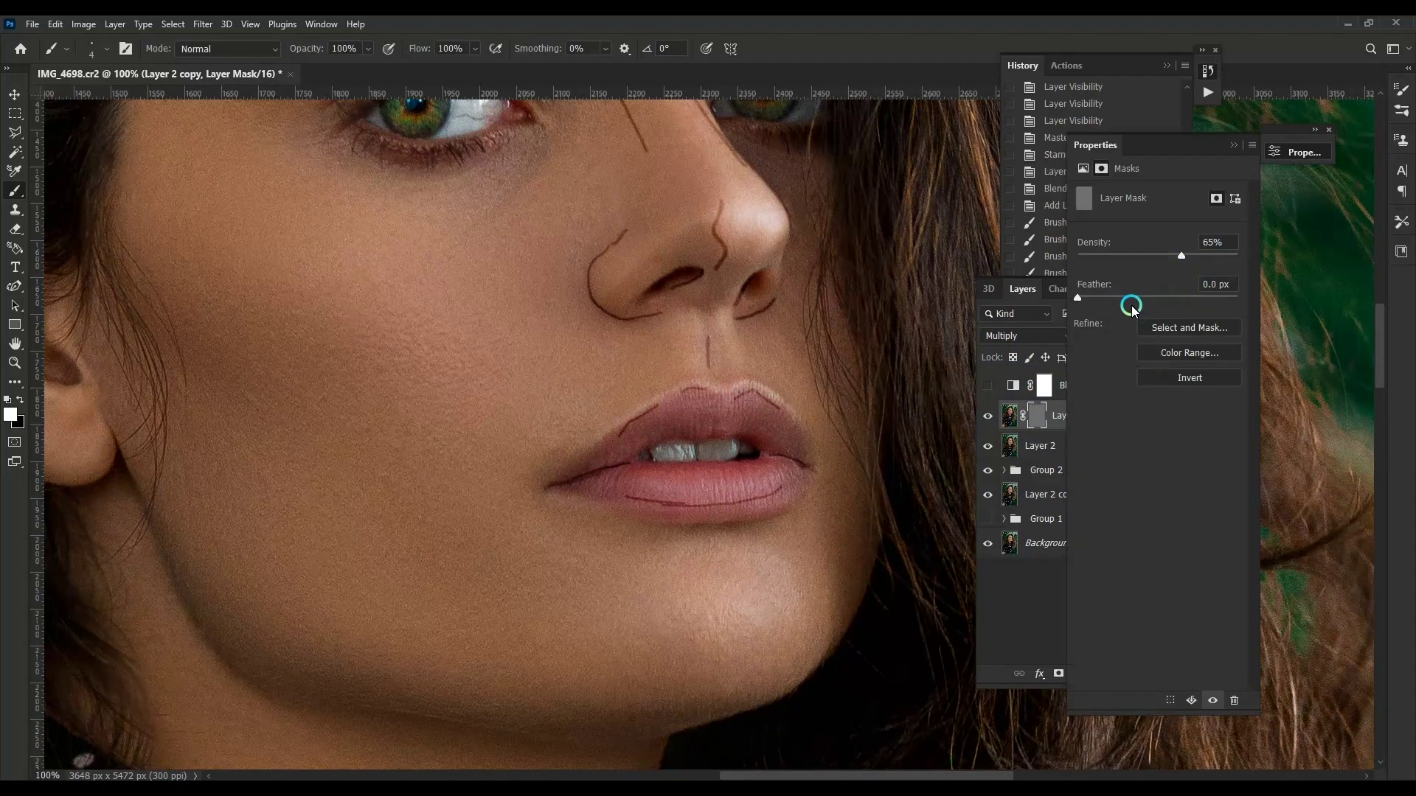
key(ctrl+z)
drag(1111, 295, 1137, 297)
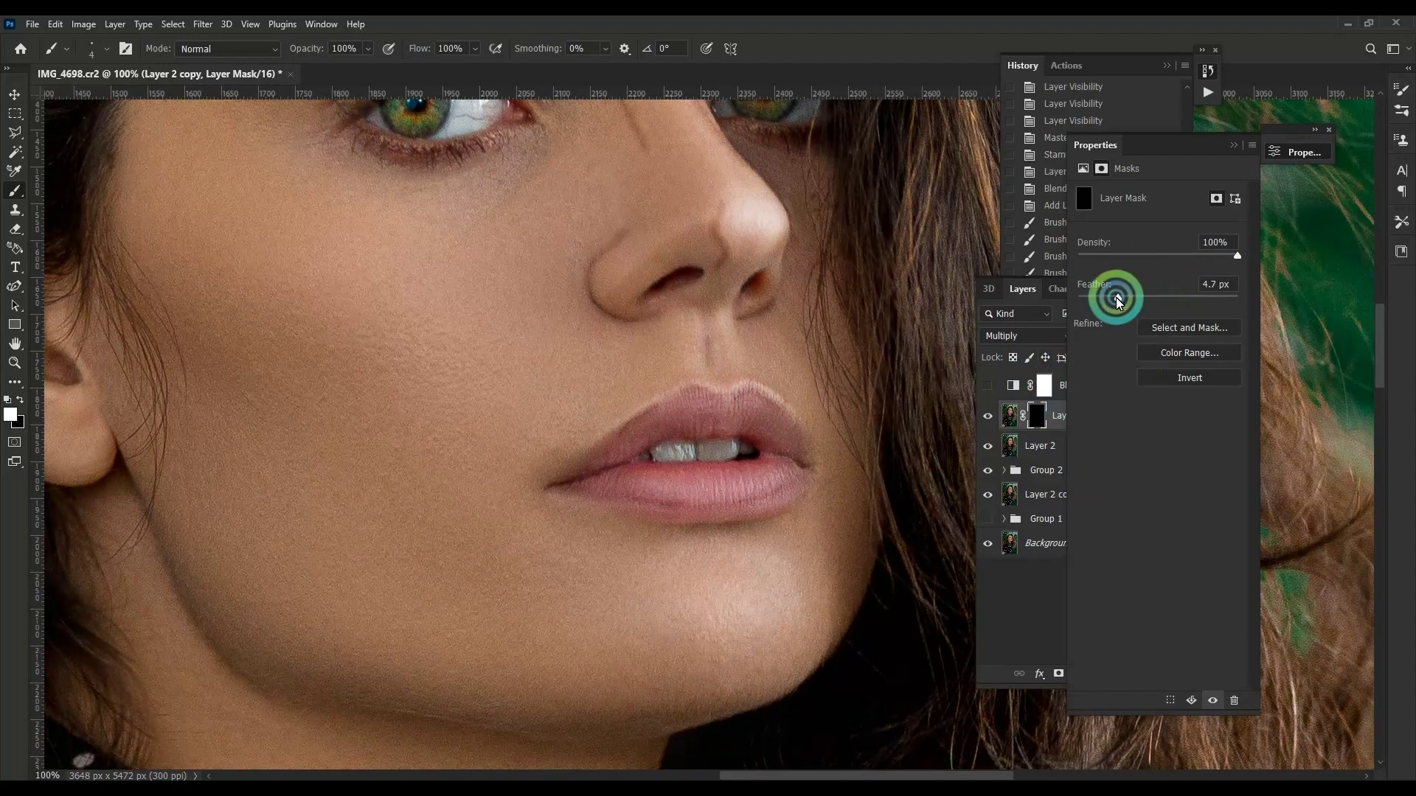
key(ctrl+minus)
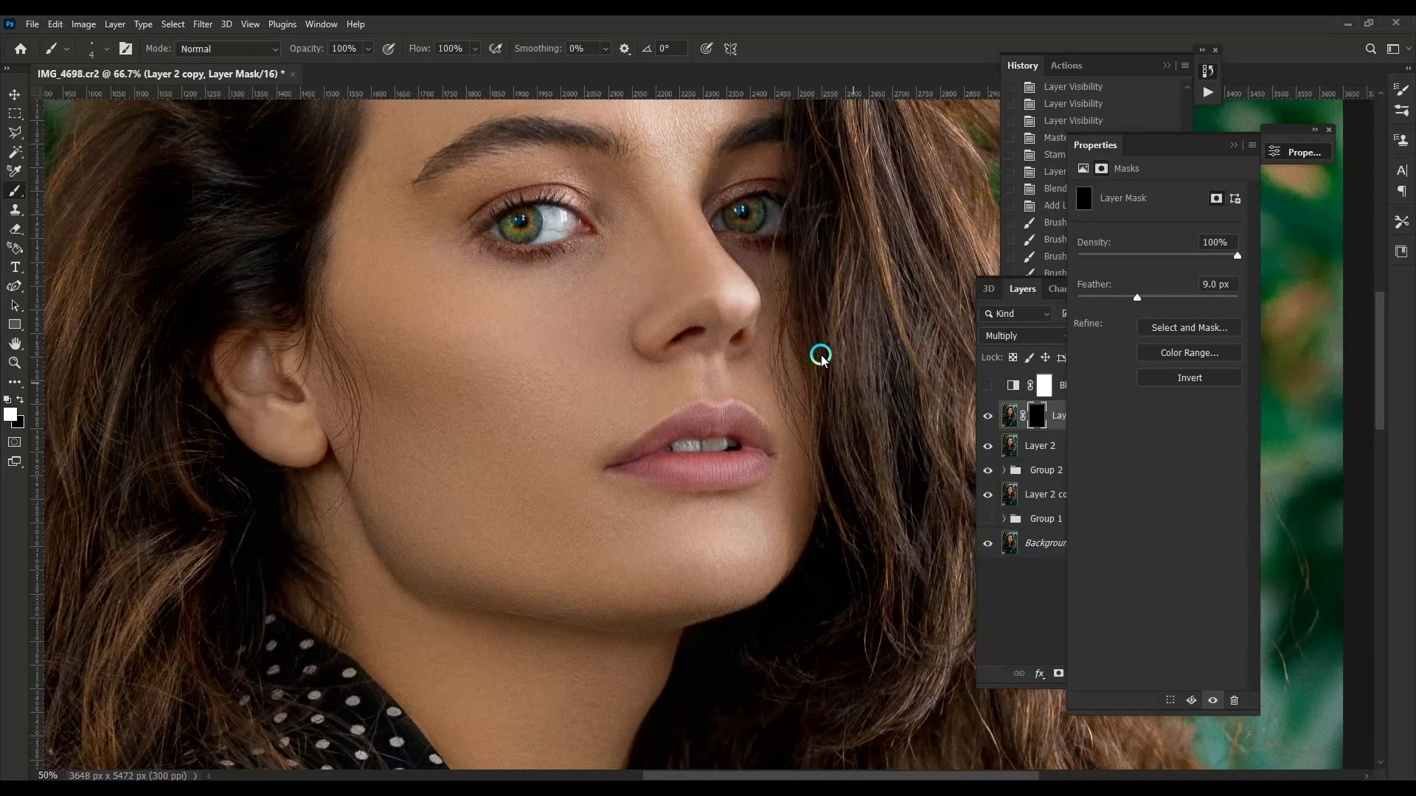
key(ctrl+minus)
drag(1137, 297, 1146, 298)
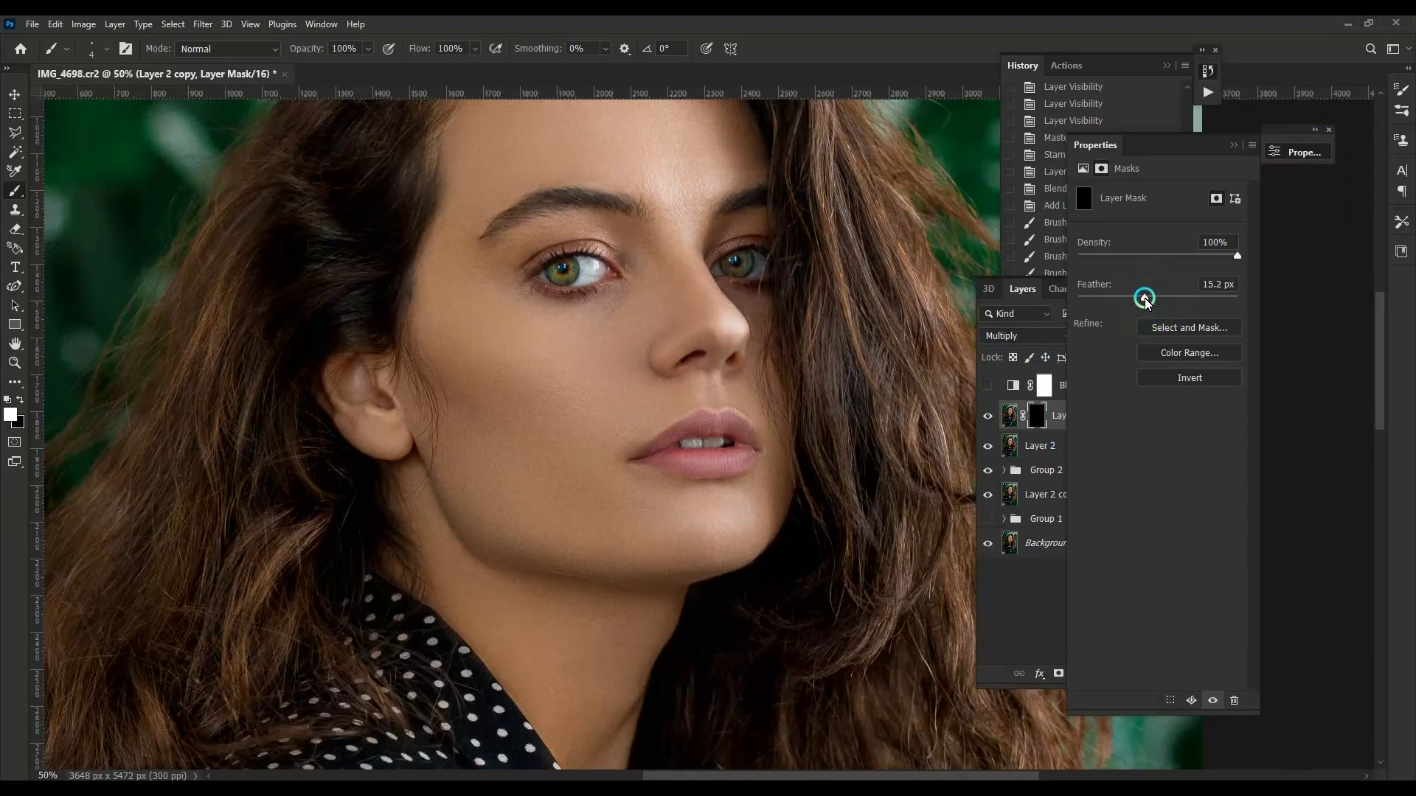
shift+click(1033, 445)
alt+click(720, 428)
Step: Merge the shadow layer into Layer 2 and duplicate it as a Screen-mode copy
key(ctrl+e)
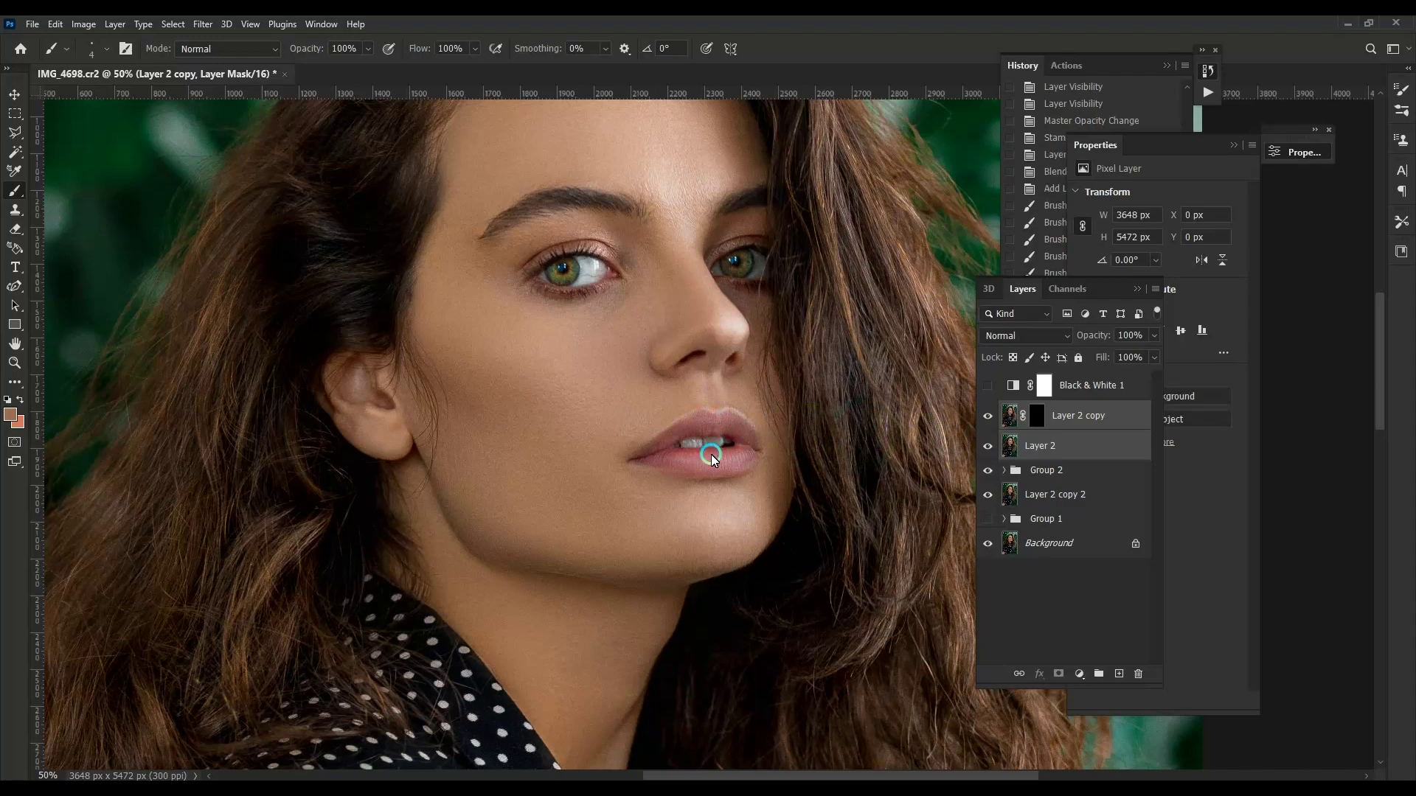
scroll(711, 455, up, 2)
key(ctrl+j)
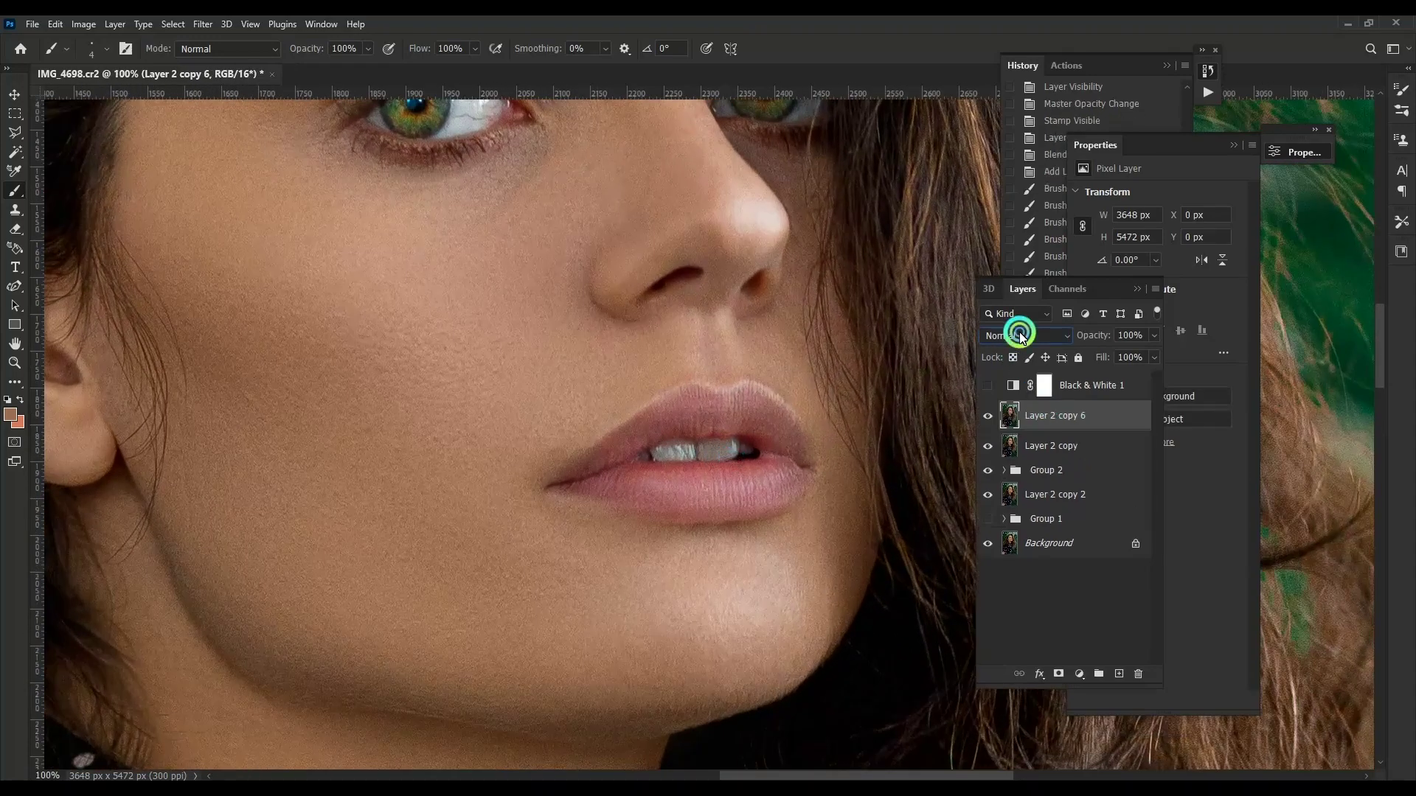
click(1020, 335)
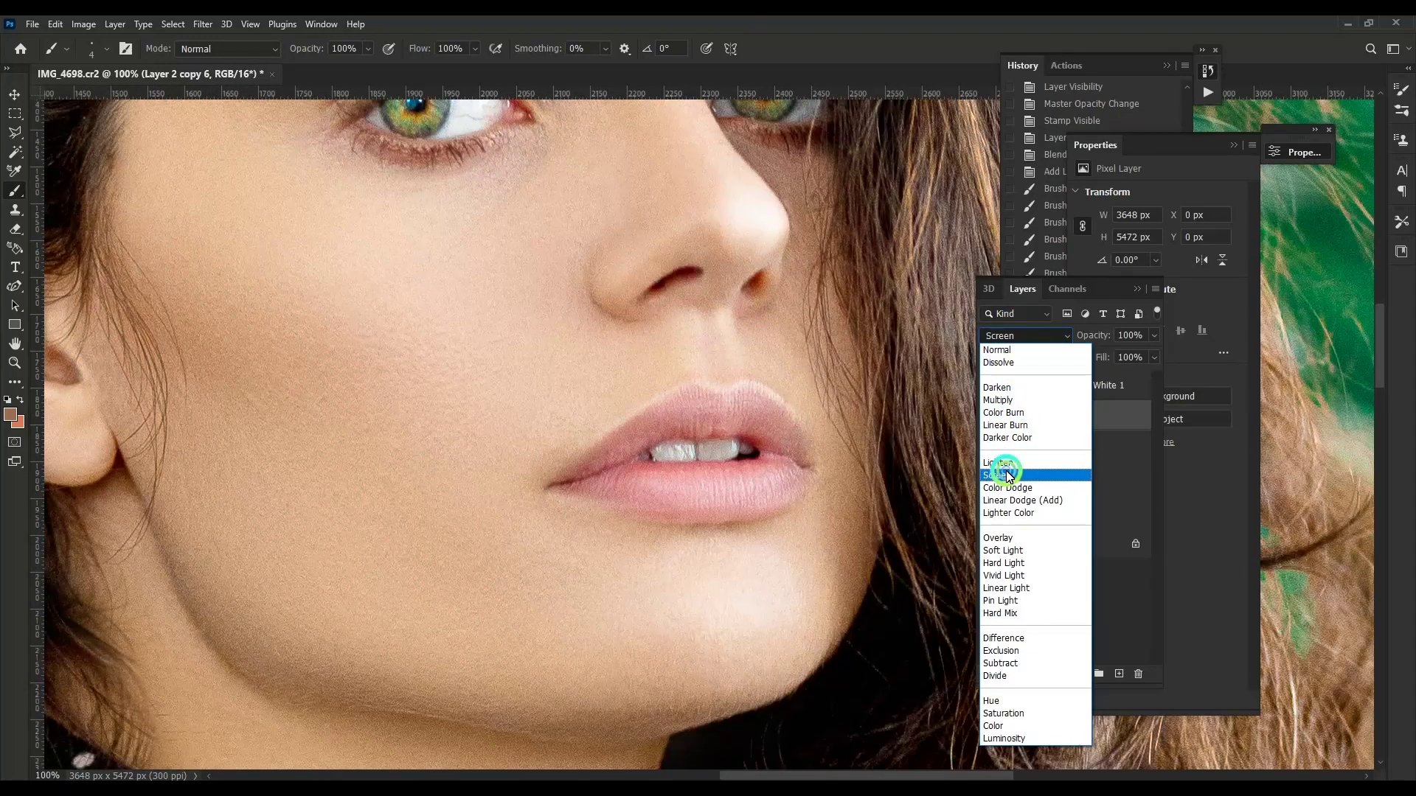
click(997, 475)
Step: Limit the Screen copy to lighter underlying tones with the Blend If slider
right_click(1059, 415)
click(1106, 158)
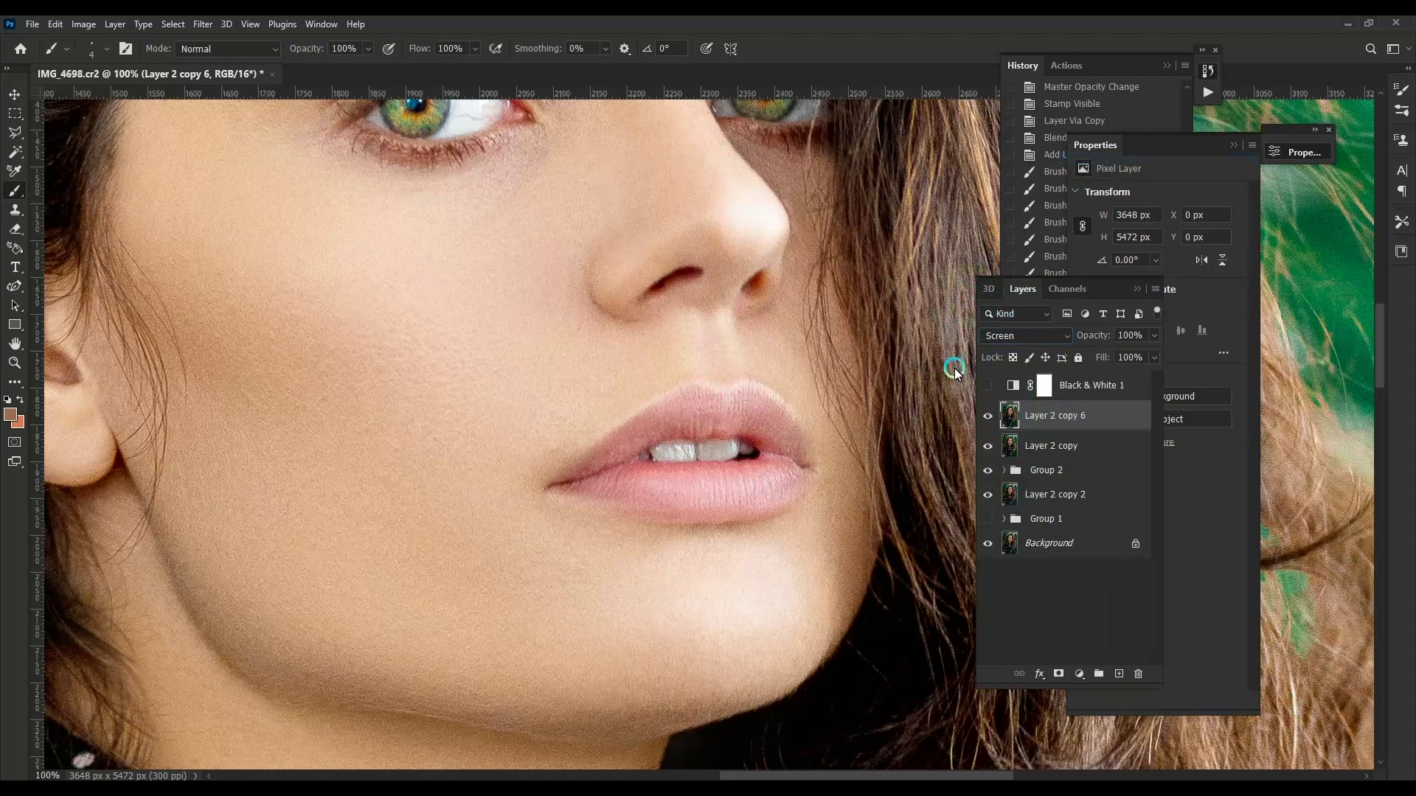
drag(1011, 392, 1154, 387)
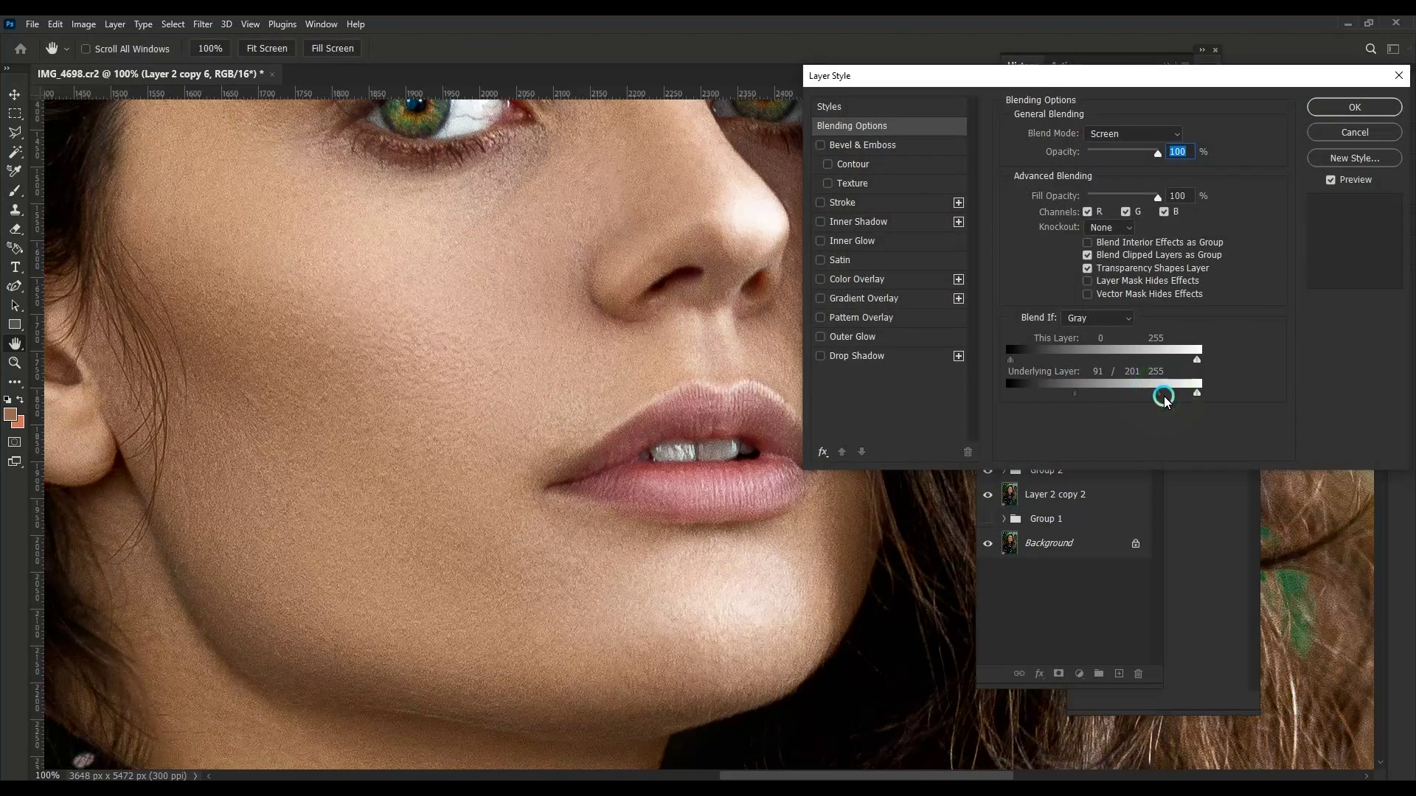
key(Return)
Step: Mask the brightening to the lower lip, feather the mask 10 px, and select both retouch layers
key(b)
alt+click(1058, 673)
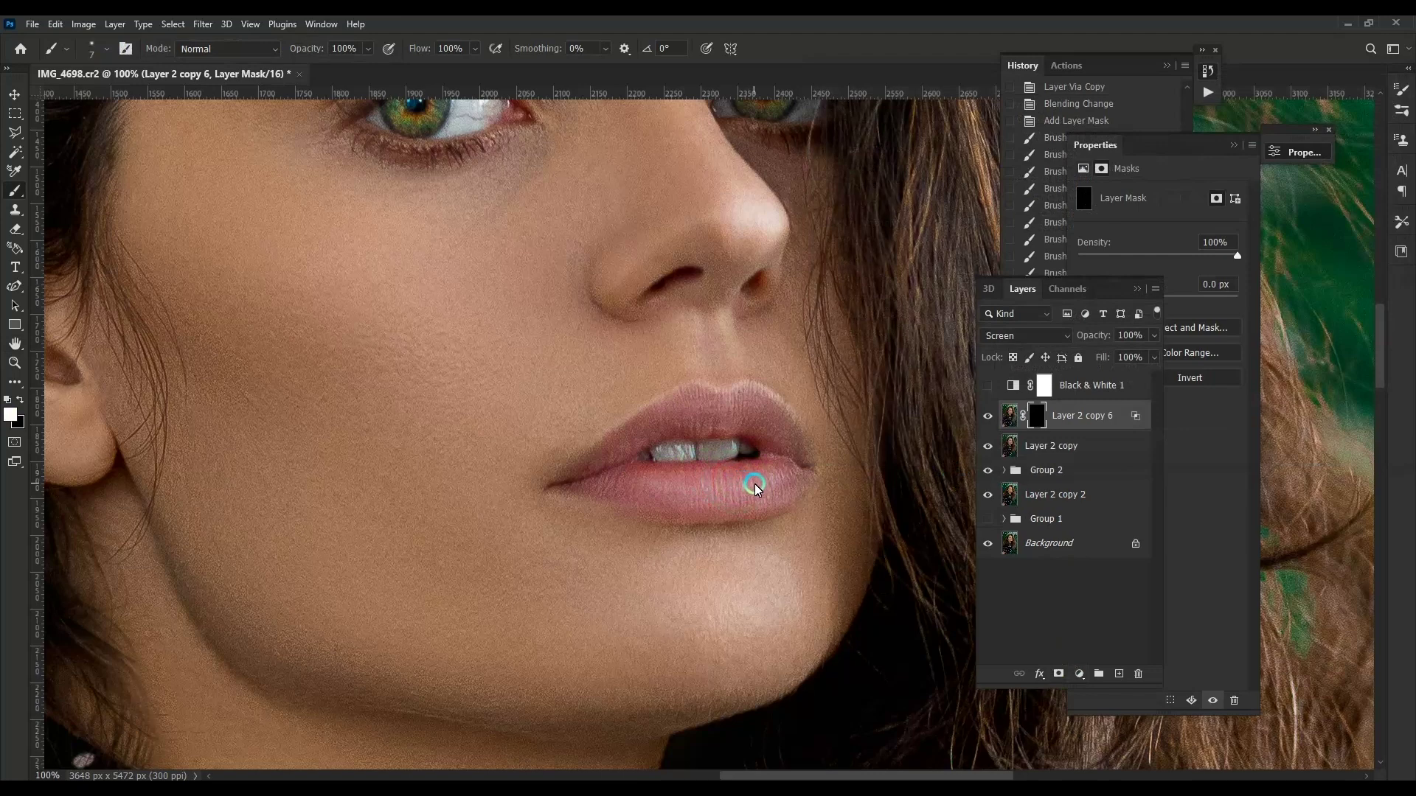
drag(735, 492, 753, 487)
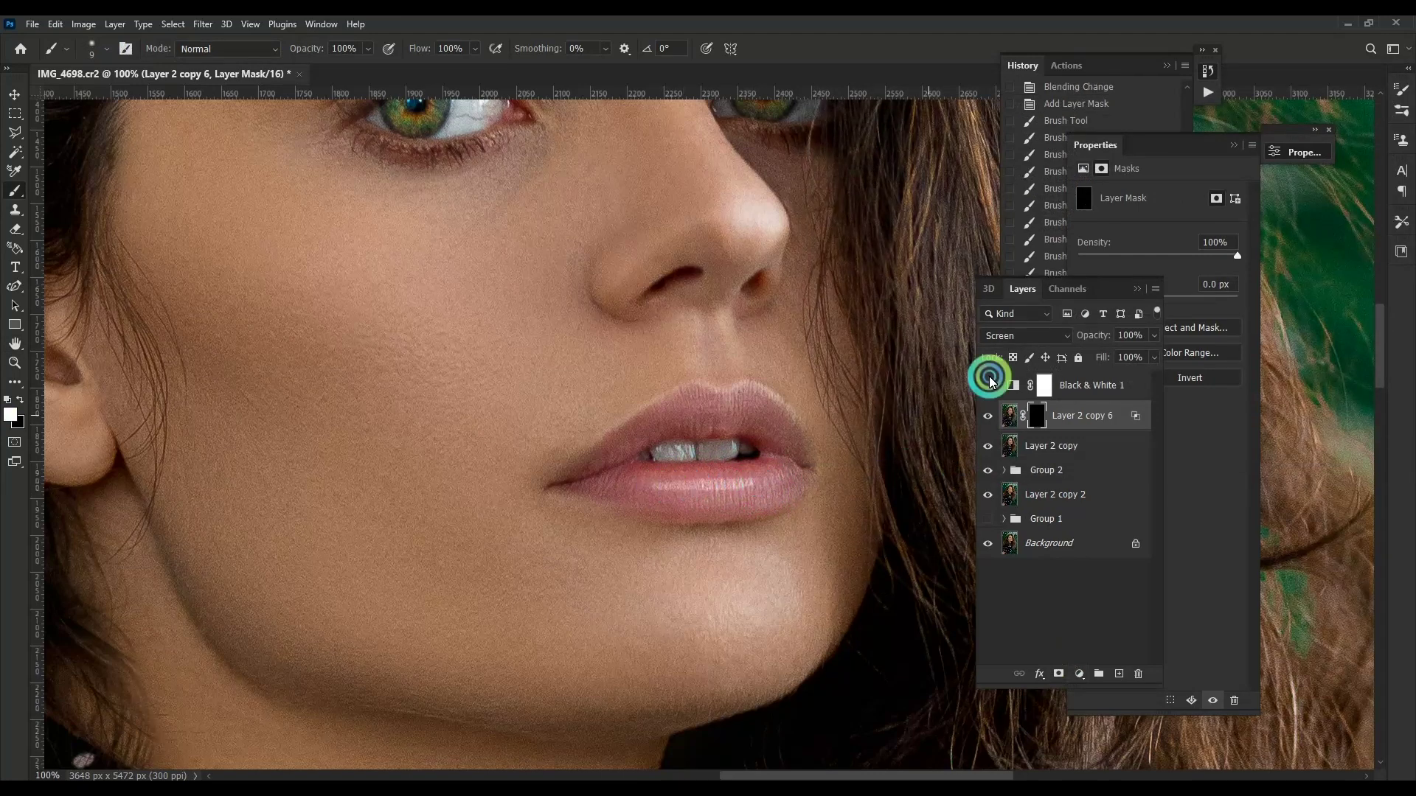
drag(1080, 295, 1142, 298)
scroll(787, 357, up, 1)
scroll(786, 358, down, 4)
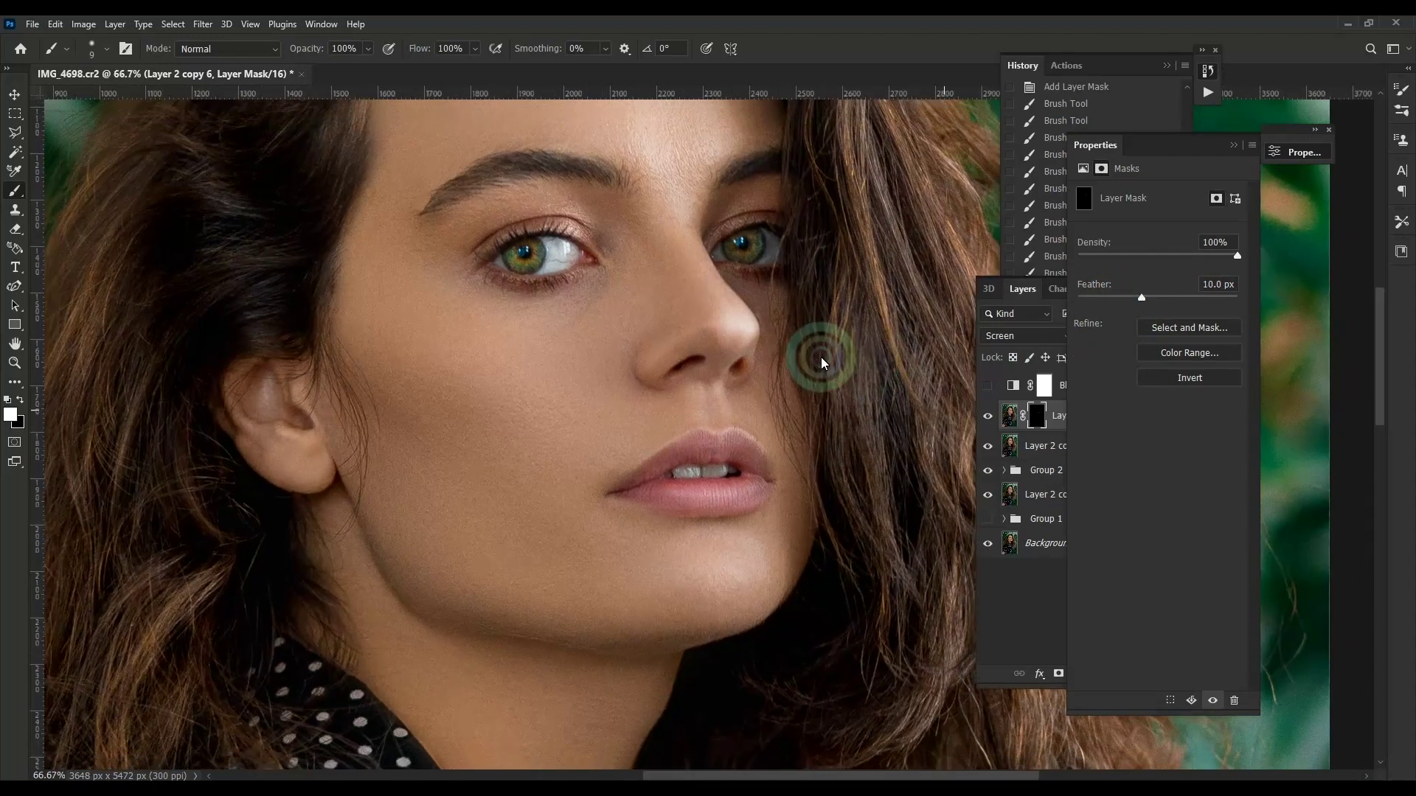
shift+click(1057, 435)
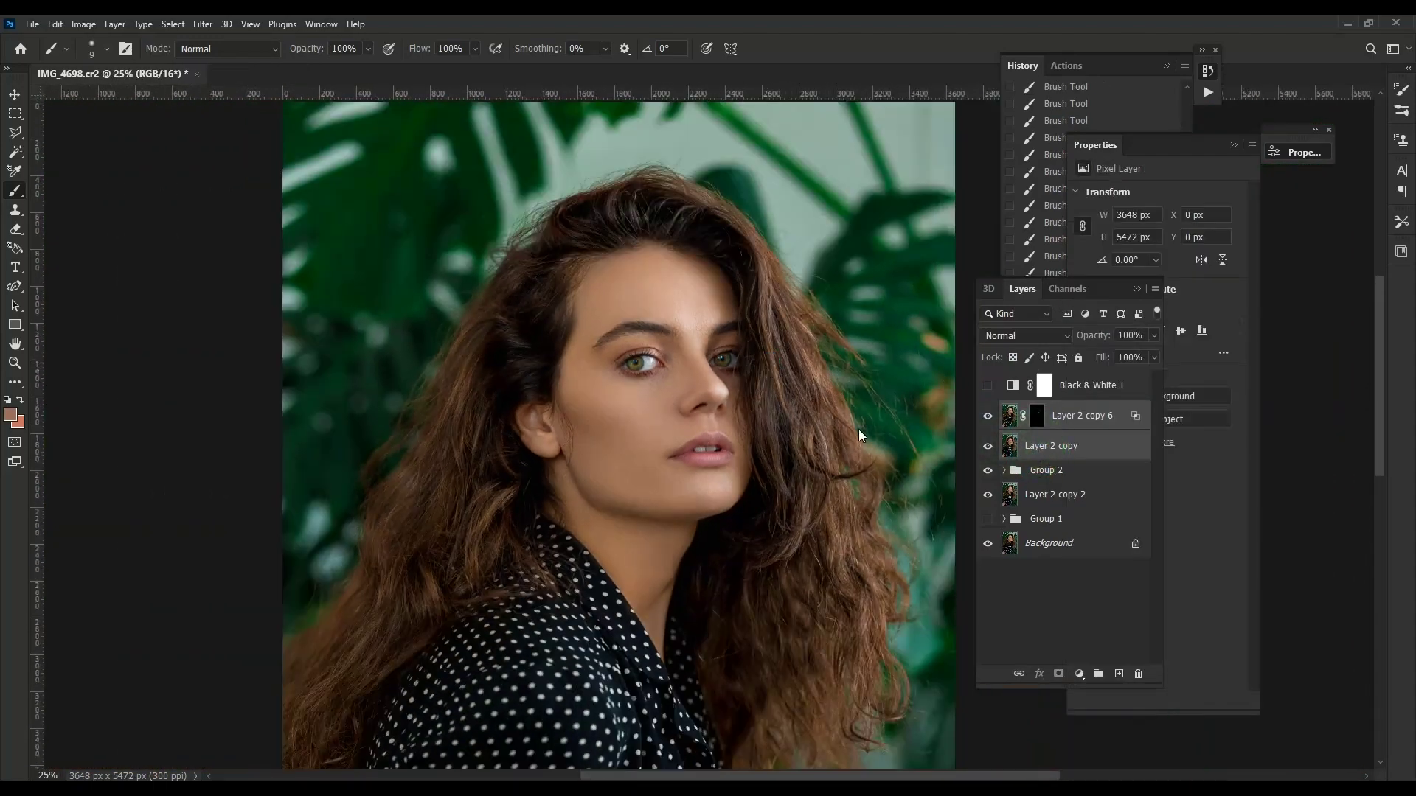
Step: Merge the lip highlight down and duplicate the layer as a new Screen-mode copy
key(ctrl+e)
scroll(811, 424, up, 1)
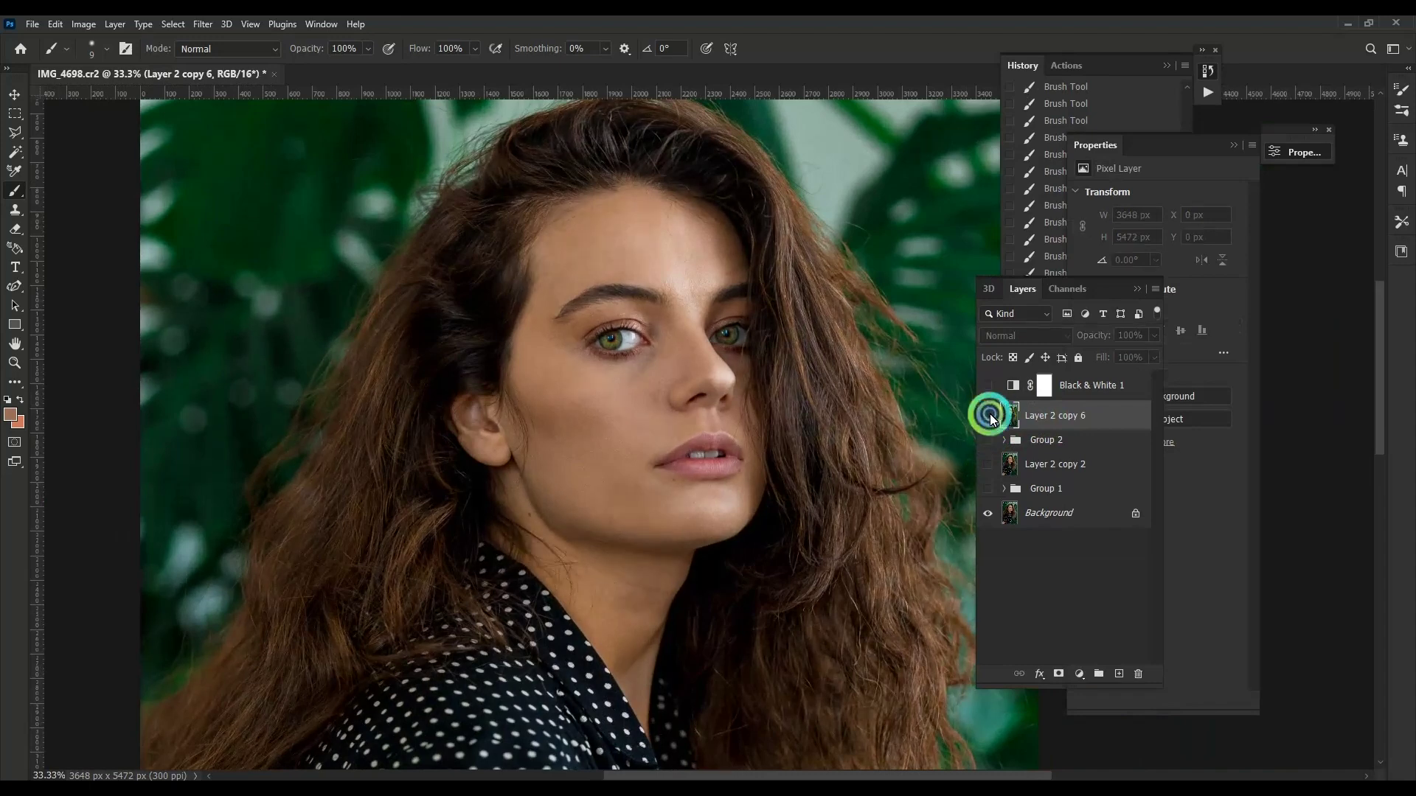
scroll(701, 442, up, 2)
scroll(572, 414, up, 1)
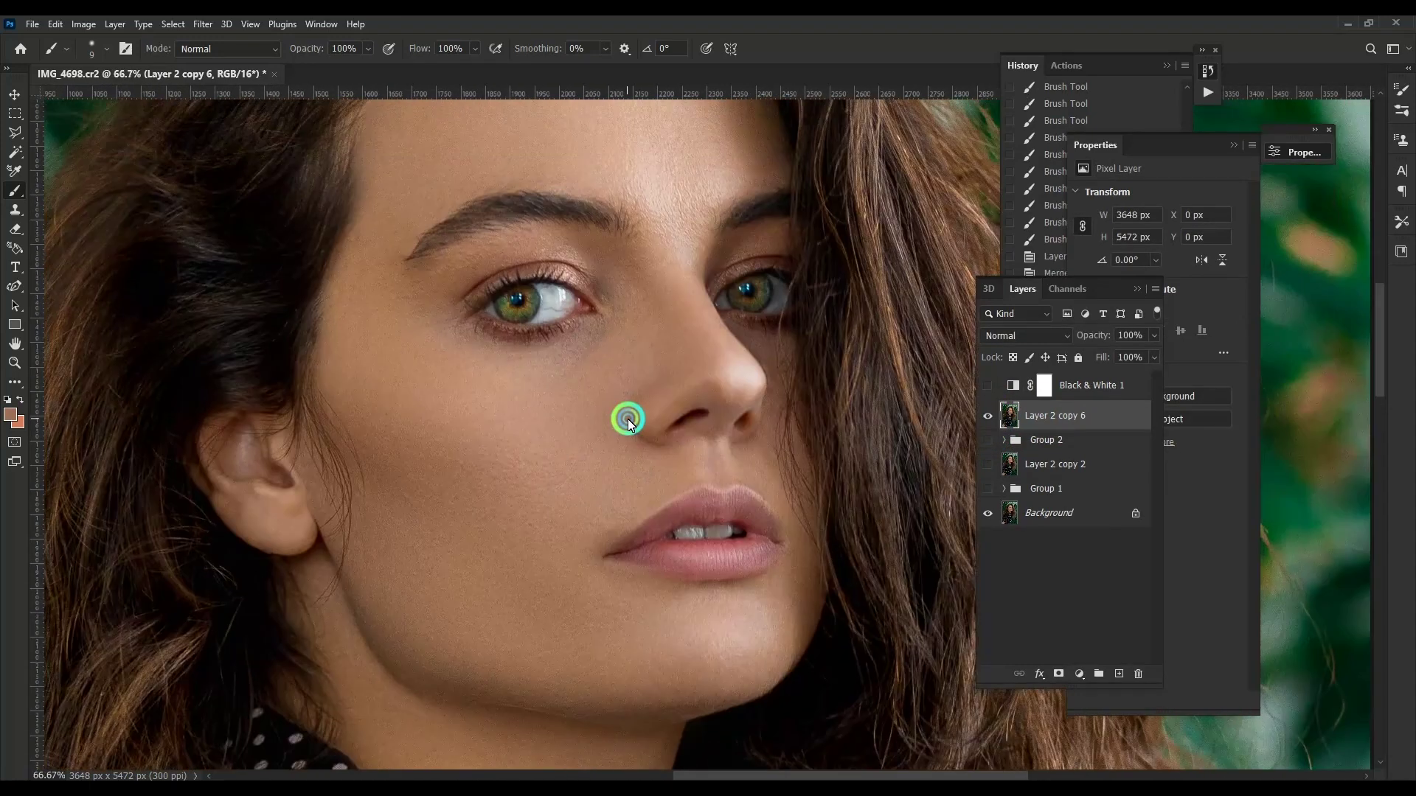
key(ctrl+j)
click(1025, 335)
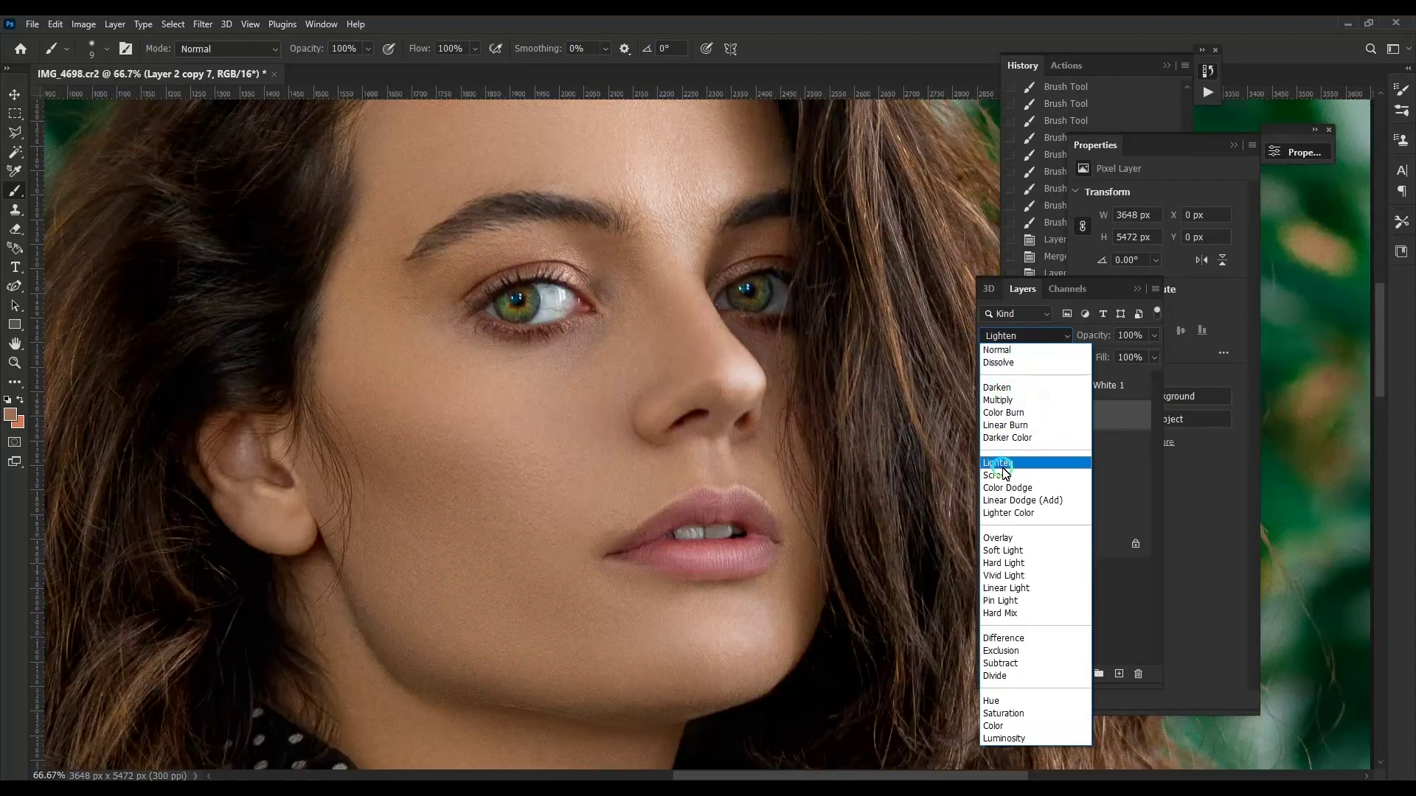
click(997, 475)
Step: Restrict the Screen copy to lighter underlying tones with Blend If at 128
right_click(1036, 416)
click(1096, 159)
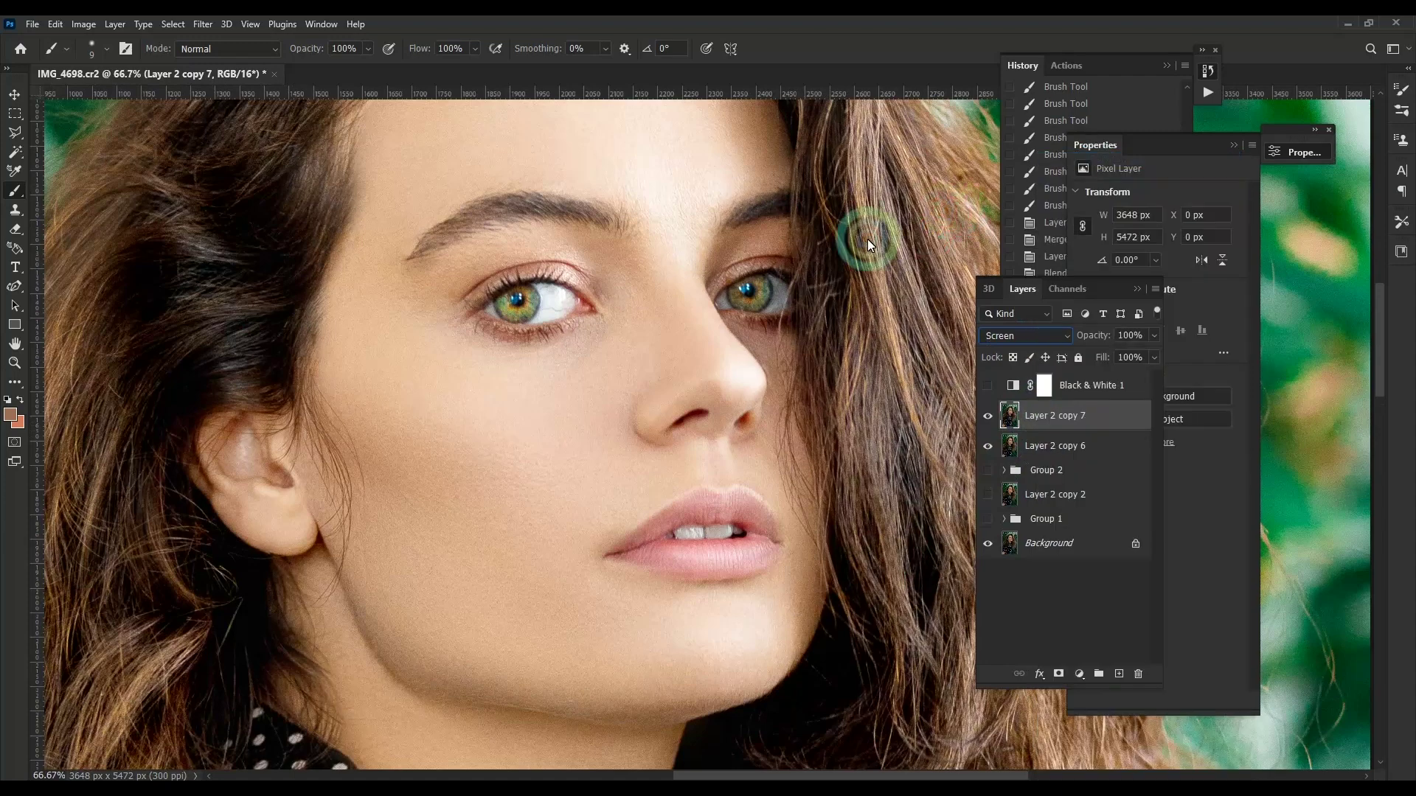
drag(1010, 393, 1174, 389)
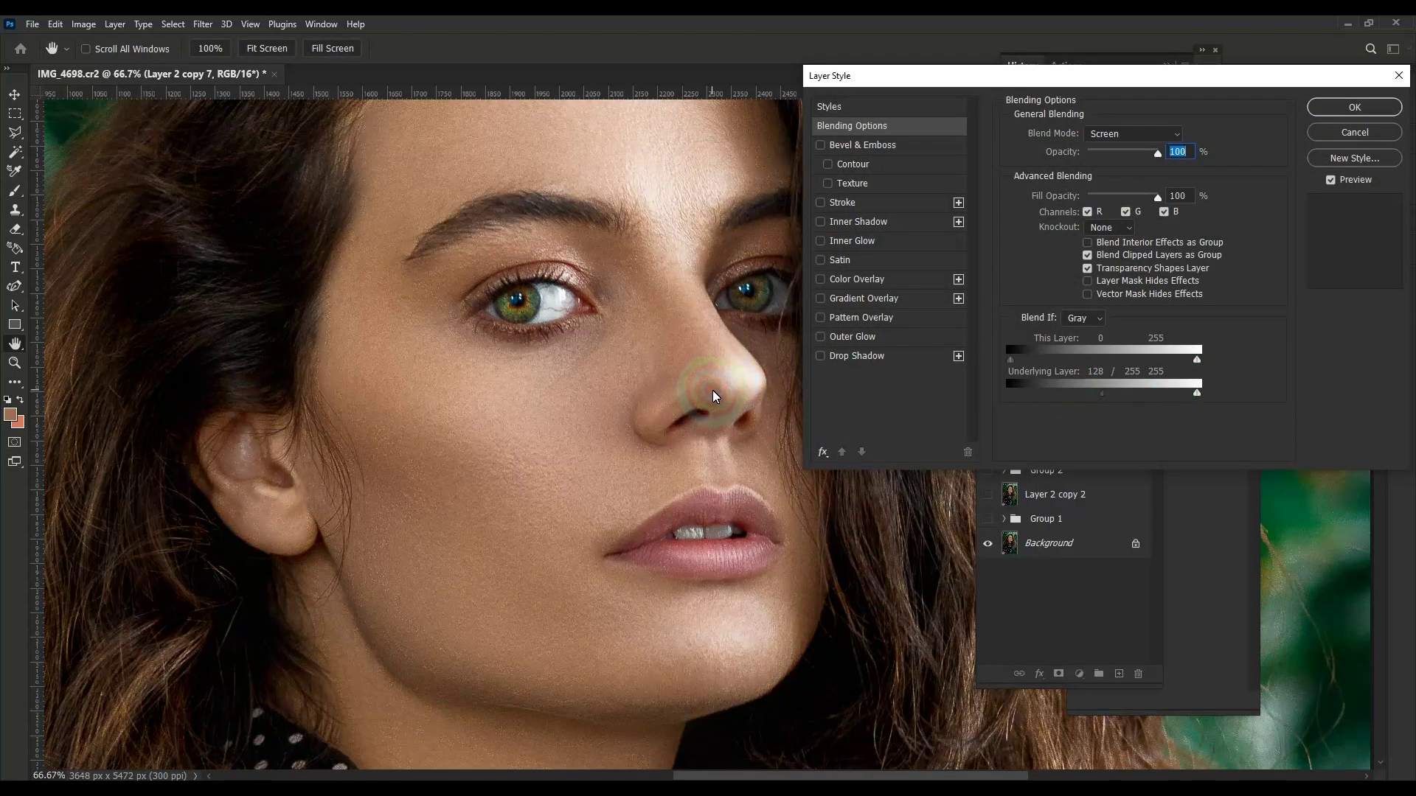
key(Return)
Step: Hide the copy behind a black mask and paint the brightening onto the cheek and eye white
alt+click(1062, 673)
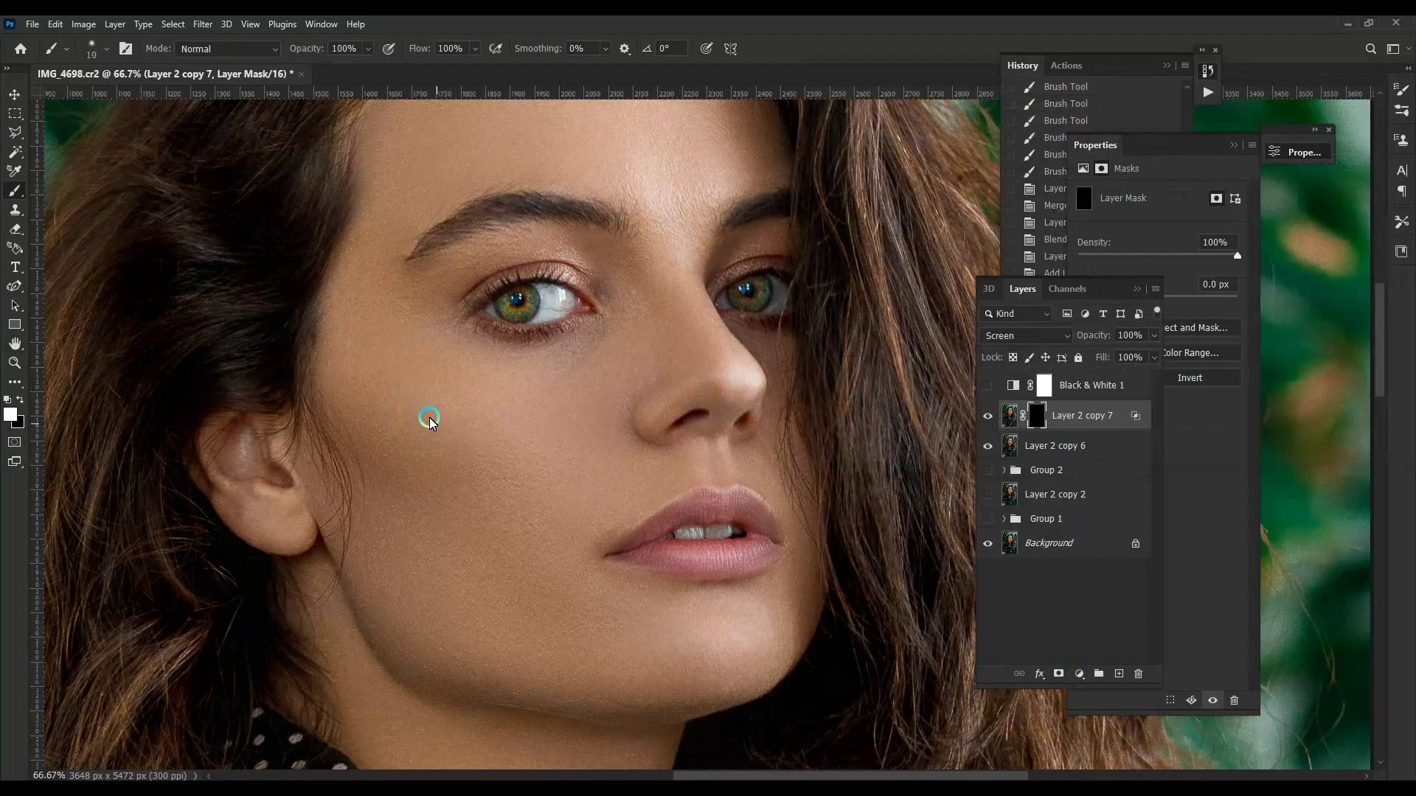
drag(421, 399, 467, 418)
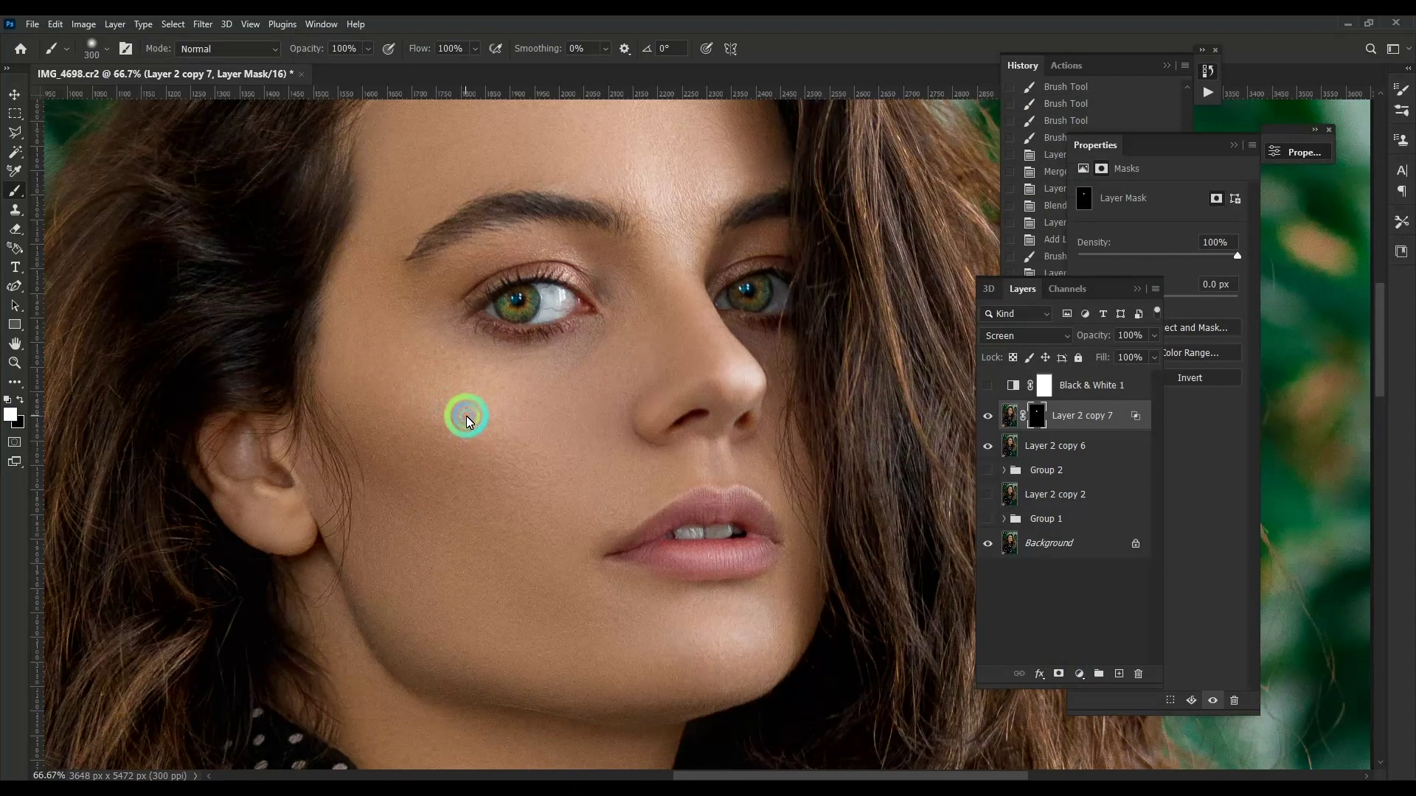
scroll(620, 501, down, 1)
scroll(618, 493, down, 1)
scroll(618, 493, down, 1)
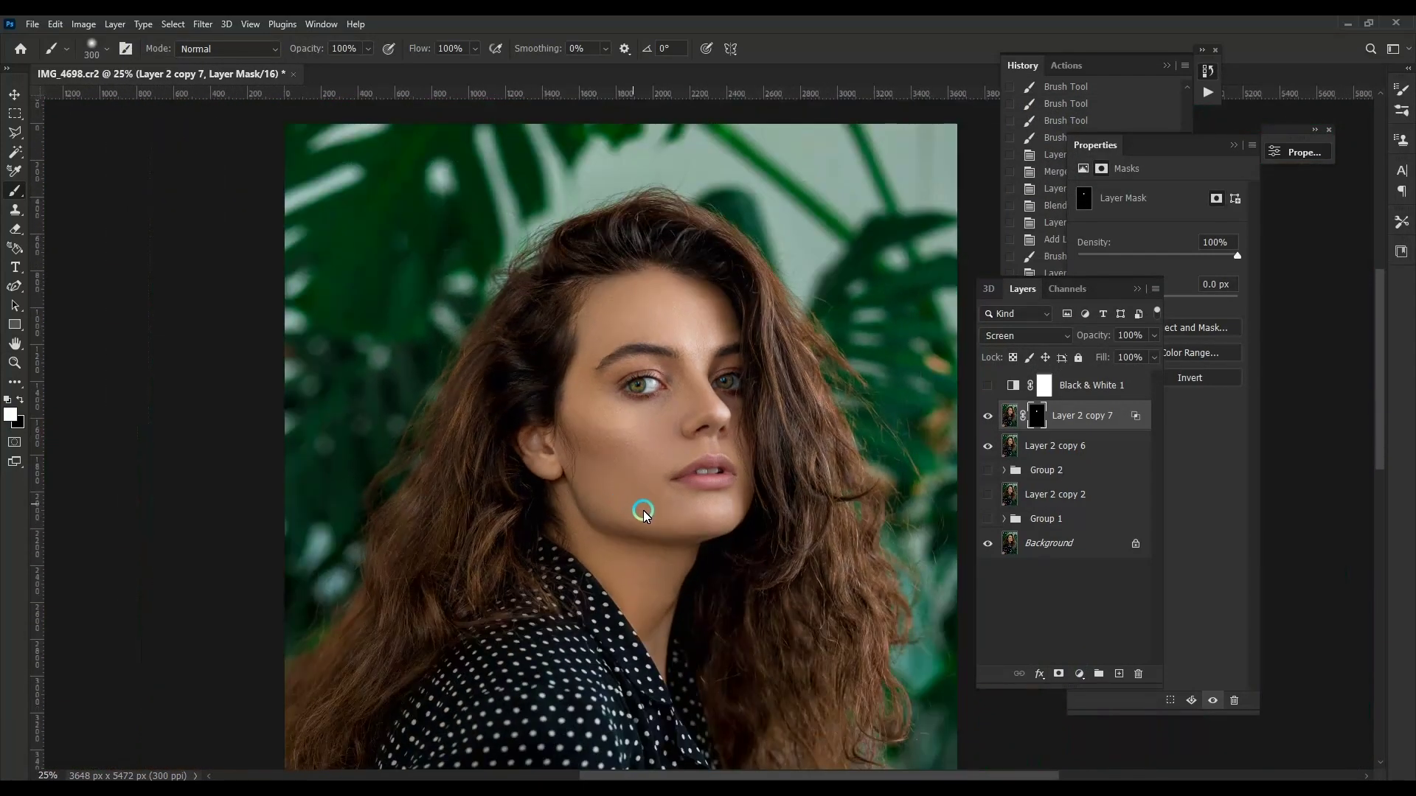
scroll(575, 531, up, 2)
scroll(674, 275, down, 2)
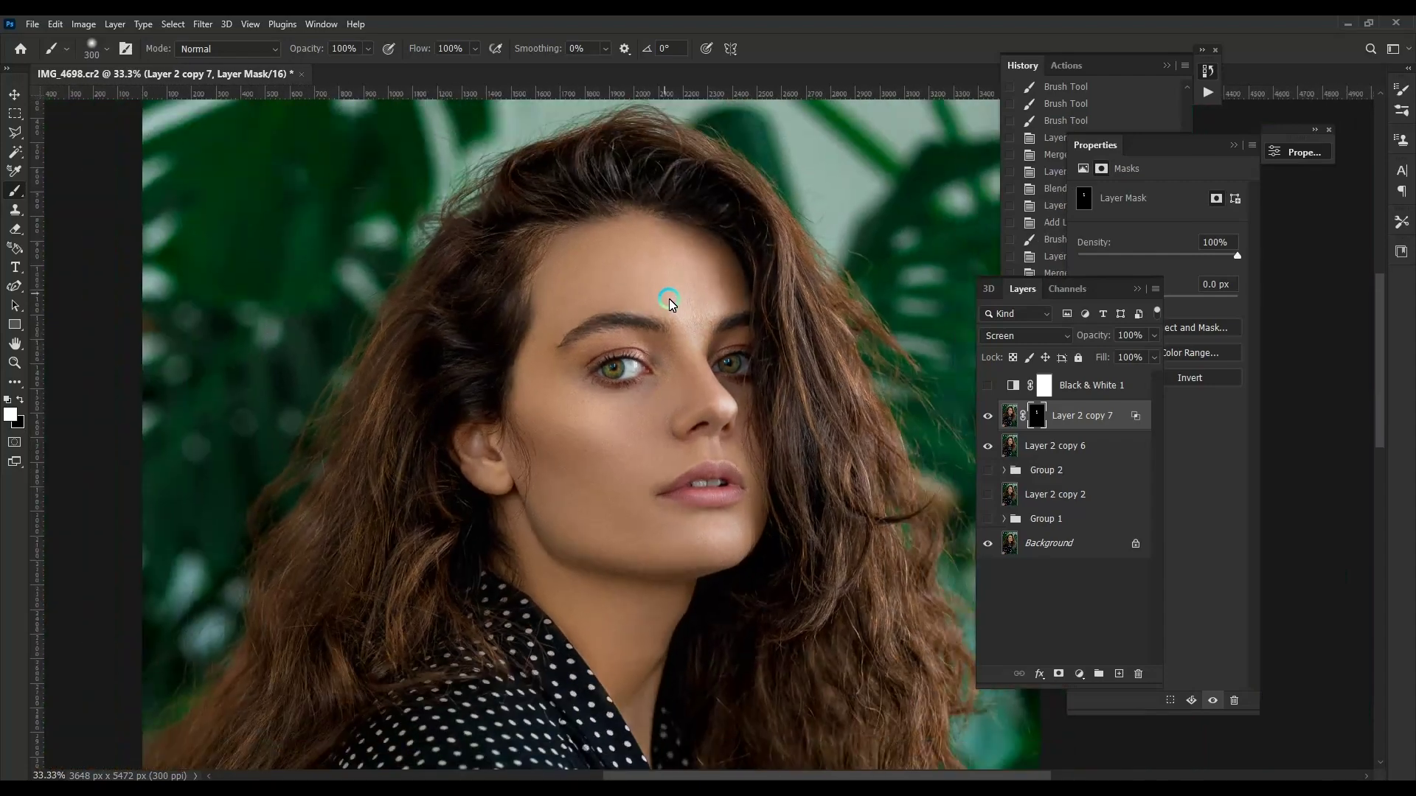
scroll(672, 362, up, 2)
key(bracketleft)
key(bracketleft)
key(bracketleft)
click(622, 343)
key(bracketleft)
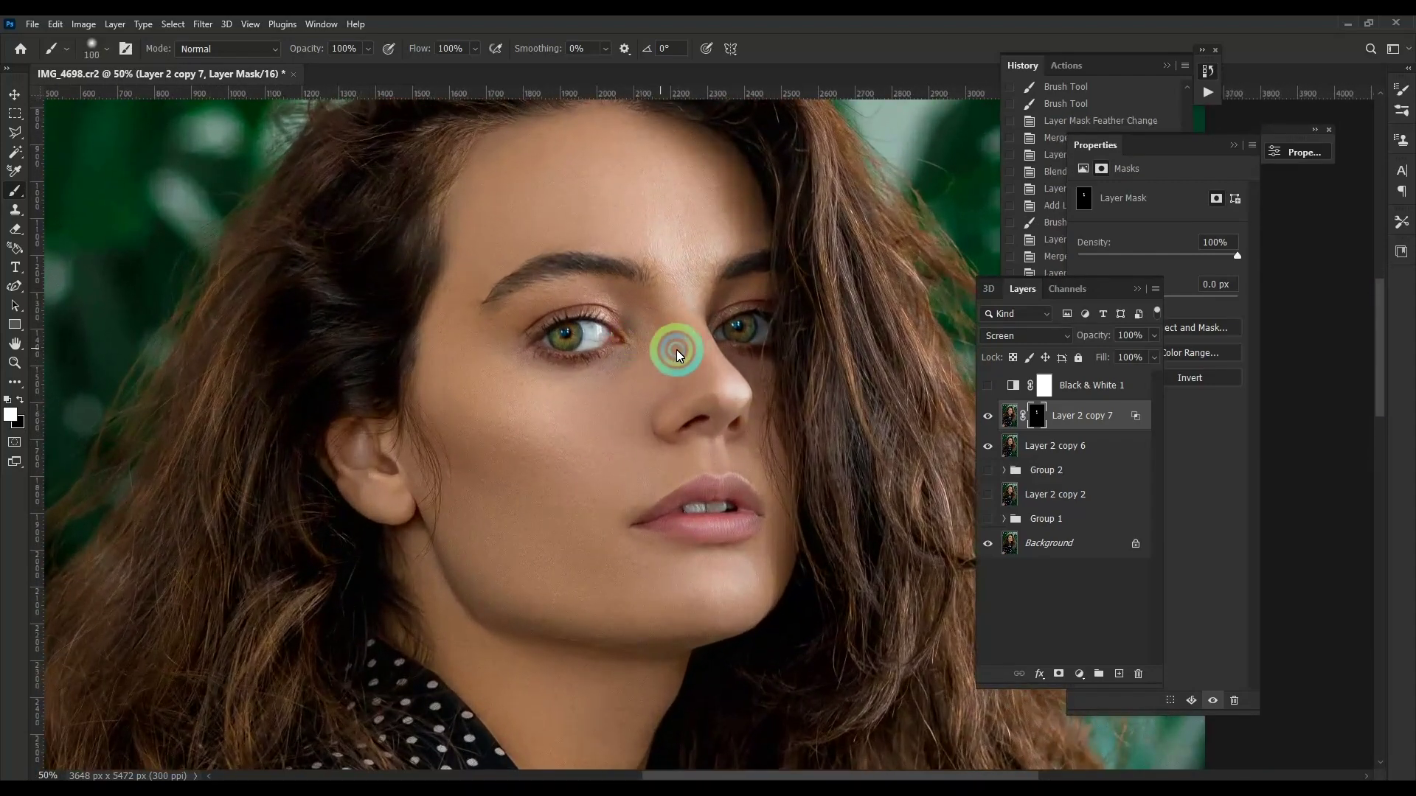
scroll(676, 349, up, 1)
key(ctrl+e)
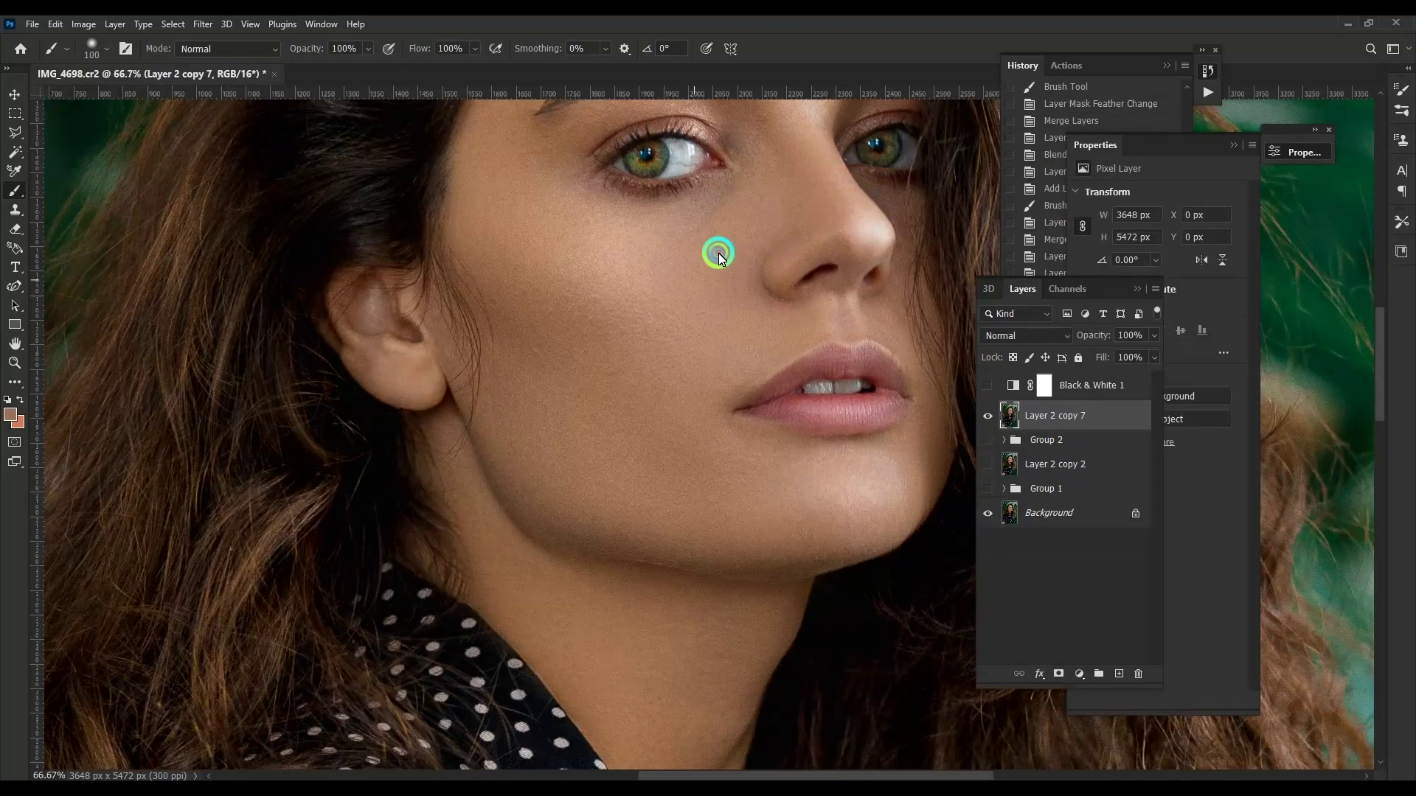
scroll(718, 253, up, 2)
scroll(689, 493, down, 1)
scroll(737, 398, down, 1)
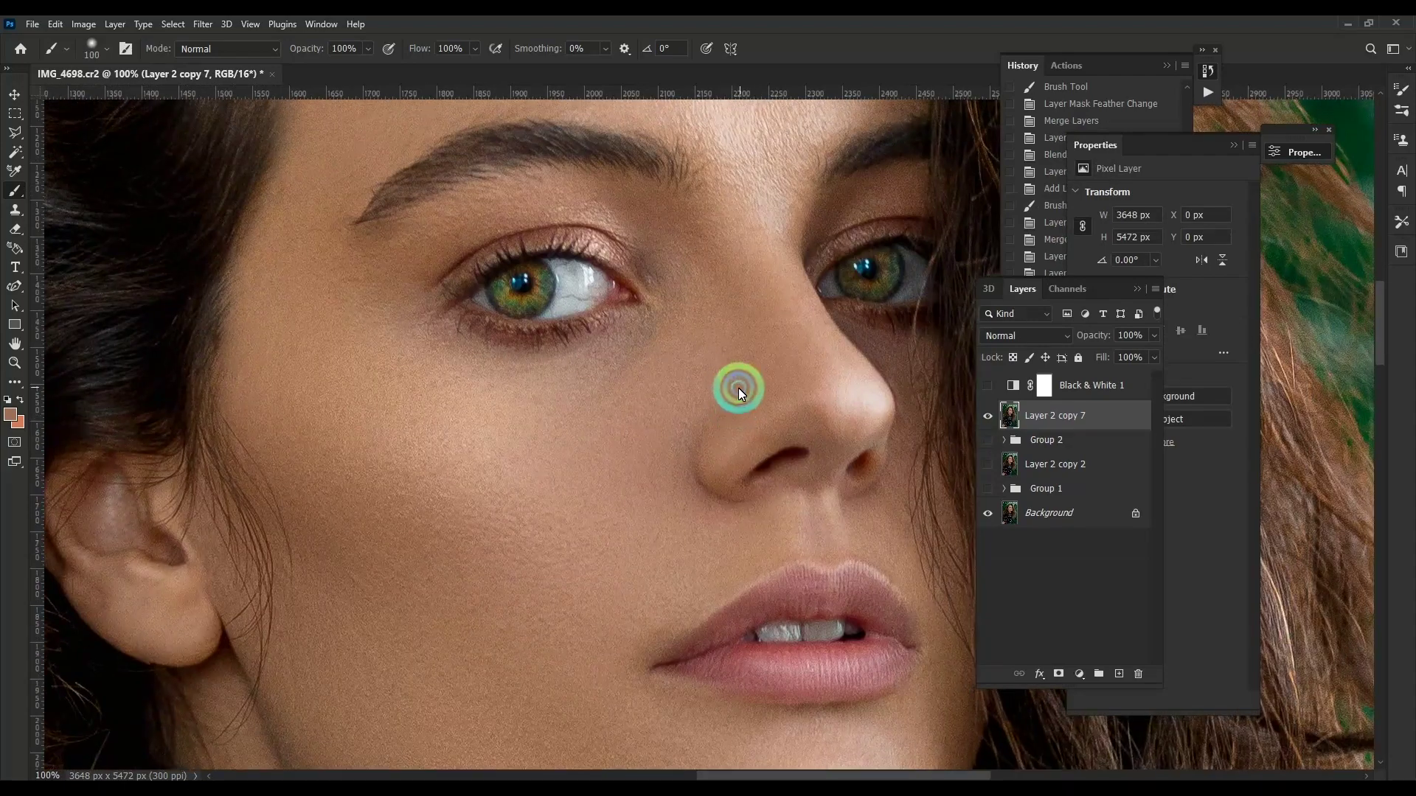
scroll(863, 354, down, 1)
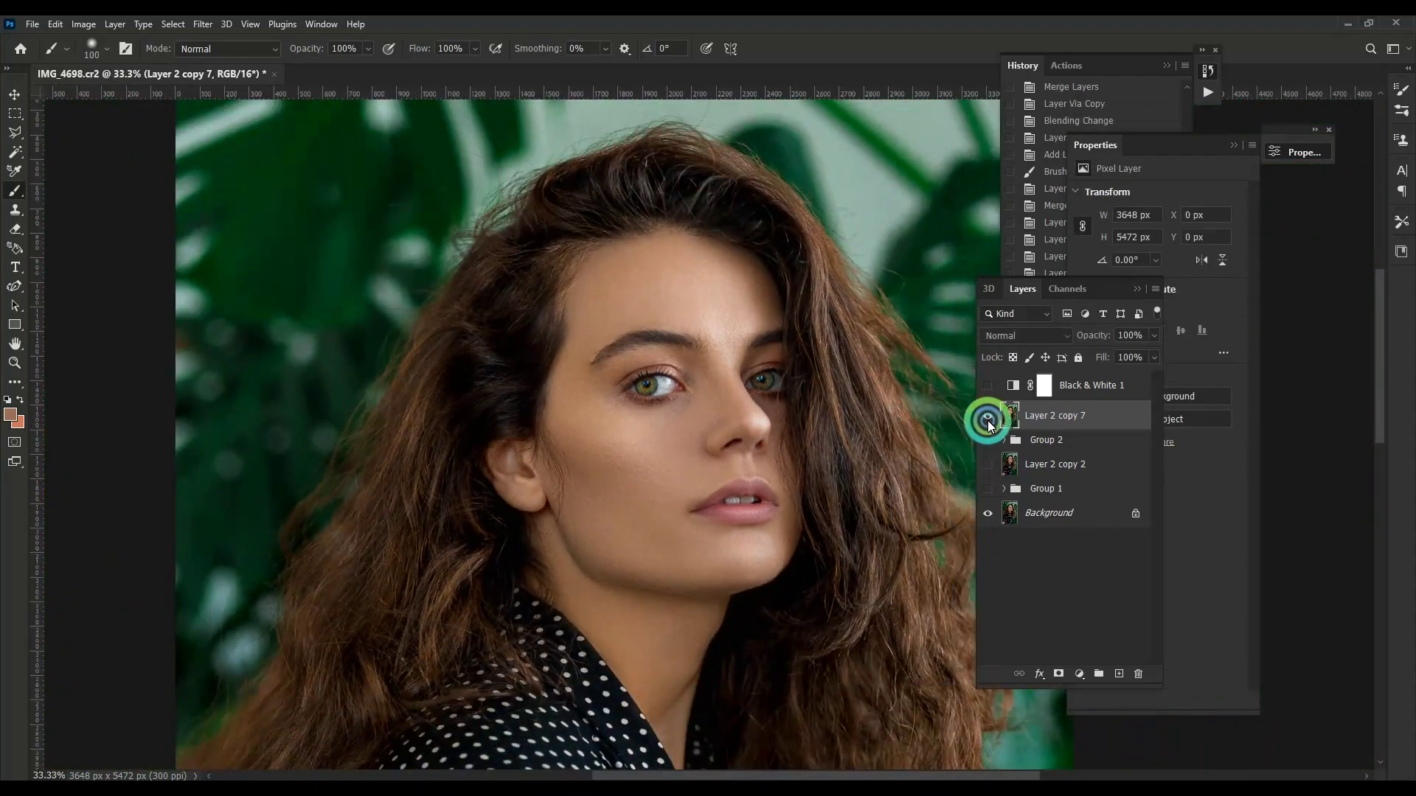
click(988, 418)
click(988, 417)
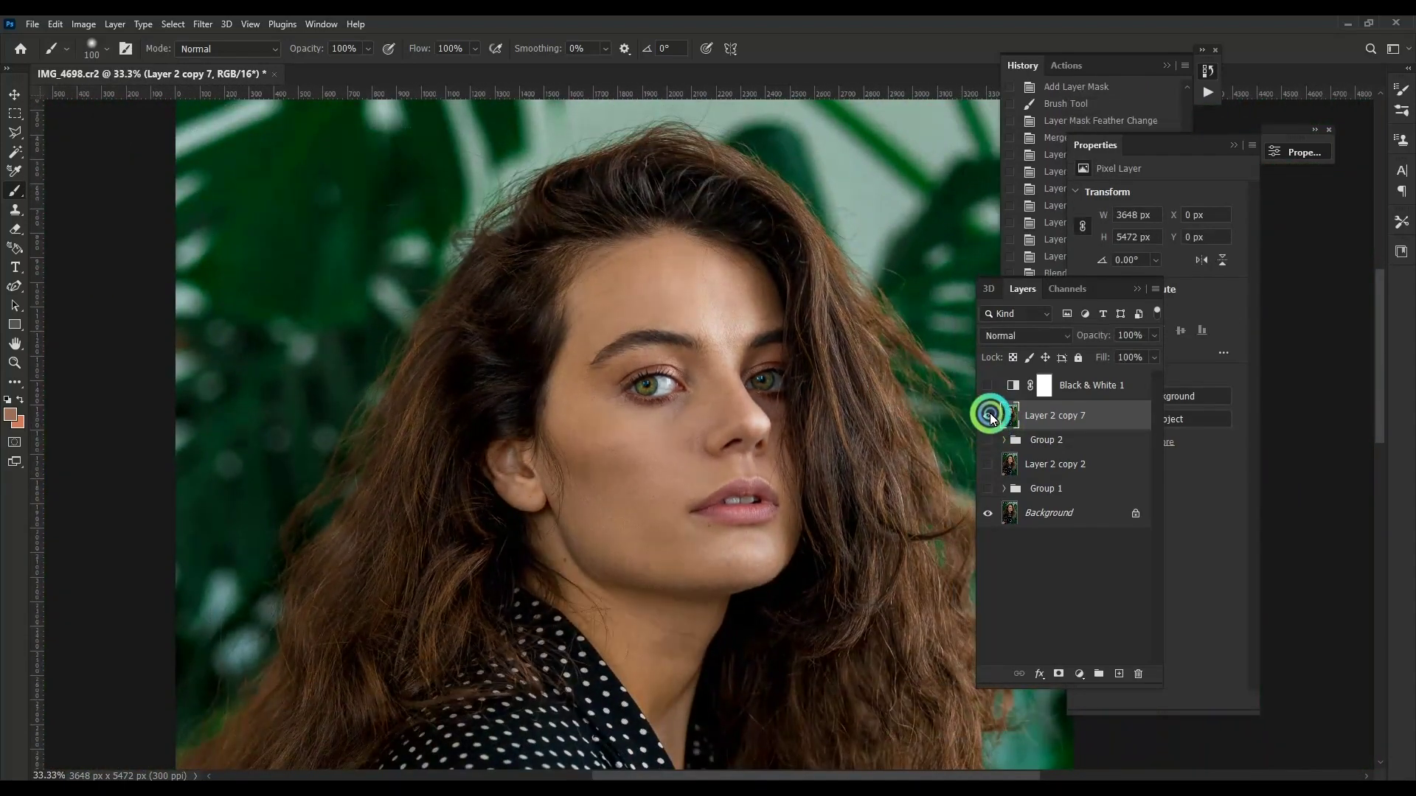
scroll(746, 472, down, 1)
scroll(804, 546, up, 1)
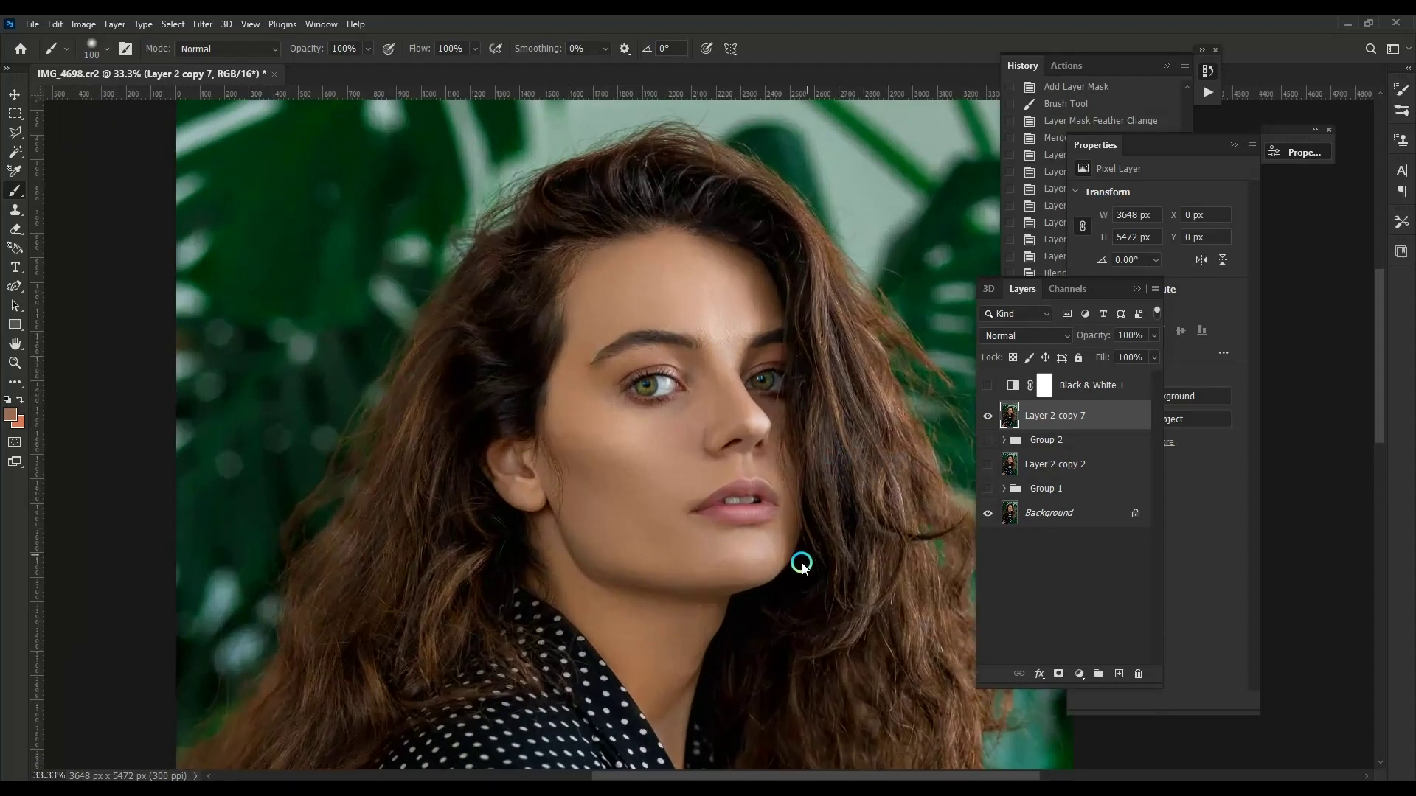
scroll(664, 353, up, 1)
scroll(745, 418, up, 1)
scroll(760, 426, up, 1)
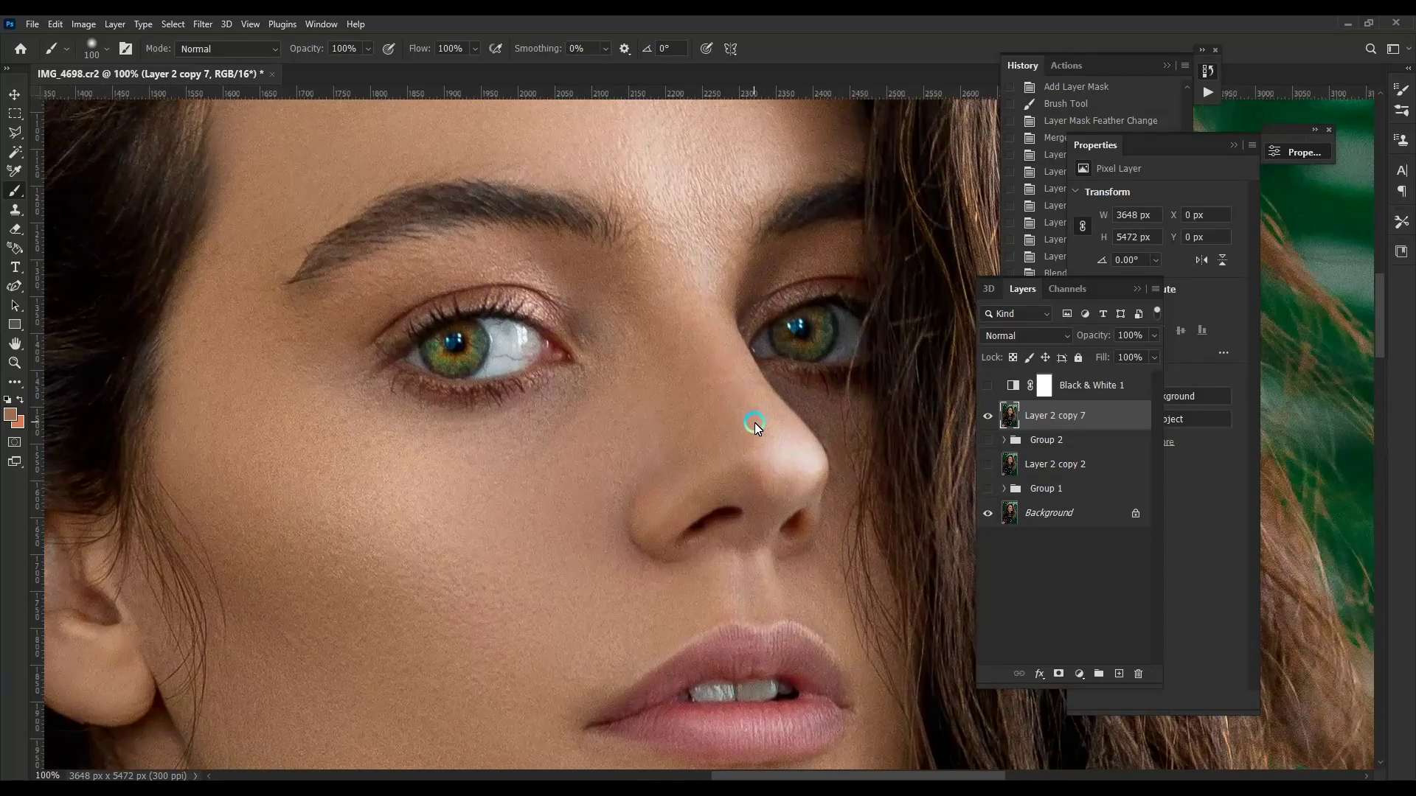
key(ctrl+j)
Step: Sharpen the copy with Unsharp Mask and set its blend mode to Darken
click(202, 24)
click(430, 353)
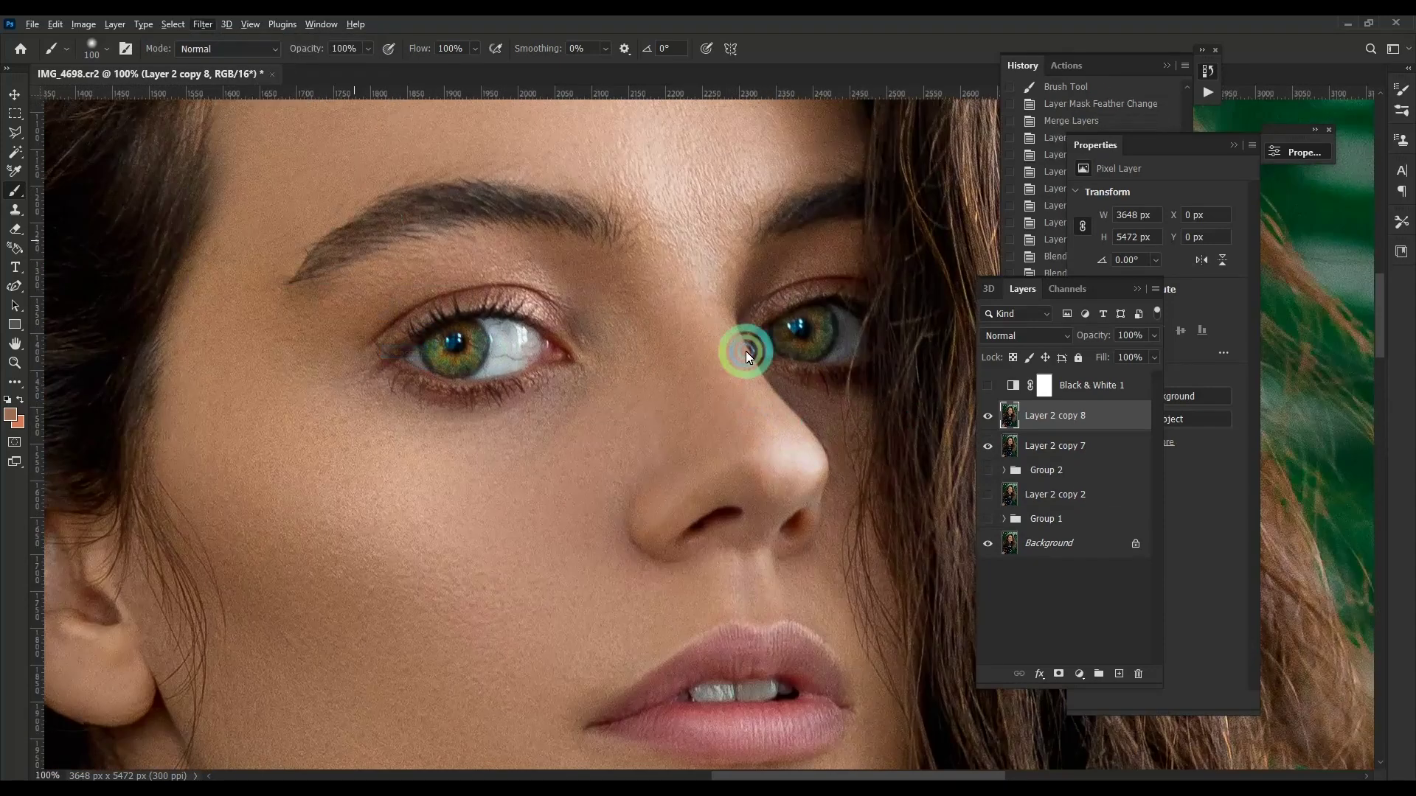
click(1133, 127)
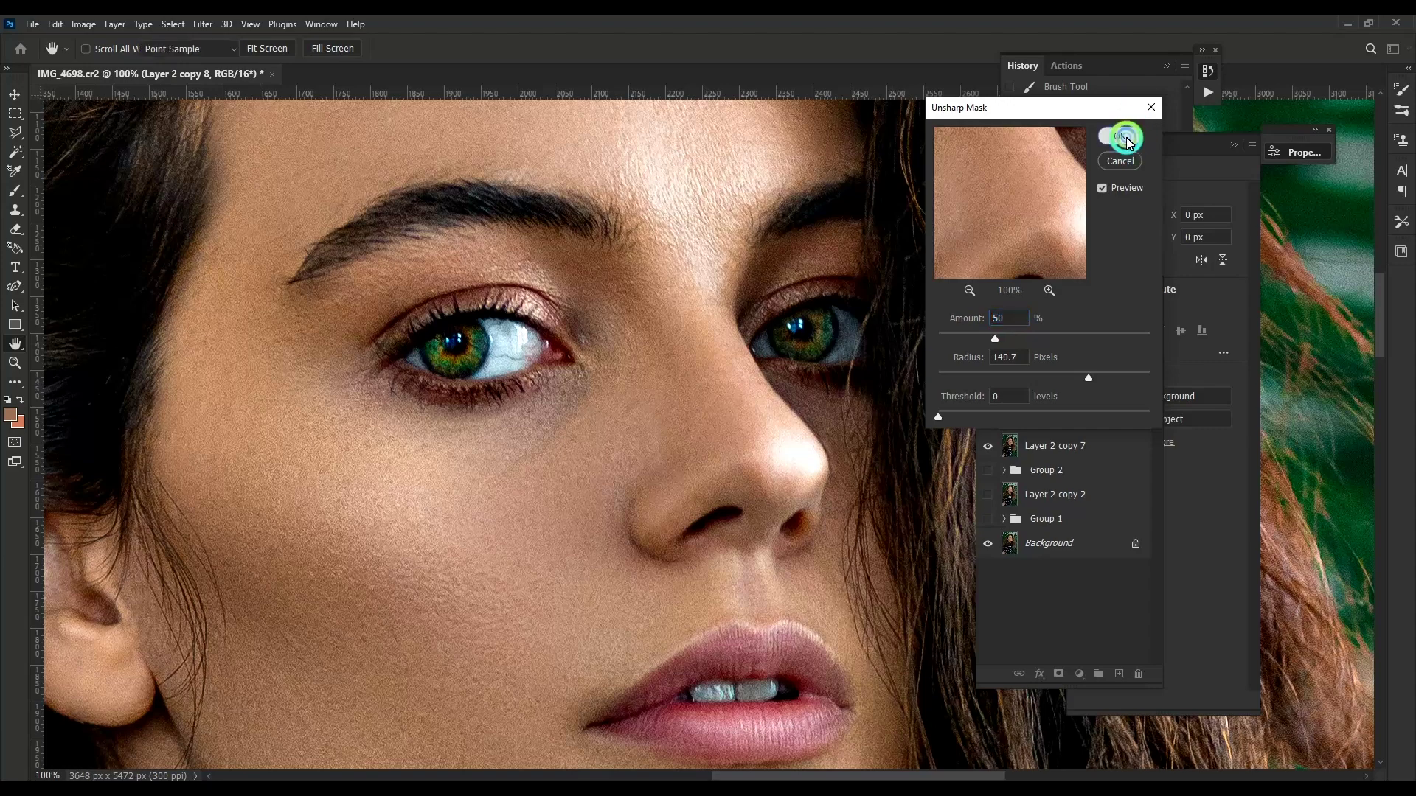
click(1033, 342)
click(1018, 388)
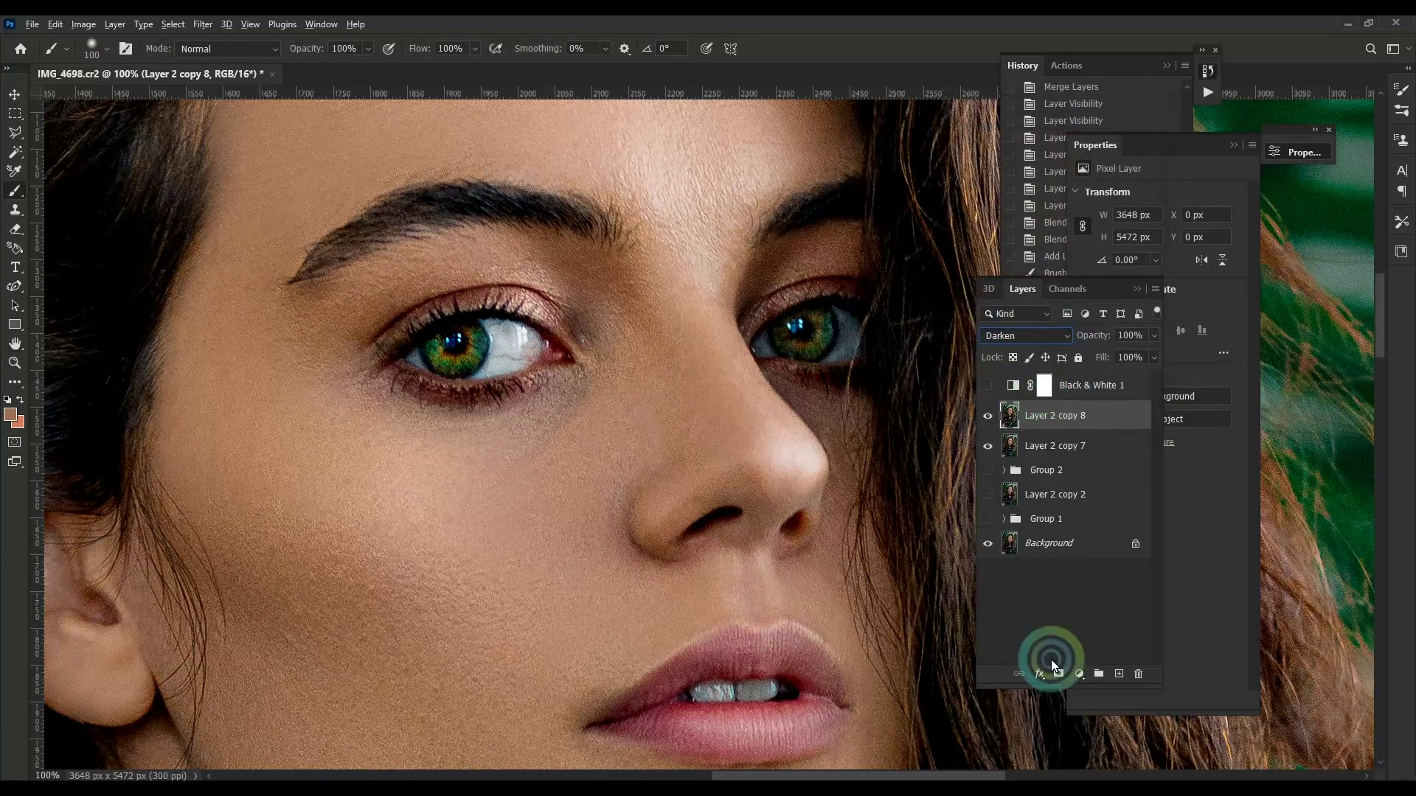
Step: Add a black mask and paint the sharpening along the eyebrow with a small brush
alt+click(1058, 674)
key(bracketleft)
key(bracketleft)
key(bracketleft)
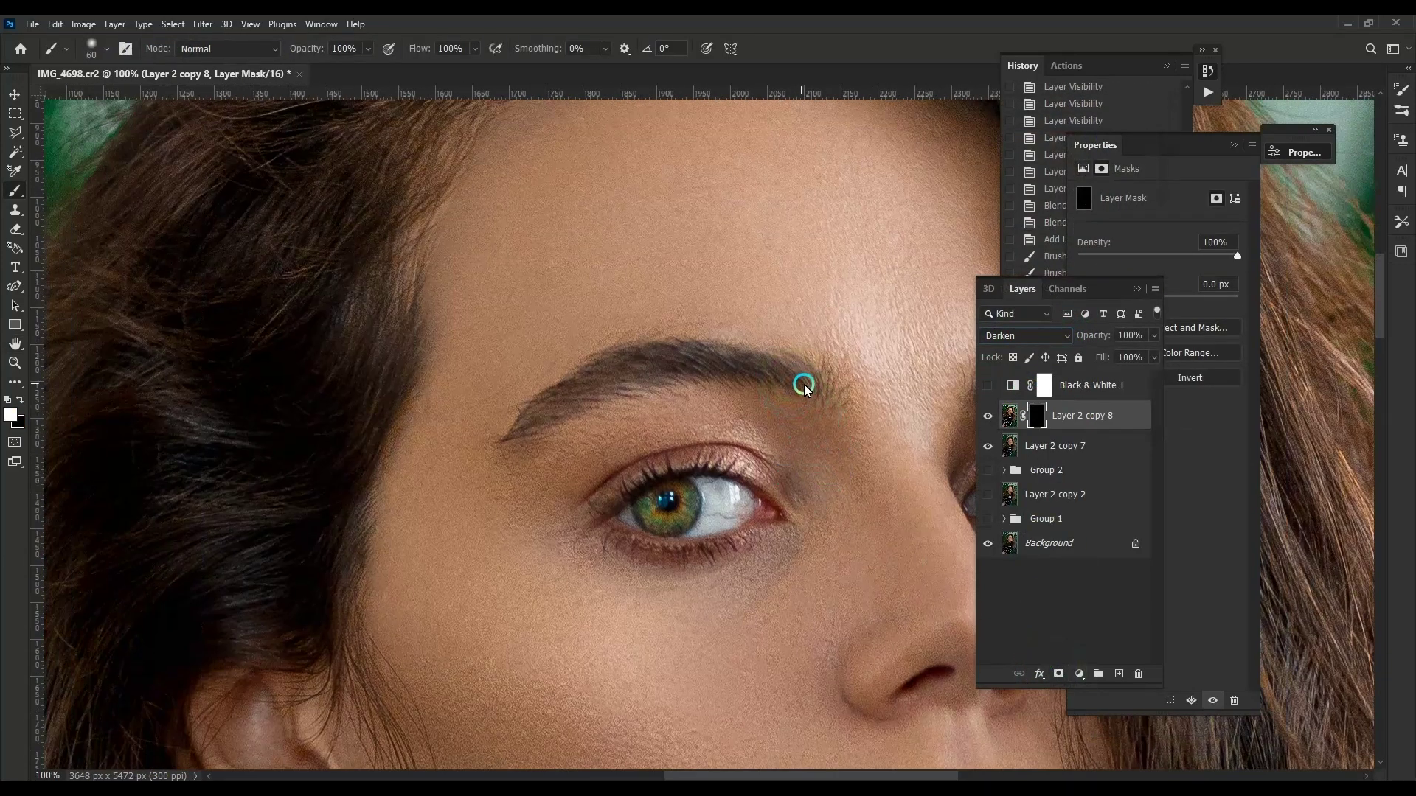
drag(803, 382, 528, 420)
scroll(528, 421, right, 2)
key(bracketleft)
scroll(528, 420, right, 4)
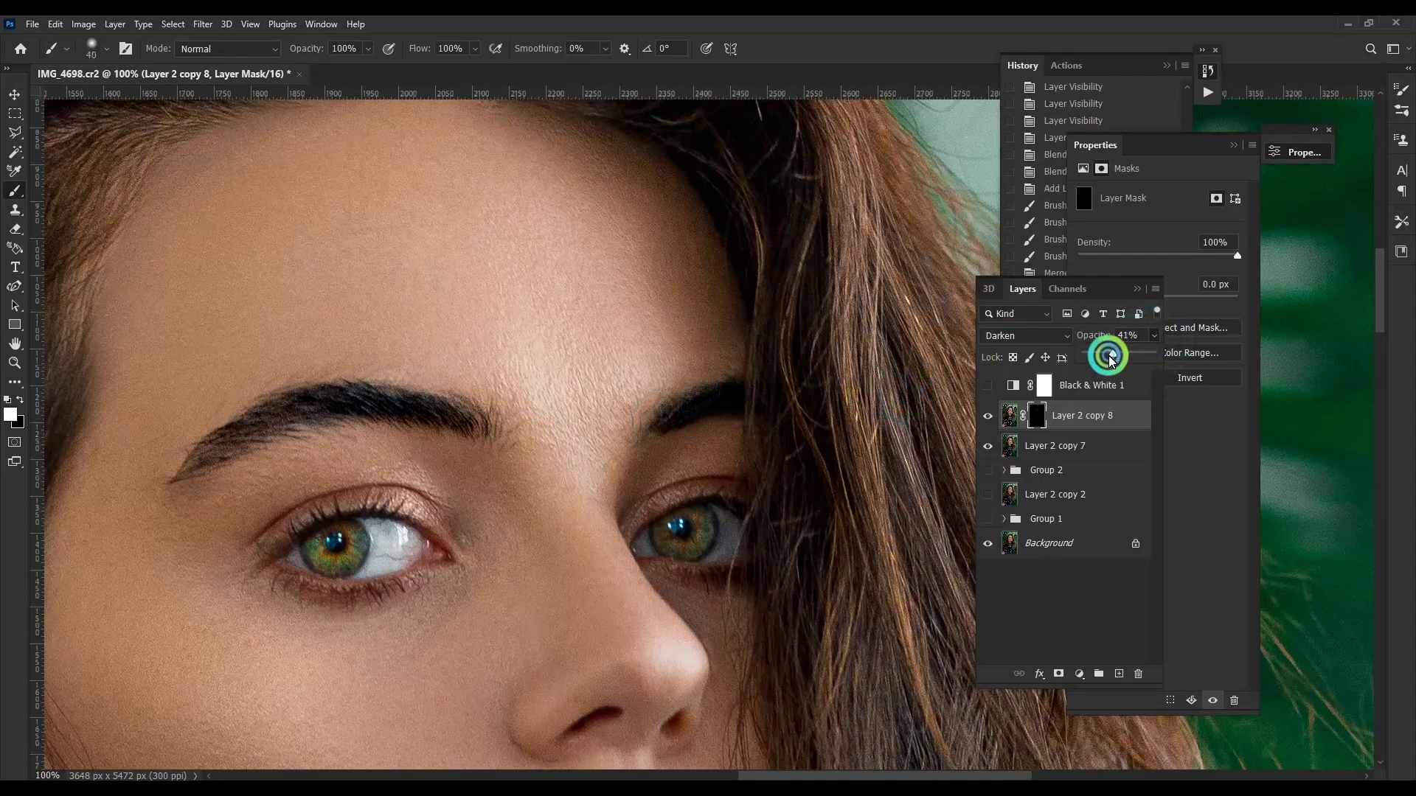
Step: Lower the sharpened layer to 35% opacity and merge it into the layer below
drag(1156, 336, 1106, 354)
key(ctrl+minus)
key(ctrl+minus)
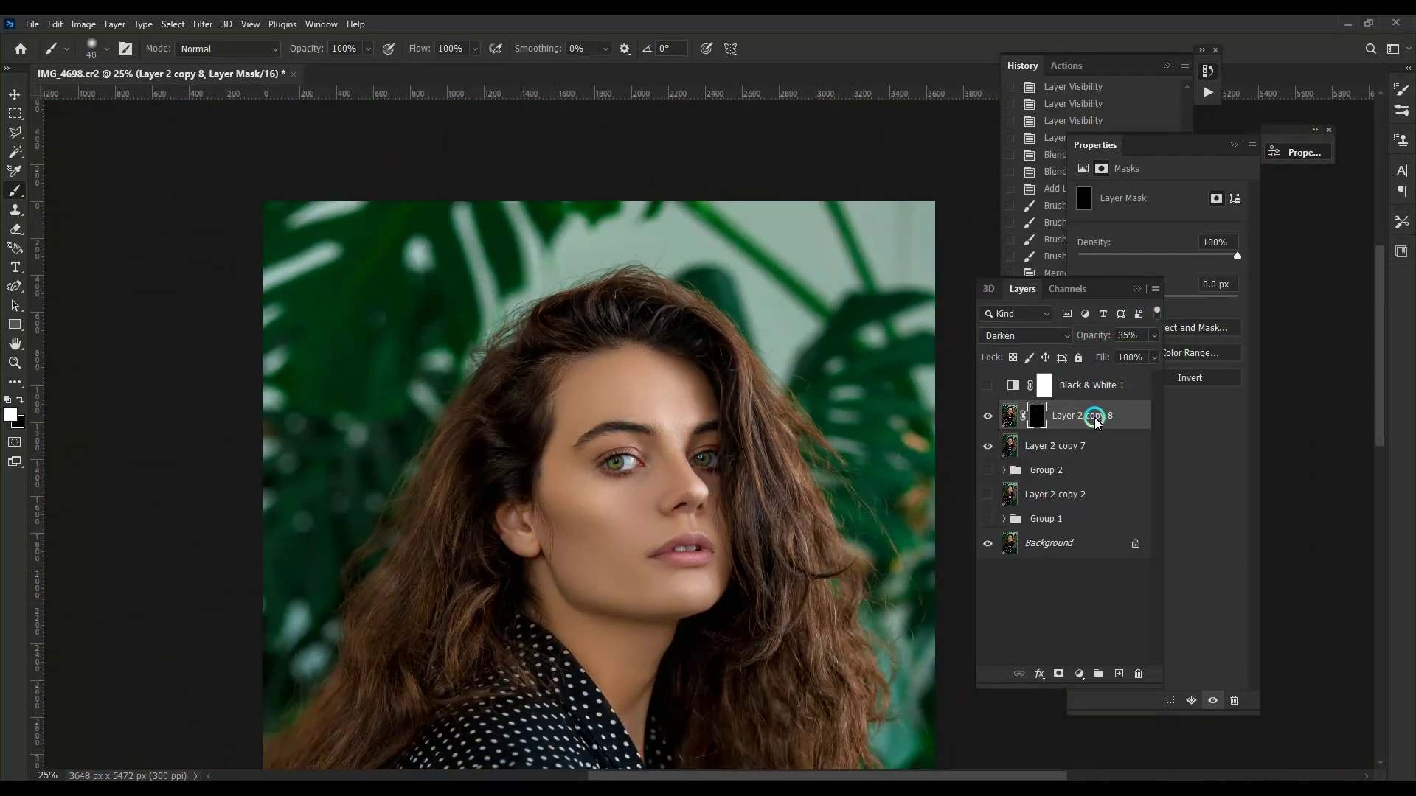
click(988, 416)
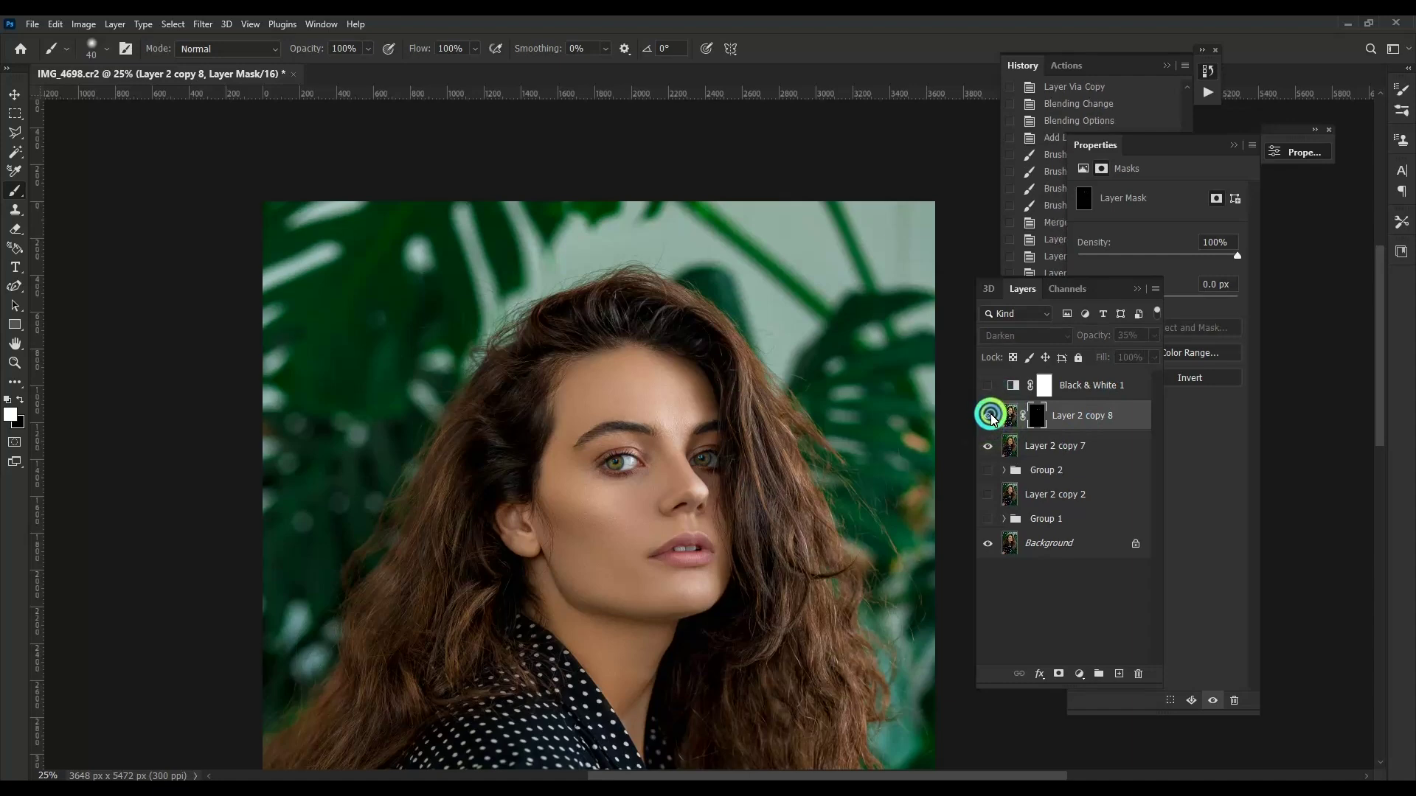
shift+click(1059, 445)
key(ctrl+e)
key(ctrl+plus)
Step: Zoom in on the eyes and outline the first eyelid with the Polygonal Lasso
drag(634, 445, 731, 329)
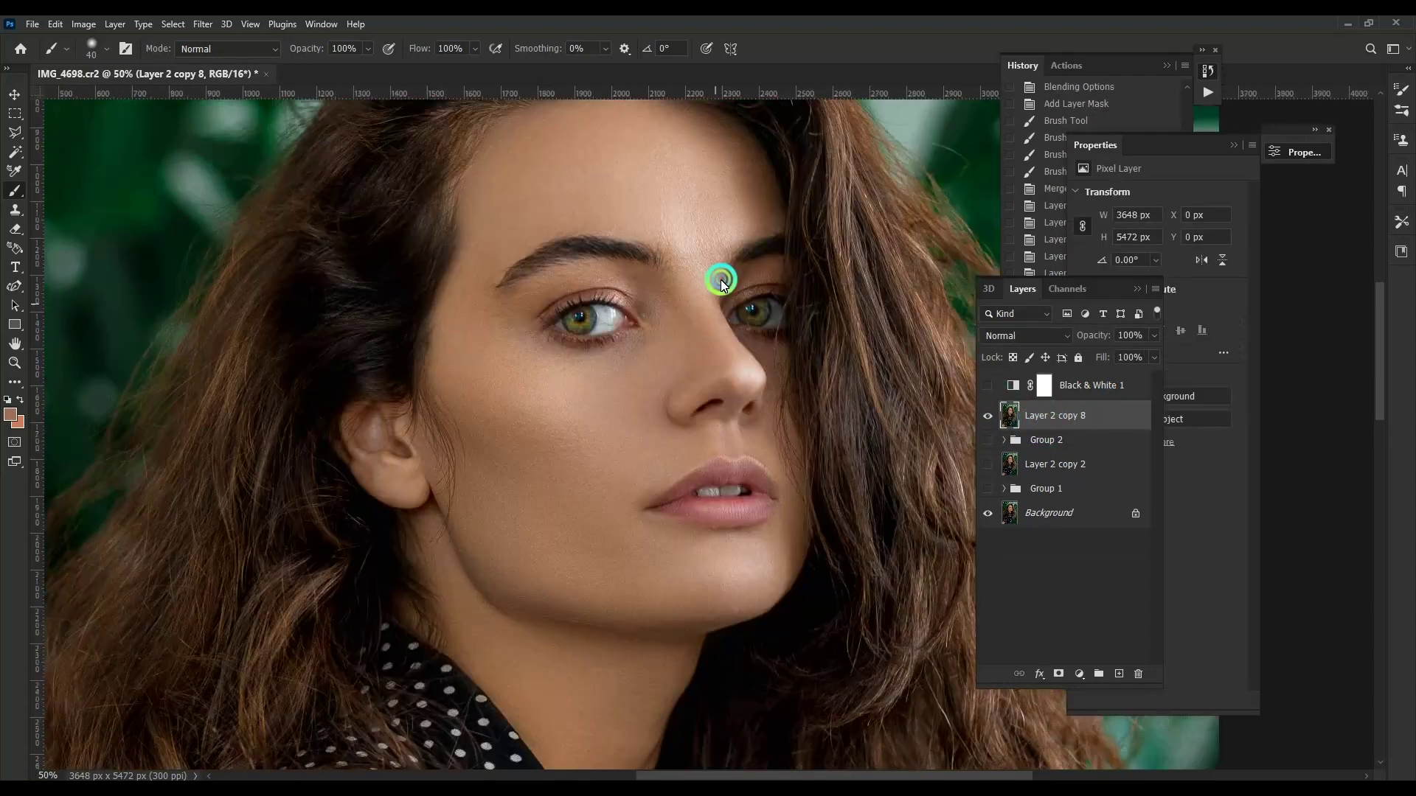
key(ctrl+plus)
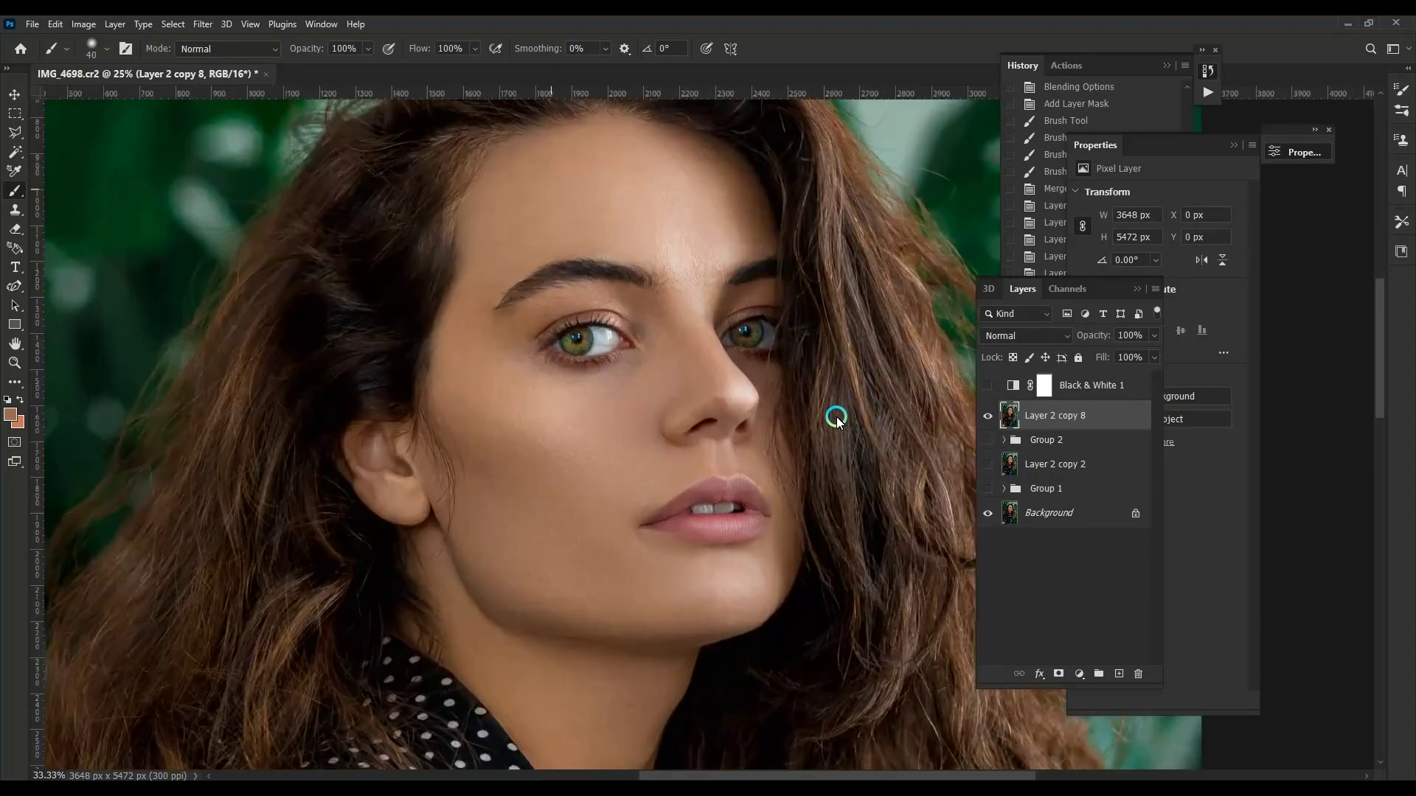
key(ctrl+plus)
key(l)
click(618, 398)
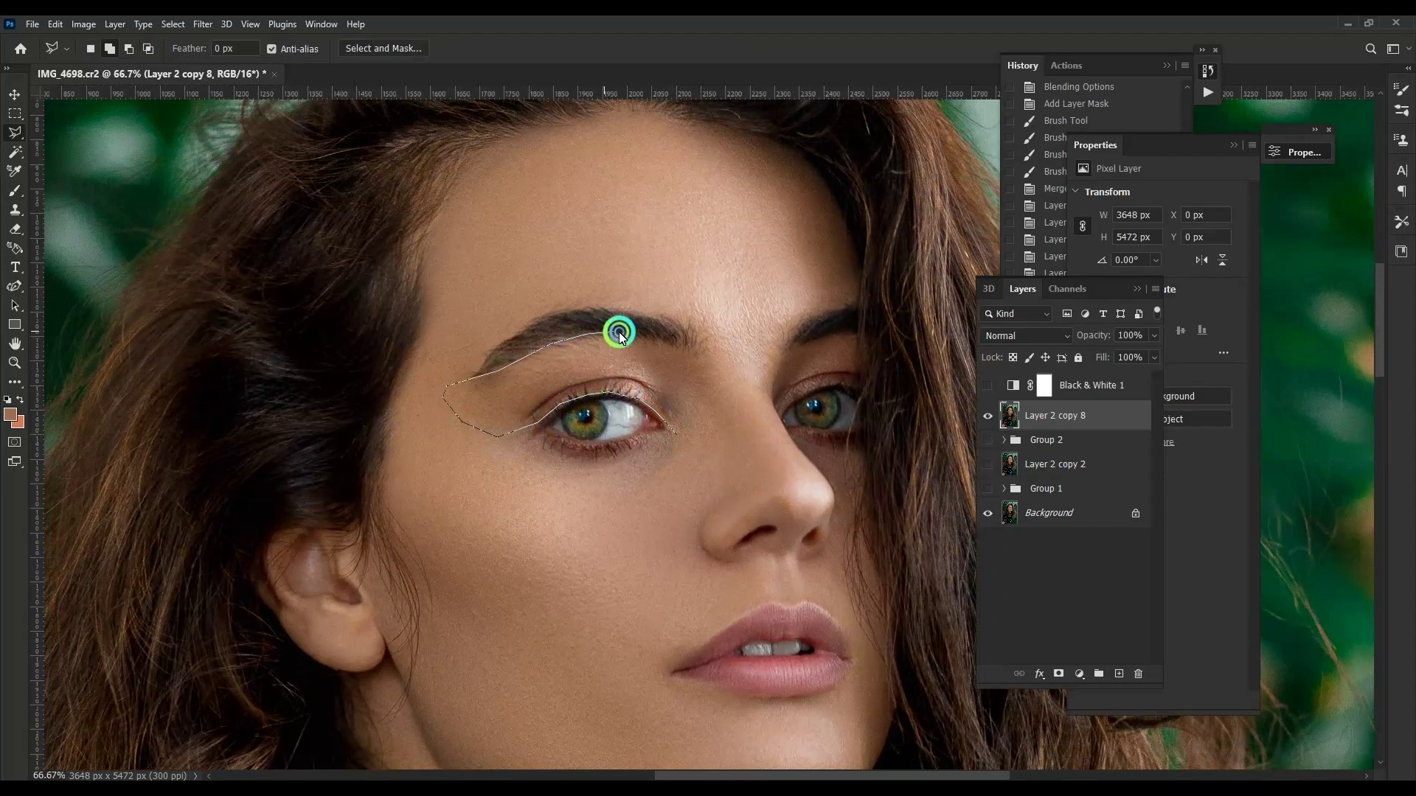
click(653, 437)
Step: Add the second eye's lid and the under-eye area to the lasso selection
key(ctrl+plus)
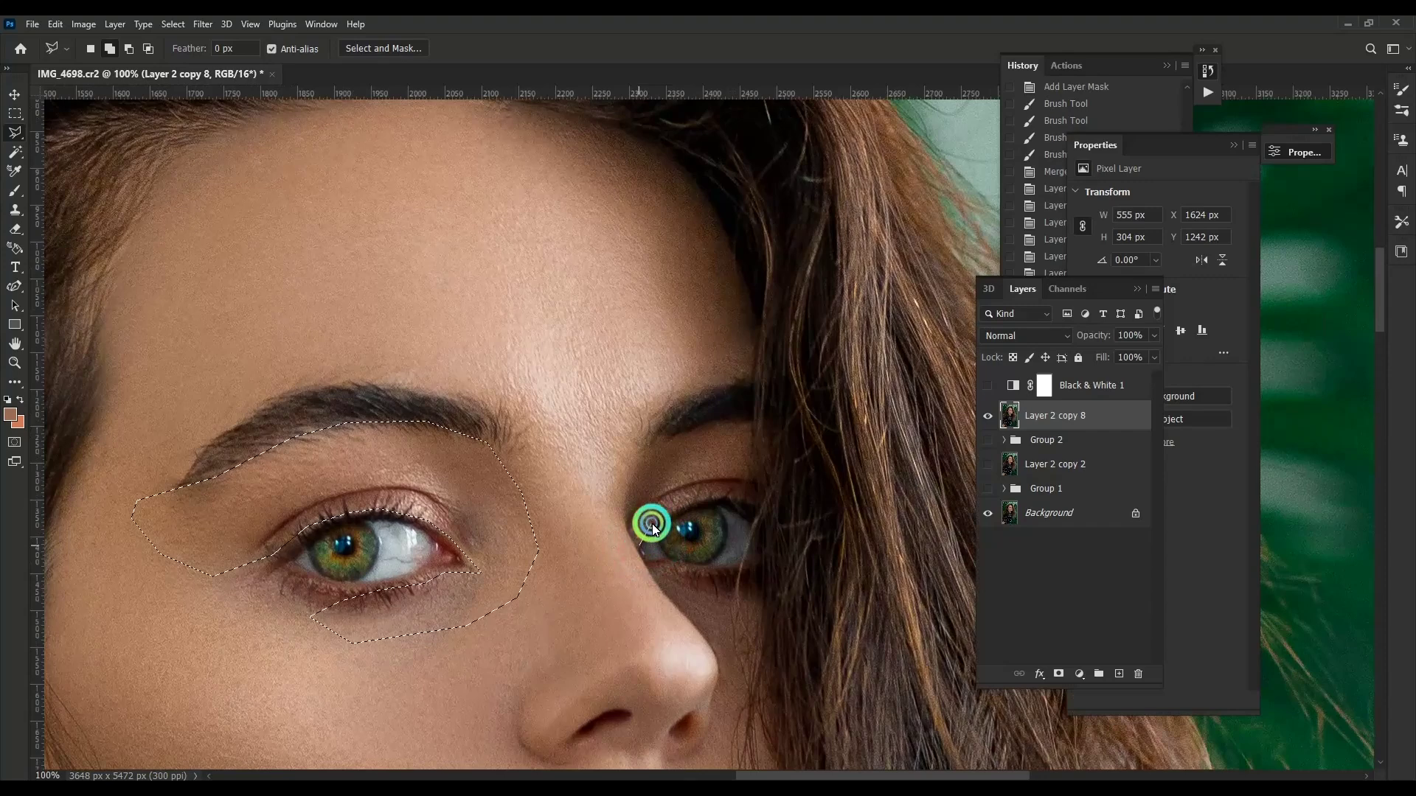
click(720, 490)
click(767, 488)
click(755, 506)
click(761, 469)
click(749, 425)
click(695, 425)
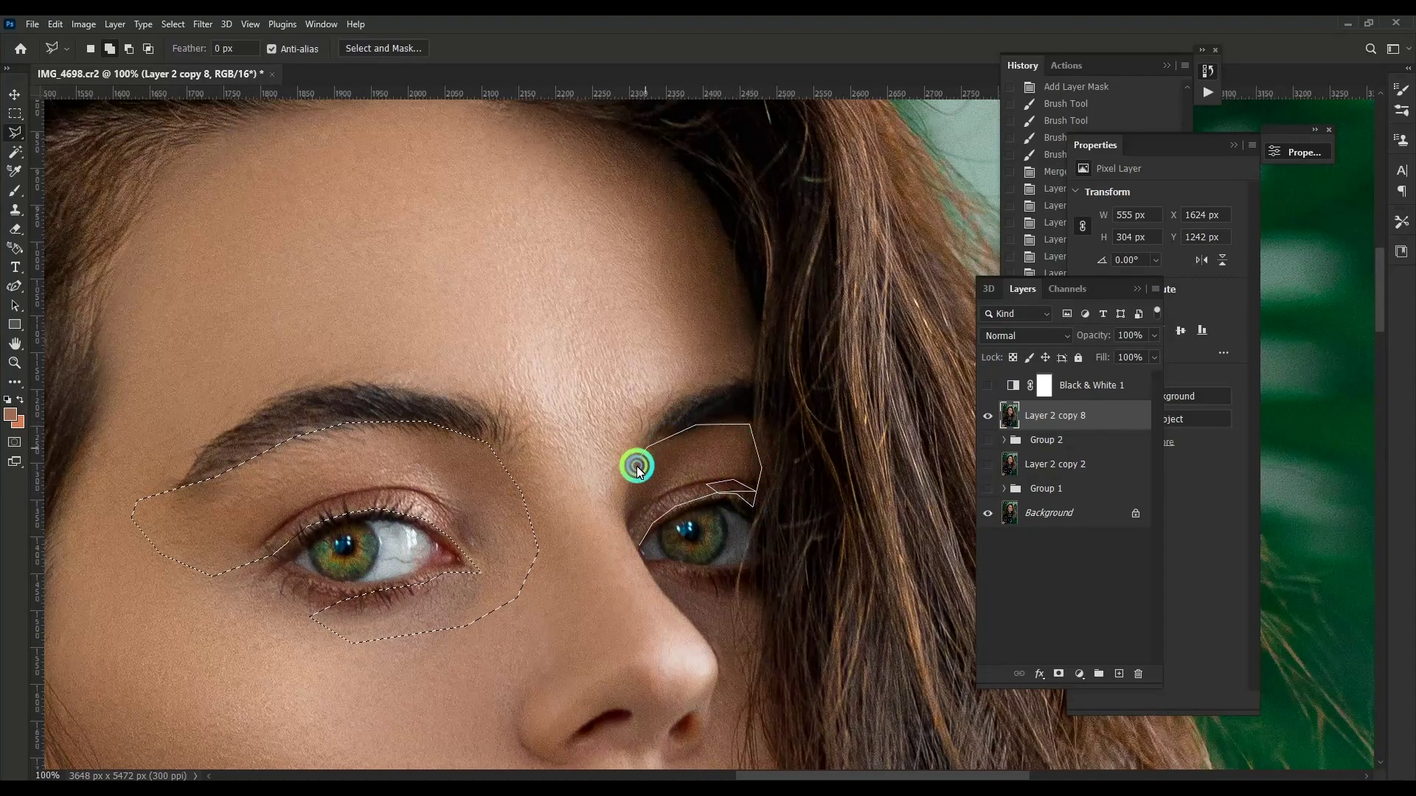
double_click(650, 571)
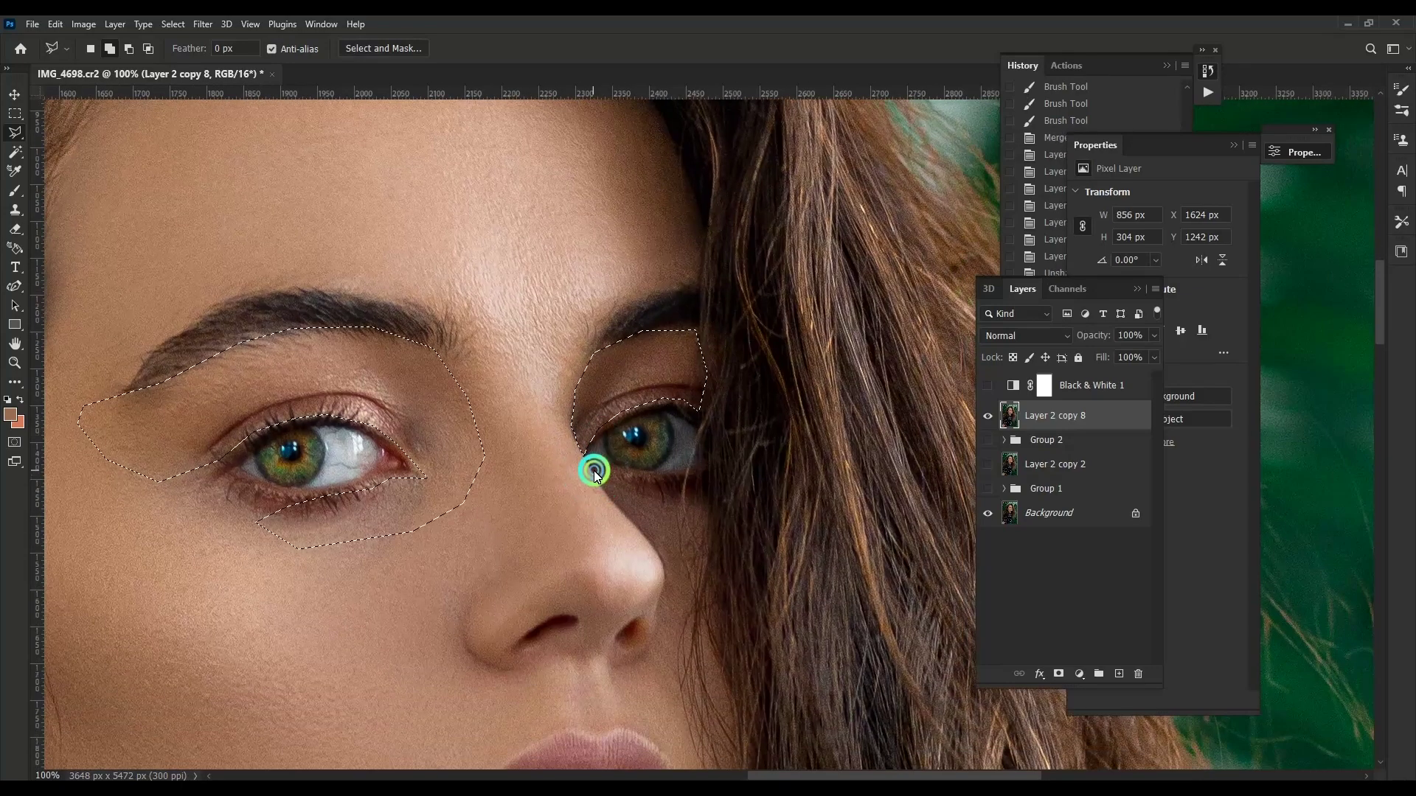
shift+click(594, 469)
click(701, 498)
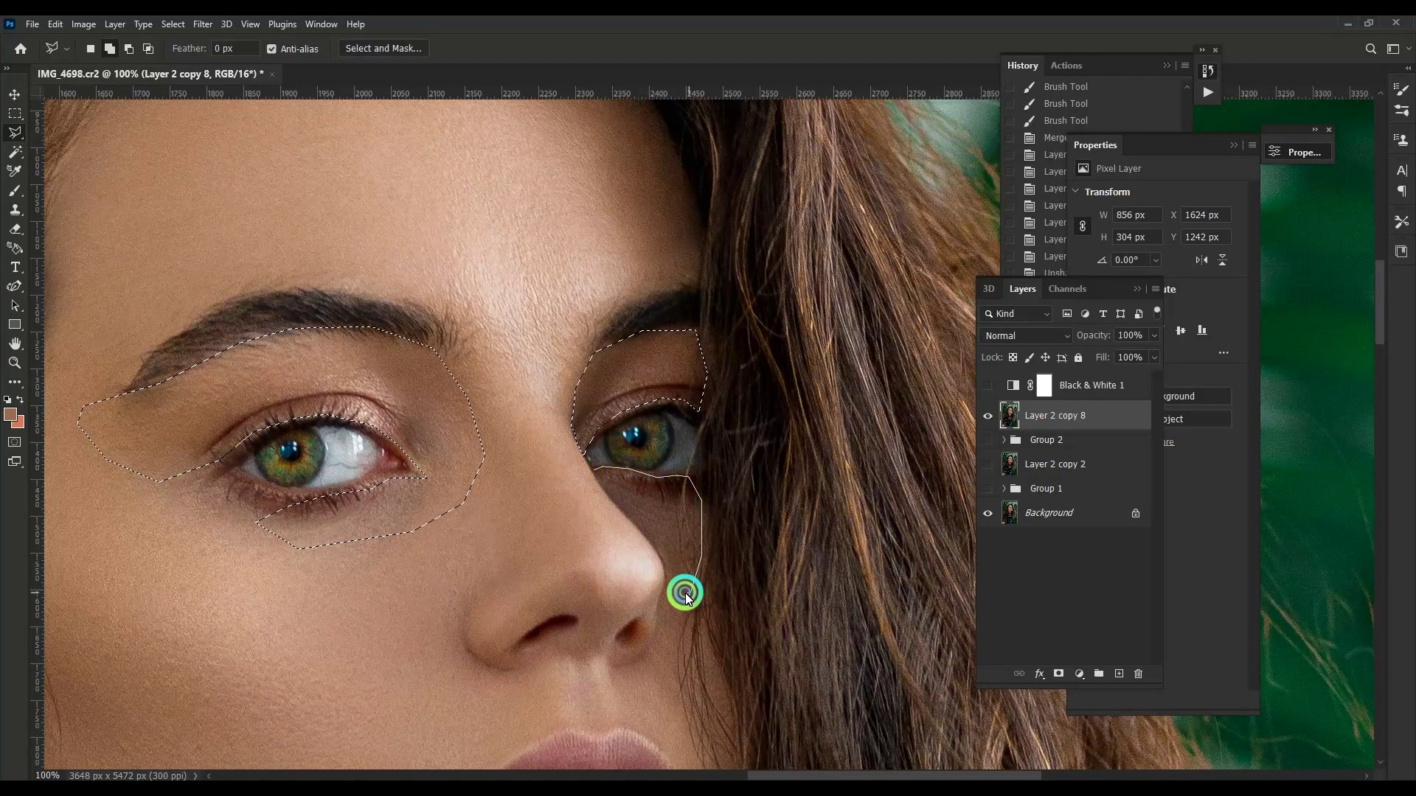
double_click(632, 516)
Step: Feather the selection 2 px, copy it to a new layer, and open Hue/Saturation
key(shift+F6)
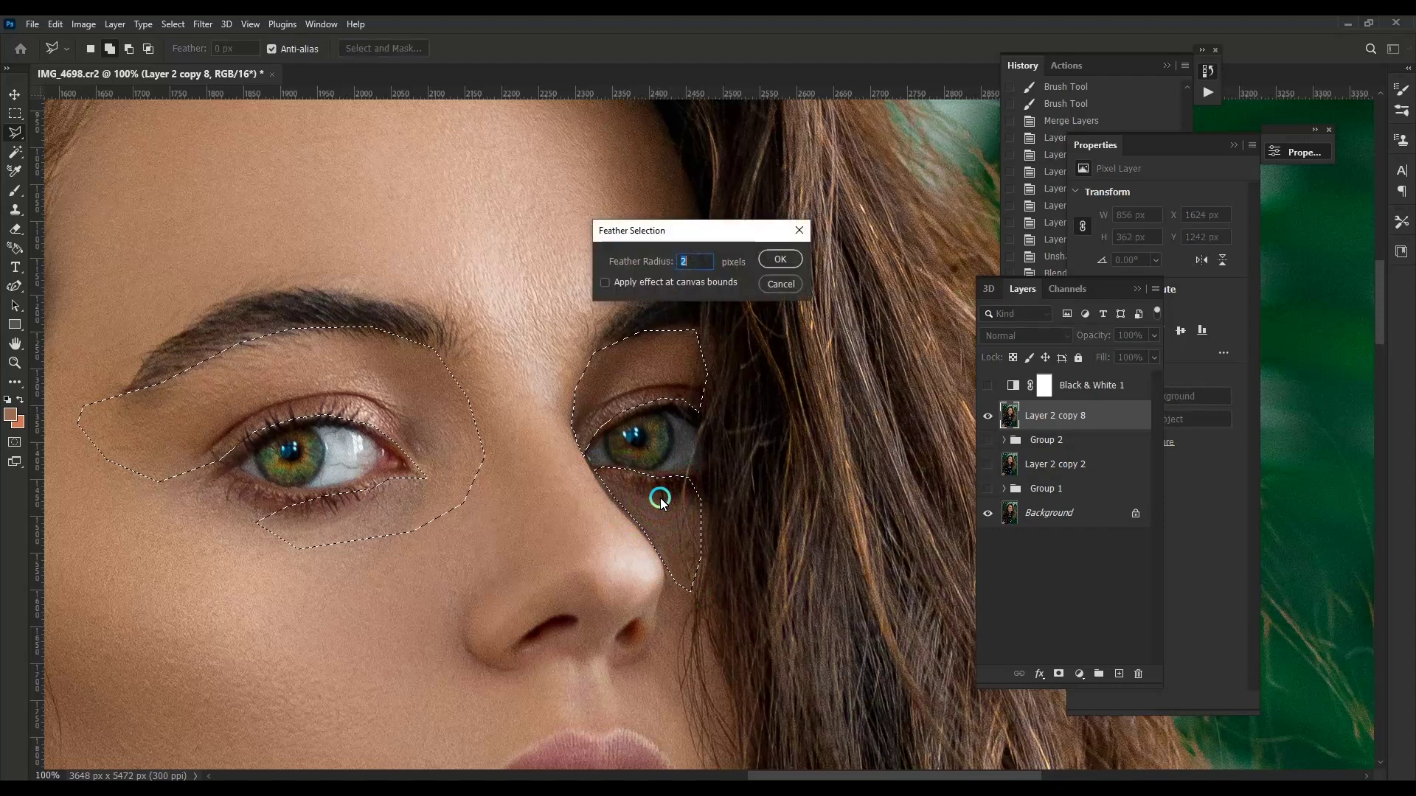
key(Return)
key(ctrl+j)
key(ctrl+u)
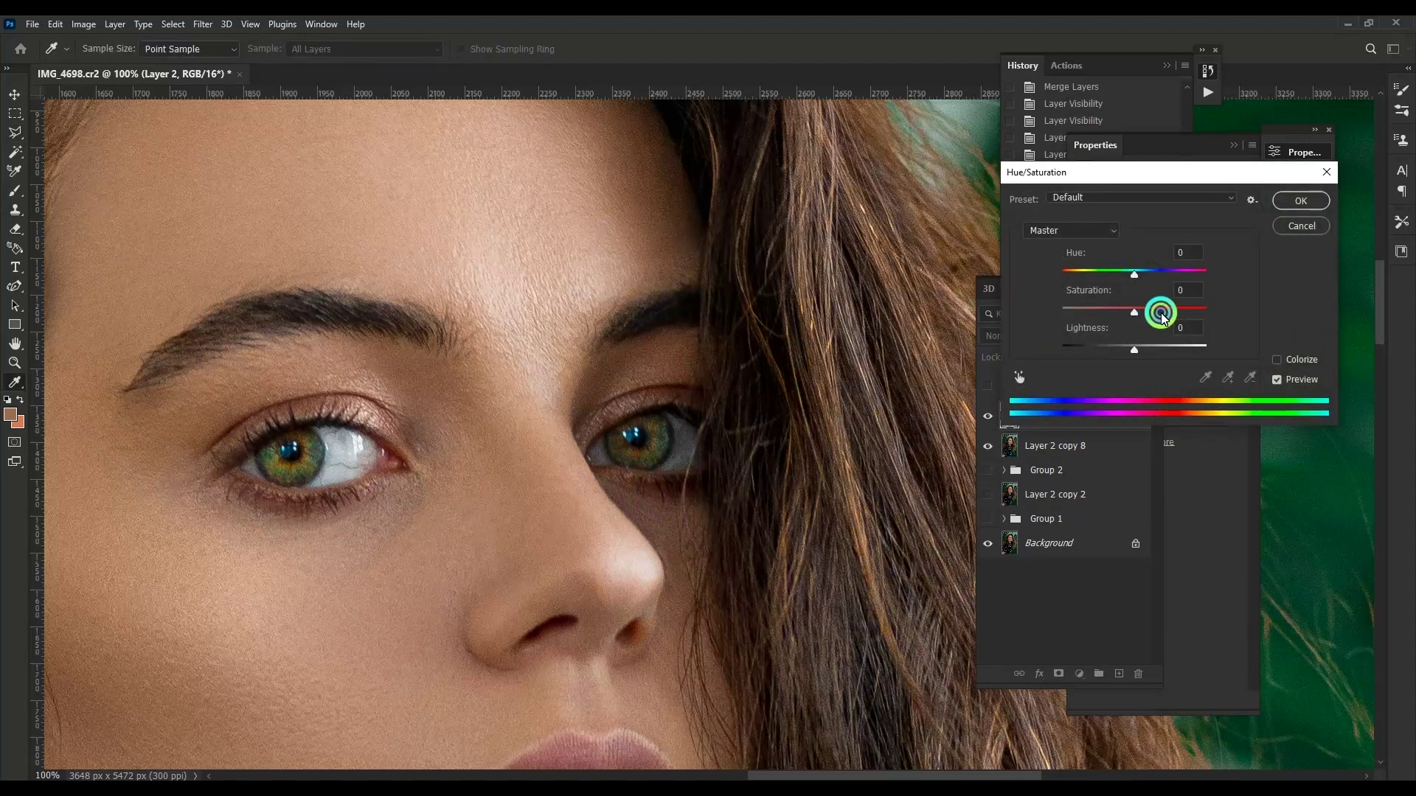
Step: Colorize the eye areas orange, then shift Color Balance toward yellow with magenta shadows
click(1301, 200)
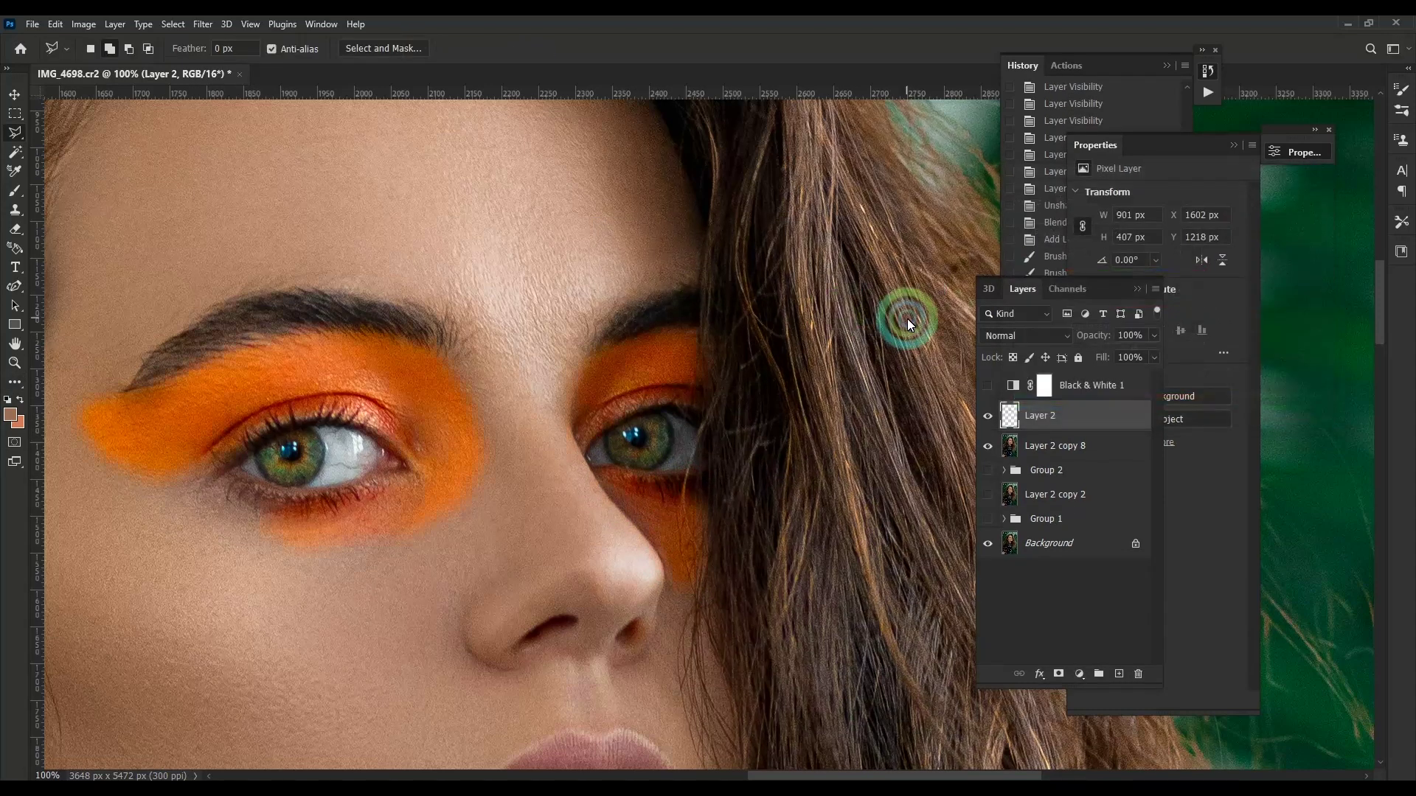
key(ctrl+b)
mouse_move(1030, 257)
mouse_down()
mouse_move(1002, 260)
mouse_move(1115, 293)
mouse_move(998, 275)
mouse_move(1028, 277)
mouse_up()
click(934, 333)
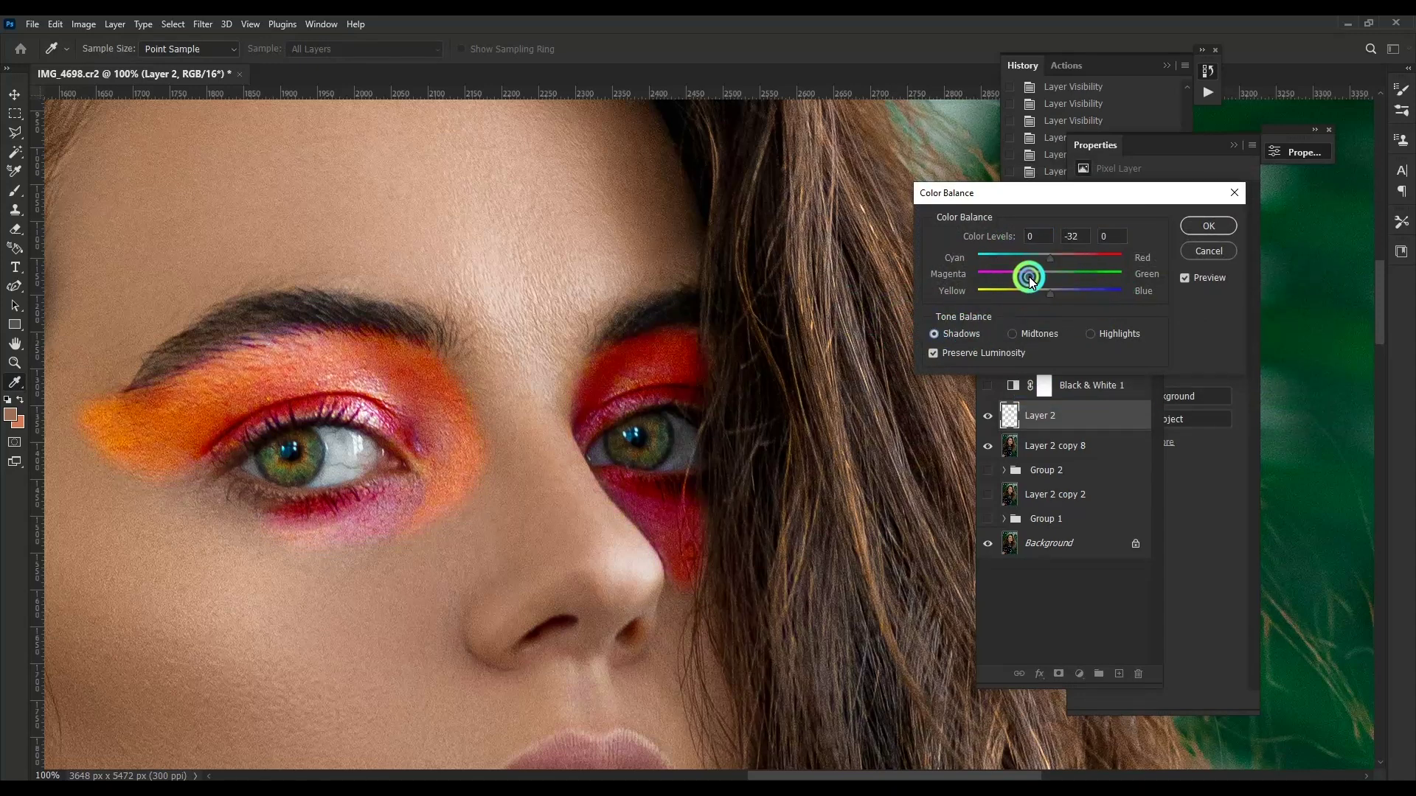
click(1208, 225)
key(e)
drag(458, 458, 604, 456)
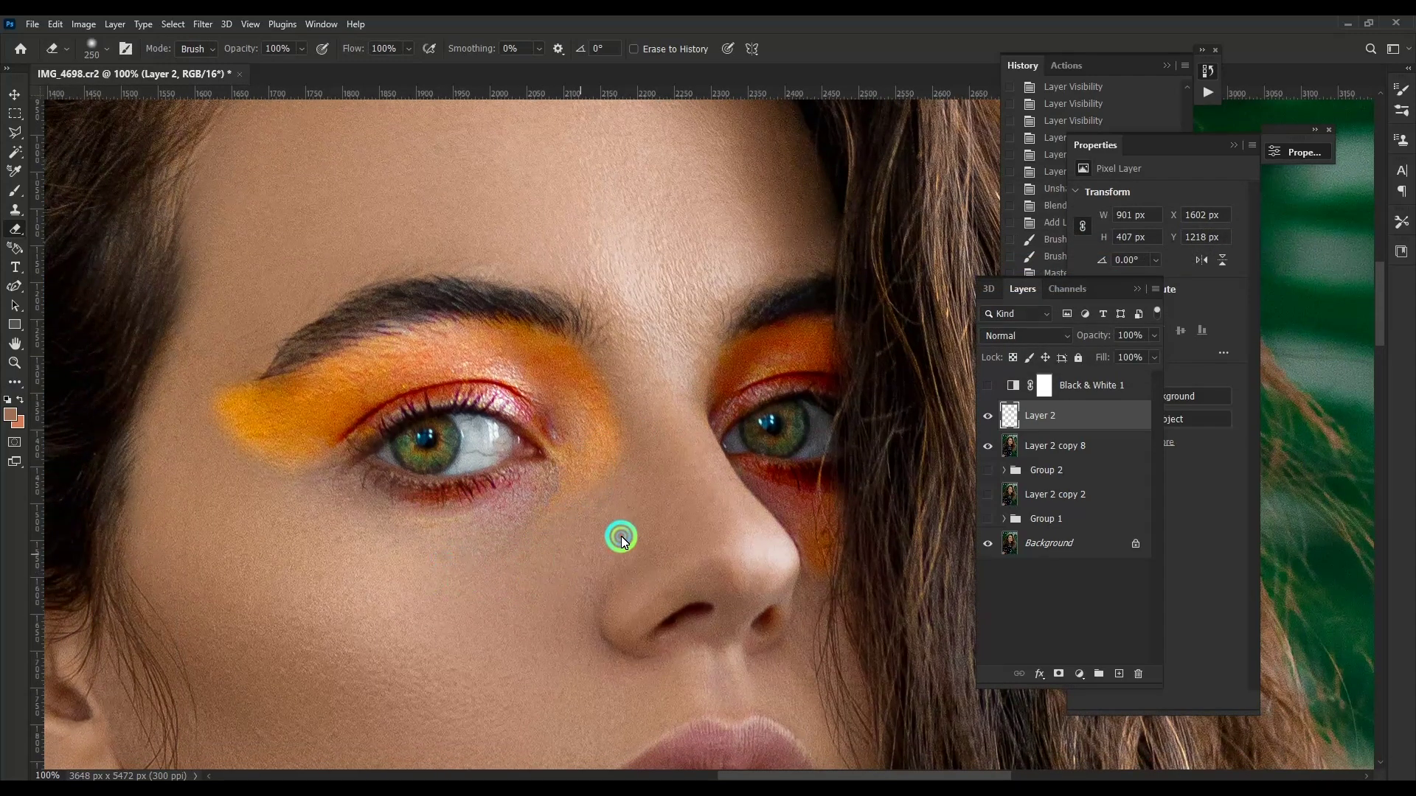
Step: Erase eyeshadow spill at the inner corner, eyebrow, outer wing and around the second eye
click(645, 472)
drag(481, 269, 385, 270)
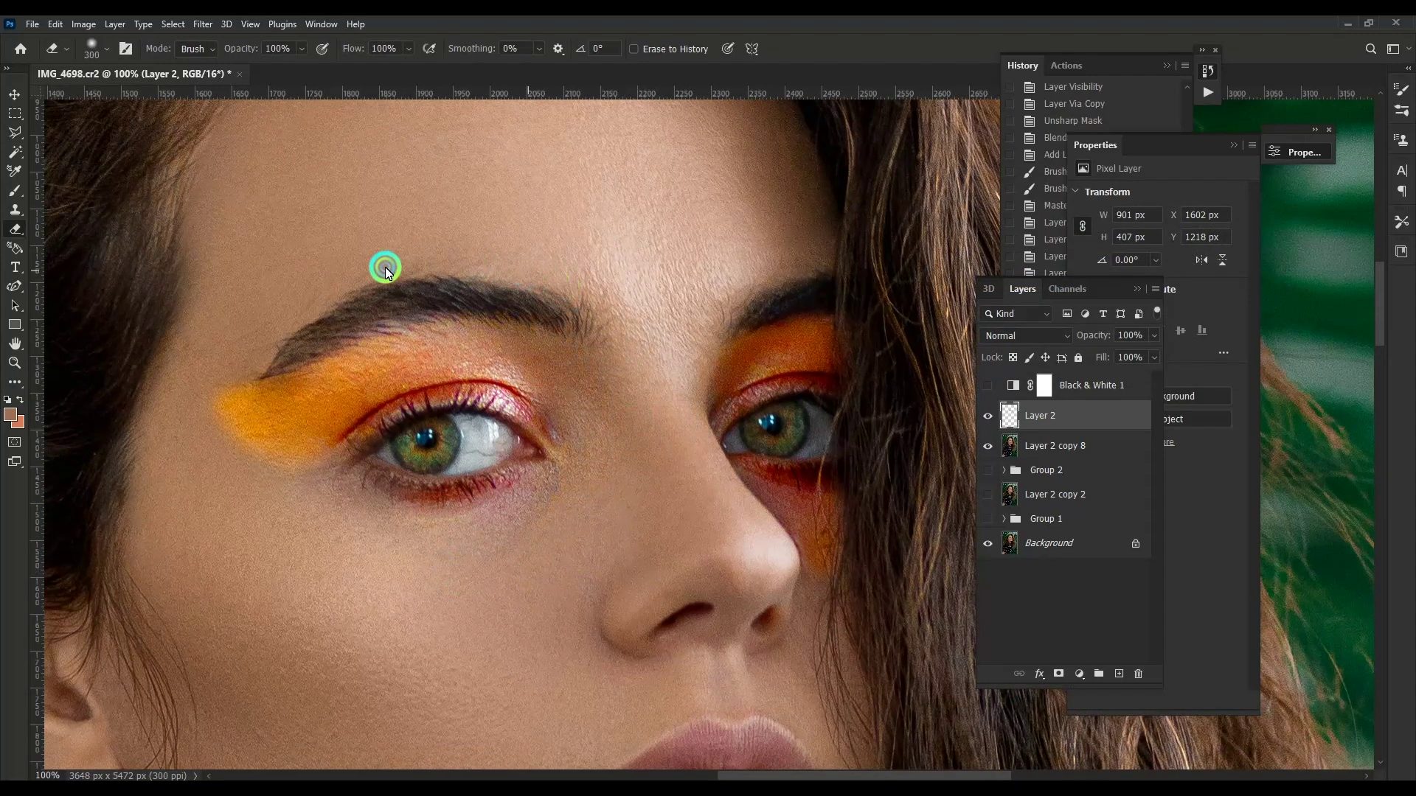
drag(228, 377, 271, 315)
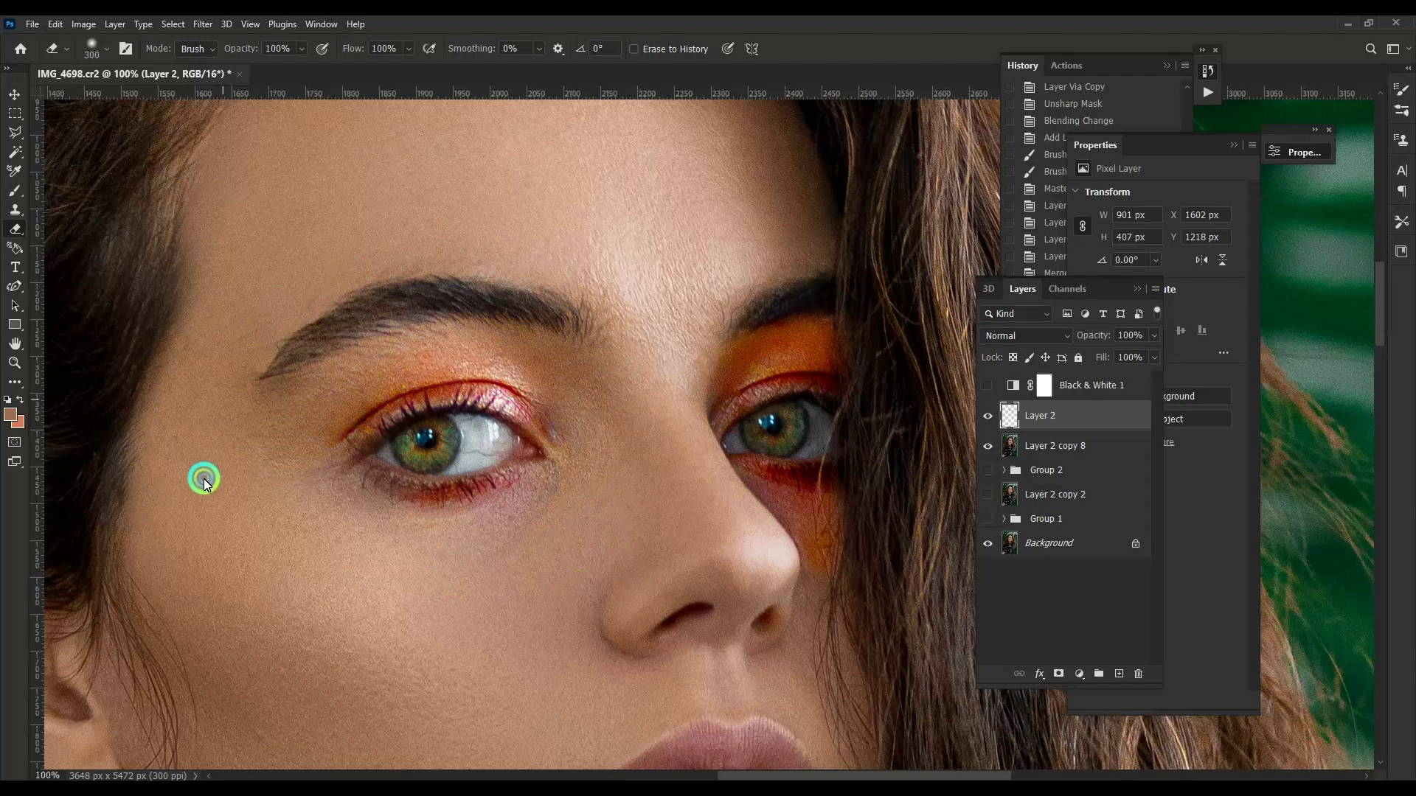
key(ctrl+z)
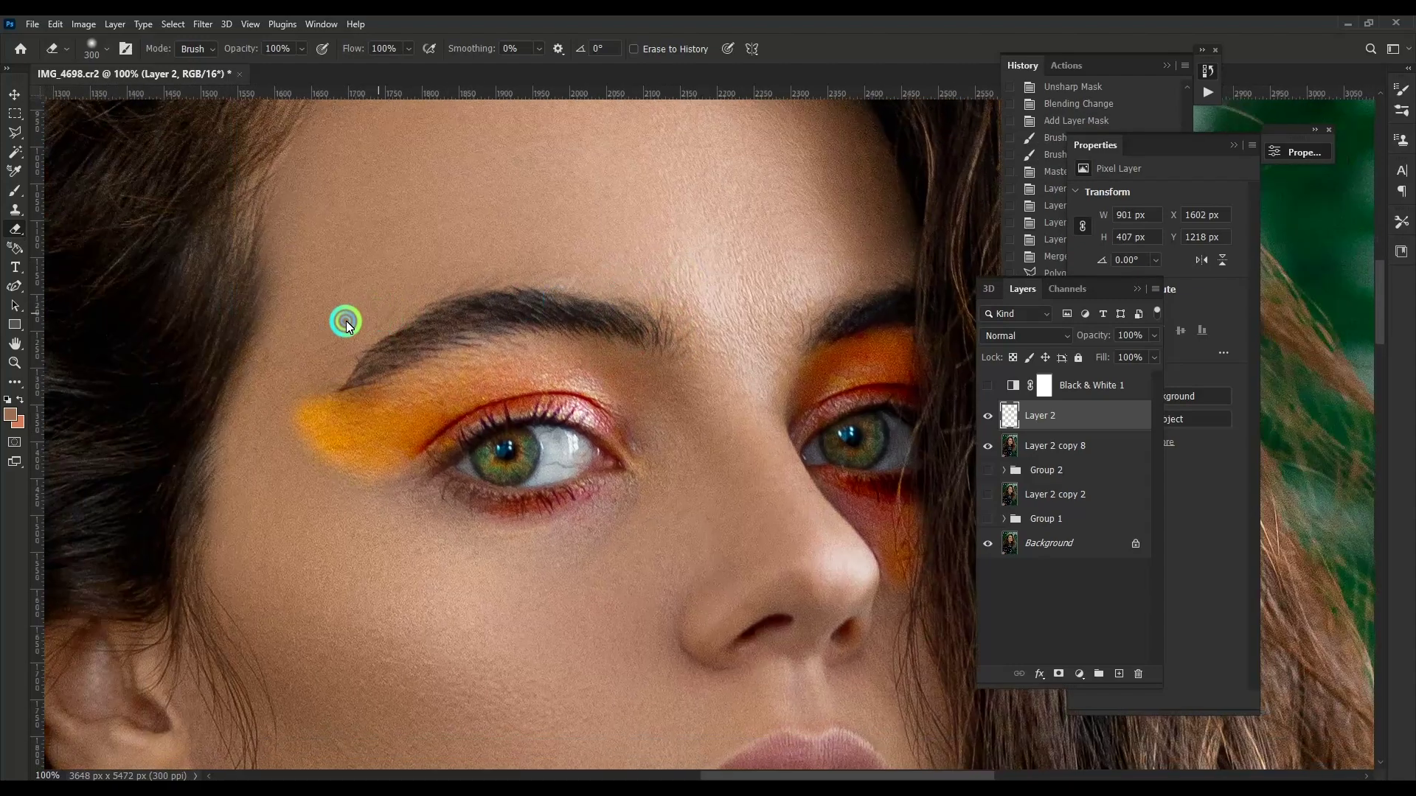
key(ctrl+shift+z)
key(bracketleft)
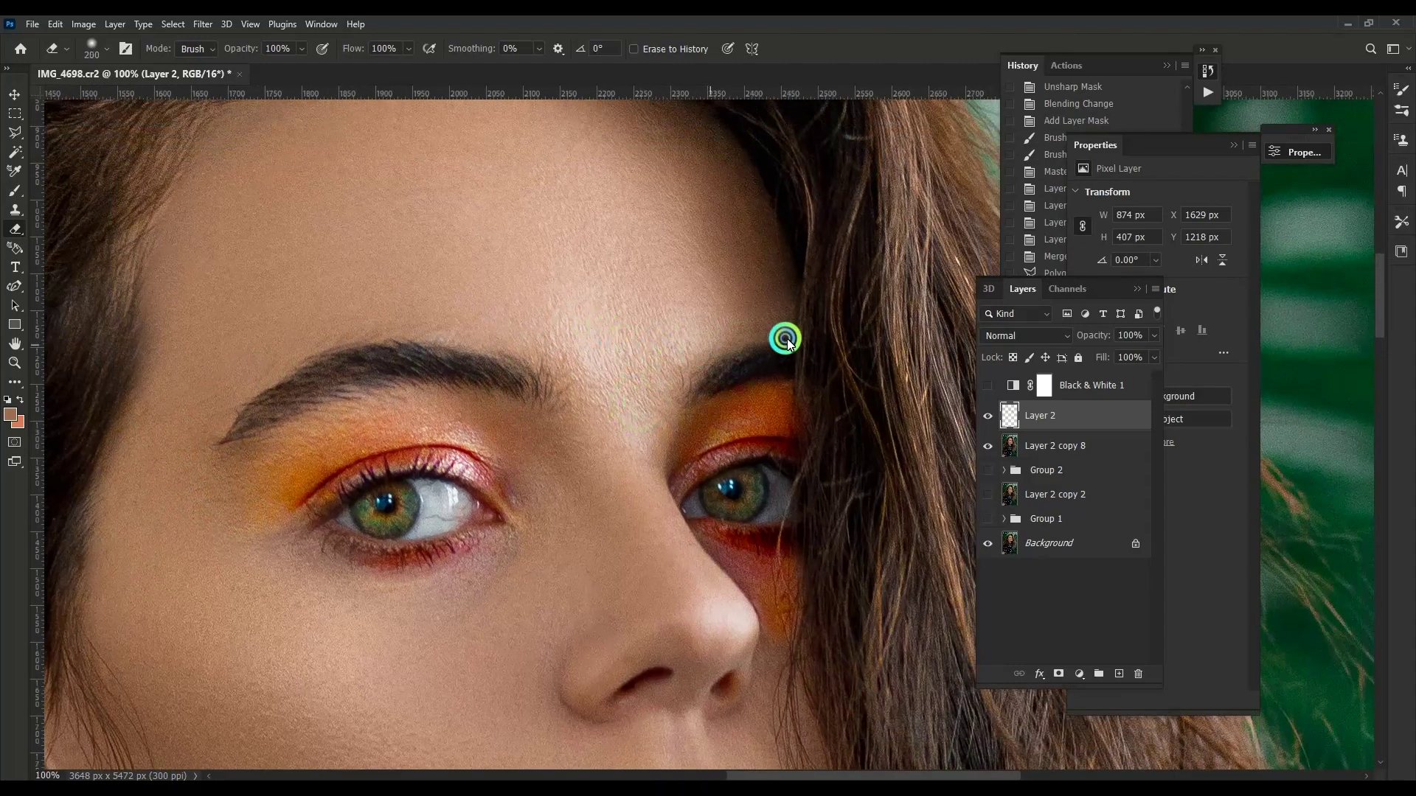
click(632, 388)
click(735, 542)
drag(705, 592, 686, 455)
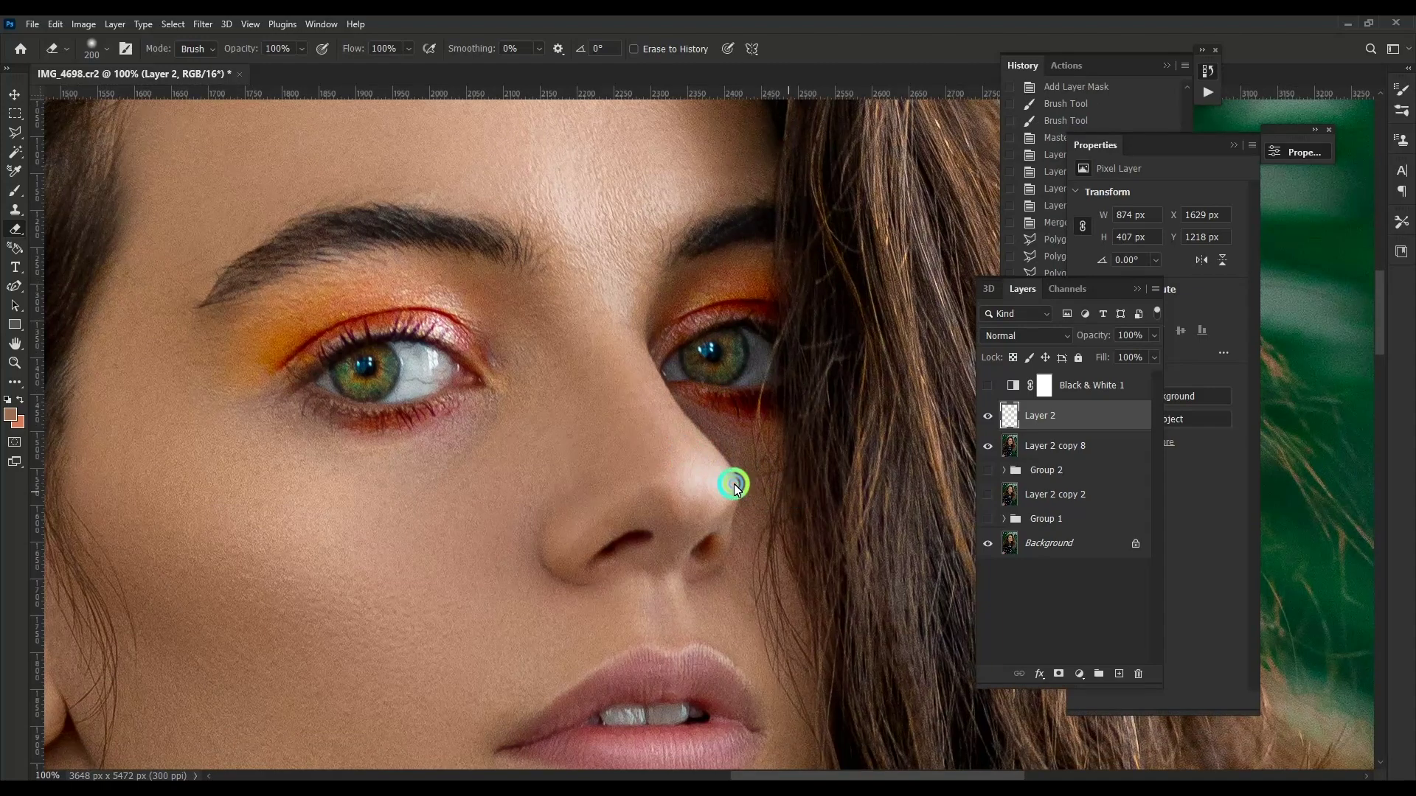
Step: In Hue/Saturation, lighten the eyeshadow's Reds and shift the Yellows hue to -28
key(ctrl+minus)
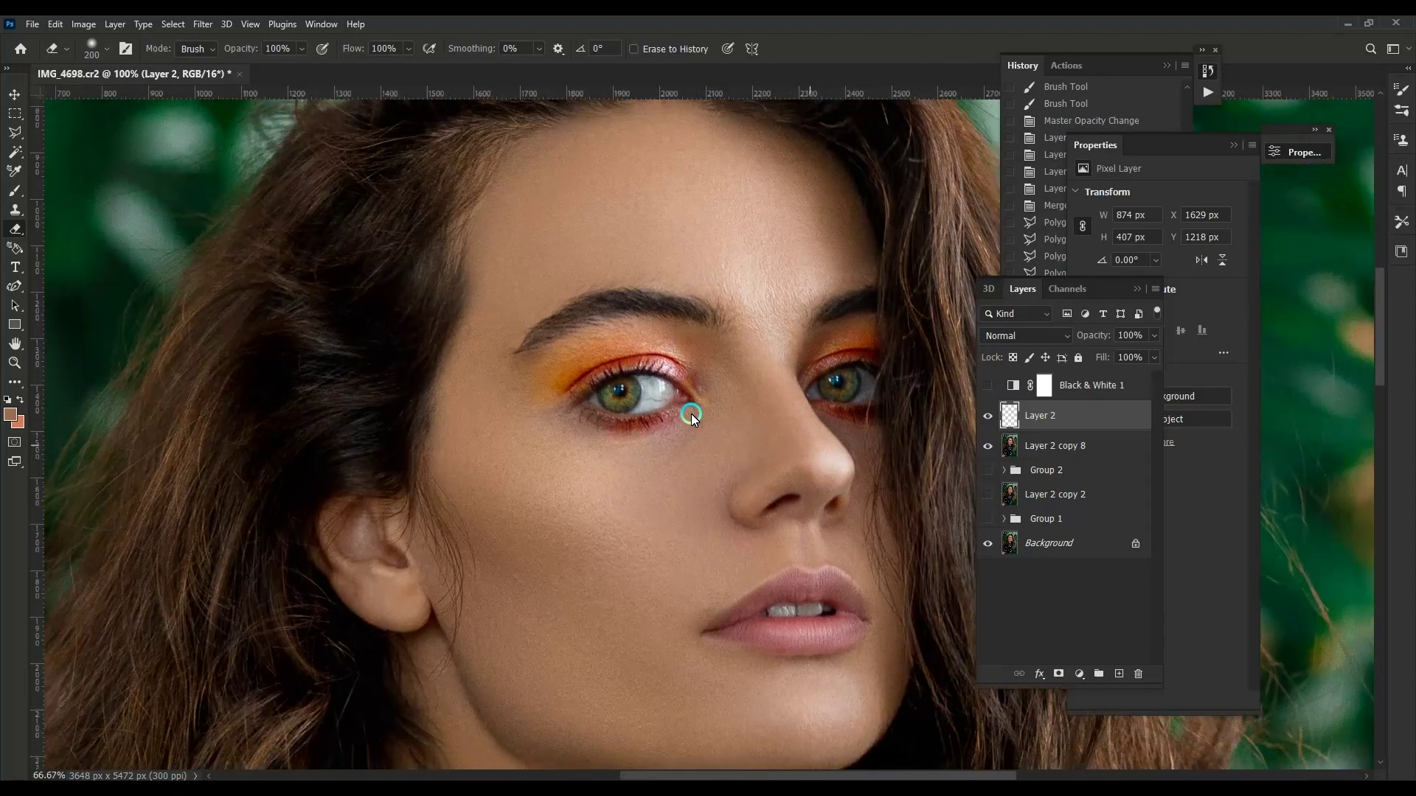
key(ctrl+u)
click(1070, 230)
click(1109, 272)
drag(1112, 275, 1120, 273)
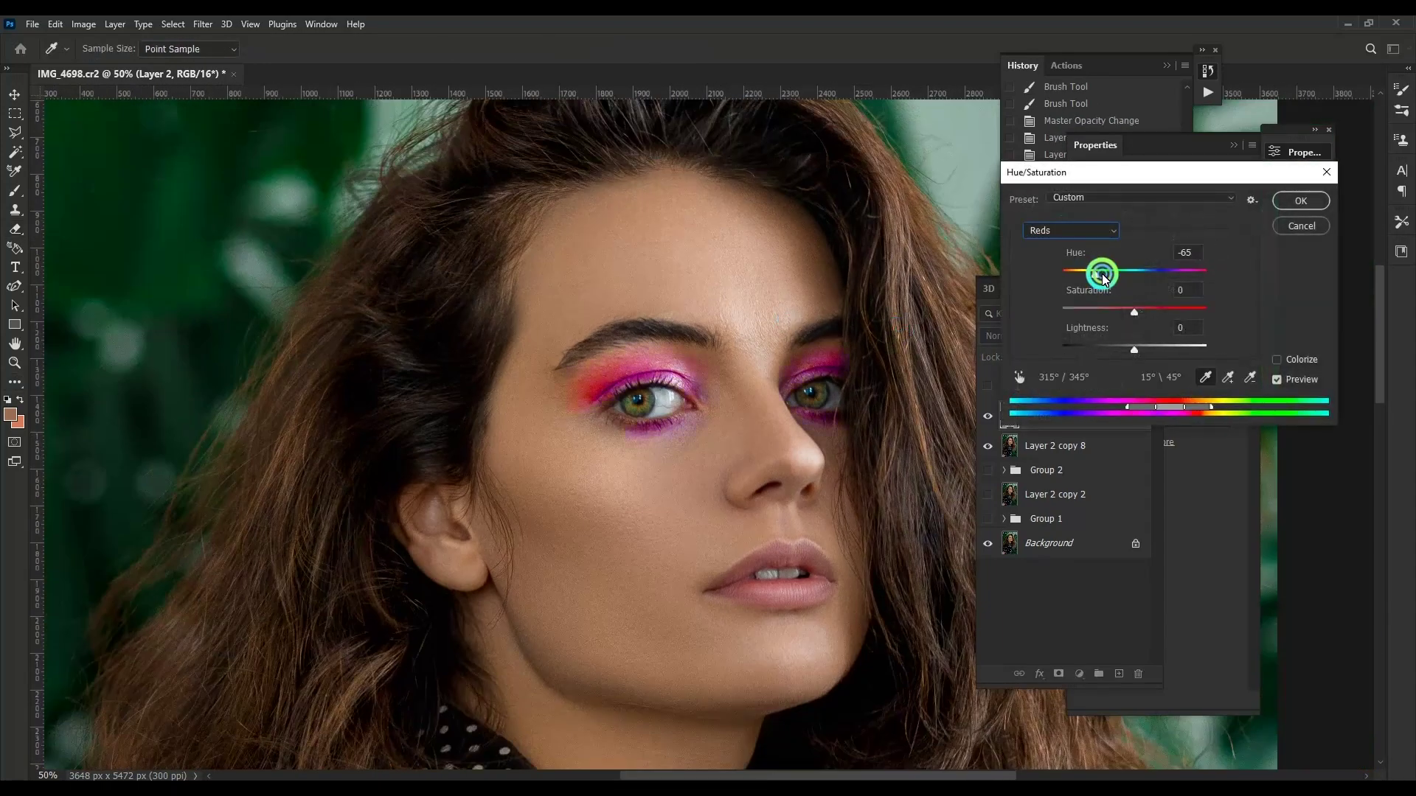
key(ctrl+z)
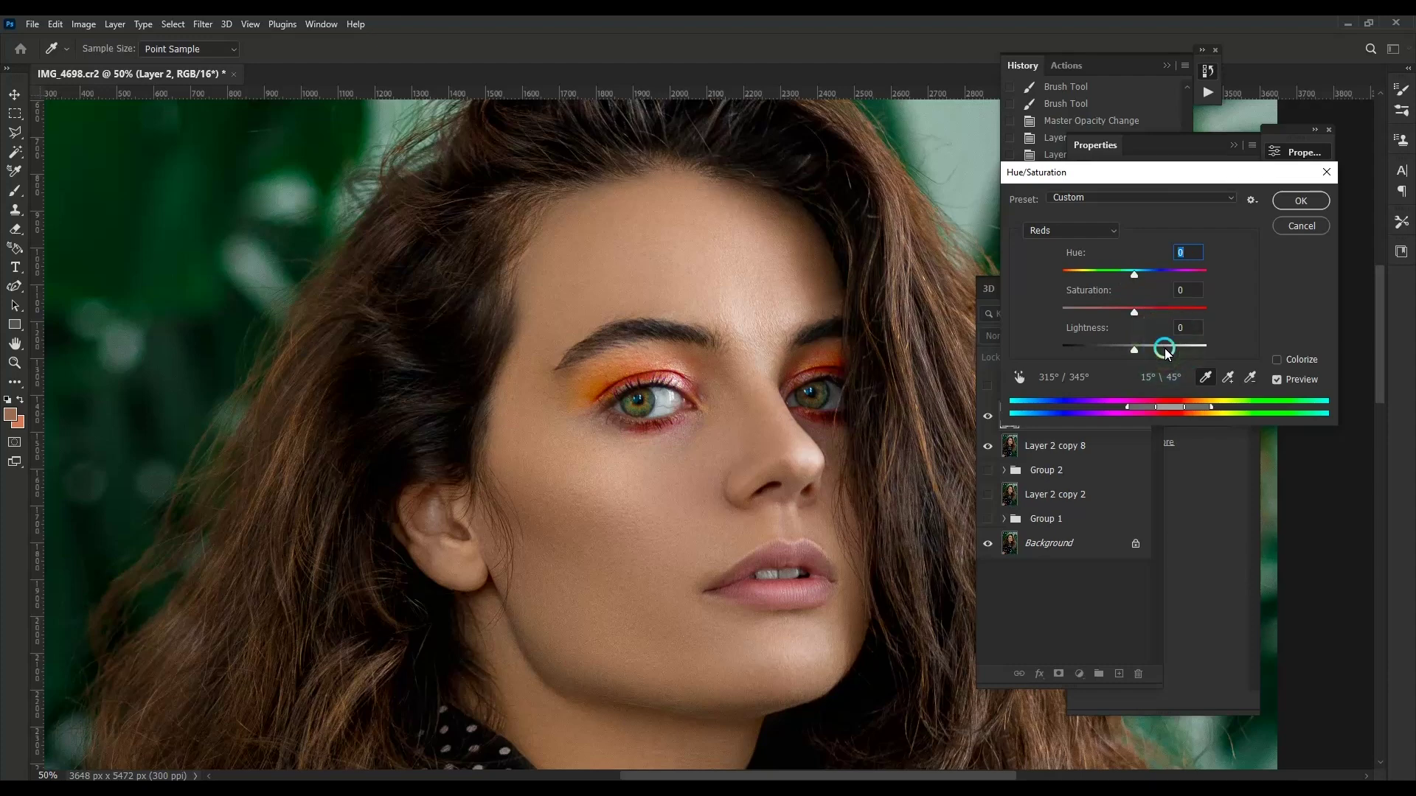
drag(1174, 347, 1152, 352)
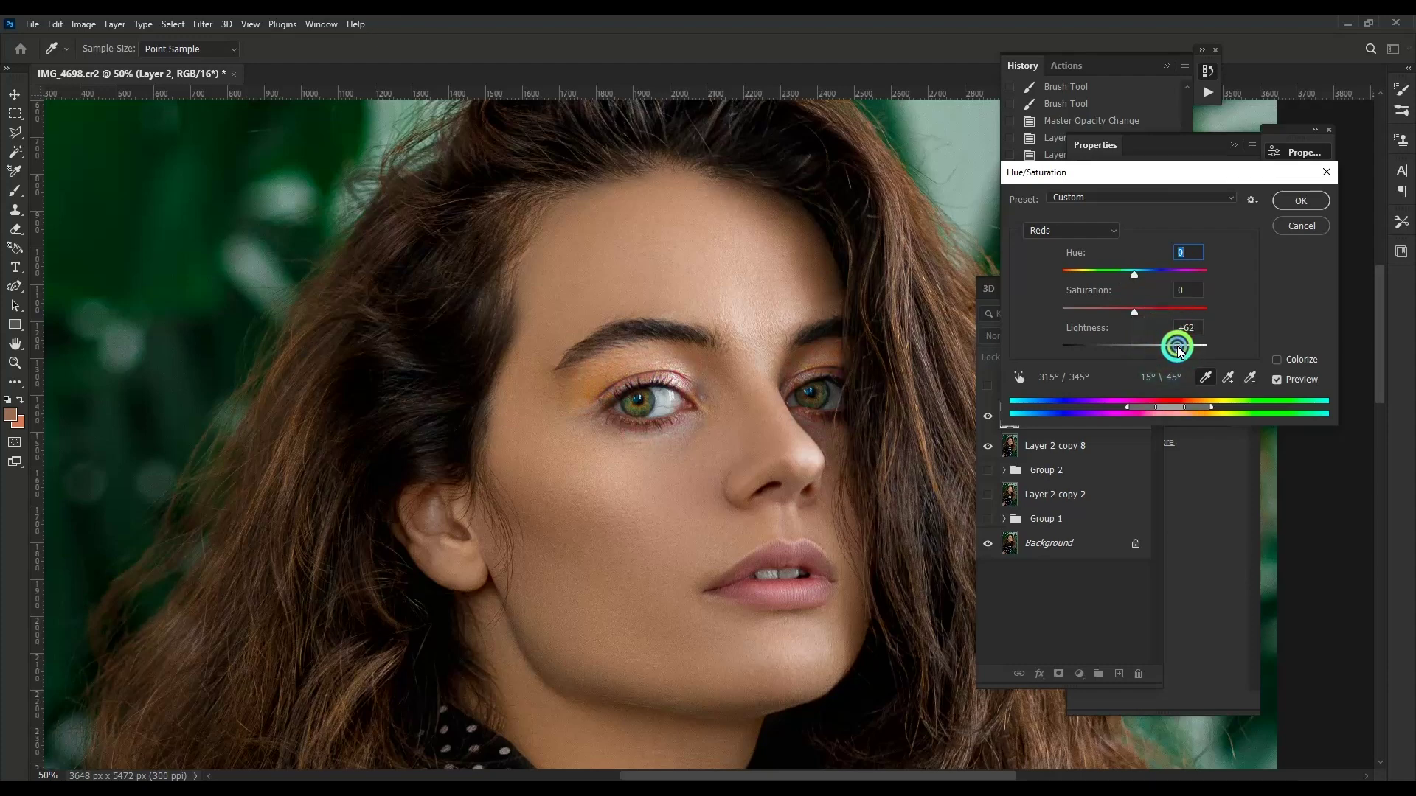
click(1070, 230)
click(1084, 272)
drag(1134, 274, 1113, 280)
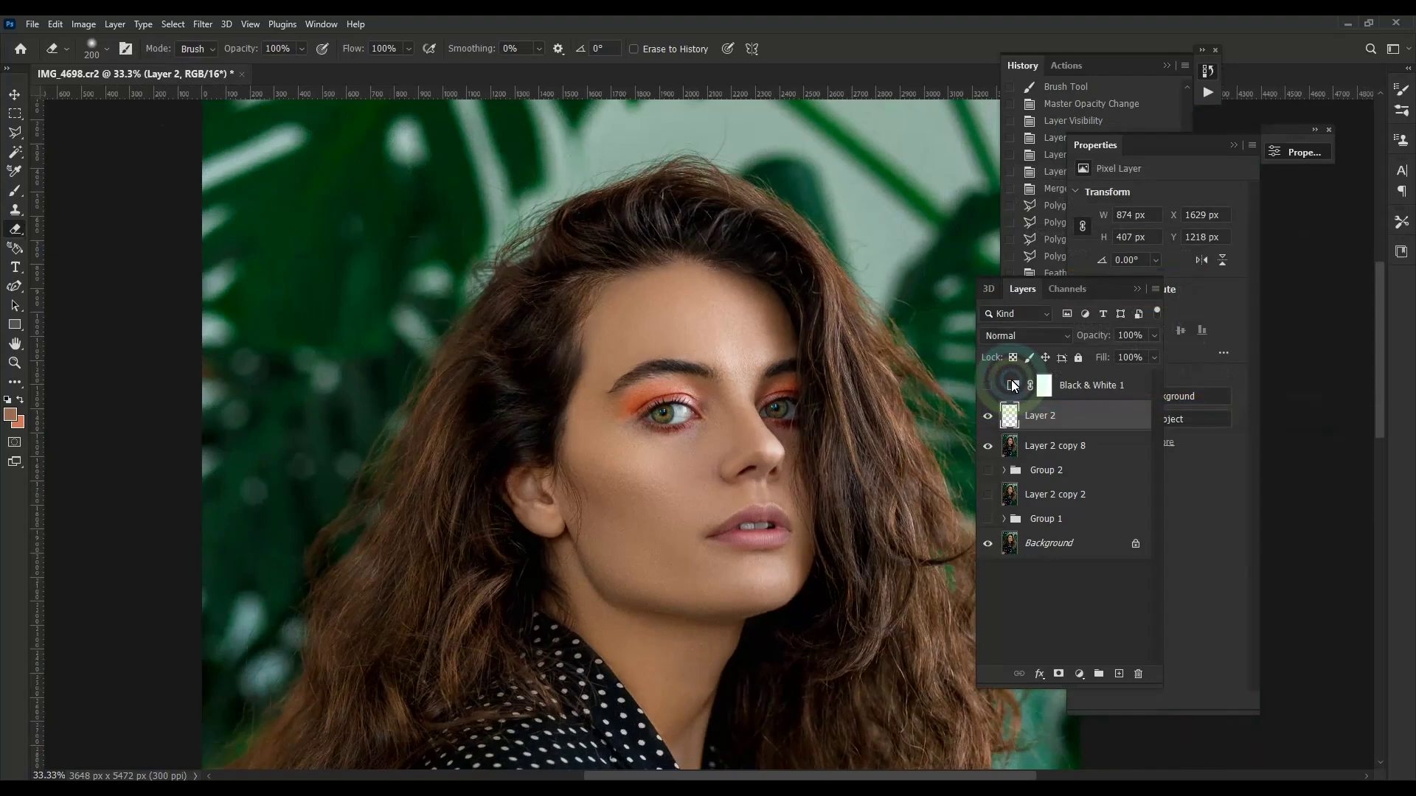
Step: Lower the orange eyeshadow layer's opacity to 39%
key(ctrl+minus)
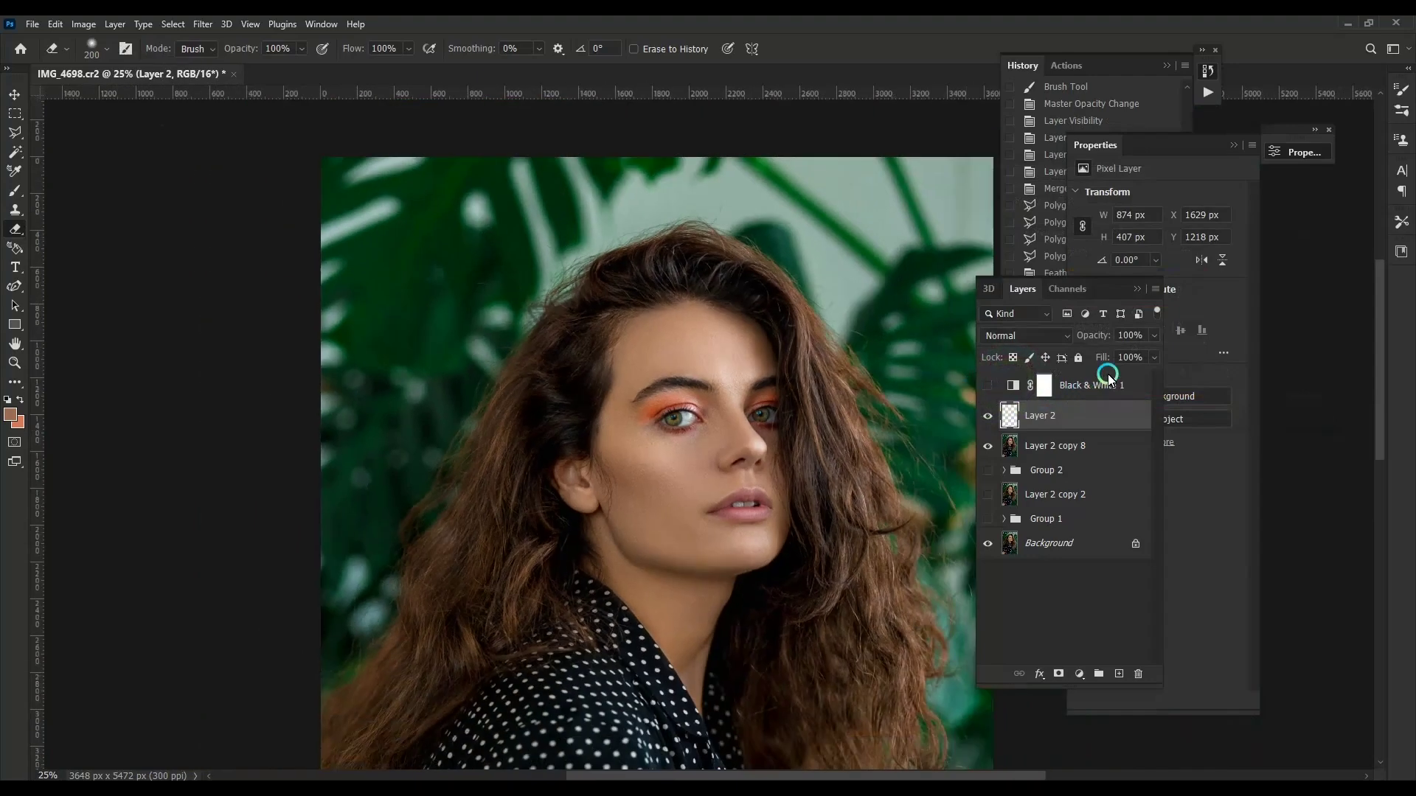
click(1154, 336)
drag(1152, 352, 1113, 356)
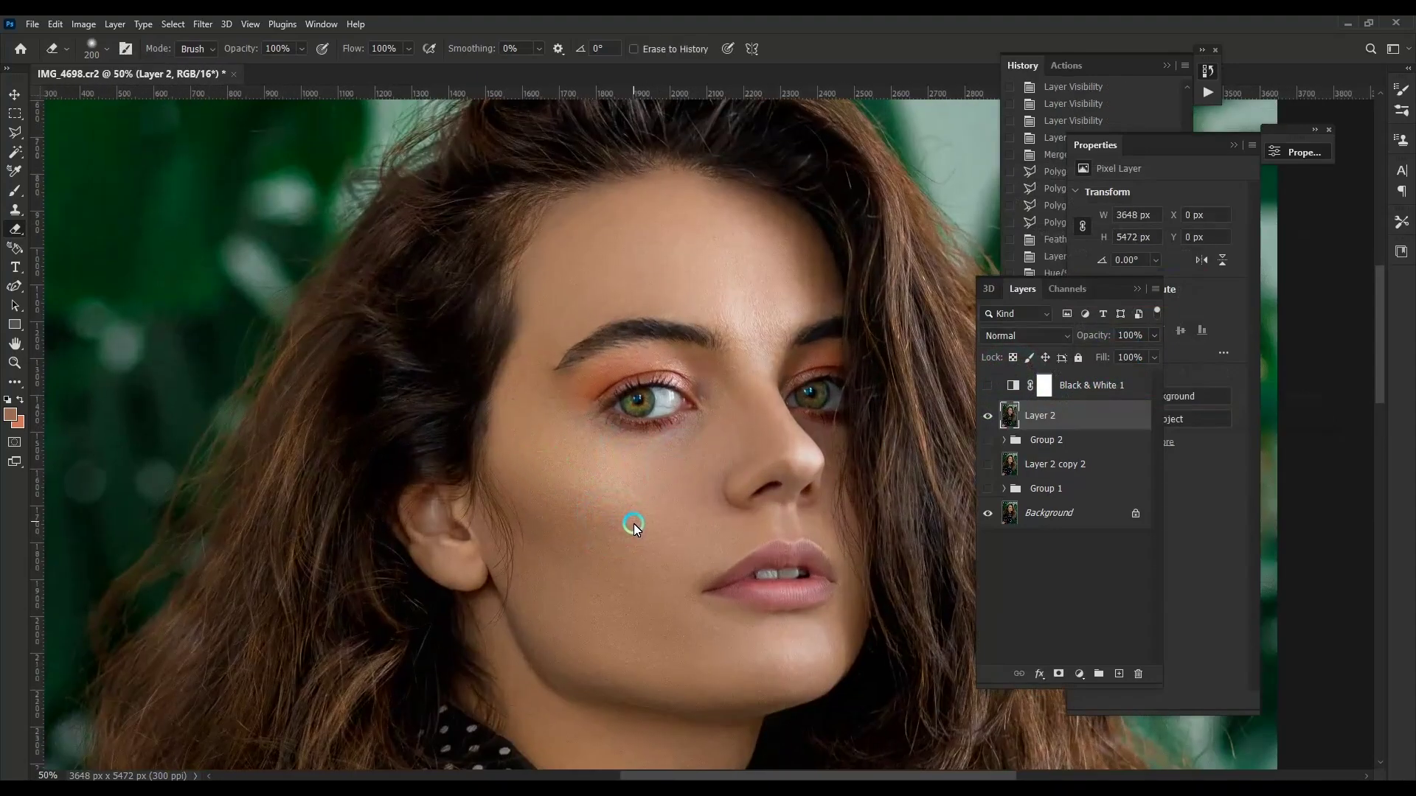
drag(634, 523, 602, 462)
Step: Set up a larger brush in Color blending mode and test a pink cheek stroke, then undo it
key(b)
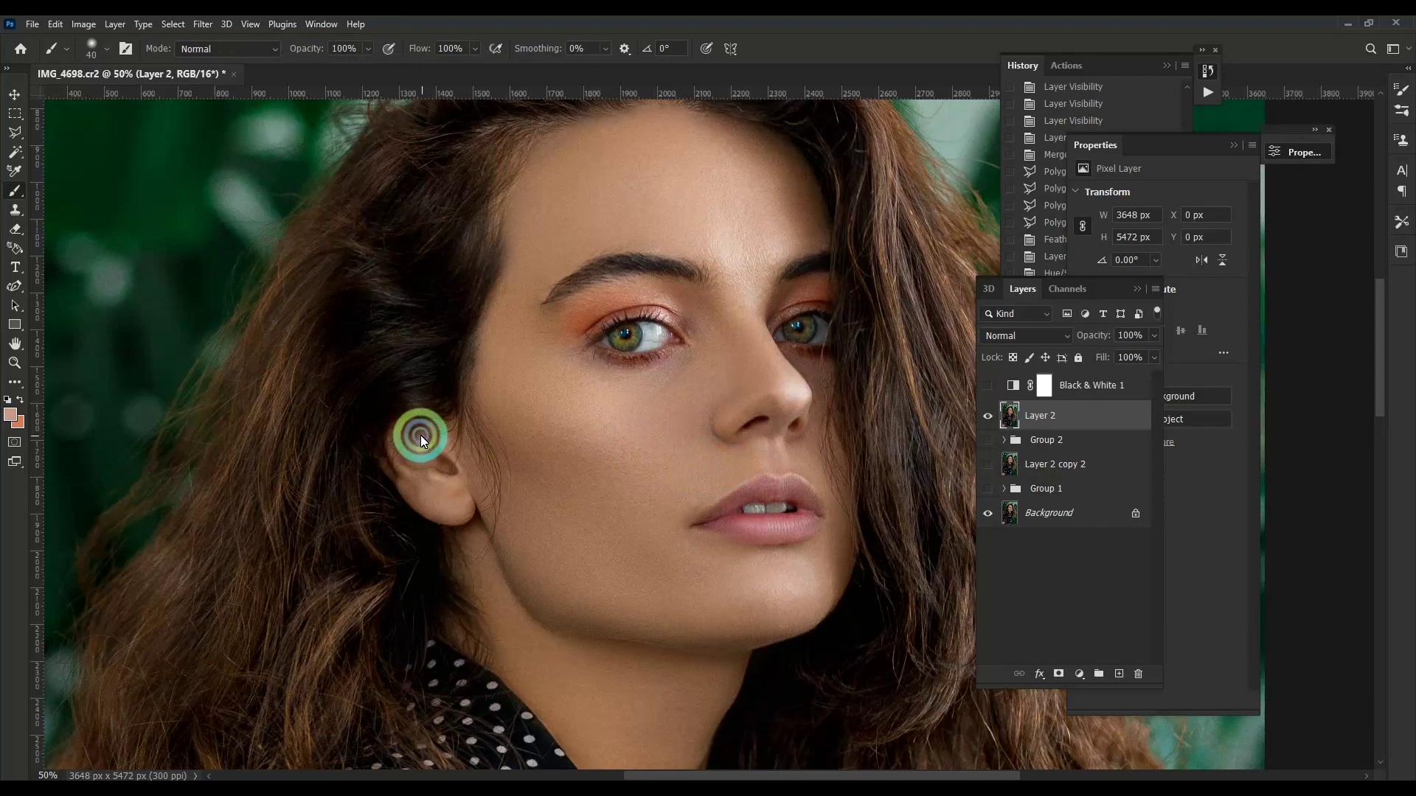
key(bracketright)
key(bracketright)
key(bracketright)
key(bracketright)
key(bracketright)
key(bracketright)
shift+right_click(568, 436)
click(649, 749)
key(bracketright)
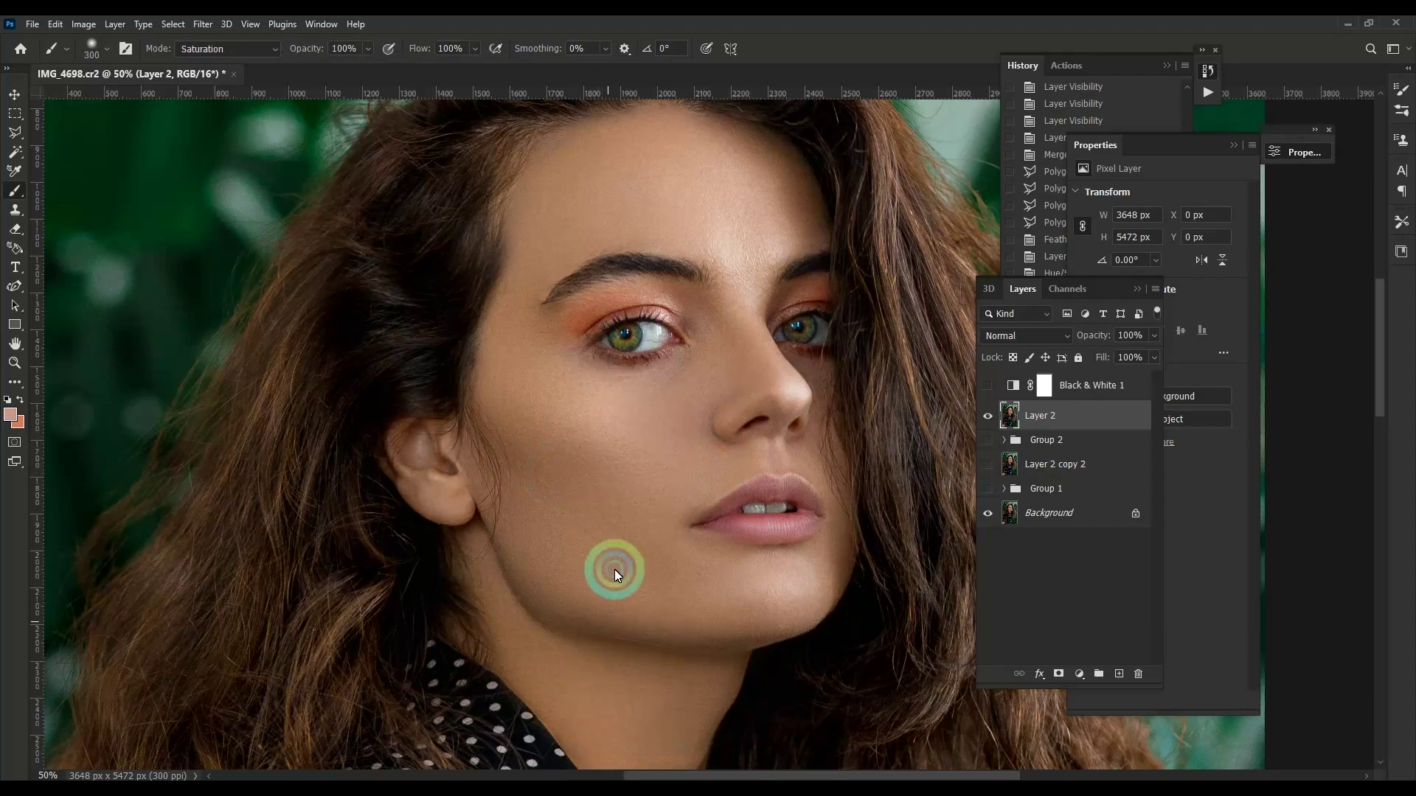
shift+right_click(617, 574)
click(634, 763)
drag(524, 424, 632, 506)
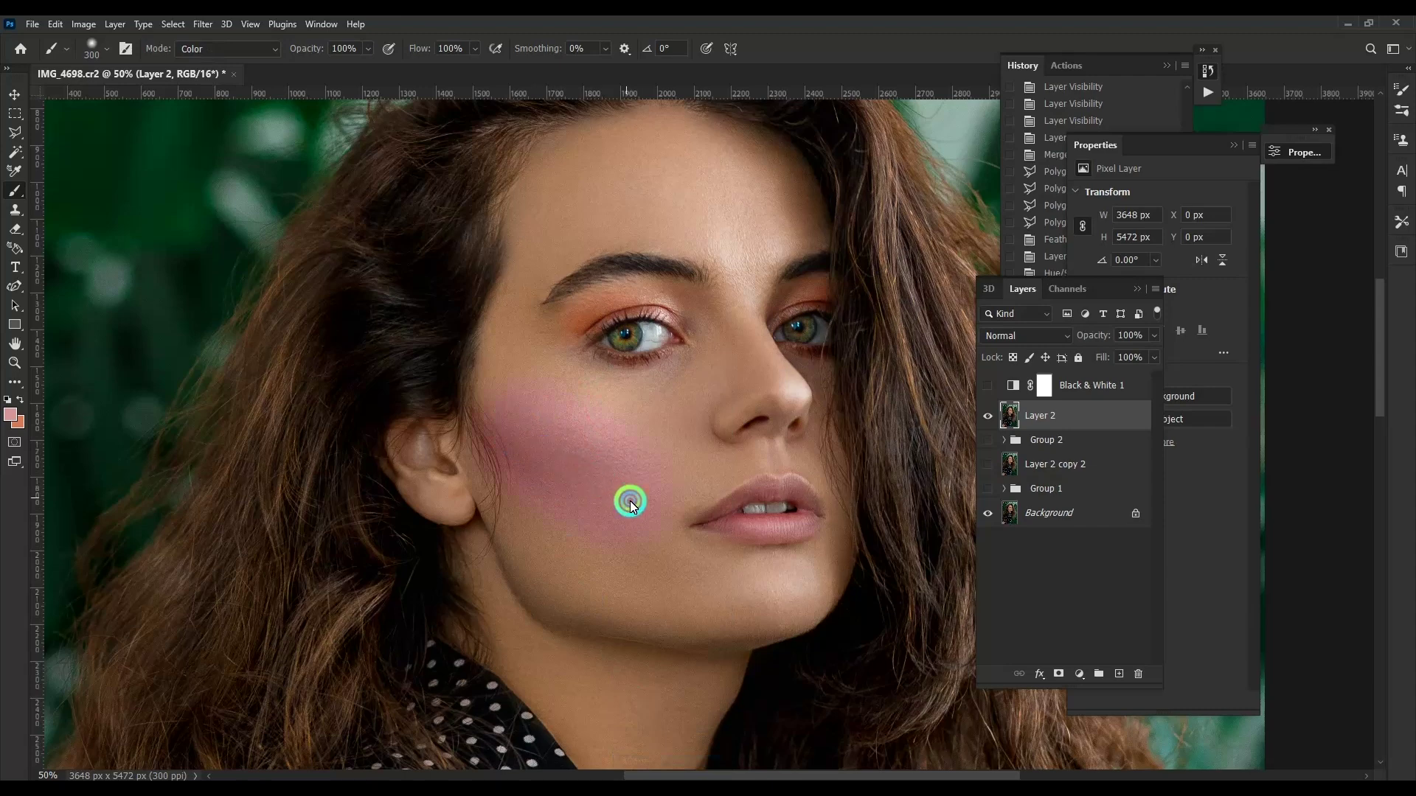
key(ctrl+z)
key(bracketleft)
key(bracketleft)
key(bracketleft)
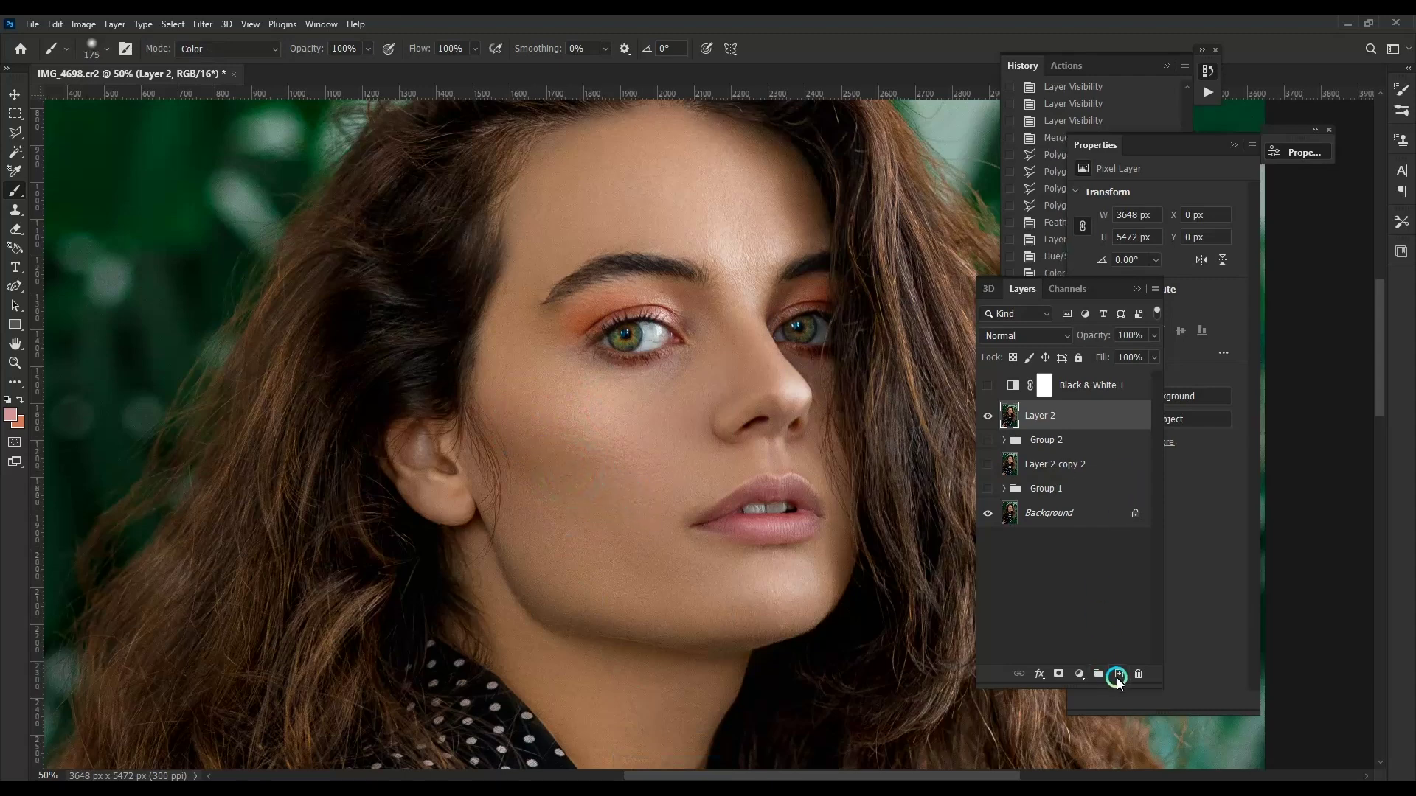
Step: Add a new Color-blended layer and paint a pink blush stroke across the left cheek
click(1117, 677)
click(1025, 336)
click(1010, 723)
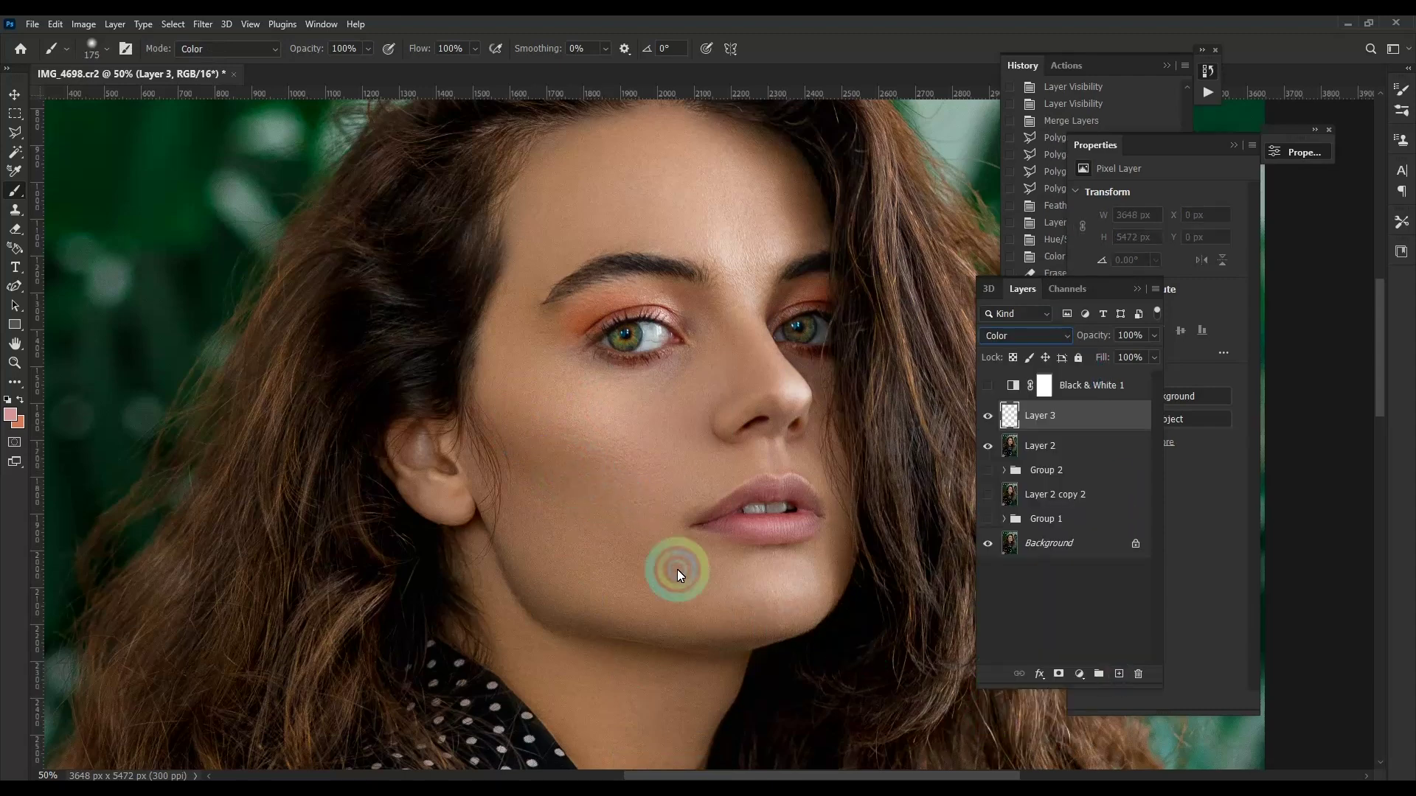
mouse_move(543, 445)
mouse_down()
mouse_move(550, 487)
mouse_move(596, 525)
mouse_up()
key(bracketleft)
key(bracketleft)
key(bracketleft)
key(bracketleft)
key(bracketleft)
key(bracketleft)
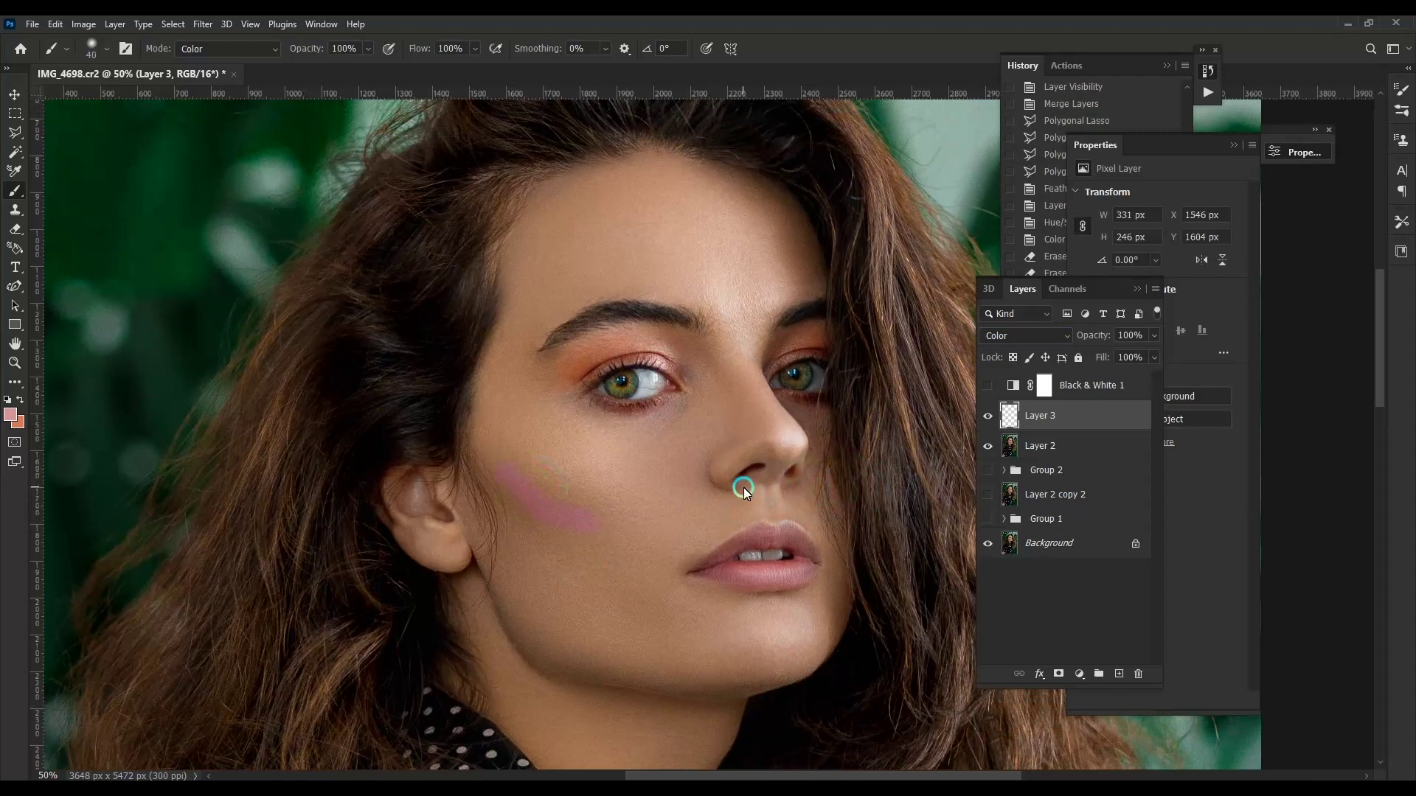
key(ctrl+z)
drag(560, 506, 576, 511)
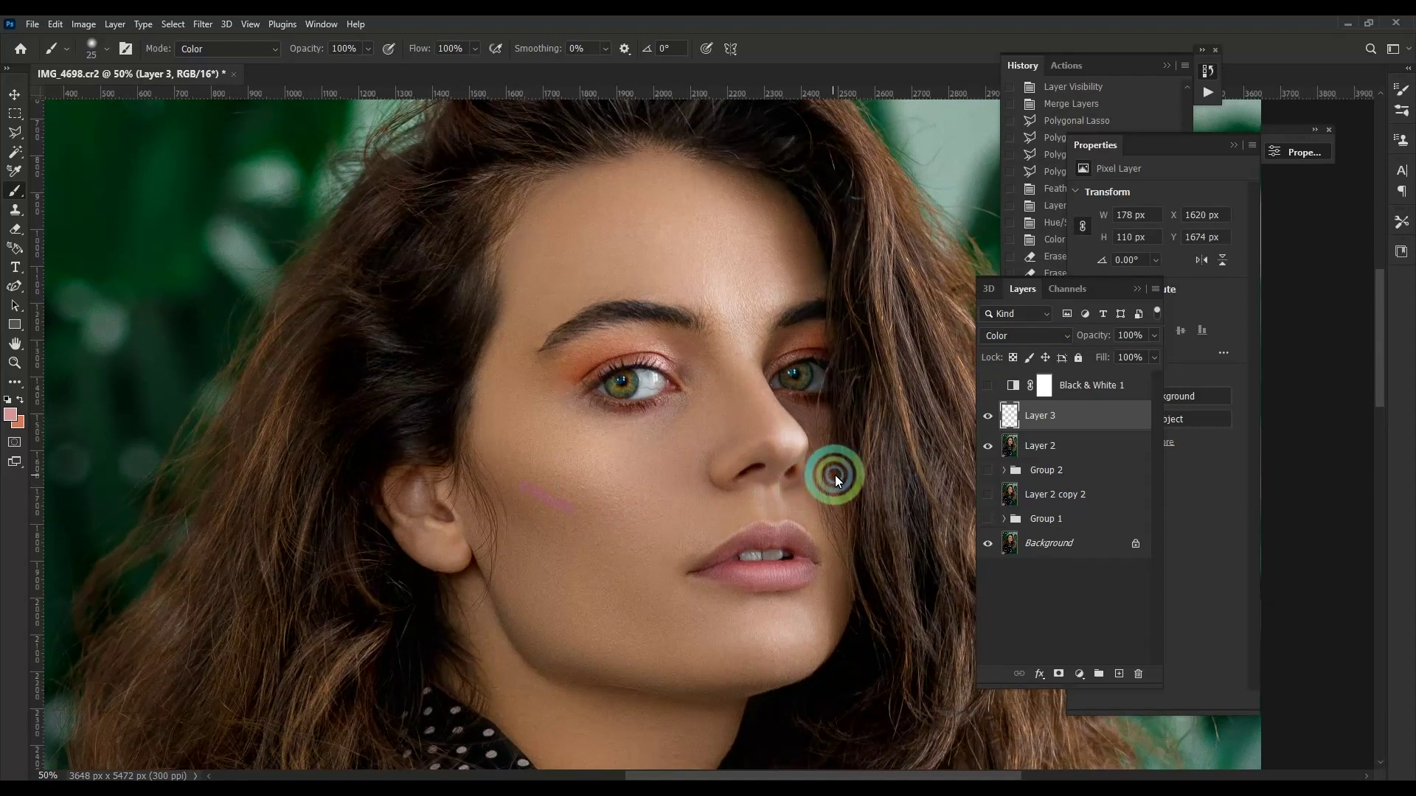
Step: Soften the blush with a Gaussian Blur of 101.4 px radius
click(203, 23)
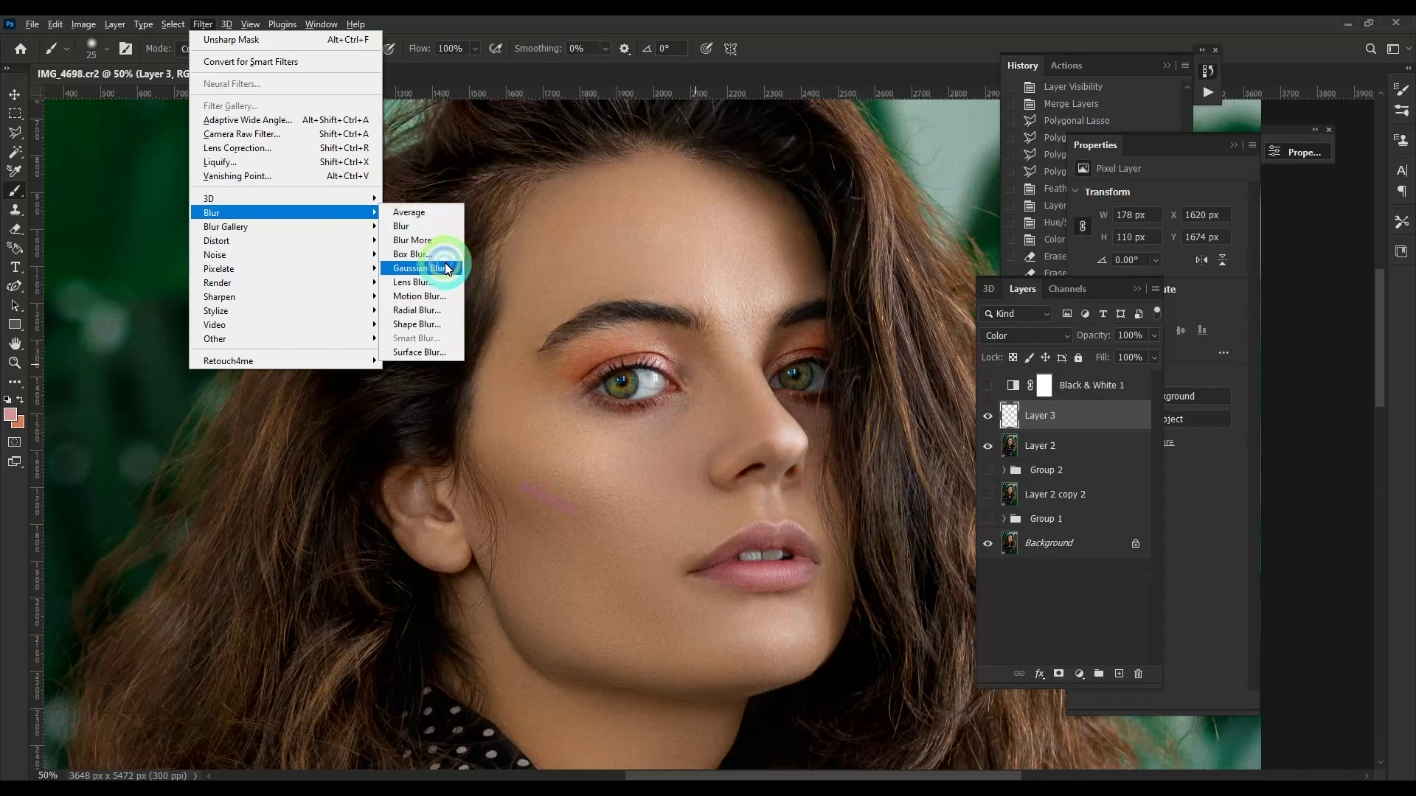
click(443, 269)
click(797, 372)
drag(930, 384, 946, 392)
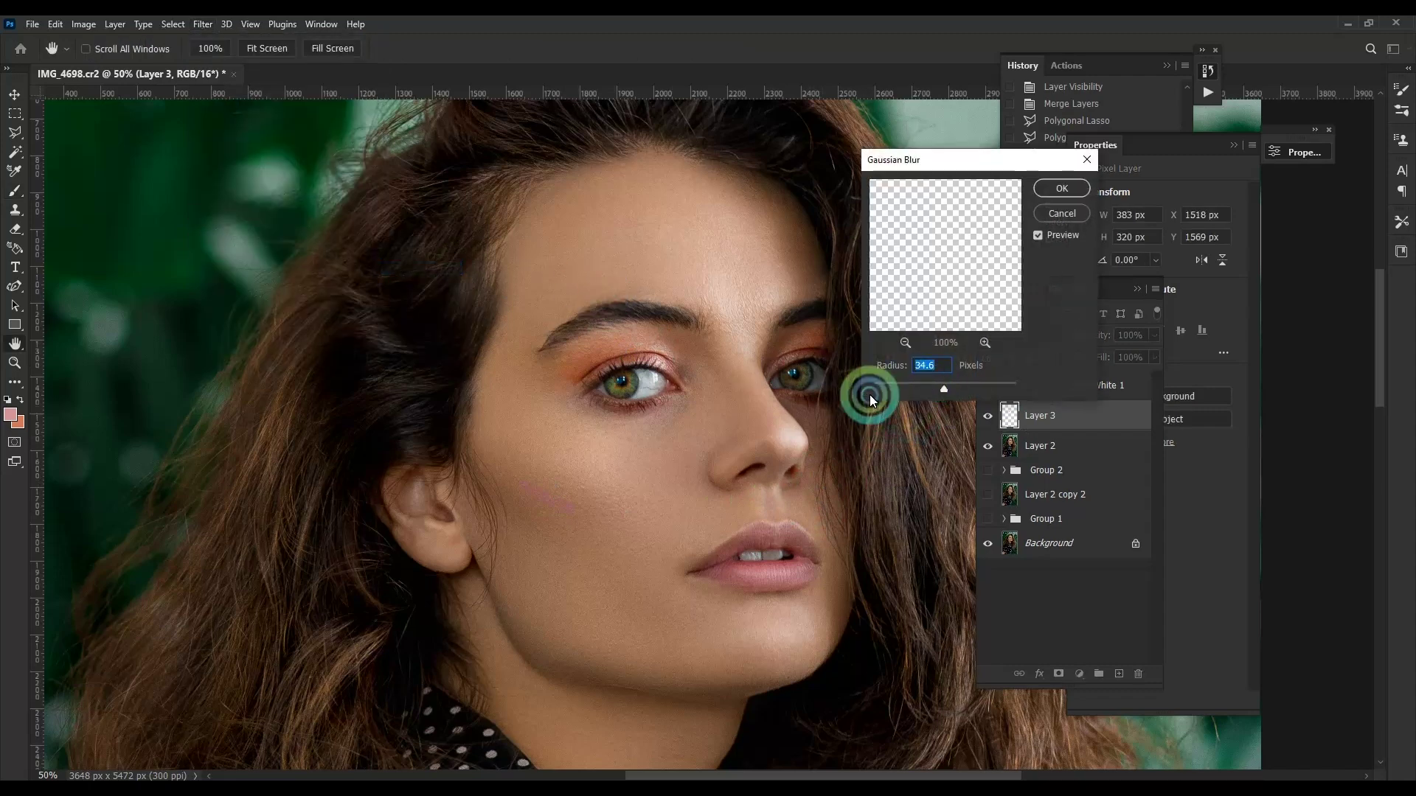
click(445, 485)
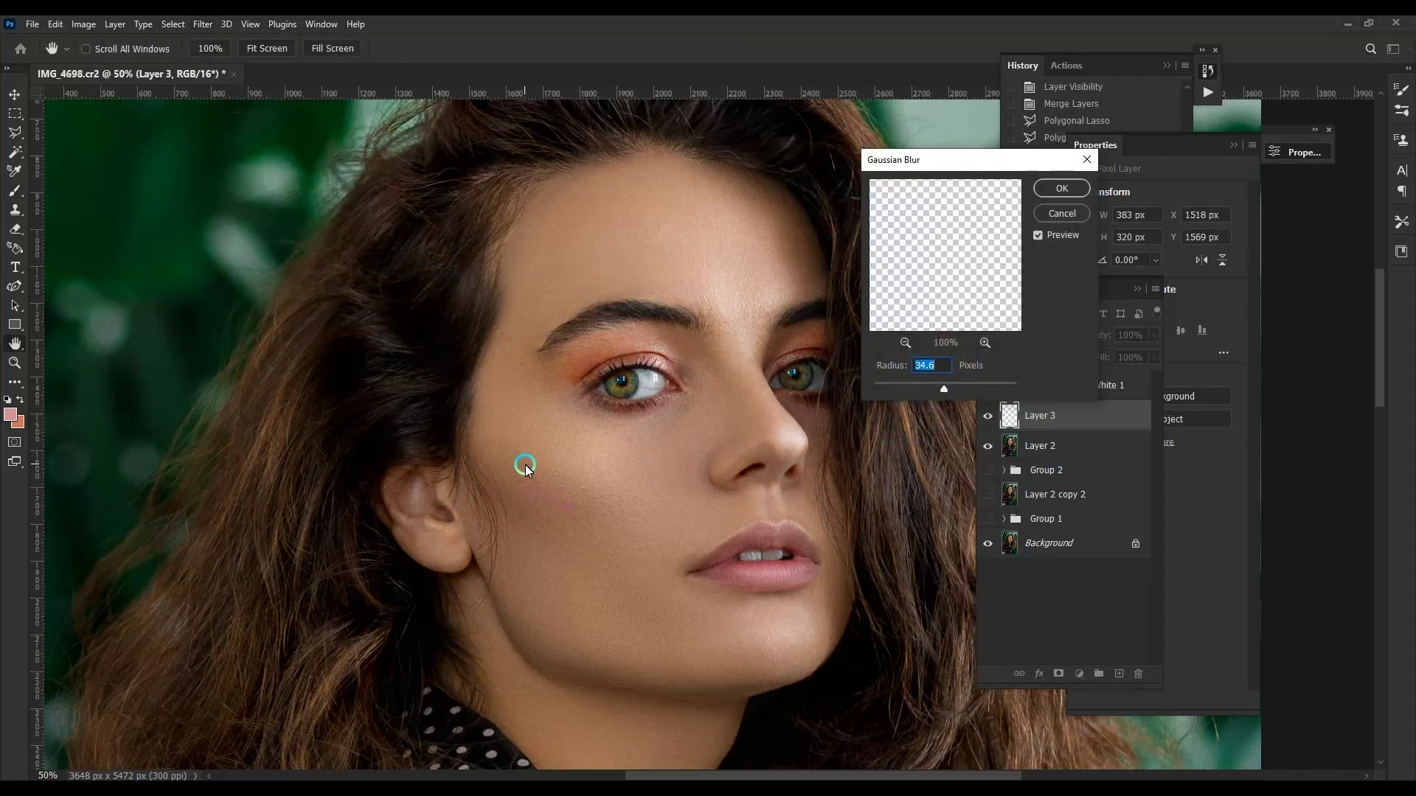
drag(955, 389, 968, 391)
click(1062, 188)
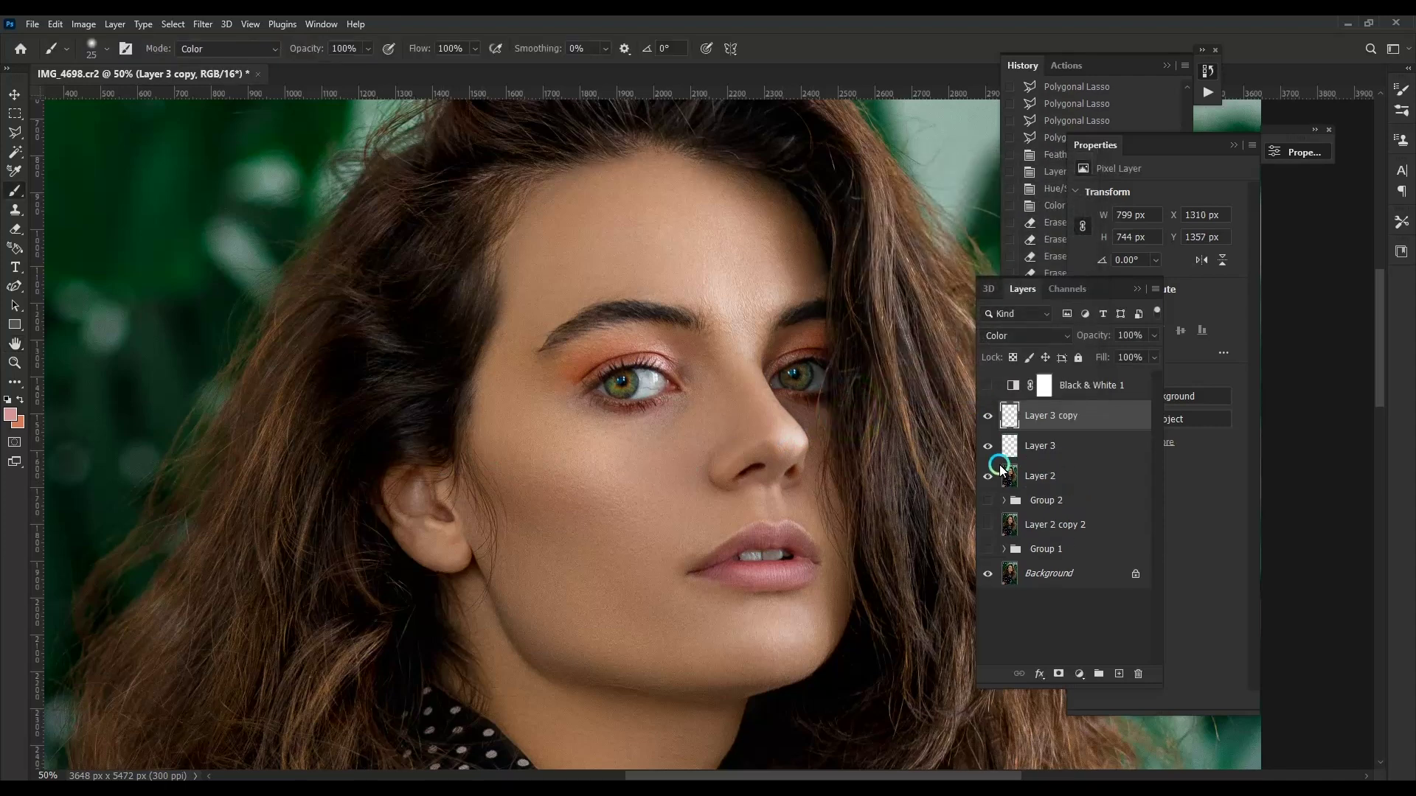
Step: Merge the visible retouching into a new layer and zoom in on the mouth
shift+click(1039, 446)
key(ctrl+e)
scroll(715, 430, down, 5)
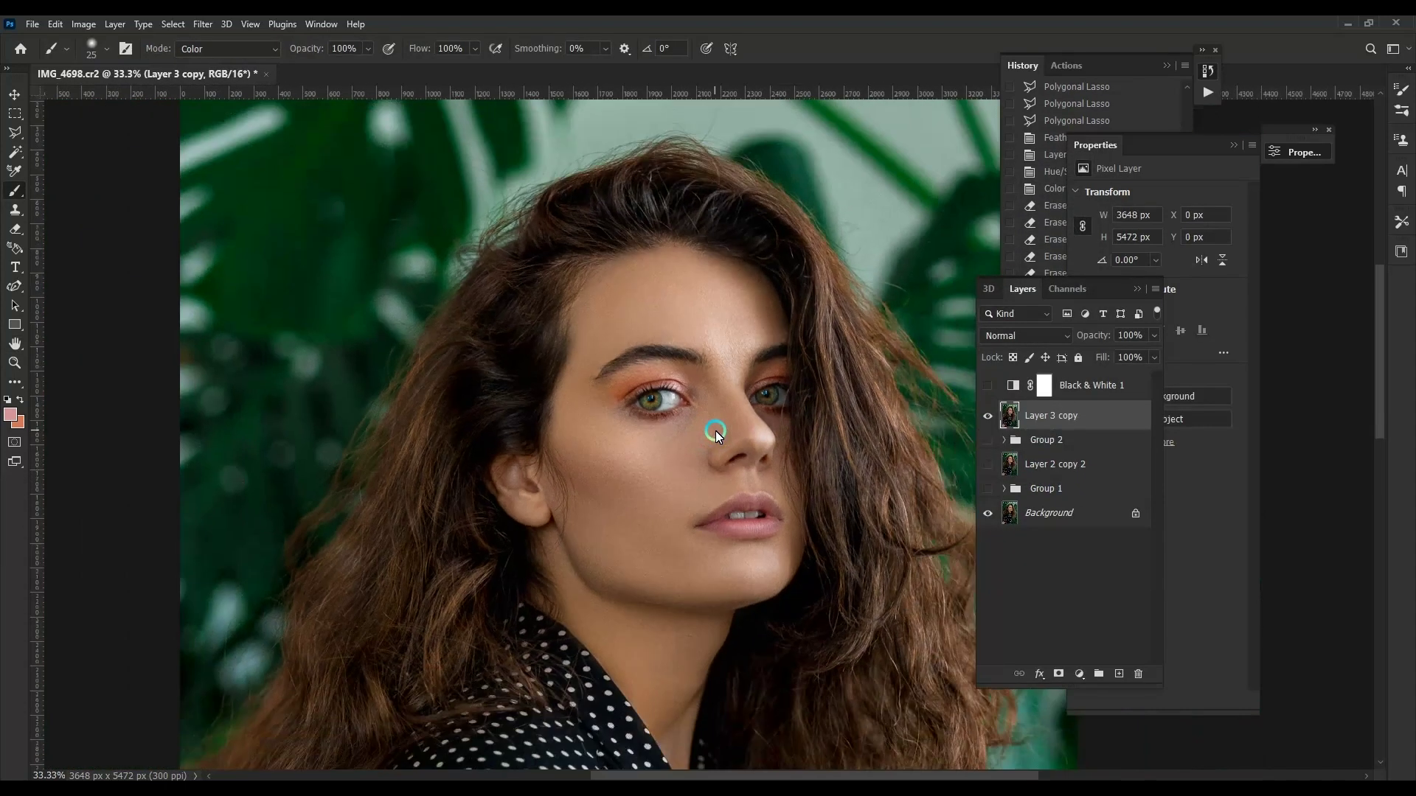
scroll(683, 506, up, 1)
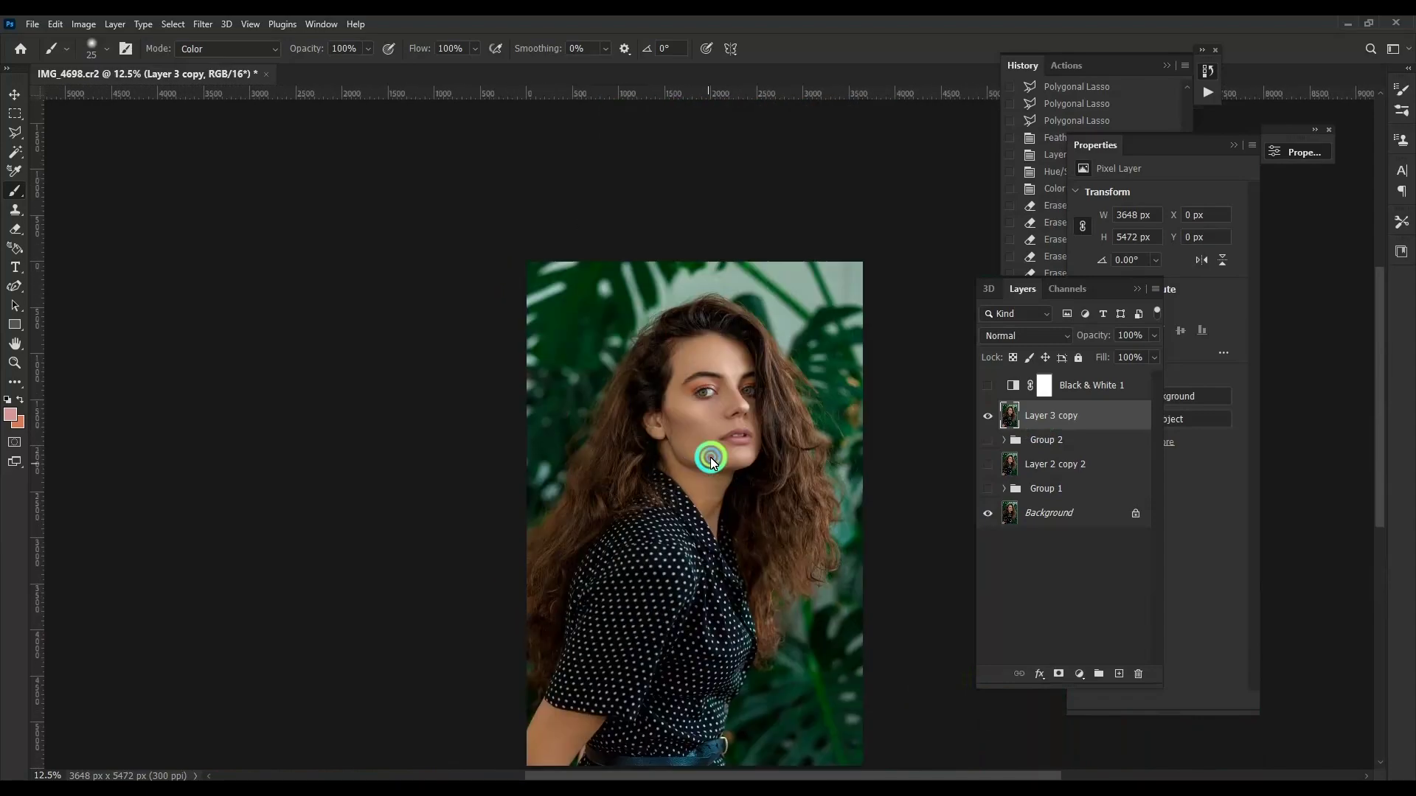
scroll(709, 452, up, 1)
scroll(728, 453, up, 2)
scroll(742, 468, up, 2)
scroll(809, 434, up, 1)
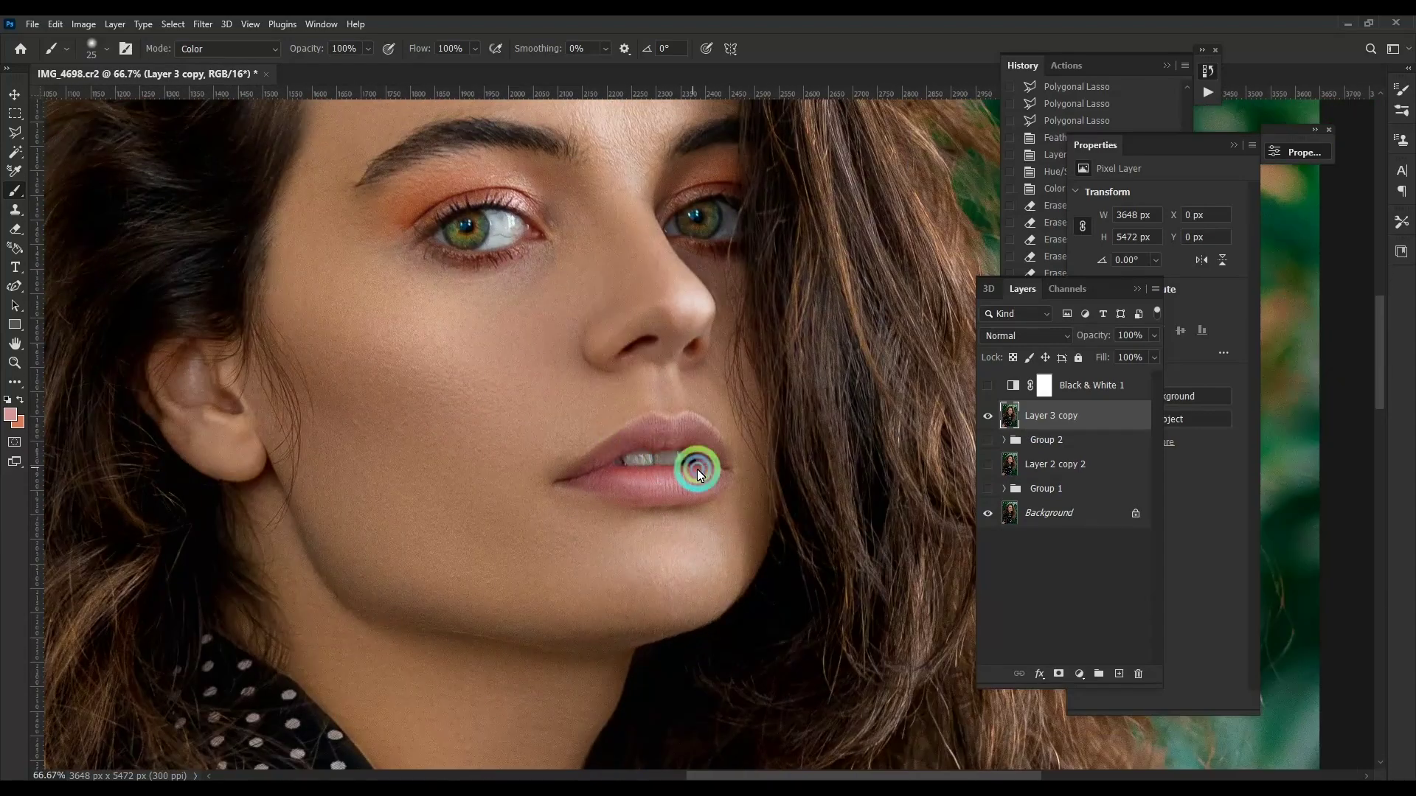
scroll(531, 452, up, 1)
scroll(689, 339, up, 1)
Step: Outline the lower lip with the Polygonal Lasso
key(l)
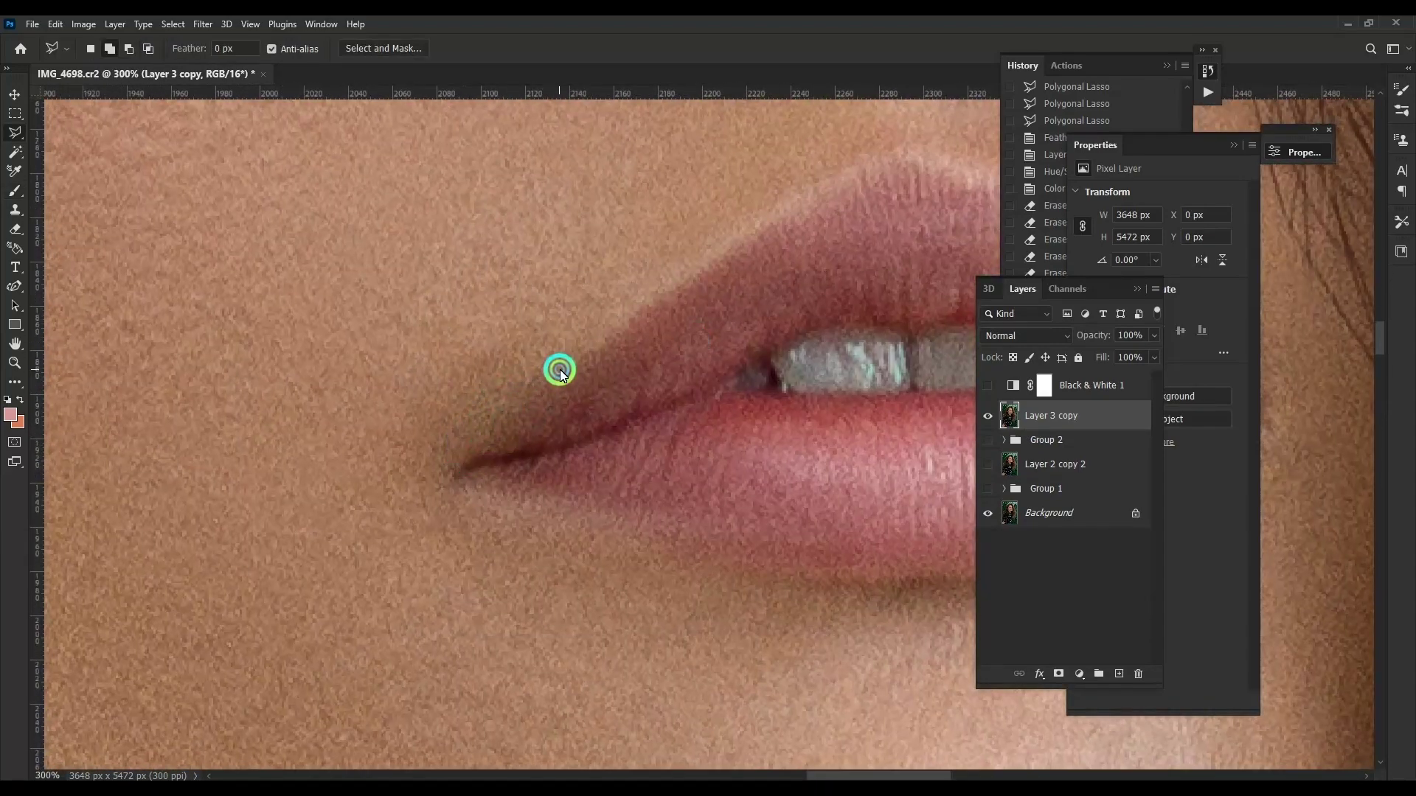
click(560, 370)
drag(746, 561, 430, 483)
click(431, 510)
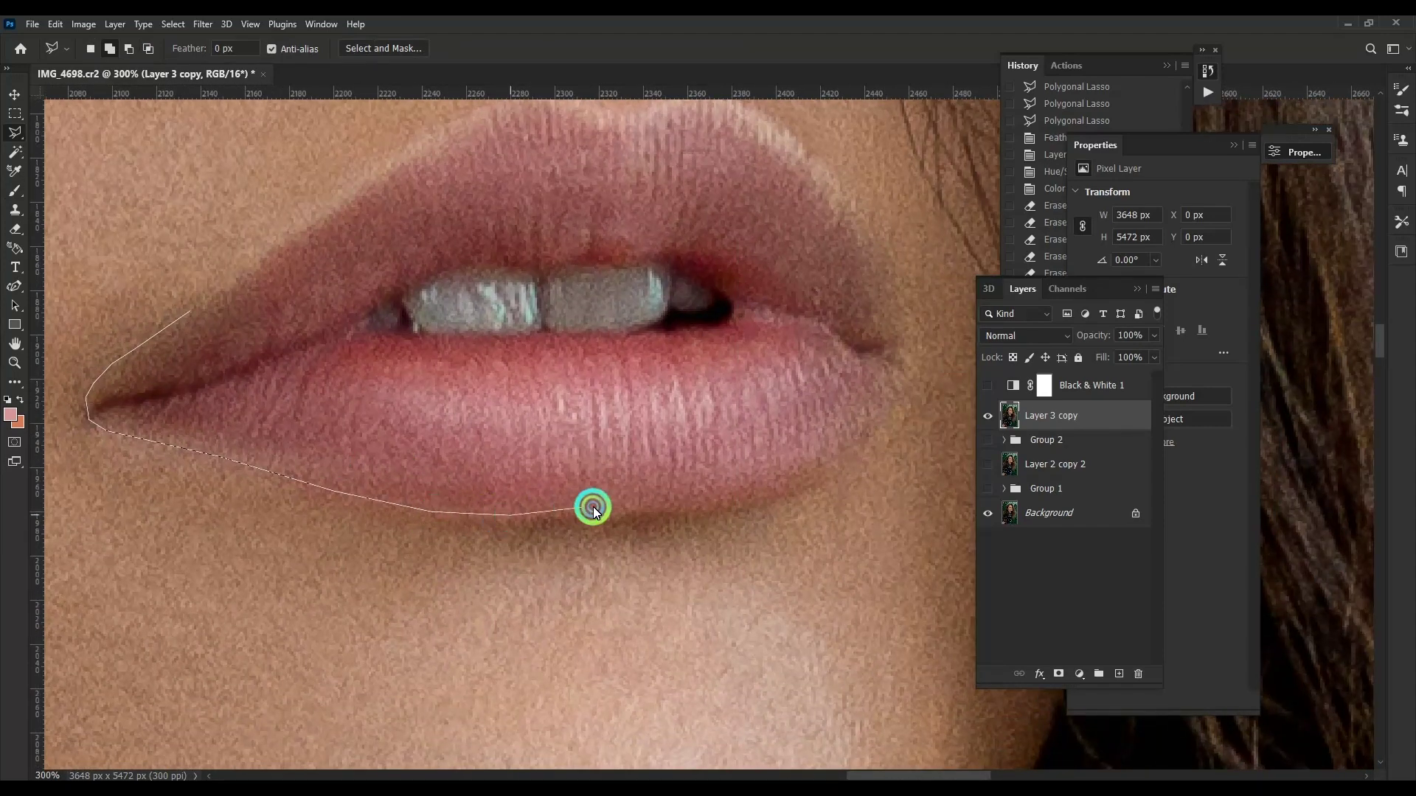
click(729, 502)
click(795, 481)
click(853, 443)
click(888, 380)
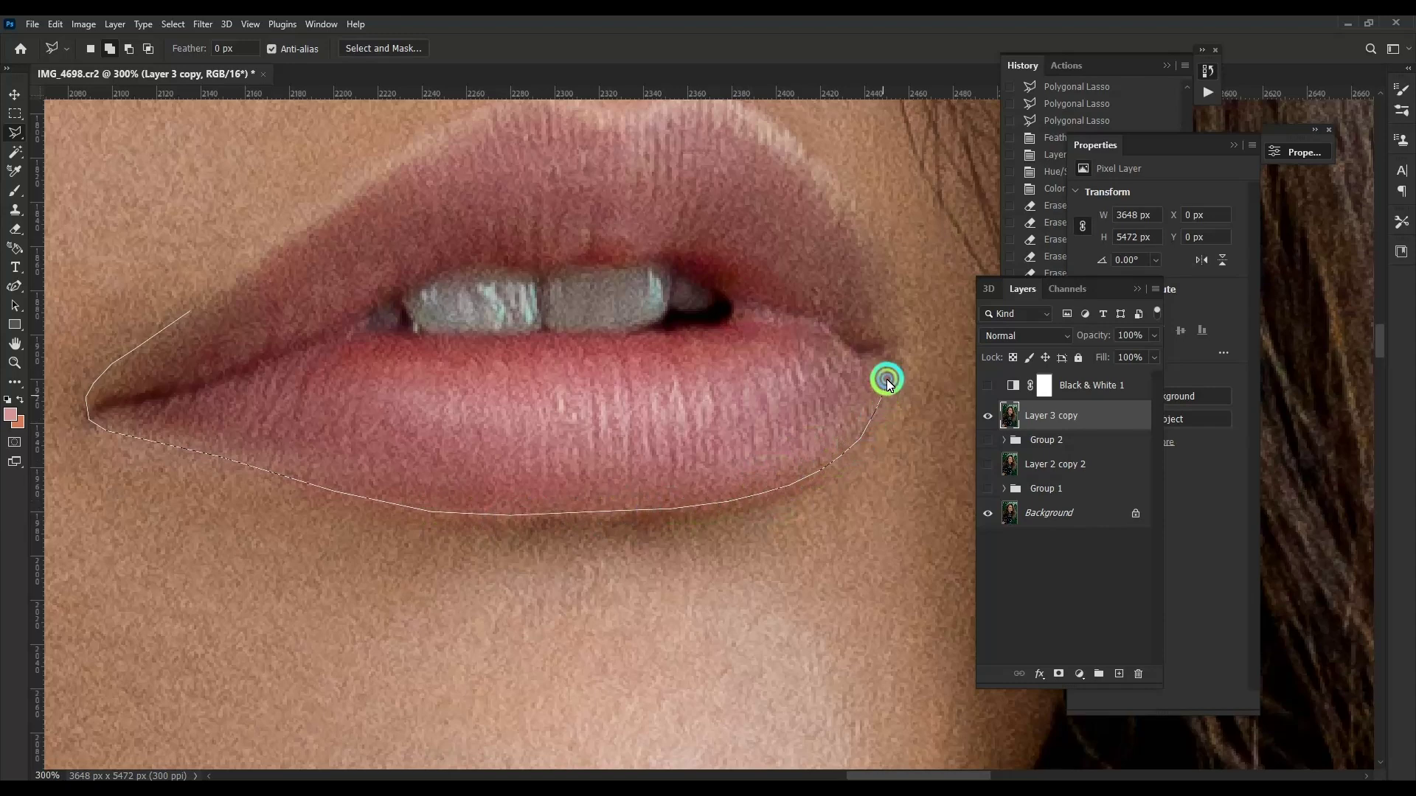
click(859, 234)
scroll(832, 169, up, 3)
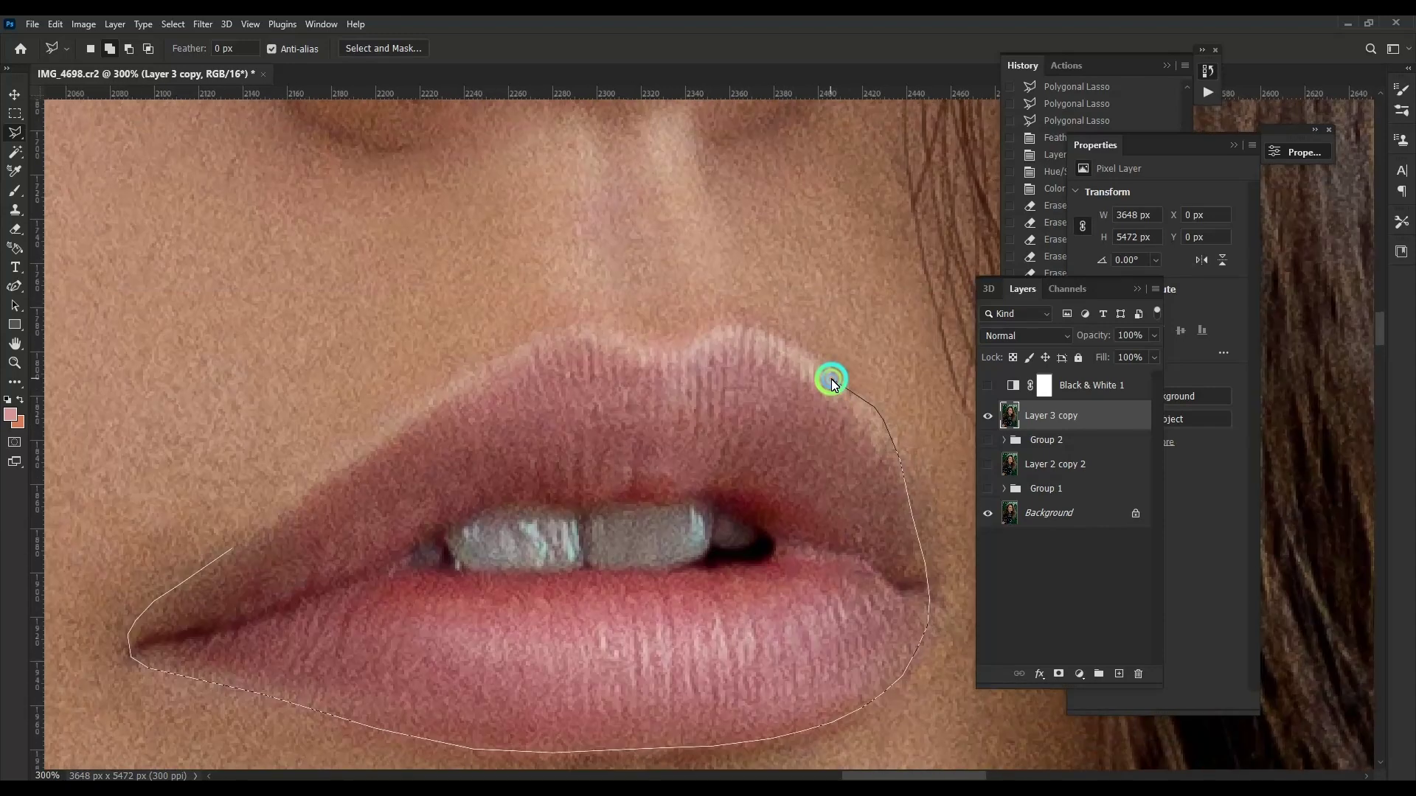
key(BackSpace)
key(BackSpace)
Step: Trace the upper lip's right side and cupid's bow, closing the lip selection
click(931, 558)
click(928, 551)
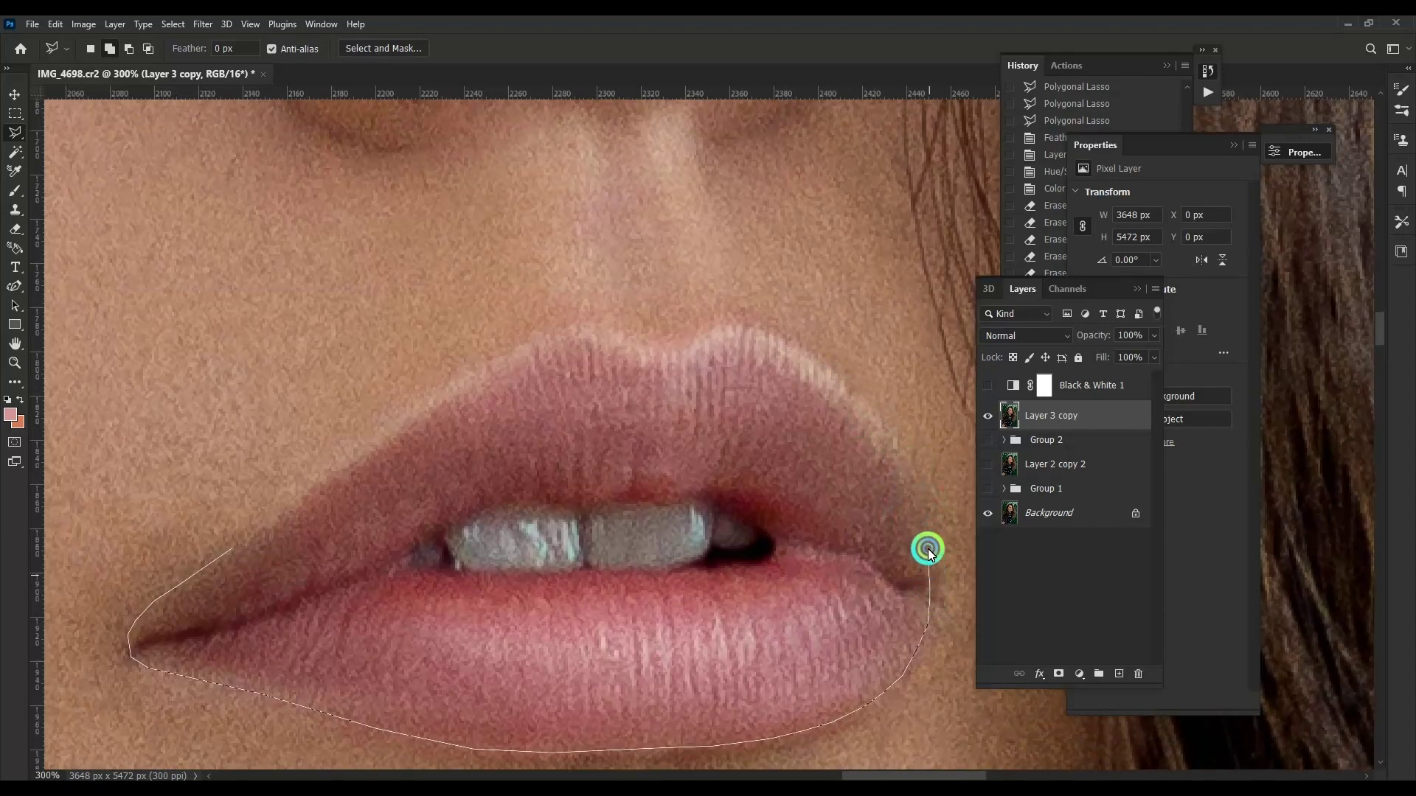
click(895, 442)
click(801, 354)
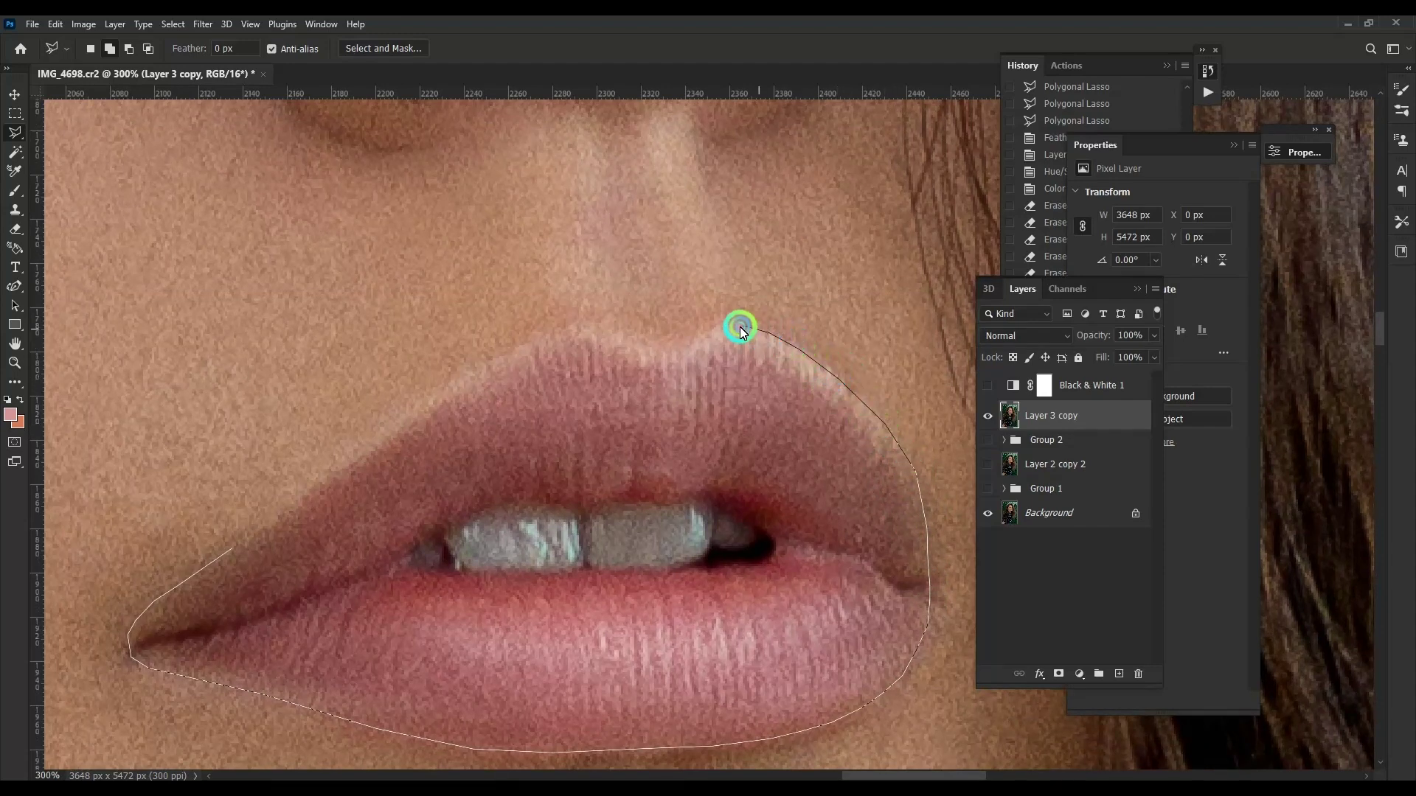
click(662, 346)
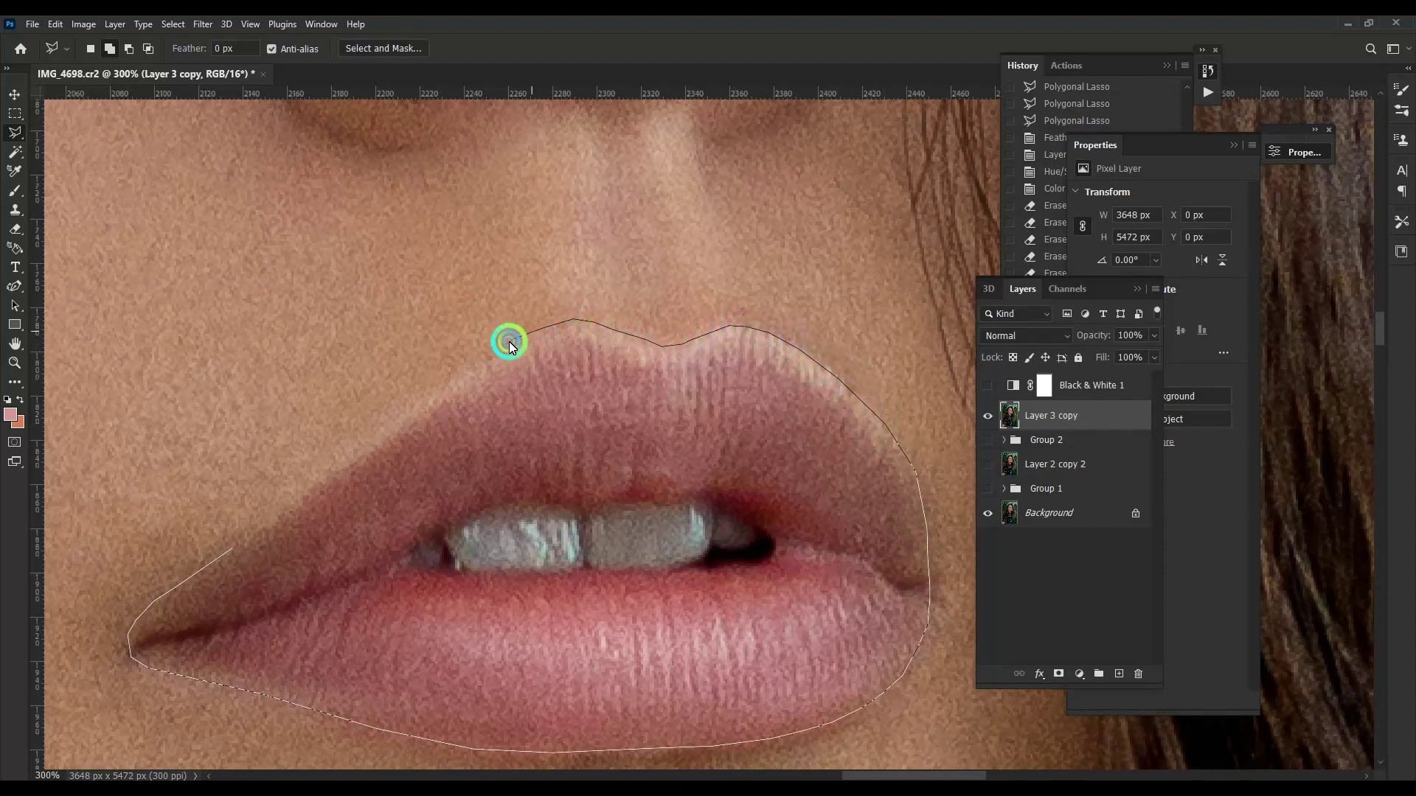
double_click(317, 474)
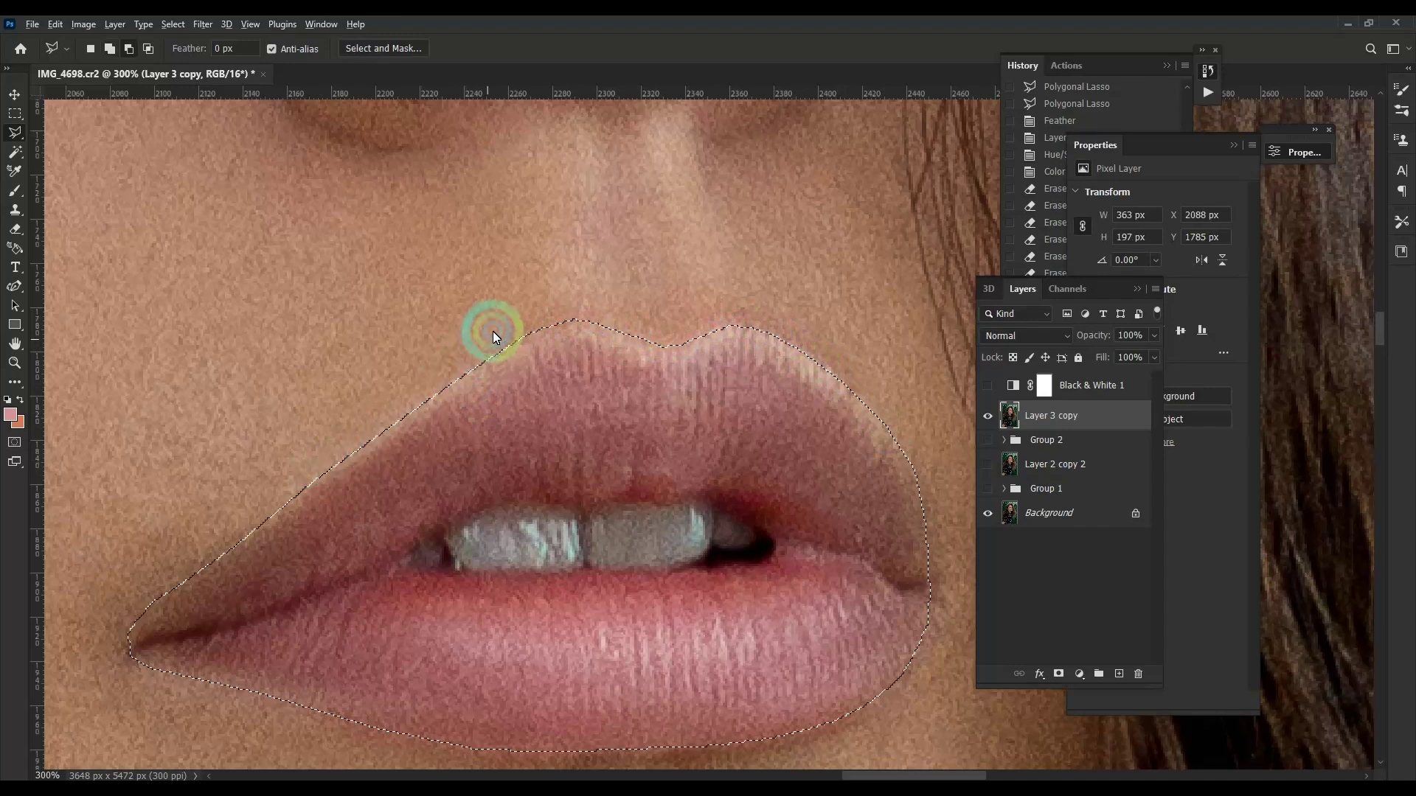
Step: Subtract the teeth from the lip selection, out to both mouth corners
click(472, 324)
click(358, 576)
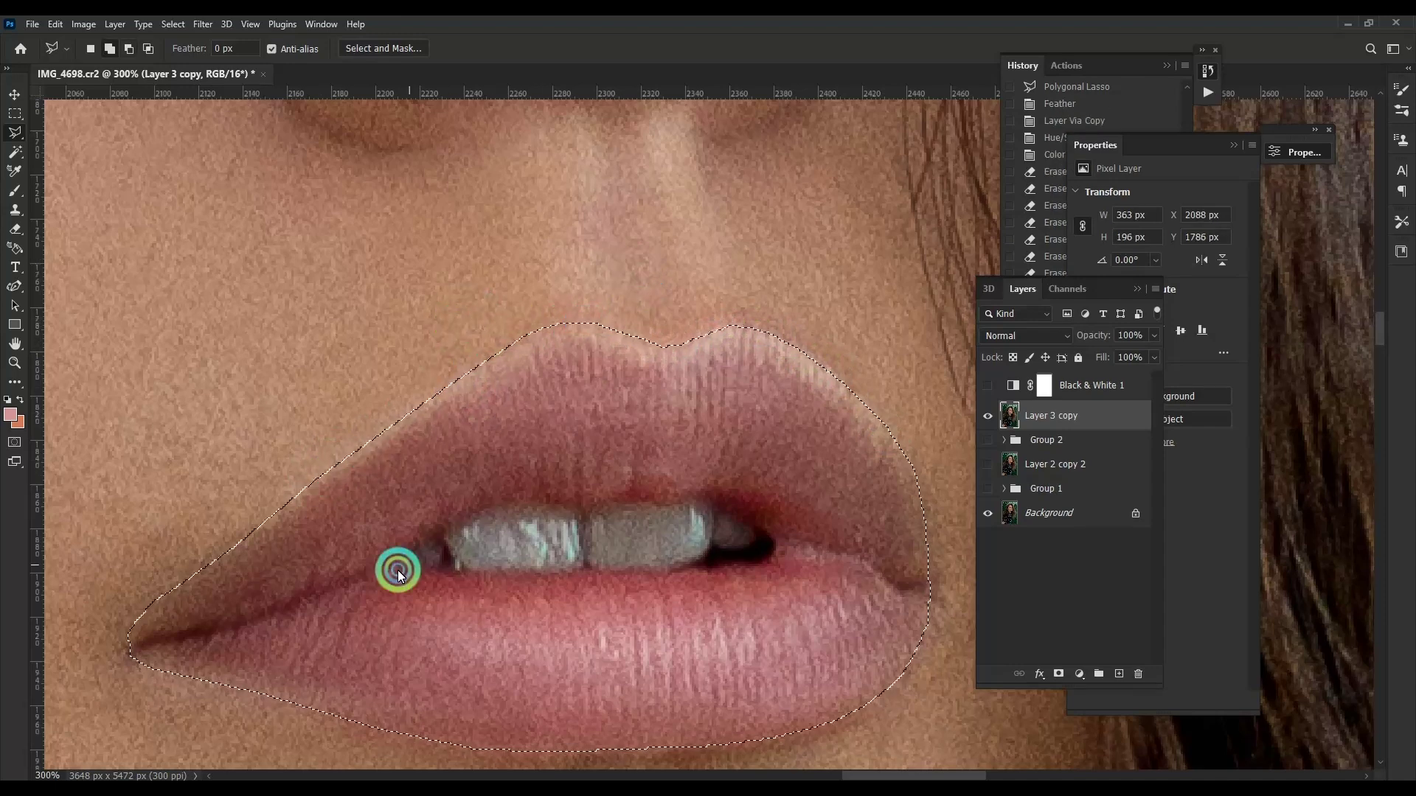
click(445, 528)
click(514, 502)
click(583, 510)
click(658, 501)
click(715, 499)
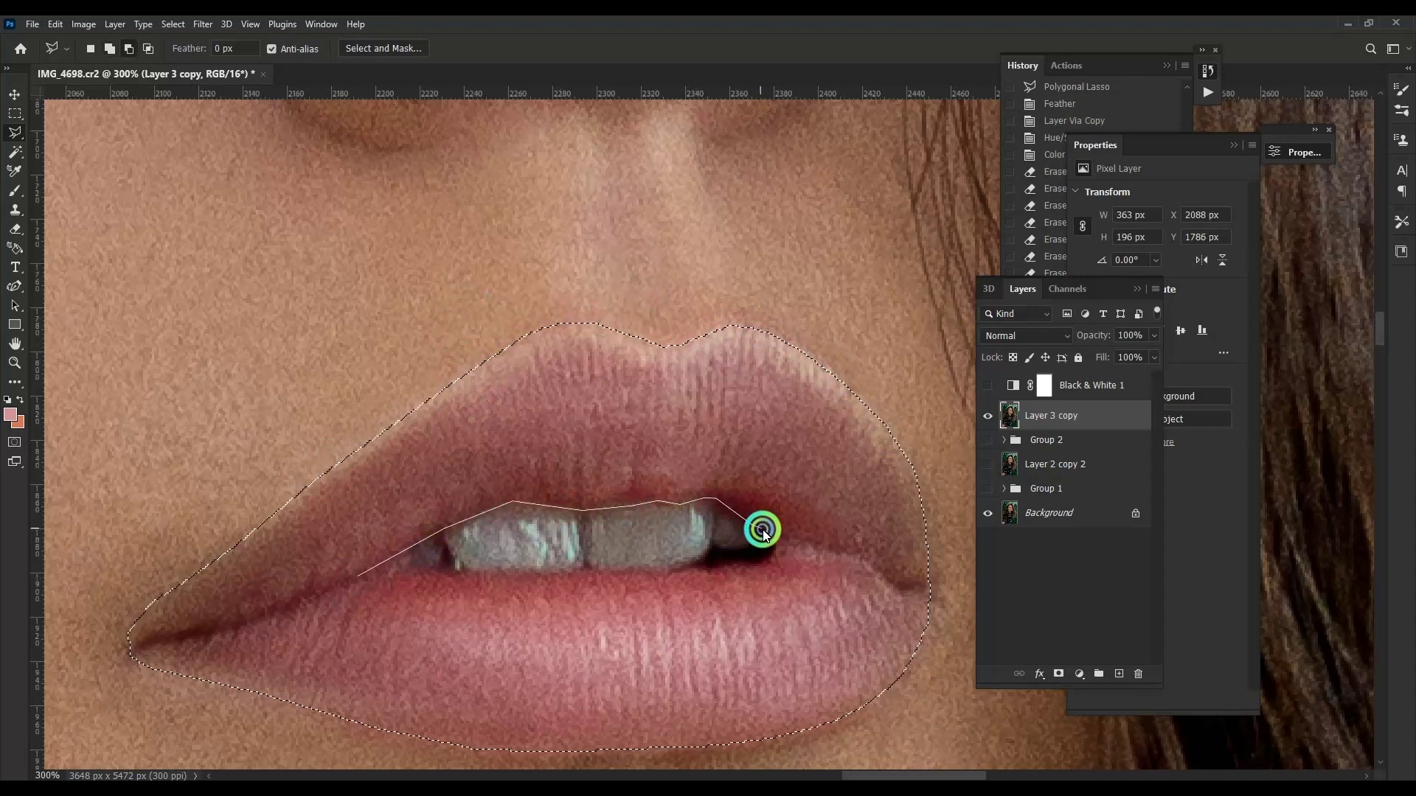
click(780, 543)
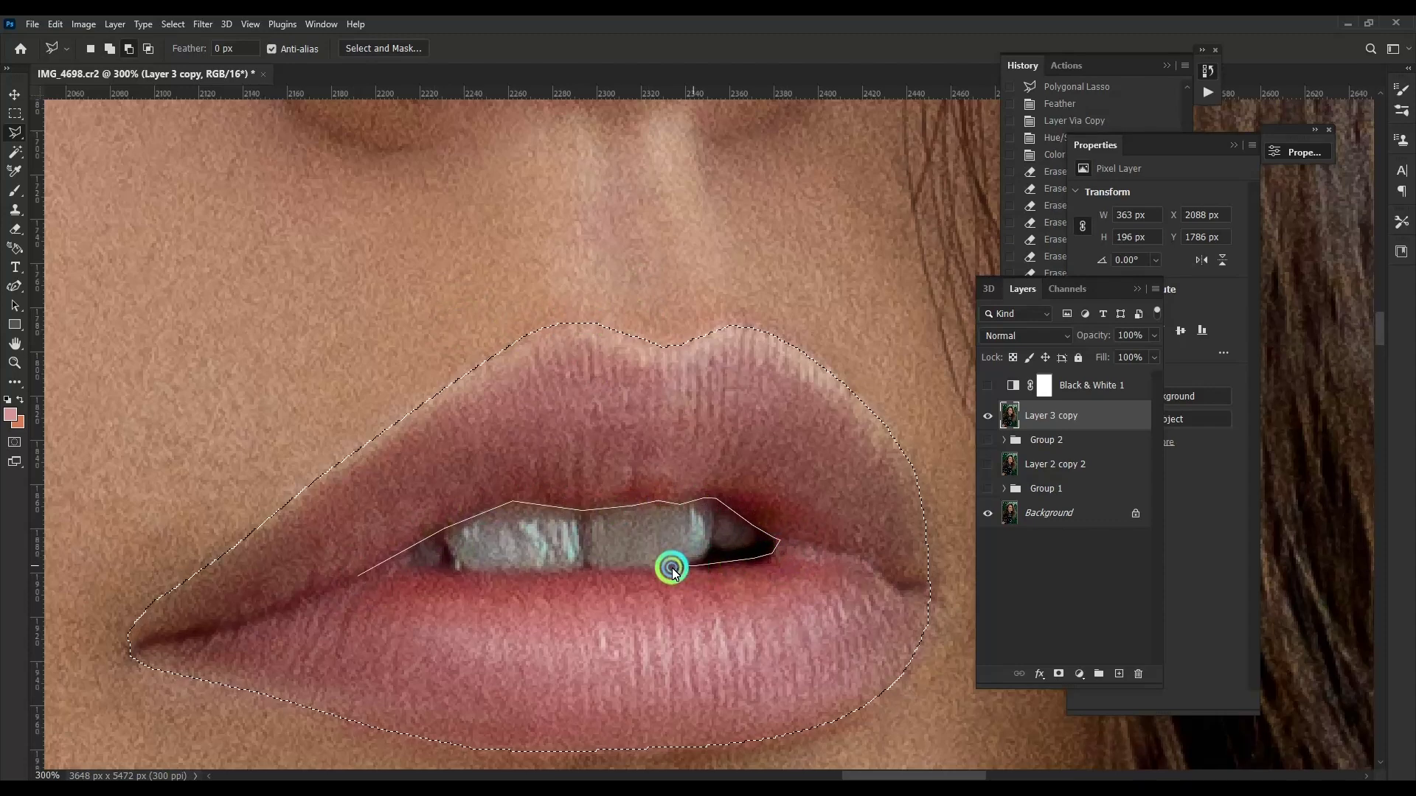
click(361, 573)
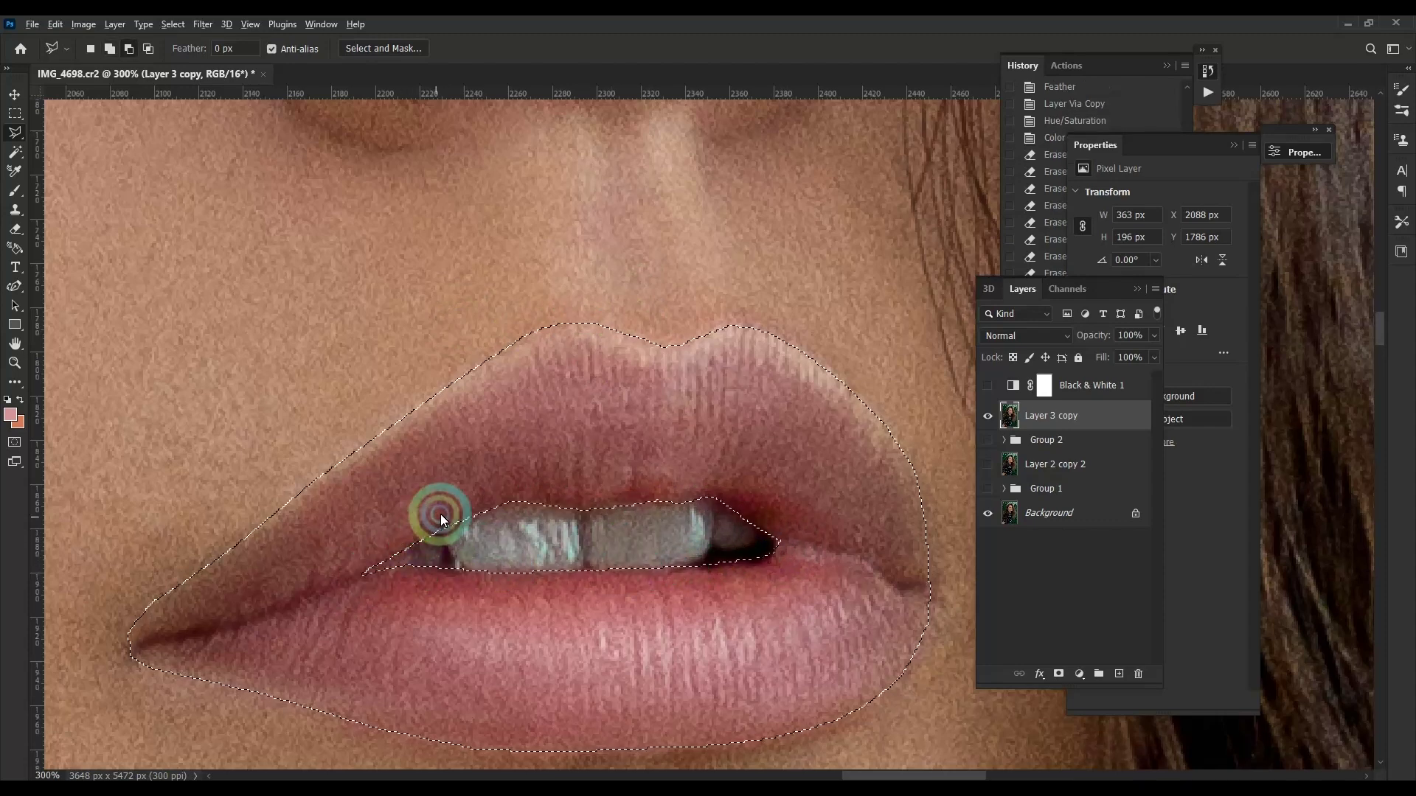
key(ctrl+minus)
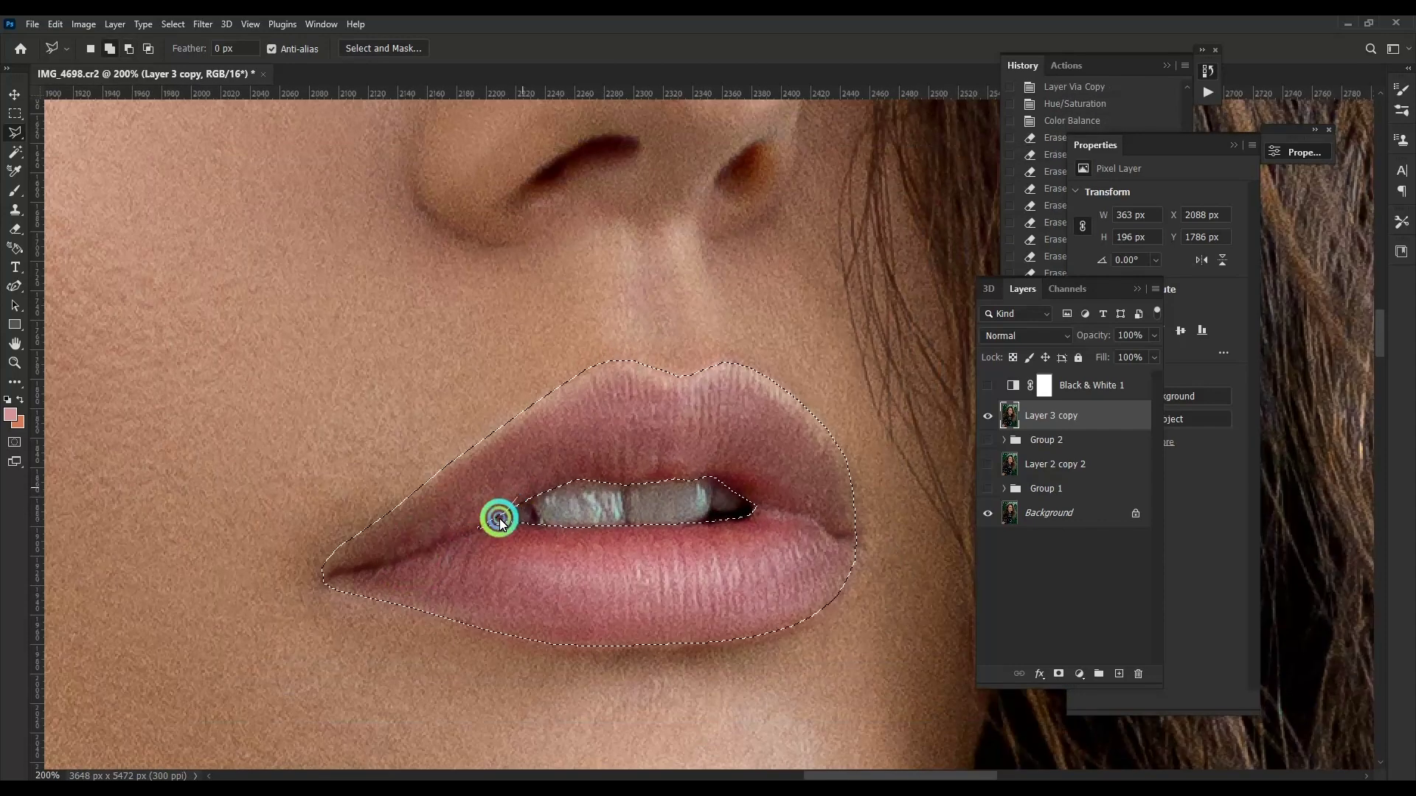
click(499, 520)
Step: Feather the lip selection and copy the lips onto a new layer
key(shift+F6)
key(Return)
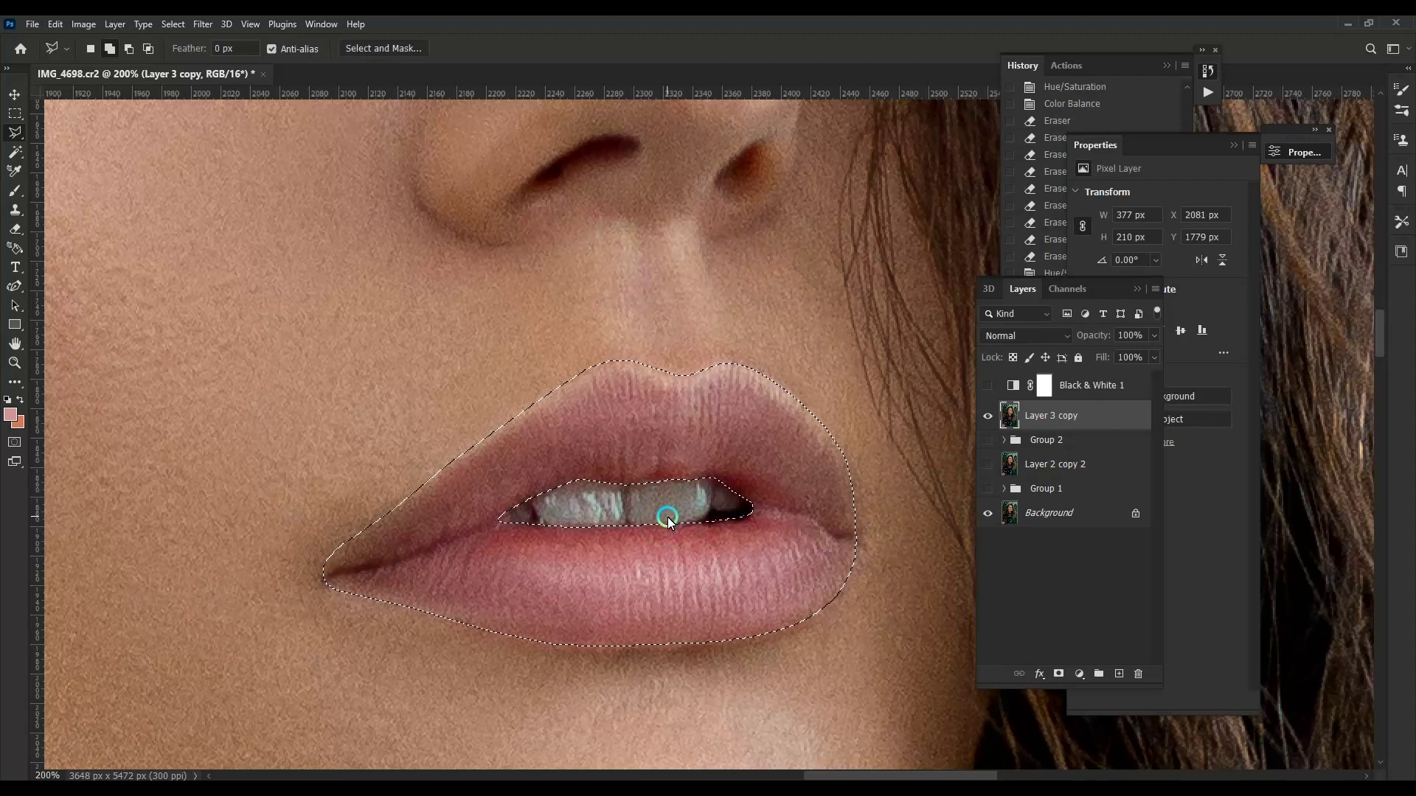
key(ctrl+j)
Step: Colorize the lips a saturated red and set the layer to Multiply
key(ctrl+u)
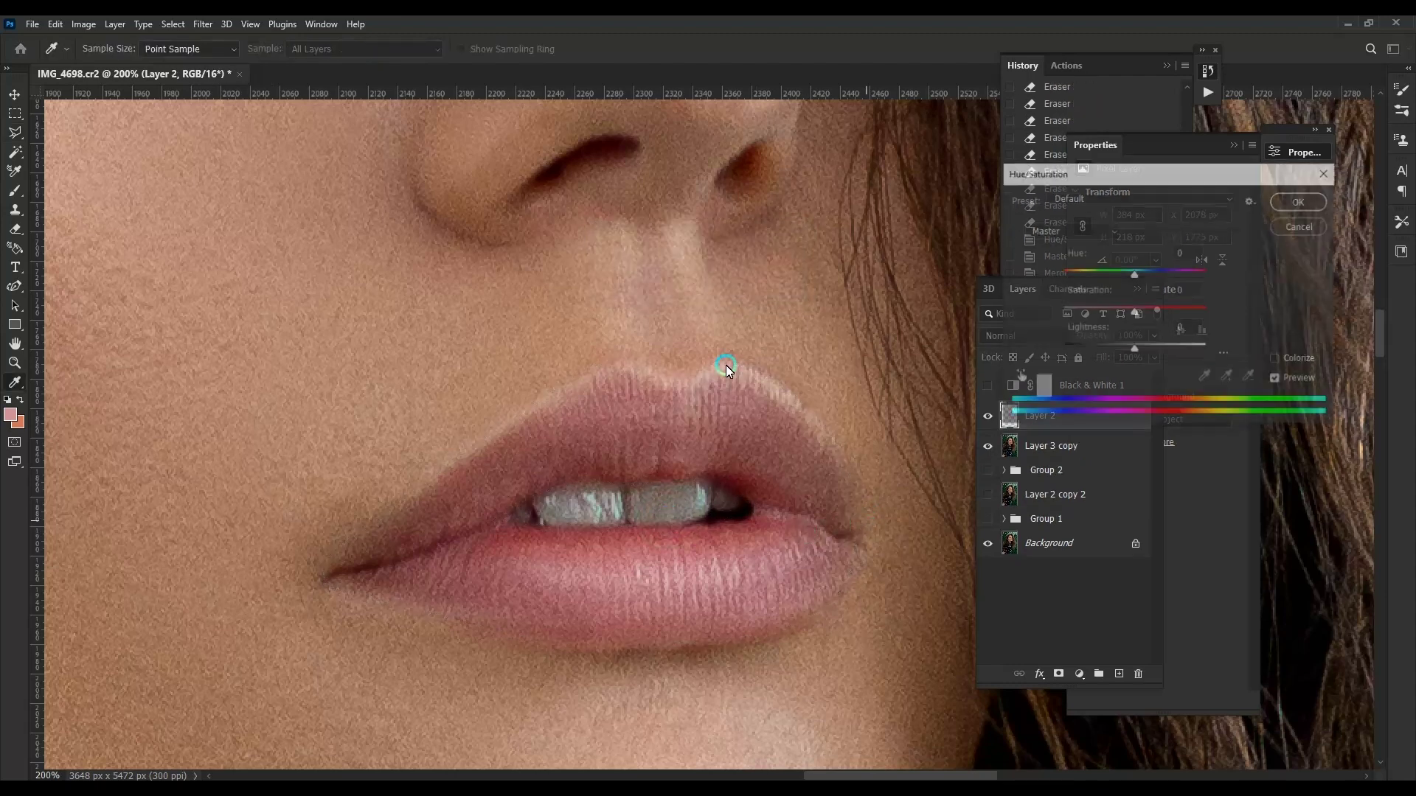
click(1276, 359)
drag(1135, 308, 1170, 308)
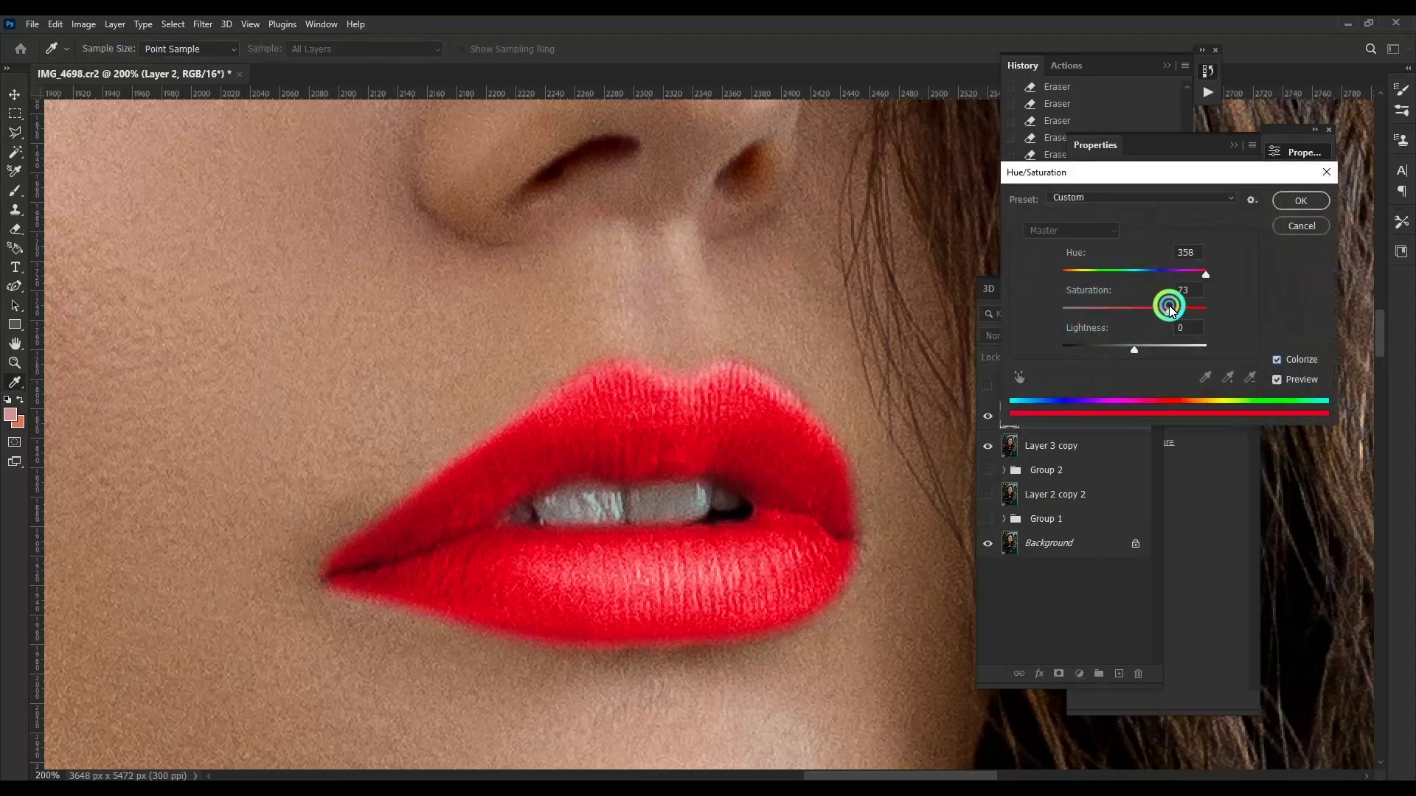
click(1300, 201)
click(1033, 336)
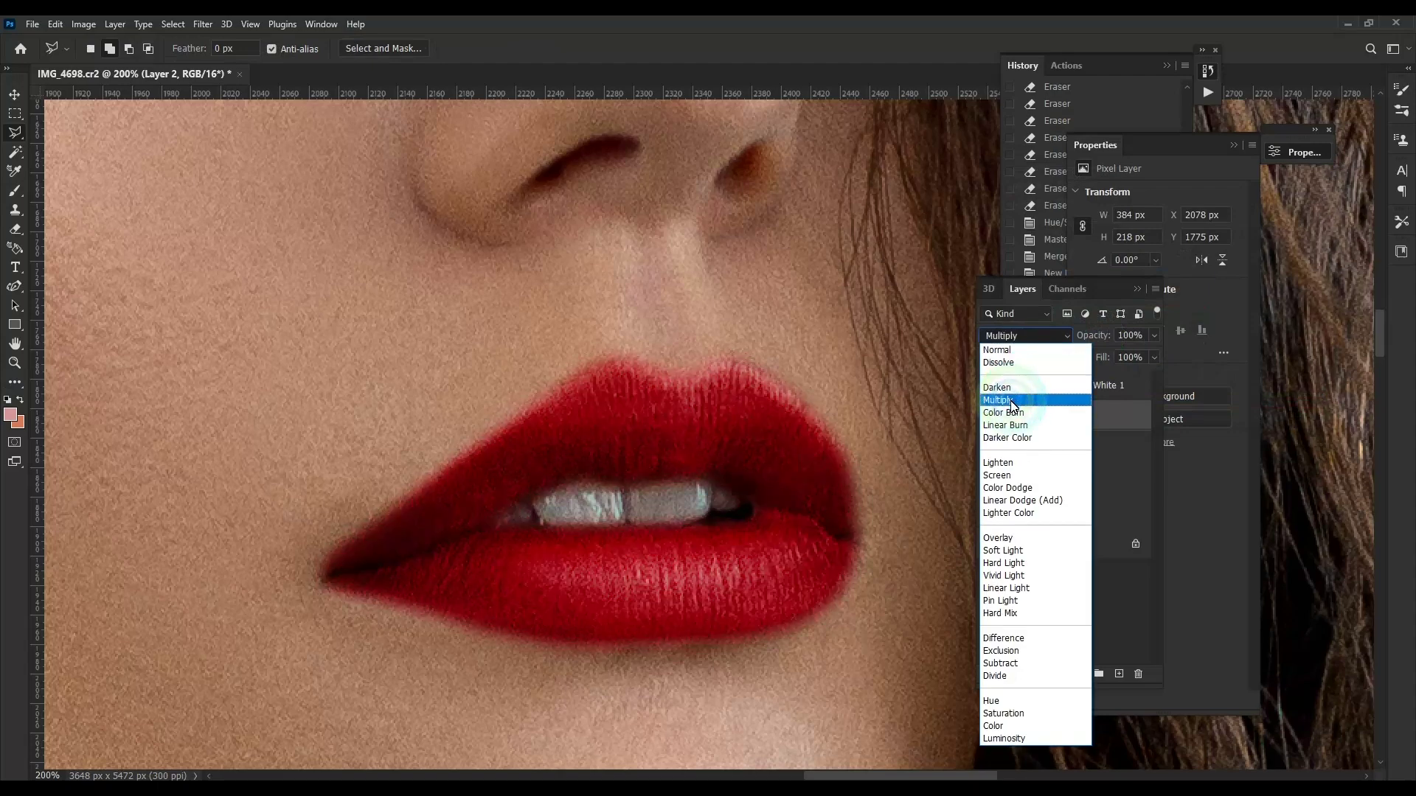
click(1012, 400)
Step: Shift the lip layer's hue by -28 for a berry-pink tone
key(ctrl+minus)
key(ctrl+minus)
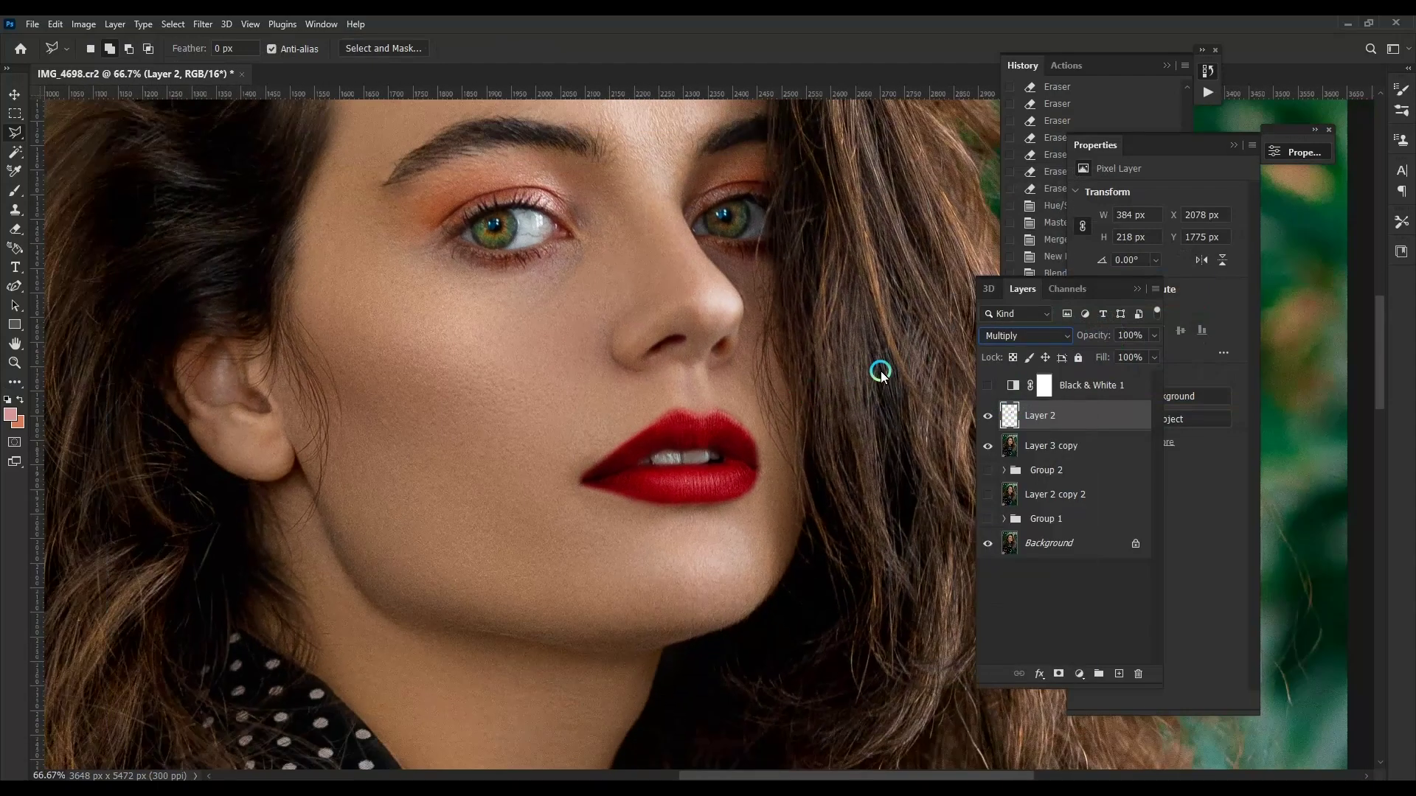
key(ctrl+u)
drag(1134, 275, 1114, 274)
click(1303, 200)
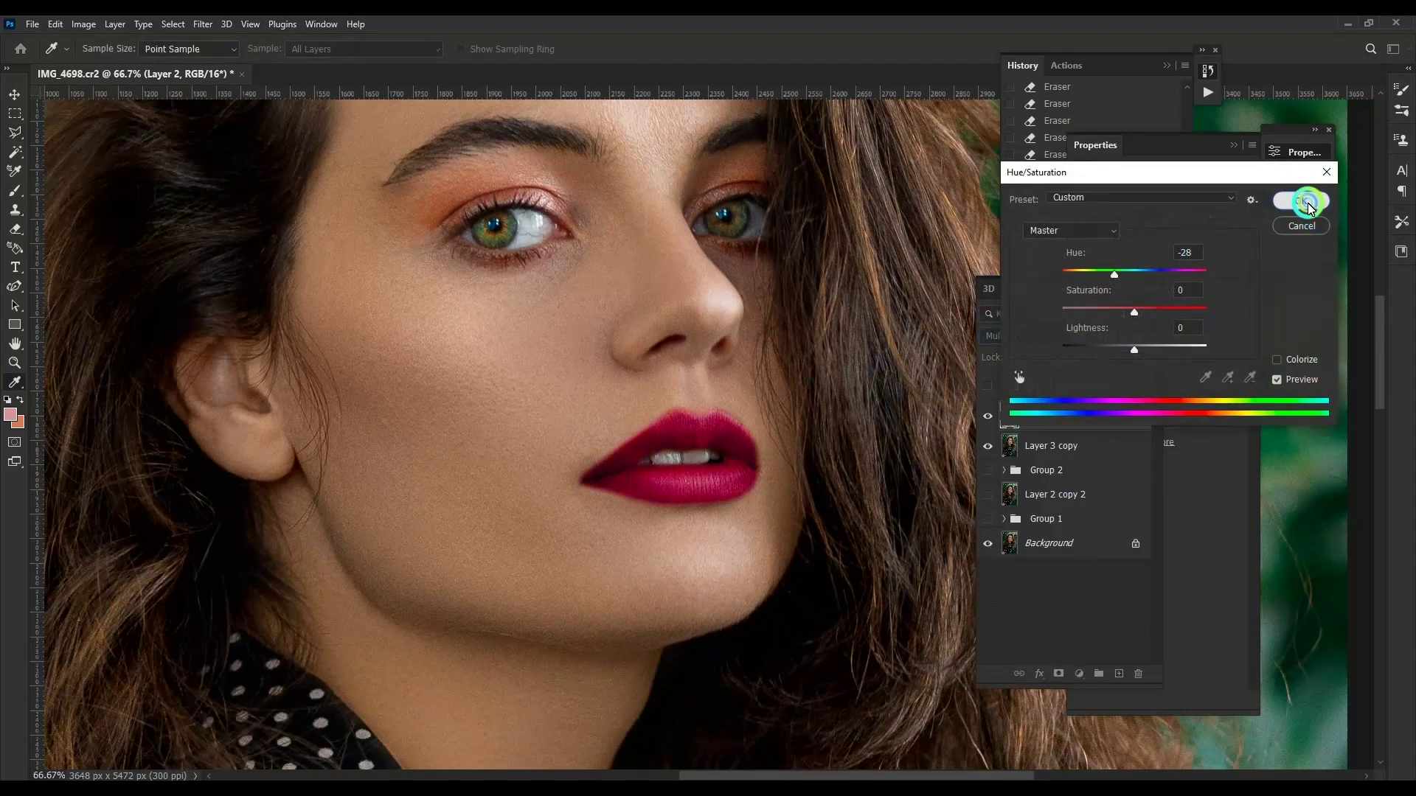
key(ctrl+plus)
right_click(1053, 417)
click(1059, 181)
Step: Blend the lip colour so the underlying lip highlights show through
key(l)
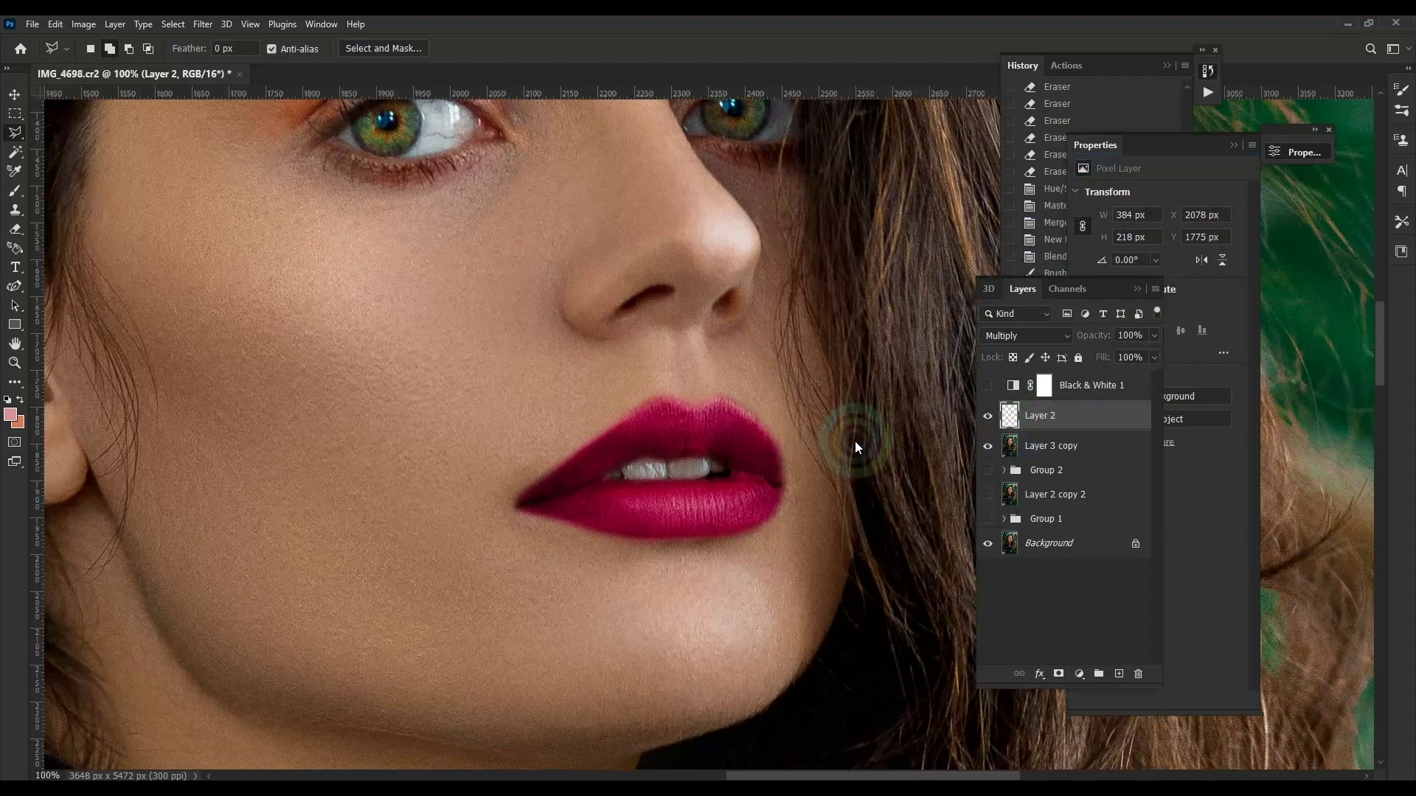
drag(1196, 391, 1052, 396)
key(Return)
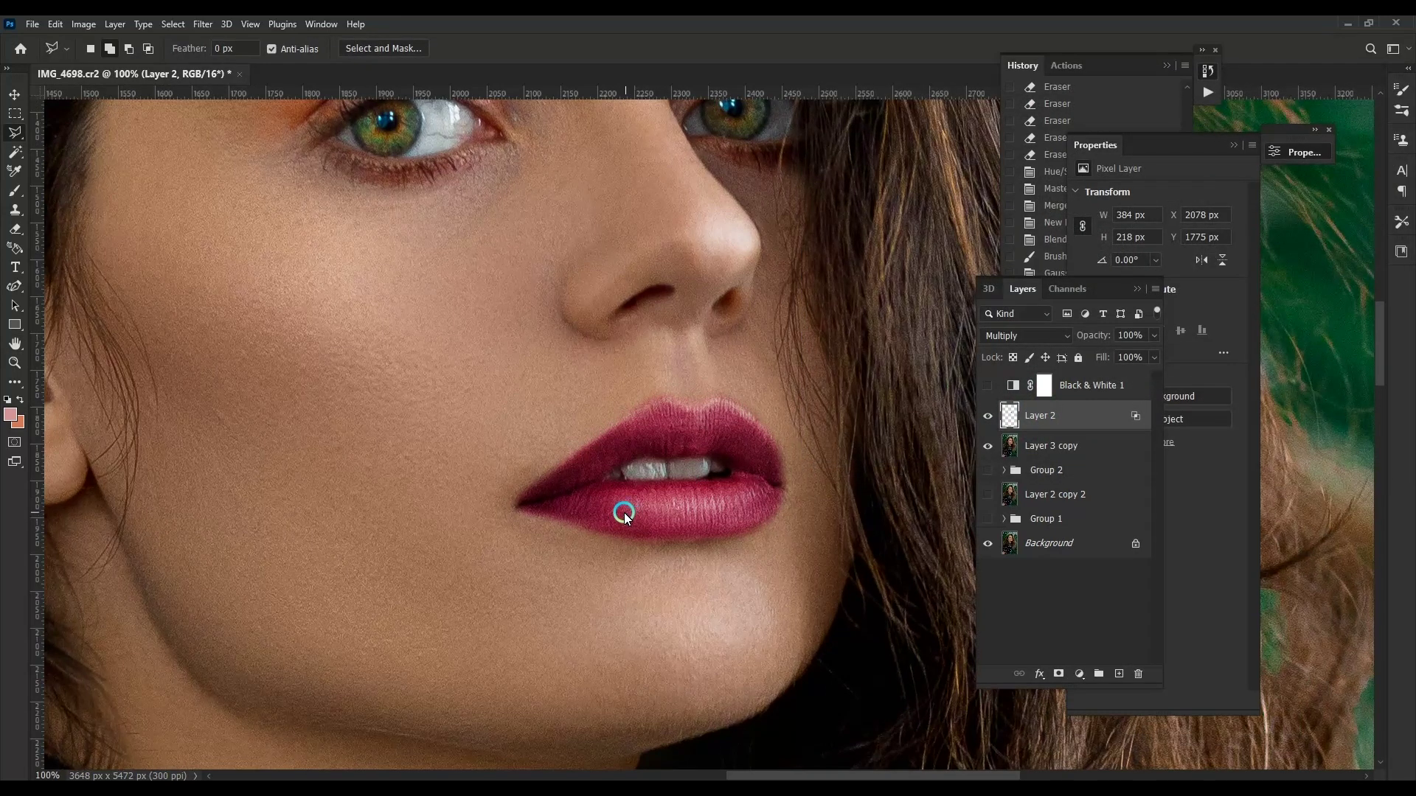
Step: Fade the last erase and lower the lip colour layer to 63% opacity
key(e)
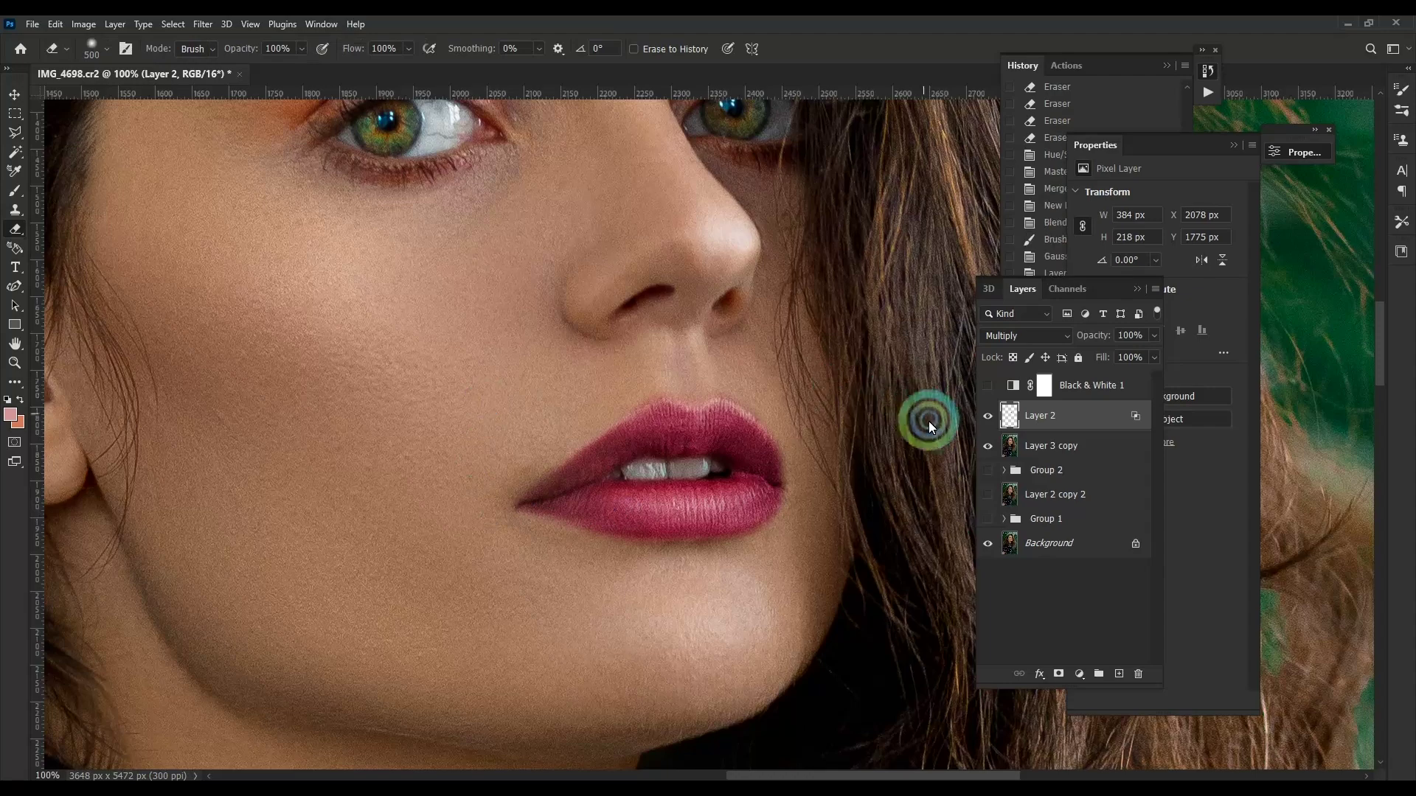
key(bracketright)
key(ctrl+shift+f)
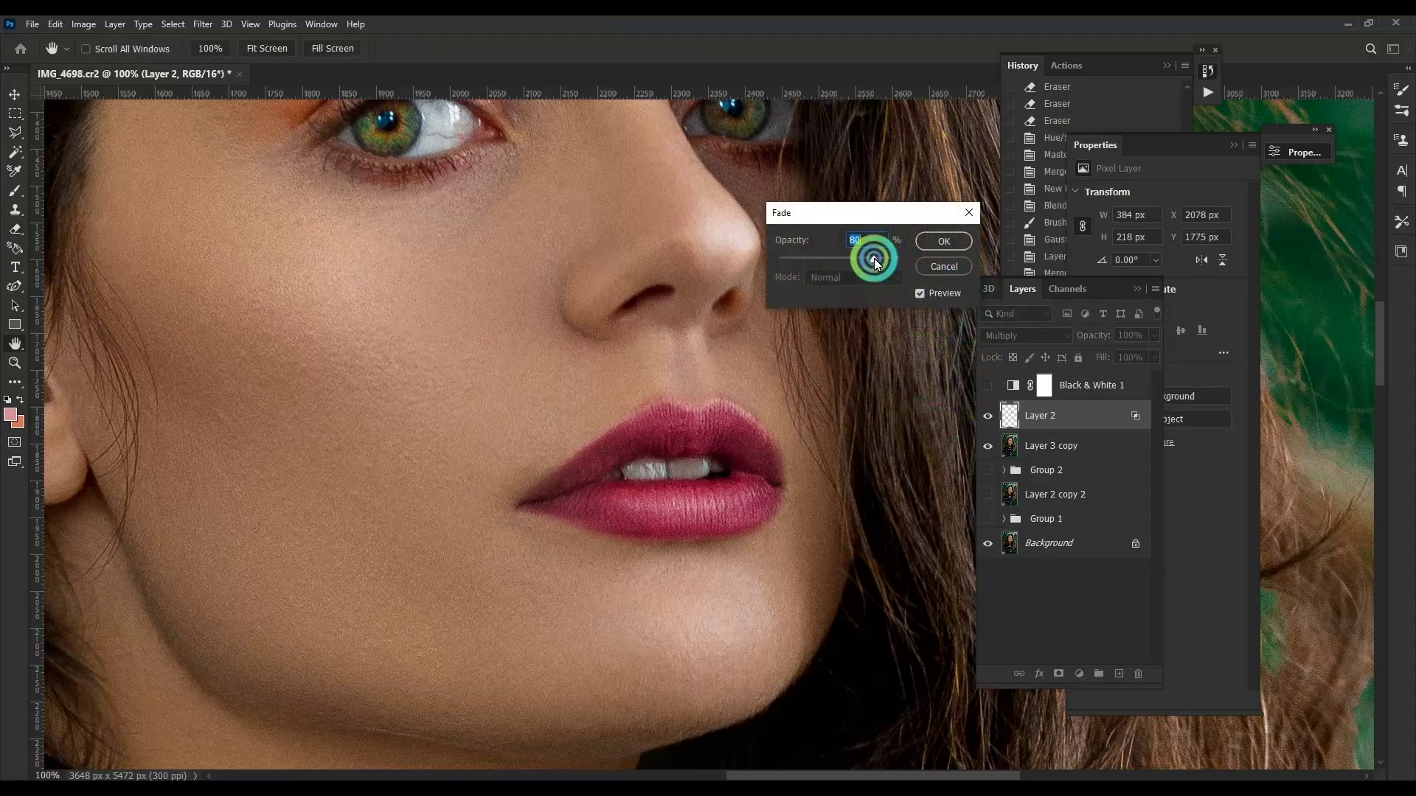
click(938, 238)
drag(1154, 346, 1126, 355)
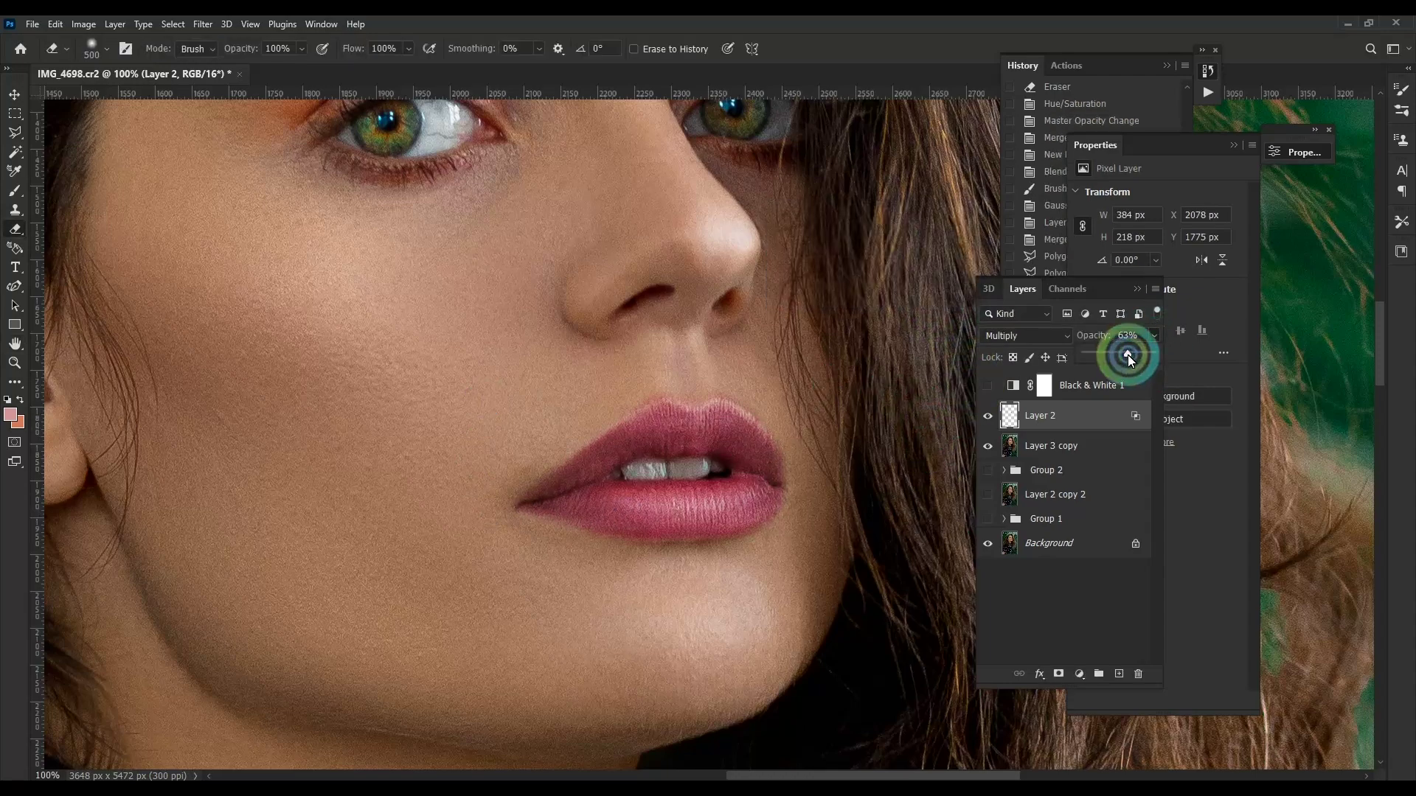
key(ctrl+minus)
key(ctrl+minus)
Step: Shift the lip colour hue by +18 with Hue/Saturation
key(ctrl+u)
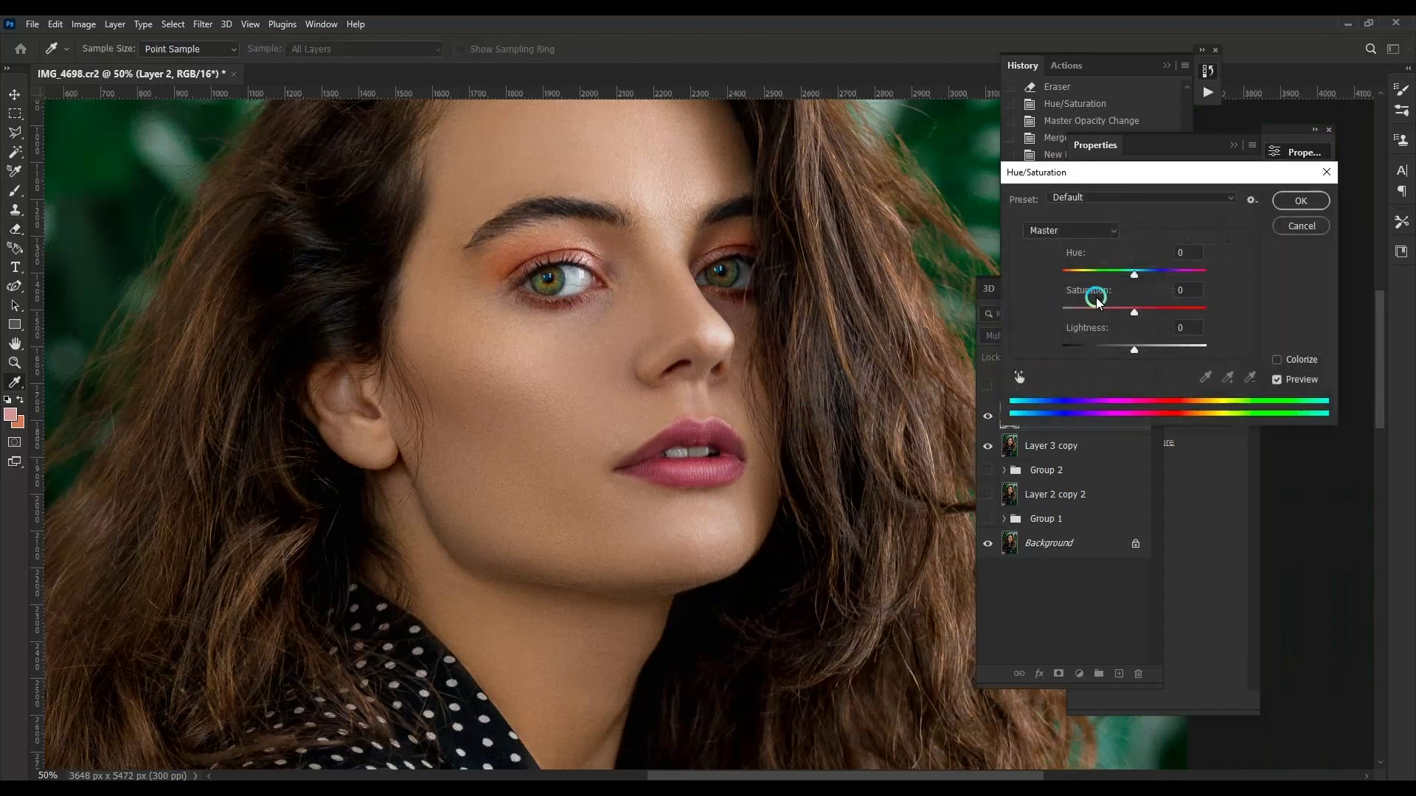
drag(1115, 272, 1150, 272)
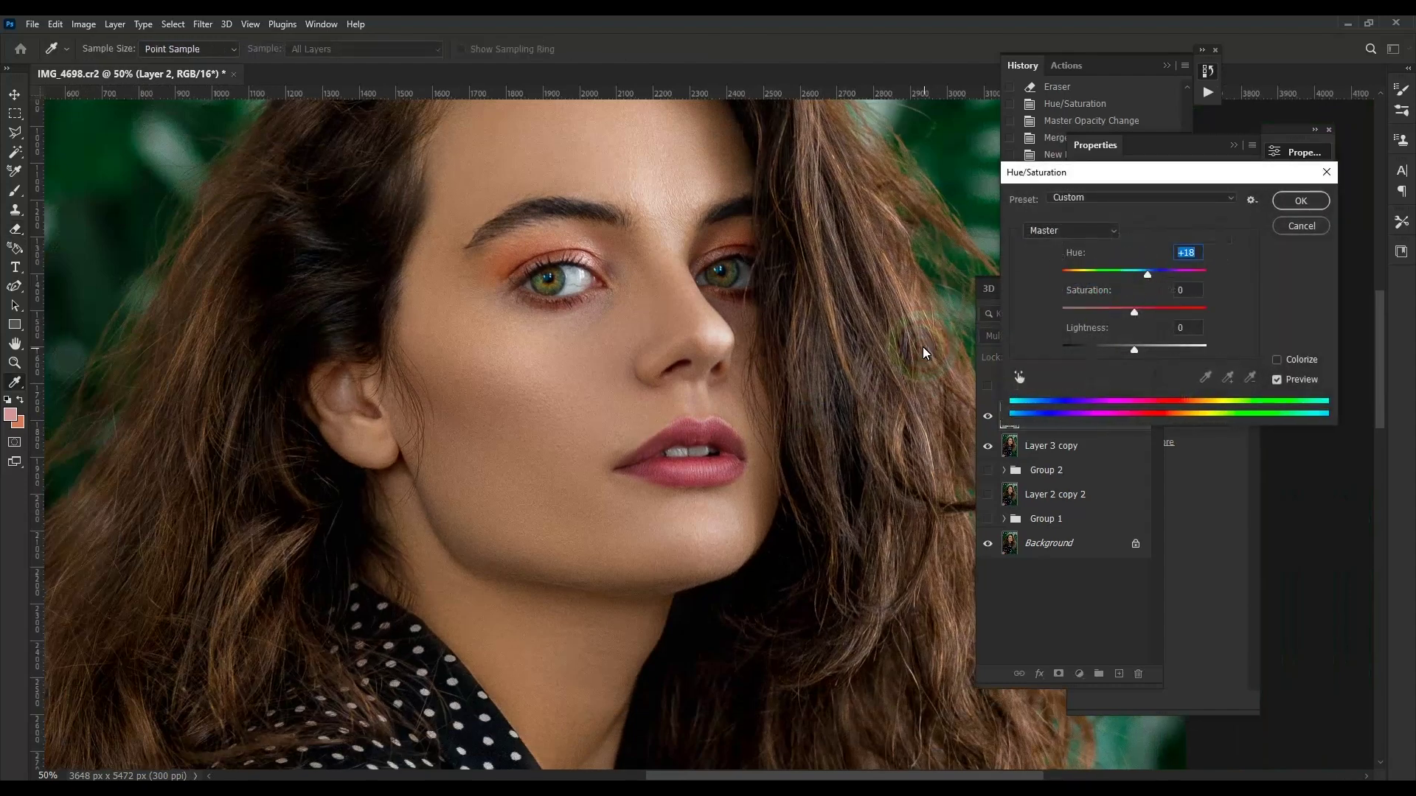
key(ctrl+minus)
key(ctrl+minus)
key(Return)
key(ctrl+plus)
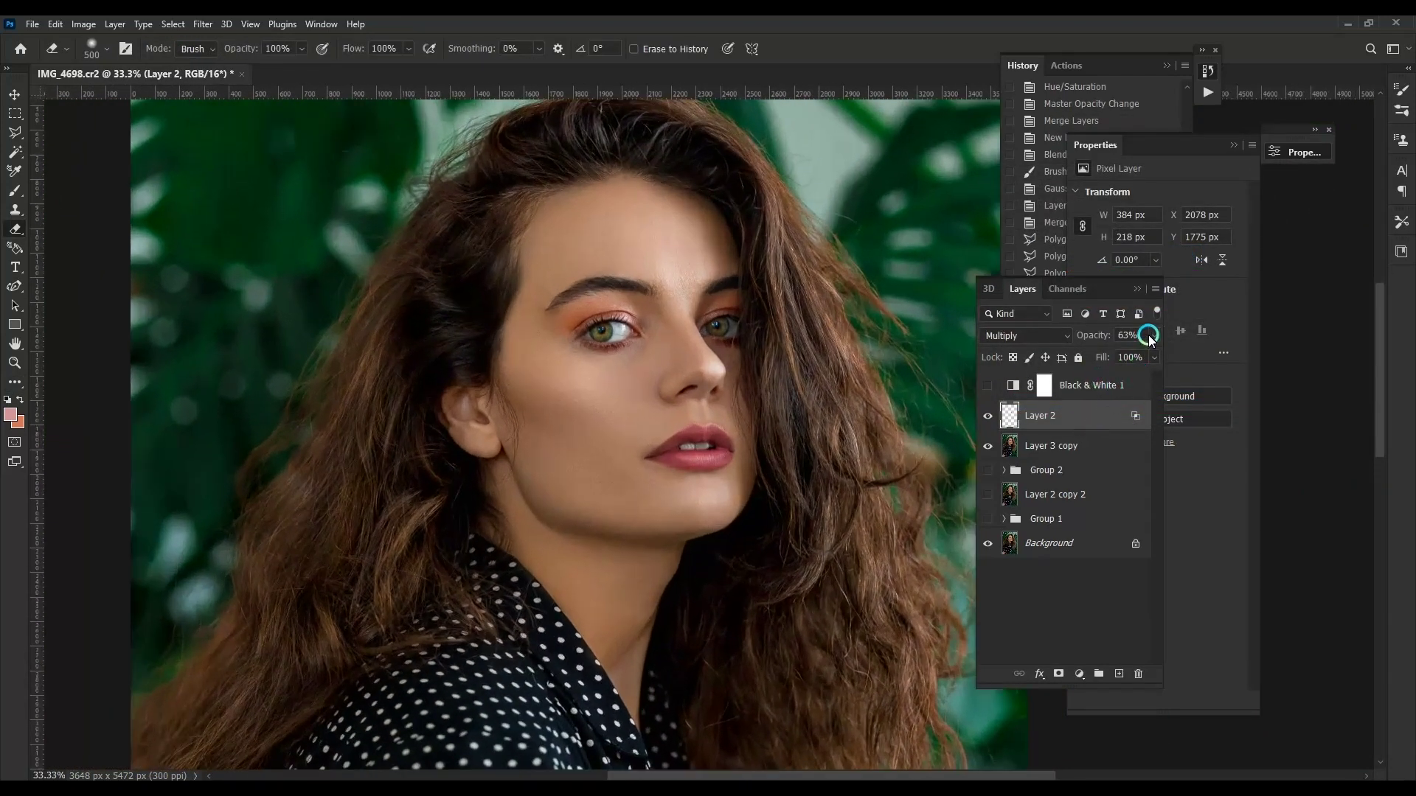
Step: Reduce the lip layer's opacity, merge it into Layer 2, and toggle visibility to compare
click(1154, 335)
drag(1128, 354, 1109, 353)
shift+click(1060, 449)
key(ctrl+e)
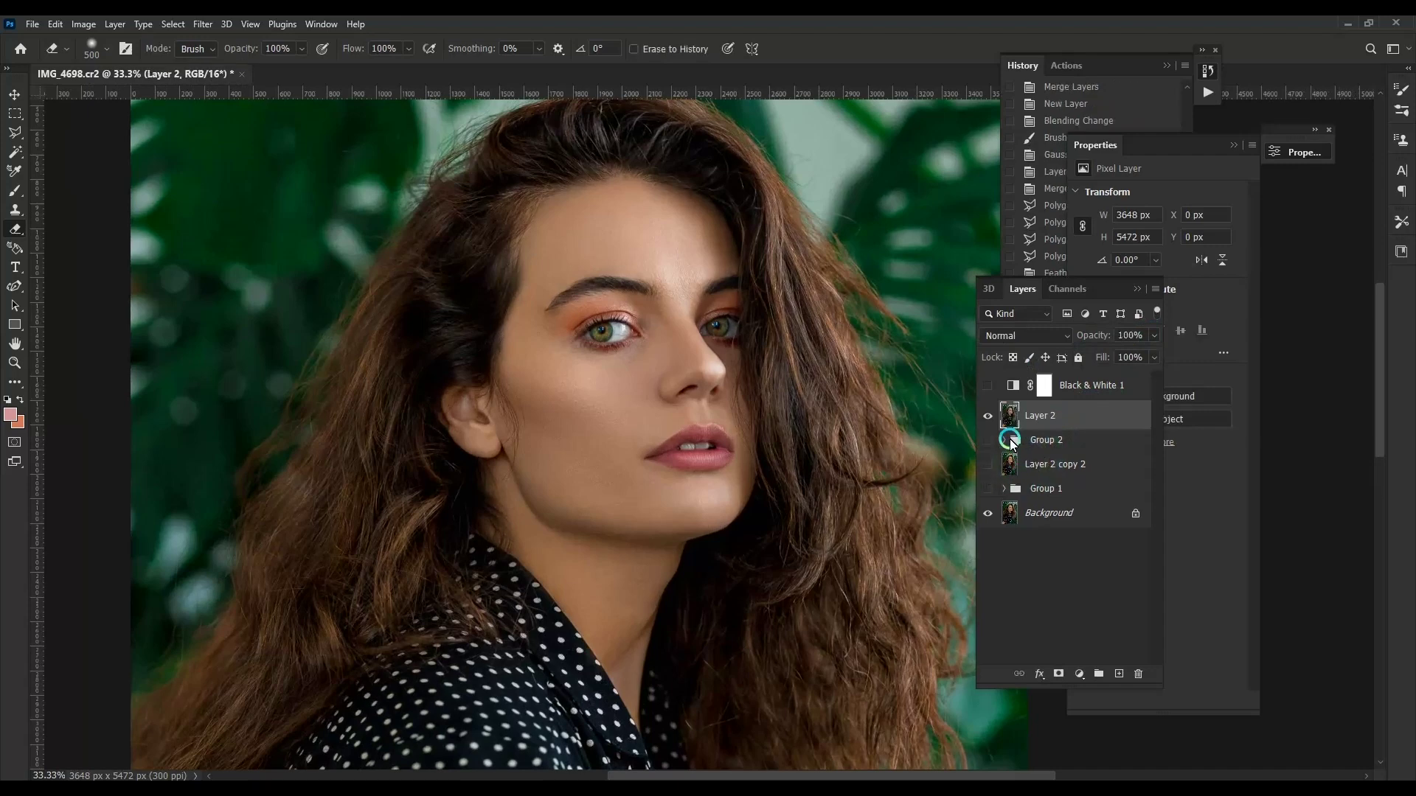
click(987, 418)
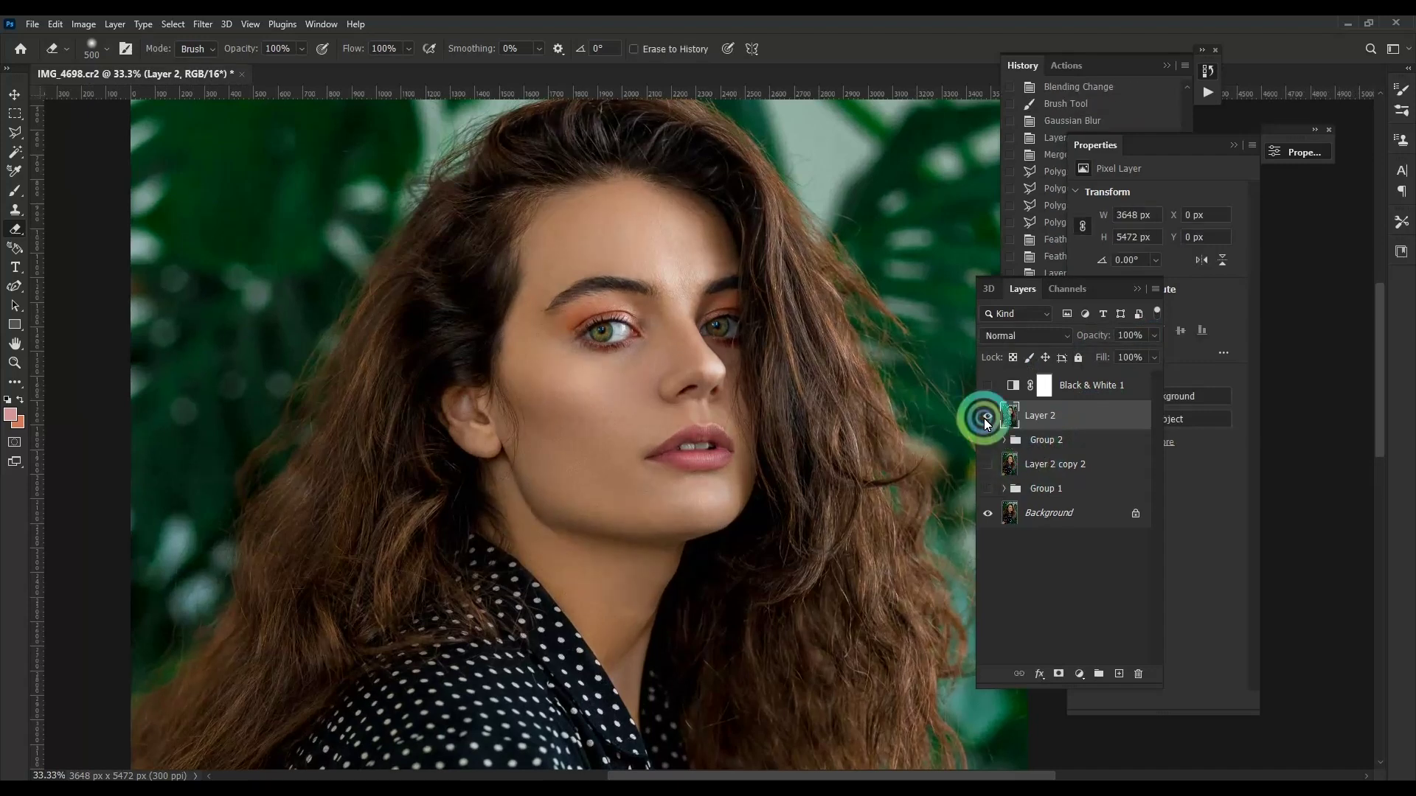
click(986, 418)
key(ctrl+minus)
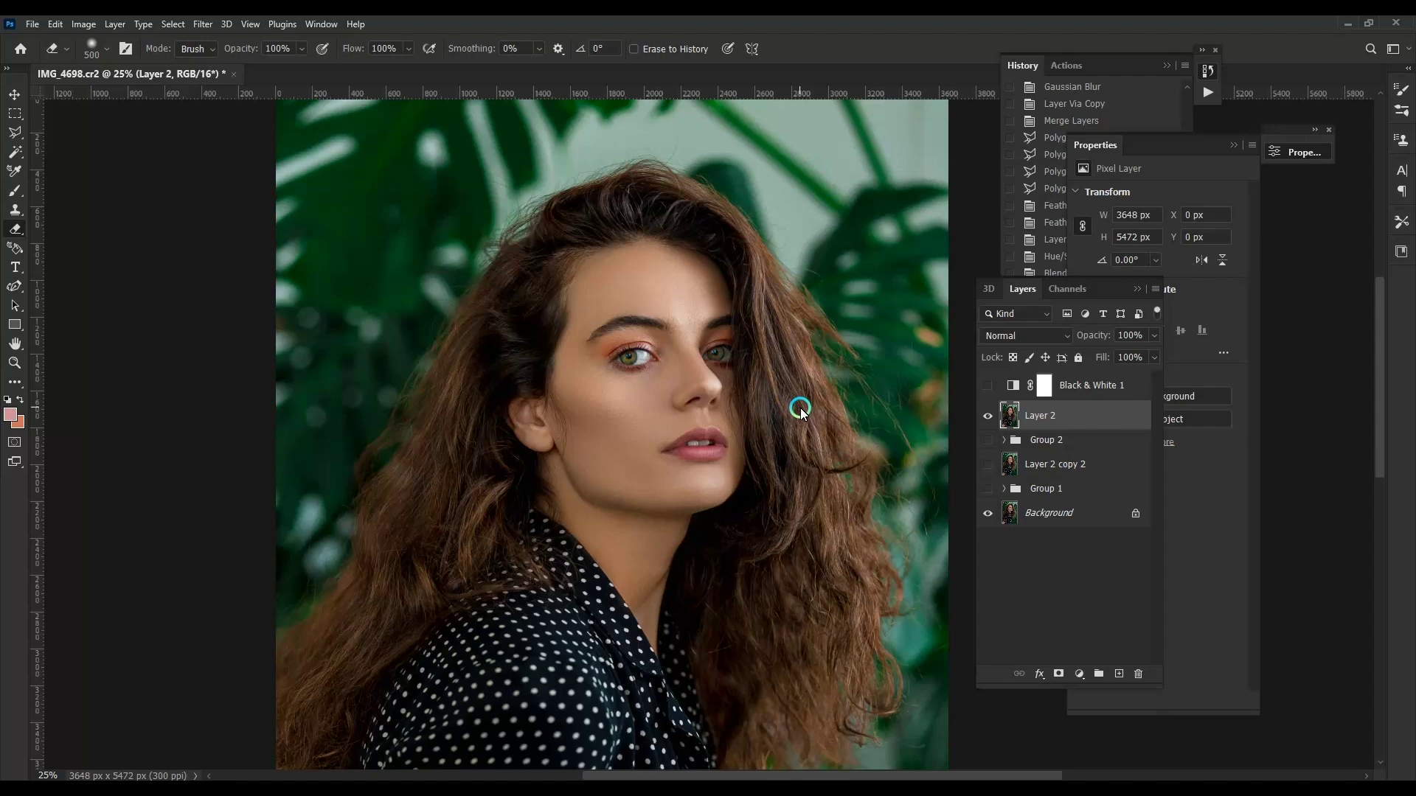
click(988, 416)
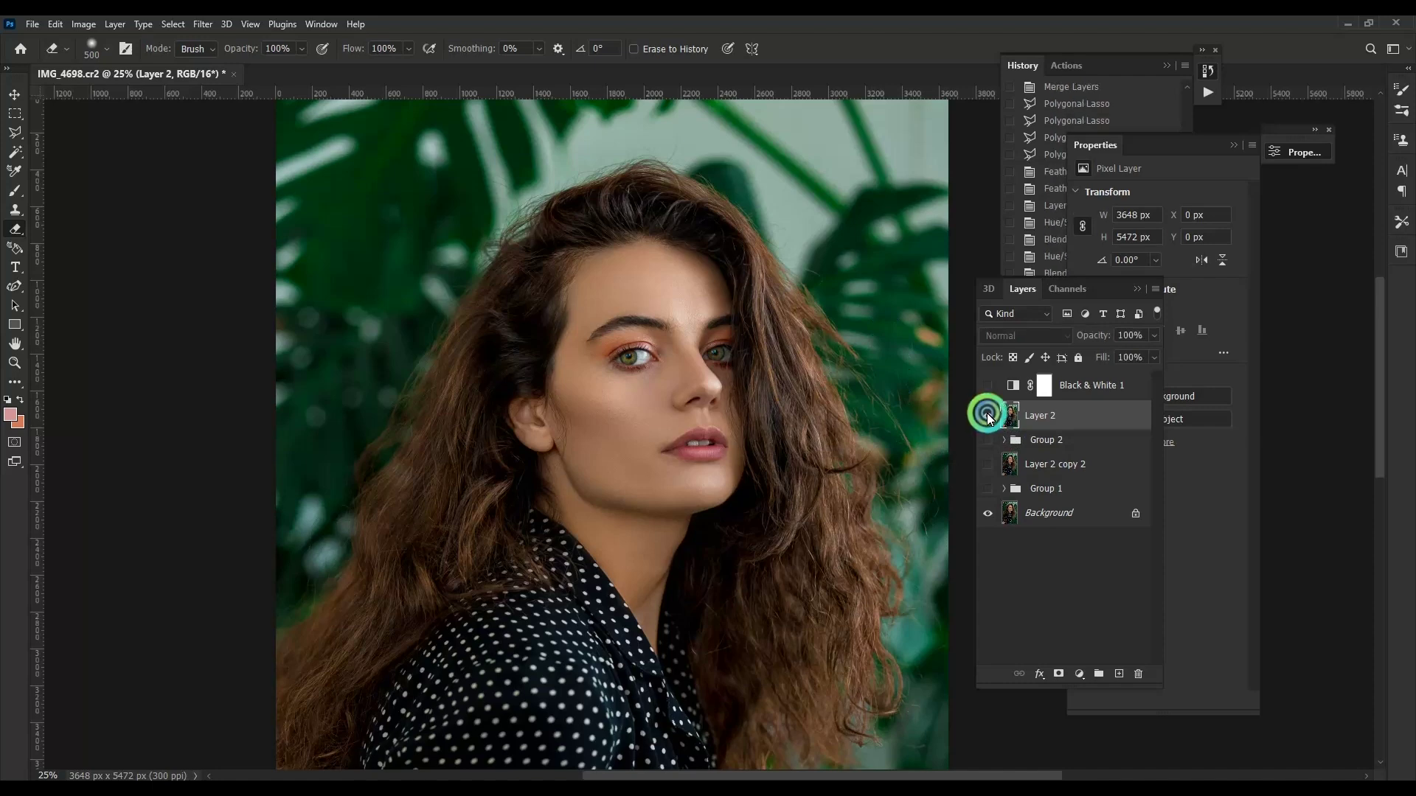
key(ctrl+minus)
key(ctrl+minus)
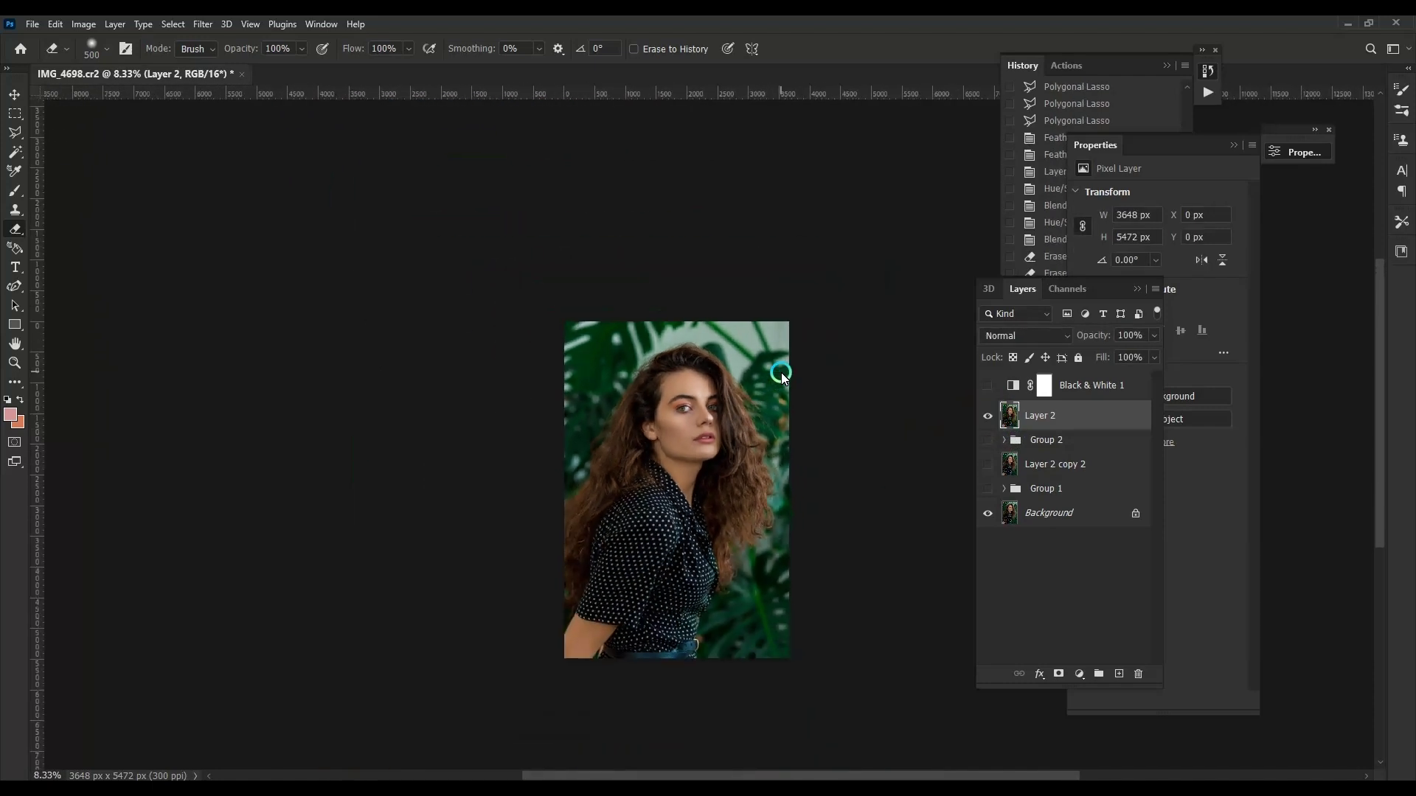
key(ctrl+plus)
key(ctrl+plus)
key(ctrl+minus)
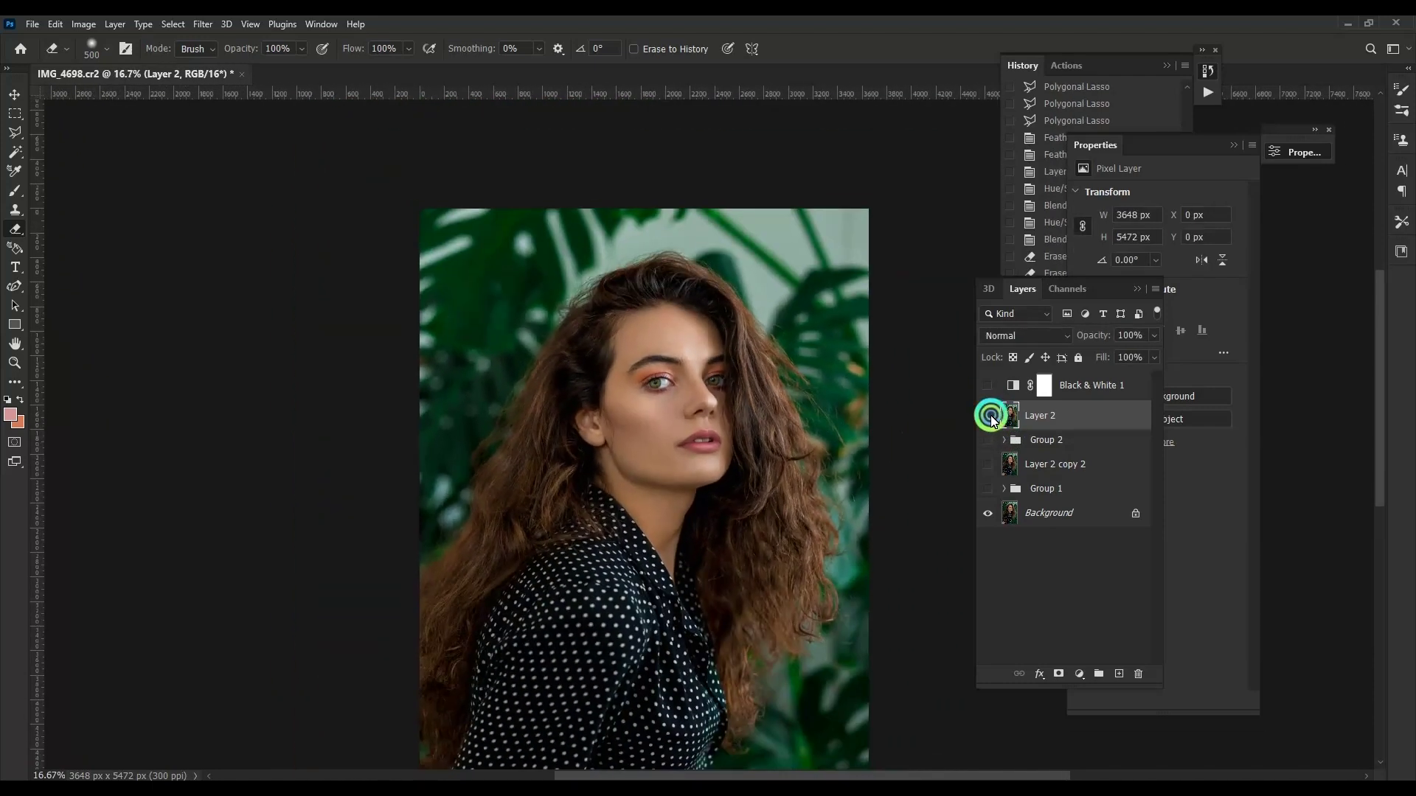
click(989, 416)
scroll(671, 400, up, 3)
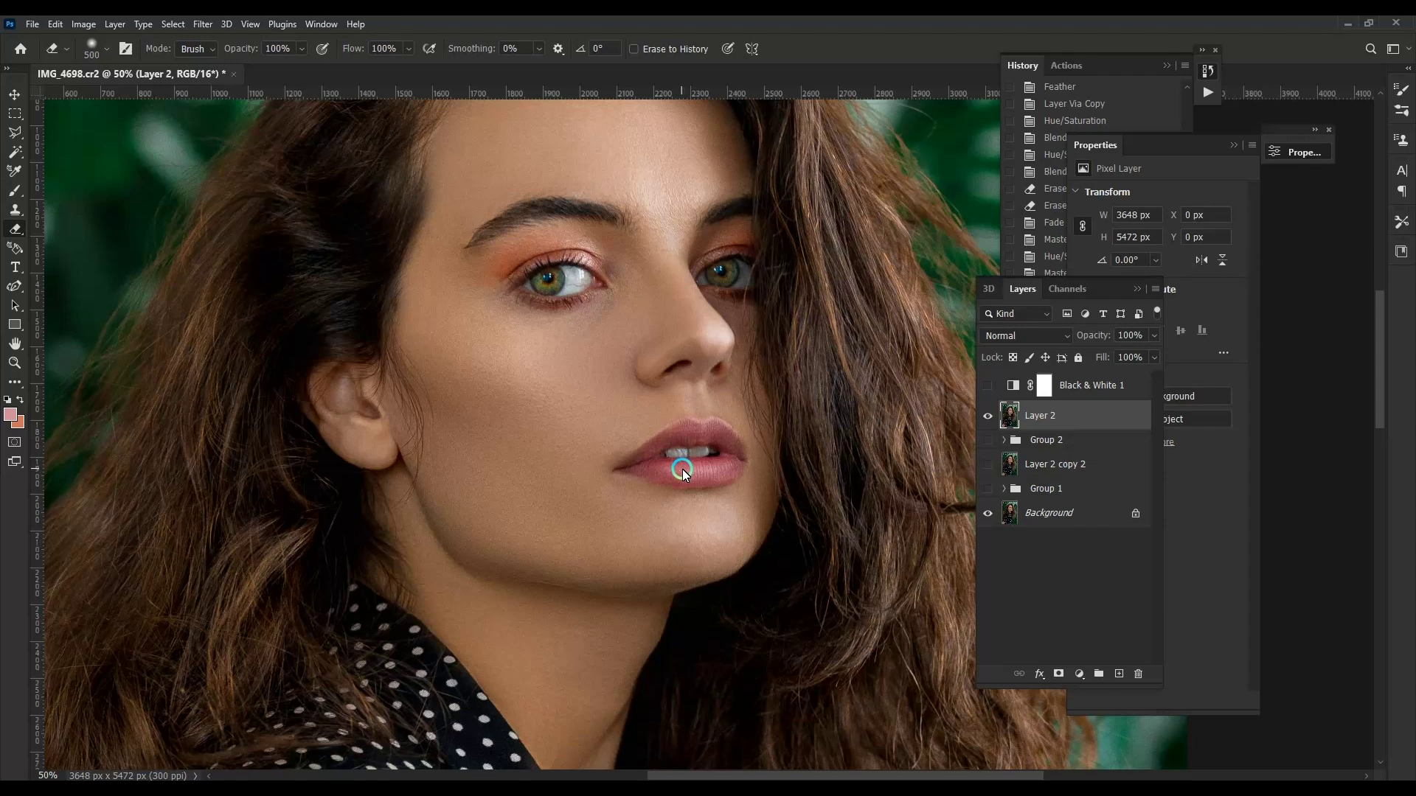
Step: Raise the portrait's overall saturation with Hue/Saturation
scroll(717, 459, down, 2)
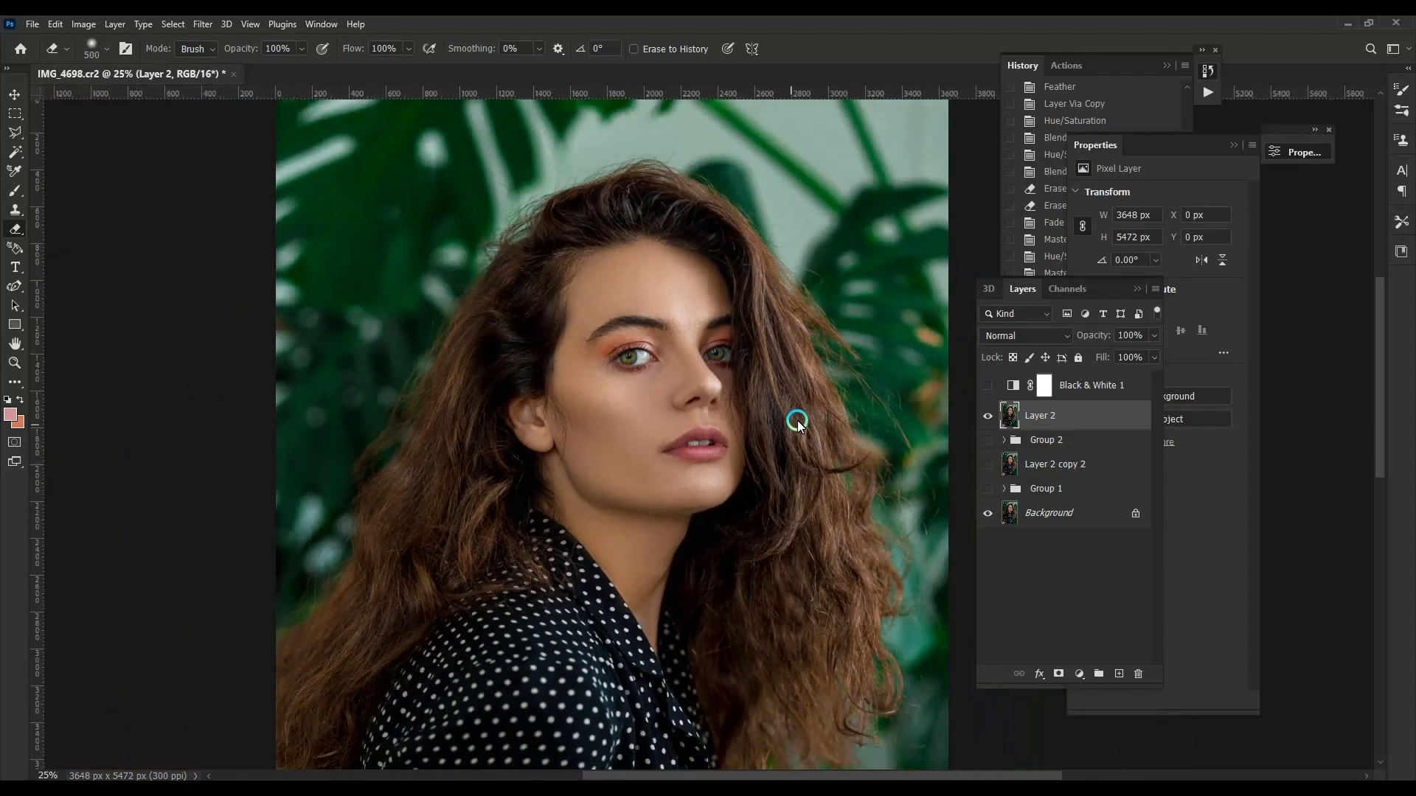
key(ctrl+u)
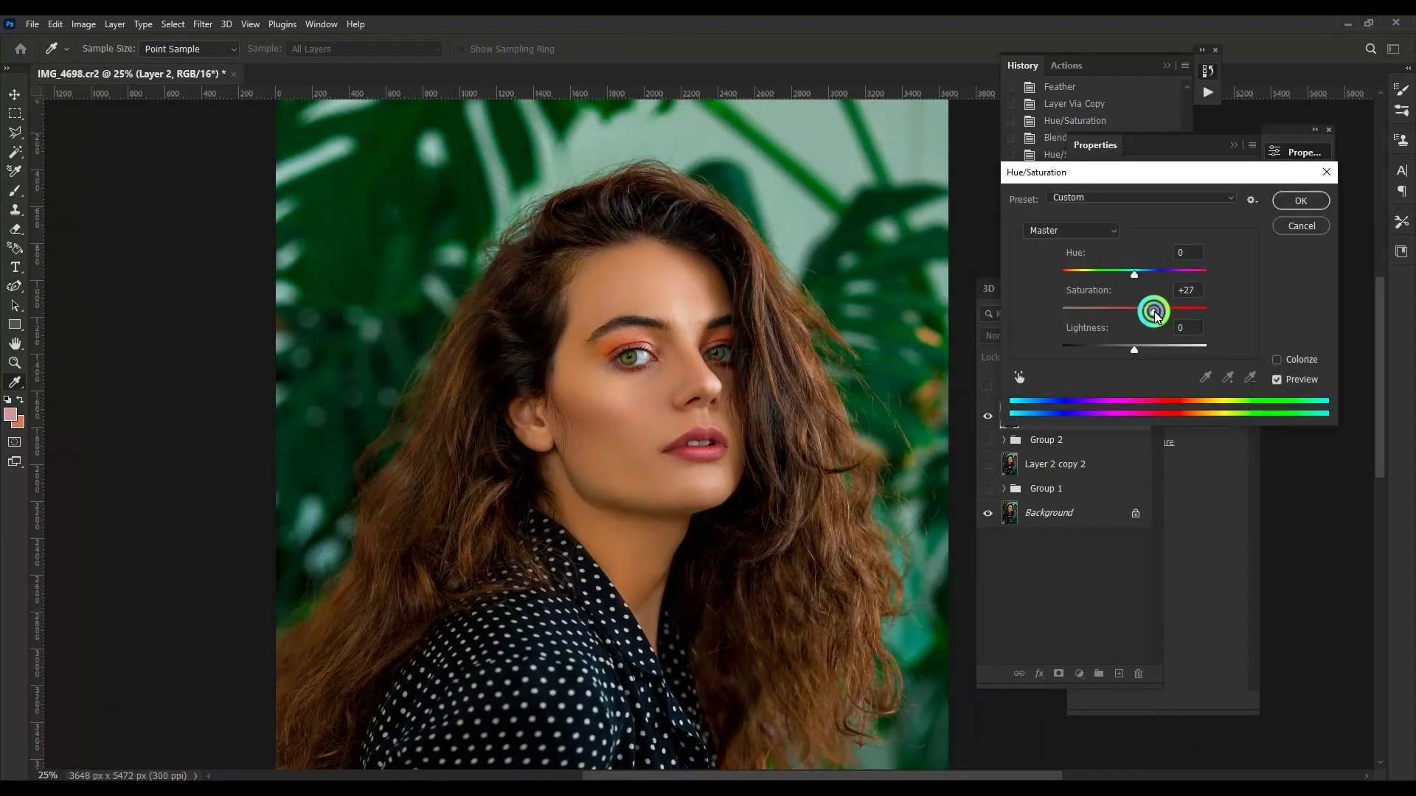
drag(1134, 312, 1136, 312)
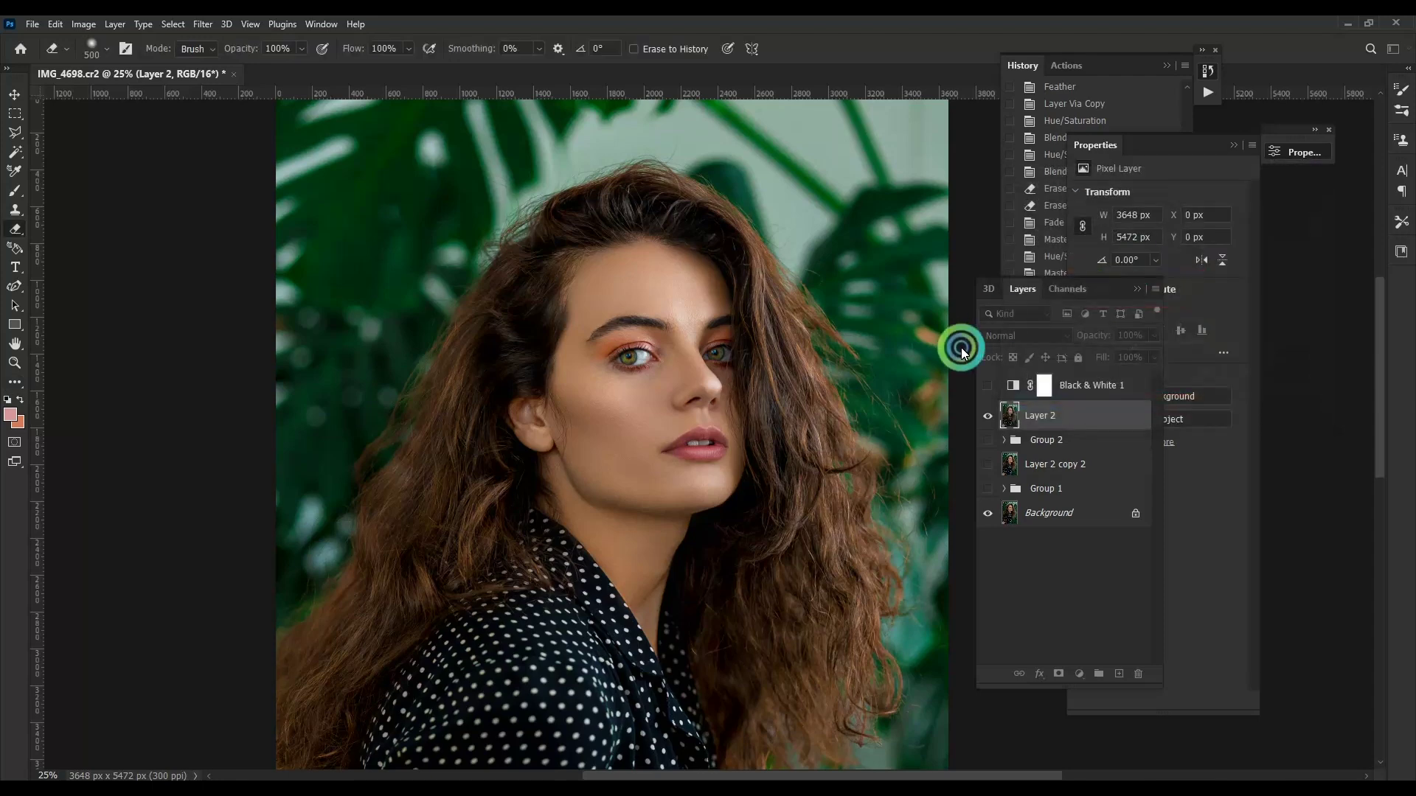
scroll(711, 325, down, 2)
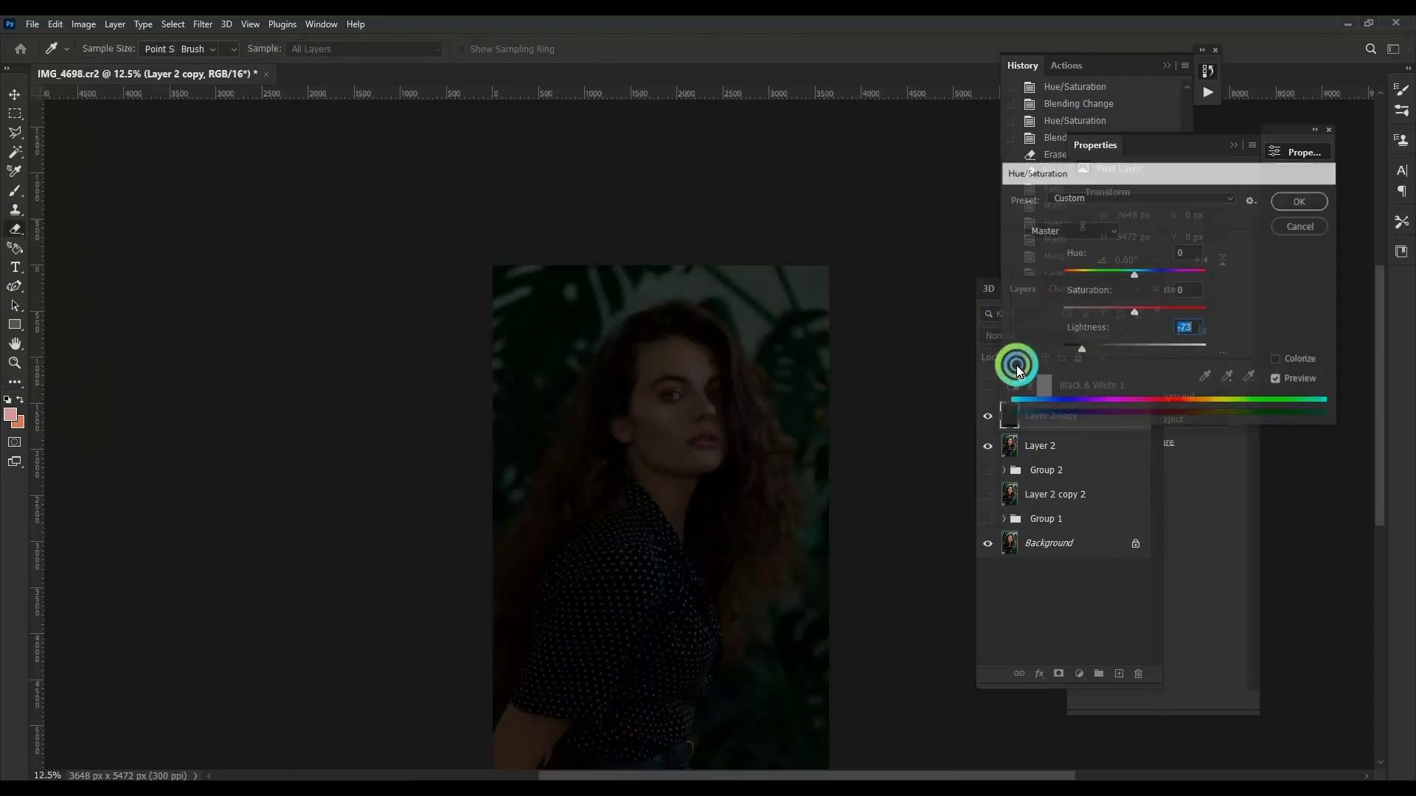
Step: Resize the eraser to clear the darkened copy off the subject, leaving an edge vignette
key(bracketleft)
key(bracketleft)
key(bracketleft)
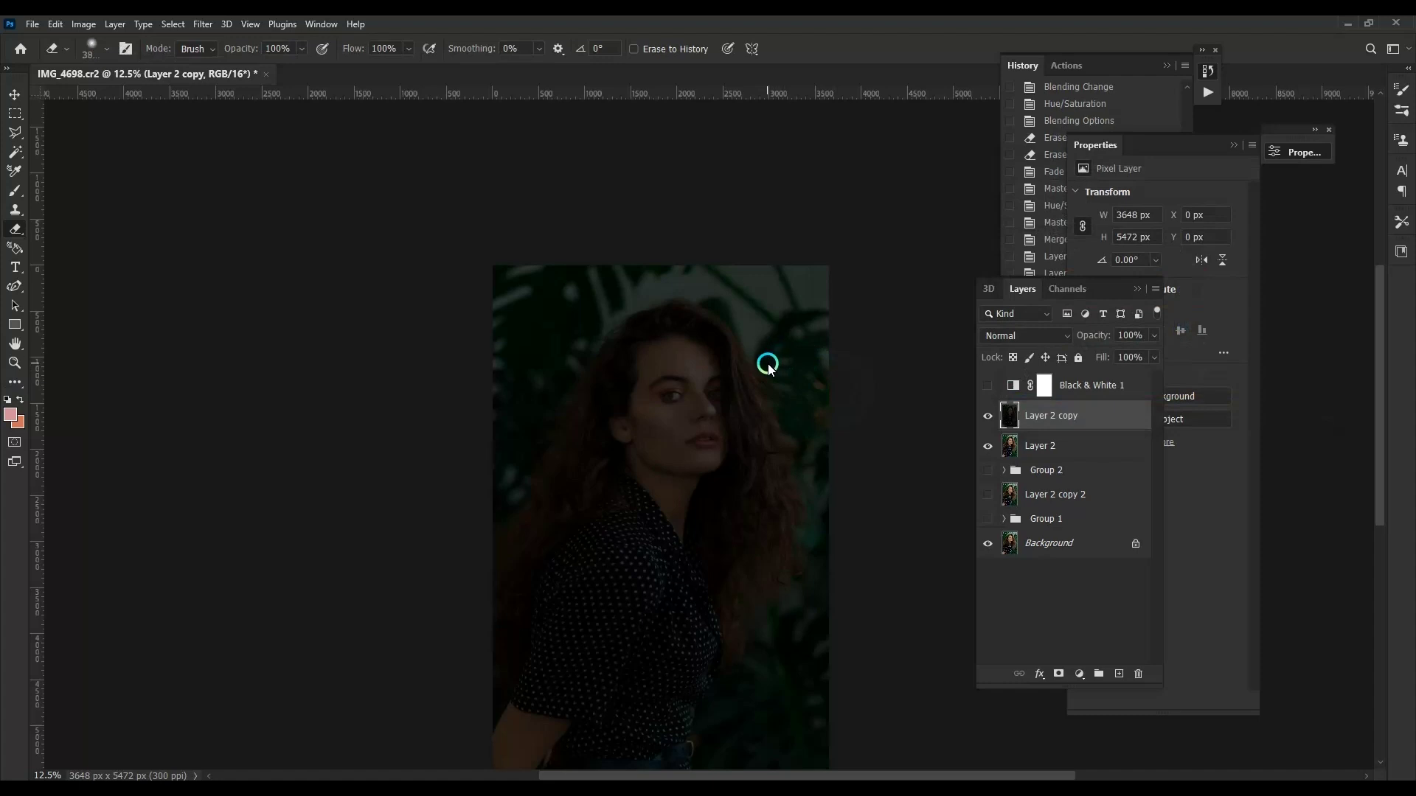
key(bracketright)
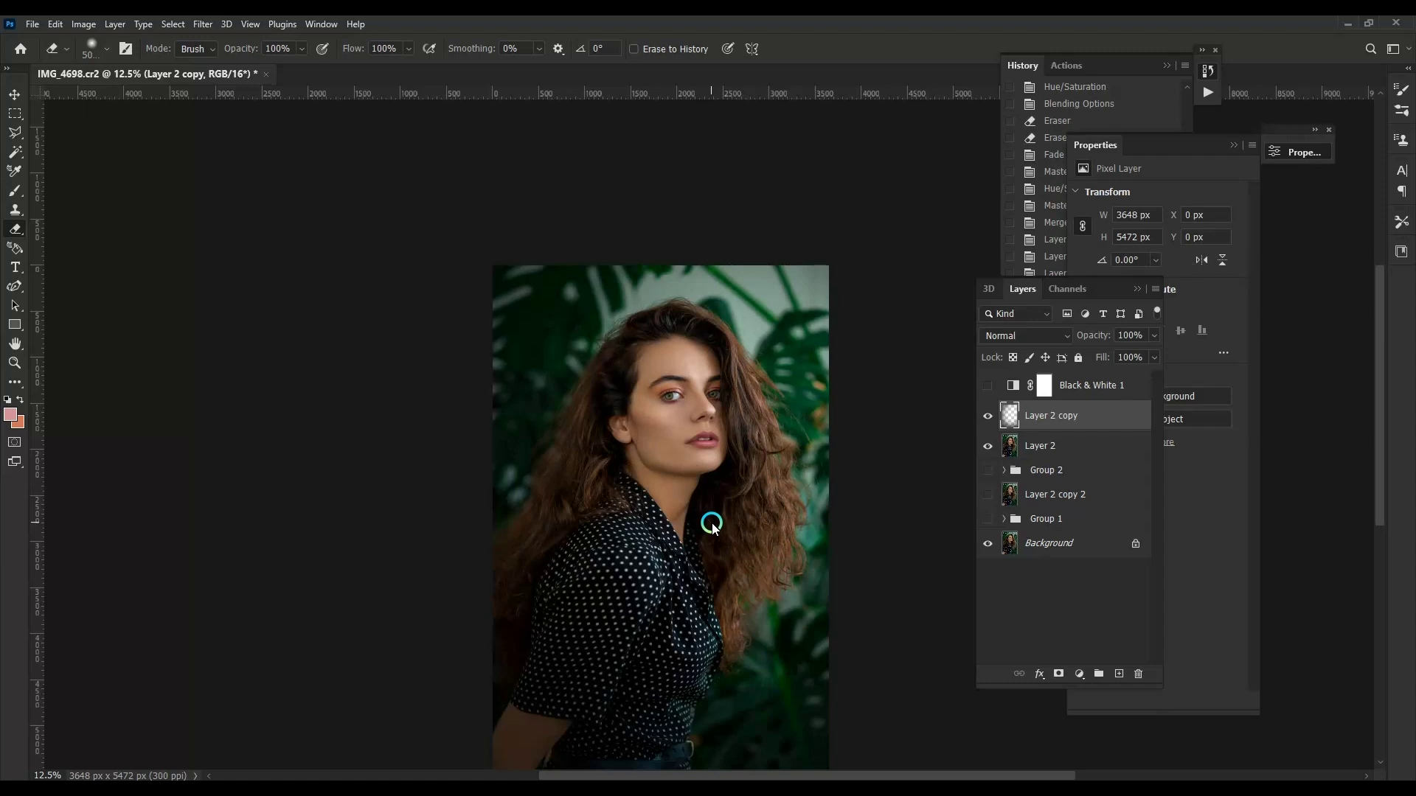
scroll(743, 410, down, 3)
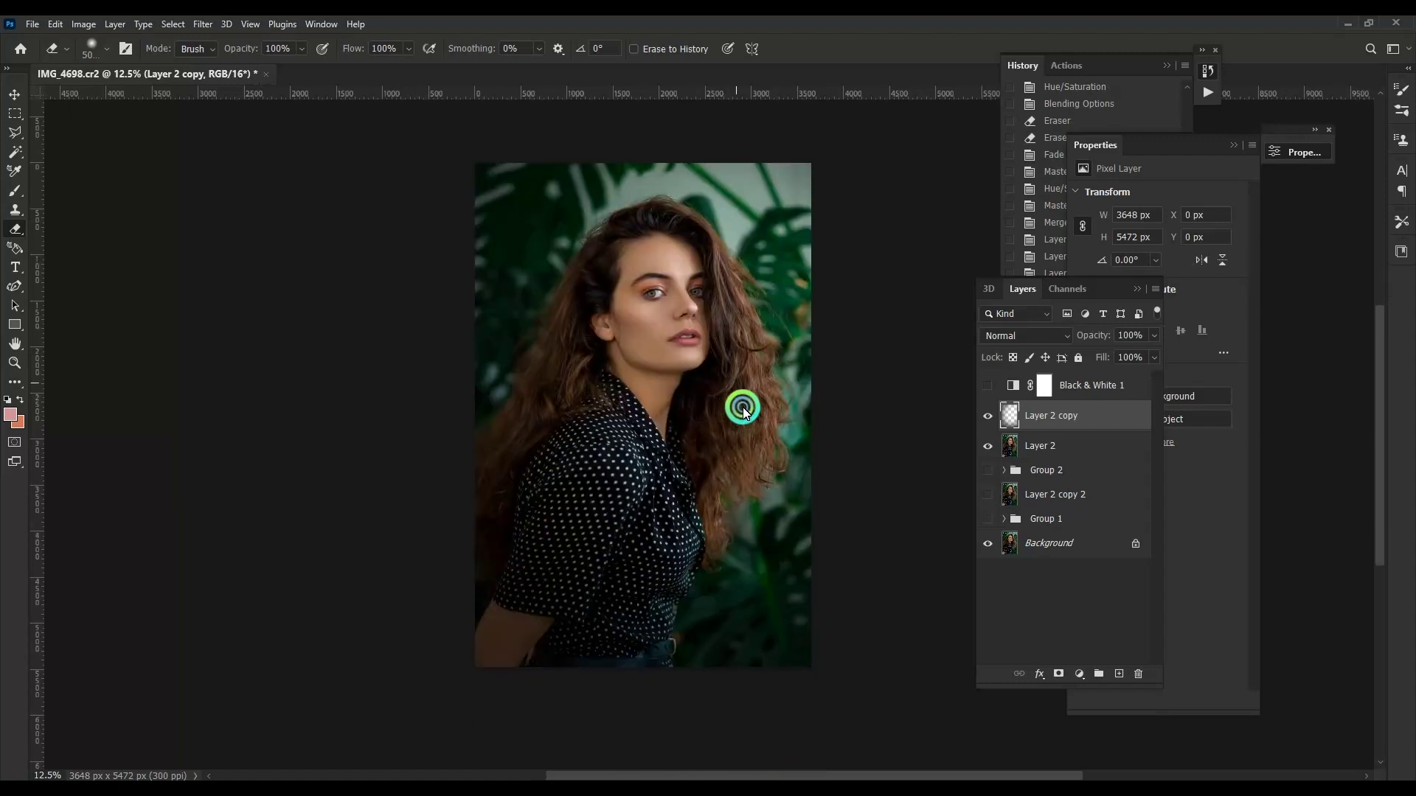
key(alt+i)
Step: Trial Yellow and Cyan adjustments on the Blacks range in Selective Color
key(j)
key(s)
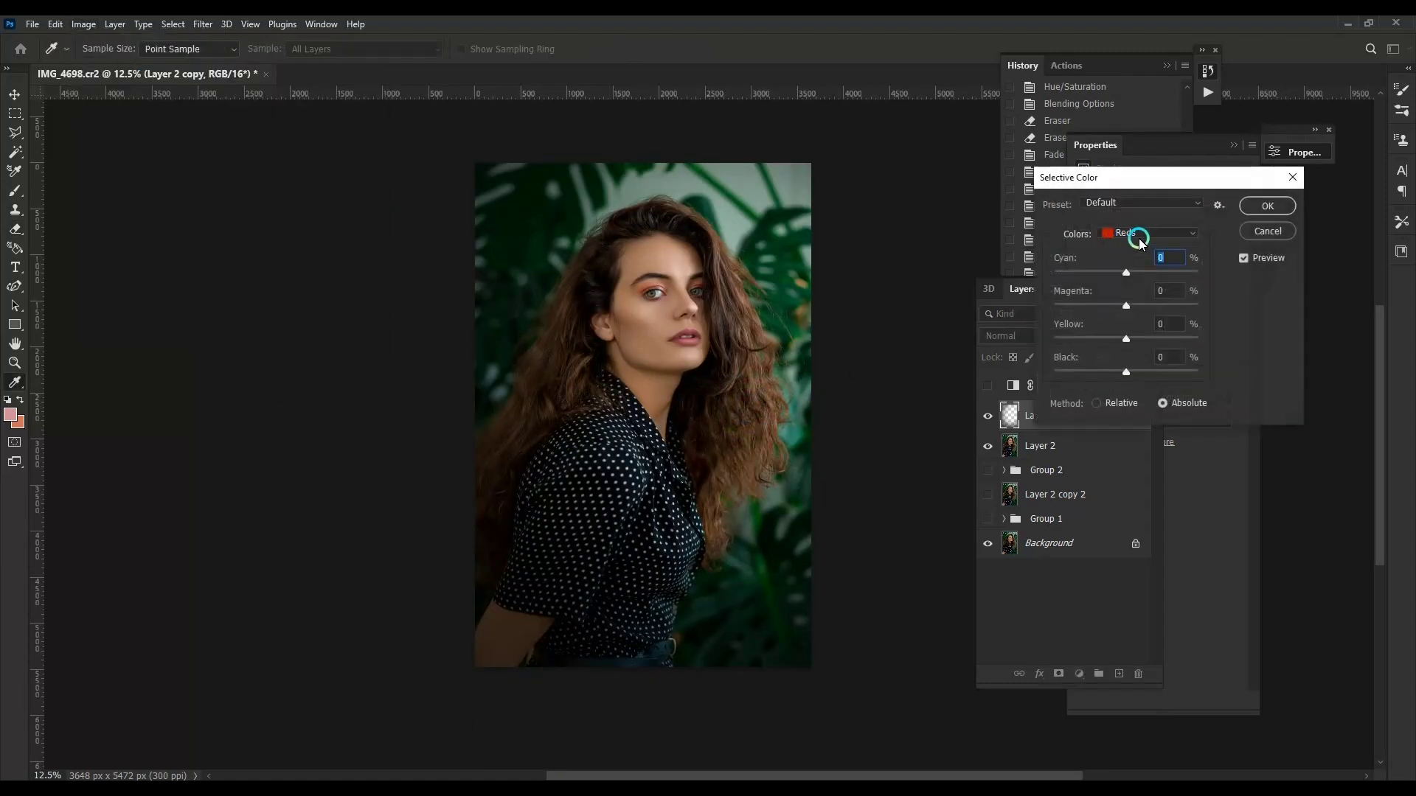
click(1147, 233)
click(1128, 357)
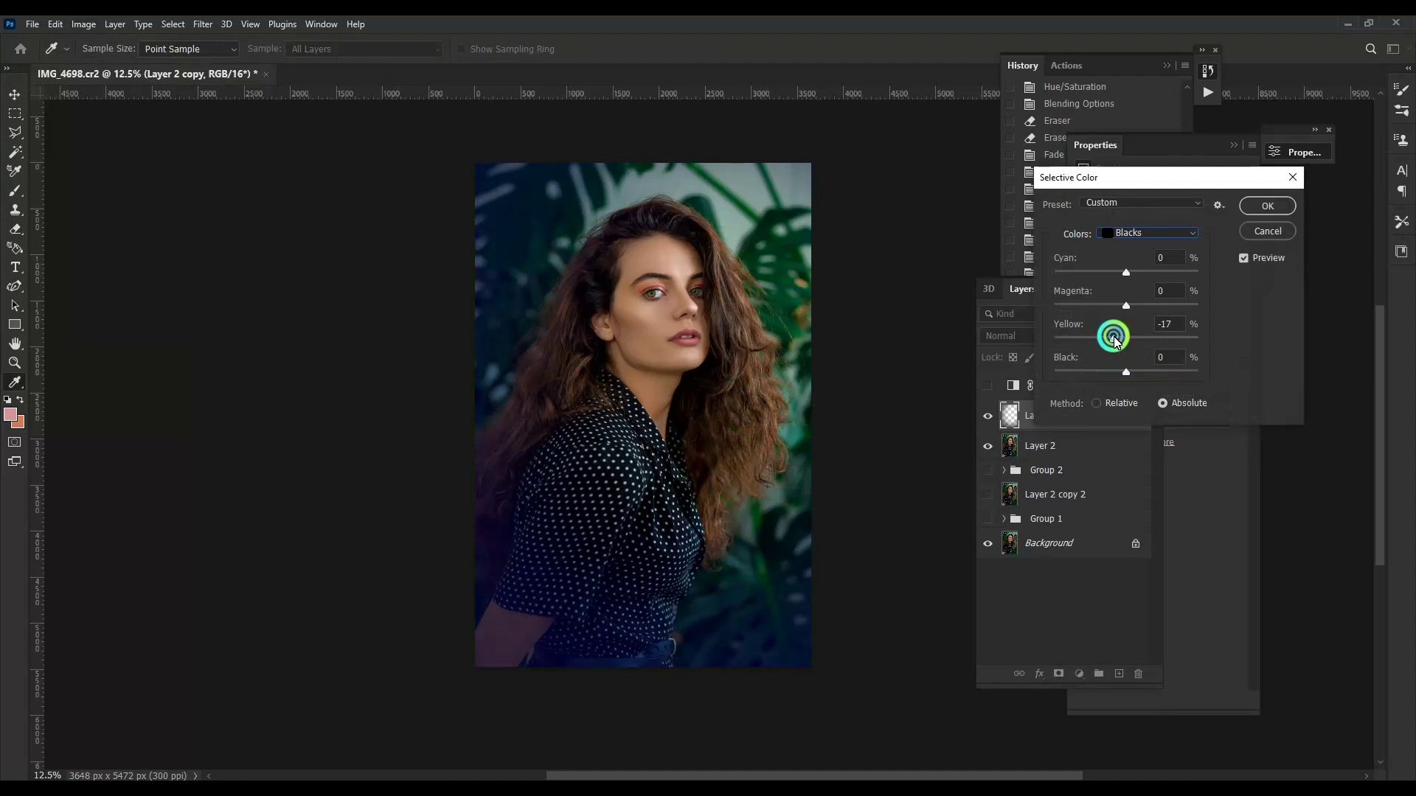
drag(1104, 337, 1115, 339)
mouse_move(1126, 272)
mouse_down()
mouse_move(1137, 274)
mouse_move(1122, 274)
mouse_up()
Step: Discard the Selective Color changes and set the vignette layer to 65% opacity
click(1283, 232)
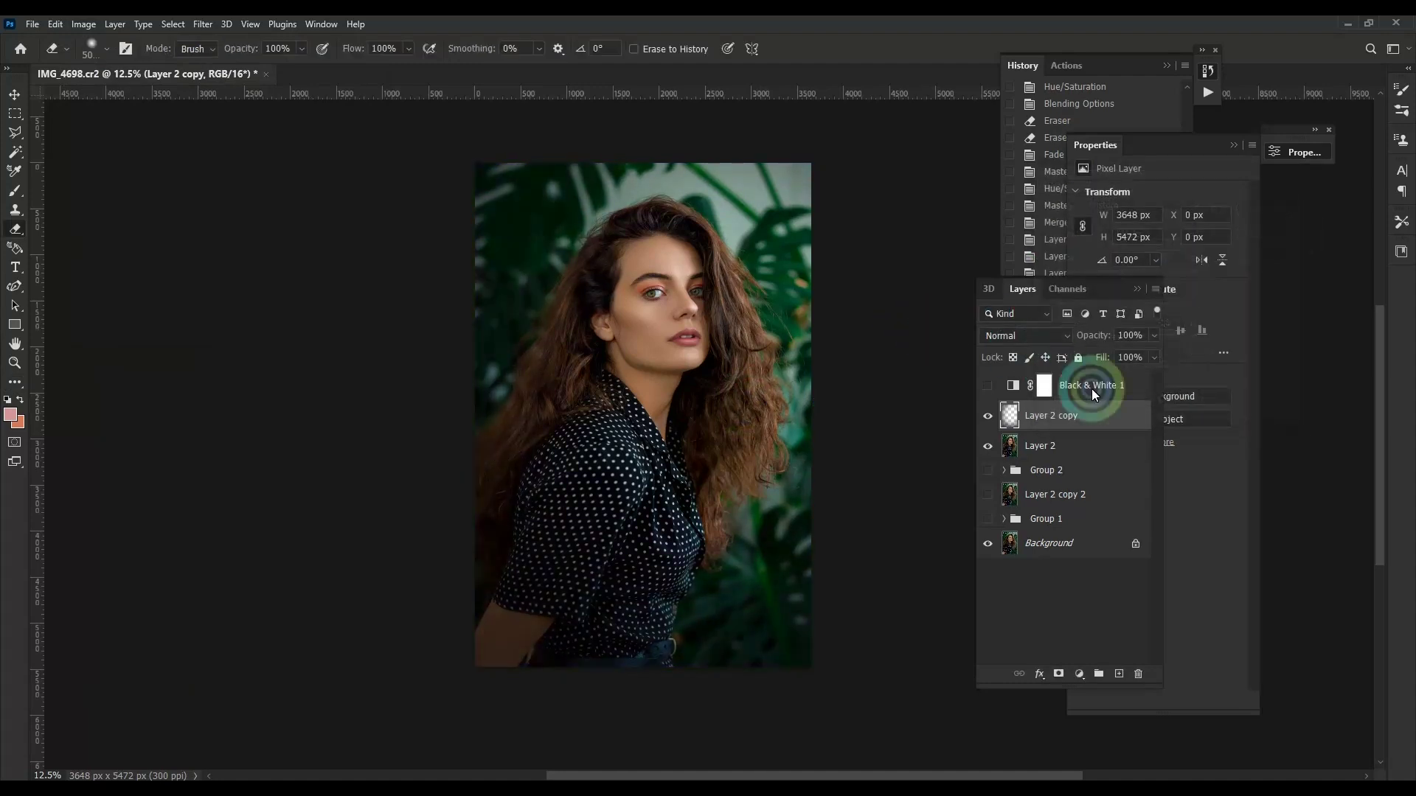
click(1154, 335)
drag(1152, 353, 1130, 352)
Step: Group Layer 2 copy through Group 1 into Group 3 and view at 25%
shift+click(1053, 458)
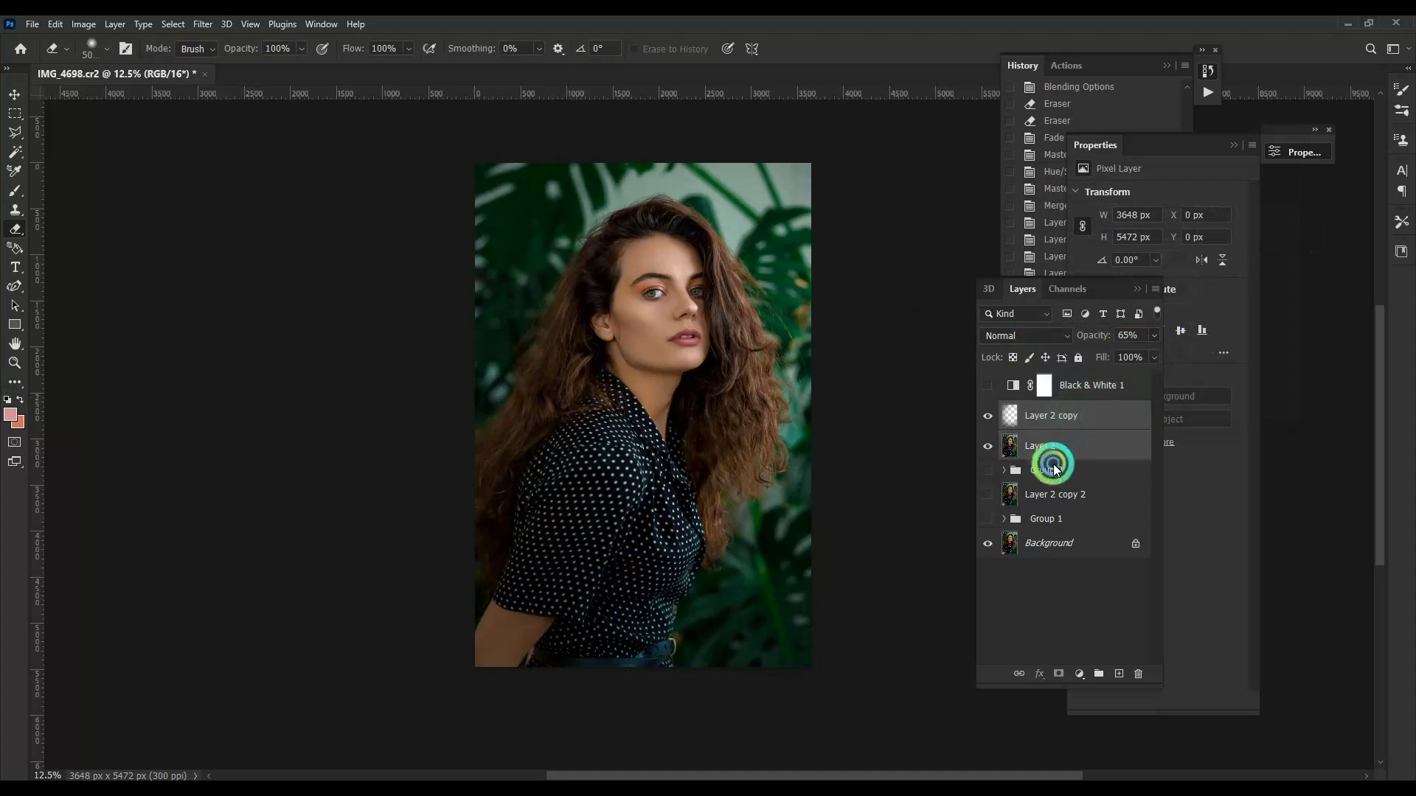
shift+click(1056, 472)
shift+click(1043, 496)
shift+click(1040, 520)
key(ctrl+g)
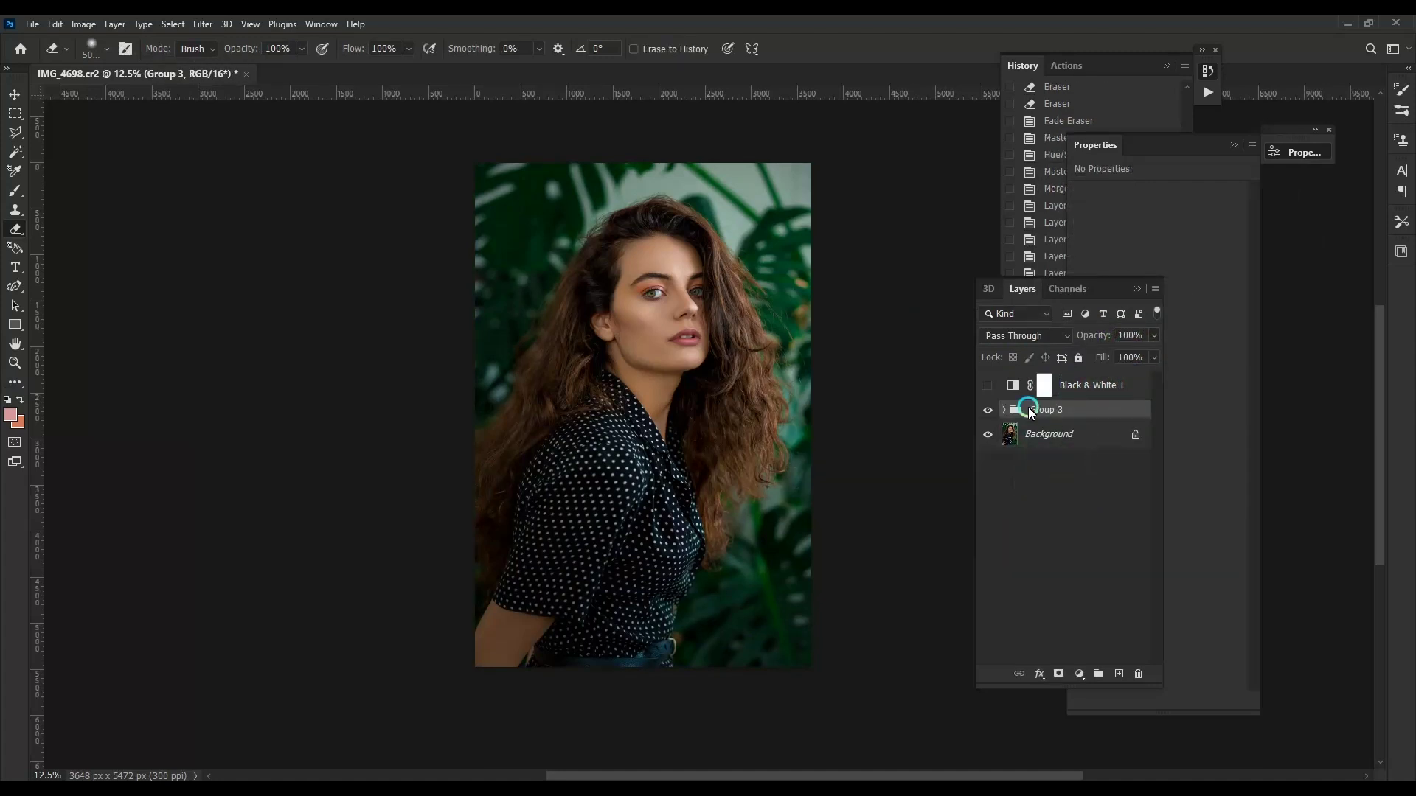
click(988, 410)
key(ctrl+plus)
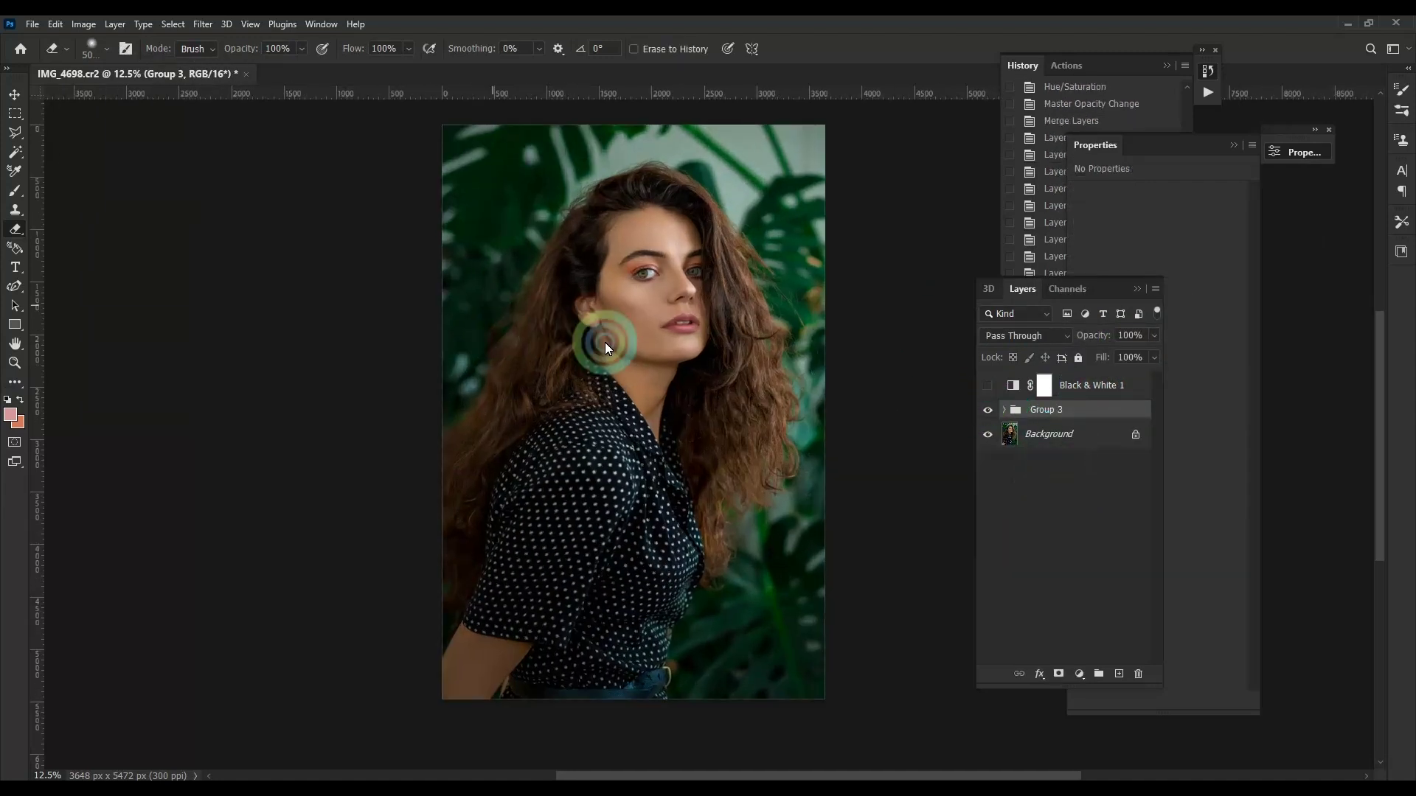
scroll(680, 270, up, 5)
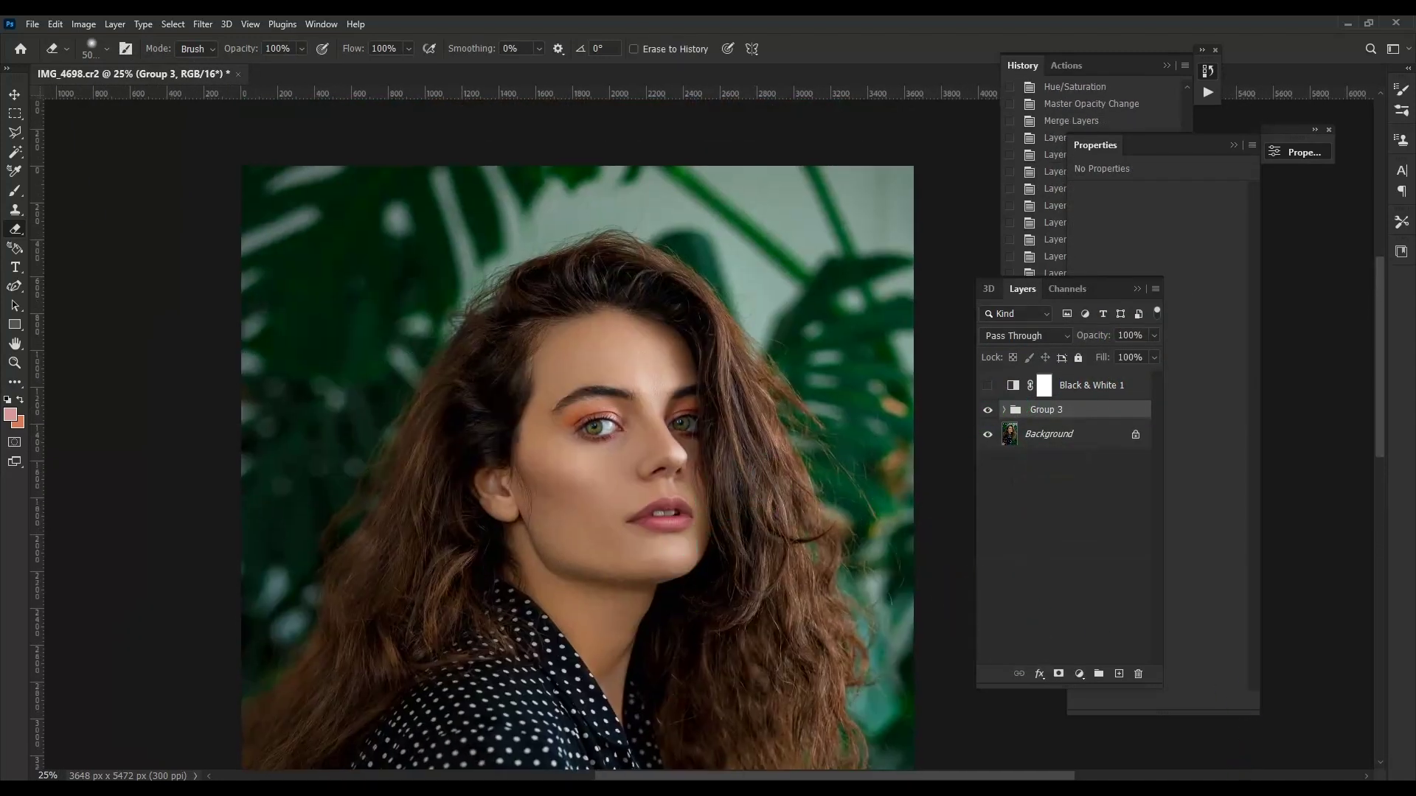